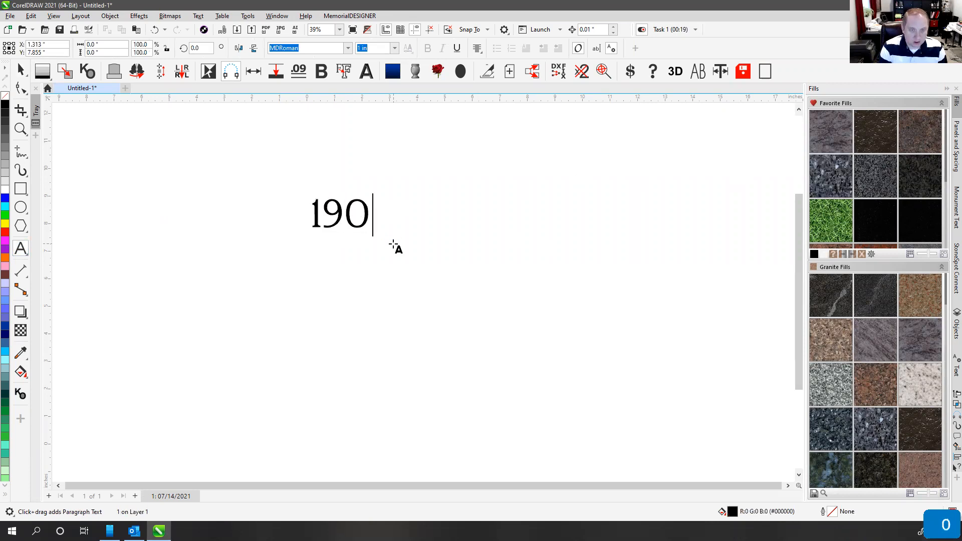
# Step: Complete the date text as "1900 – 1980" with the decorative dash and select the finished line
pyautogui.write('1980')
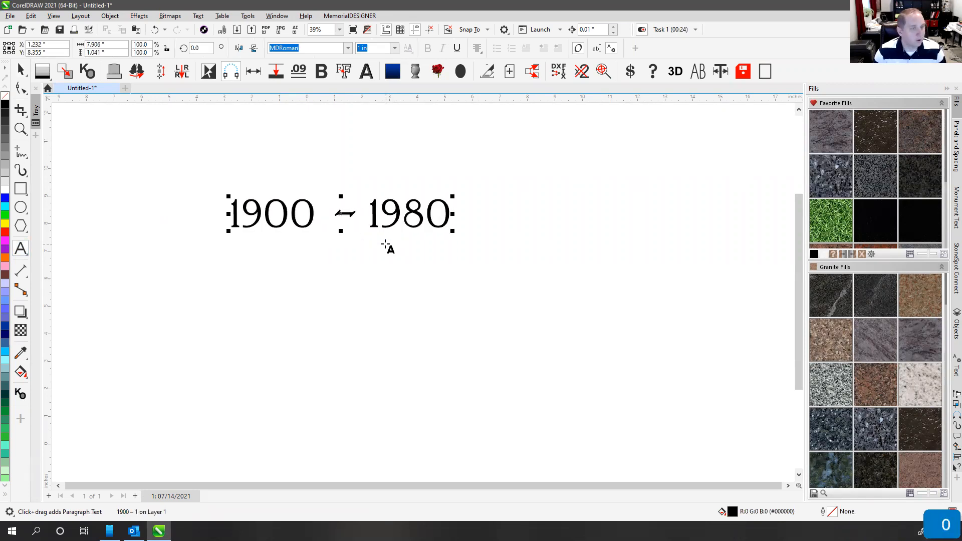
pyautogui.click(20, 70)
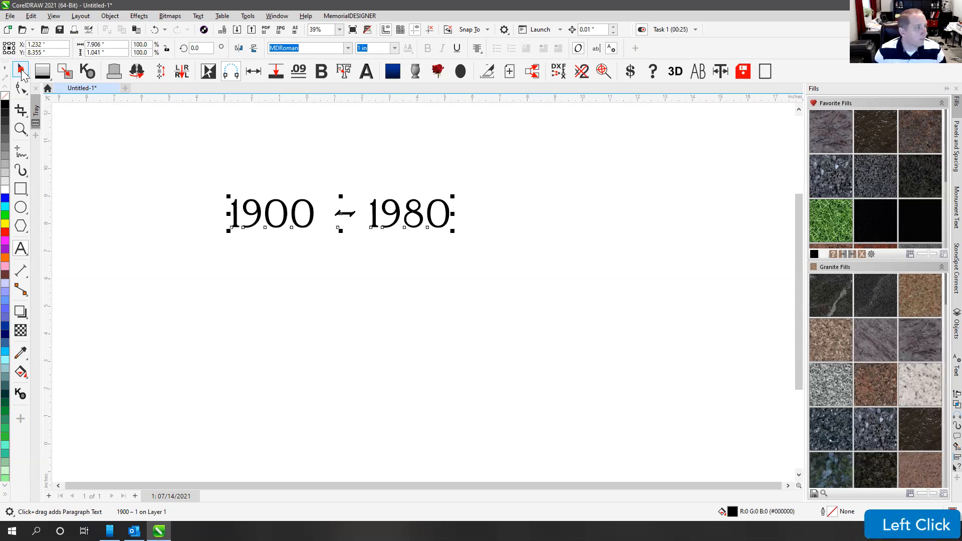
pyautogui.click(395, 167)
pyautogui.click(384, 211)
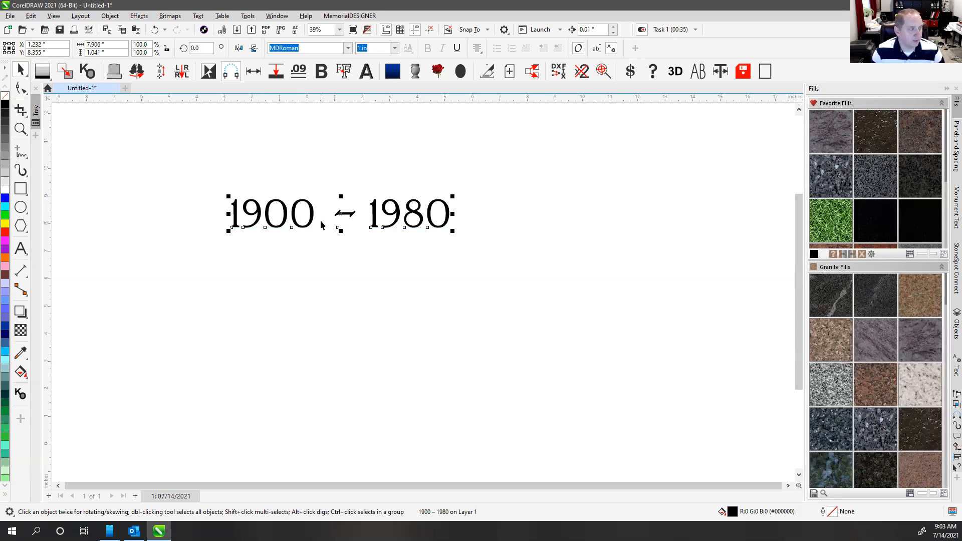
# Step: Add a second text line reading "1900 - 1980" with a plain hyphen, below the first date line
pyautogui.click(20, 248)
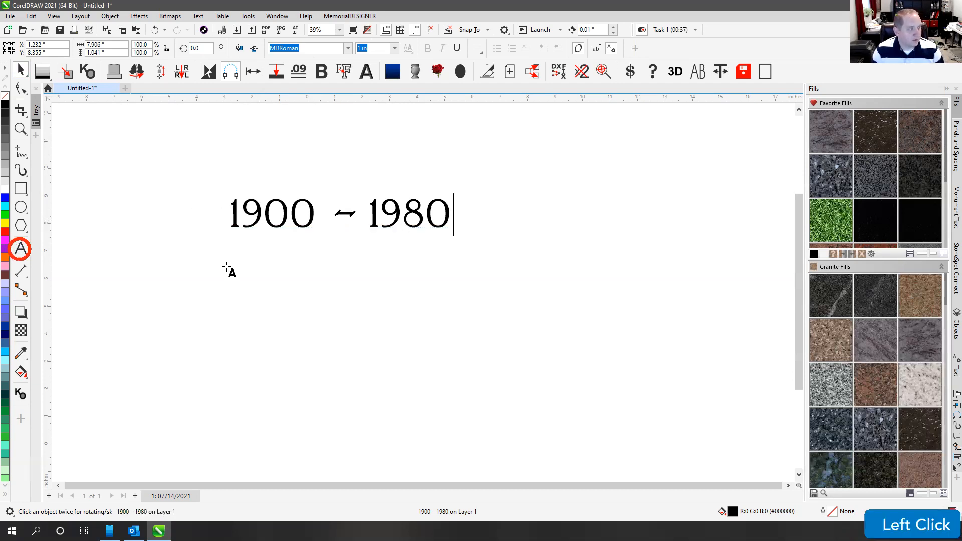
pyautogui.click(245, 283)
pyautogui.write('19')
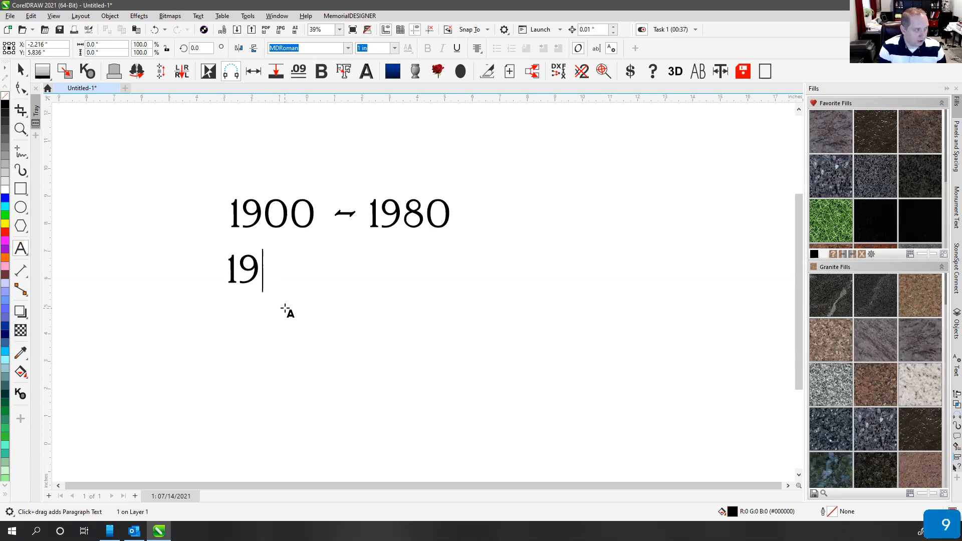
pyautogui.write('00 - 1980')
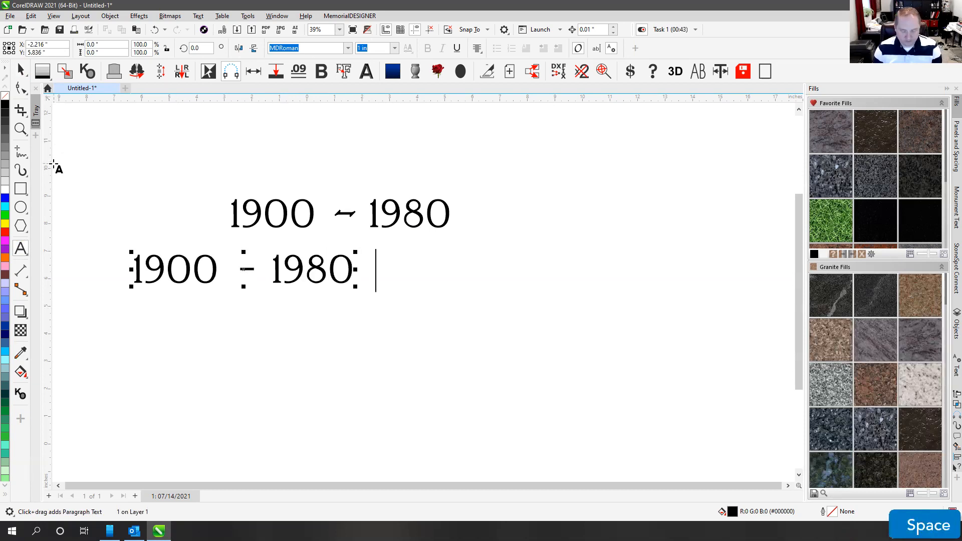
pyautogui.press('BackSpace')
# Step: Move the plain-hyphen date line directly beneath the decorative-dash line so their years line up
pyautogui.click(20, 70)
pyautogui.click(334, 207)
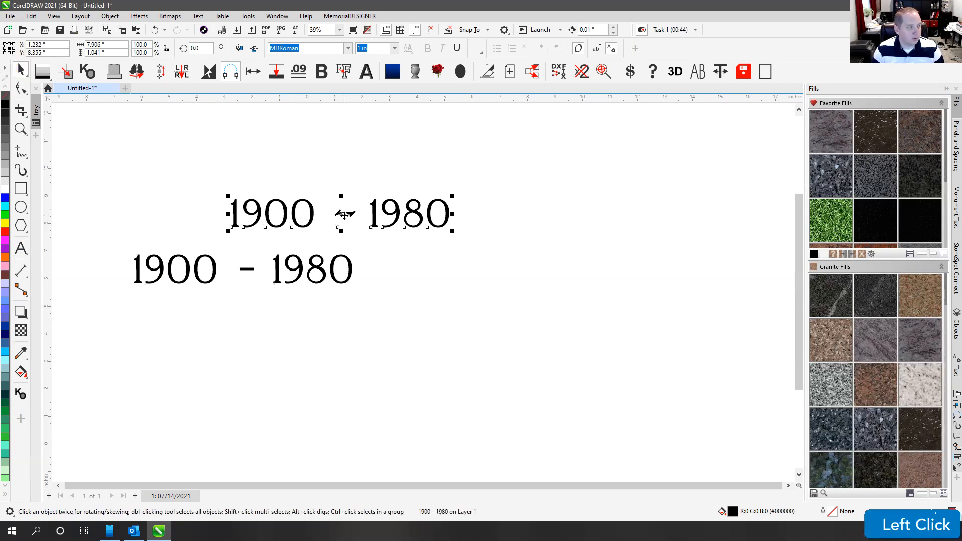
pyautogui.moveTo(334, 270); pyautogui.dragTo(433, 273)
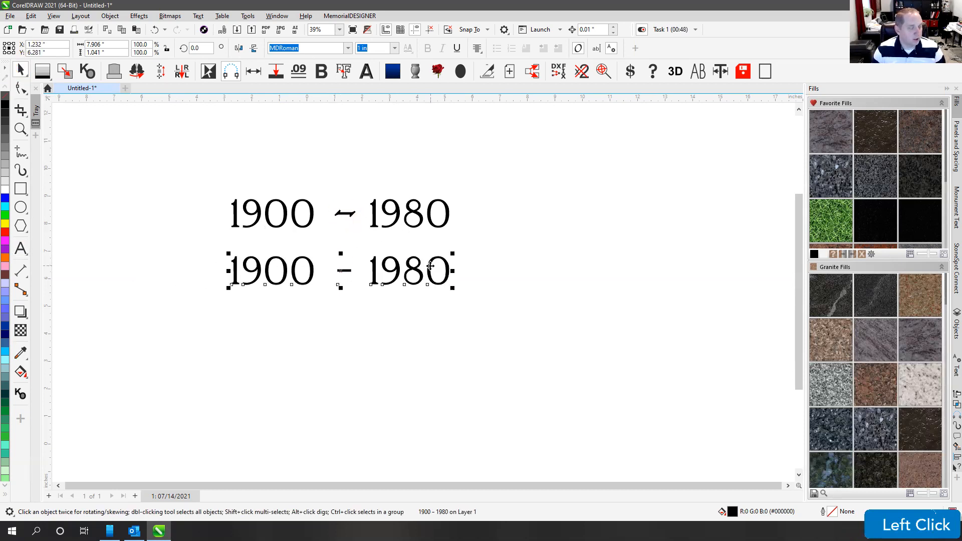
pyautogui.click(339, 214)
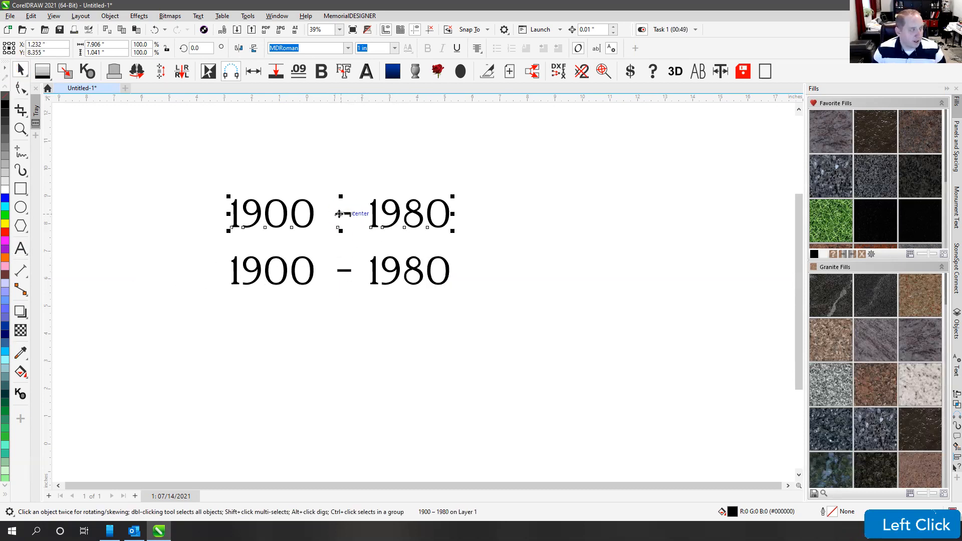
pyautogui.click(327, 173)
# Step: Break the lower "1900 - 1980" line apart into separate text objects
pyautogui.click(332, 277)
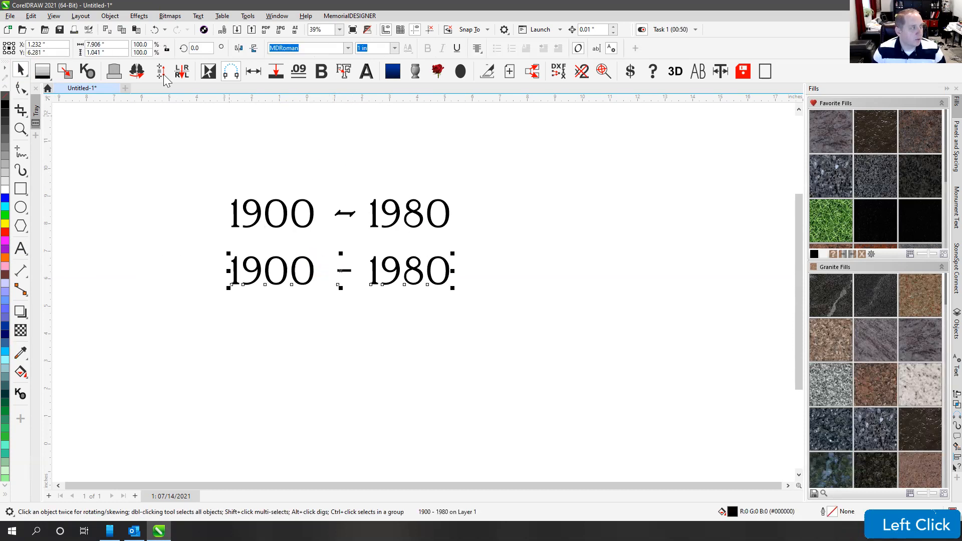
pyautogui.click(110, 16)
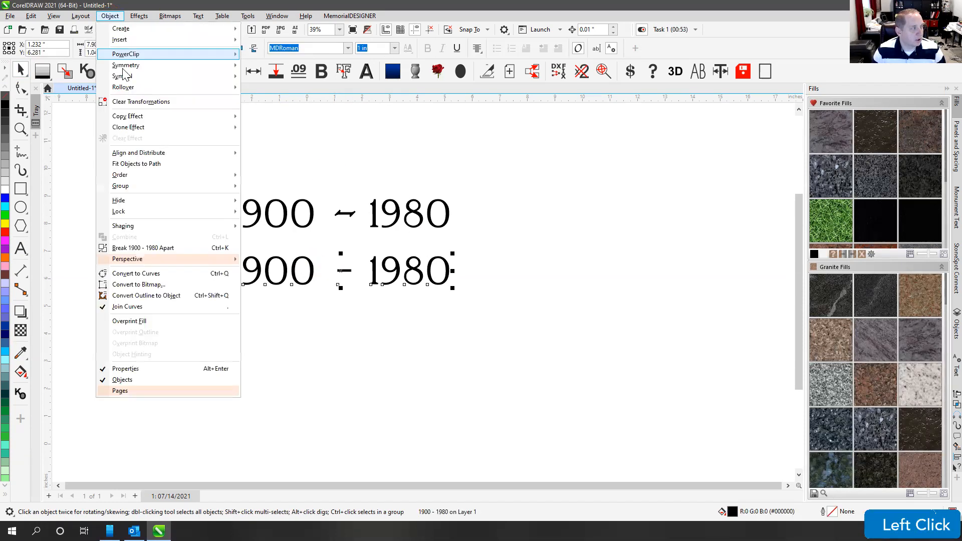
pyautogui.click(181, 248)
pyautogui.click(303, 346)
# Step: Try moving the lower line's 1900 and 1980 outward from the hyphen, and undo both moves
pyautogui.moveTo(313, 271); pyautogui.dragTo(236, 267)
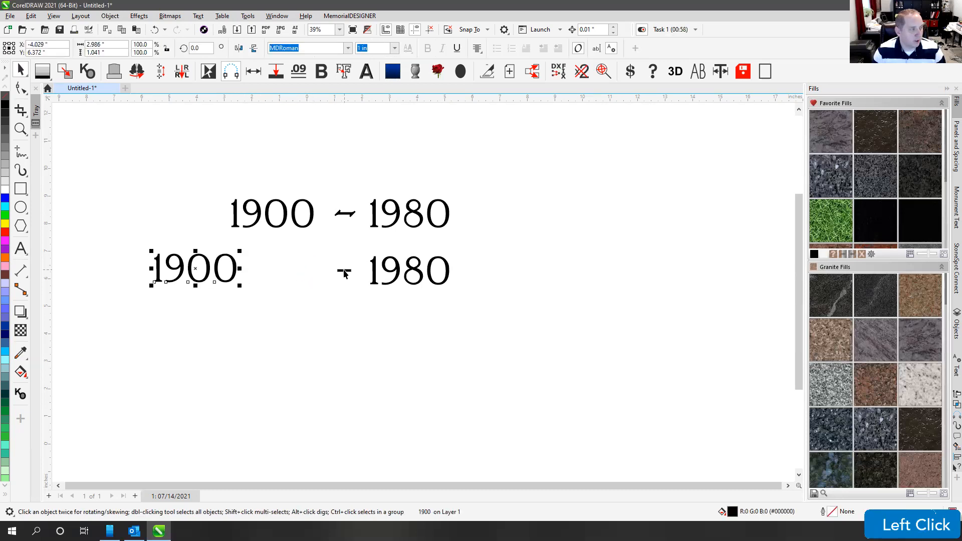
pyautogui.moveTo(379, 275); pyautogui.dragTo(446, 278)
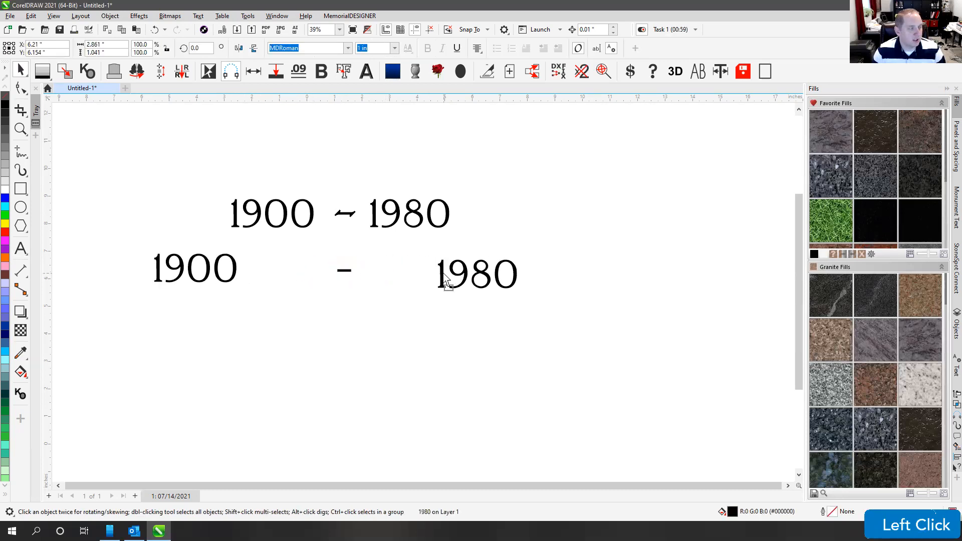
pyautogui.click(529, 243)
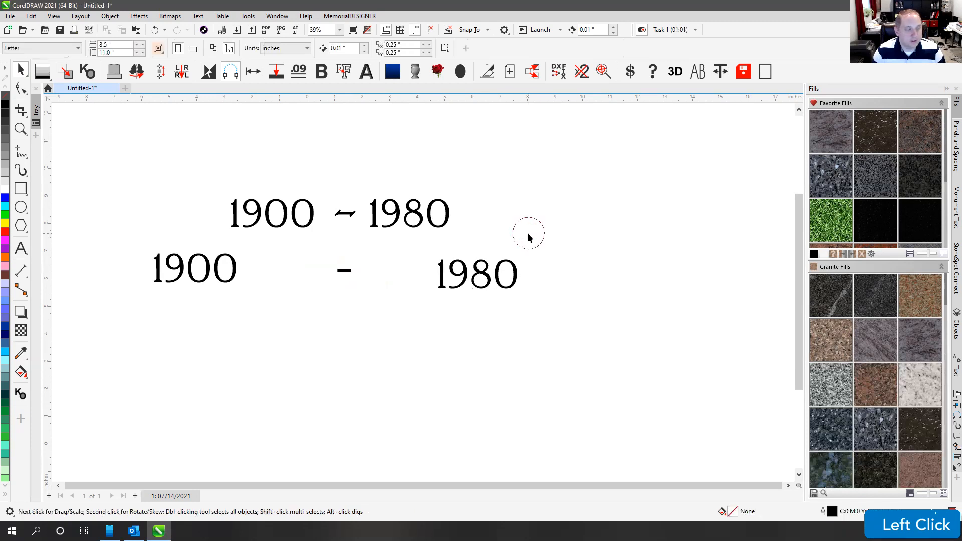
pyautogui.hotkey('ctrl', 'z')
pyautogui.hotkey('ctrl', 'z')
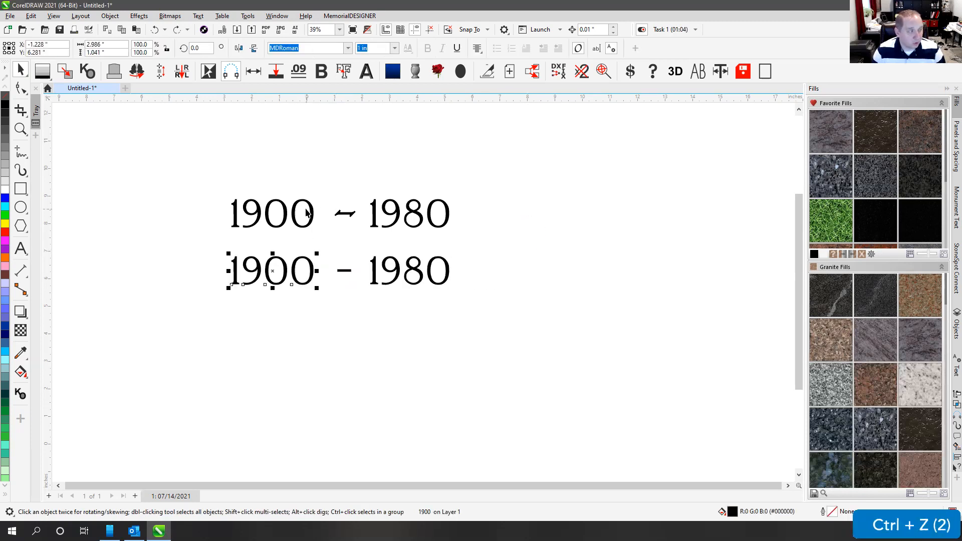
# Step: Try breaking the upper decorative-dash date line apart, and undo the break
pyautogui.click(306, 213)
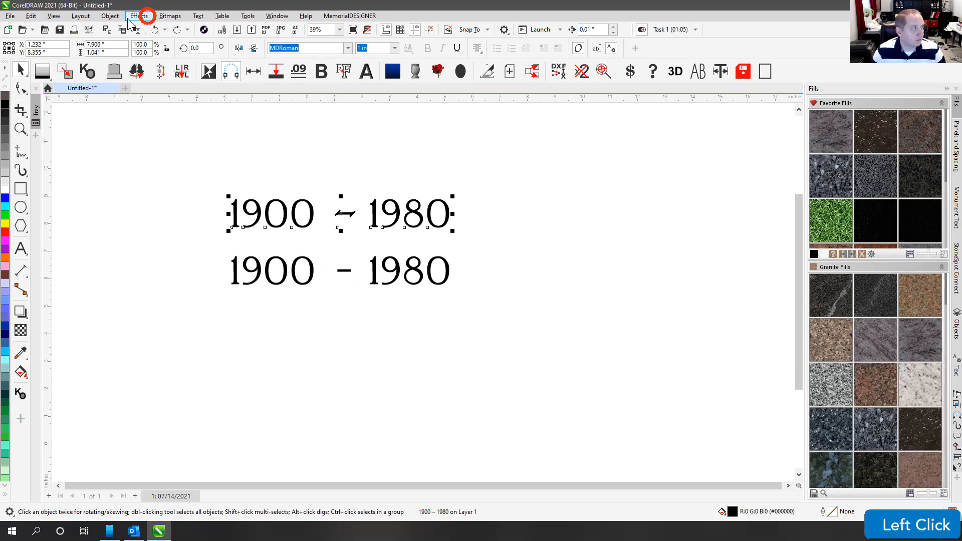
pyautogui.click(110, 16)
pyautogui.click(200, 247)
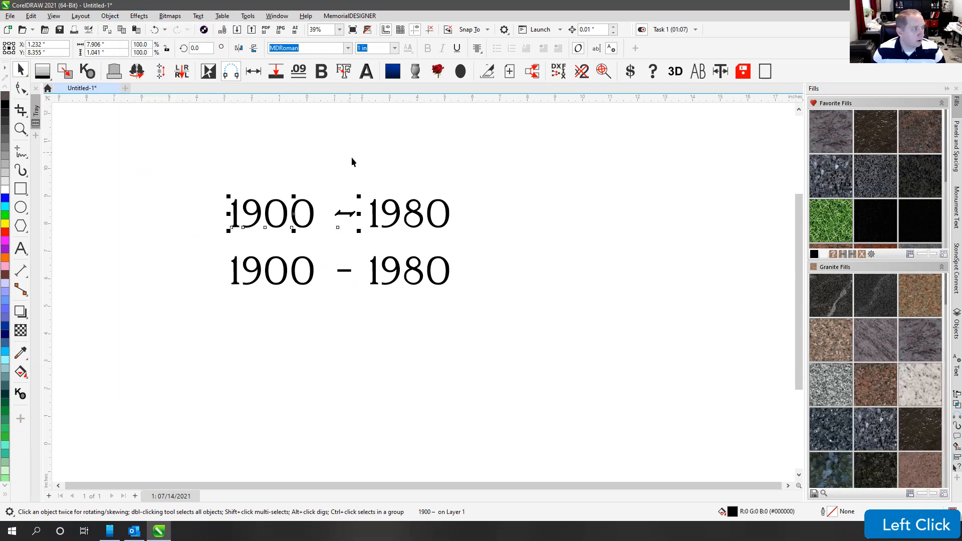
pyautogui.click(322, 178)
pyautogui.hotkey('ctrl', 'z')
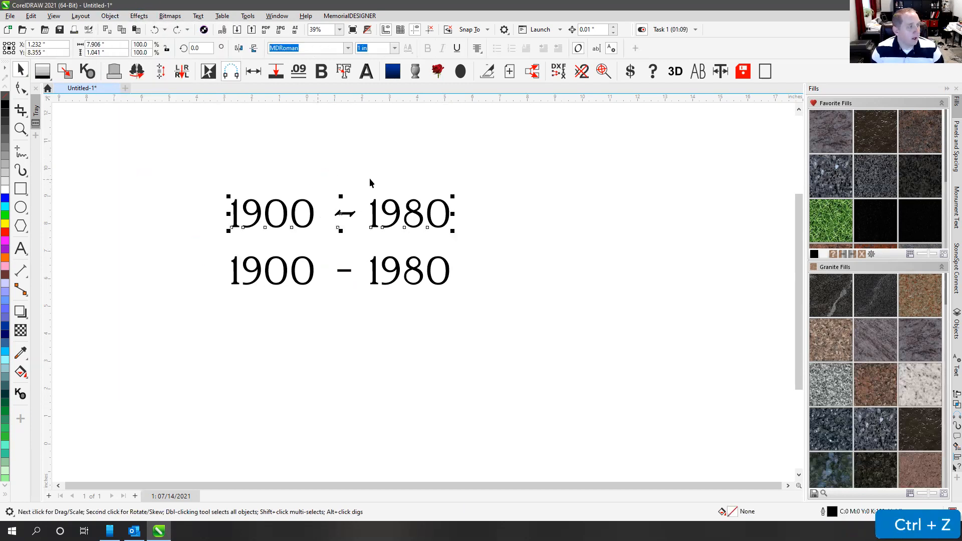
# Step: Break the upper "1900 – 1980" line apart into separate text objects
pyautogui.click(326, 141)
pyautogui.click(312, 214)
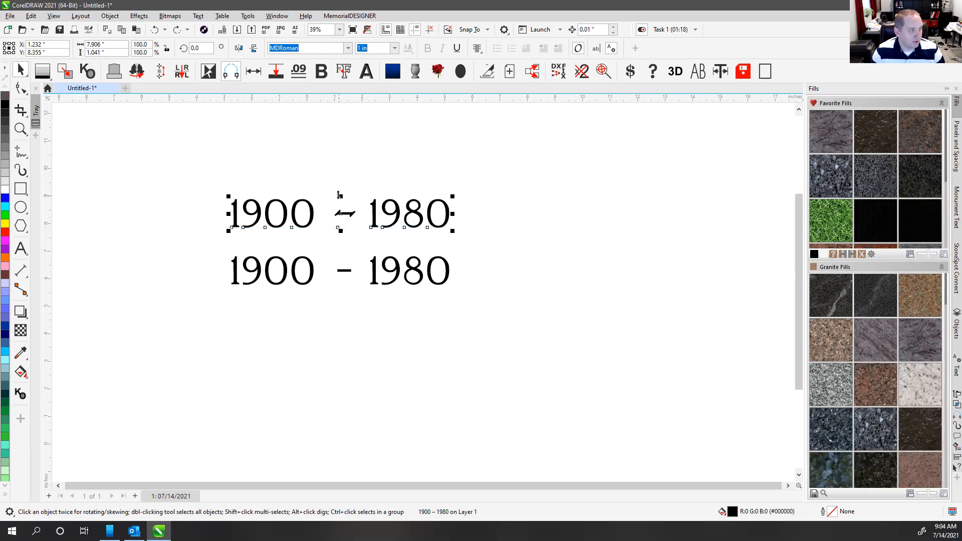
pyautogui.click(110, 16)
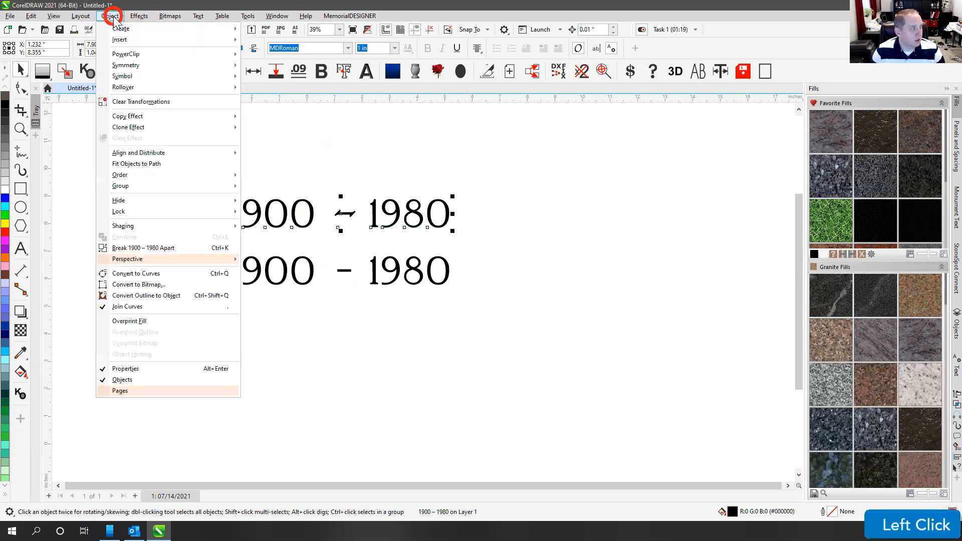
pyautogui.click(160, 249)
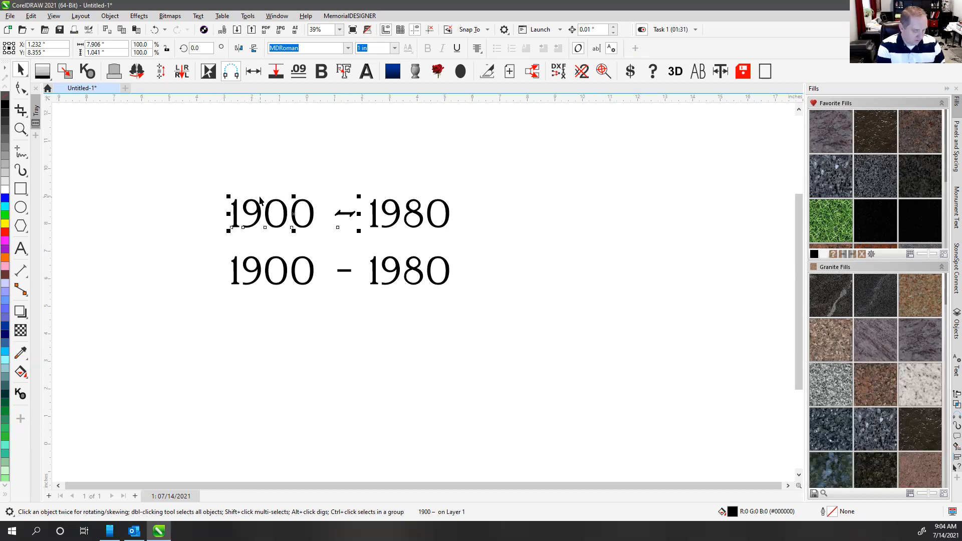
# Step: Try moving the upper "1900 –" piece away from 1980, and undo the move
pyautogui.click(344, 217)
pyautogui.click(344, 214)
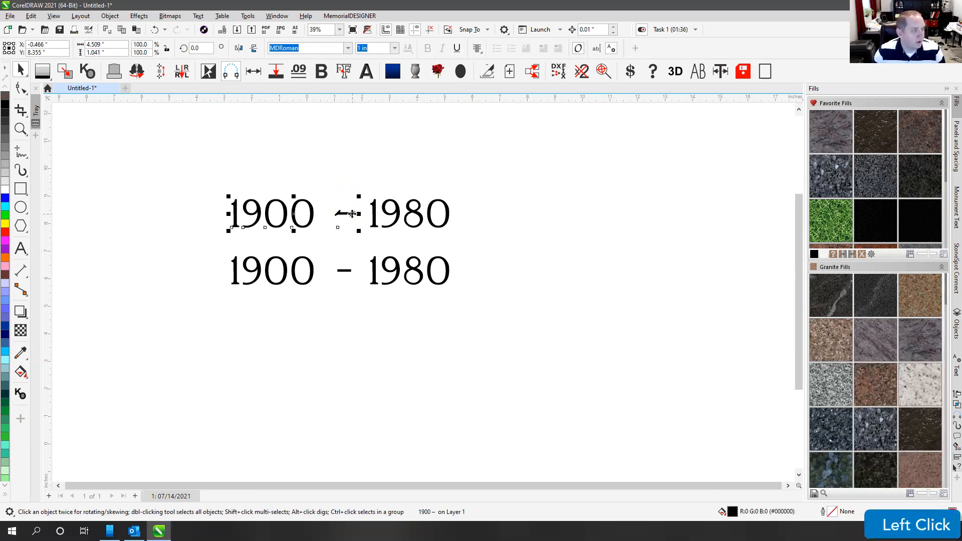
pyautogui.moveTo(354, 218); pyautogui.dragTo(309, 218)
pyautogui.click(327, 170)
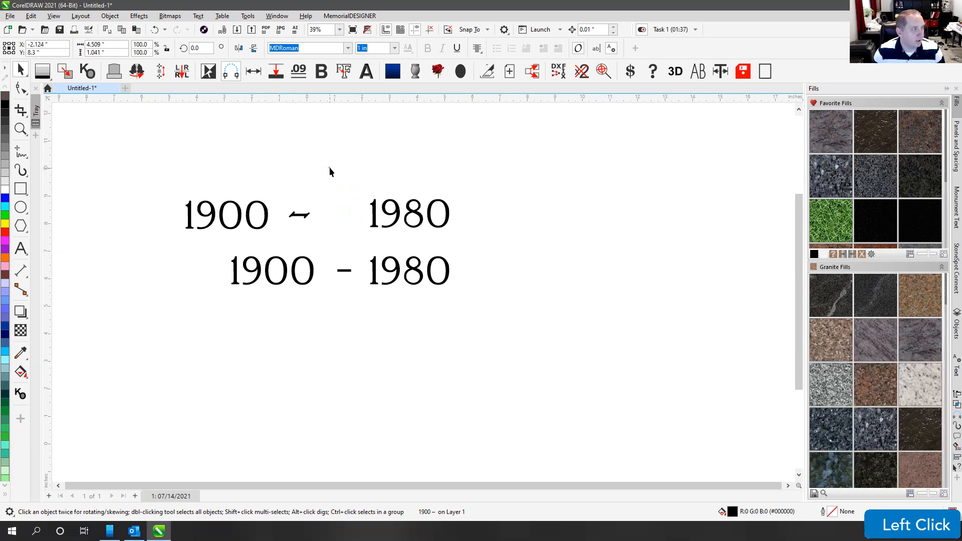
pyautogui.hotkey('ctrl', 'z')
pyautogui.click(320, 178)
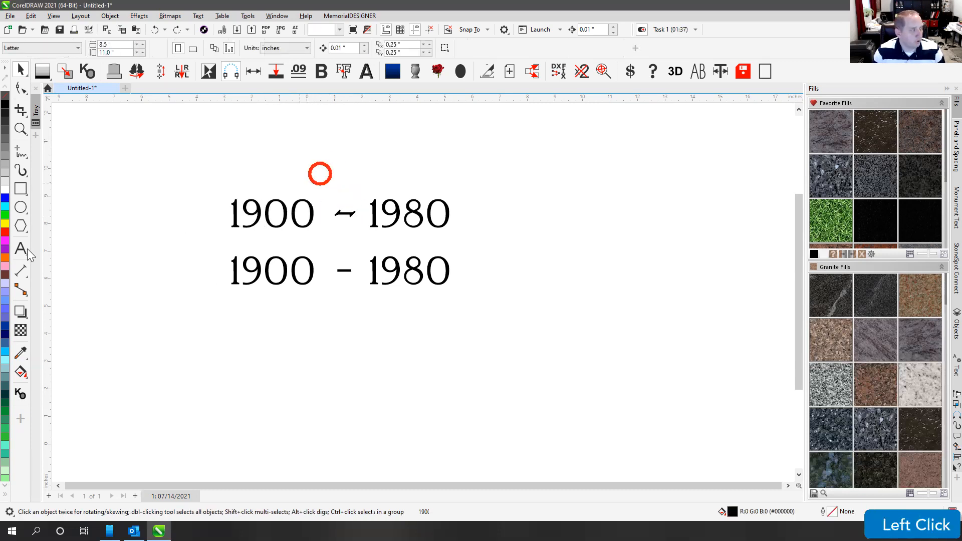
# Step: Select the separated pieces of both date lines in turn to compare how each line was split
pyautogui.click(21, 249)
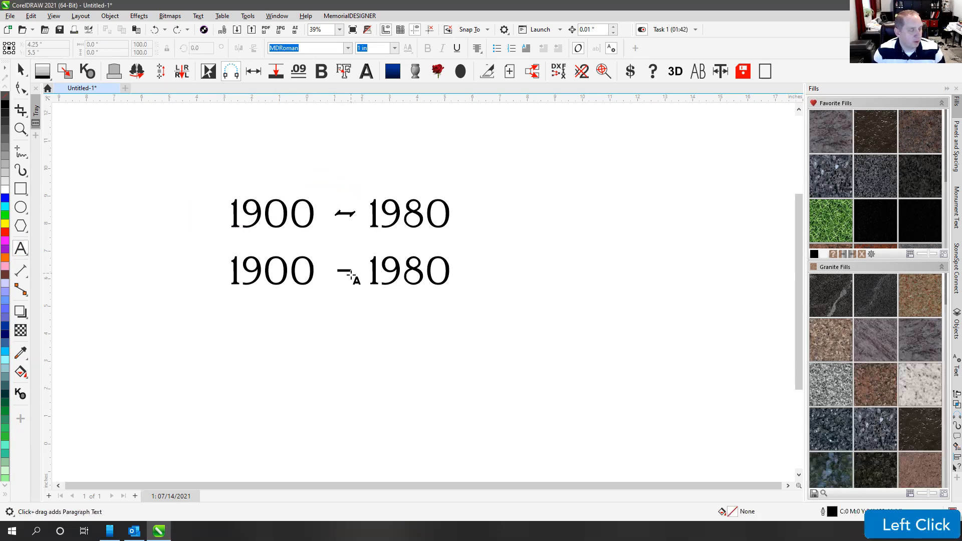
pyautogui.click(21, 71)
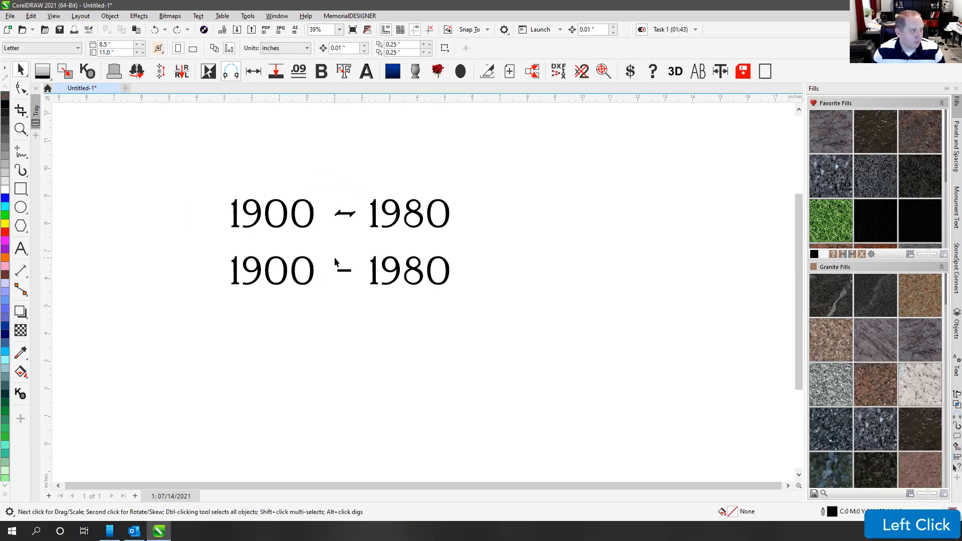
pyautogui.click(344, 217)
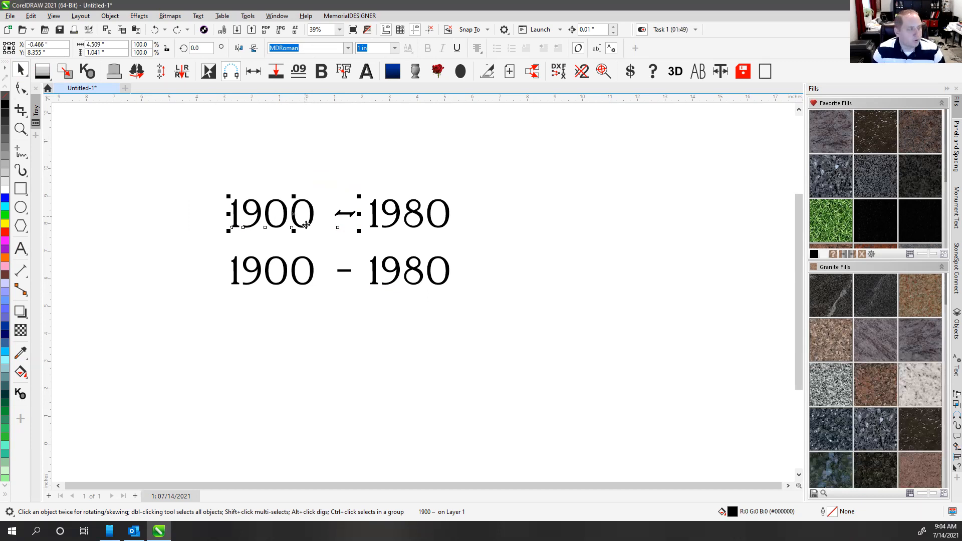
pyautogui.click(313, 268)
pyautogui.click(345, 272)
pyautogui.click(374, 273)
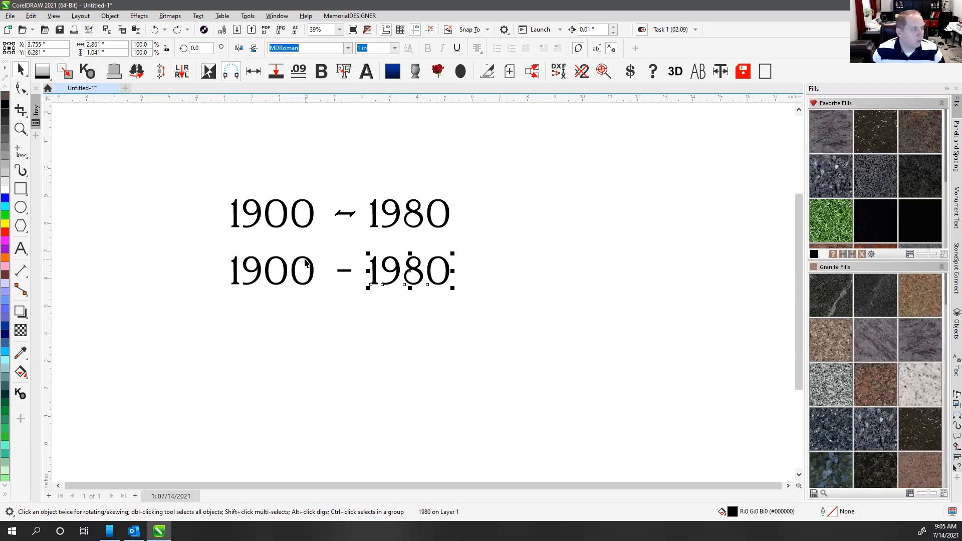
# Step: Apply Text Spacing for Width with a target width of 3 to the lower line's 1900
pyautogui.click(288, 270)
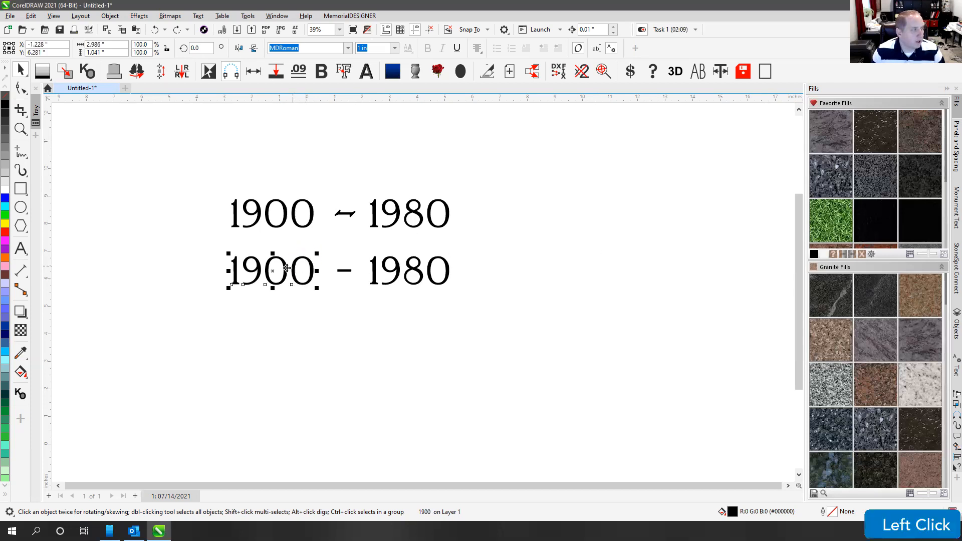
pyautogui.click(722, 73)
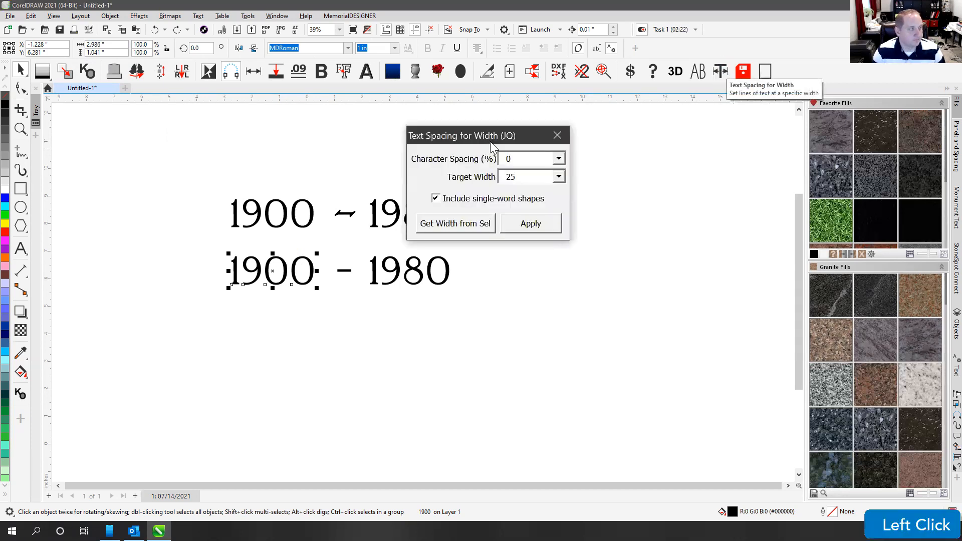
pyautogui.moveTo(411, 133); pyautogui.dragTo(495, 134)
pyautogui.doubleClick(596, 174)
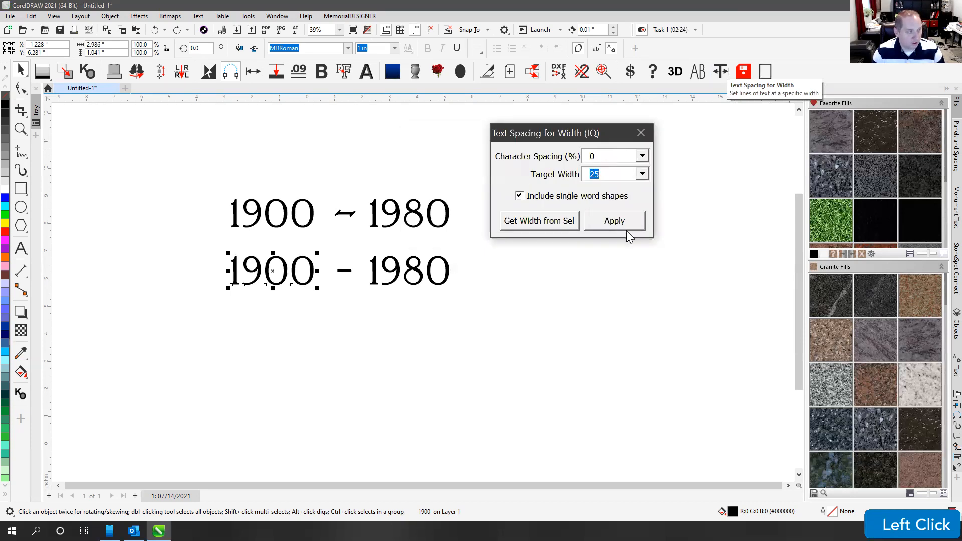
pyautogui.write('3')
pyautogui.click(616, 222)
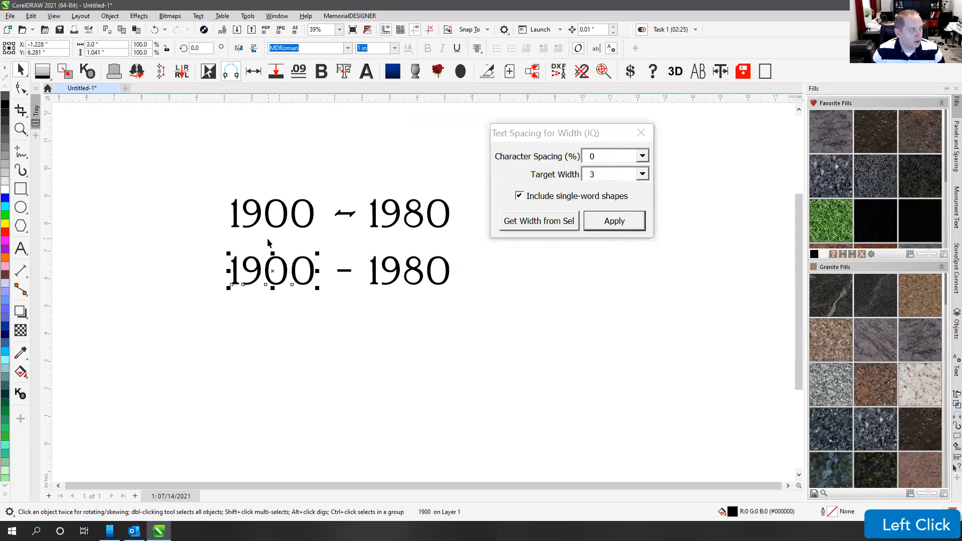
# Step: Apply the same target width of 3 to the lower line's 1980 and deselect it
pyautogui.click(379, 268)
pyautogui.click(616, 222)
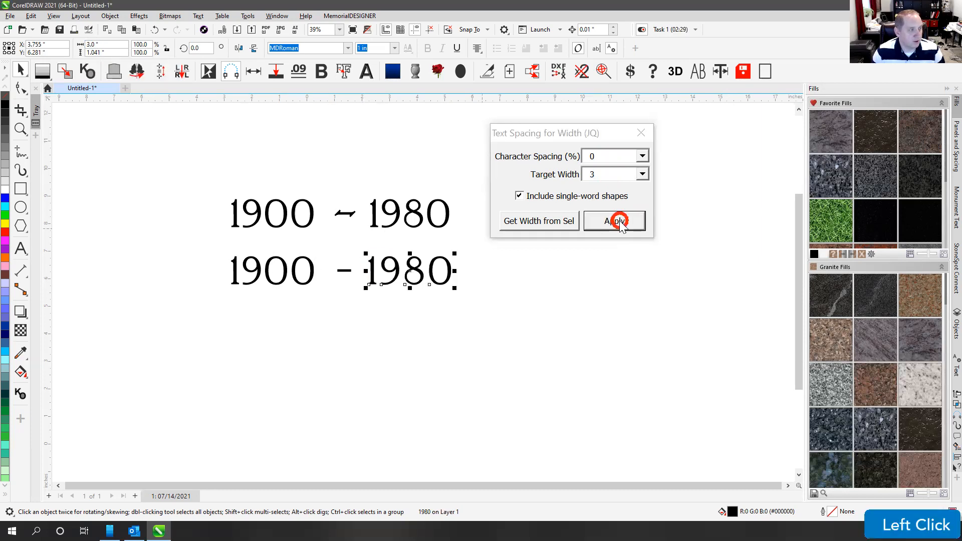
pyautogui.click(390, 333)
# Step: Replace the plain hyphen in the lower date line with the decorative dash and deselect the text
pyautogui.click(347, 273)
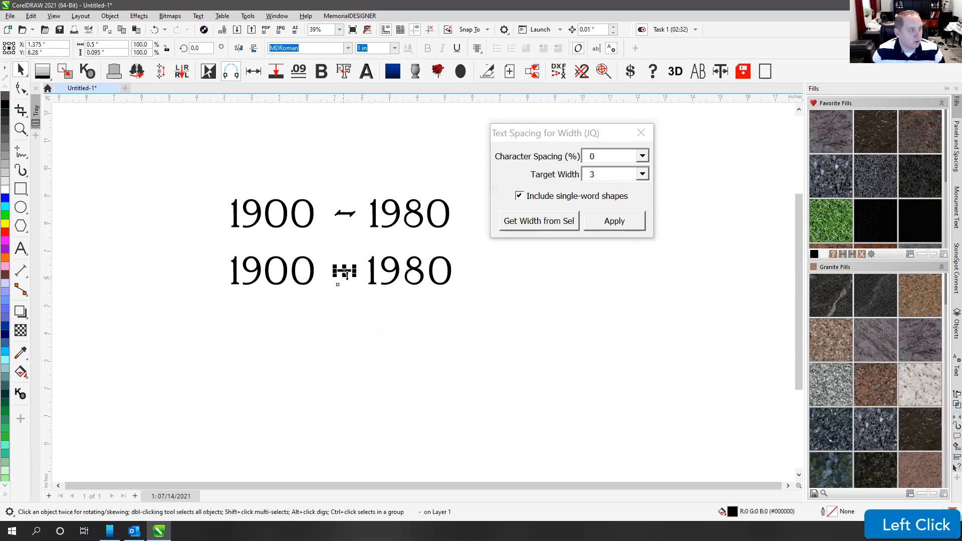
pyautogui.click(21, 248)
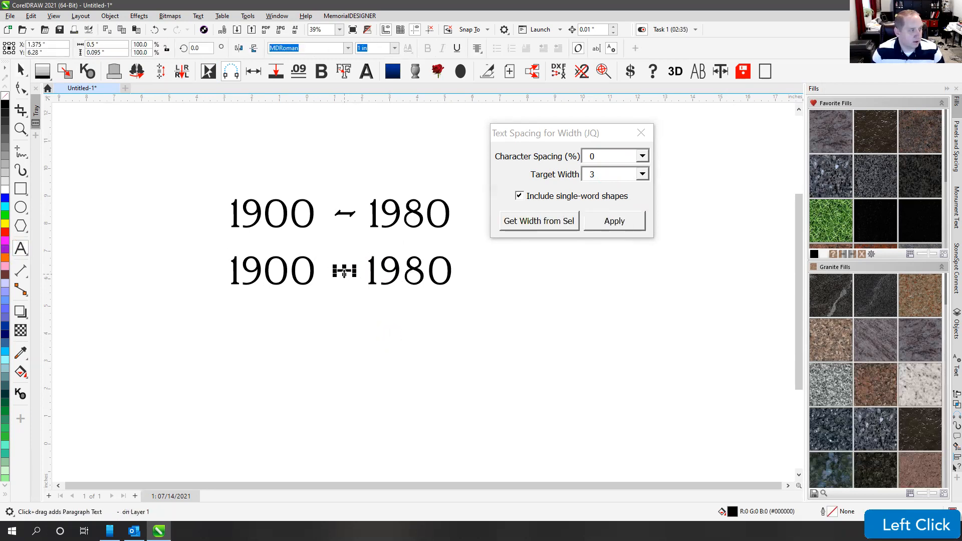
pyautogui.click(340, 271)
pyautogui.doubleClick(362, 272)
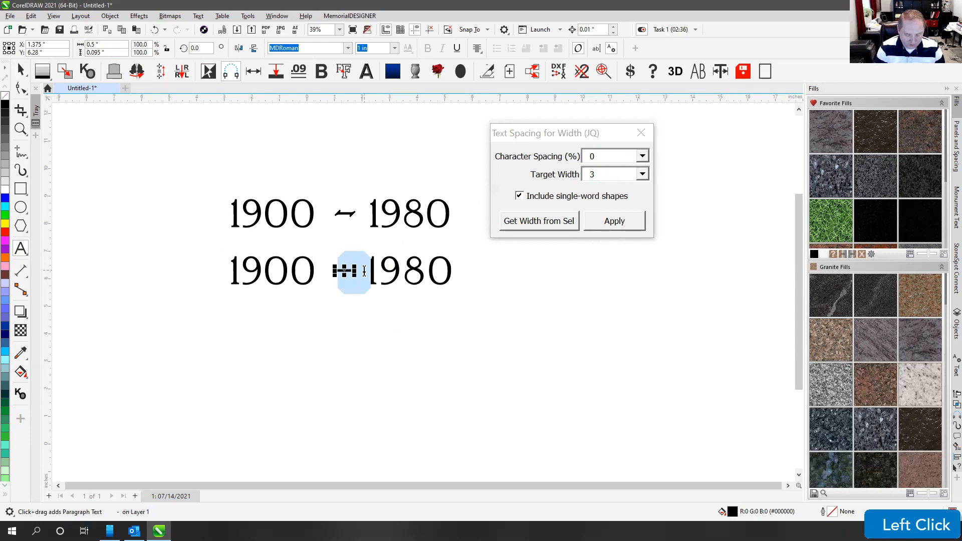
pyautogui.write('-')
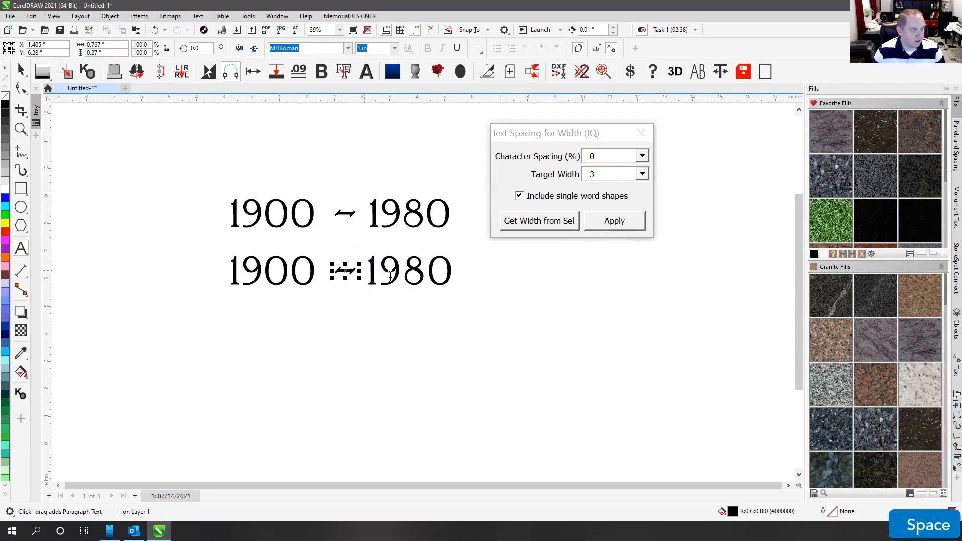
pyautogui.click(20, 70)
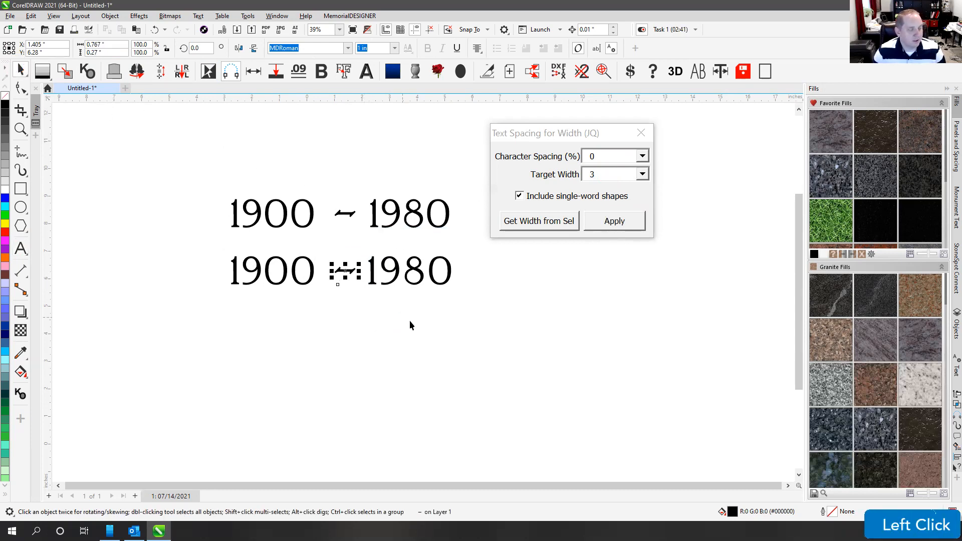
pyautogui.click(410, 324)
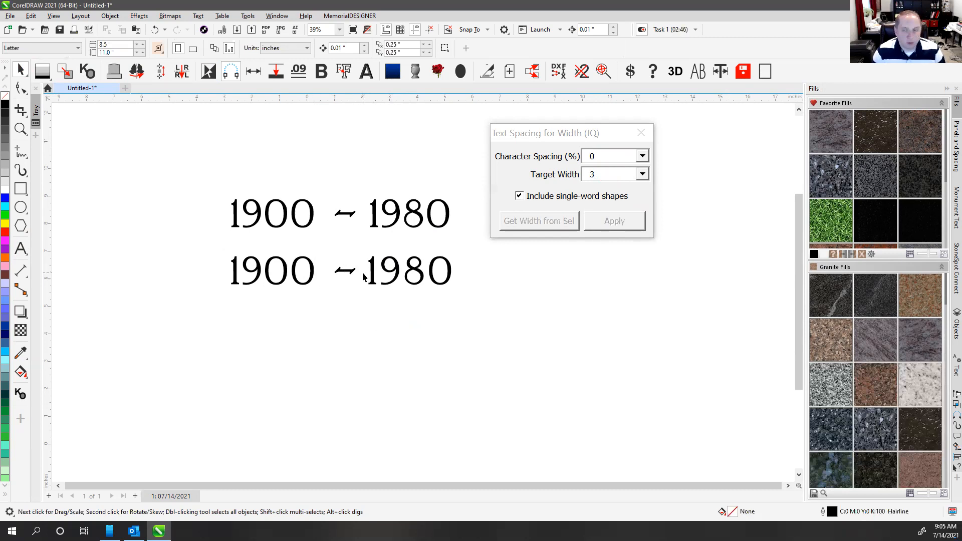
# Step: Distribute the lower line's 1900, dash and 1980 horizontally with 2 in between objects, turning vertical distribution off
pyautogui.click(313, 271)
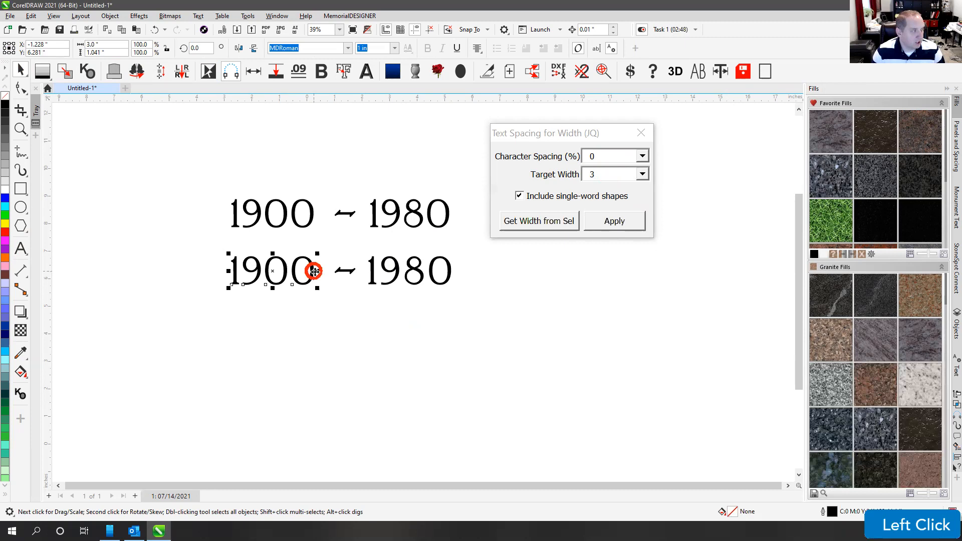
pyautogui.keyDown('shift'); pyautogui.click(345, 270); pyautogui.keyUp('shift')
pyautogui.keyDown('shift'); pyautogui.click(371, 272); pyautogui.keyUp('shift')
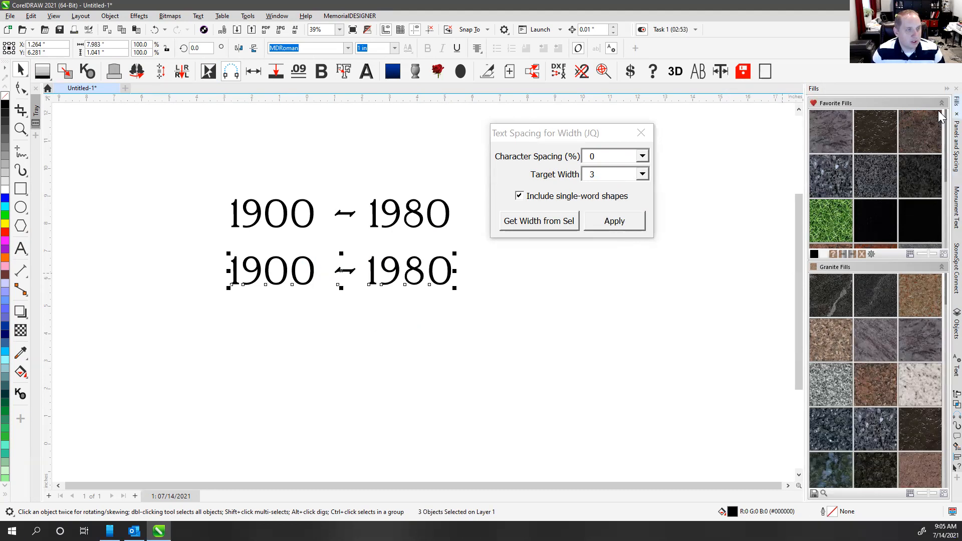
pyautogui.click(939, 161)
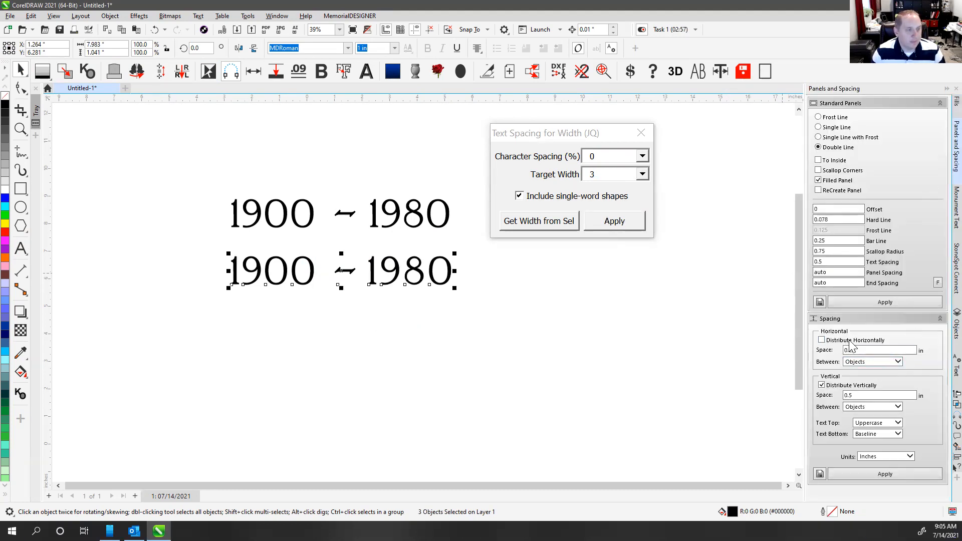
pyautogui.click(821, 340)
pyautogui.click(822, 385)
pyautogui.doubleClick(866, 349)
pyautogui.write('2')
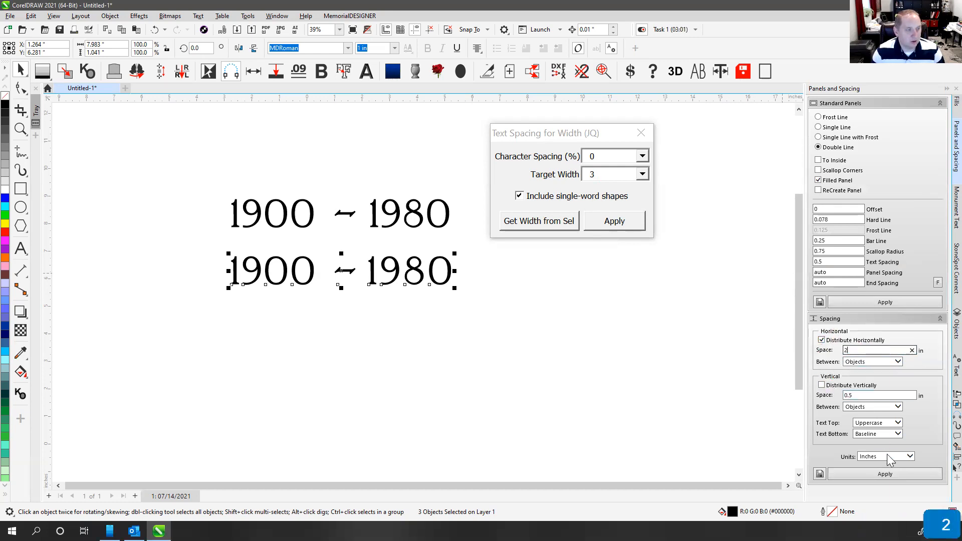
pyautogui.click(893, 474)
pyautogui.click(588, 260)
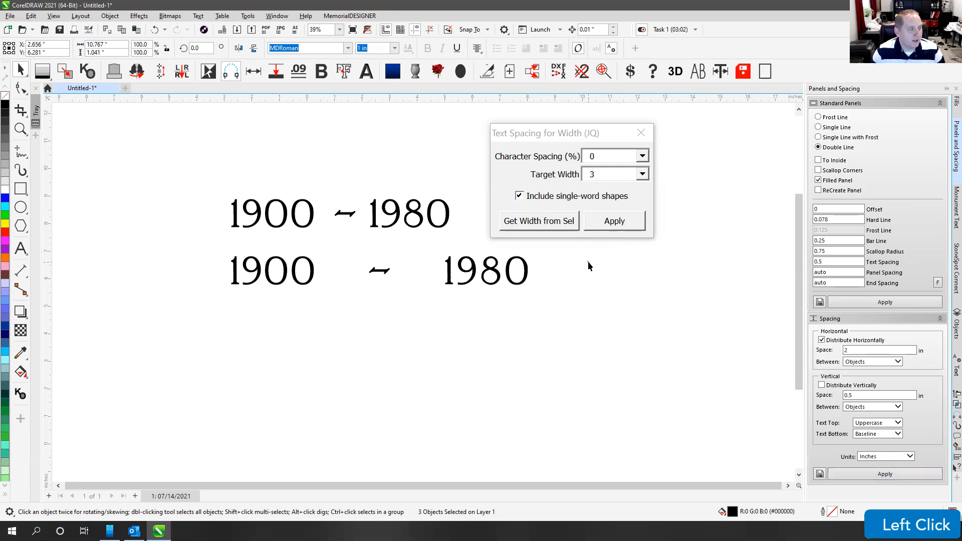
# Step: Draw a rectangle about 2 in wide between the lower line's 1900 and dash, fitting its sides to both characters to check the gap
pyautogui.click(21, 189)
pyautogui.moveTo(315, 259); pyautogui.dragTo(370, 303)
pyautogui.click(20, 70)
pyautogui.scroll(3, 321, 273)
pyautogui.scroll(2, 423, 290)
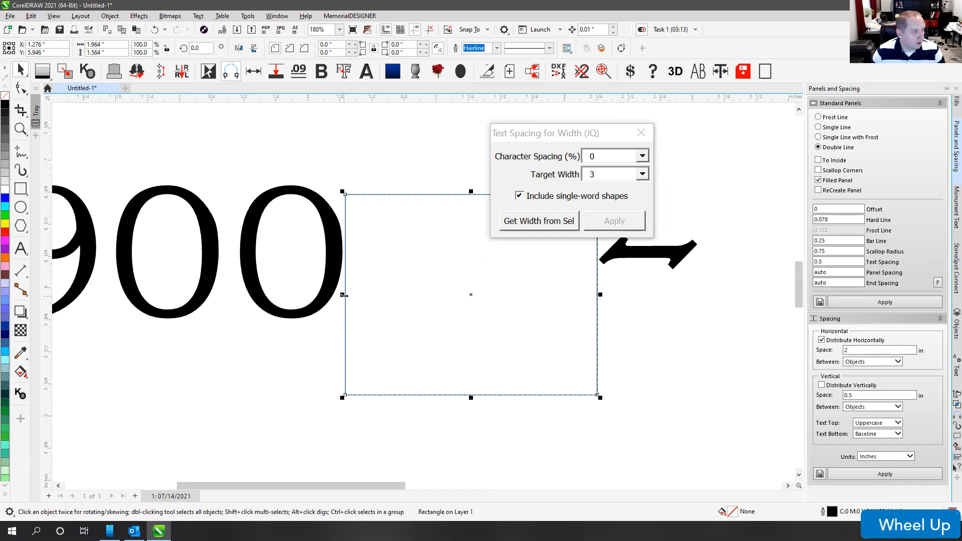
pyautogui.moveTo(415, 277); pyautogui.dragTo(415, 277)
pyautogui.moveTo(343, 253); pyautogui.dragTo(341, 255)
pyautogui.moveTo(599, 275)
pyautogui.mouseDown()
pyautogui.moveTo(610, 253)
pyautogui.moveTo(600, 273)
pyautogui.mouseUp()
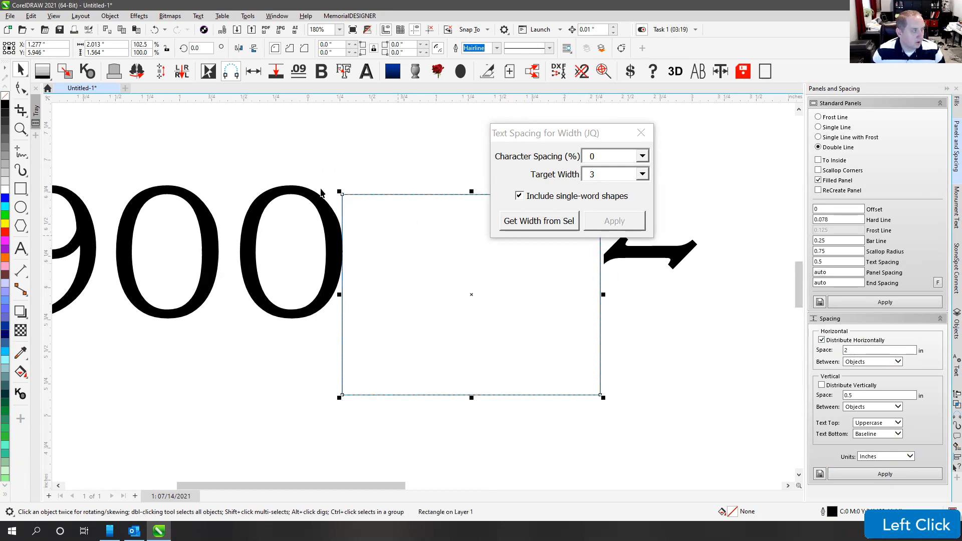
# Step: Delete the checking rectangle between 1900 and the dash and bring both date lines back into view
pyautogui.scroll(-1, 422, 295)
pyautogui.scroll(-2, 422, 290)
pyautogui.press('Delete')
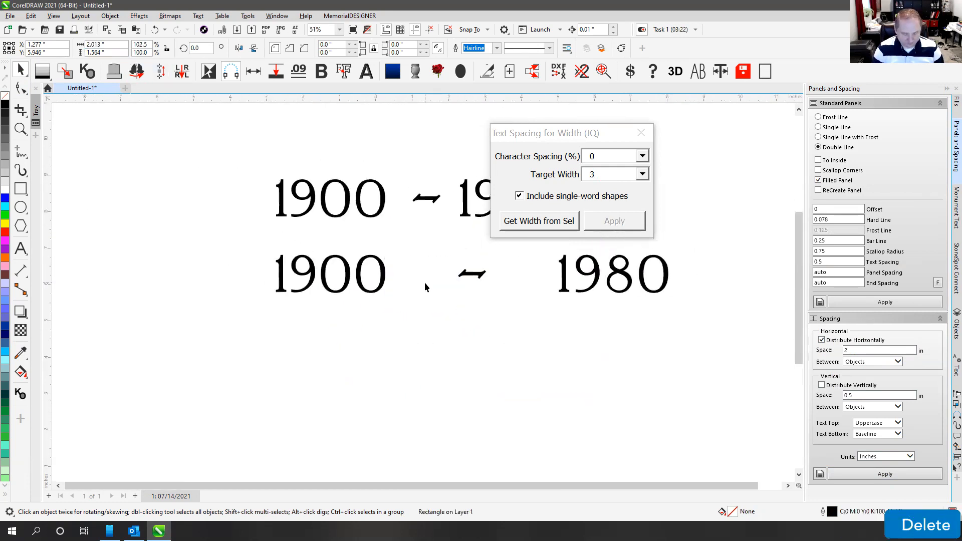
pyautogui.press('F4')
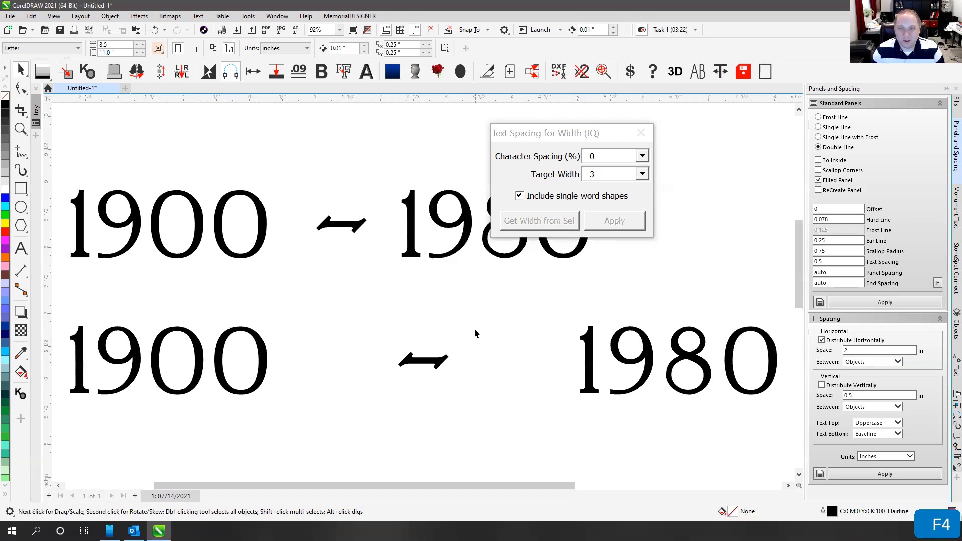
pyautogui.scroll(-2, 423, 290)
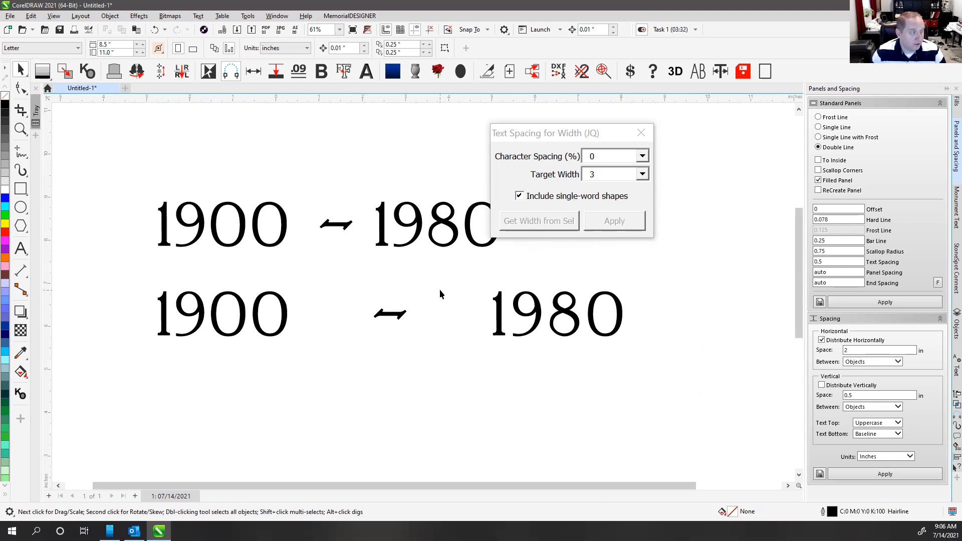
pyautogui.scroll(-1, 422, 291)
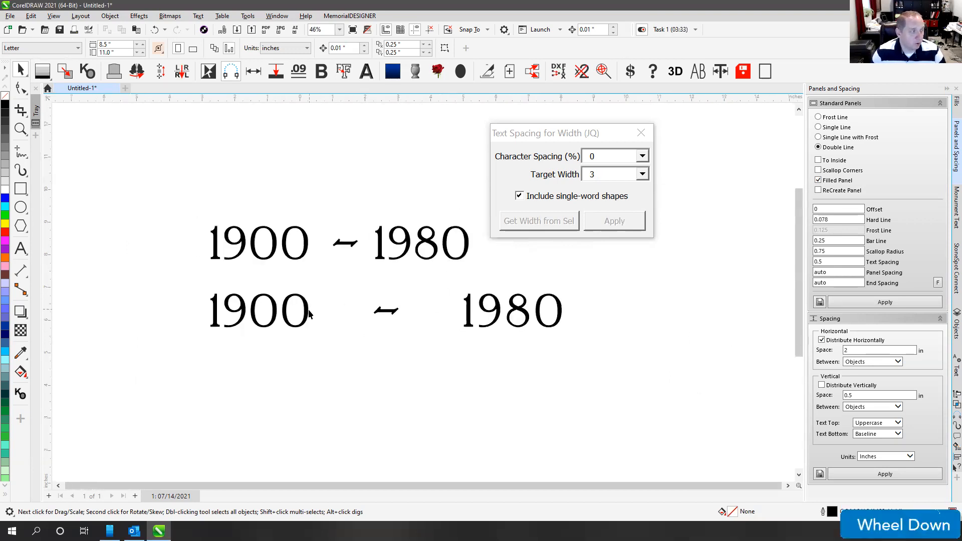
pyautogui.click(308, 315)
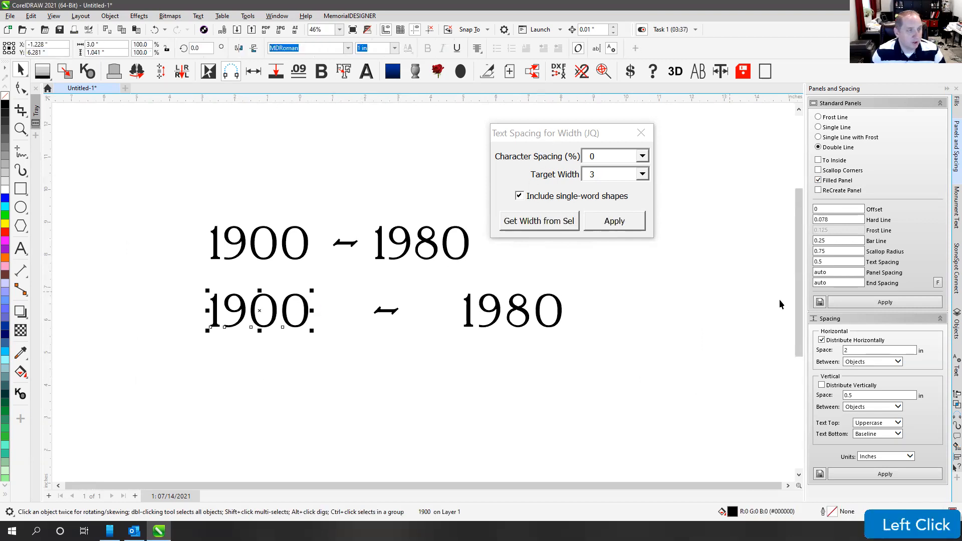
pyautogui.write('2')
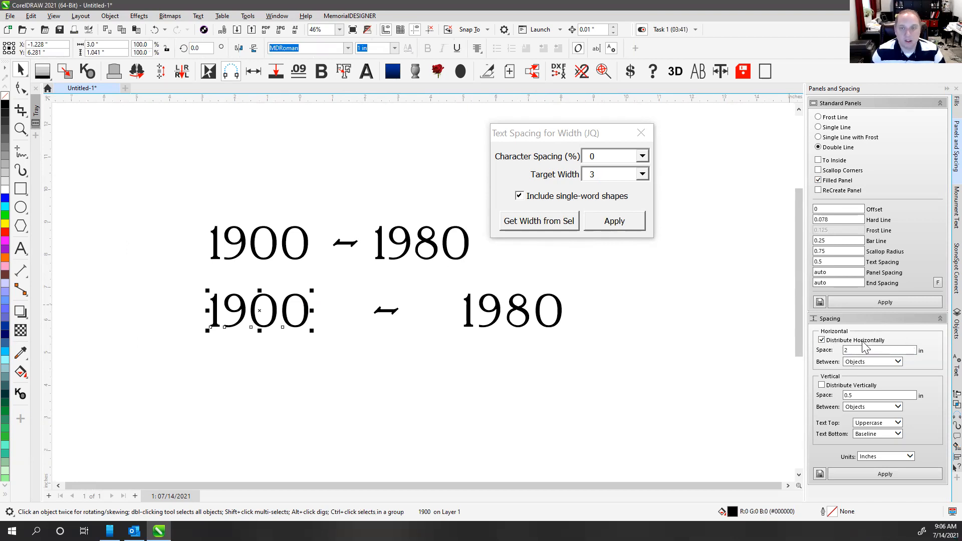
pyautogui.click(647, 350)
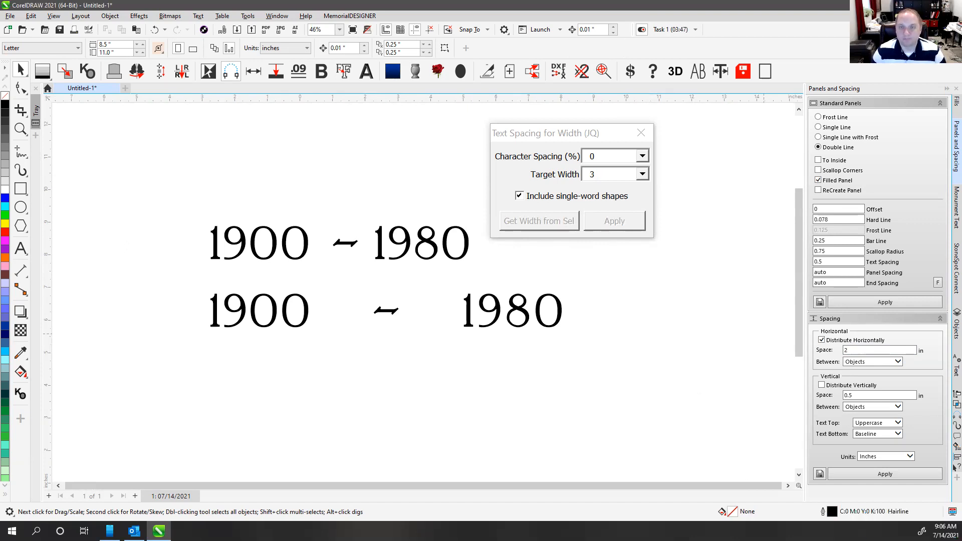
pyautogui.click(872, 351)
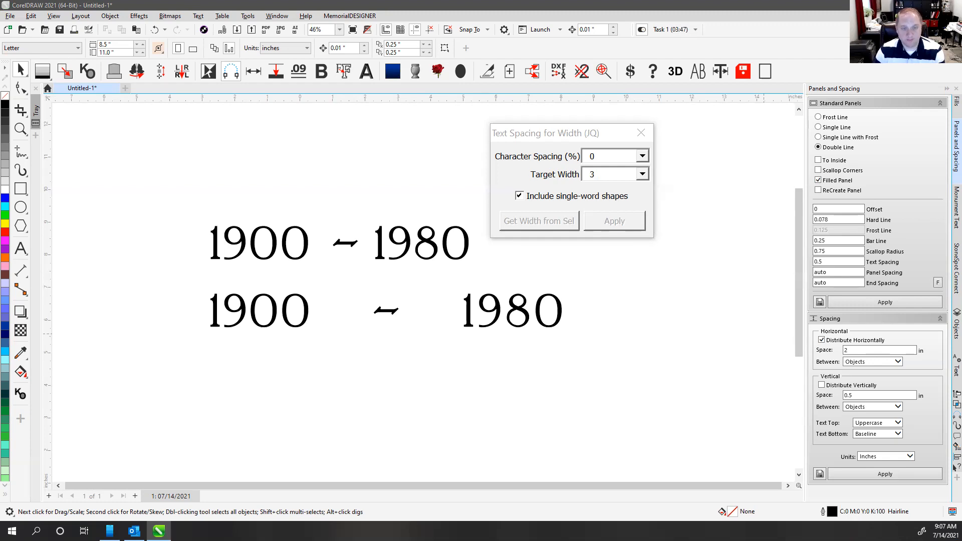
pyautogui.scroll(-1, 954, 466)
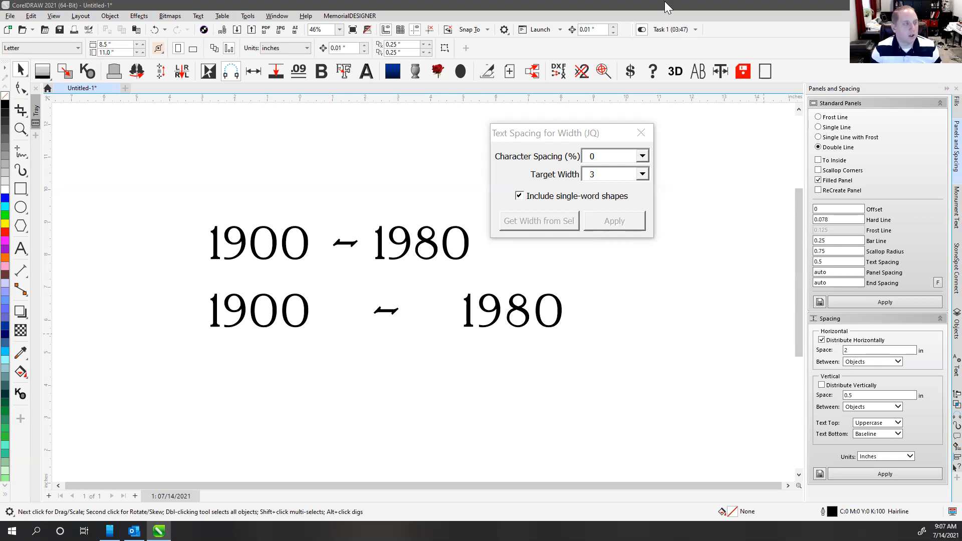
# Step: Close the Text Spacing for Width dialog
pyautogui.click(640, 134)
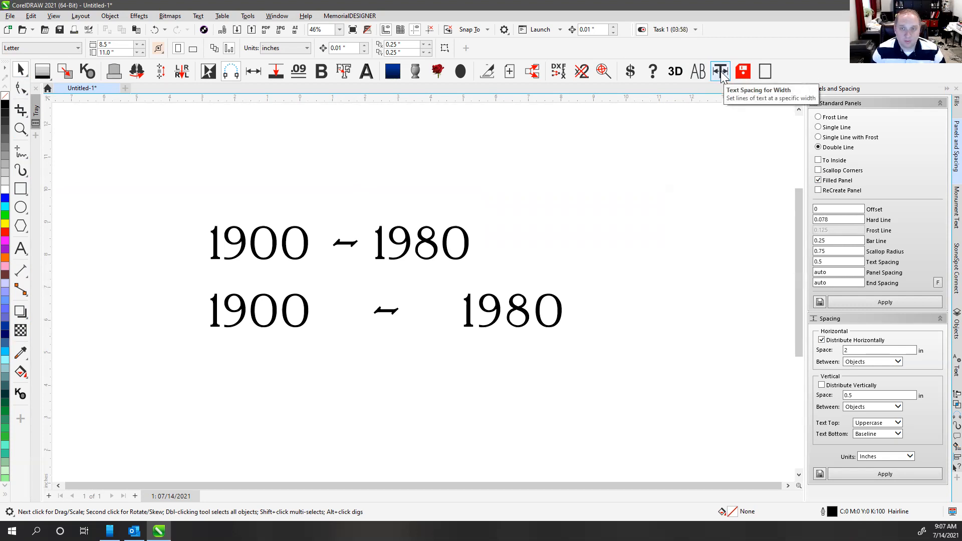
pyautogui.click(452, 173)
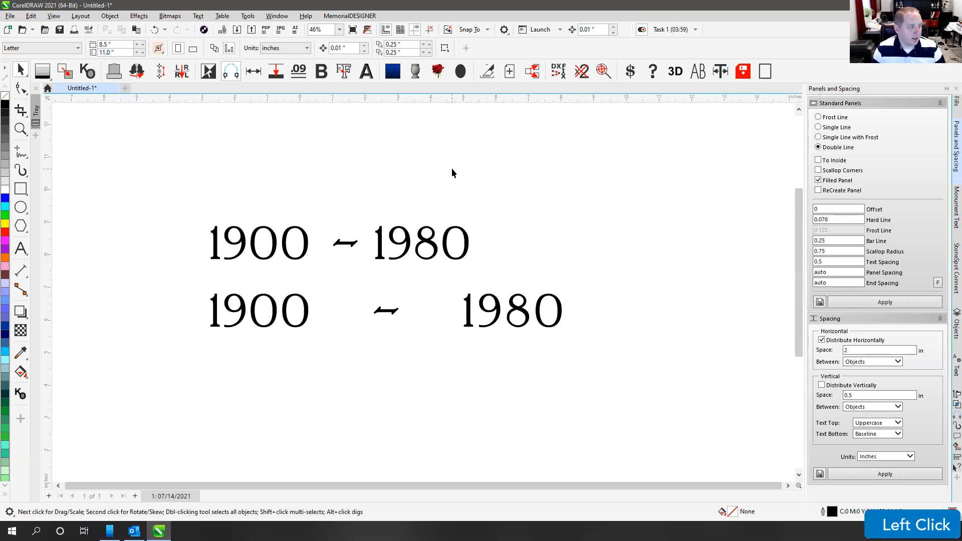
# Step: Add a third date line reading "1900 – 1980" with the decorative dash below the two existing lines
pyautogui.click(21, 248)
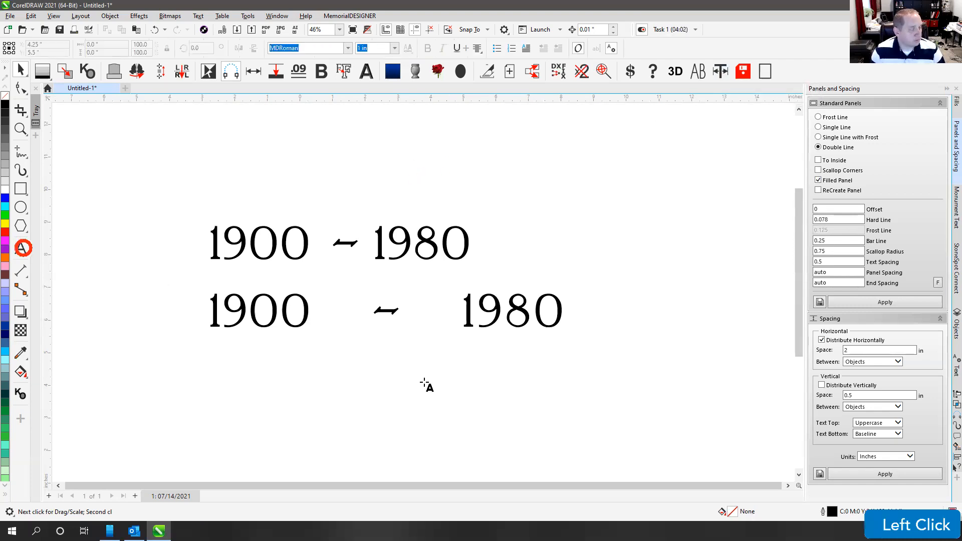
pyautogui.scroll(-1, 425, 386)
pyautogui.scroll(-1, 425, 294)
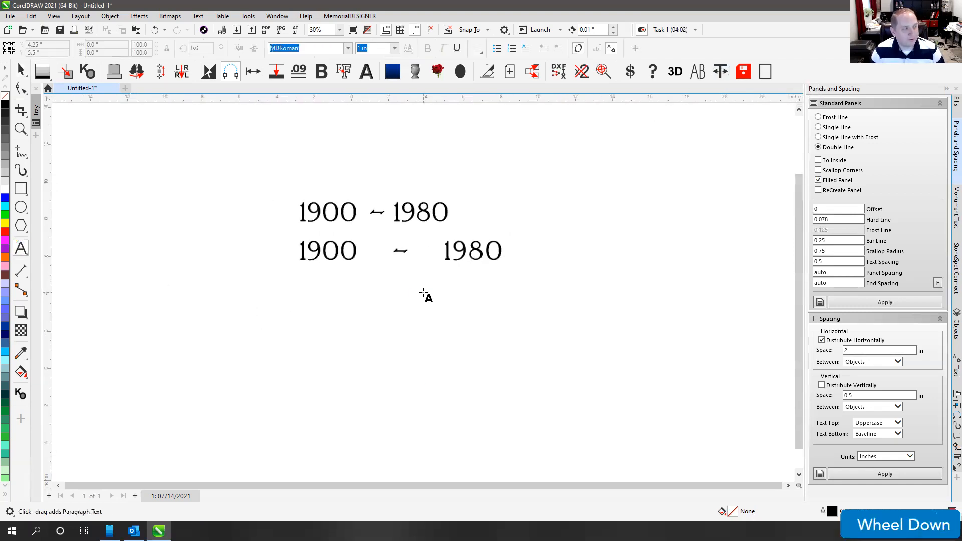
pyautogui.click(385, 337)
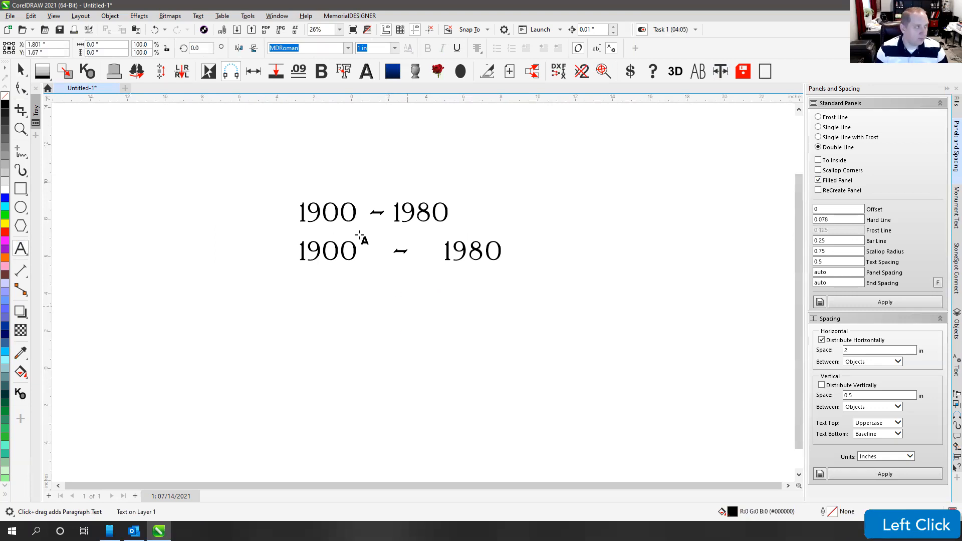
pyautogui.write('1')
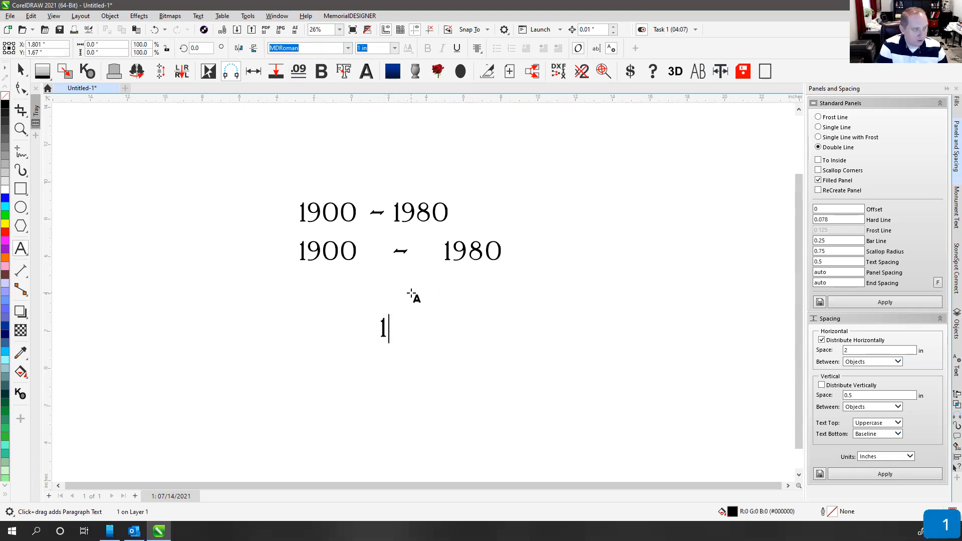
pyautogui.write('900 - 19')
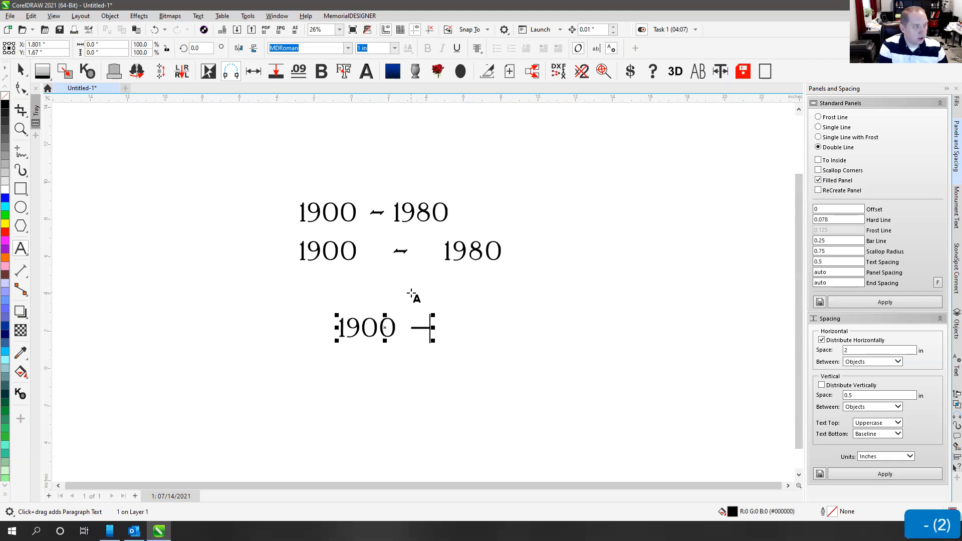
pyautogui.write('80')
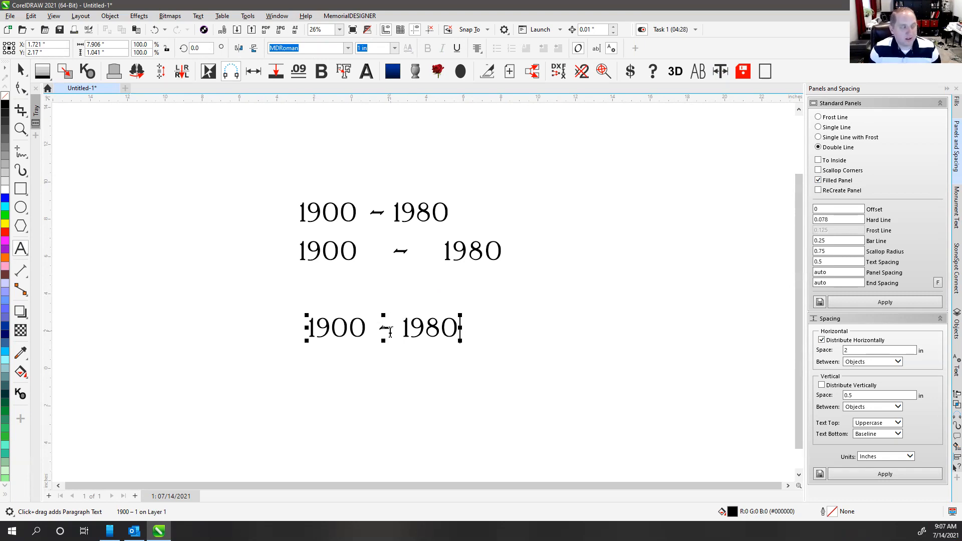
pyautogui.click(20, 70)
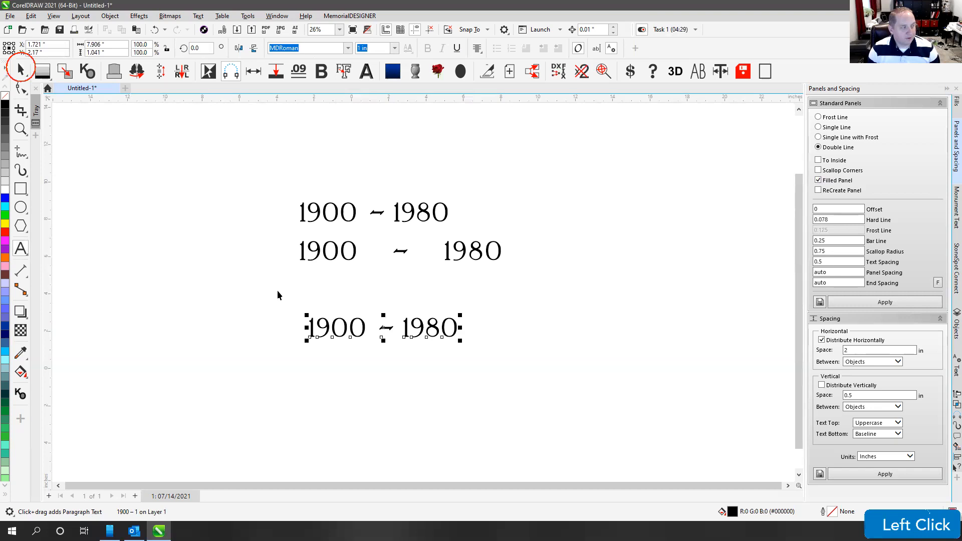
# Step: Break the third date line apart and try moving its "1900 –" piece above 1980 and back into line
pyautogui.hotkey('ctrl', 'k')
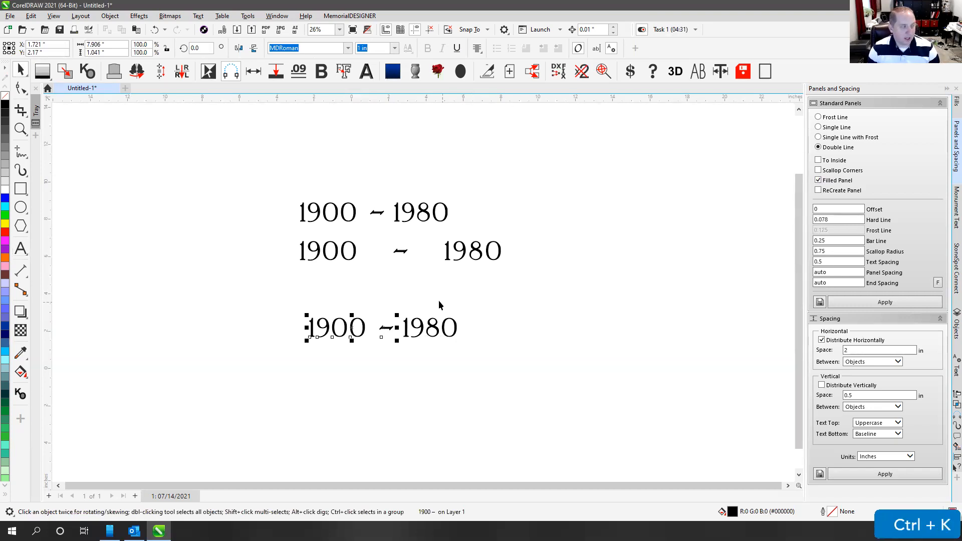
pyautogui.moveTo(393, 327); pyautogui.dragTo(391, 299)
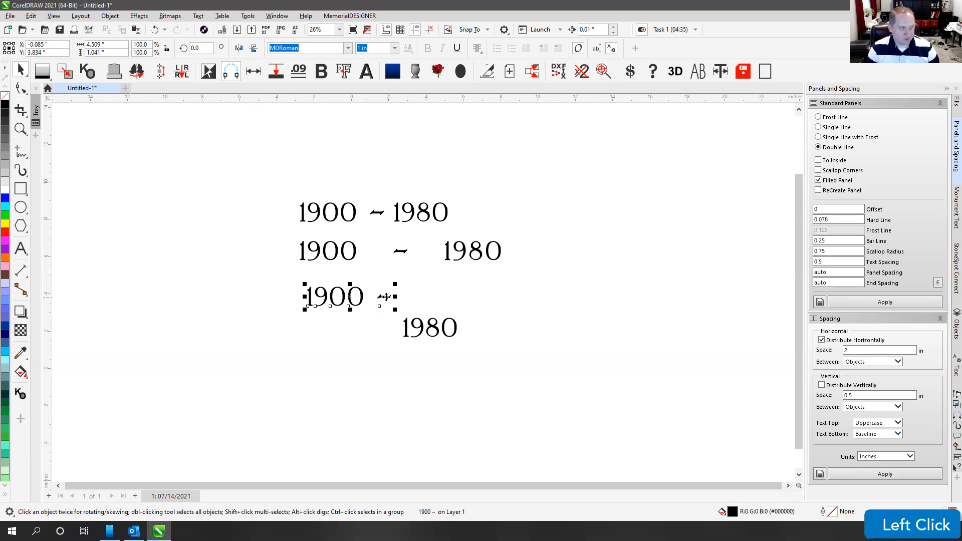
pyautogui.moveTo(376, 300); pyautogui.dragTo(386, 328)
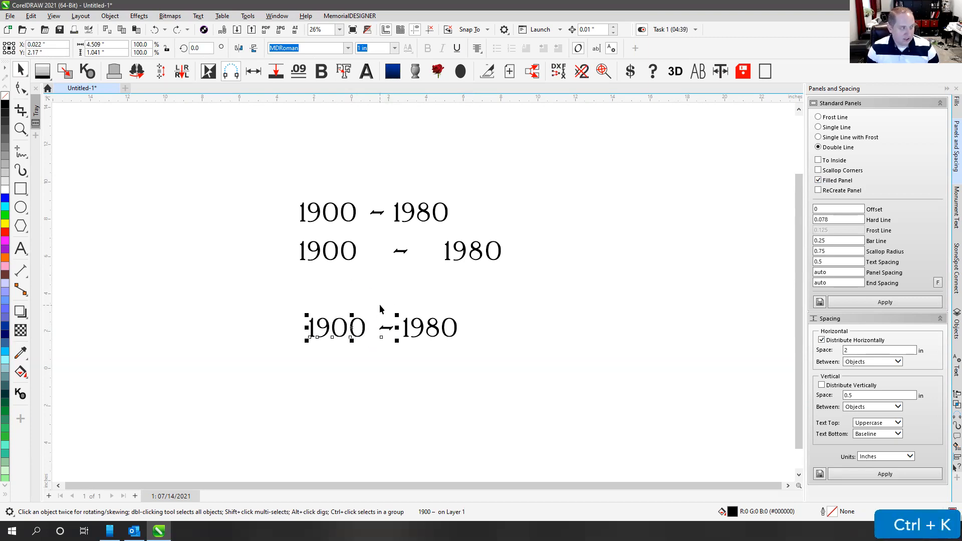
pyautogui.click(365, 327)
pyautogui.click(384, 327)
# Step: Undo the break-apart and the text entry of the third date line
pyautogui.hotkey('ctrl', 'z')
pyautogui.hotkey('ctrl', 'z')
pyautogui.hotkey('ctrl', 'z')
pyautogui.hotkey('ctrl', 'z')
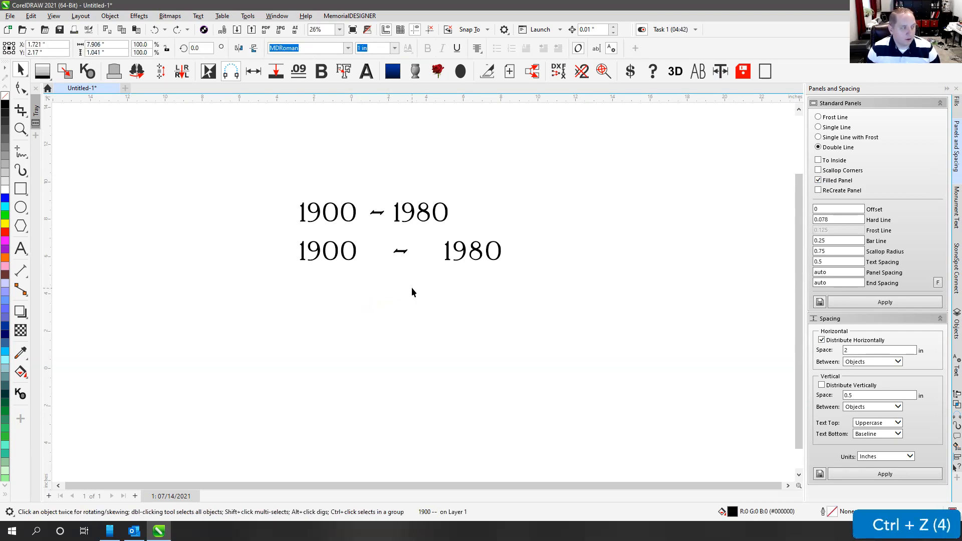
# Step: Add a date line reading "1900 - 1980" below the two existing lines and break it apart into separate words
pyautogui.click(20, 248)
pyautogui.click(315, 335)
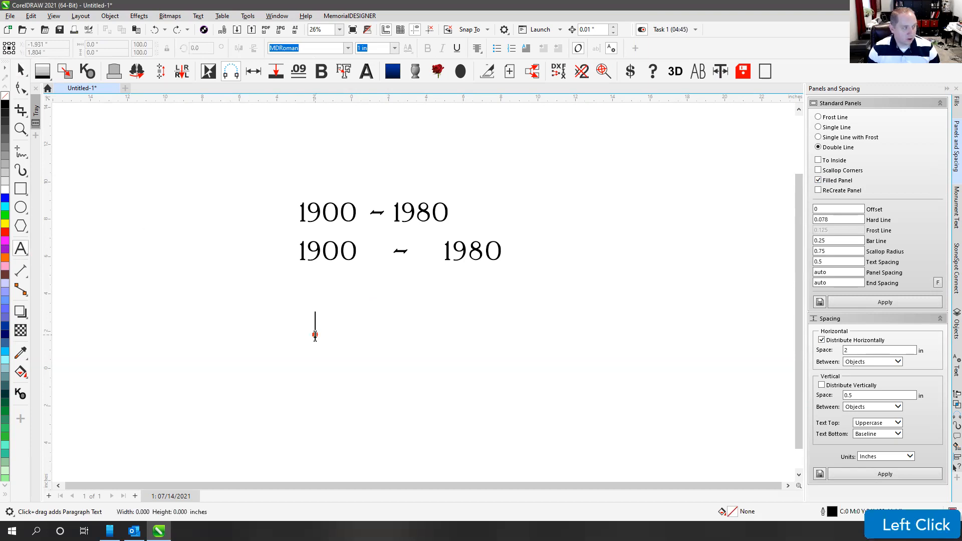
pyautogui.write('1900 ')
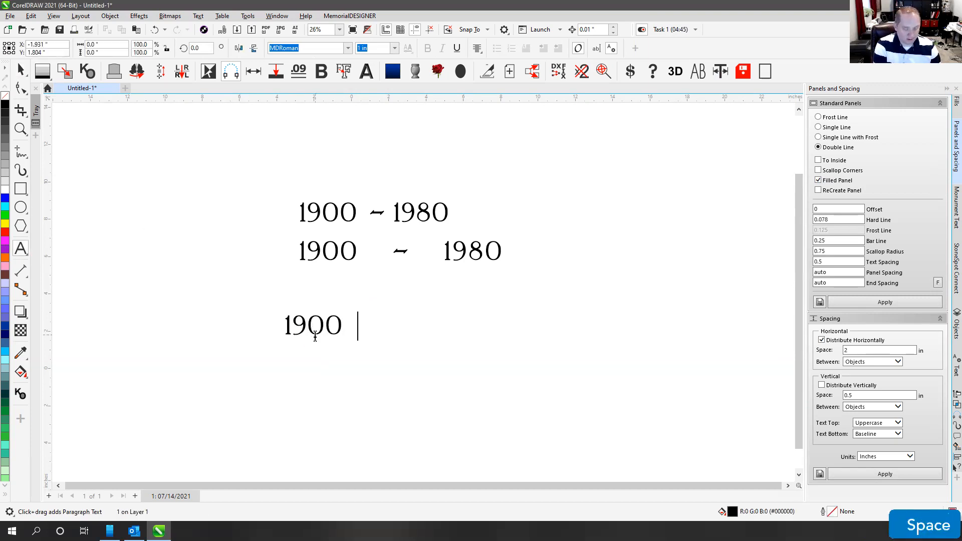
pyautogui.write('- 1980')
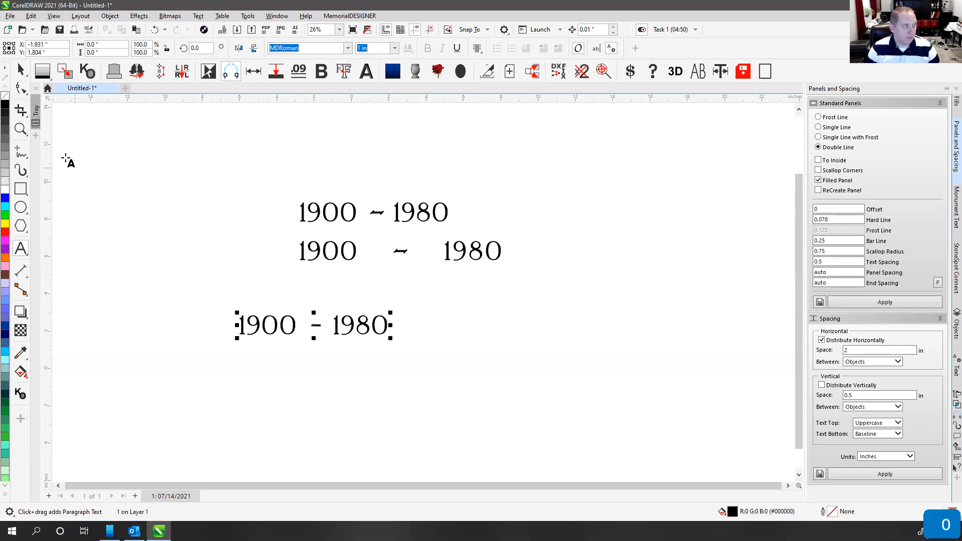
pyautogui.click(21, 71)
pyautogui.hotkey('ctrl', 'k')
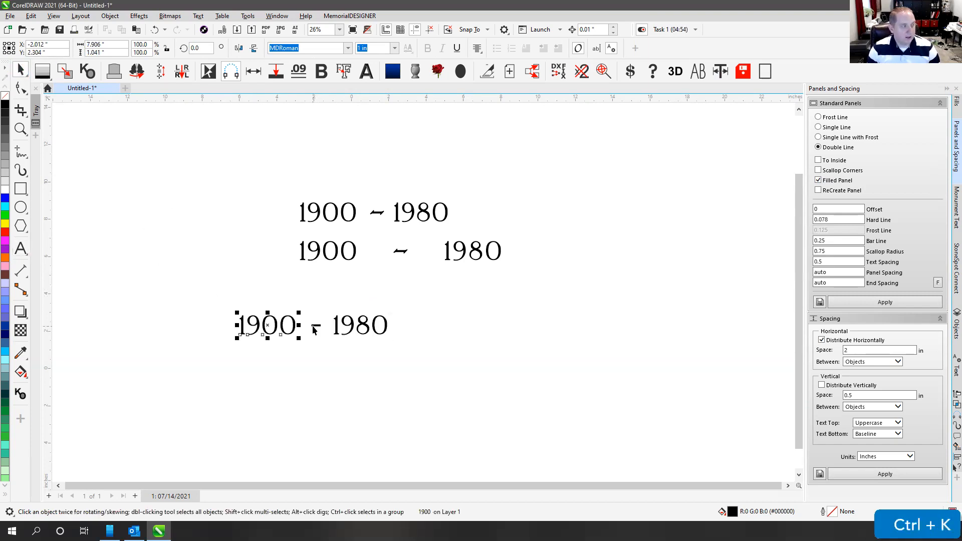
# Step: Replace the separated hyphen between the years of the third line with a long decorative dash
pyautogui.click(314, 328)
pyautogui.click(21, 248)
pyautogui.hotkey('ctrl', 'a')
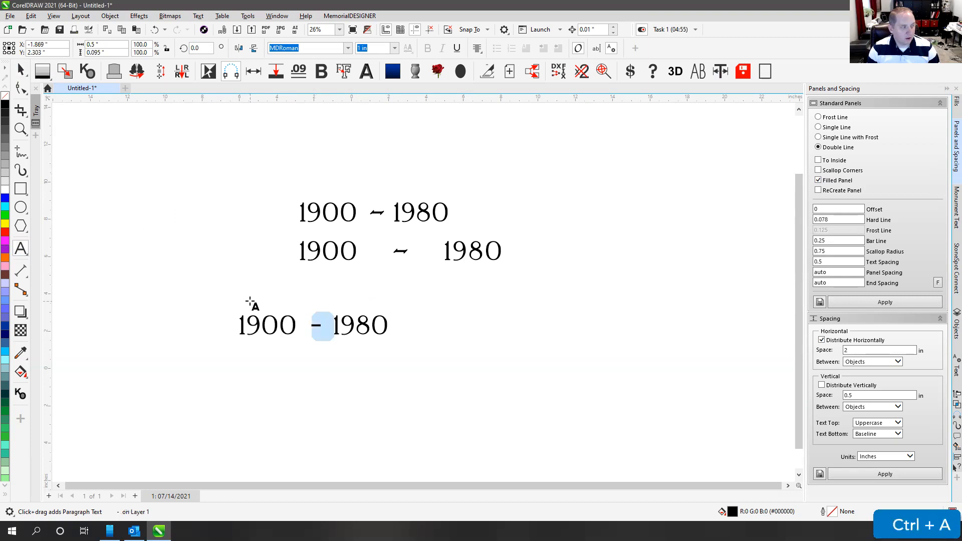
pyautogui.write('--')
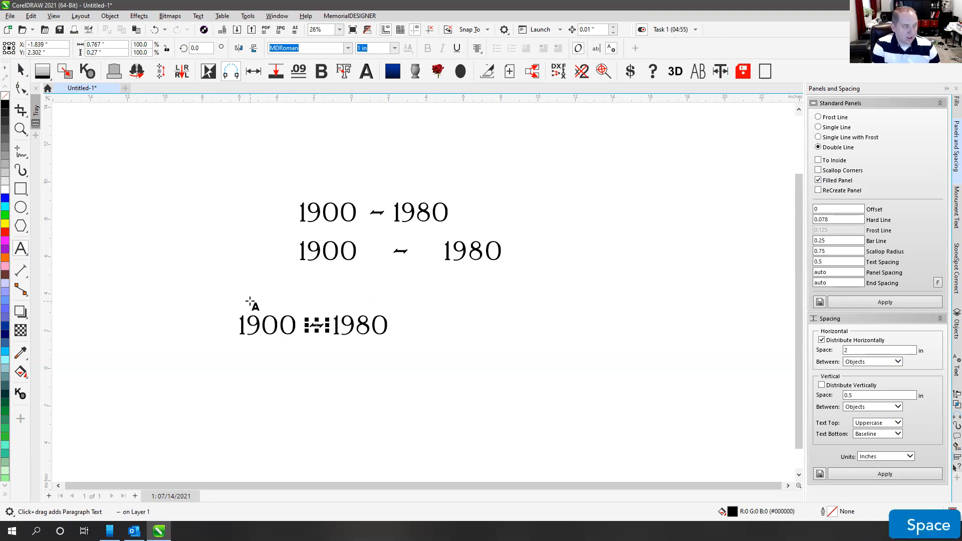
pyautogui.press('BackSpace')
pyautogui.press('BackSpace')
pyautogui.write('--')
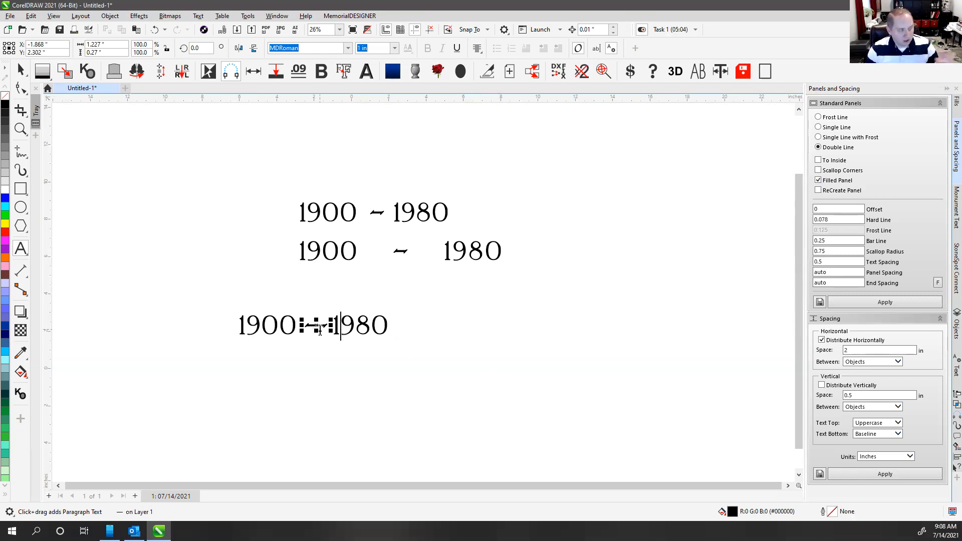
pyautogui.click(20, 71)
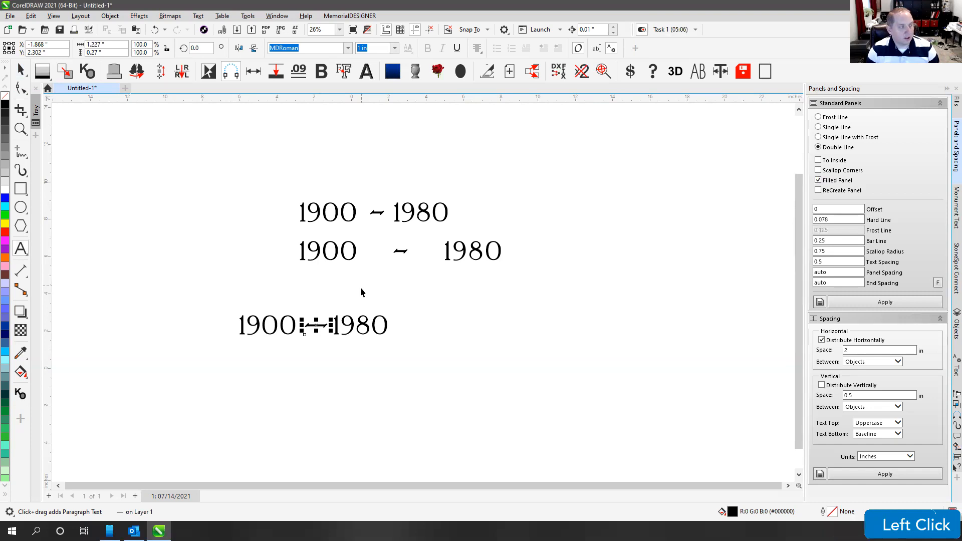
pyautogui.click(347, 305)
pyautogui.click(321, 327)
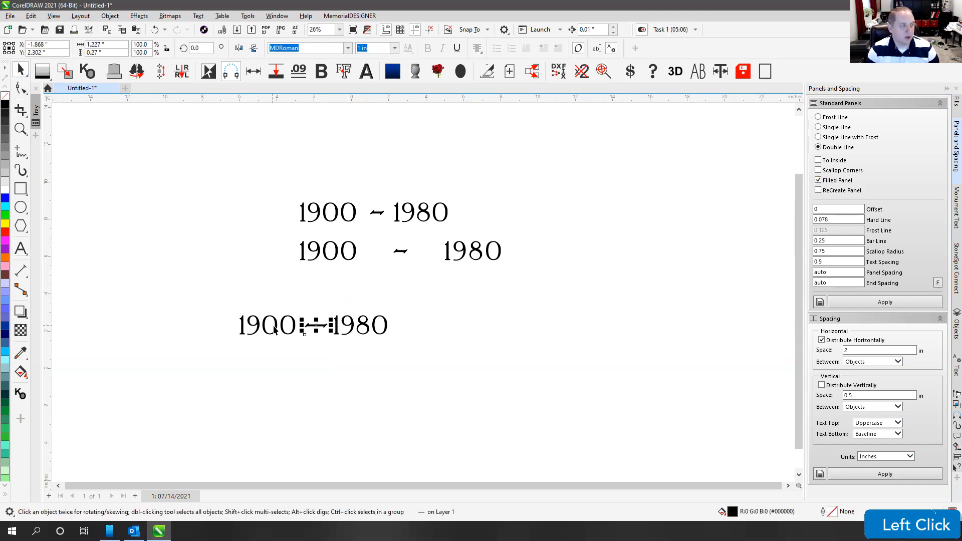
# Step: Copy the third line's 1900 directly below itself and set the copy's font to MLC Modern Outline DGW
pyautogui.moveTo(276, 328); pyautogui.dragTo(276, 372)
pyautogui.rightClick(275, 372)
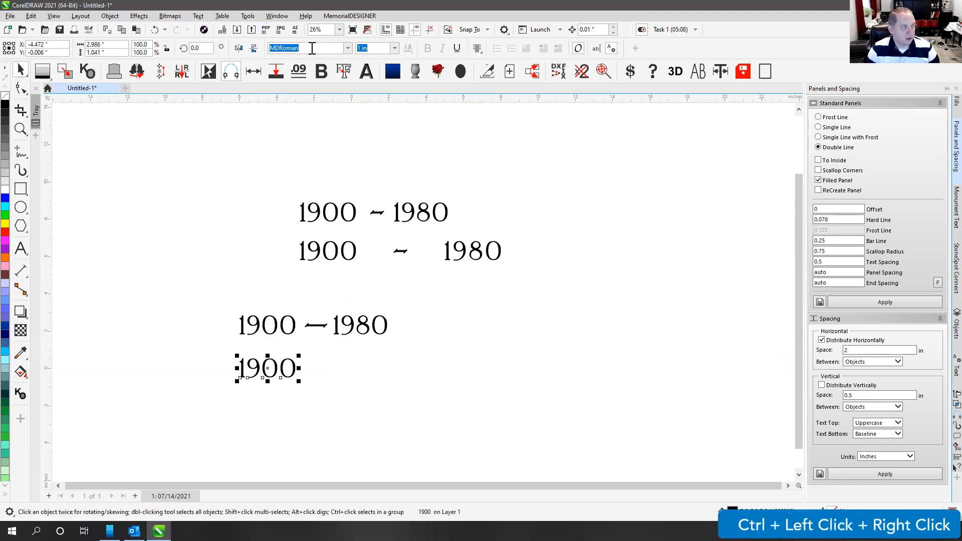
pyautogui.write('ML')
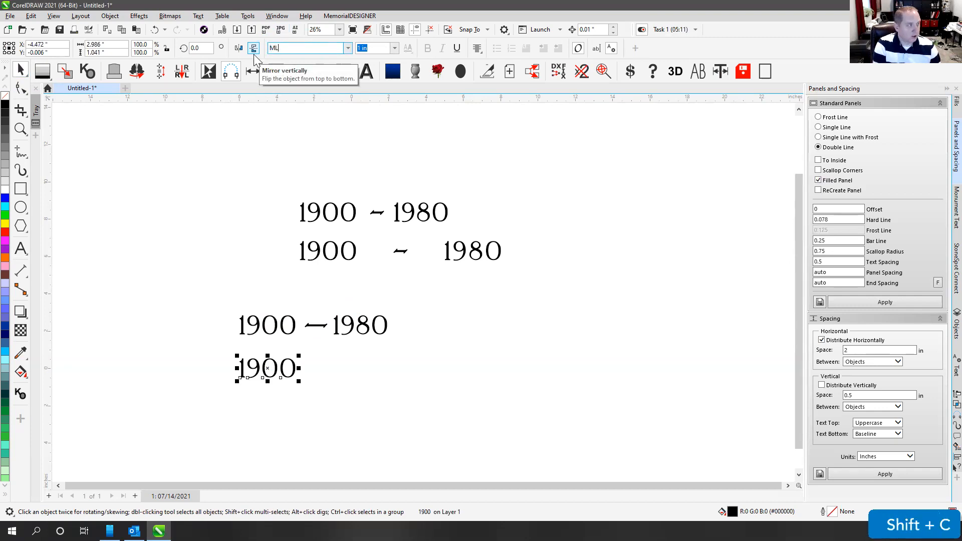
pyautogui.write('C Modern Outline DGW')
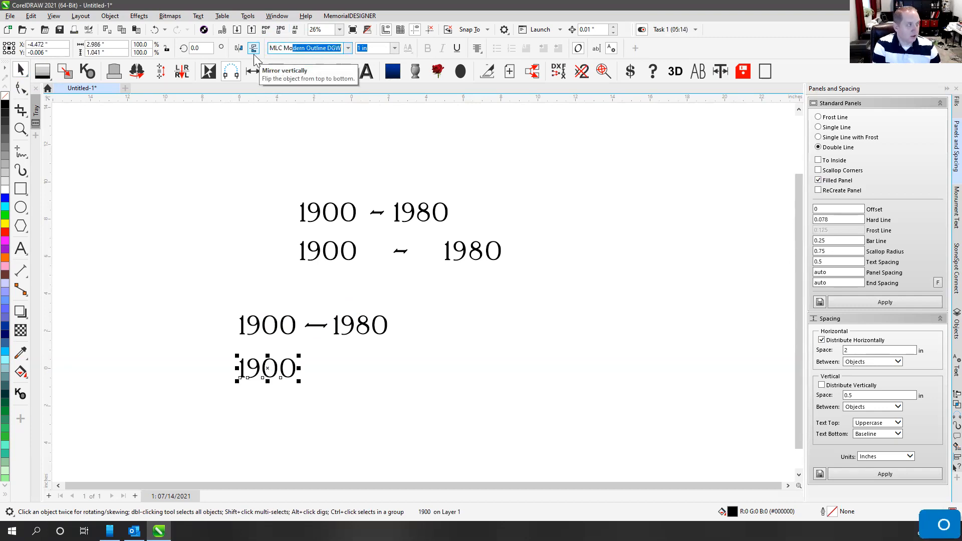
pyautogui.press('Return')
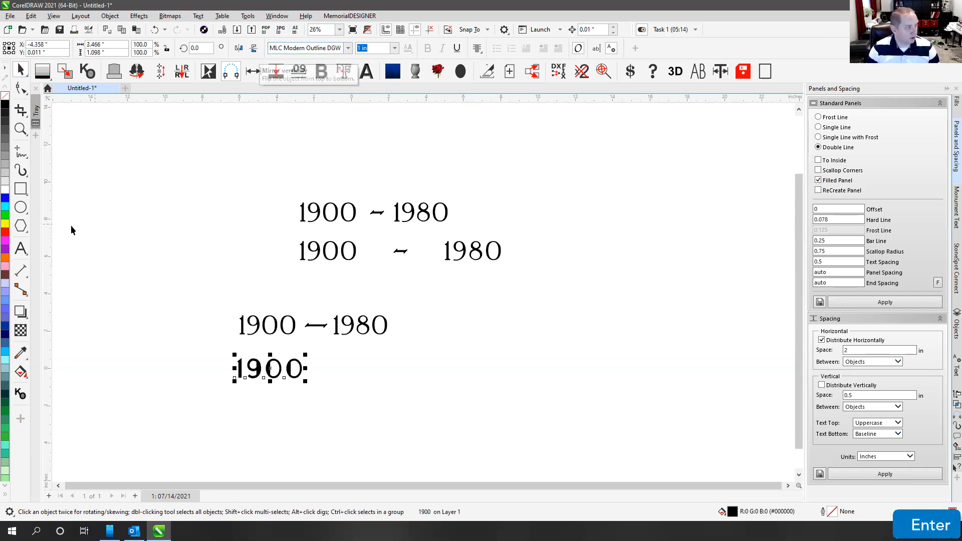
# Step: Extend the copied 1900 to read "1900 <---> 1980", with the angle brackets and hyphens forming the long dash
pyautogui.click(20, 249)
pyautogui.click(303, 370)
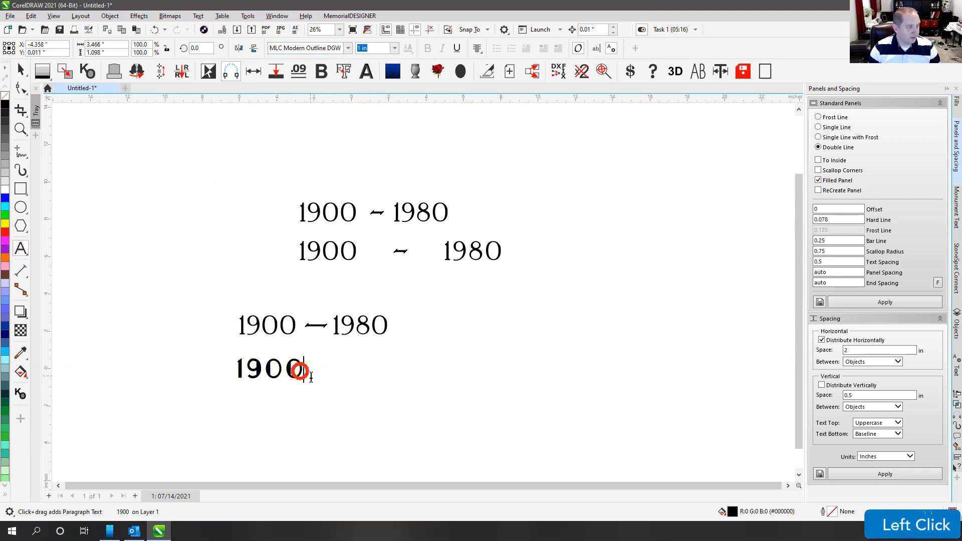
pyautogui.write('-')
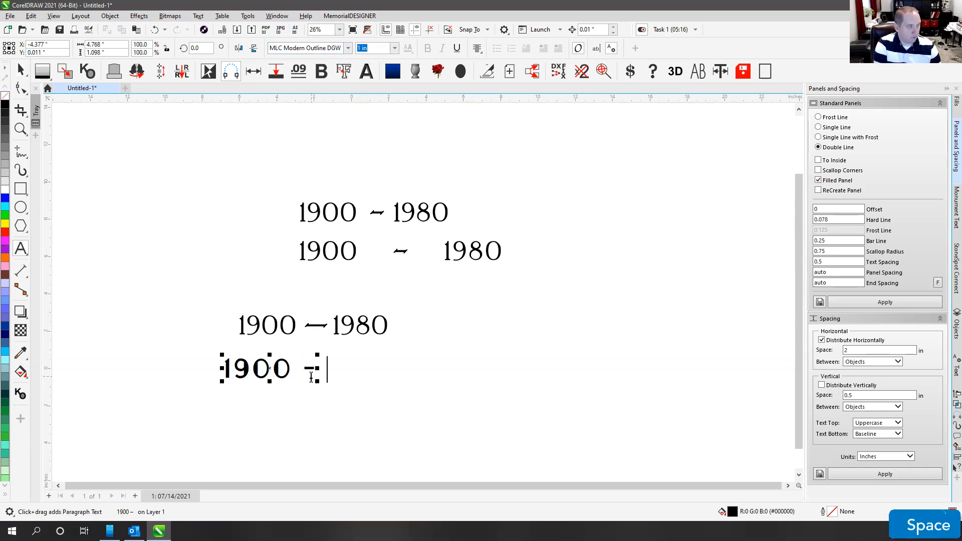
pyautogui.press('BackSpace')
pyautogui.press('BackSpace')
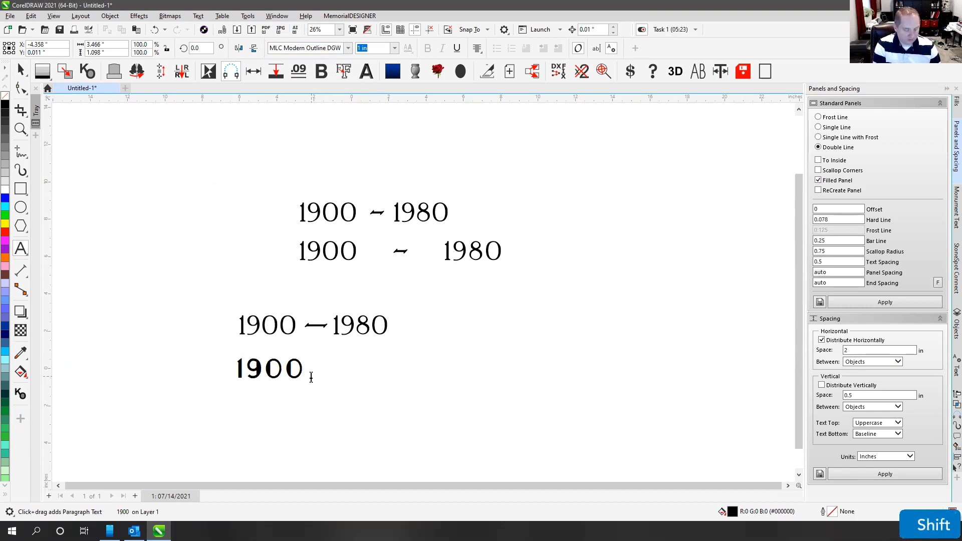
pyautogui.write('<')
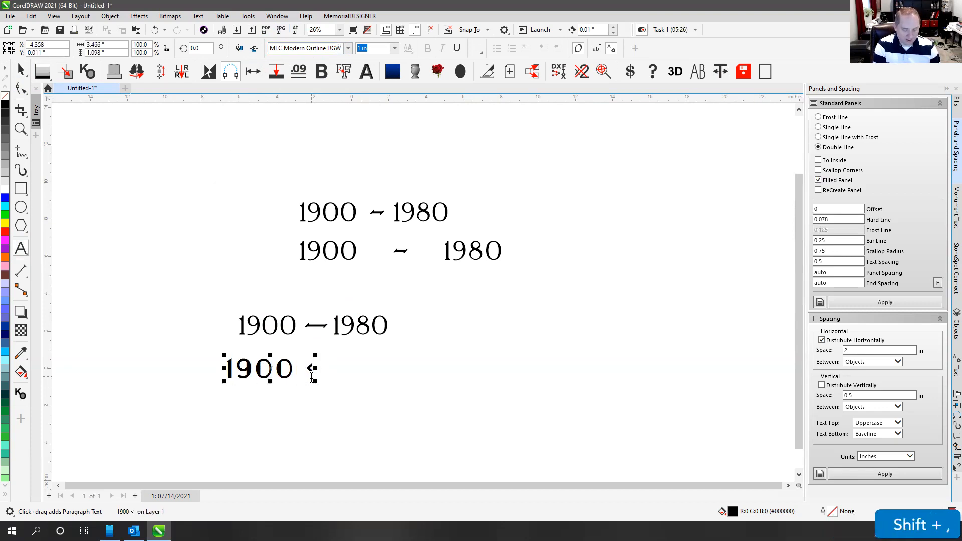
pyautogui.write('--->')
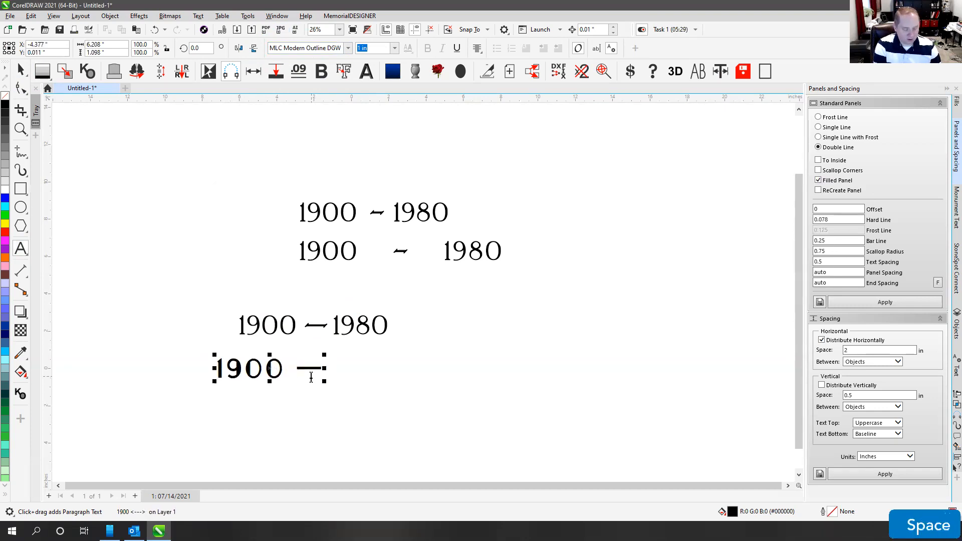
pyautogui.write(' 1980')
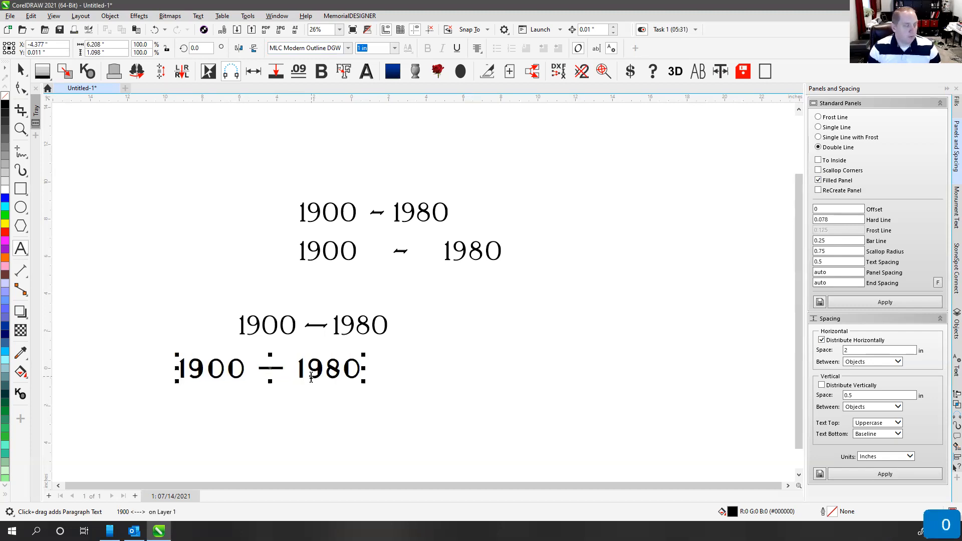
# Step: Move the MLC Modern Outline date line about 6 inches horizontally to the right and break it apart into separate pieces
pyautogui.click(21, 70)
pyautogui.moveTo(304, 371); pyautogui.dragTo(417, 371)
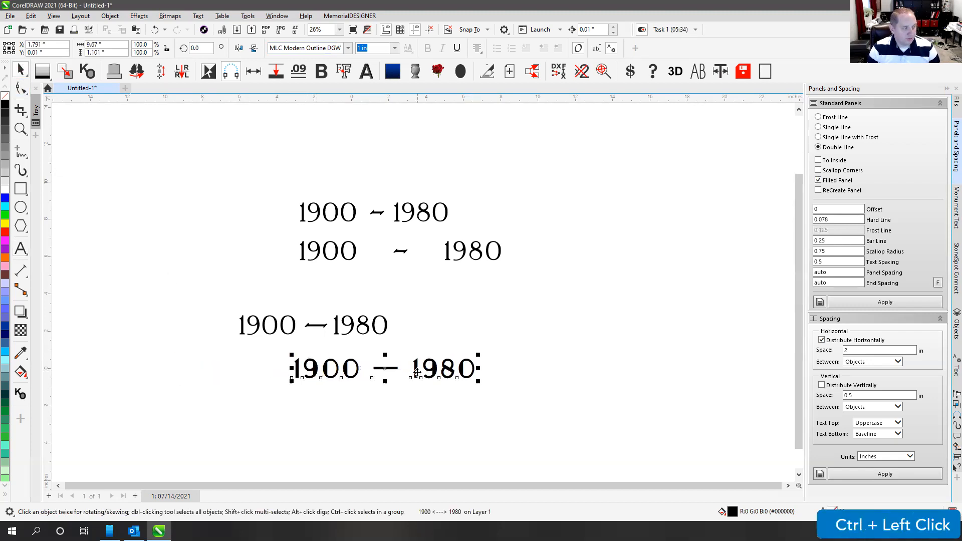
pyautogui.hotkey('ctrl', 'k')
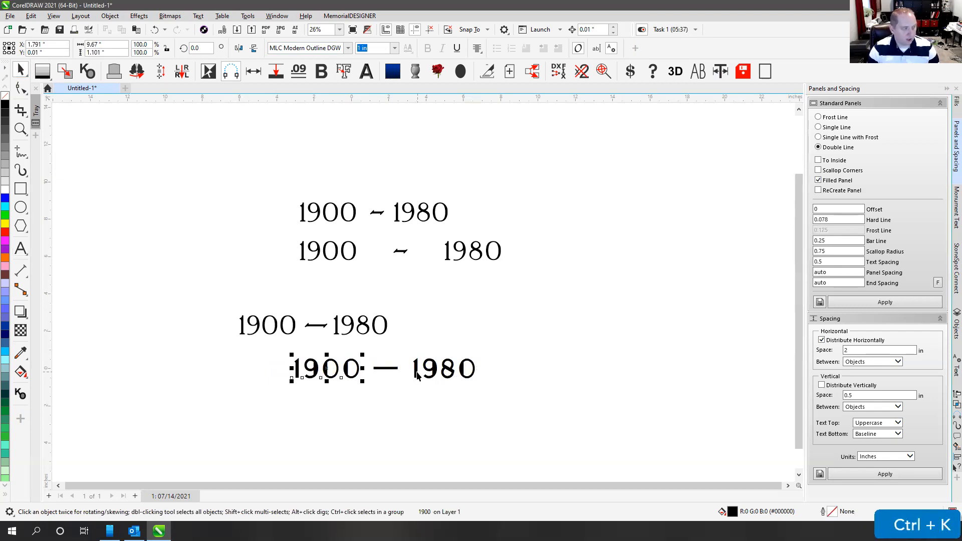
pyautogui.click(382, 373)
# Step: Space the separate 1900 and 1980 of the bottom line to a 3-inch target width with 0% character spacing
pyautogui.click(418, 370)
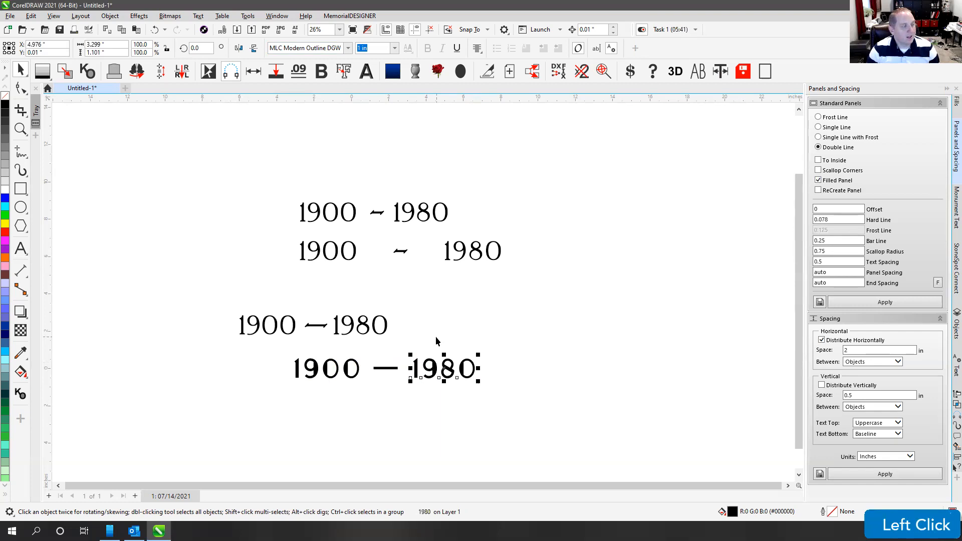
pyautogui.keyDown('shift'); pyautogui.click(347, 370); pyautogui.keyUp('shift')
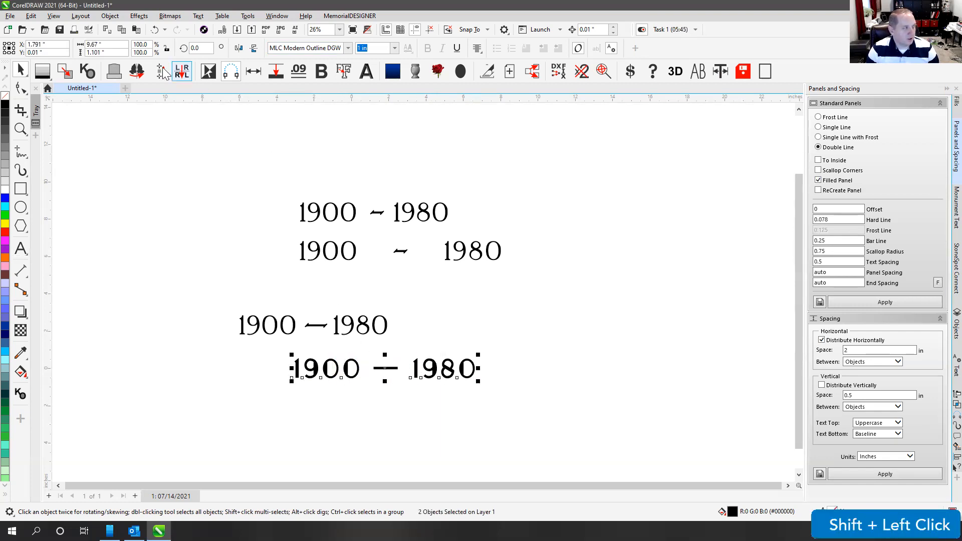
pyautogui.click(720, 73)
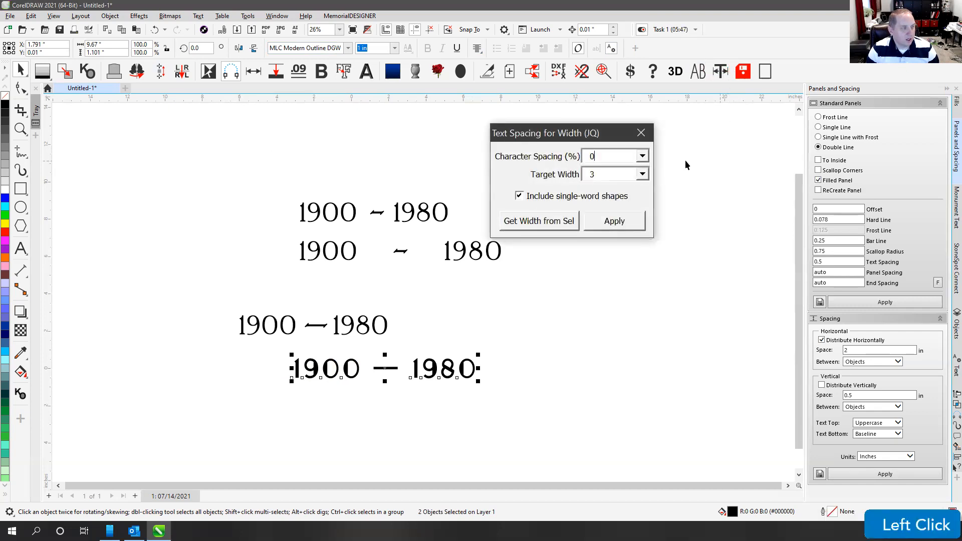
pyautogui.click(620, 223)
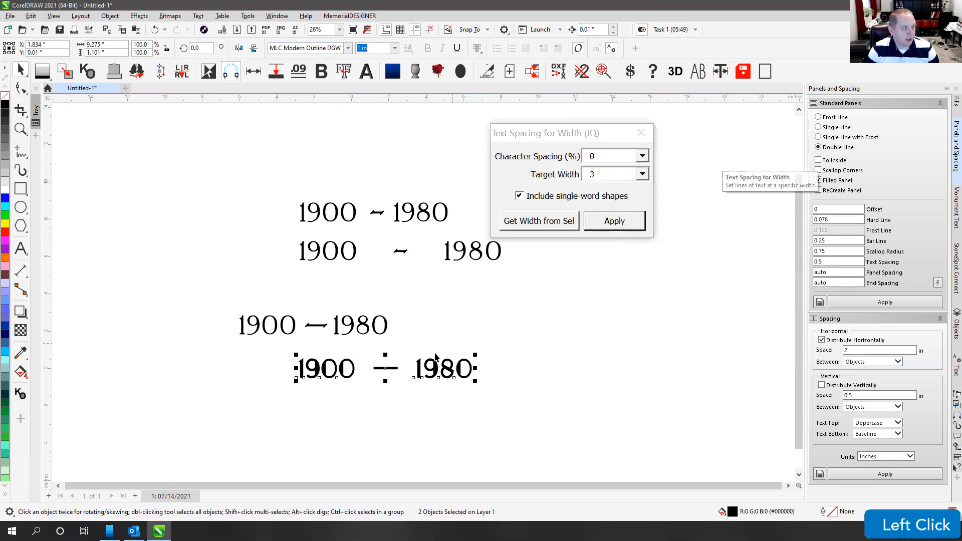
# Step: Distribute the bottom line's two years and dash horizontally with 2-inch spaces between objects
pyautogui.click(452, 338)
pyautogui.moveTo(262, 350); pyautogui.dragTo(563, 405)
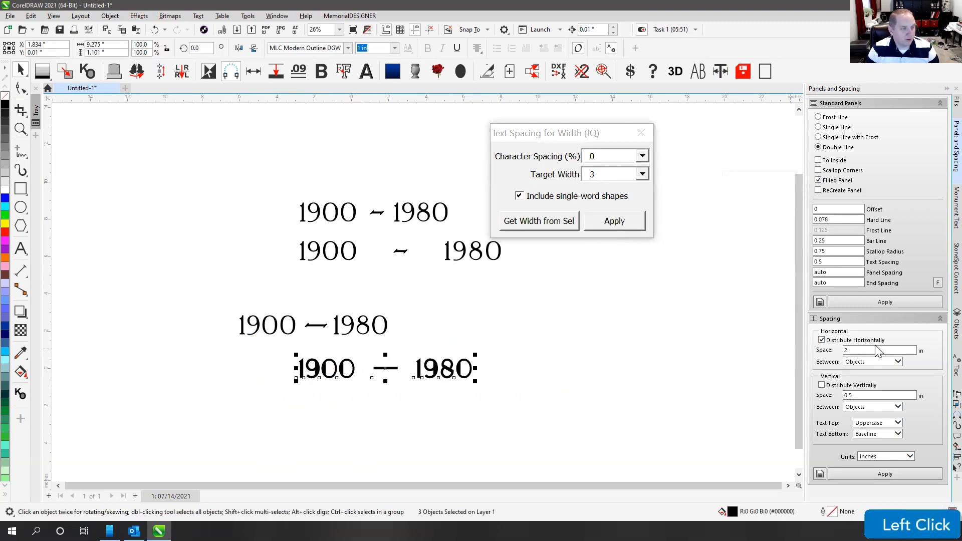
pyautogui.click(897, 475)
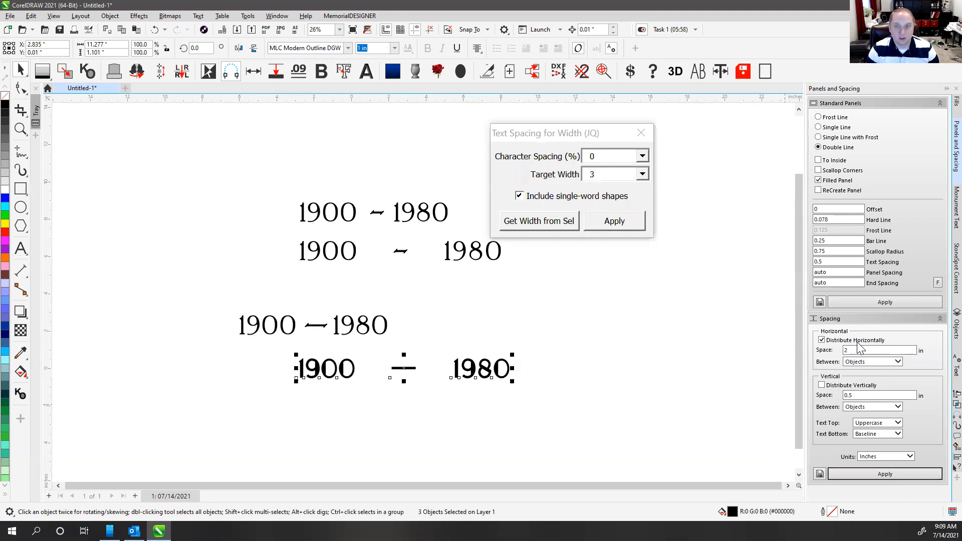
pyautogui.click(480, 327)
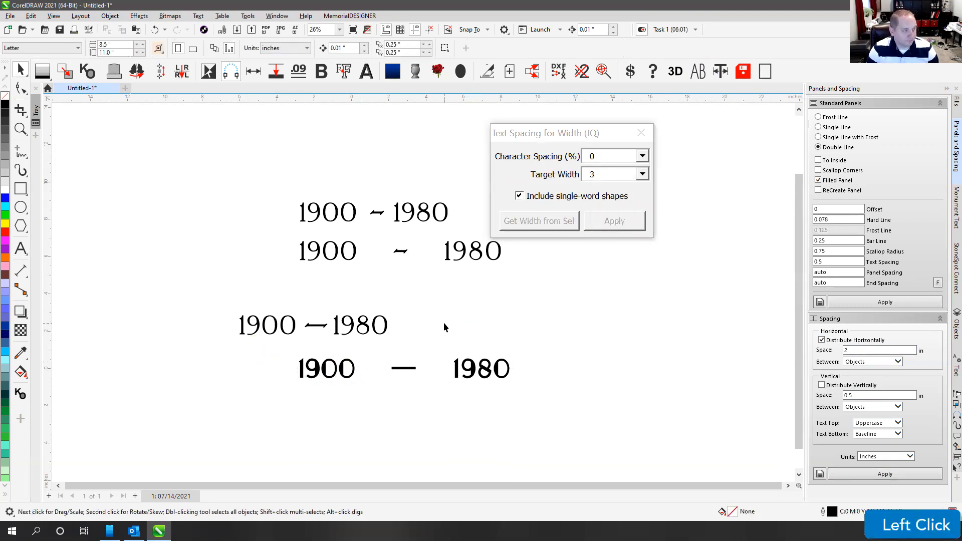
# Step: Check the width of the bottom line's 1900 and reapply the 3-inch target width to it
pyautogui.click(335, 377)
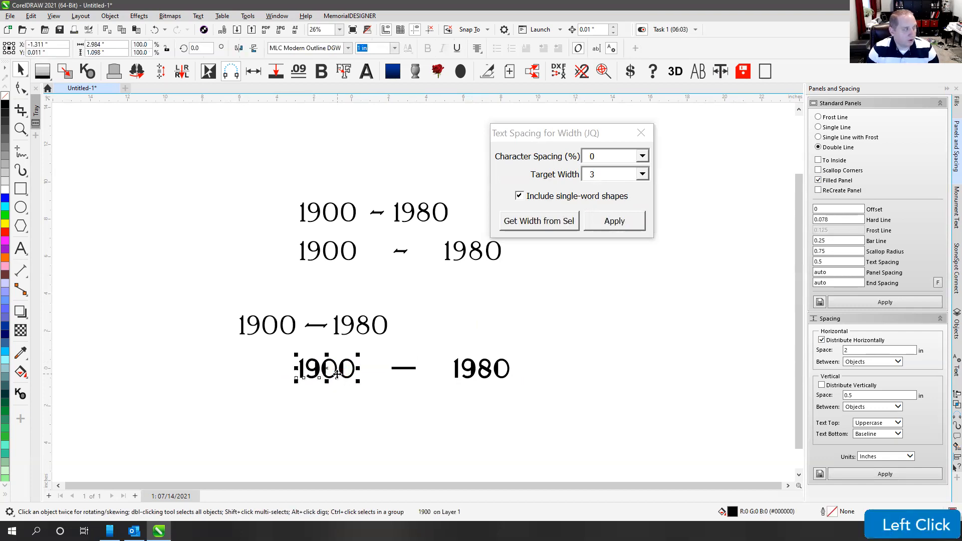
pyautogui.click(465, 337)
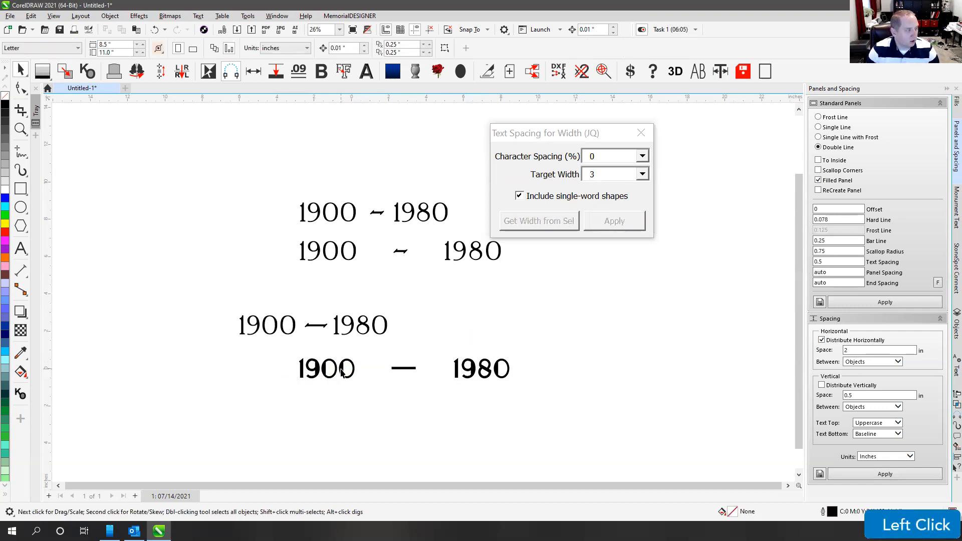
pyautogui.click(345, 369)
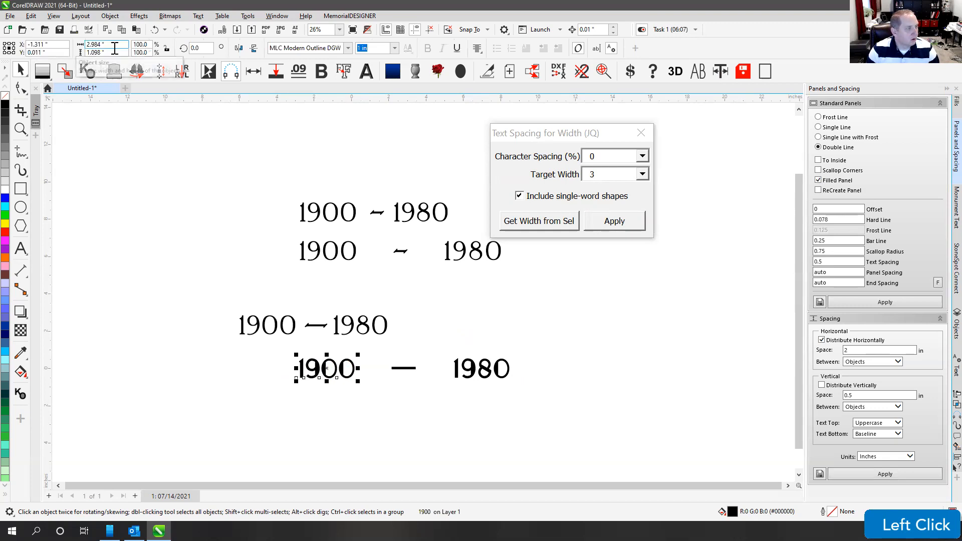
pyautogui.click(608, 225)
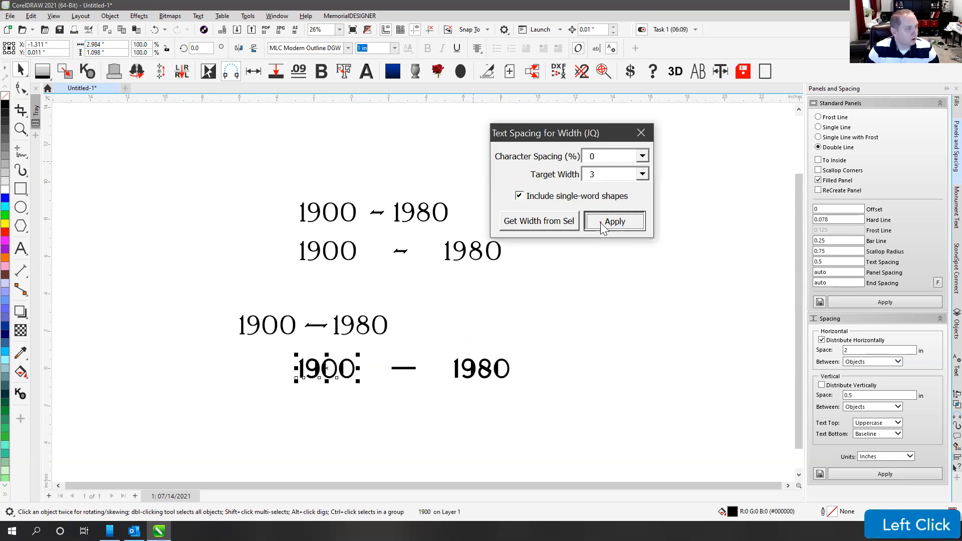
# Step: Compare the widths of the bottom line's 1980 and 1900 and examine the left edge of 1900 up close
pyautogui.click(472, 366)
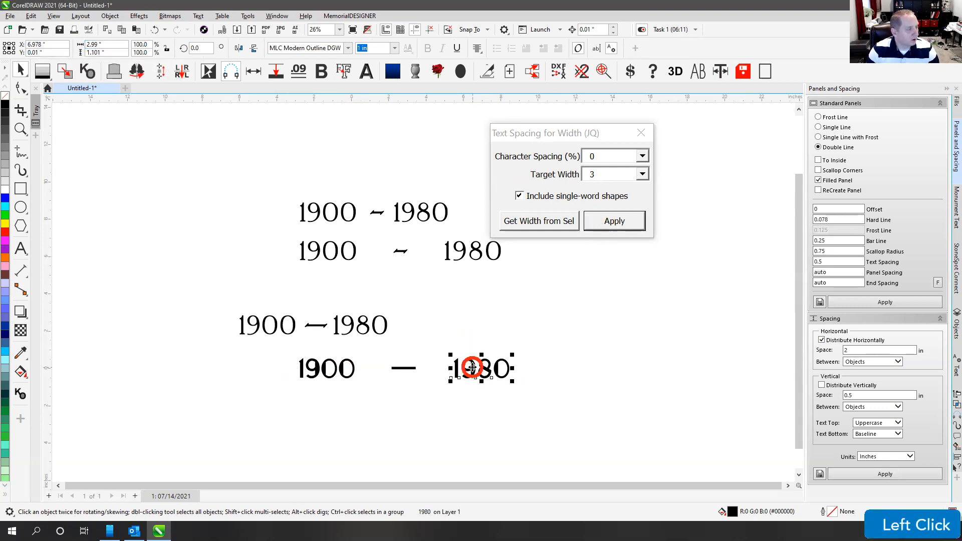
pyautogui.click(470, 329)
pyautogui.click(311, 369)
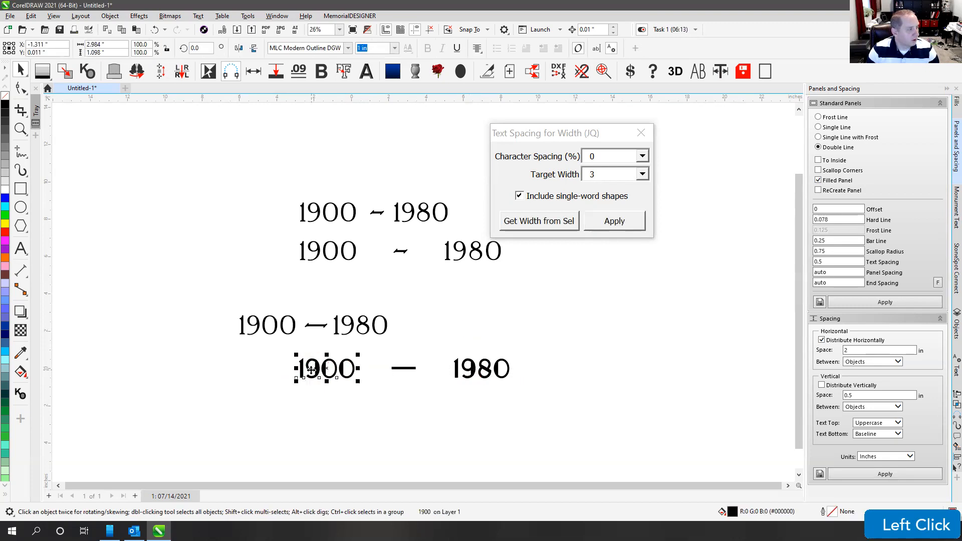
pyautogui.scroll(5, 311, 371)
pyautogui.scroll(3, 423, 293)
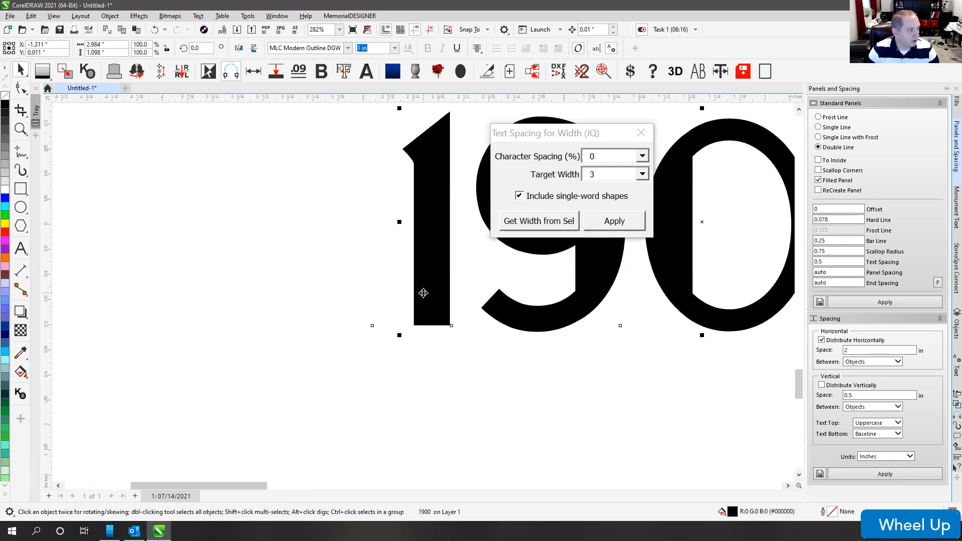
pyautogui.scroll(-3, 424, 285)
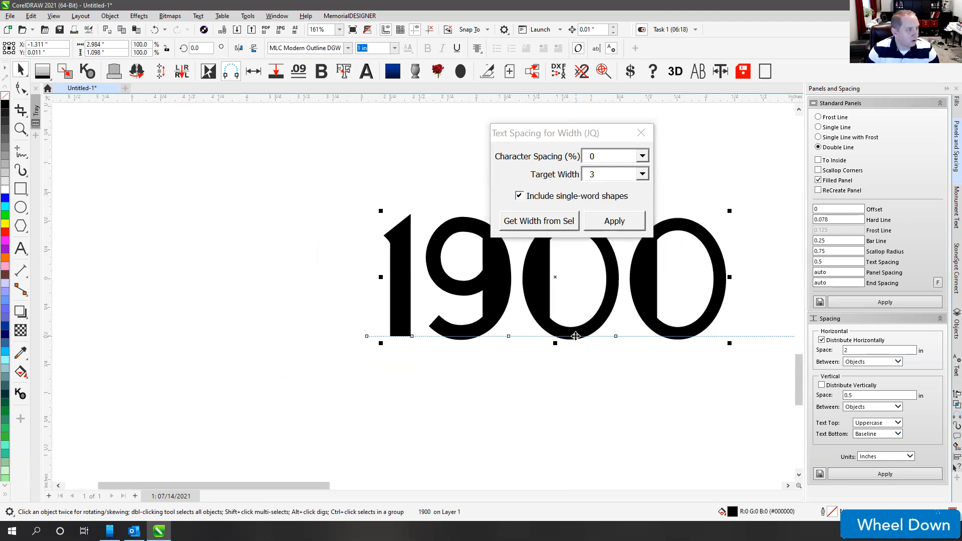
pyautogui.press('v')
pyautogui.press('v')
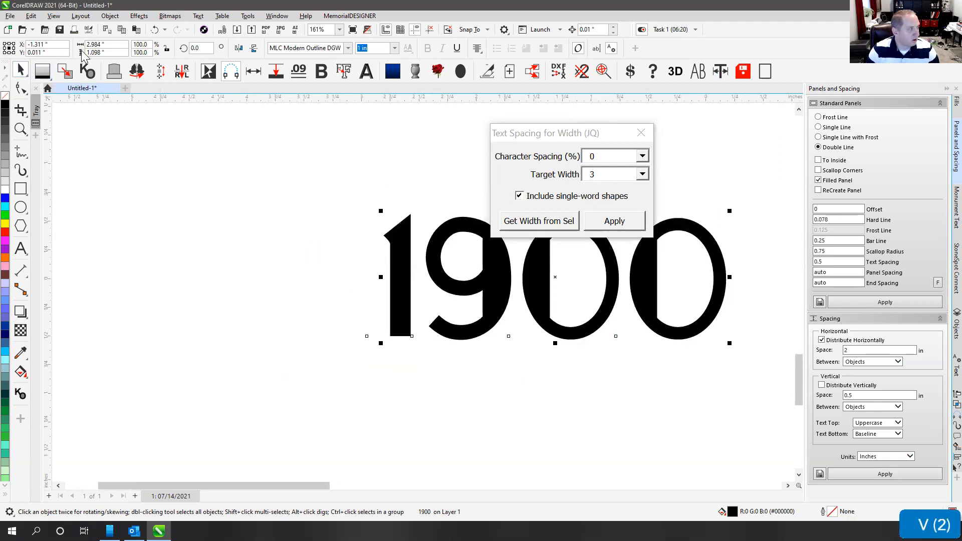
pyautogui.click(335, 159)
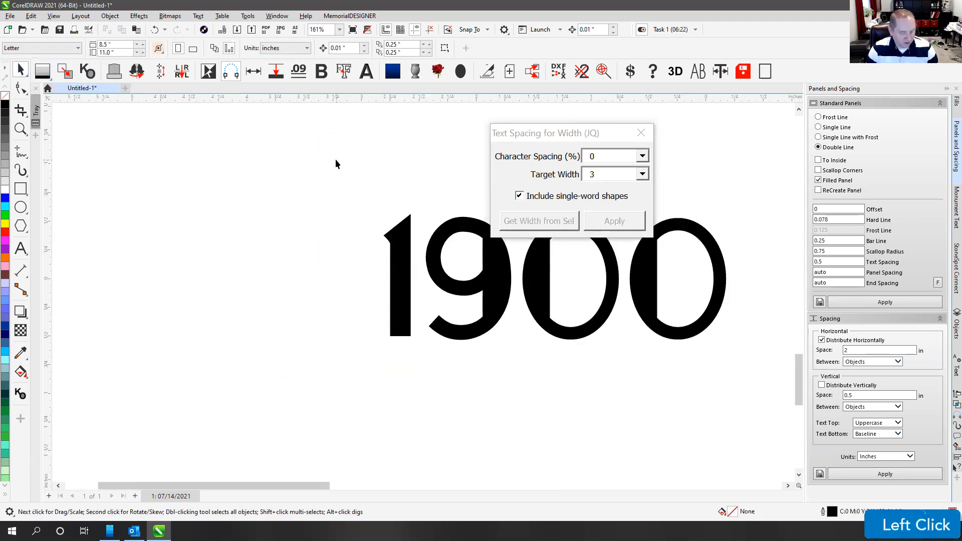
pyautogui.press('F4')
pyautogui.scroll(-2, 371, 296)
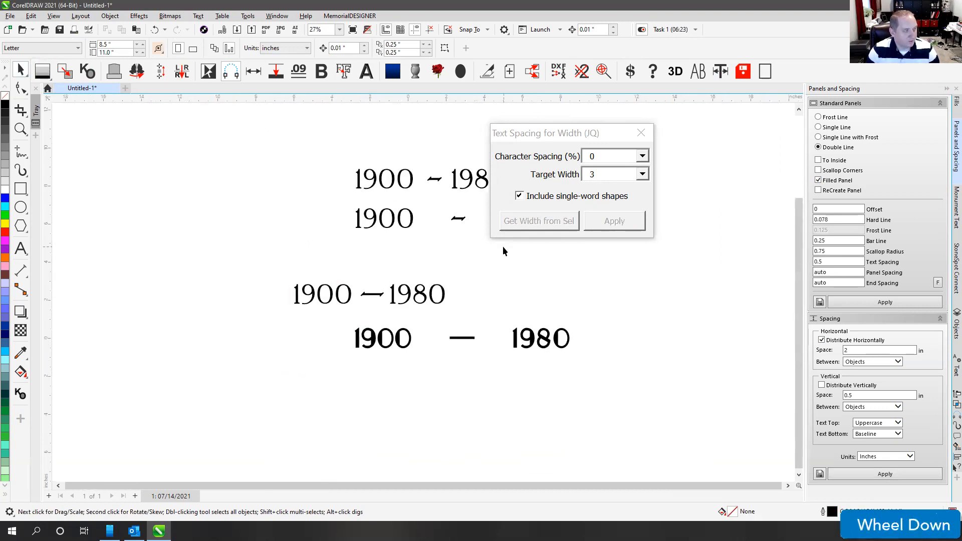
# Step: Try a 4-inch target width with 0% character spacing on the bottom line's 1900
pyautogui.click(400, 336)
pyautogui.click(617, 173)
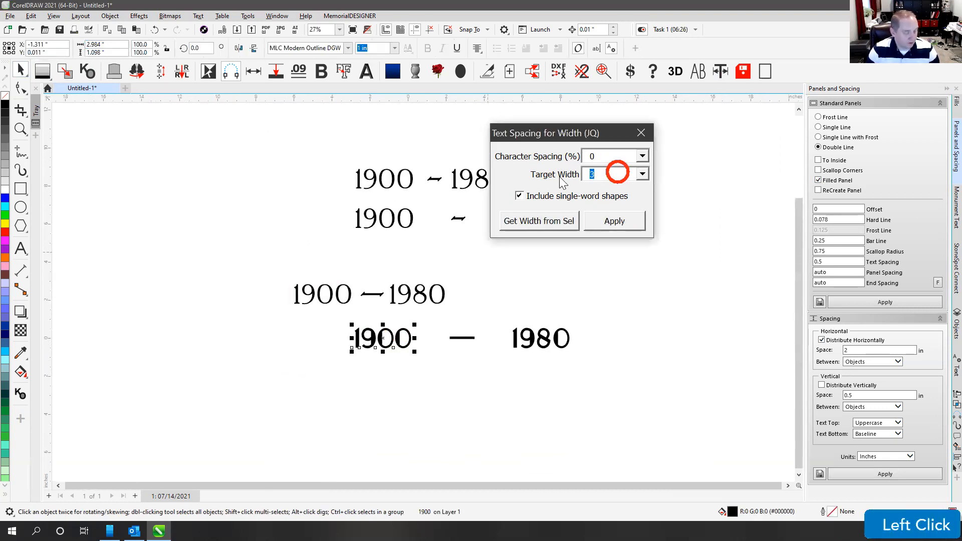
pyautogui.write('4')
pyautogui.click(612, 221)
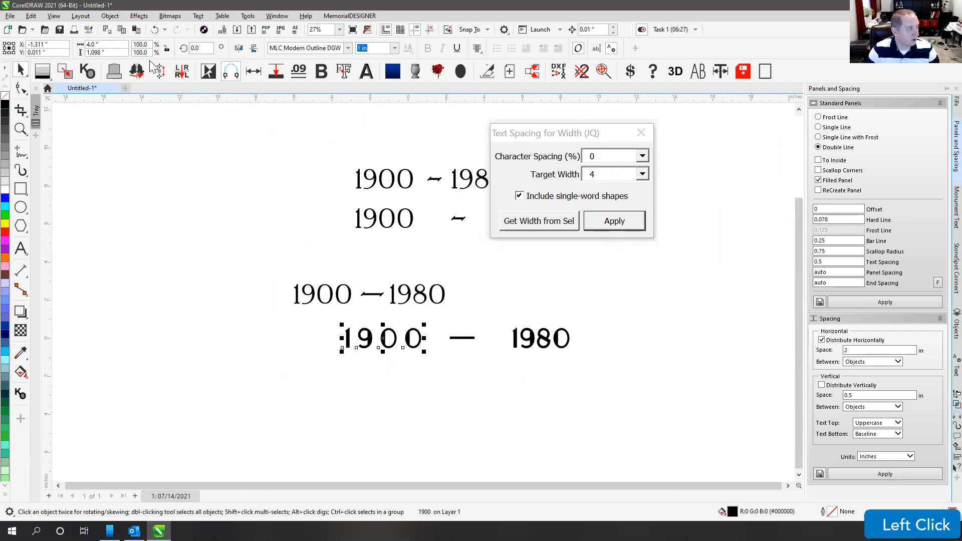
# Step: Set the target width to 3 inches and apply it to the bottom line's 1900, then deselect it
pyautogui.click(604, 176)
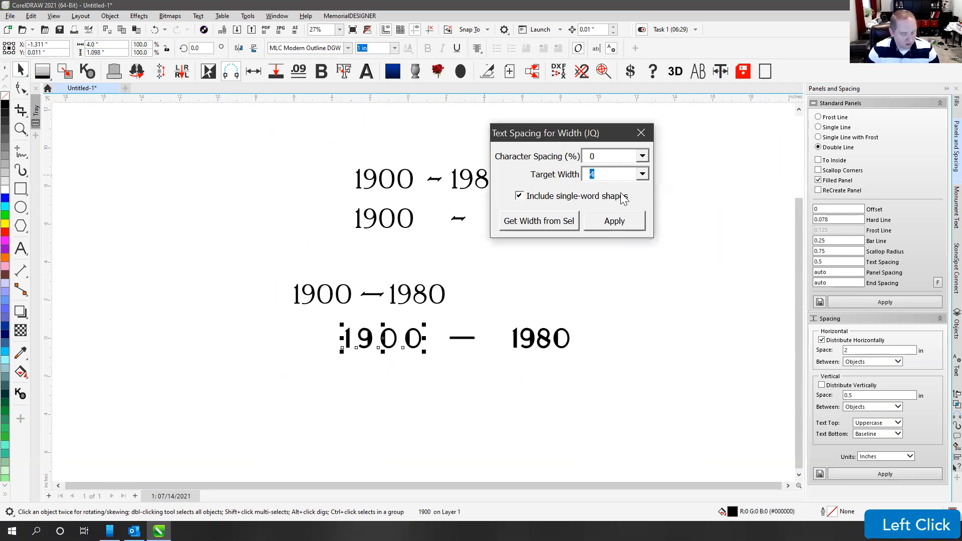
pyautogui.write('4')
pyautogui.press('BackSpace')
pyautogui.write('3')
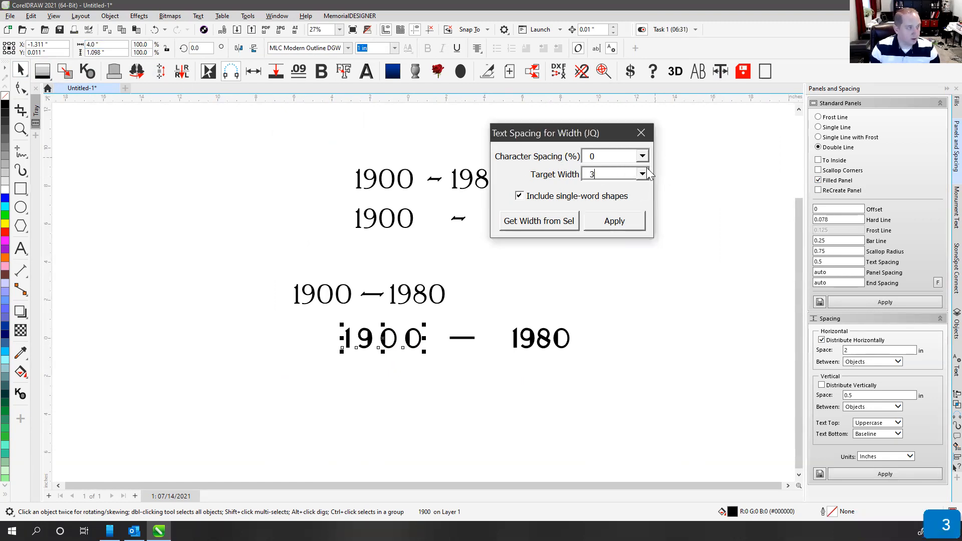
pyautogui.click(616, 221)
pyautogui.click(456, 307)
pyautogui.hotkey('ctrl', 'z')
pyautogui.hotkey('ctrl', 'shift', 'z')
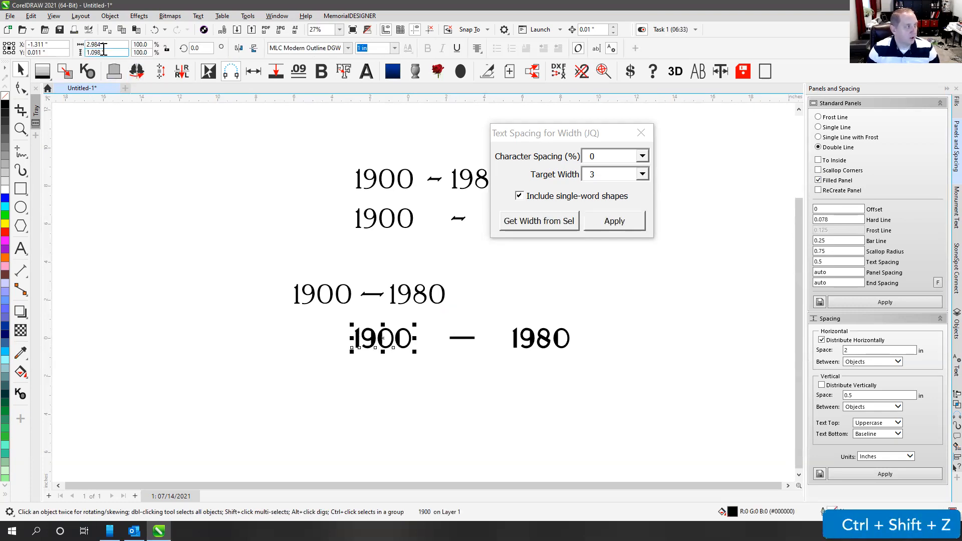
pyautogui.click(473, 312)
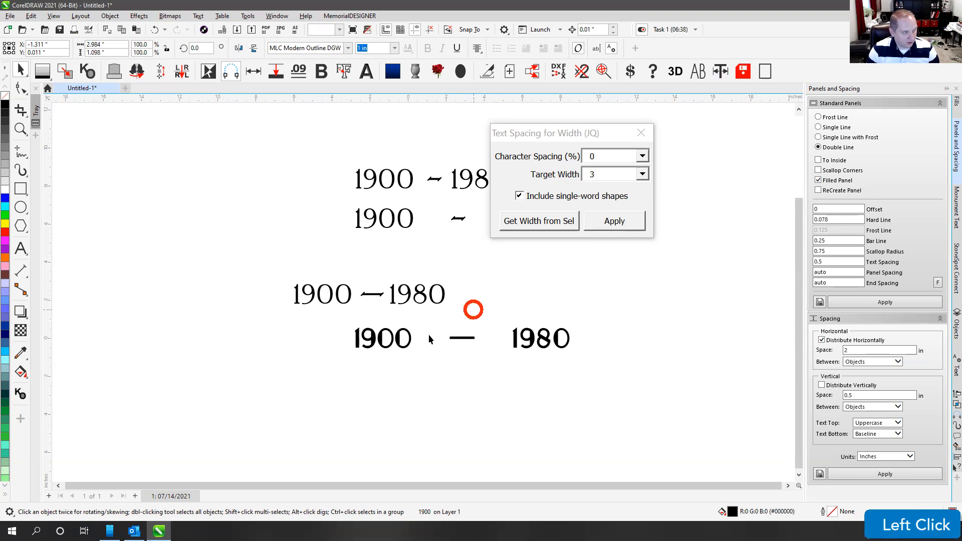
# Step: Move the Text Spacing for Width dialog aside so it no longer covers the date lines
pyautogui.click(554, 142)
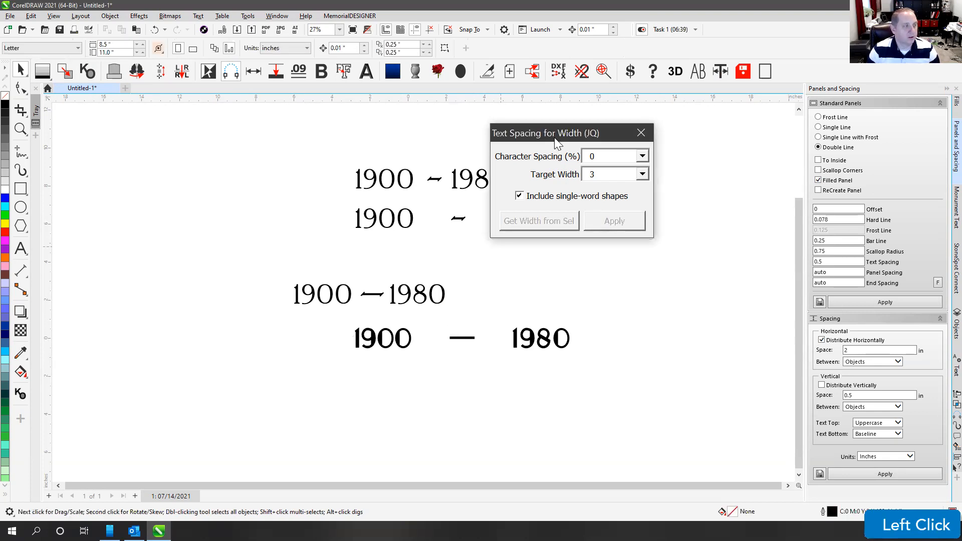
pyautogui.click(539, 288)
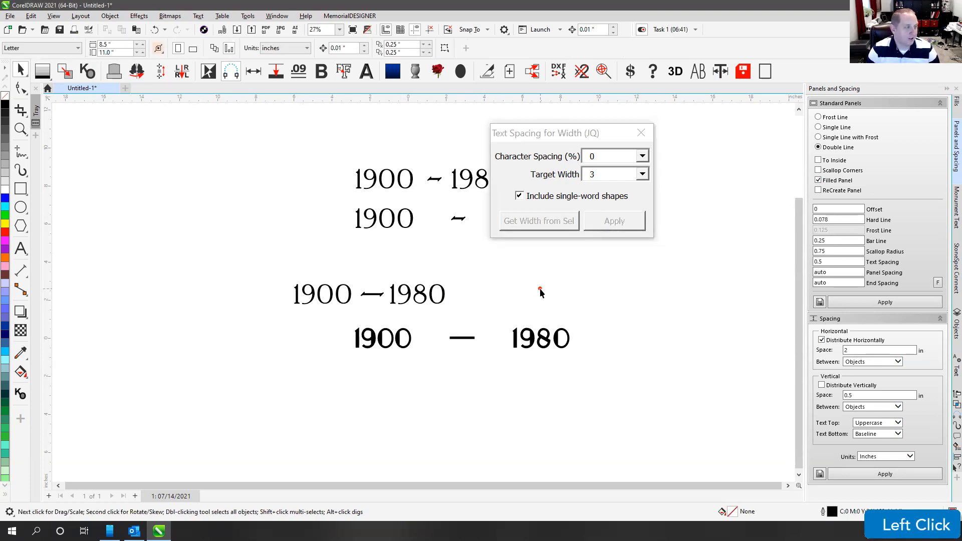
pyautogui.click(602, 129)
pyautogui.moveTo(602, 128); pyautogui.dragTo(729, 133)
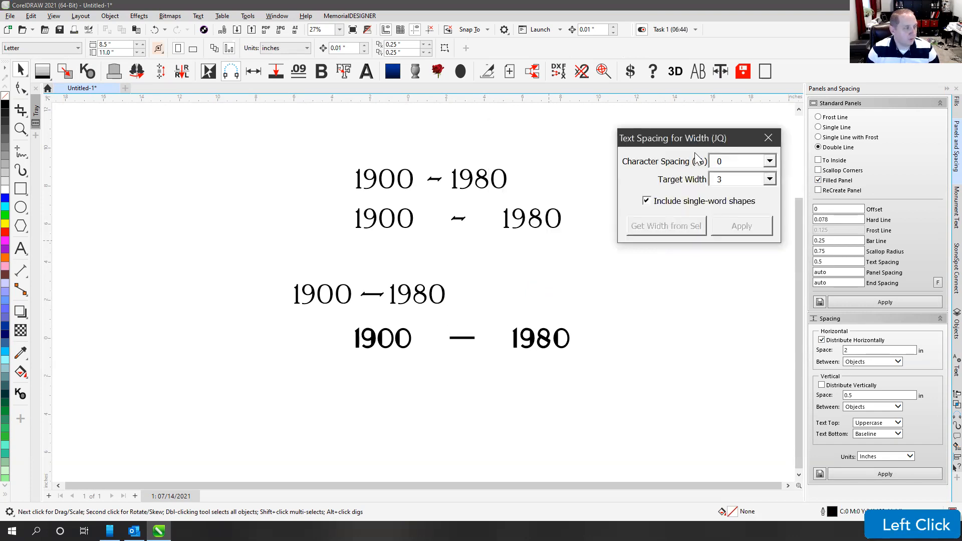
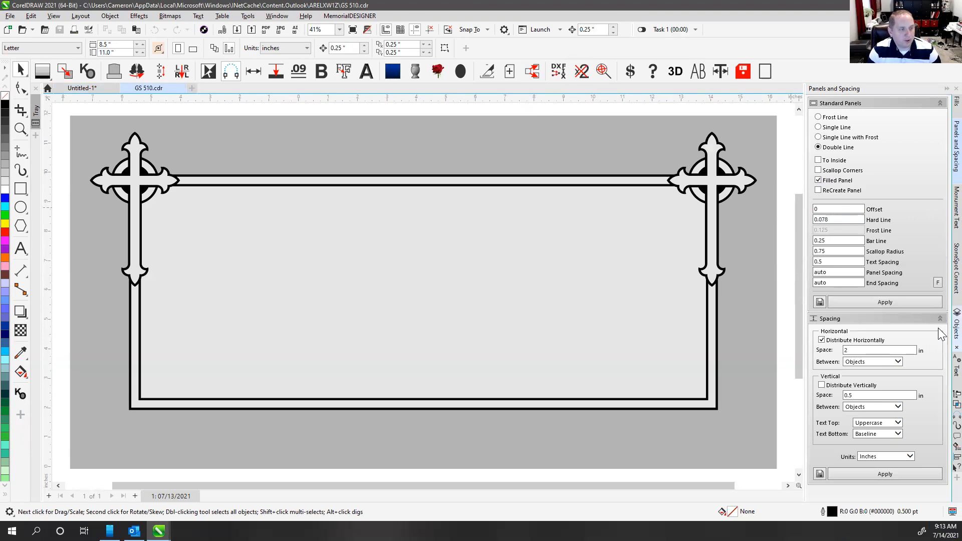
# Step: Examine which curves the Object-1 and Object-2 layers of GS 510.cdr contain
pyautogui.click(956, 326)
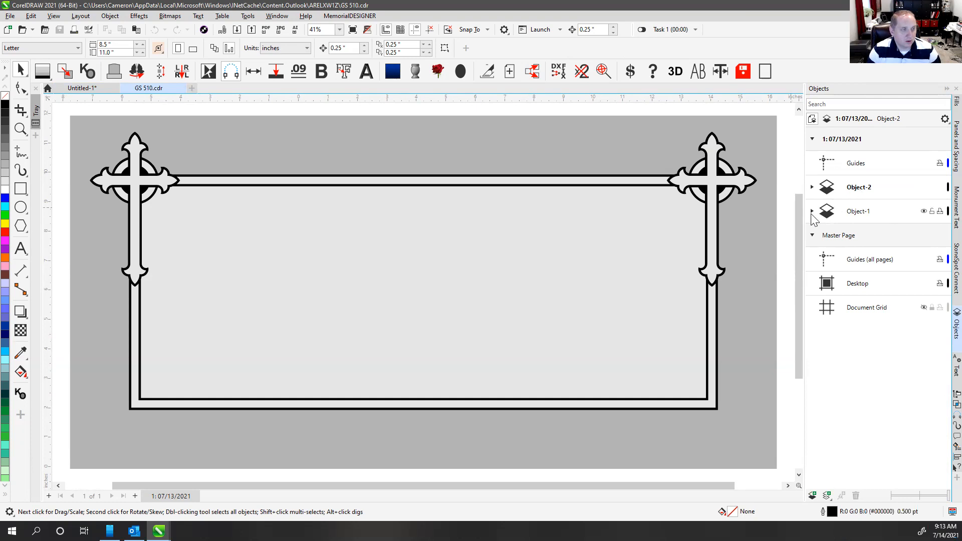
pyautogui.click(851, 209)
pyautogui.click(856, 190)
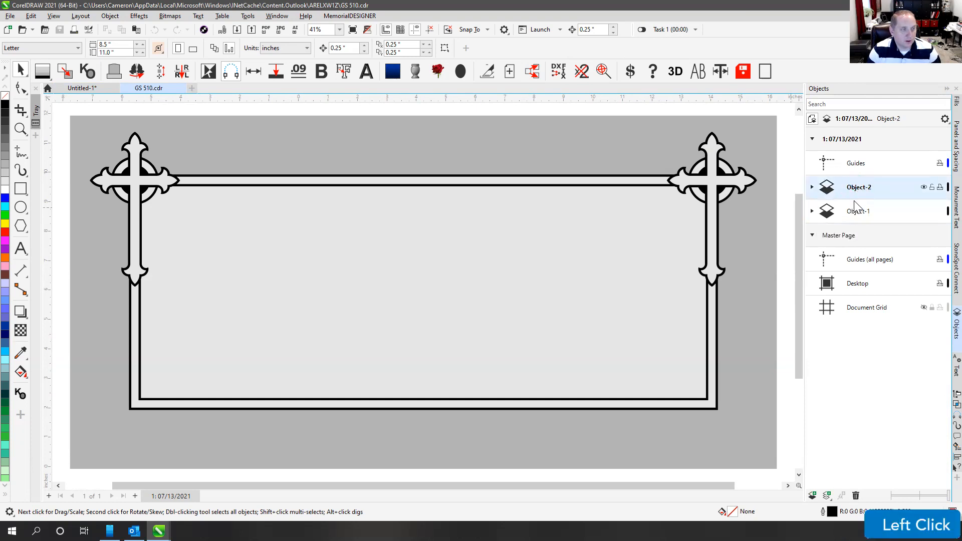
pyautogui.click(813, 212)
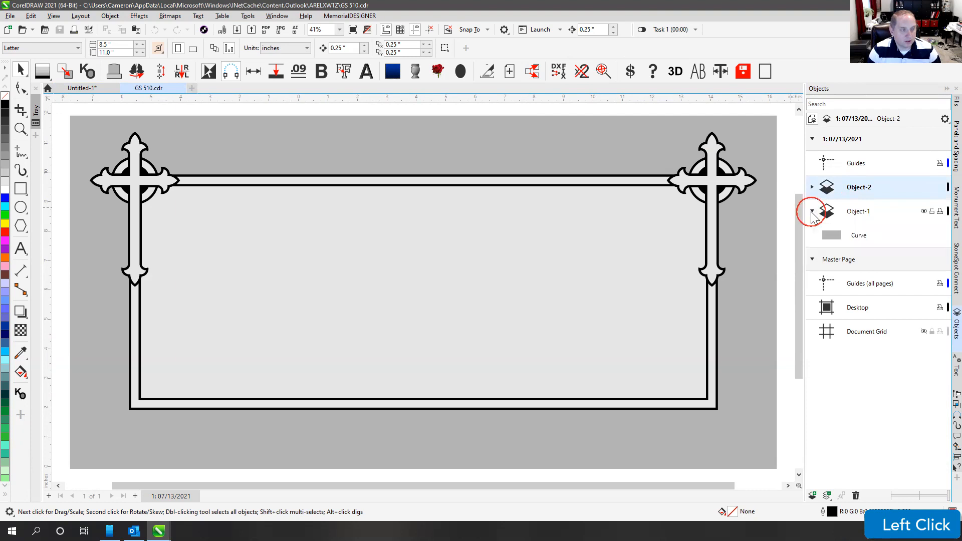
pyautogui.click(812, 188)
pyautogui.click(857, 215)
pyautogui.click(858, 236)
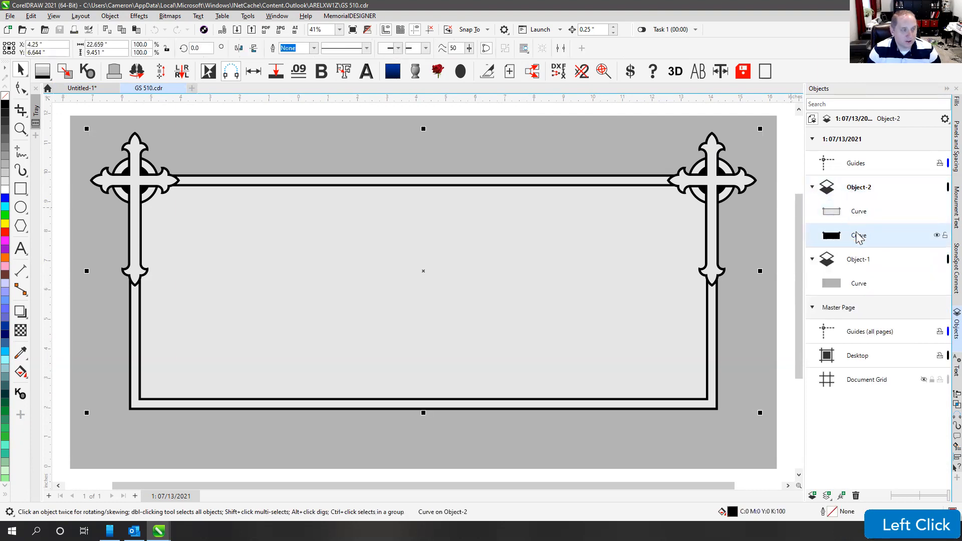
pyautogui.click(858, 283)
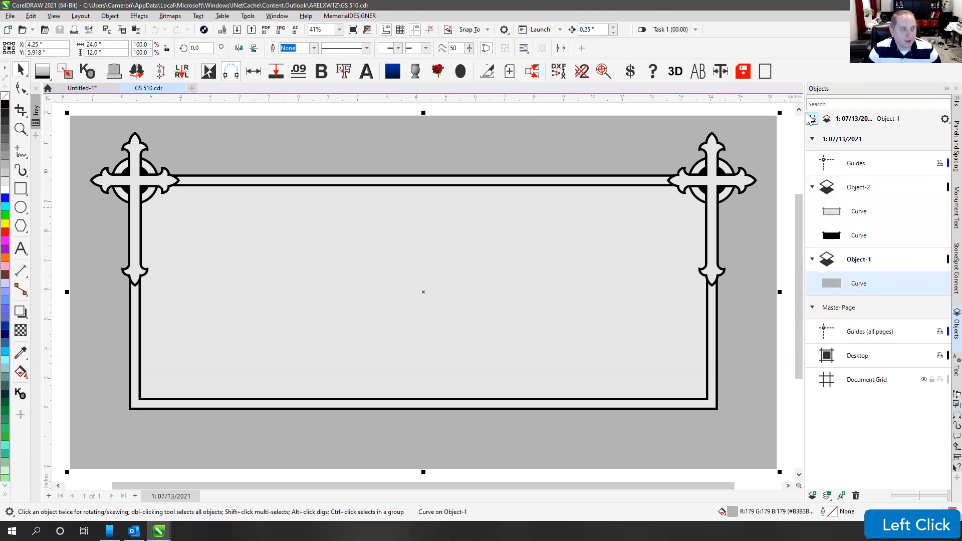
pyautogui.press('Escape')
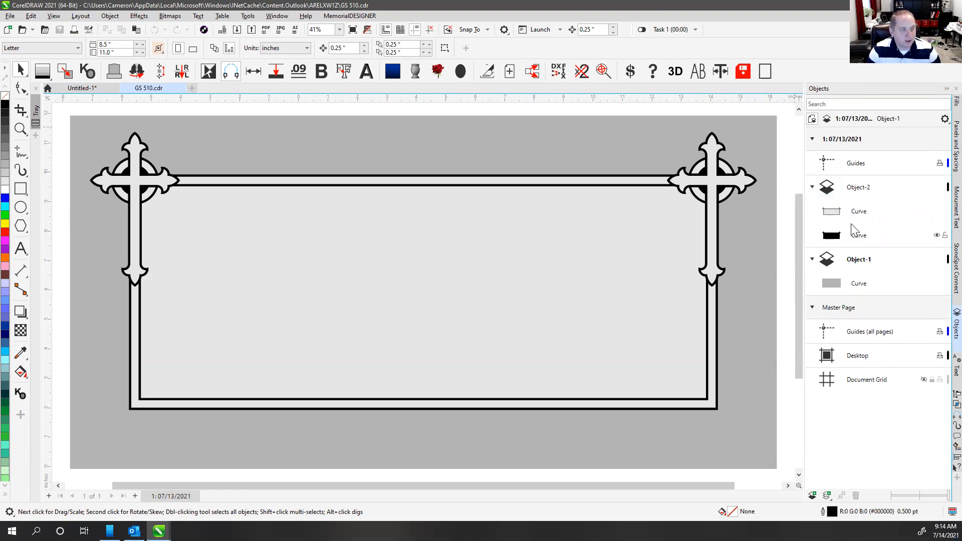
pyautogui.click(745, 113)
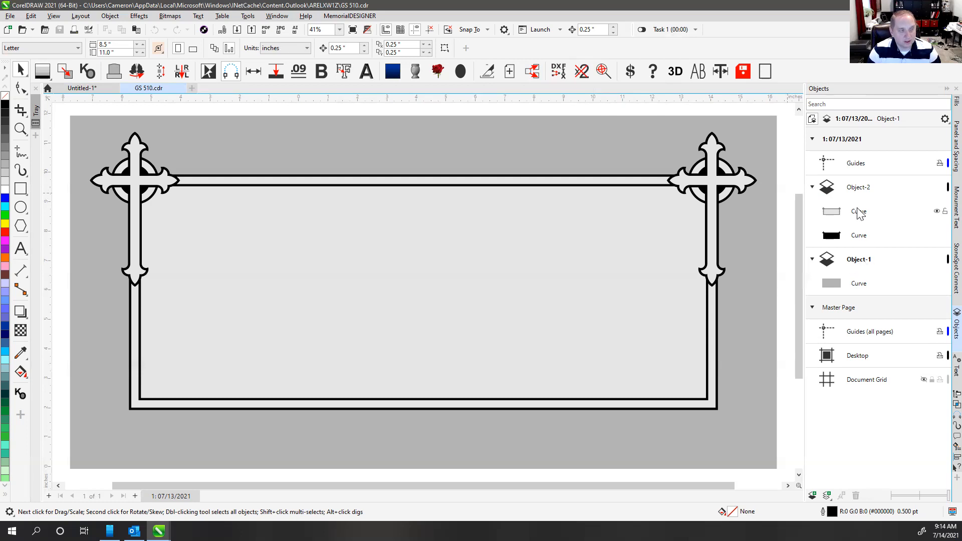
pyautogui.click(563, 113)
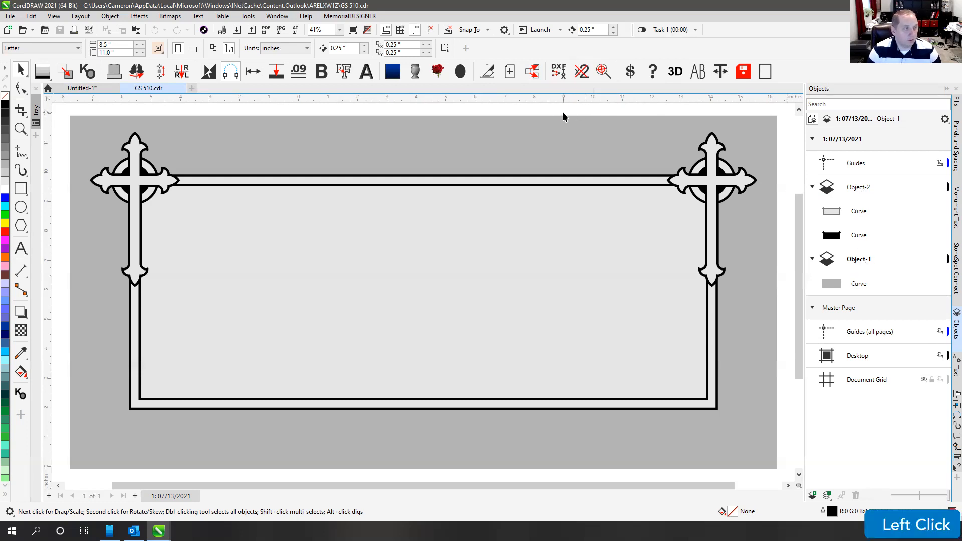
# Step: Combine the Object-1 and Object-2 layers into a single Layer 1 and expand it to list its curves
pyautogui.keyDown('ctrl'); pyautogui.click(534, 74); pyautogui.keyUp('ctrl')
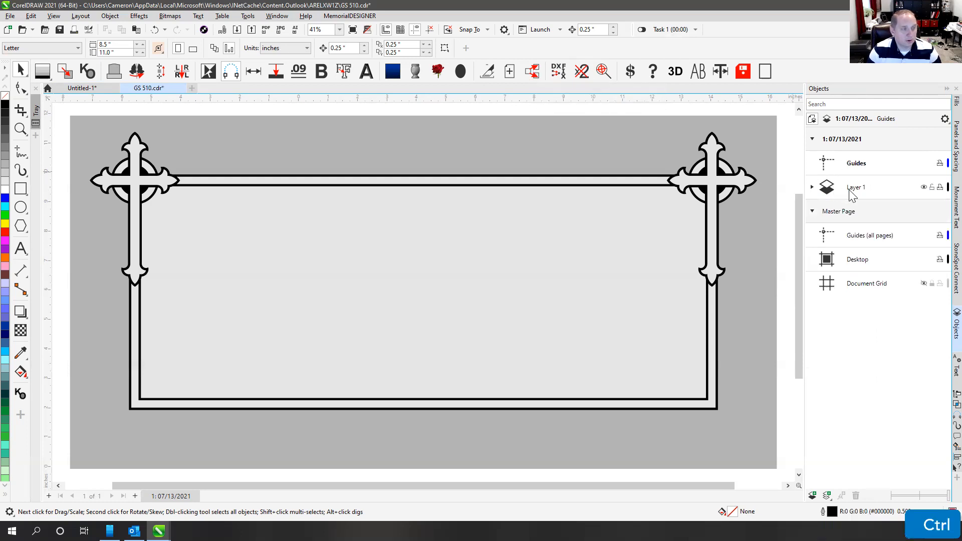
pyautogui.click(852, 193)
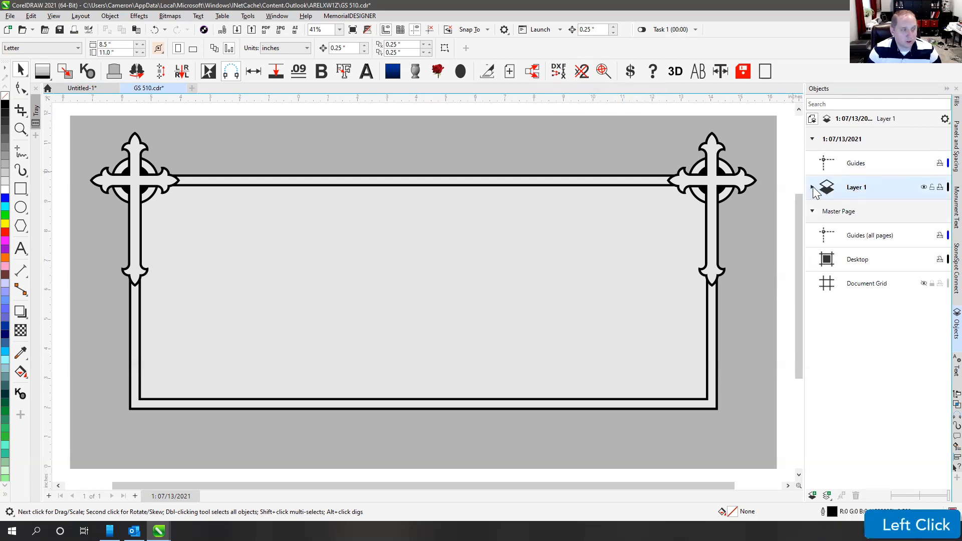
pyautogui.click(812, 188)
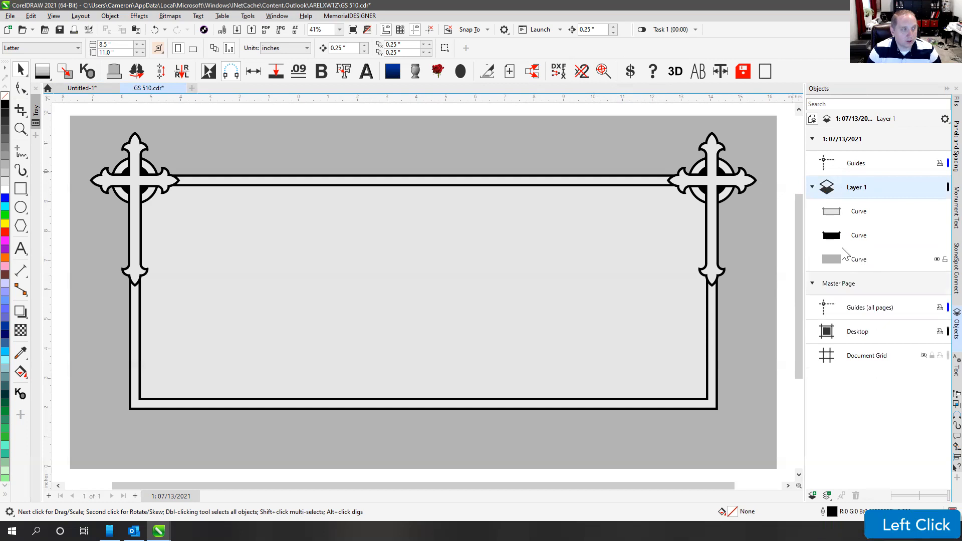
# Step: Check which Layer 1 curve forms the light grey panel with the crosses
pyautogui.scroll(-3, 423, 290)
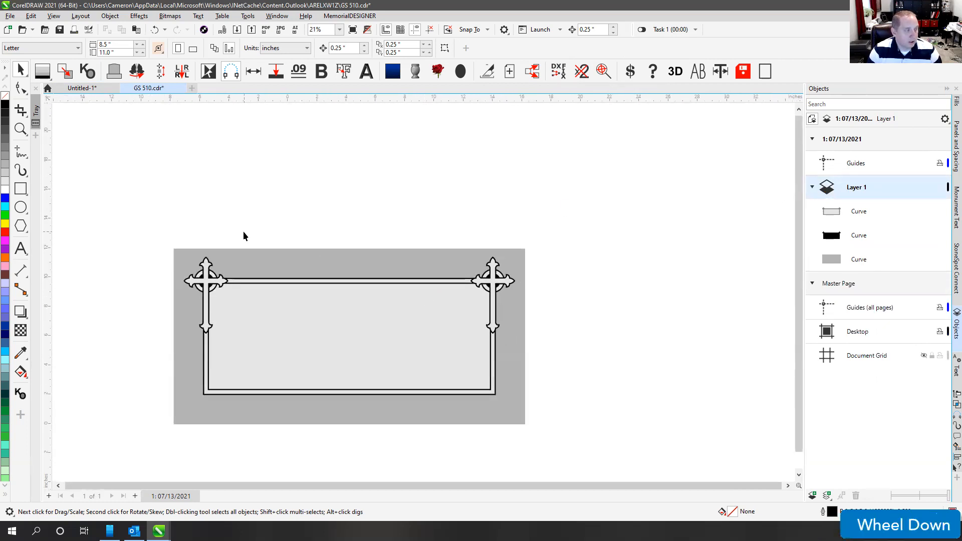
pyautogui.click(366, 269)
pyautogui.click(367, 284)
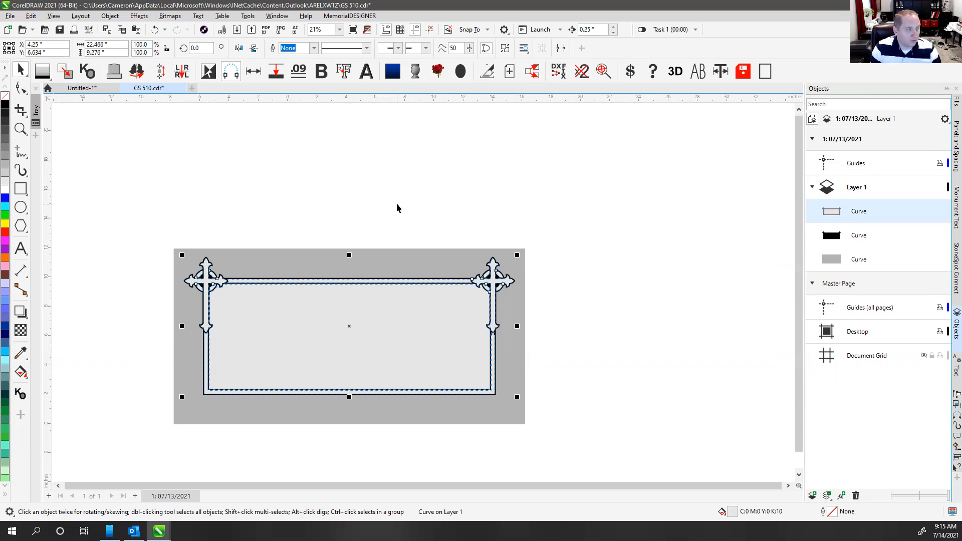
pyautogui.click(397, 207)
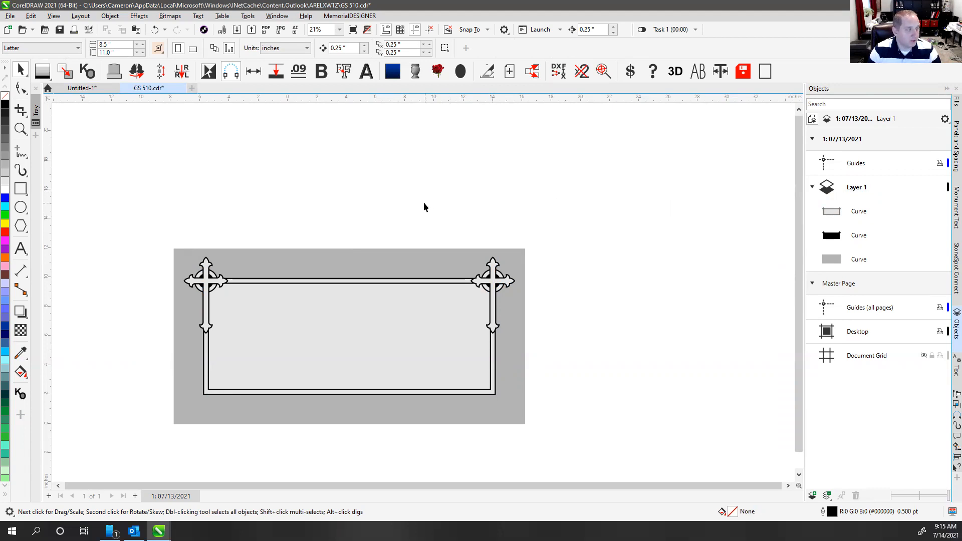
pyautogui.click(362, 199)
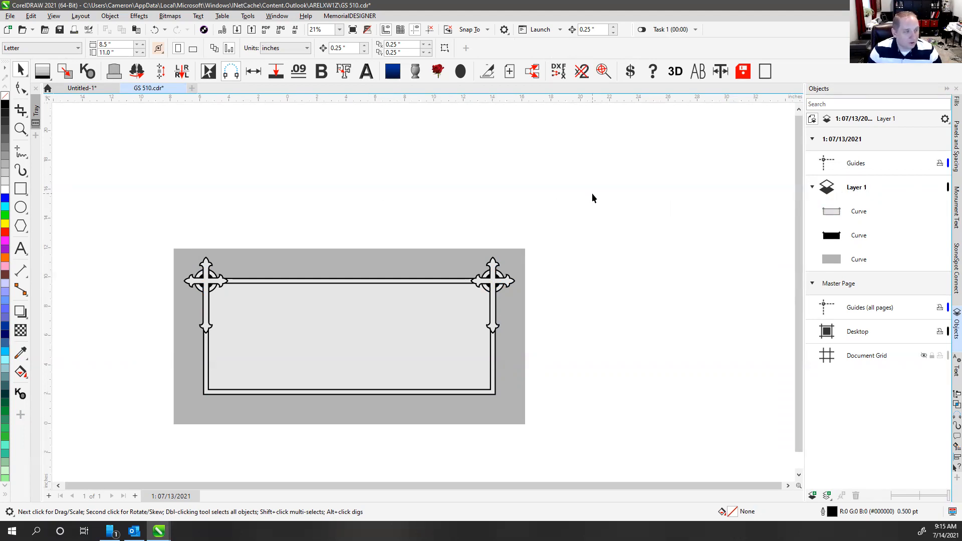
# Step: Add a new layer above Layer 1 and name it Notes
pyautogui.click(812, 496)
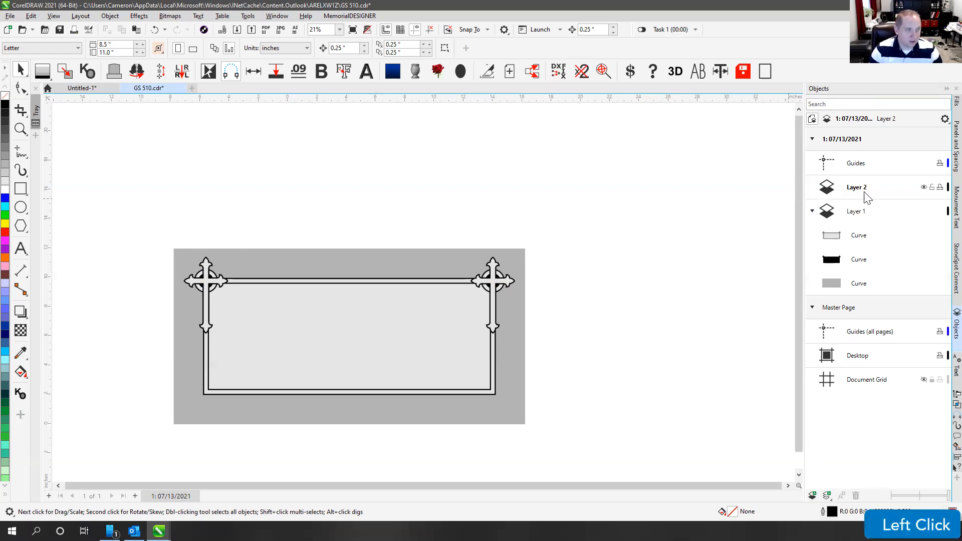
pyautogui.rightClick(867, 194)
pyautogui.click(897, 262)
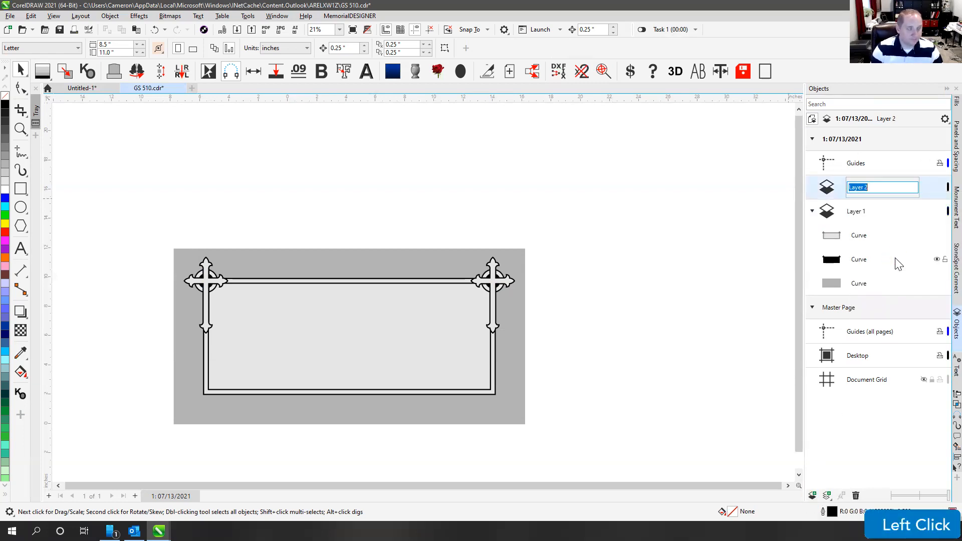
pyautogui.write('Notes')
pyautogui.press('Return')
# Step: Add the text "THIS IS TO BE POLISHED" above the grey slab on the Notes layer, enlarged to about 12.55 inches wide and filled red
pyautogui.press('F8')
pyautogui.click(559, 122)
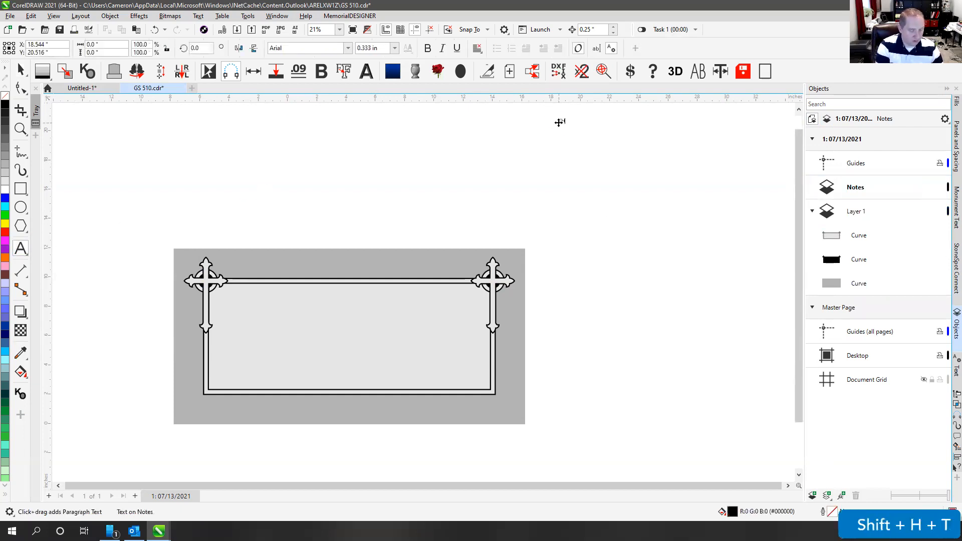
pyautogui.write('THIS IS TO BE POLISHED')
pyautogui.click(21, 73)
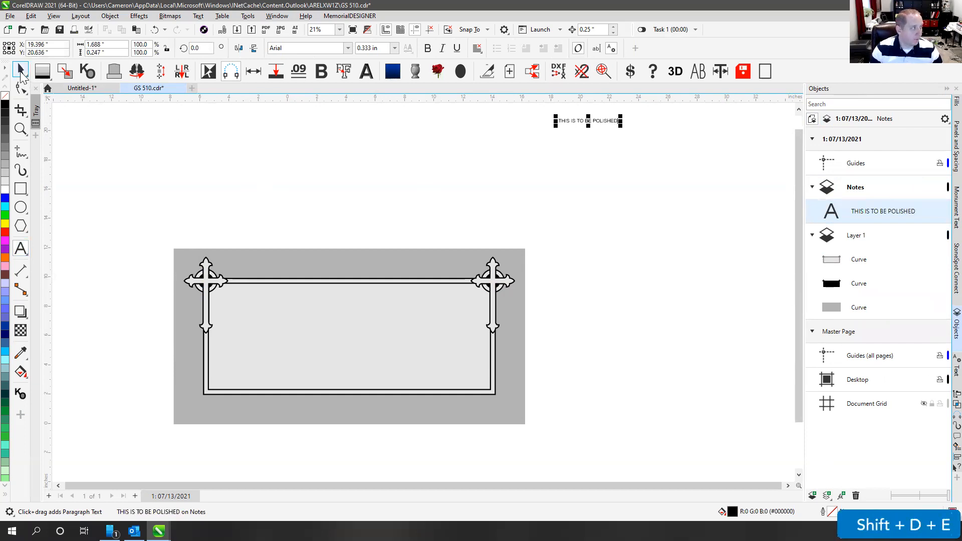
pyautogui.click(21, 75)
pyautogui.moveTo(619, 131); pyautogui.dragTo(740, 198)
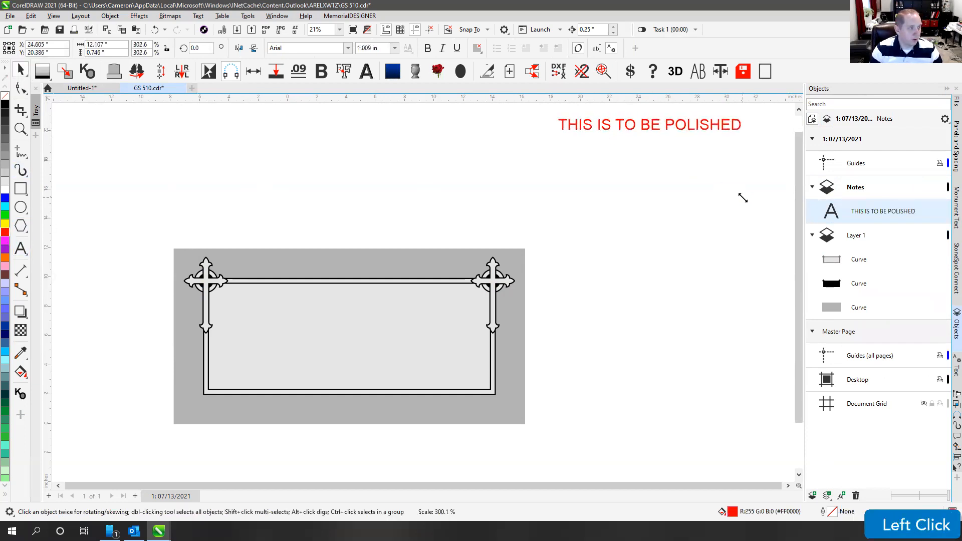
# Step: Draw a freehand curve from beneath the note text to the frame's upper border and delete a middle node to smooth it
pyautogui.click(26, 276)
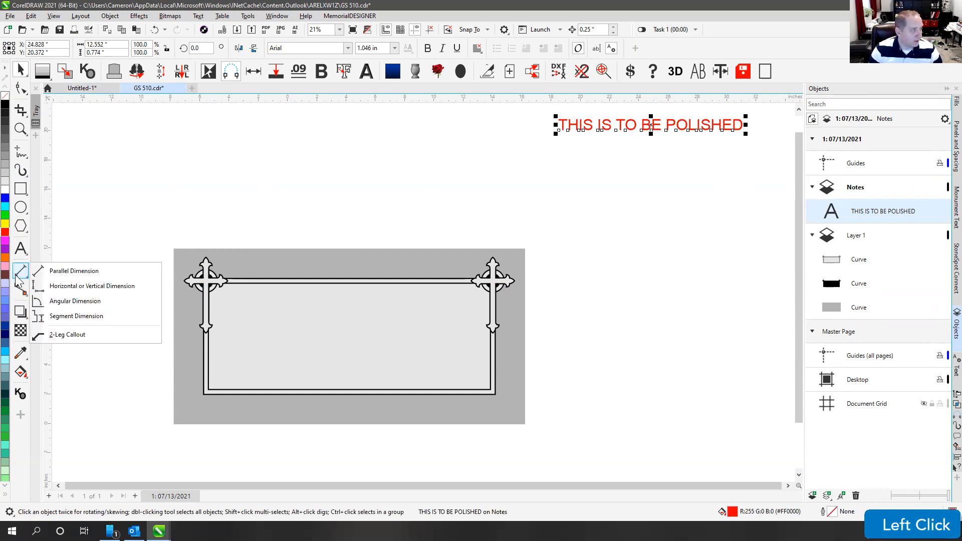
pyautogui.moveTo(20, 153)
pyautogui.click(57, 152)
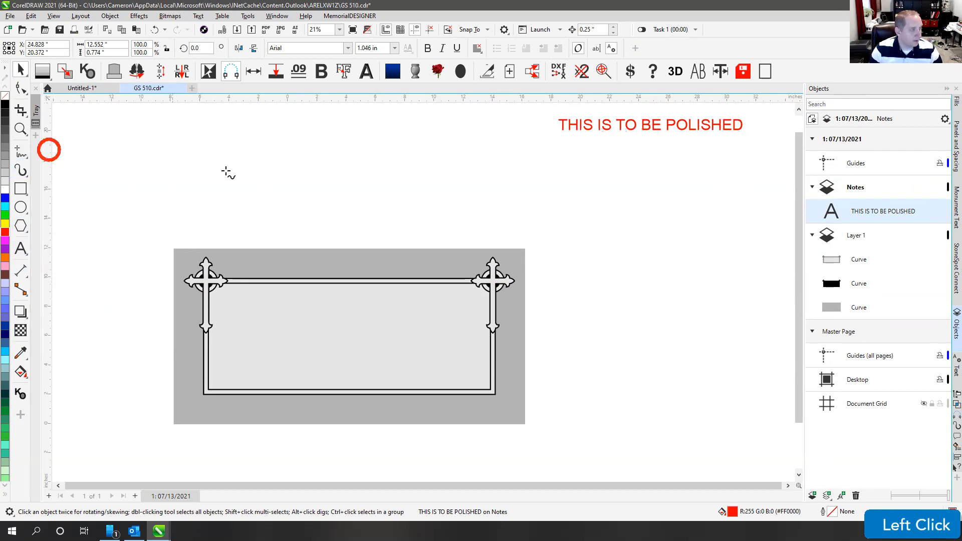
pyautogui.moveTo(644, 142)
pyautogui.mouseDown()
pyautogui.moveTo(572, 201)
pyautogui.moveTo(424, 267)
pyautogui.mouseUp()
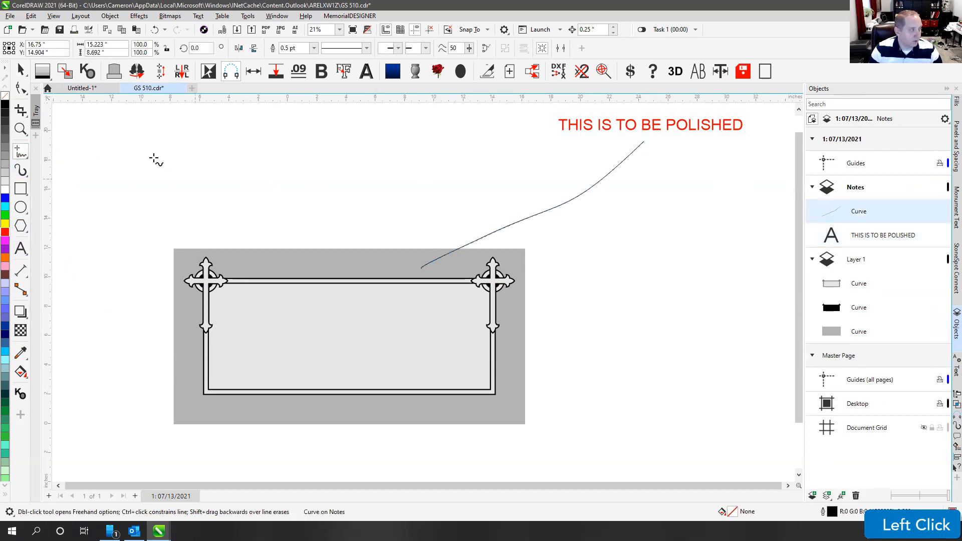
pyautogui.click(21, 89)
pyautogui.click(556, 203)
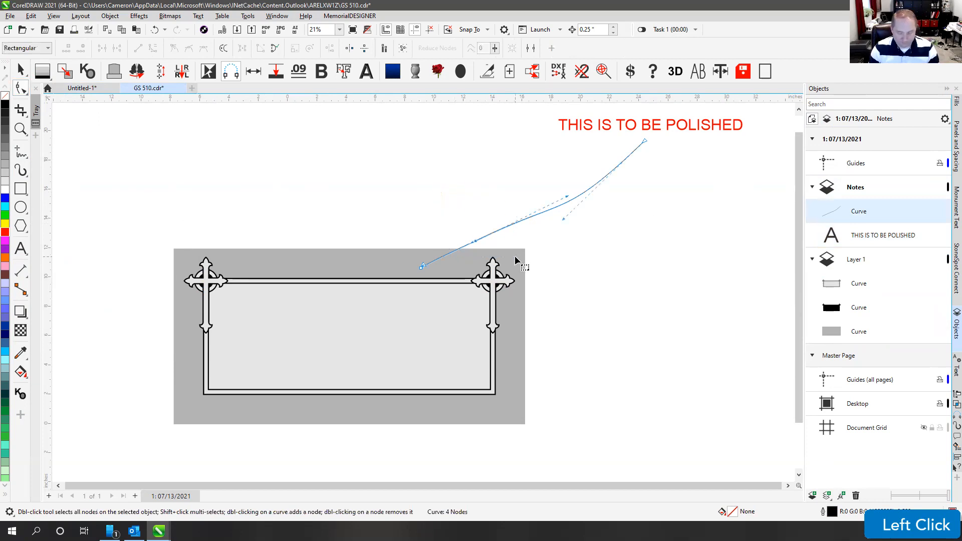
pyautogui.press('Delete')
pyautogui.click(21, 70)
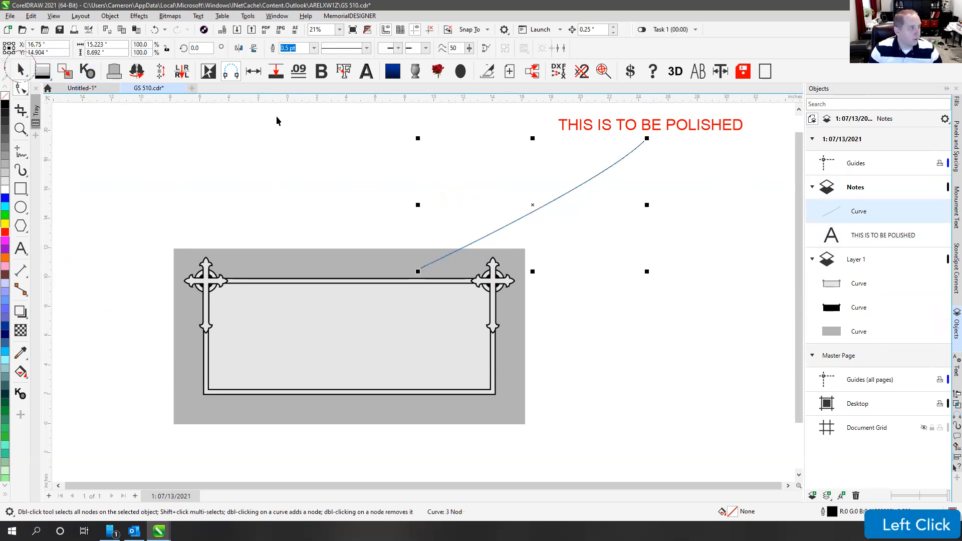
# Step: Give the leader curve a start arrowhead and a 10 pt outline
pyautogui.click(399, 48)
pyautogui.click(396, 90)
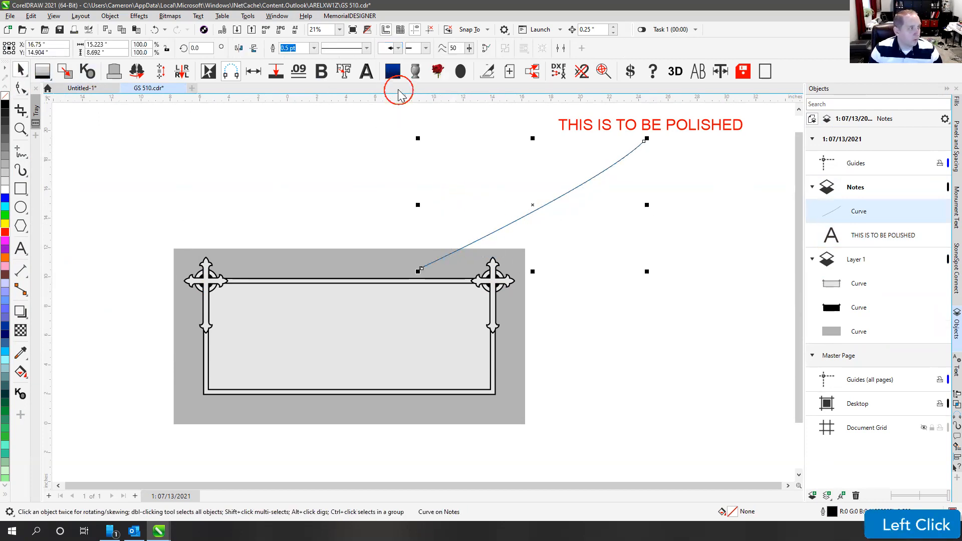
pyautogui.click(312, 48)
pyautogui.click(304, 136)
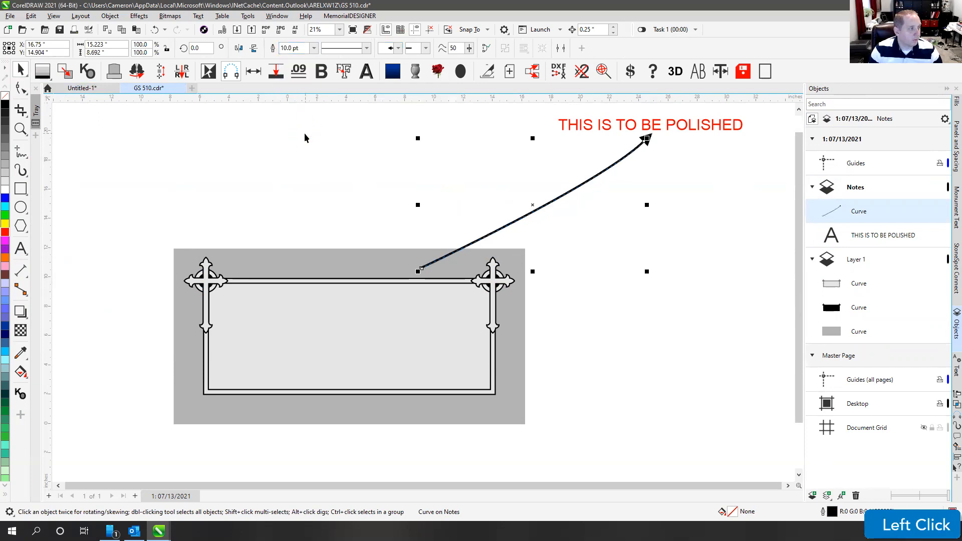
# Step: Reverse the leader curve's direction so its arrowhead points at the frame, and colour its outline red
pyautogui.click(21, 89)
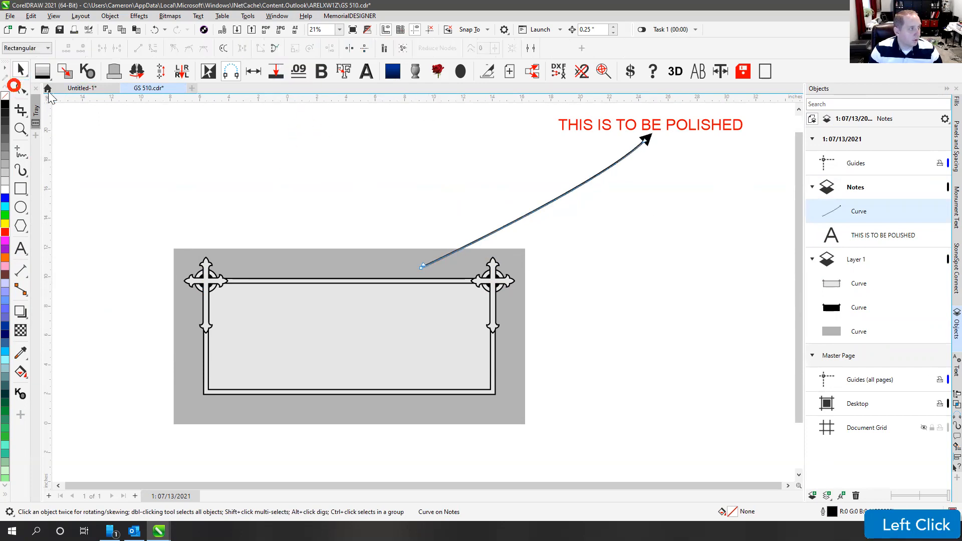
pyautogui.click(20, 69)
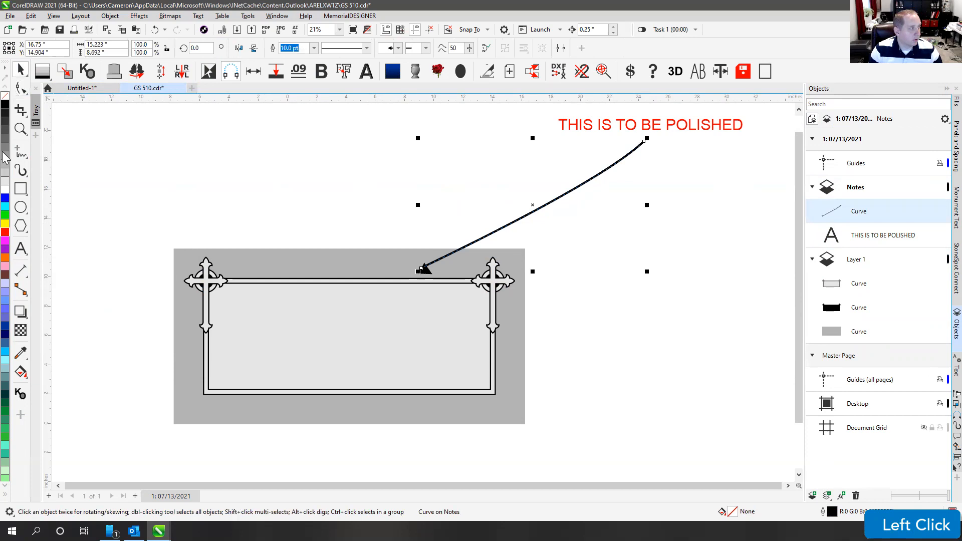
pyautogui.rightClick(5, 232)
pyautogui.click(296, 215)
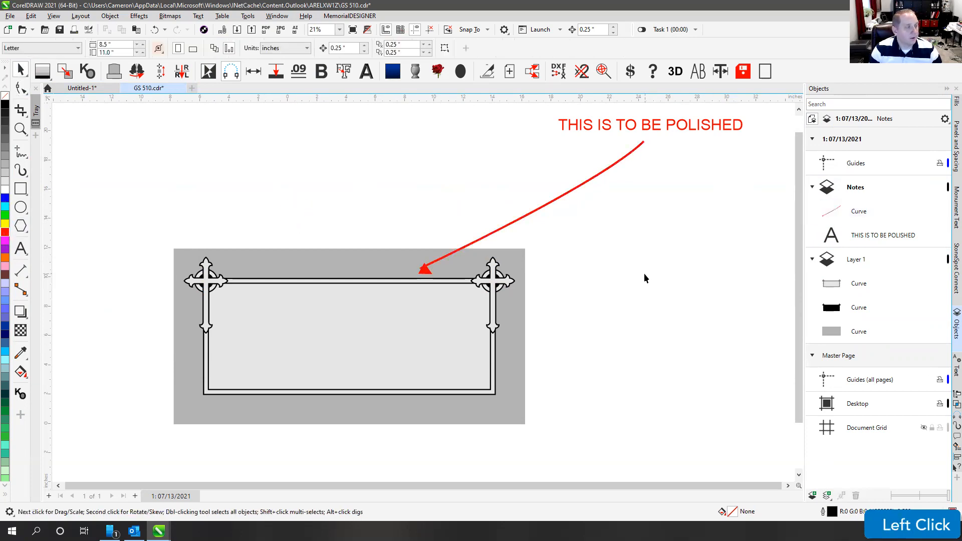
# Step: Reshape the leader curve at its arrow end so the arrowhead meets the frame's upper border
pyautogui.click(469, 250)
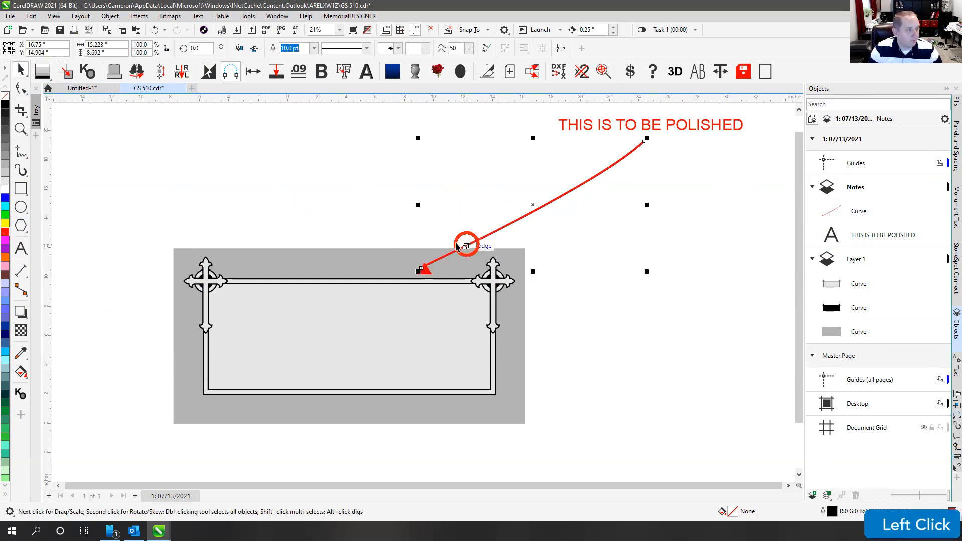
pyautogui.press('F10')
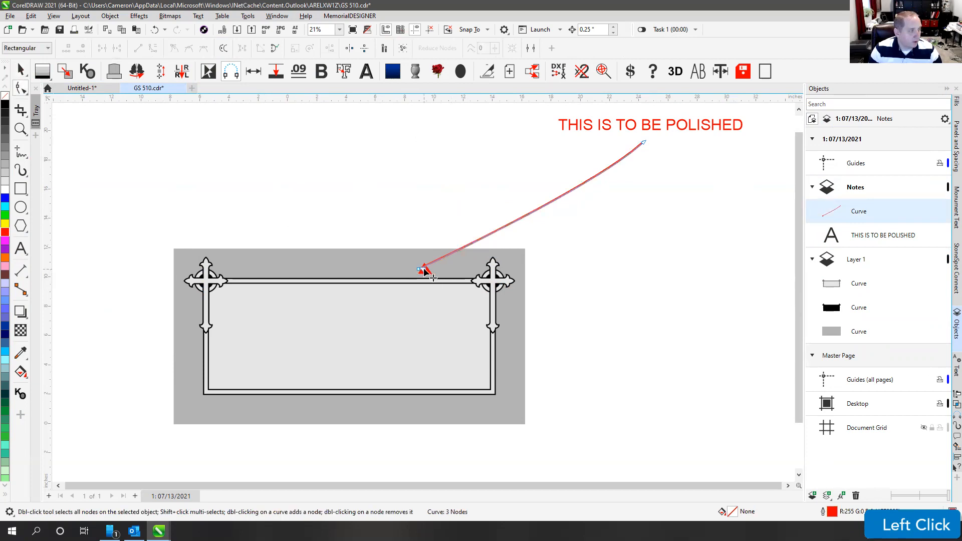
pyautogui.click(21, 70)
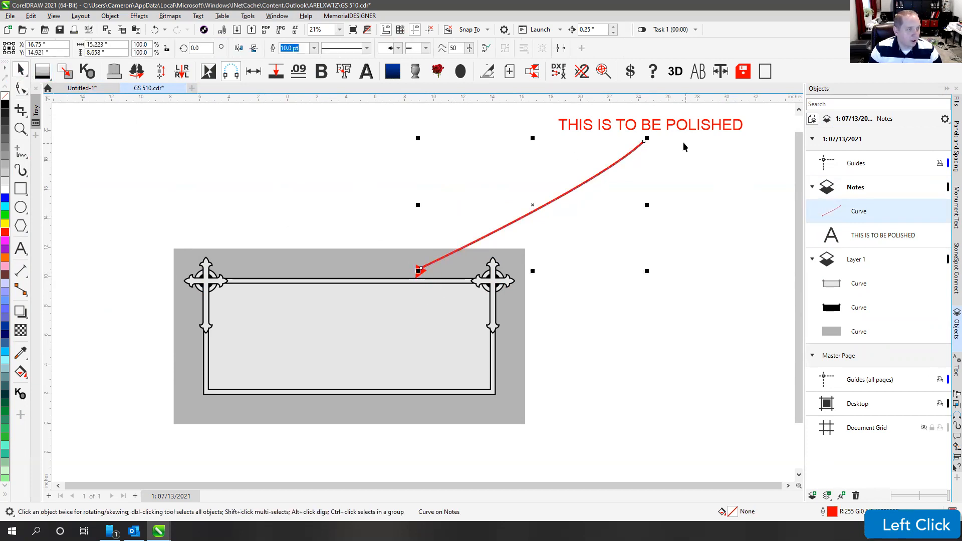
pyautogui.click(718, 168)
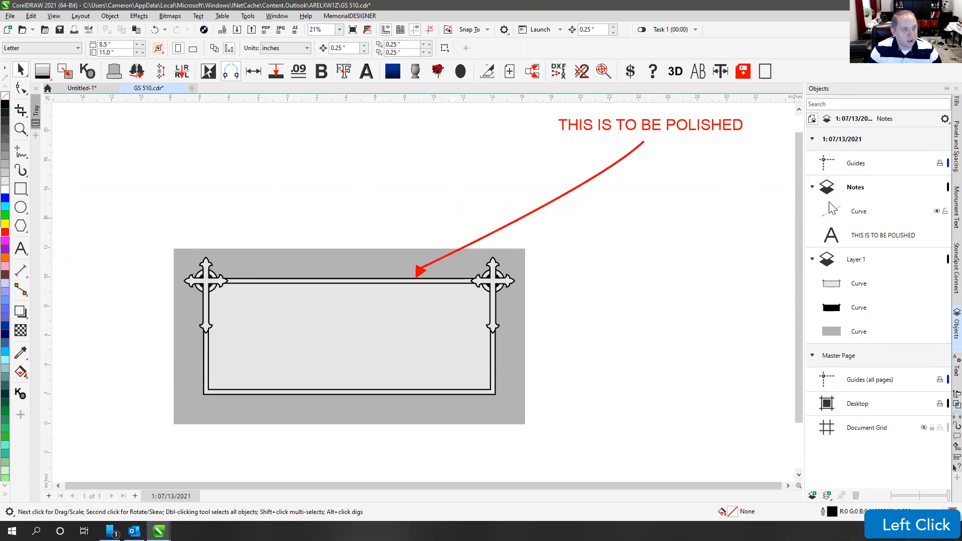
# Step: Hide the Notes layer to view the drawing without the annotation, and show the layer again
pyautogui.click(924, 187)
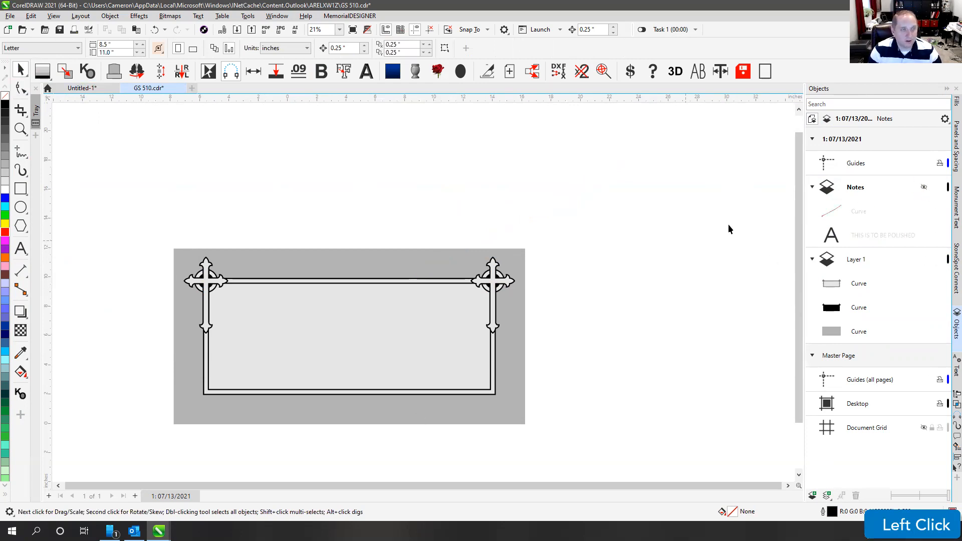
pyautogui.click(924, 188)
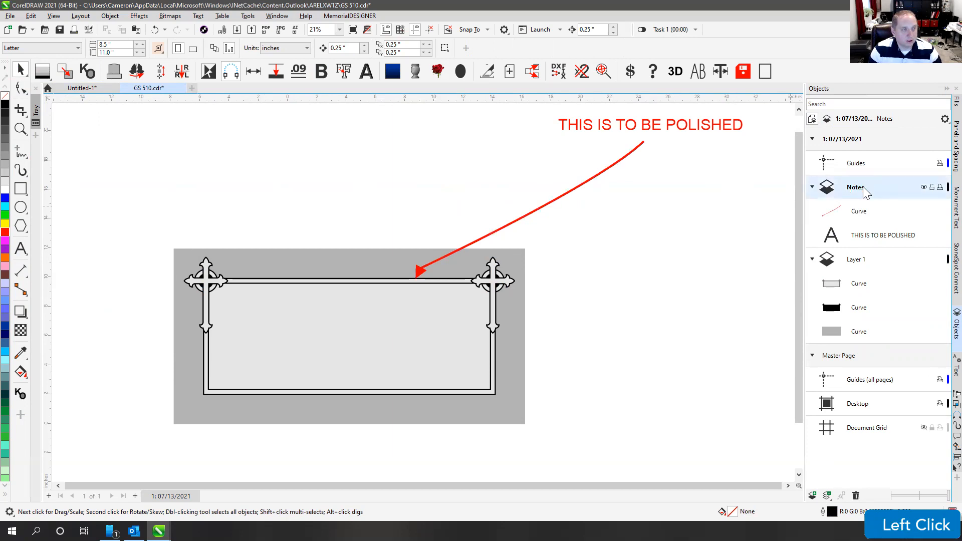
pyautogui.rightClick(864, 191)
pyautogui.click(709, 201)
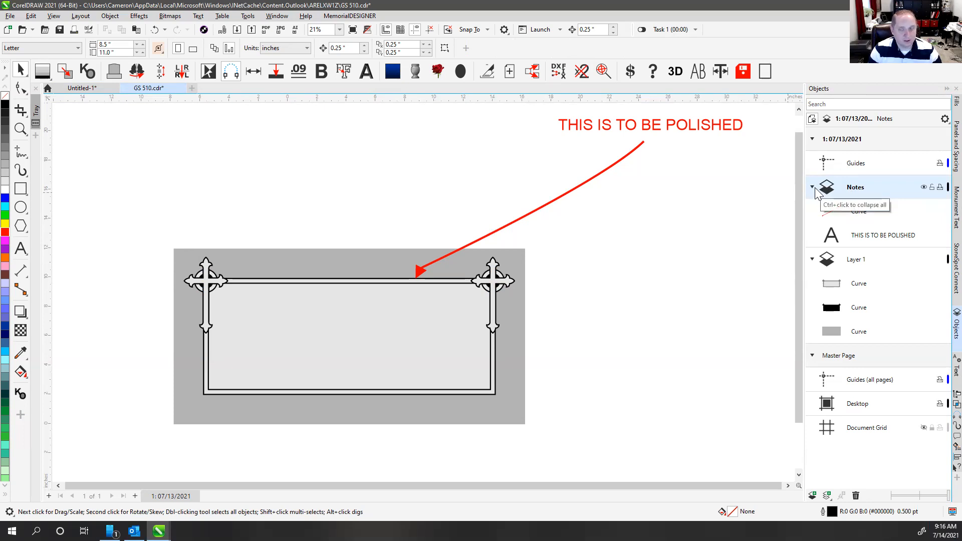
# Step: Delete the red leader arrow, the note text and the Notes layer itself
pyautogui.click(643, 142)
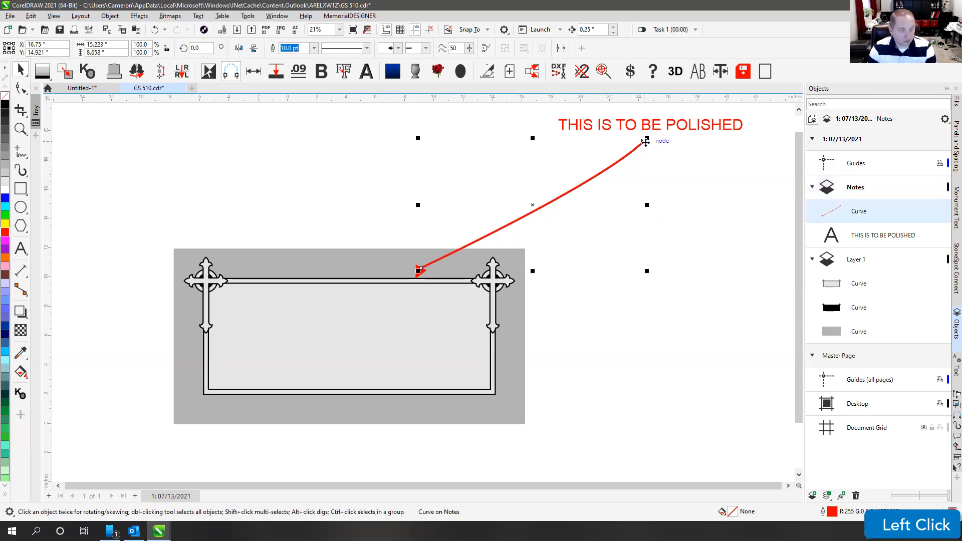
pyautogui.press('Delete')
pyautogui.click(635, 126)
pyautogui.press('Delete')
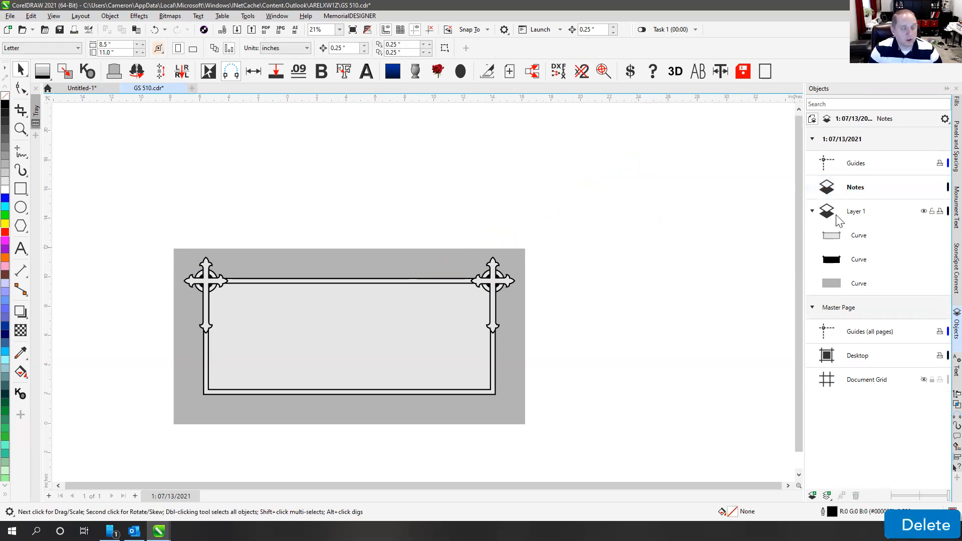
pyautogui.click(862, 192)
pyautogui.rightClick(863, 195)
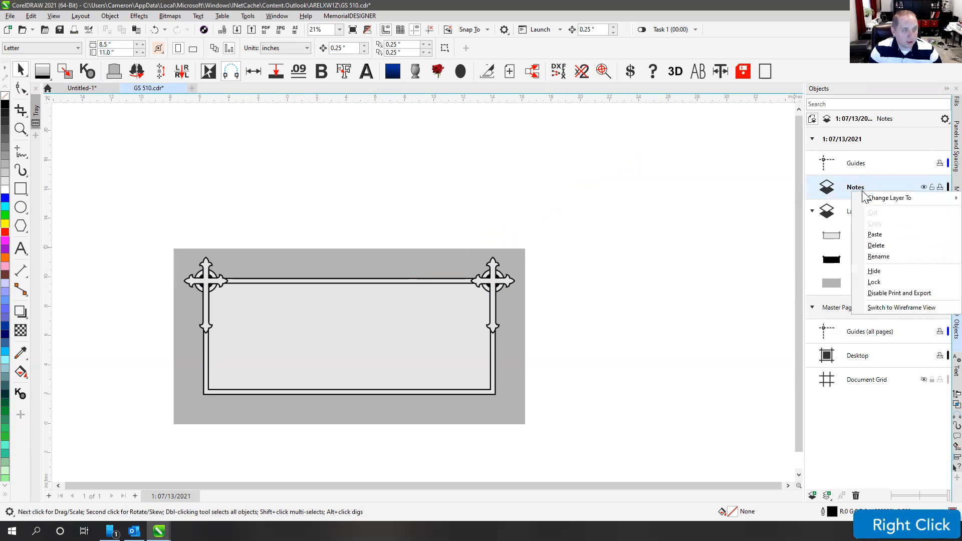
pyautogui.click(877, 245)
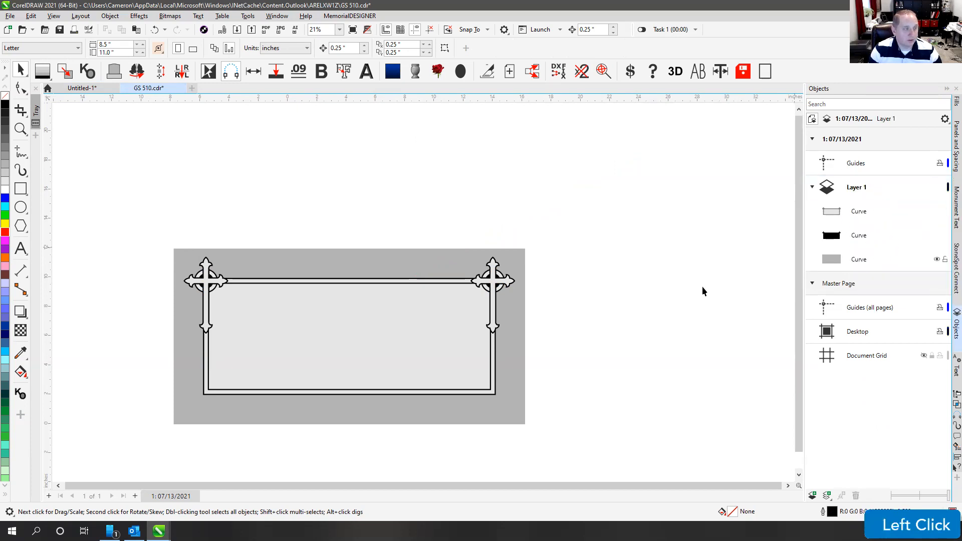
# Step: Break the black curve apart at the node where the upper bar's top edge meets the right-hand cross
pyautogui.press('F4')
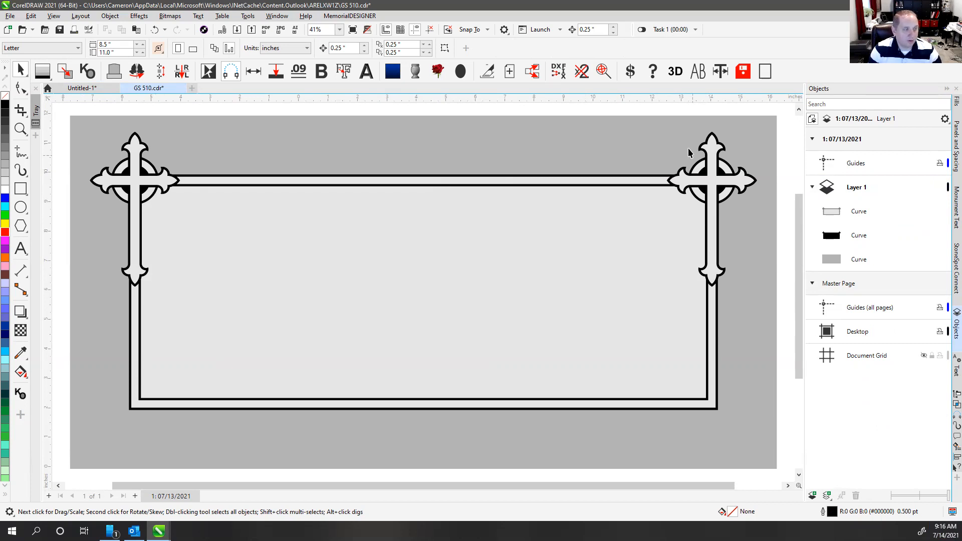
pyautogui.click(21, 88)
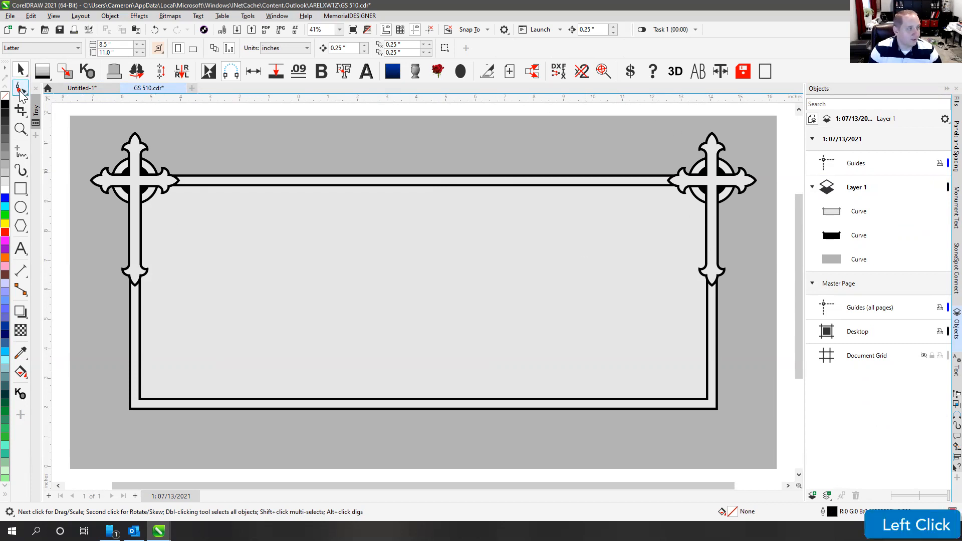
pyautogui.click(680, 186)
pyautogui.scroll(2, 680, 190)
pyautogui.scroll(4, 422, 295)
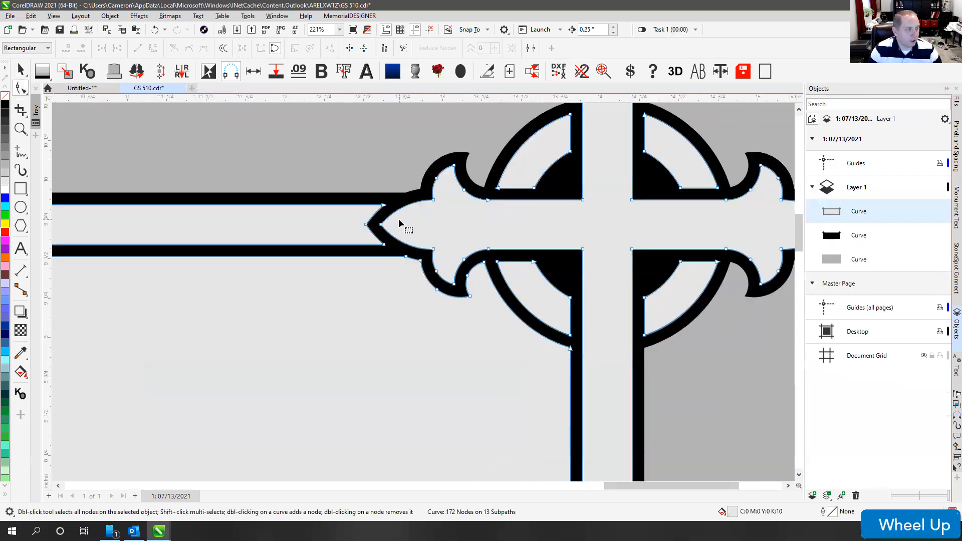
pyautogui.scroll(2, 400, 224)
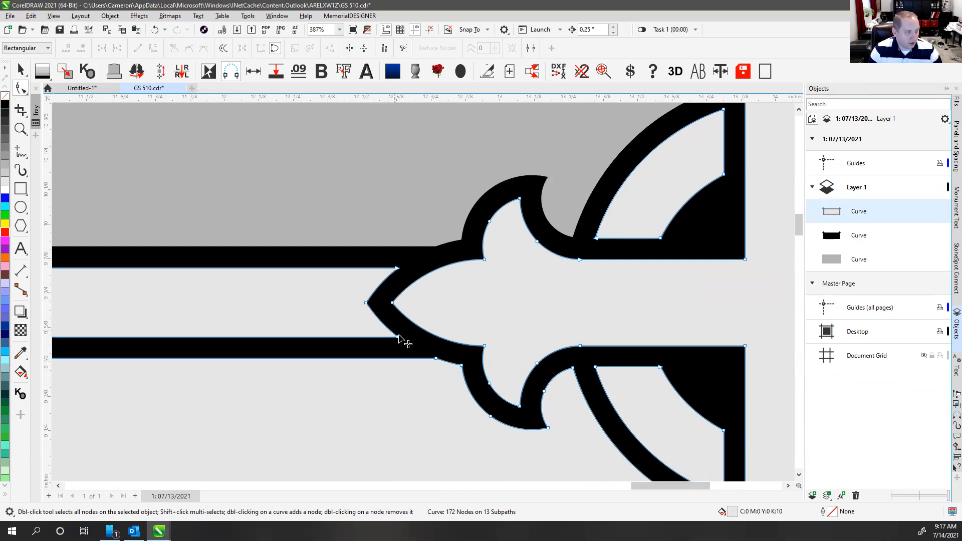
pyautogui.click(434, 251)
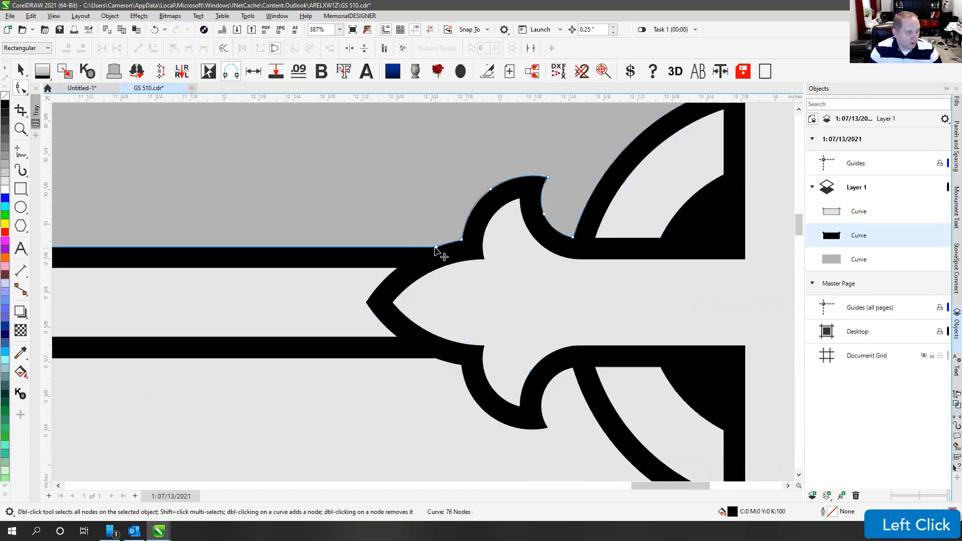
pyautogui.click(436, 248)
pyautogui.rightClick(436, 248)
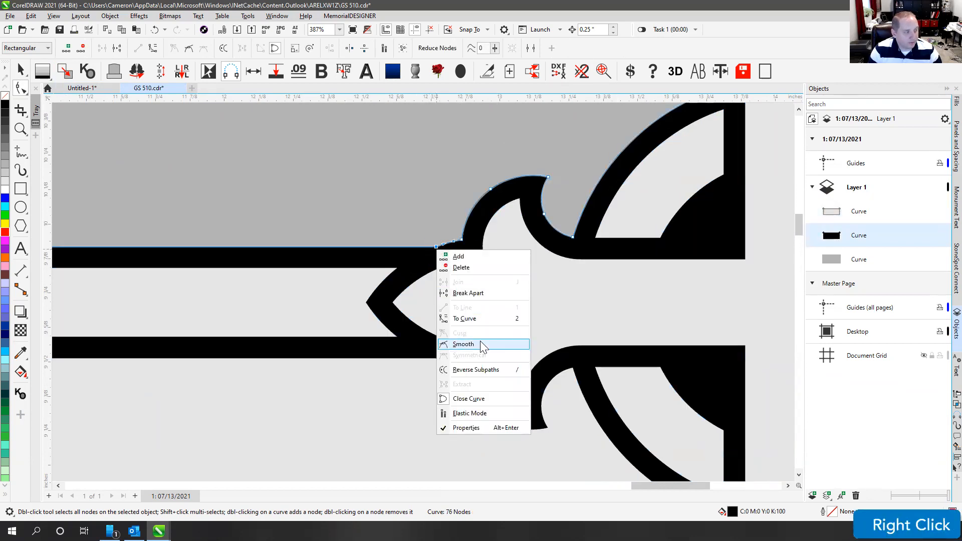
pyautogui.click(468, 295)
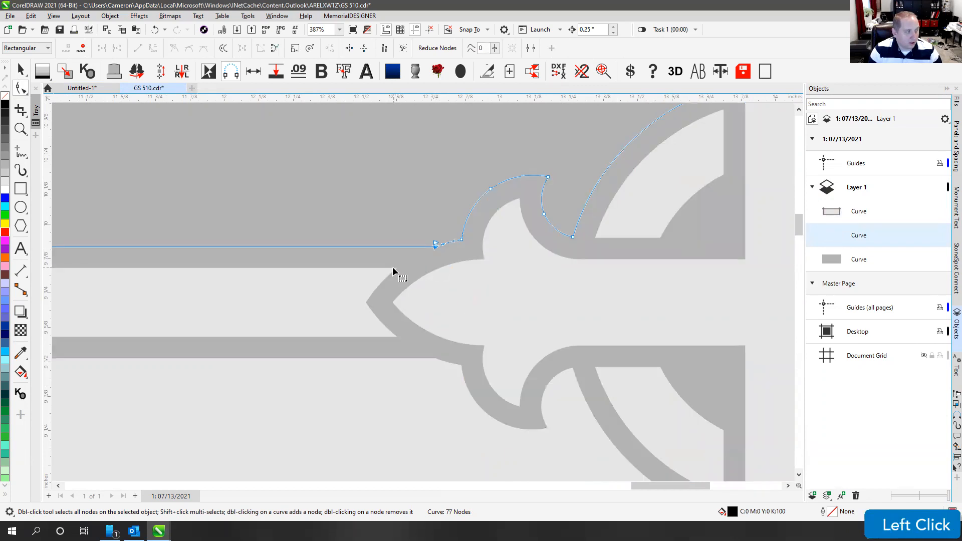
# Step: Break the light grey curve apart at both bar corners beside the right-hand cross's tip and at the inner panel node just below
pyautogui.click(393, 268)
pyautogui.click(397, 269)
pyautogui.rightClick(396, 269)
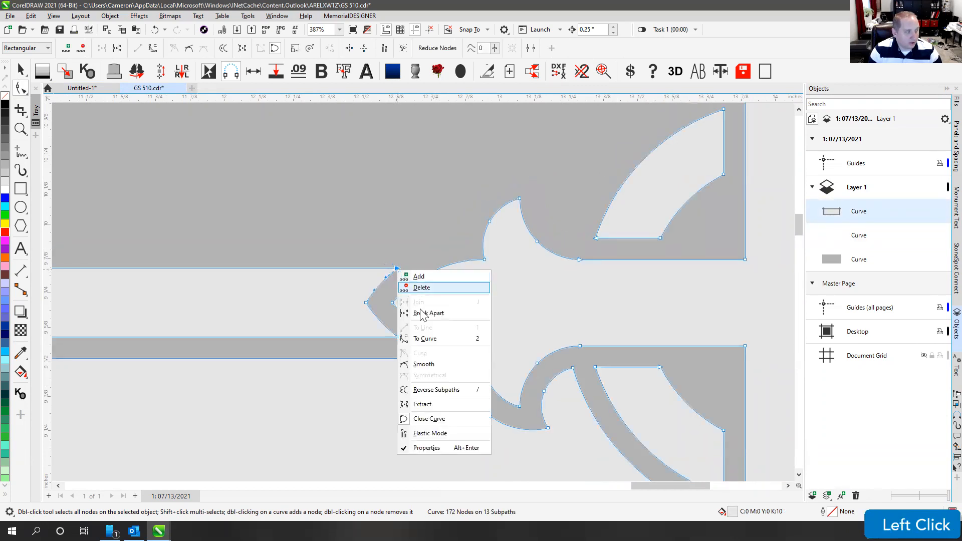
pyautogui.click(425, 313)
pyautogui.click(398, 337)
pyautogui.rightClick(399, 337)
pyautogui.click(439, 381)
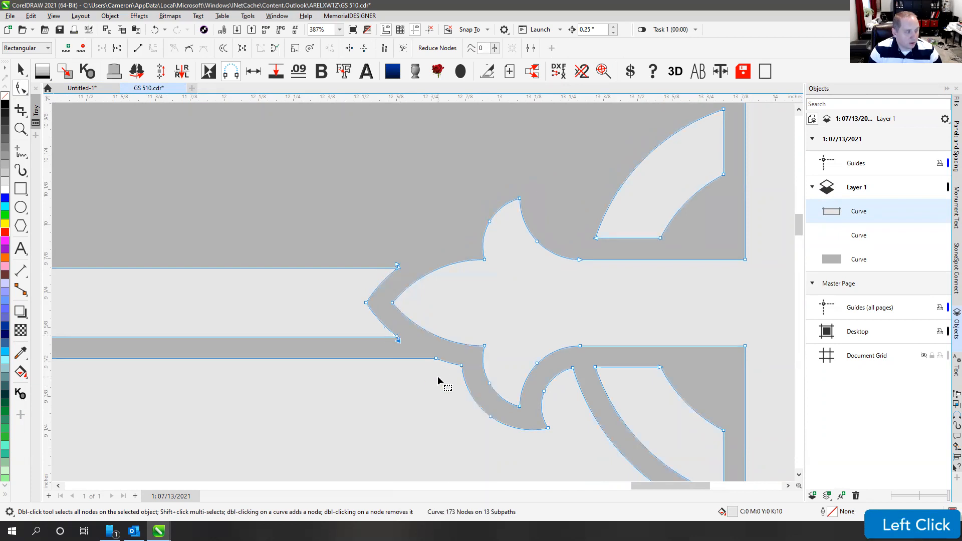
pyautogui.click(436, 359)
pyautogui.rightClick(436, 359)
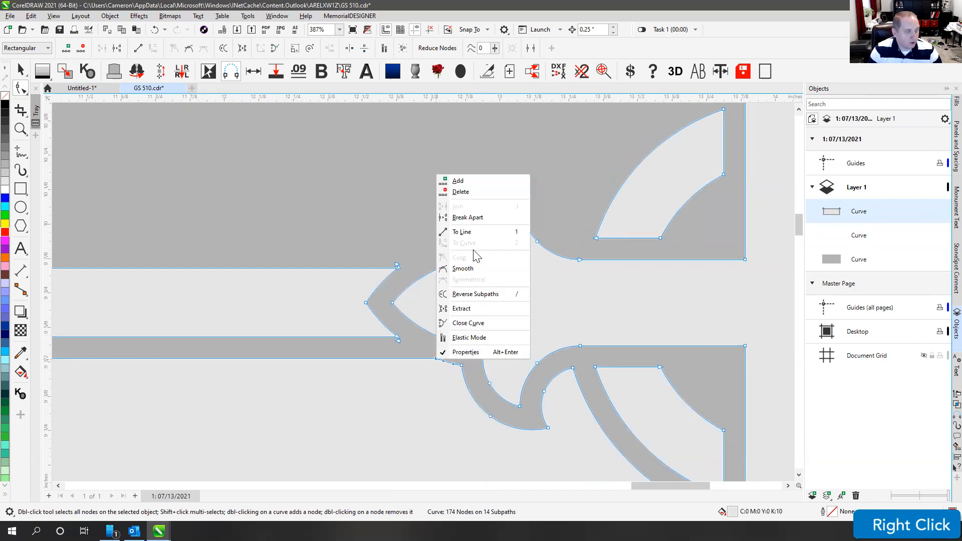
pyautogui.click(464, 218)
pyautogui.scroll(-4, 423, 296)
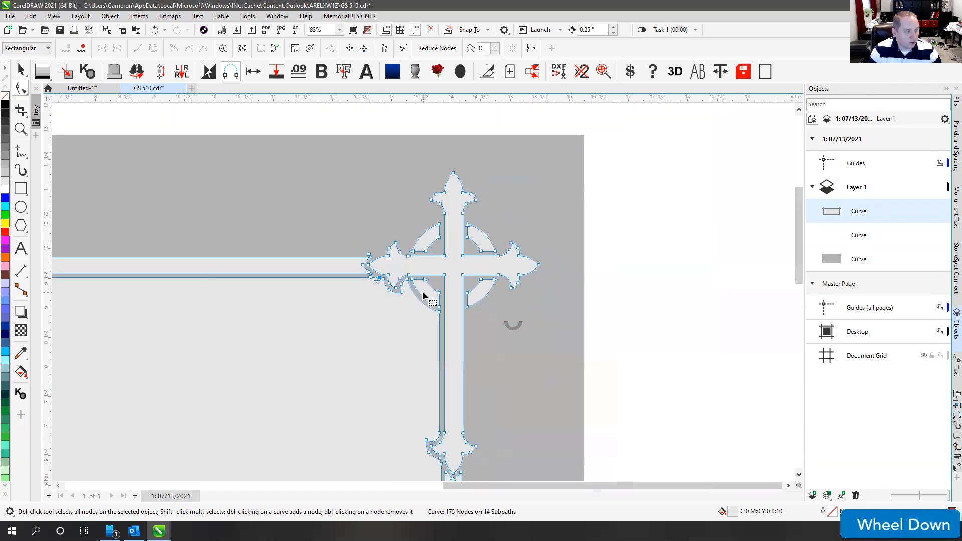
# Step: Break the light grey curve apart at the inner panel node and both bar corners beside the right-hand cross's lower tip
pyautogui.scroll(6, 434, 330)
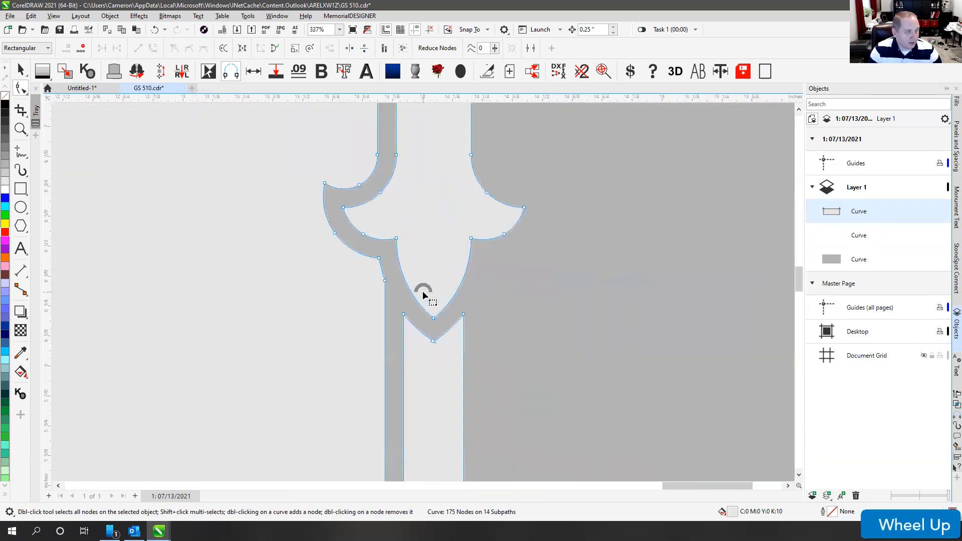
pyautogui.click(338, 270)
pyautogui.rightClick(338, 269)
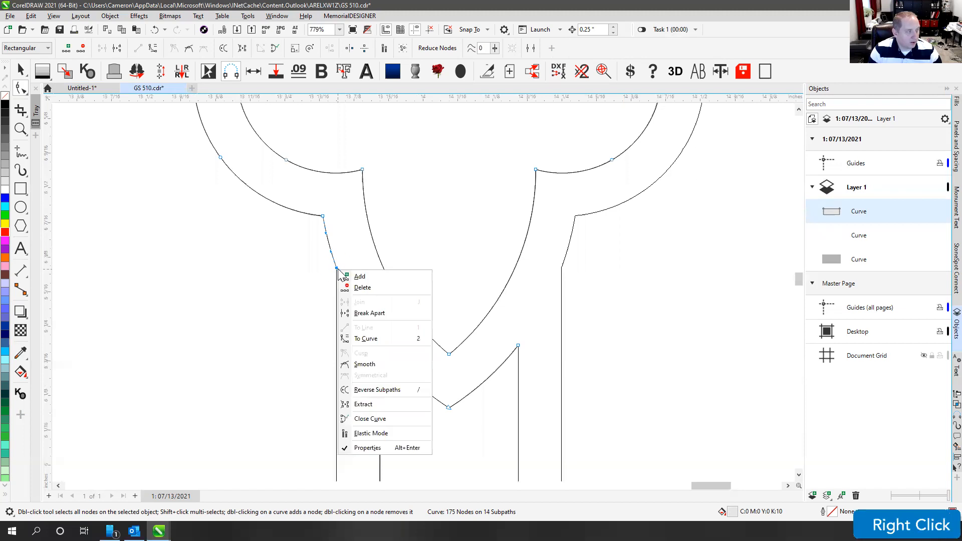
pyautogui.click(370, 314)
pyautogui.click(380, 345)
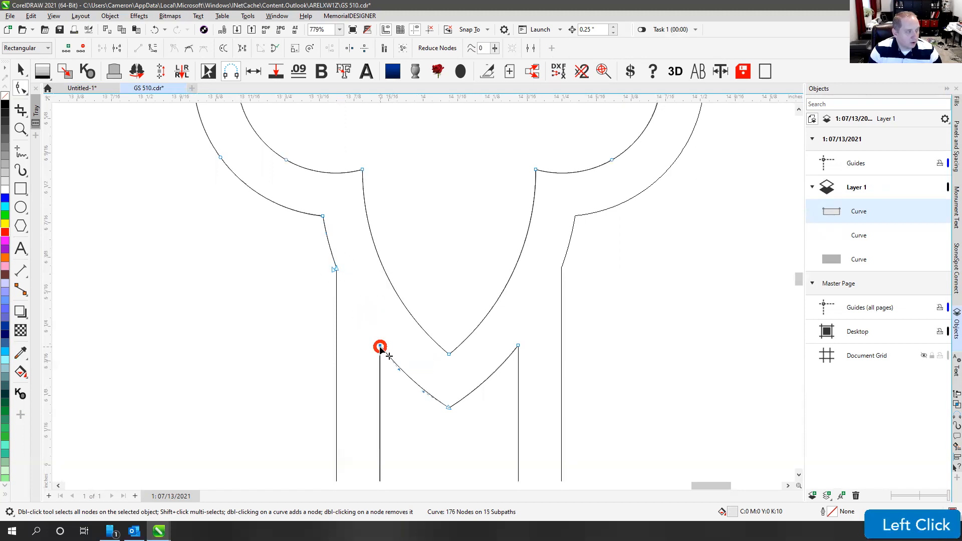
pyautogui.rightClick(380, 346)
pyautogui.click(414, 205)
pyautogui.click(518, 346)
pyautogui.rightClick(518, 345)
pyautogui.click(547, 203)
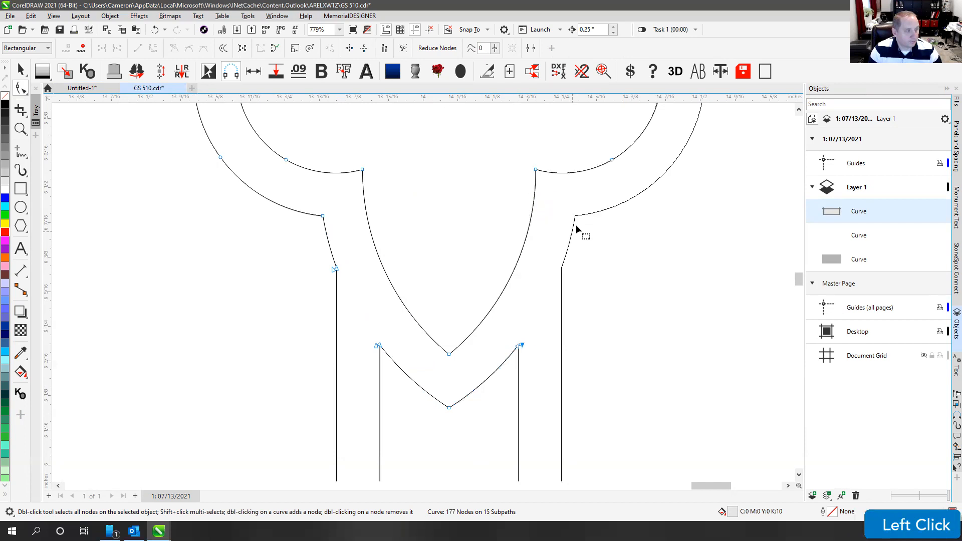
# Step: Break the black curve apart at the node where the vertical bar's outer edge meets the cross's lower tip
pyautogui.click(562, 268)
pyautogui.rightClick(562, 268)
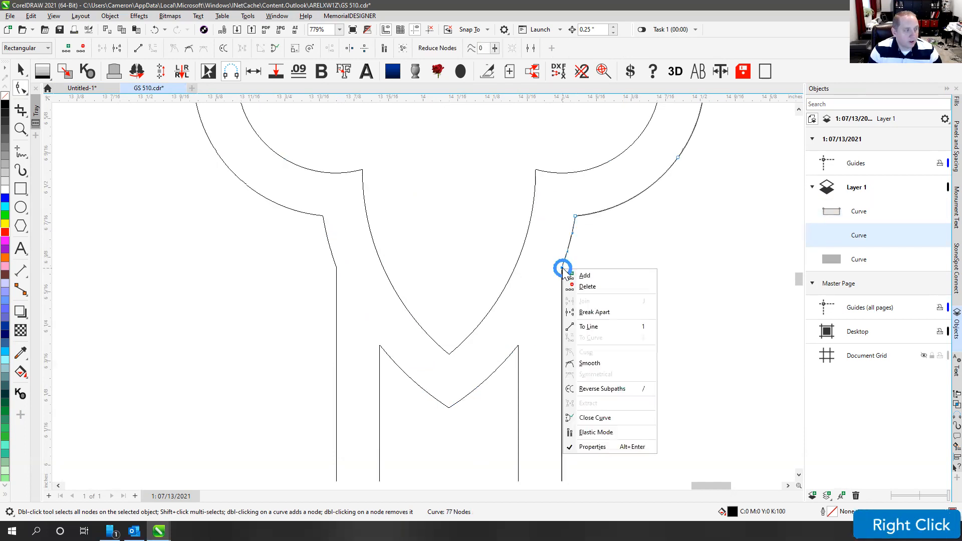
pyautogui.click(596, 312)
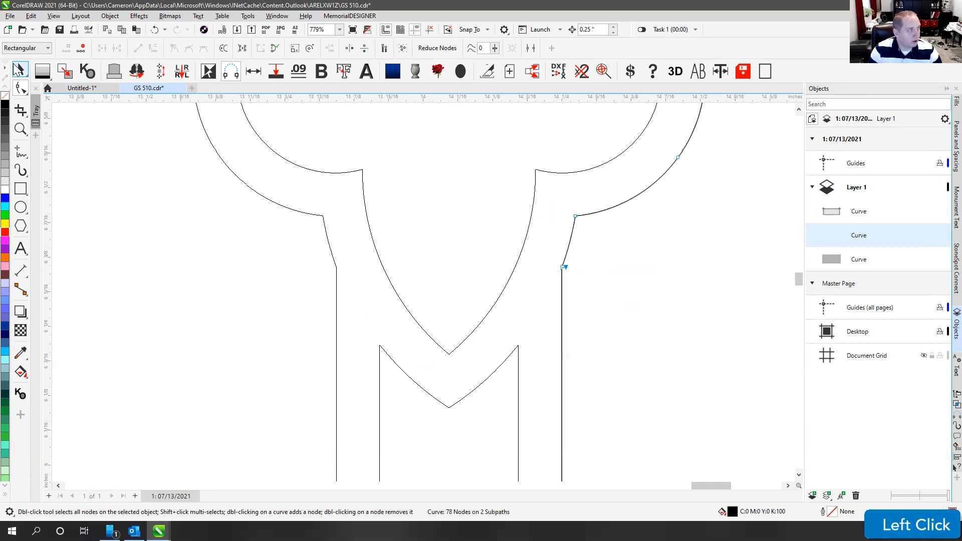
# Step: Split the black outline's disconnected subpaths into separate curve objects and deselect them
pyautogui.click(21, 70)
pyautogui.scroll(-3, 423, 291)
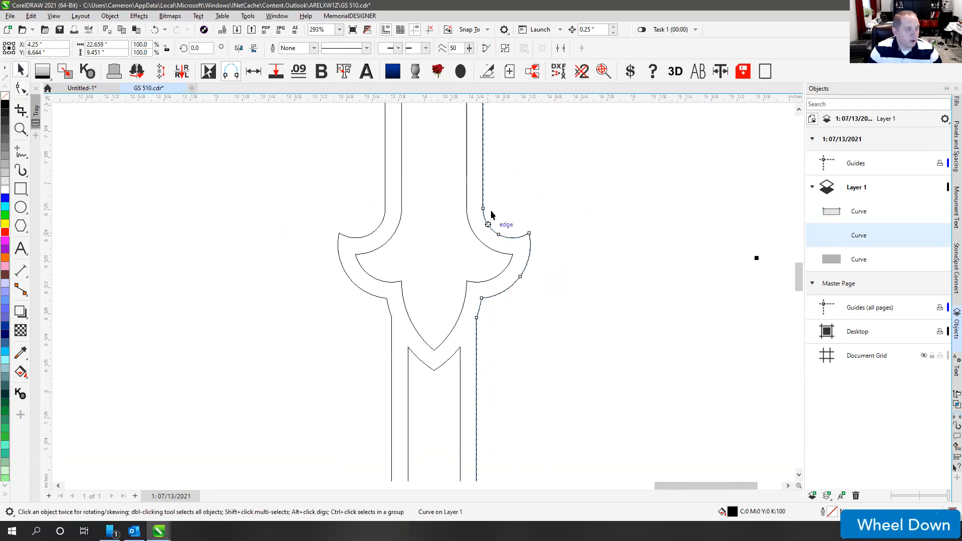
pyautogui.click(483, 217)
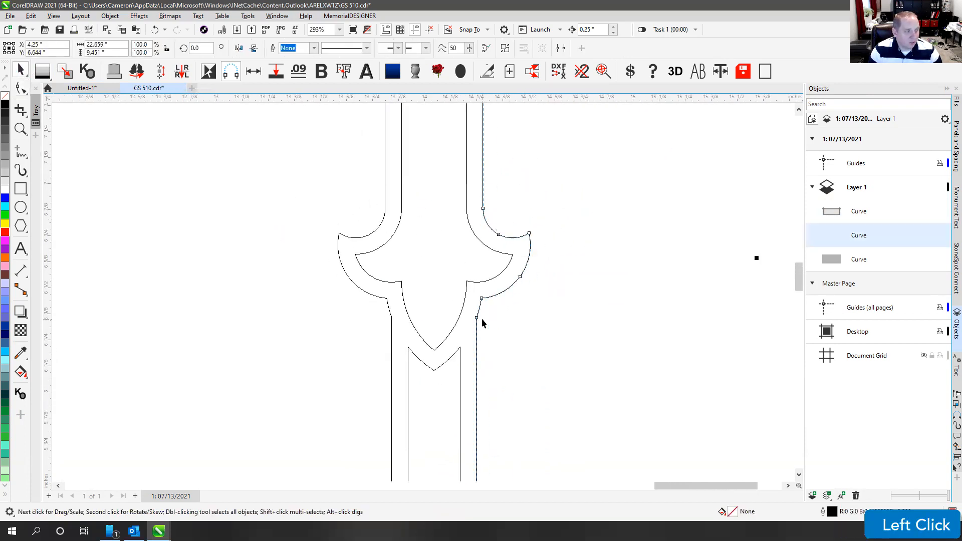
pyautogui.scroll(-3, 422, 291)
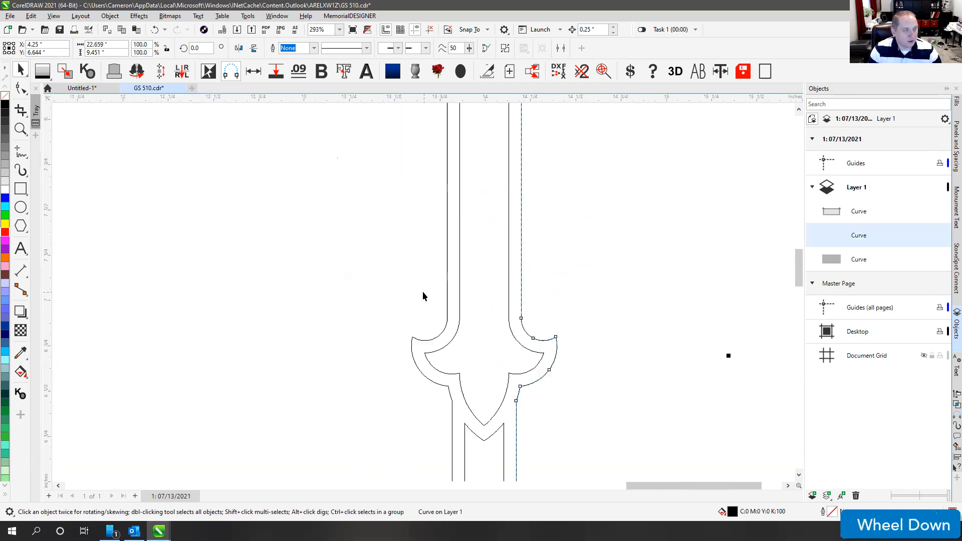
pyautogui.scroll(-3, 506, 263)
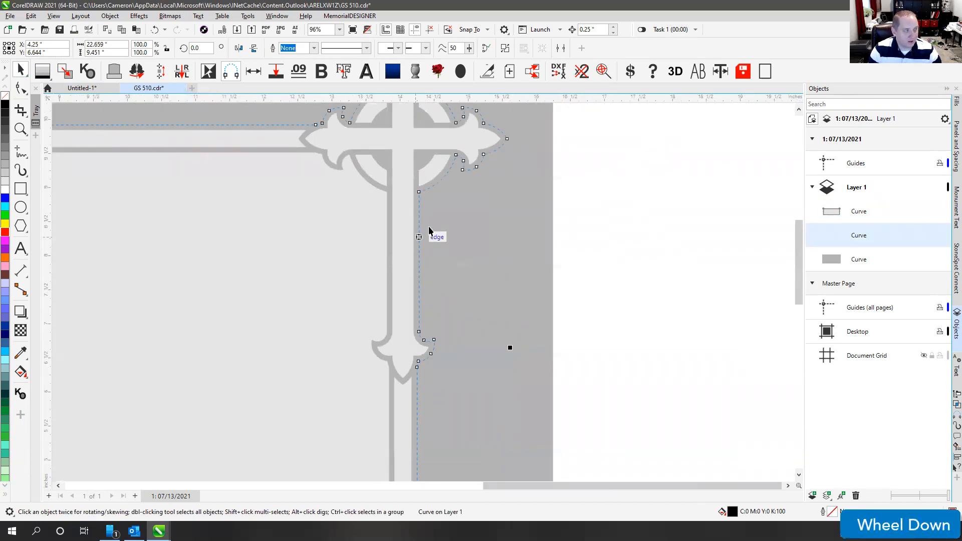
pyautogui.click(110, 15)
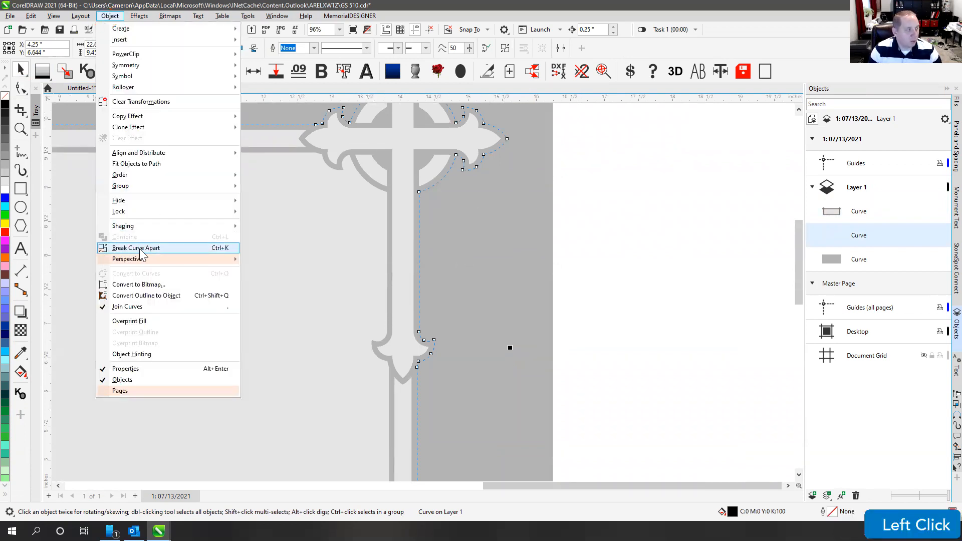
pyautogui.click(140, 249)
pyautogui.click(634, 254)
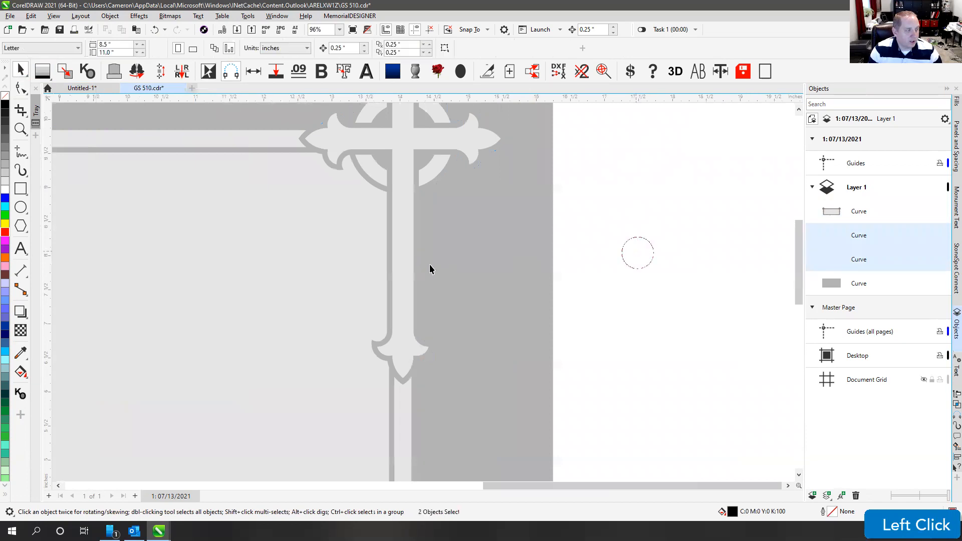
# Step: Move one separated black outline piece off the tablet to test the split, and undo the move
pyautogui.press('v')
pyautogui.moveTo(419, 261); pyautogui.dragTo(660, 293)
pyautogui.hotkey('ctrl', 'z')
# Step: Split the light grey frame curve into separate curve objects and deselect them
pyautogui.click(390, 328)
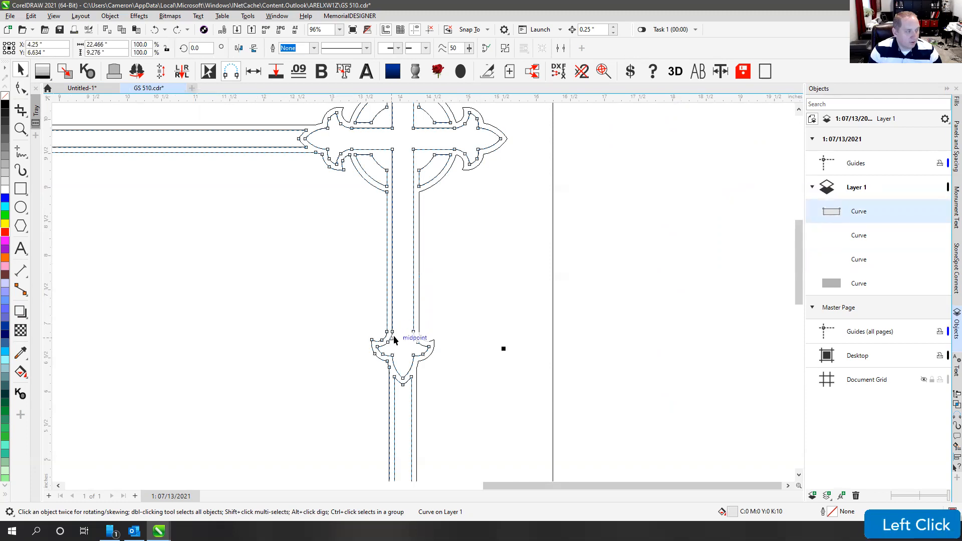
pyautogui.click(110, 16)
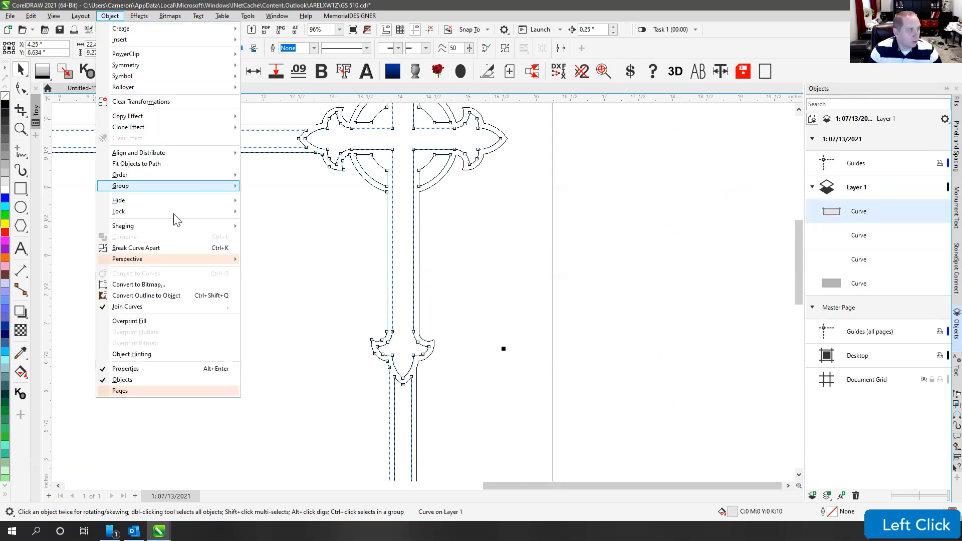
pyautogui.click(178, 250)
pyautogui.click(636, 230)
# Step: Select all the curve pieces of the right-hand cross and combine them into one curve in their original position
pyautogui.scroll(-1, 510, 268)
pyautogui.moveTo(358, 111); pyautogui.dragTo(584, 382)
pyautogui.keyDown('ctrl'); pyautogui.moveTo(409, 194); pyautogui.dragTo(596, 206); pyautogui.keyUp('ctrl')
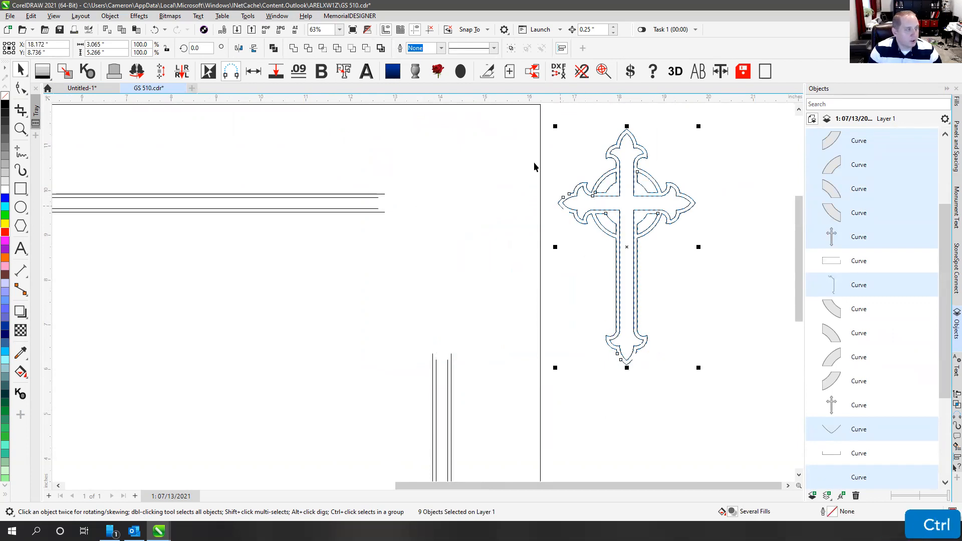
pyautogui.hotkey('ctrl', 'z')
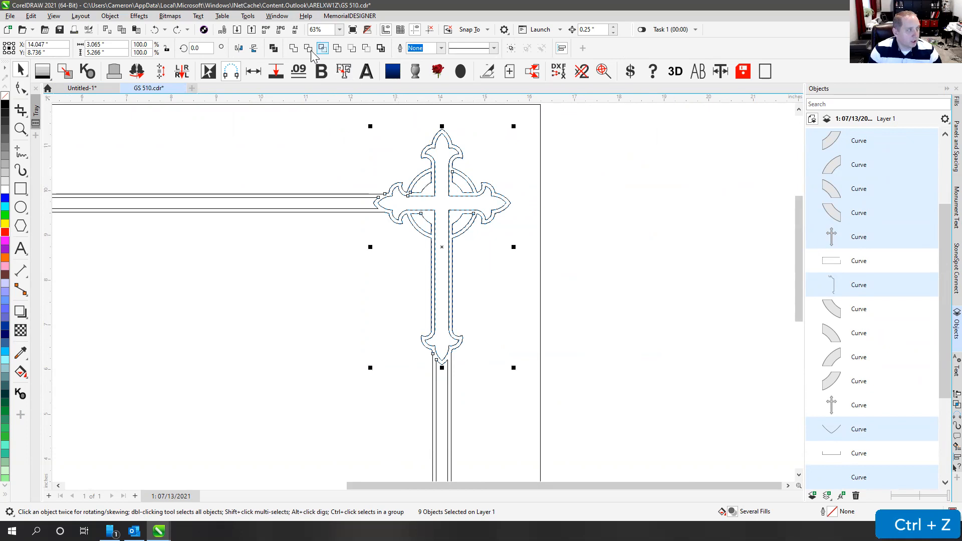
pyautogui.click(274, 47)
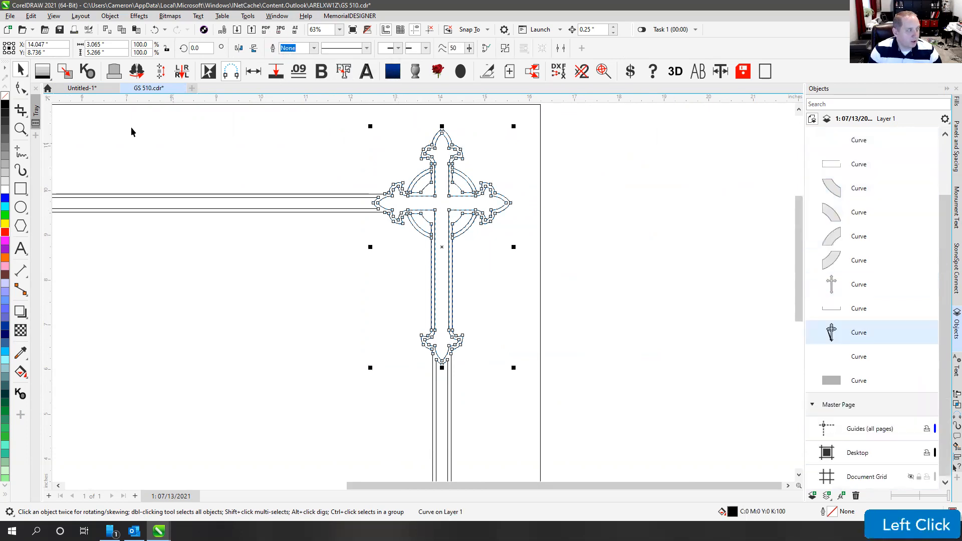
# Step: Set Join Curves to Bézier Curve with a 1 inch gap tolerance and try it on the combined cross
pyautogui.click(21, 88)
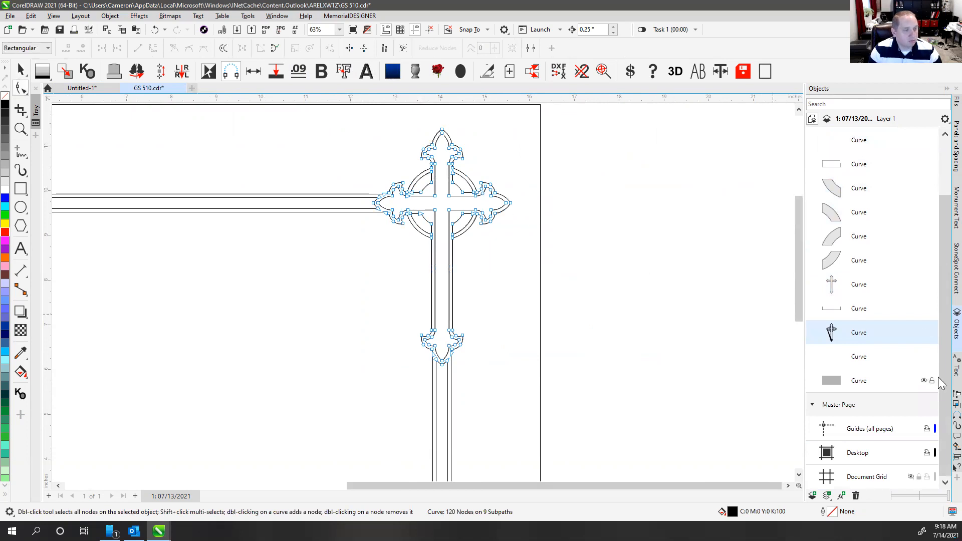
pyautogui.click(939, 415)
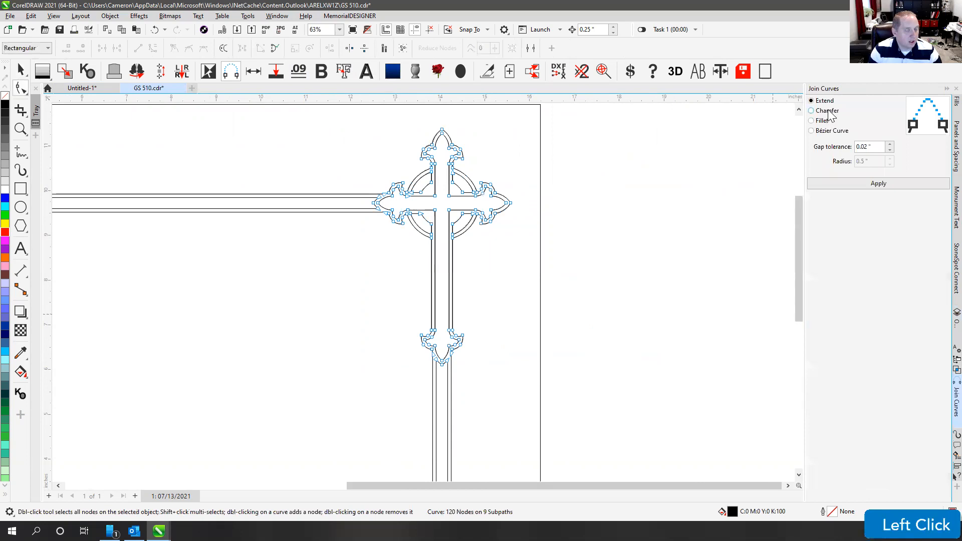
pyautogui.click(811, 131)
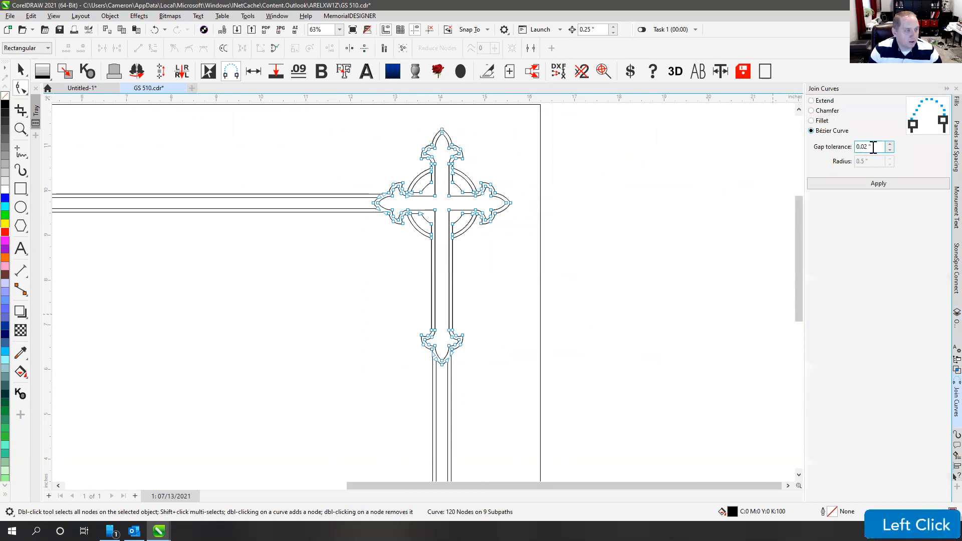
pyautogui.click(874, 147)
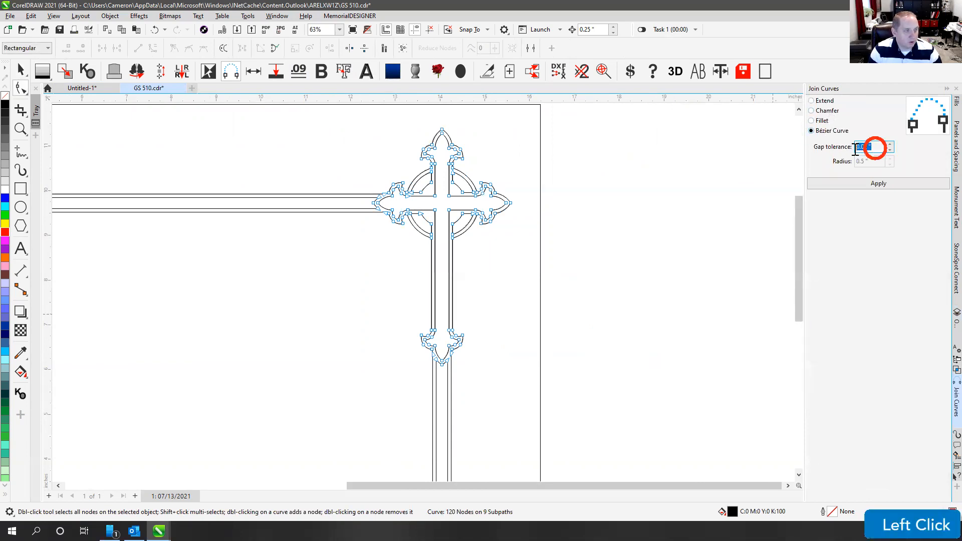
pyautogui.write('1')
pyautogui.click(876, 185)
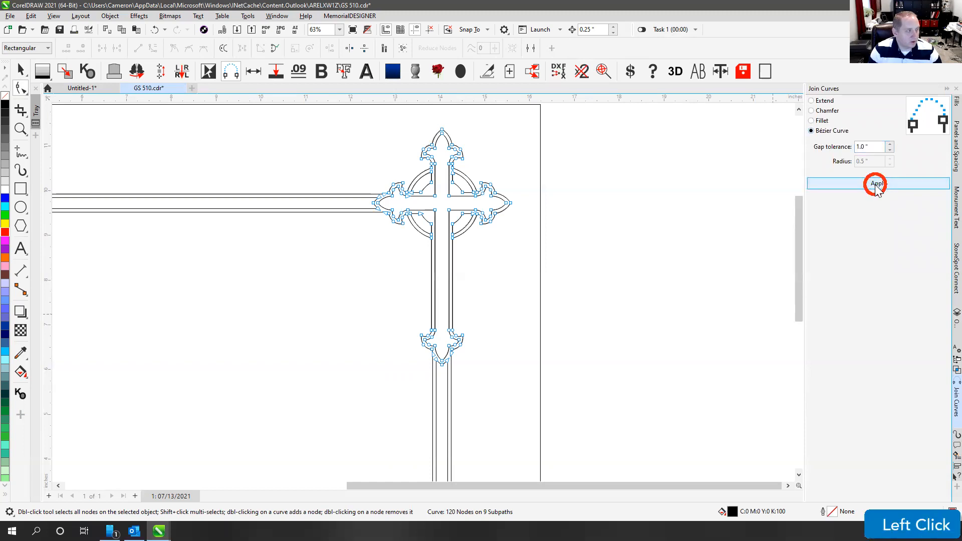
# Step: Select all nodes of the combined cross, join its open ends, and check the joins at its tips
pyautogui.scroll(3, 422, 291)
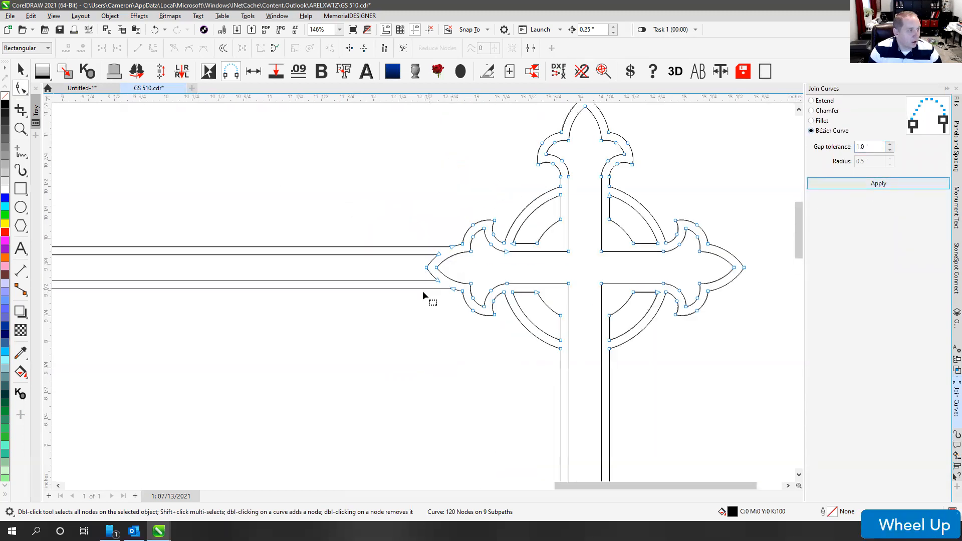
pyautogui.scroll(-5, 423, 290)
pyautogui.moveTo(380, 216); pyautogui.dragTo(565, 452)
pyautogui.click(875, 183)
pyautogui.scroll(6, 422, 291)
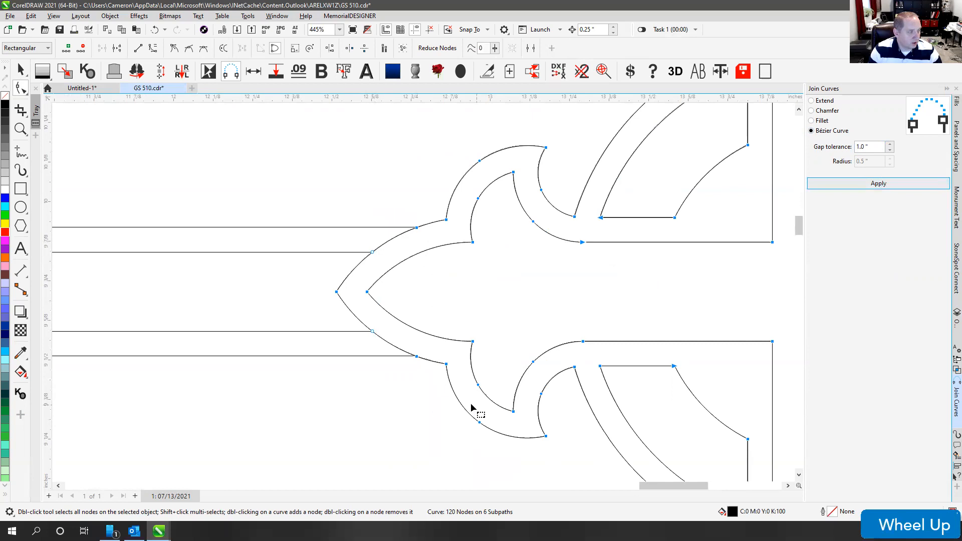
pyautogui.scroll(-4, 429, 312)
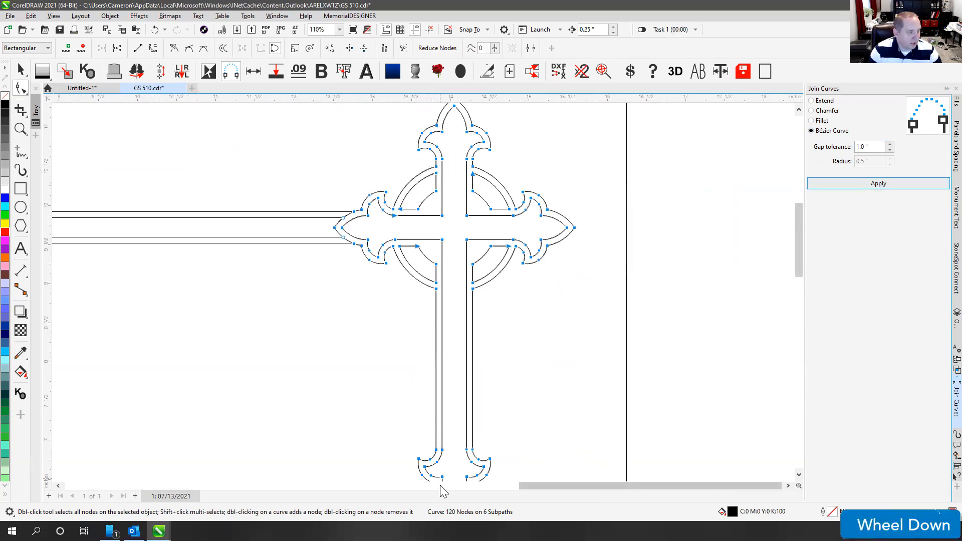
pyautogui.scroll(4, 455, 350)
pyautogui.scroll(-2, 424, 293)
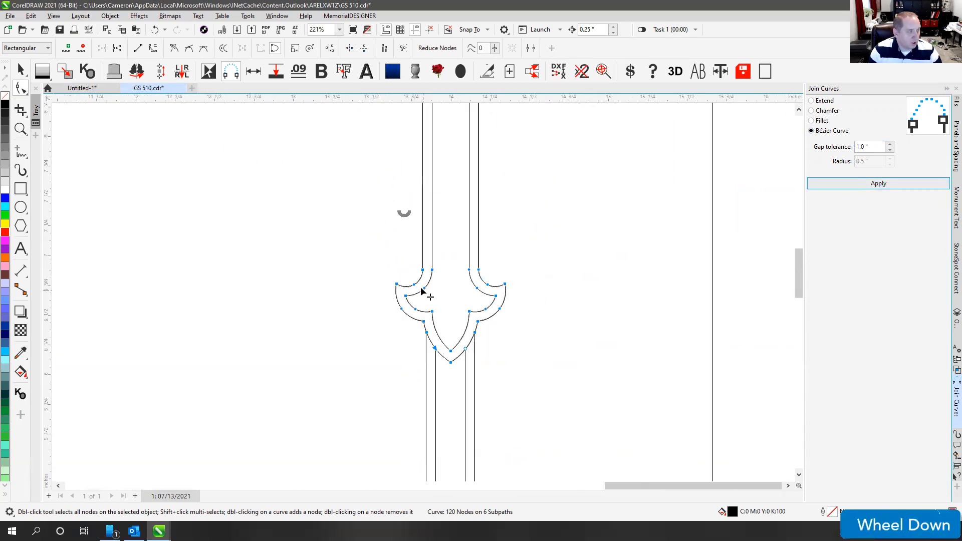
pyautogui.scroll(-4, 424, 293)
# Step: Select the inner panel curve's two open end nodes beside the cross and try joining them with the 1 inch gap tolerance
pyautogui.click(386, 238)
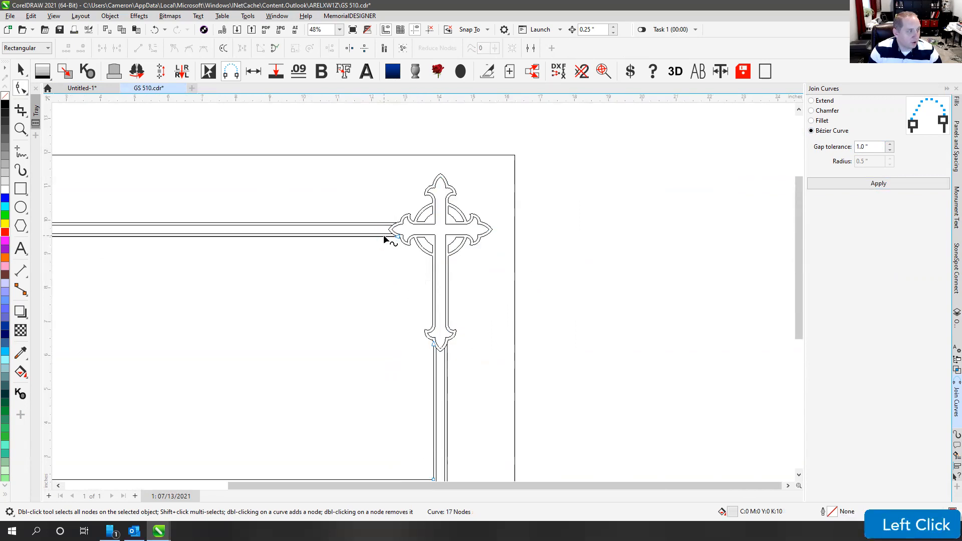
pyautogui.scroll(3, 423, 290)
pyautogui.click(494, 367)
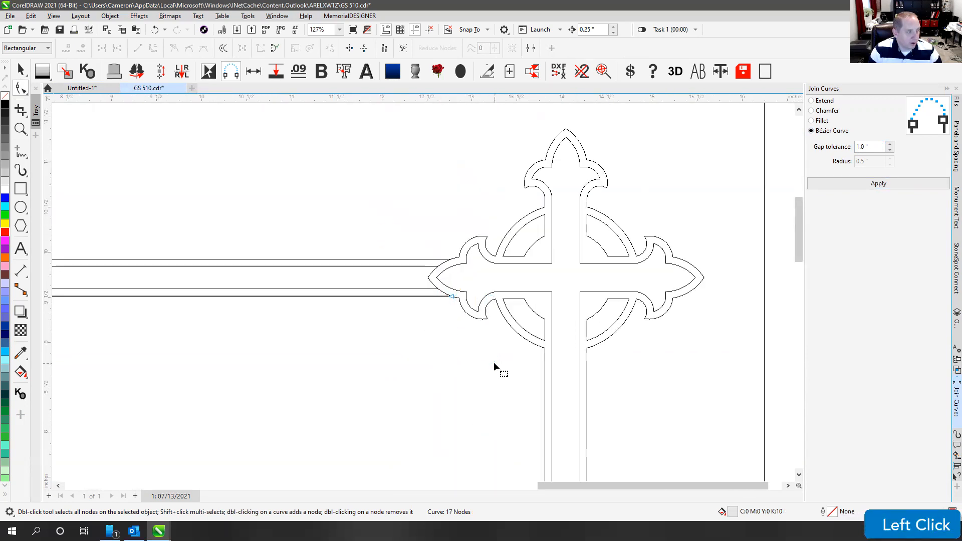
pyautogui.moveTo(452, 297); pyautogui.dragTo(456, 366)
pyautogui.hotkey('ctrl', 'z')
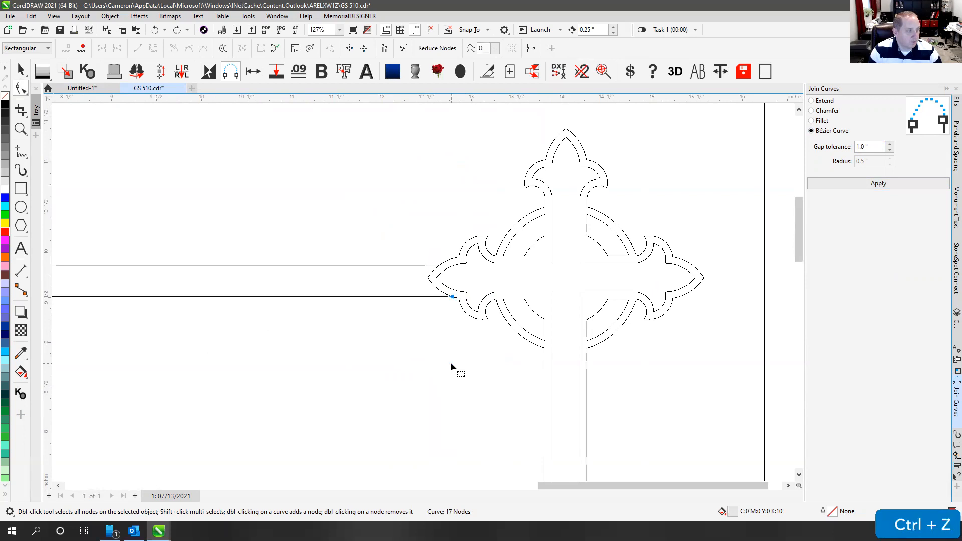
pyautogui.scroll(-3, 422, 291)
pyautogui.moveTo(363, 210); pyautogui.dragTo(498, 422)
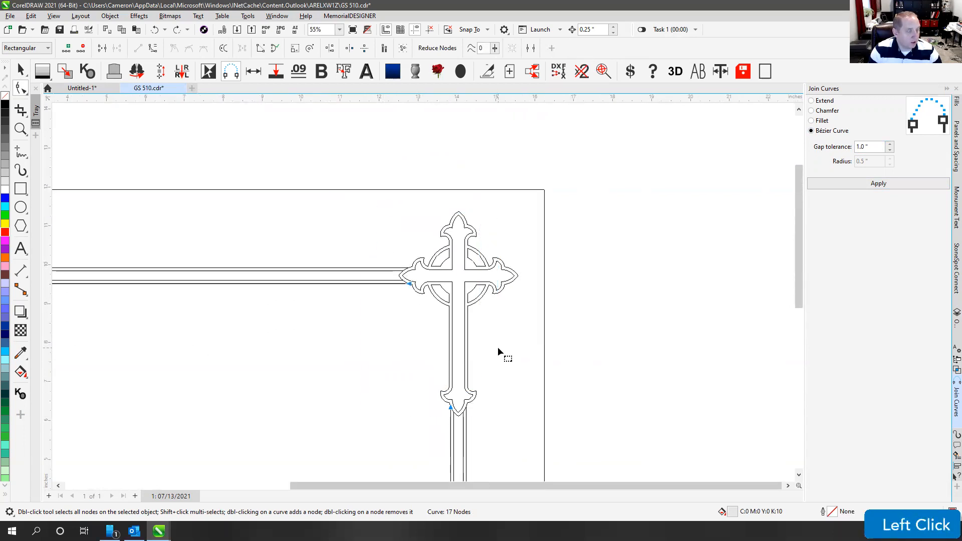
pyautogui.click(894, 183)
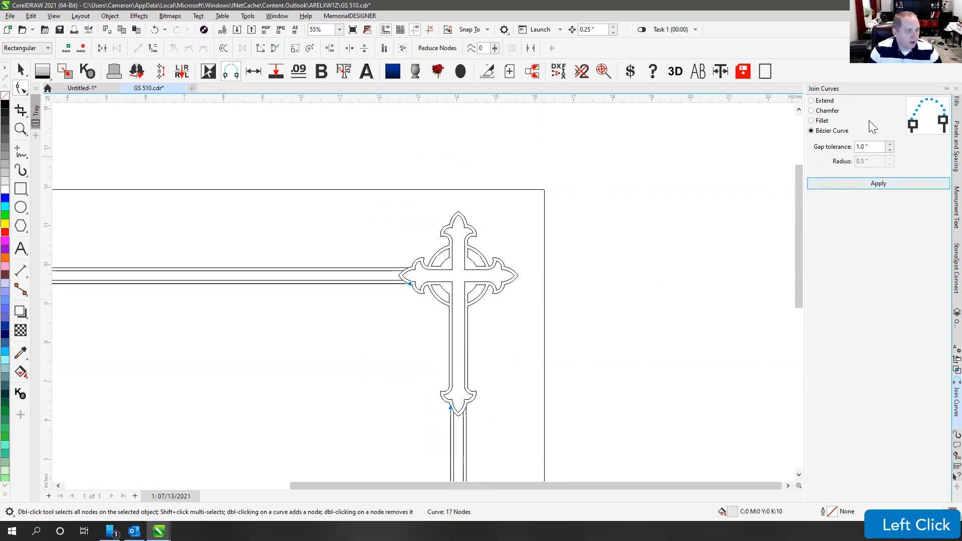
# Step: Set the gap tolerance to 10 inches, join the panel's two ends with a Bézier curve, and undo that join
pyautogui.click(878, 146)
pyautogui.write('10')
pyautogui.click(880, 184)
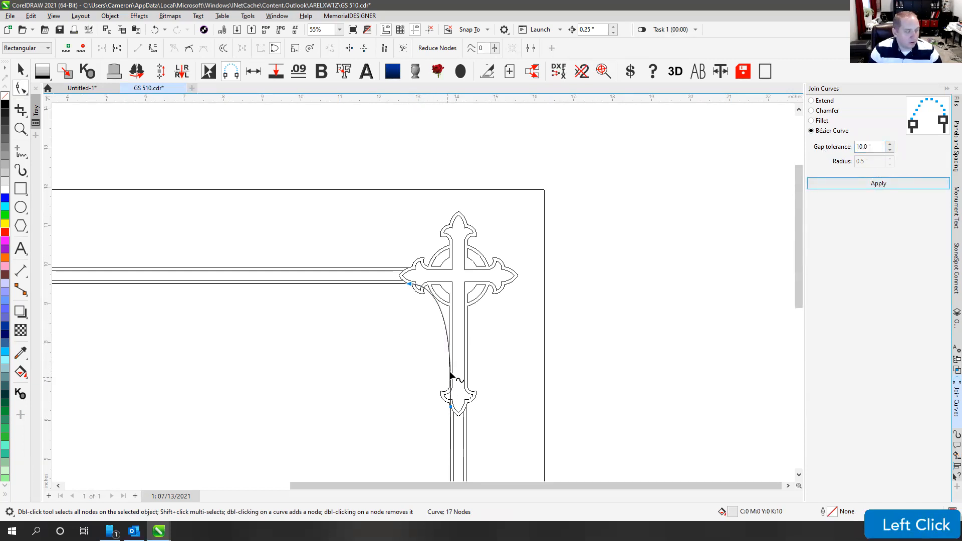
pyautogui.hotkey('ctrl', 'z')
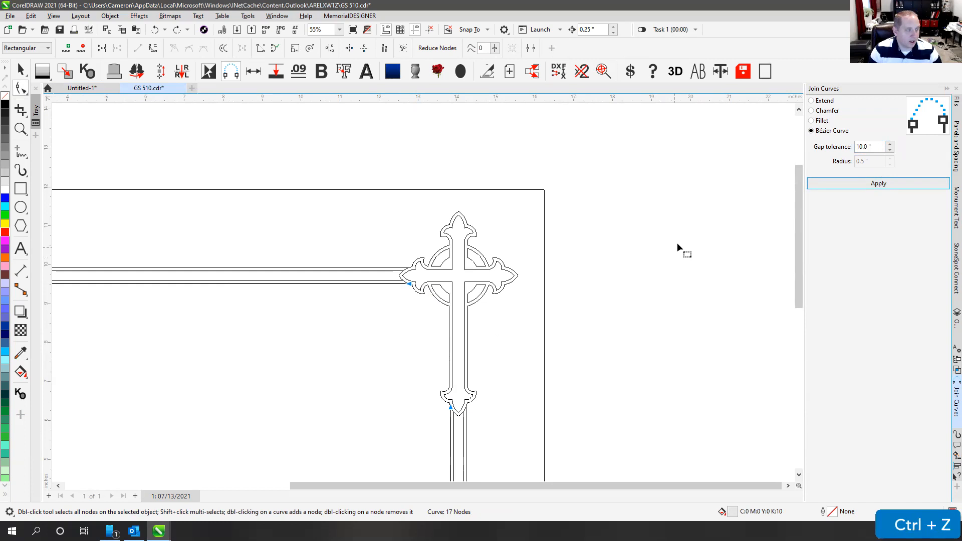
# Step: Join the inner panel's two open ends into a square corner behind the cross using the Extend option
pyautogui.click(811, 102)
pyautogui.click(875, 182)
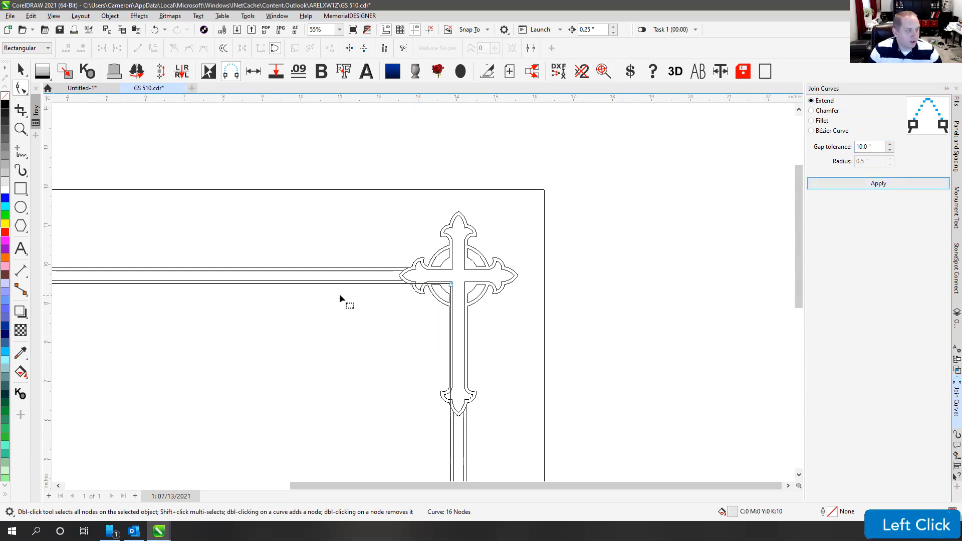
# Step: Join the light bar curve's open ends behind the right-hand cross into square corners using the Extend option
pyautogui.click(396, 281)
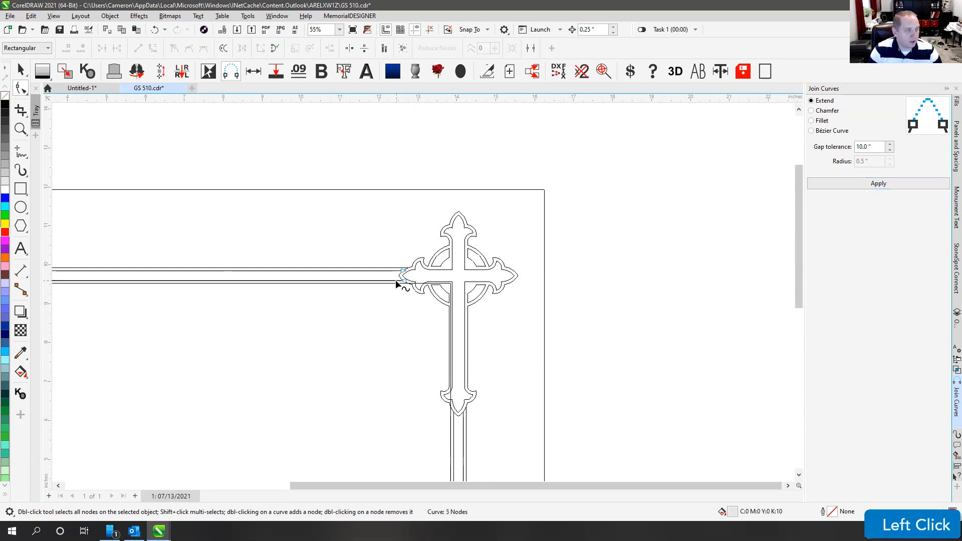
pyautogui.keyDown('shift'); pyautogui.click(454, 426); pyautogui.keyUp('shift')
pyautogui.moveTo(398, 277); pyautogui.dragTo(457, 434)
pyautogui.click(858, 184)
pyautogui.moveTo(378, 250); pyautogui.dragTo(500, 426)
pyautogui.click(908, 184)
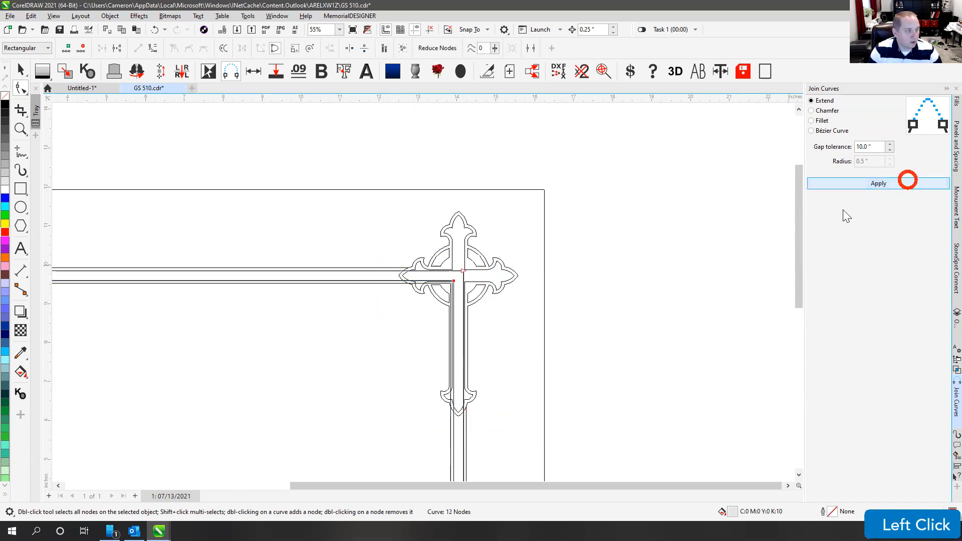
# Step: Join the black outer border curve's two open ends into a square corner behind the right-hand cross using Extend, and restore the filled view
pyautogui.click(399, 268)
pyautogui.moveTo(387, 243); pyautogui.dragTo(508, 435)
pyautogui.click(891, 185)
pyautogui.click(21, 72)
pyautogui.click(400, 134)
pyautogui.press('v')
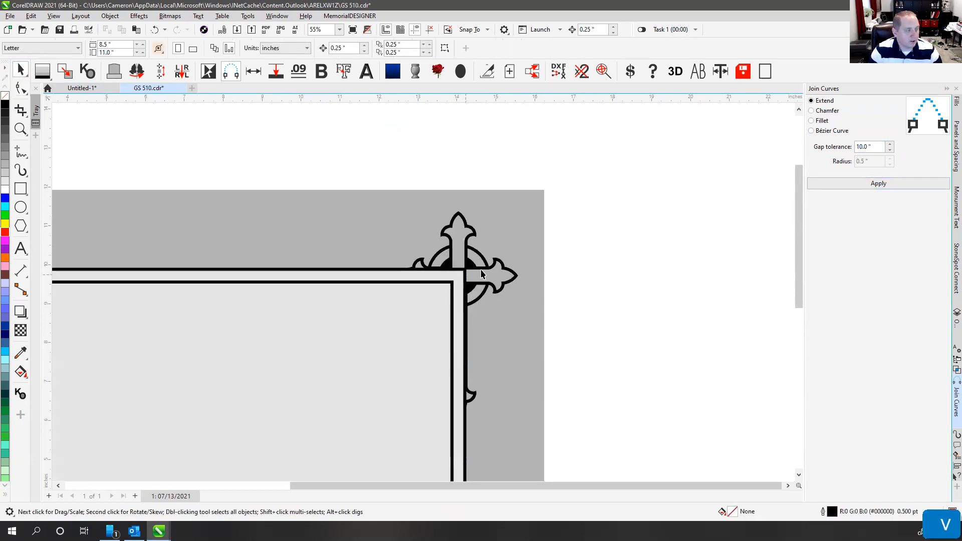
# Step: Bring the right-hand cross's black outline and light cross shapes in front of the frame, and check the whole design
pyautogui.press('v')
pyautogui.moveTo(376, 161); pyautogui.dragTo(597, 458)
pyautogui.press('v')
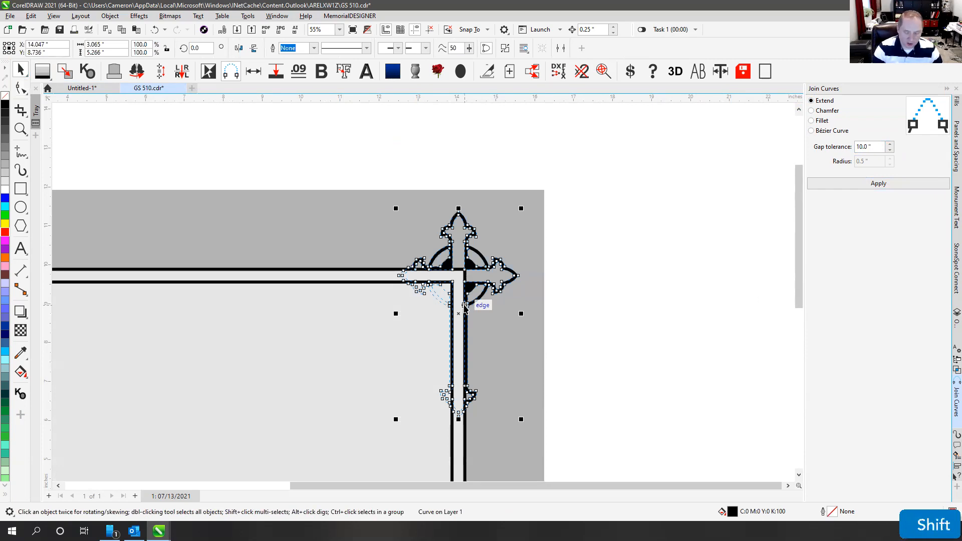
pyautogui.hotkey('shift', 'pageup')
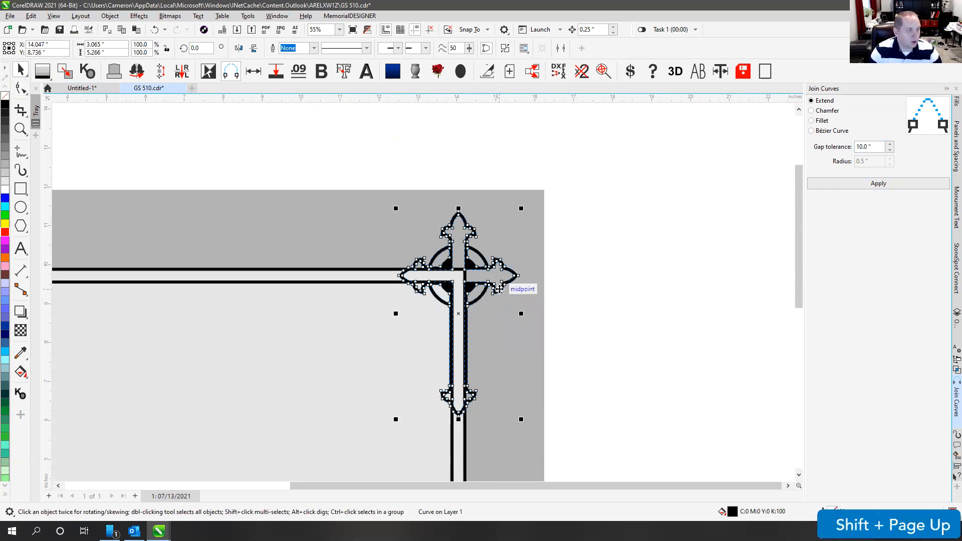
pyautogui.click(68, 76)
pyautogui.click(438, 158)
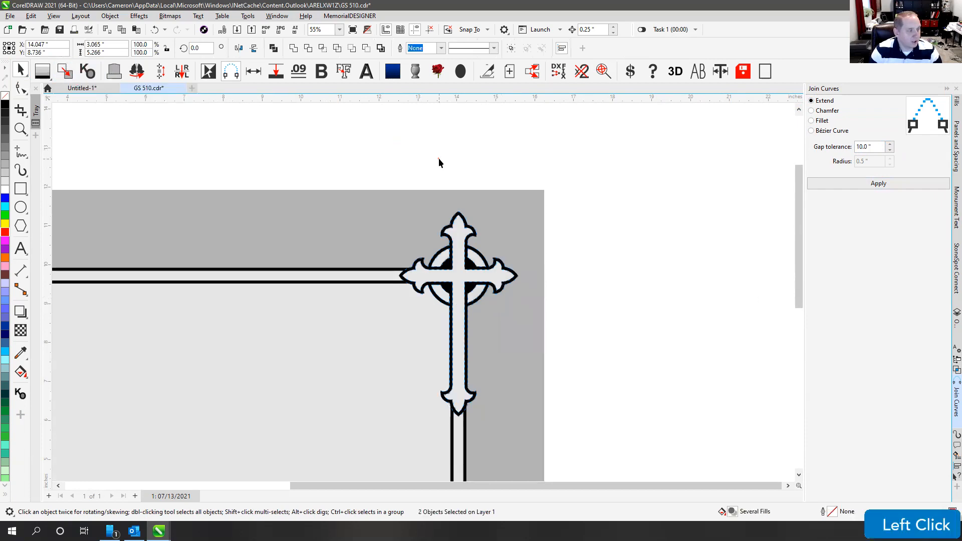
pyautogui.press('F4')
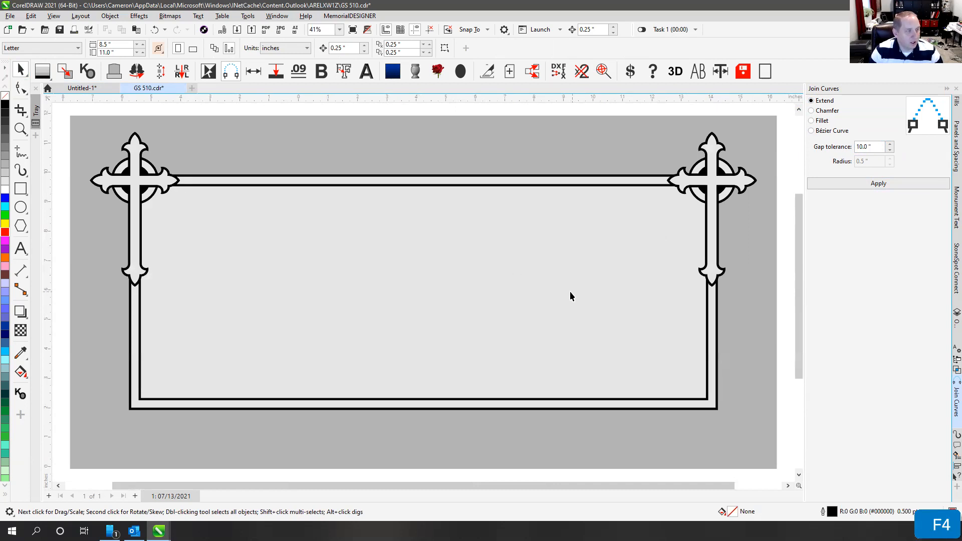
pyautogui.scroll(-1, 422, 291)
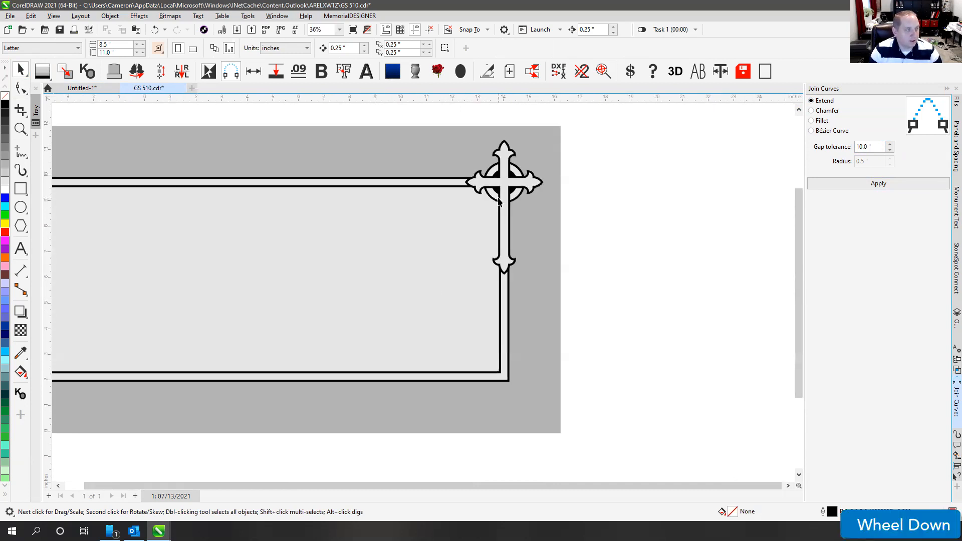
pyautogui.press('F4')
pyautogui.click(622, 113)
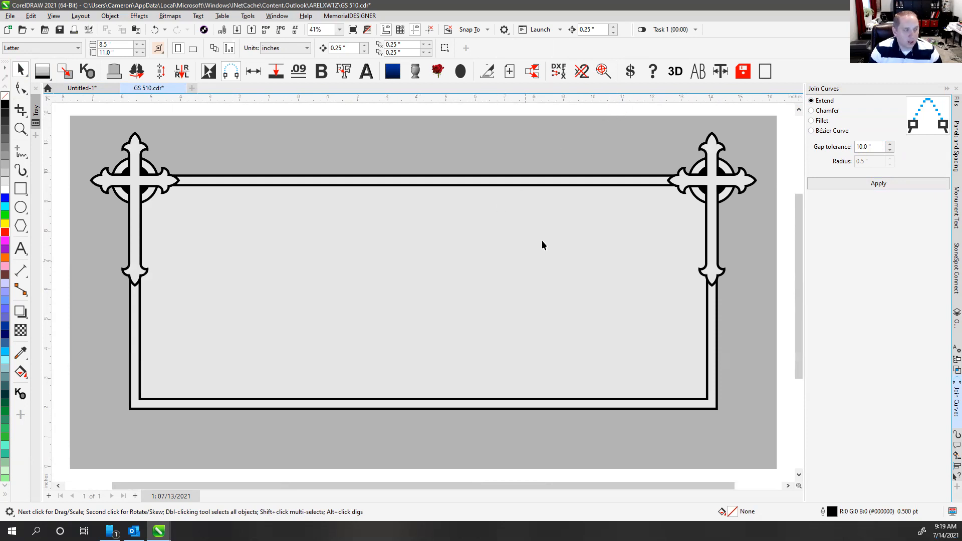
# Step: Try moving the right-hand cross to the lower middle of the stone and centring it horizontally on the stone, and undo it
pyautogui.moveTo(639, 120); pyautogui.dragTo(766, 315)
pyautogui.moveTo(708, 190); pyautogui.dragTo(639, 254)
pyautogui.hotkey('ctrl', 'z')
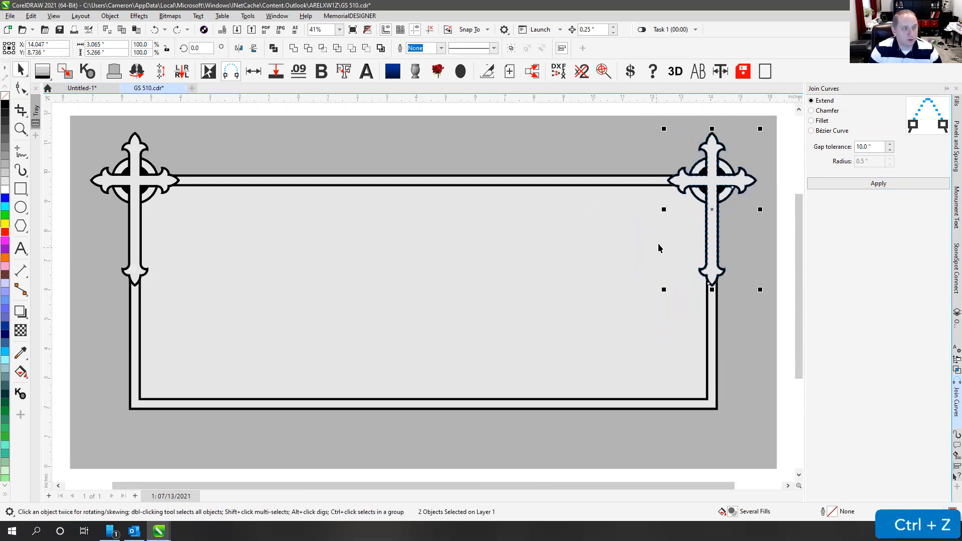
pyautogui.moveTo(715, 189); pyautogui.dragTo(425, 360)
pyautogui.keyDown('shift'); pyautogui.click(411, 137); pyautogui.keyUp('shift')
pyautogui.press('c')
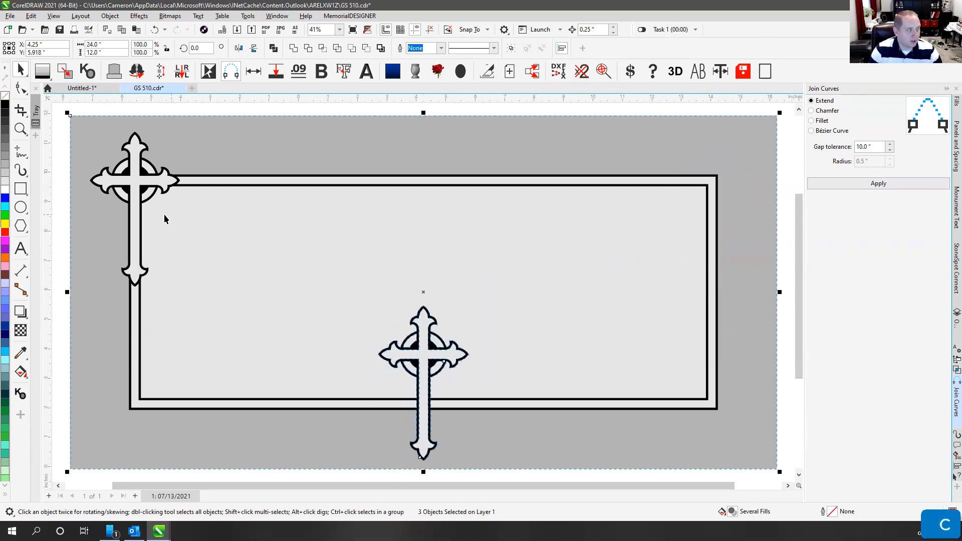
pyautogui.click(122, 106)
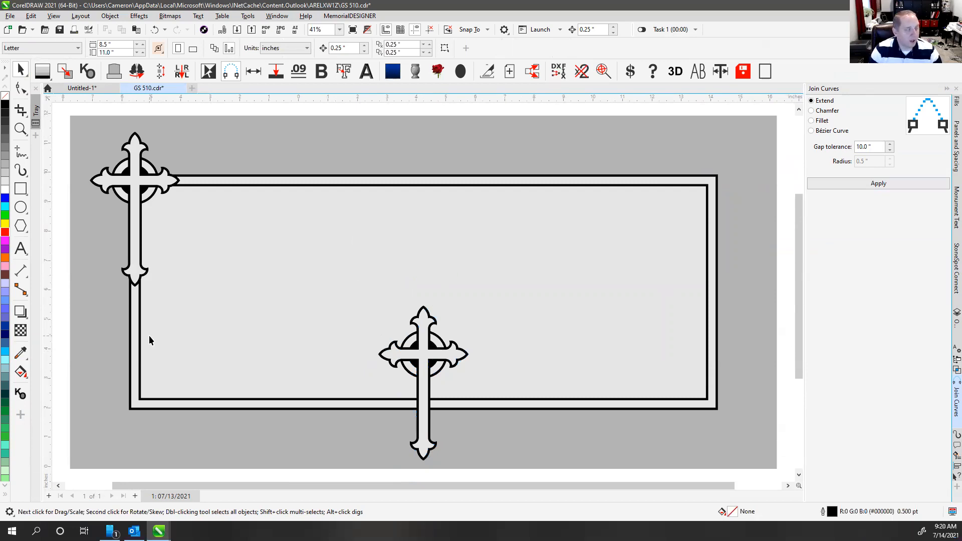
pyautogui.hotkey('ctrl', 'z')
pyautogui.hotkey('ctrl', 'z')
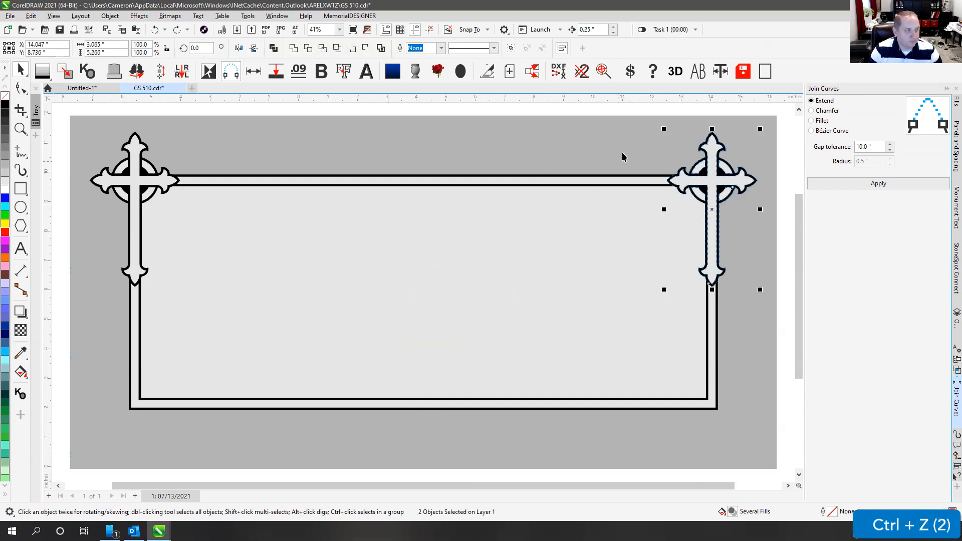
pyautogui.click(620, 116)
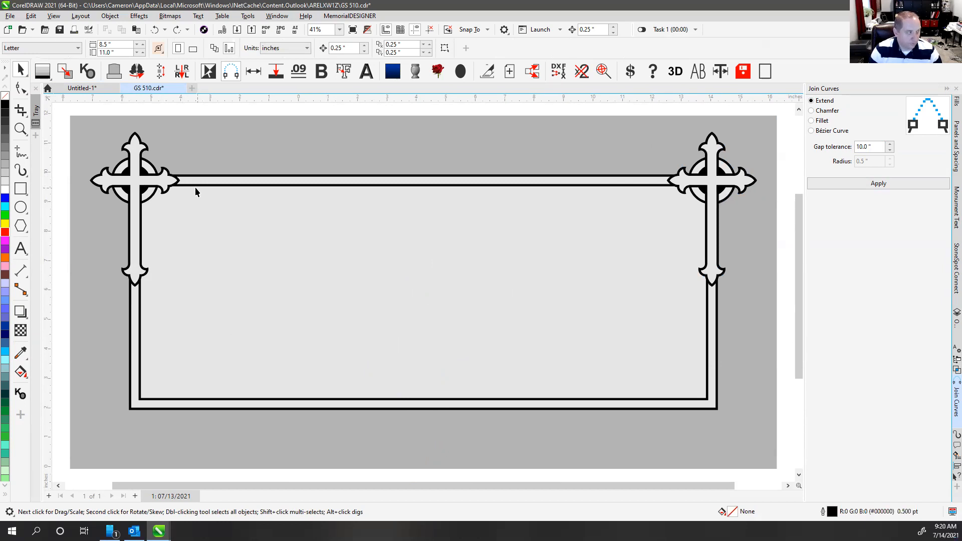
pyautogui.press('v')
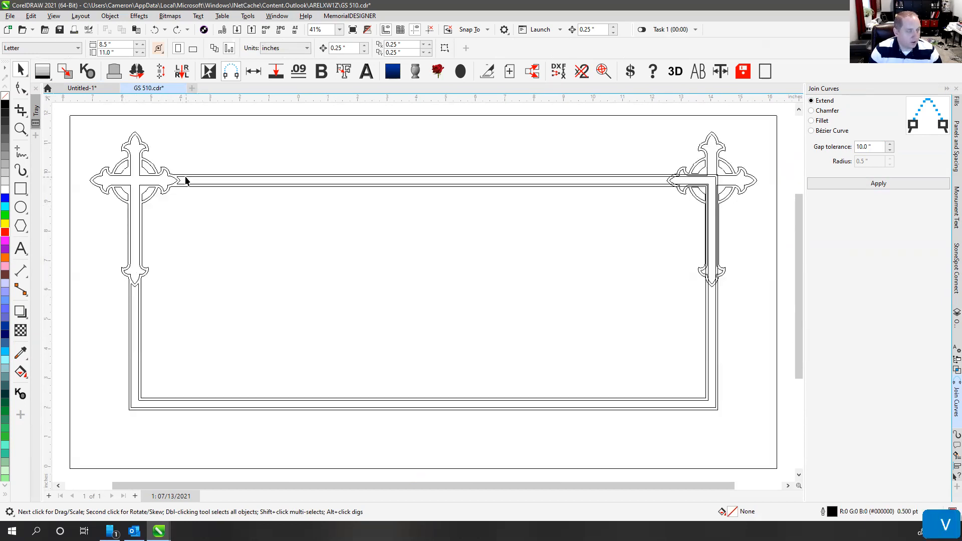
pyautogui.press('v')
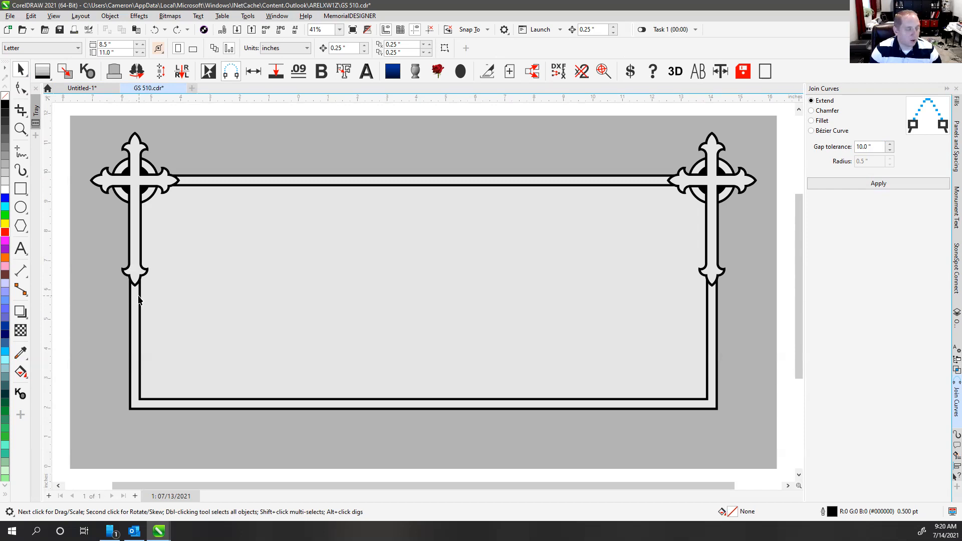
pyautogui.click(175, 111)
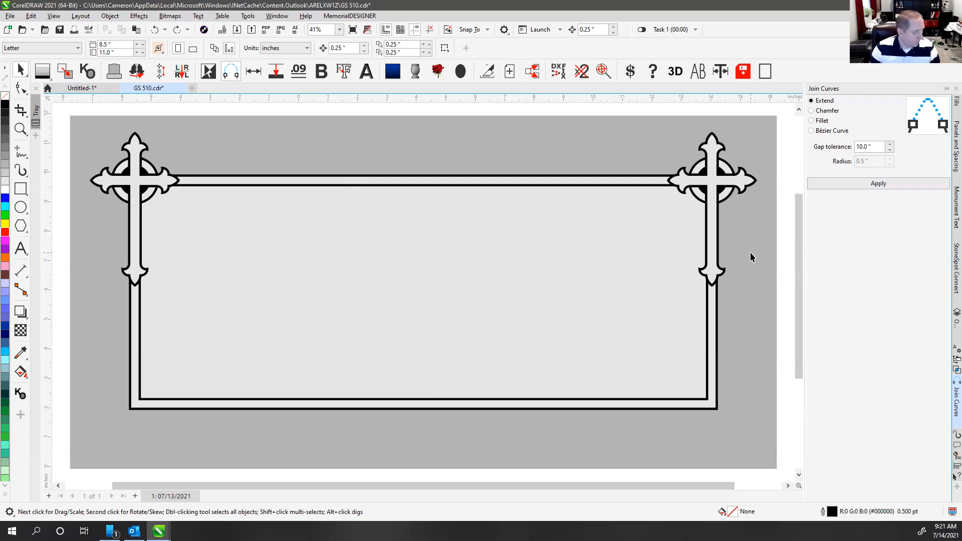
pyautogui.click(504, 118)
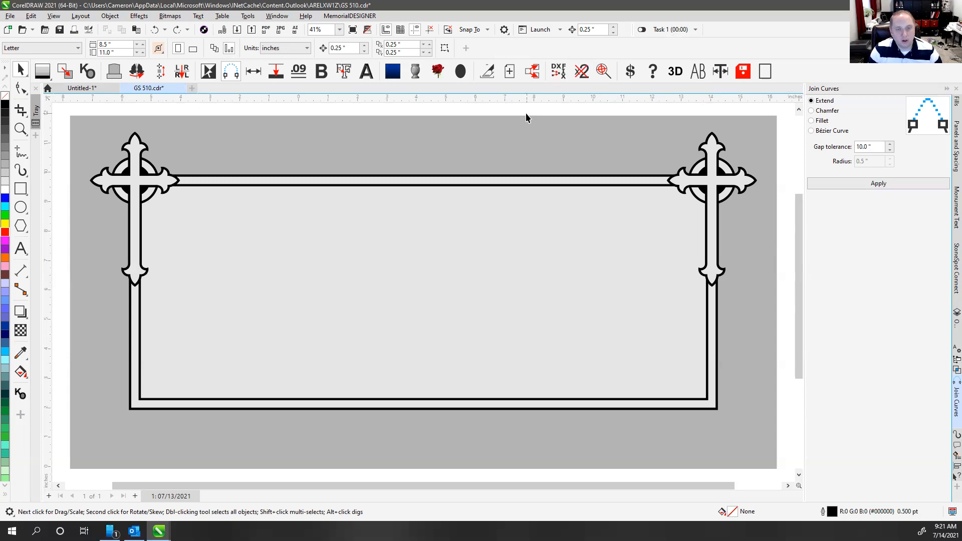
pyautogui.click(526, 114)
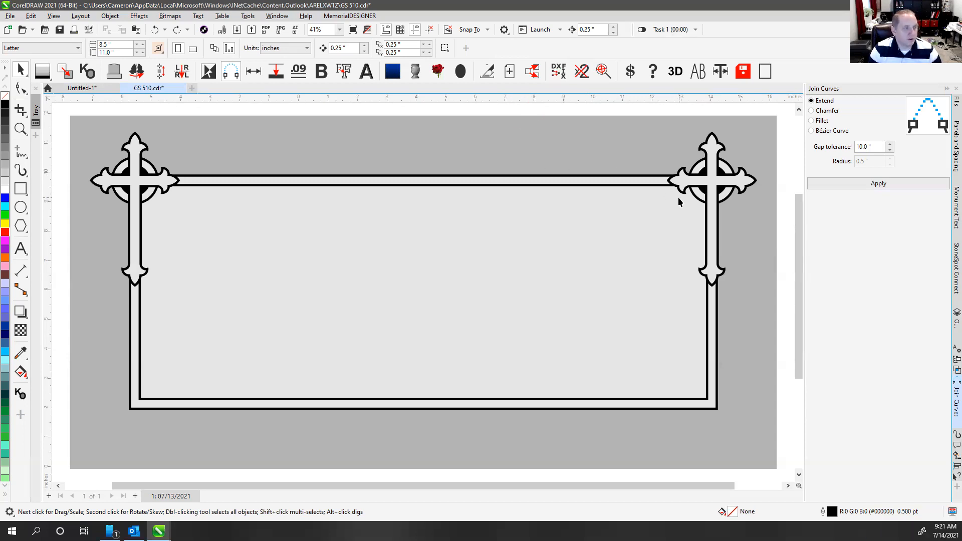
# Step: Move the left-hand cross's light cross shape and ring segments aside, off their black background
pyautogui.click(167, 186)
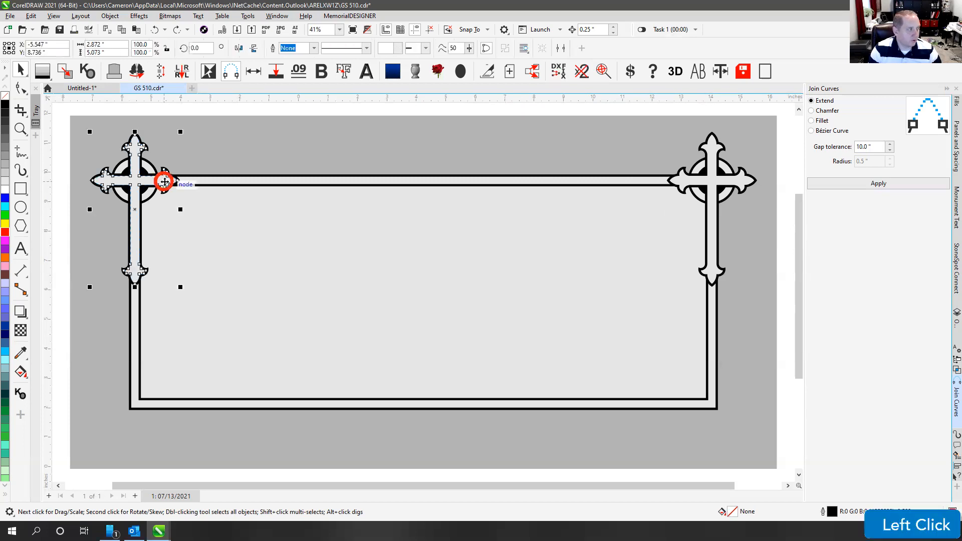
pyautogui.scroll(2, 166, 185)
pyautogui.scroll(-2, 423, 292)
pyautogui.click(455, 204)
pyautogui.moveTo(426, 286); pyautogui.dragTo(306, 277)
pyautogui.click(403, 286)
pyautogui.click(435, 194)
pyautogui.click(406, 269)
pyautogui.moveTo(410, 269); pyautogui.dragTo(317, 251)
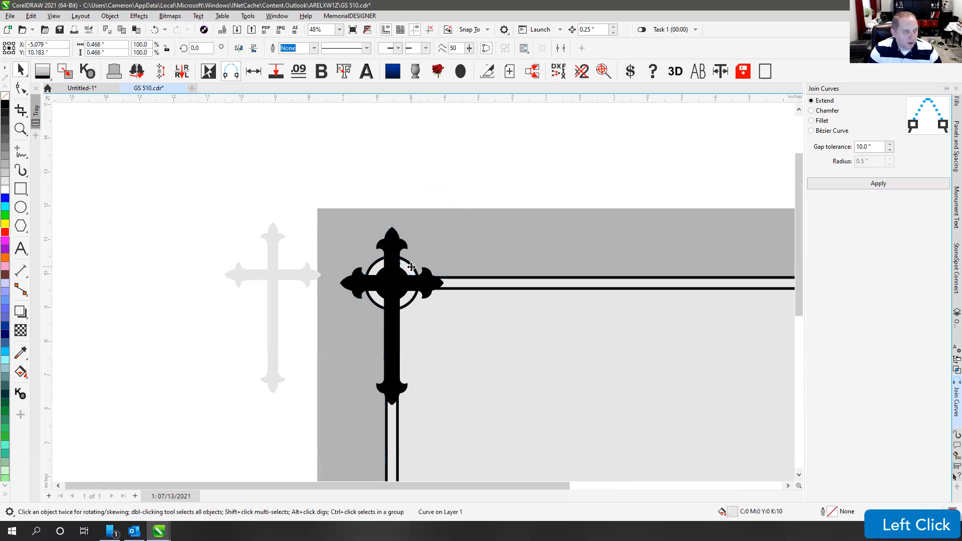
pyautogui.moveTo(376, 269); pyautogui.dragTo(349, 257)
pyautogui.moveTo(409, 299); pyautogui.dragTo(331, 298)
pyautogui.click(299, 331)
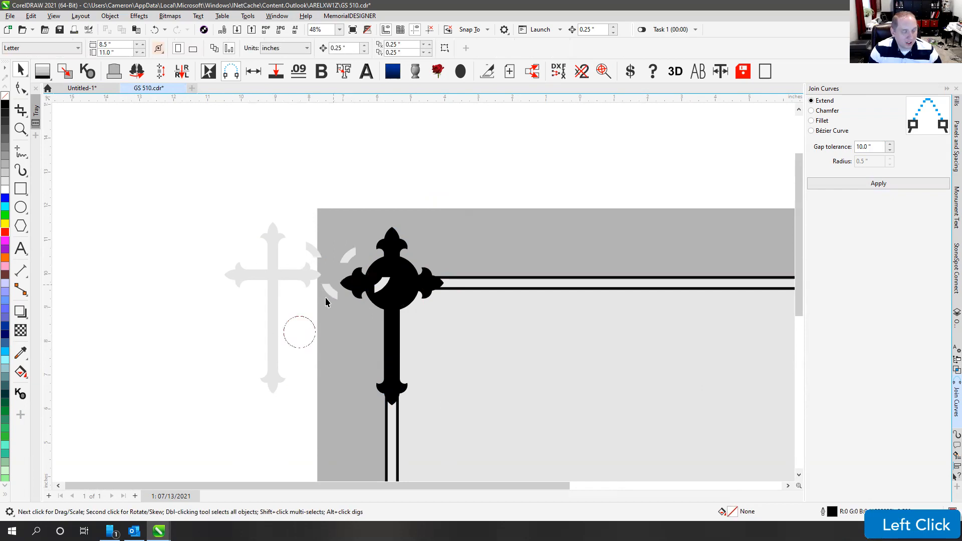
# Step: Undo the moves of the left-hand cross's light shape and ring segments, and deselect everything
pyautogui.hotkey('ctrl', 'z')
pyautogui.hotkey('ctrl', 'z')
pyautogui.hotkey('ctrl', 'z')
pyautogui.hotkey('ctrl', 'z')
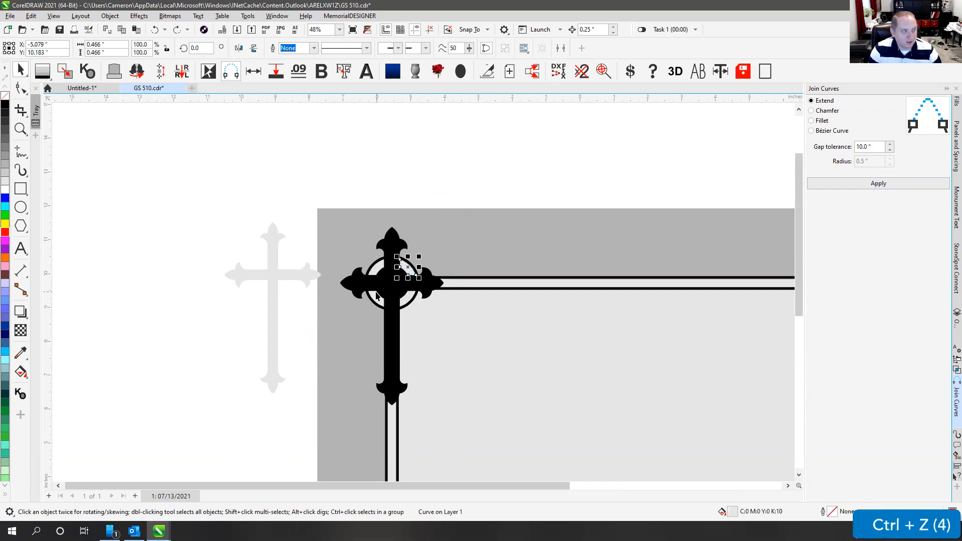
pyautogui.hotkey('ctrl', 'z')
pyautogui.click(447, 186)
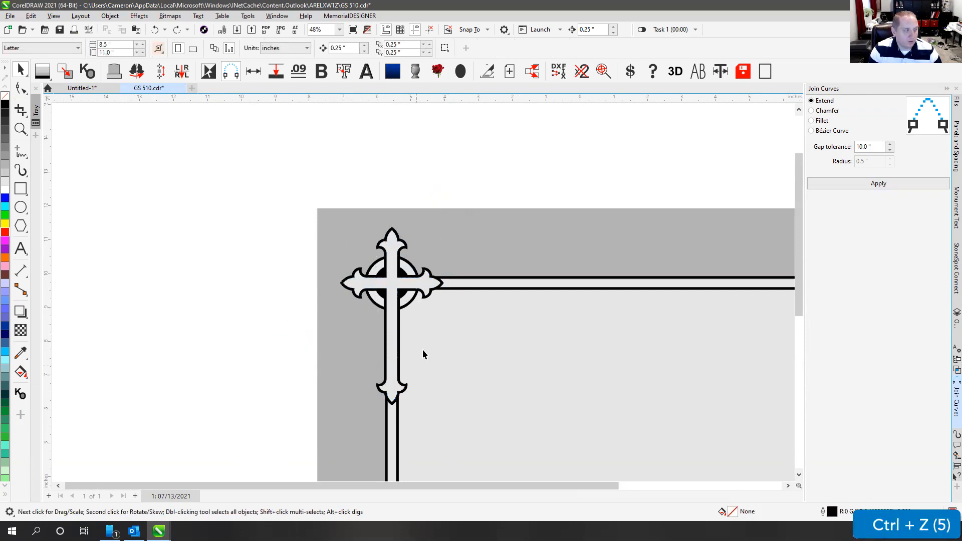
# Step: Select the light bar curve beside the left-hand cross, try moving it slightly upward, and undo the move
pyautogui.click(451, 287)
pyautogui.scroll(4, 446, 289)
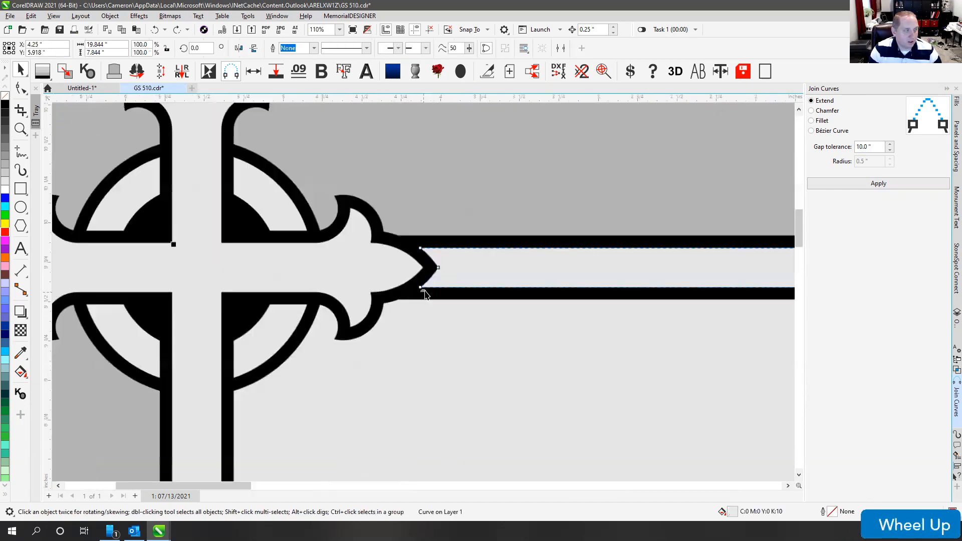
pyautogui.moveTo(451, 272); pyautogui.dragTo(460, 228)
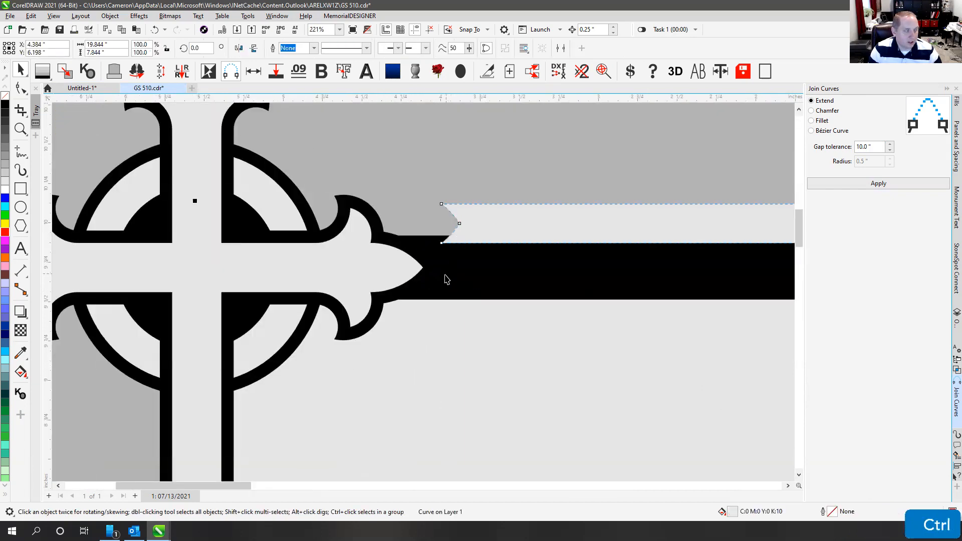
pyautogui.hotkey('ctrl', 'z')
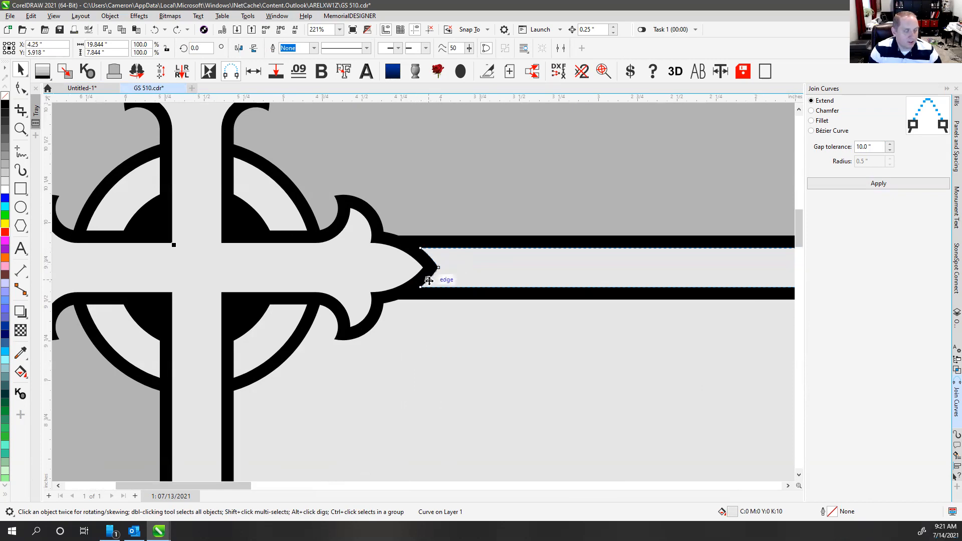
# Step: Break the light bar curve at its upper and lower corner nodes beside the left-hand cross's pointed right tip
pyautogui.scroll(4, 444, 274)
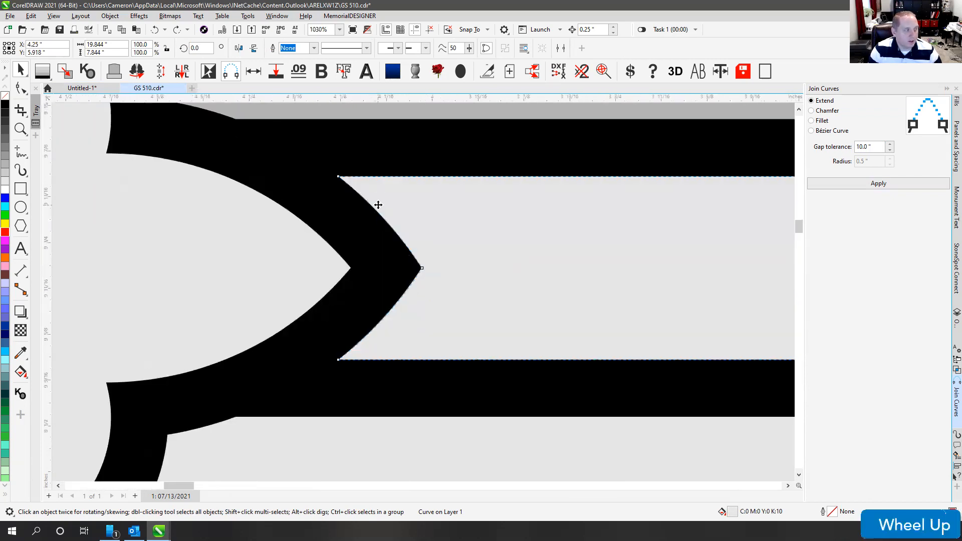
pyautogui.click(20, 89)
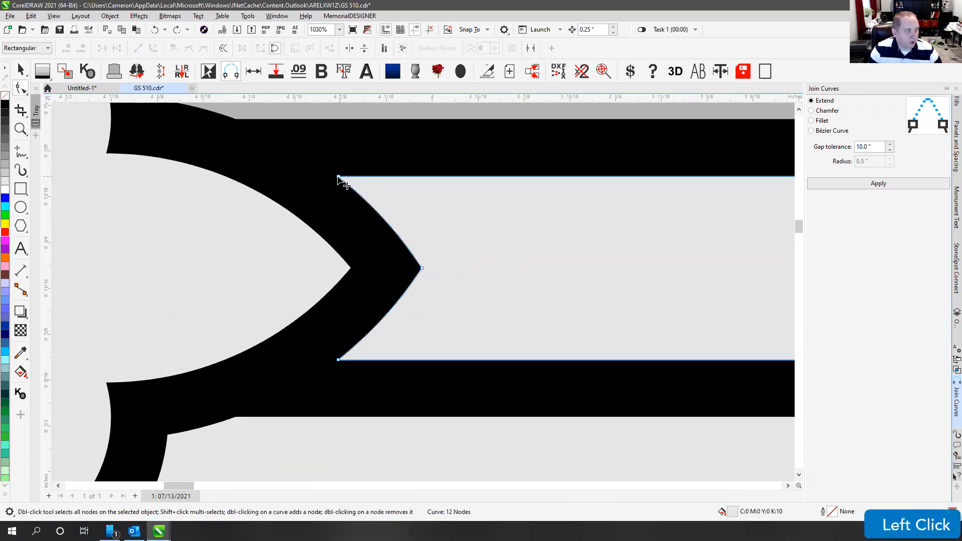
pyautogui.rightClick(338, 178)
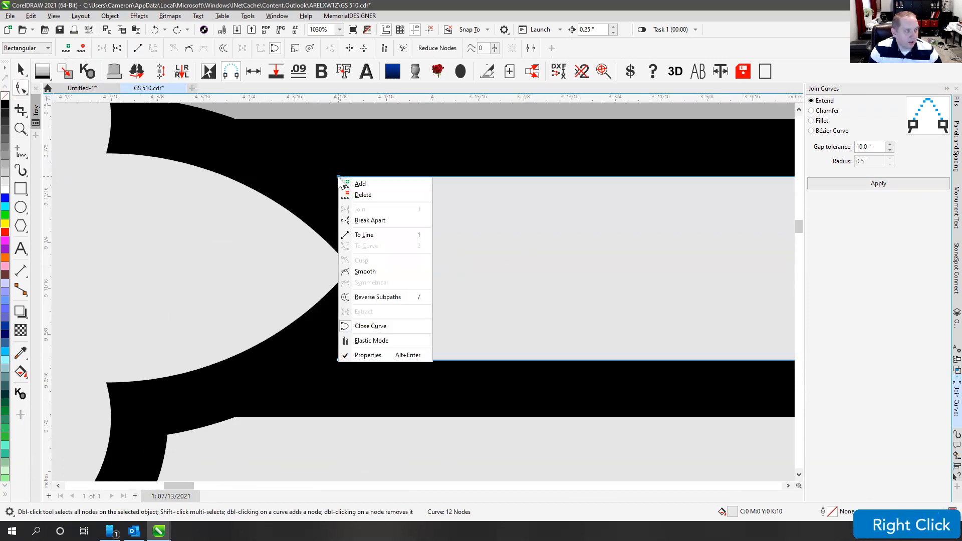
pyautogui.click(371, 223)
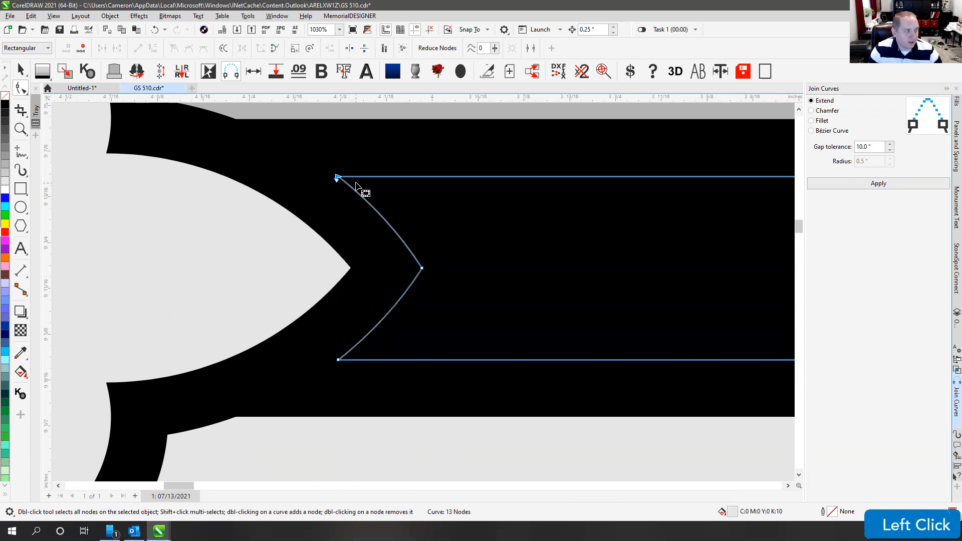
pyautogui.click(338, 360)
pyautogui.rightClick(338, 360)
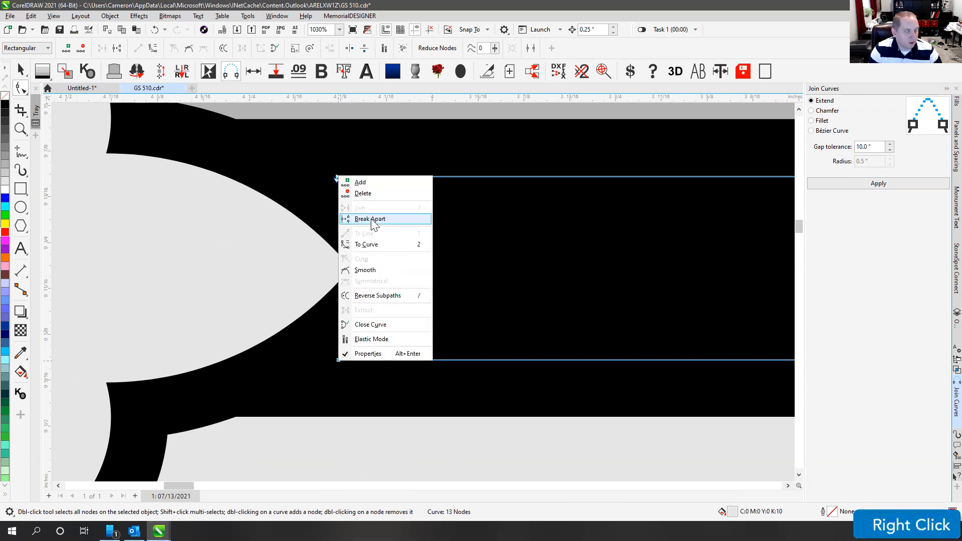
pyautogui.click(371, 223)
pyautogui.click(21, 70)
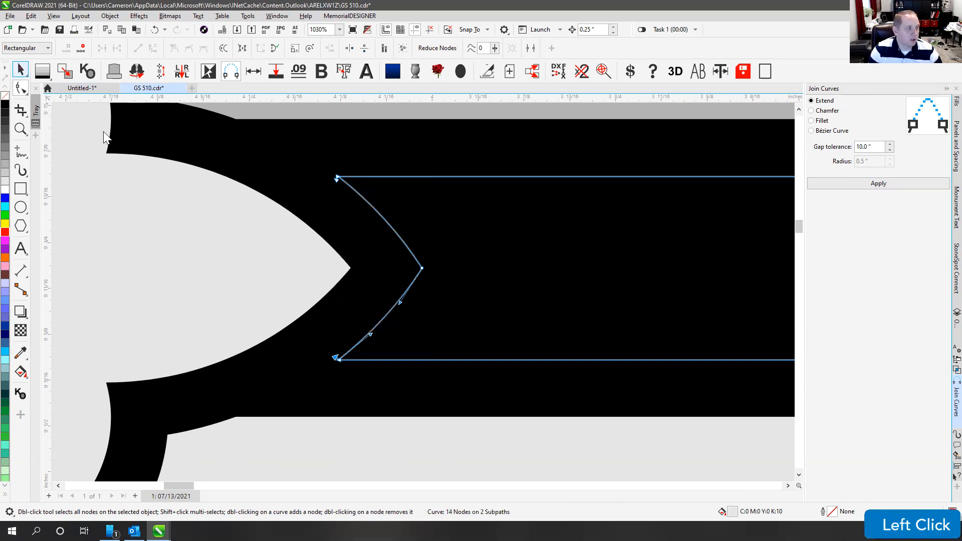
# Step: Show the drawing in wireframe and break the split light bar curve apart into separate curves
pyautogui.click(385, 199)
pyautogui.click(378, 212)
pyautogui.press('v')
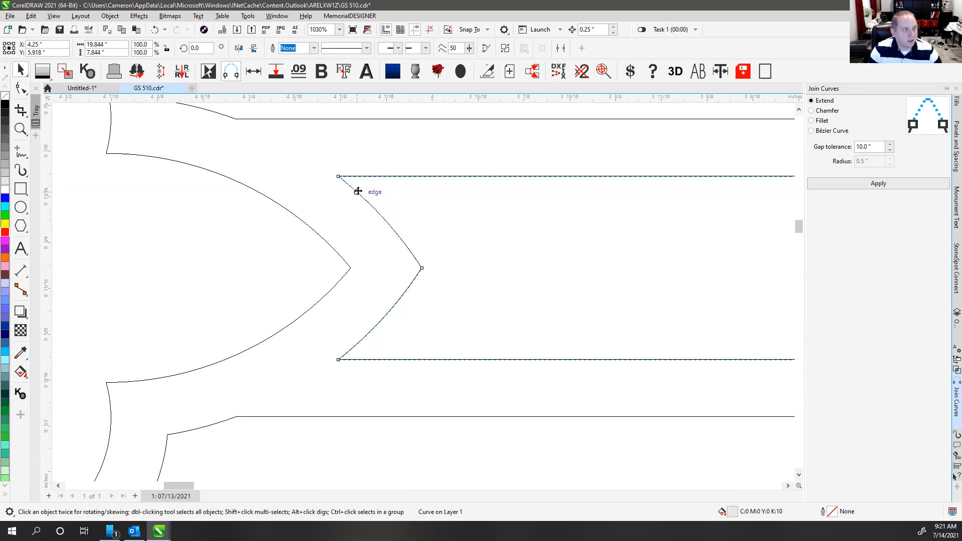
pyautogui.click(506, 48)
pyautogui.click(363, 200)
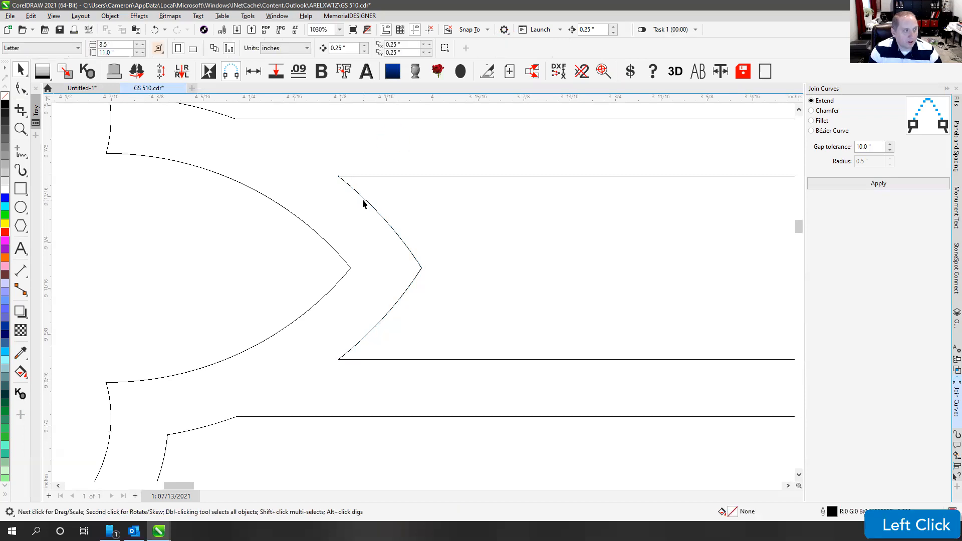
# Step: Try moving the pointed end curve sideways off the light bar toward the cross, and undo the move
pyautogui.moveTo(372, 206); pyautogui.dragTo(257, 206)
pyautogui.click(350, 177)
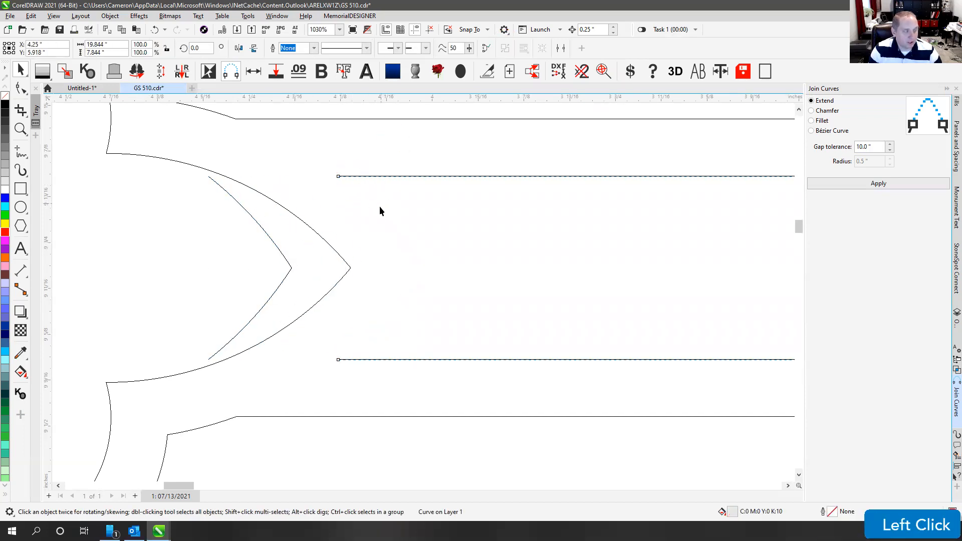
pyautogui.hotkey('ctrl', 'z')
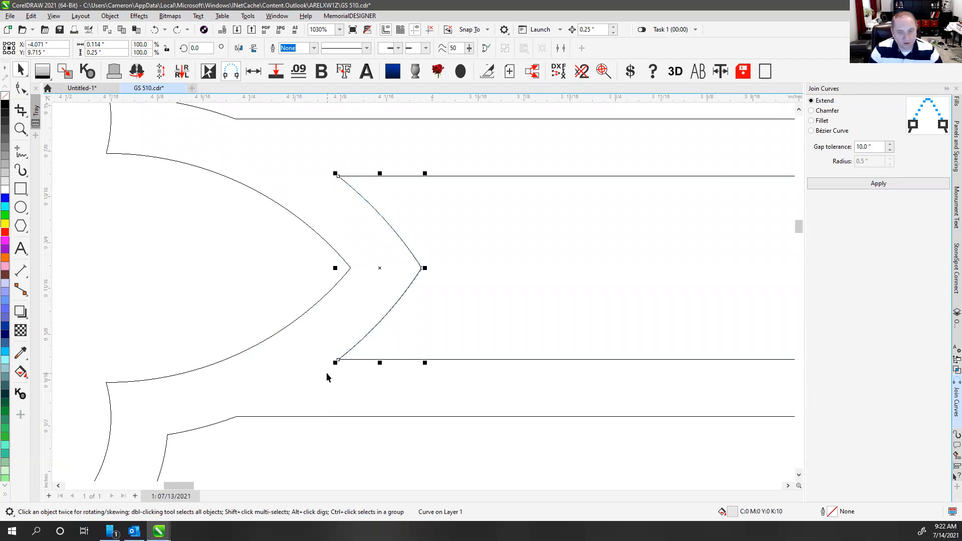
pyautogui.keyDown('ctrl'); pyautogui.click(412, 258); pyautogui.keyUp('ctrl')
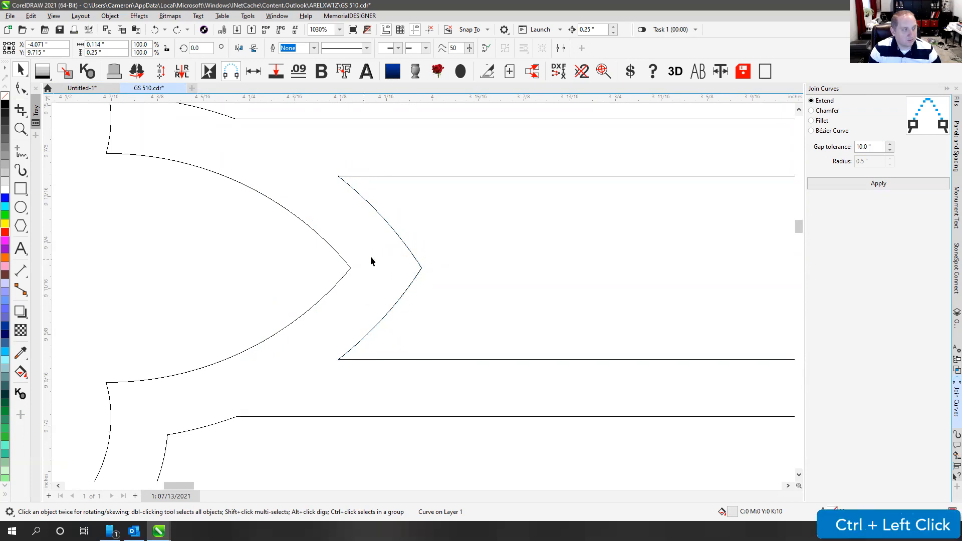
pyautogui.click(397, 240)
pyautogui.moveTo(397, 240); pyautogui.dragTo(298, 245)
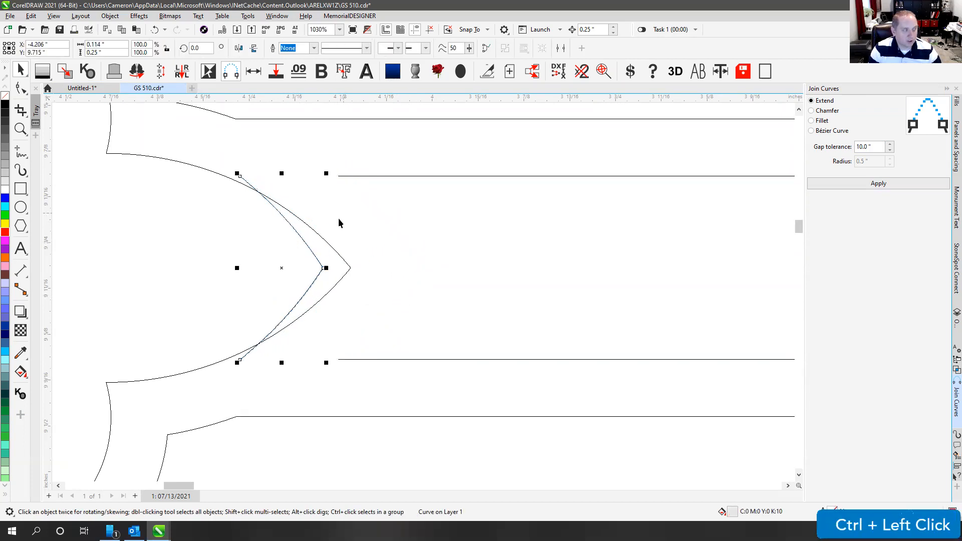
pyautogui.scroll(-2, 422, 290)
pyautogui.hotkey('ctrl', 'z')
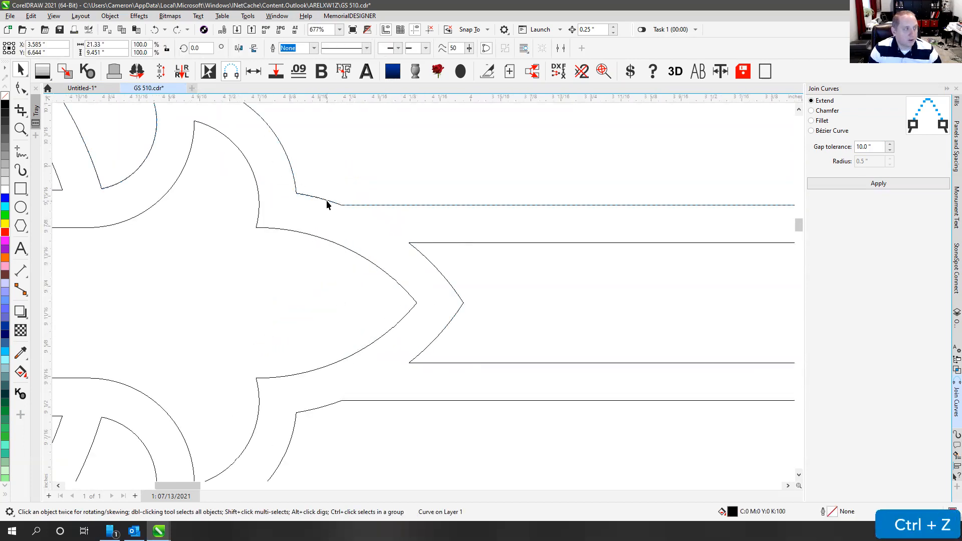
# Step: Break the outer black border curve at the upper node where the cross's right arm meets the straight border line
pyautogui.click(327, 201)
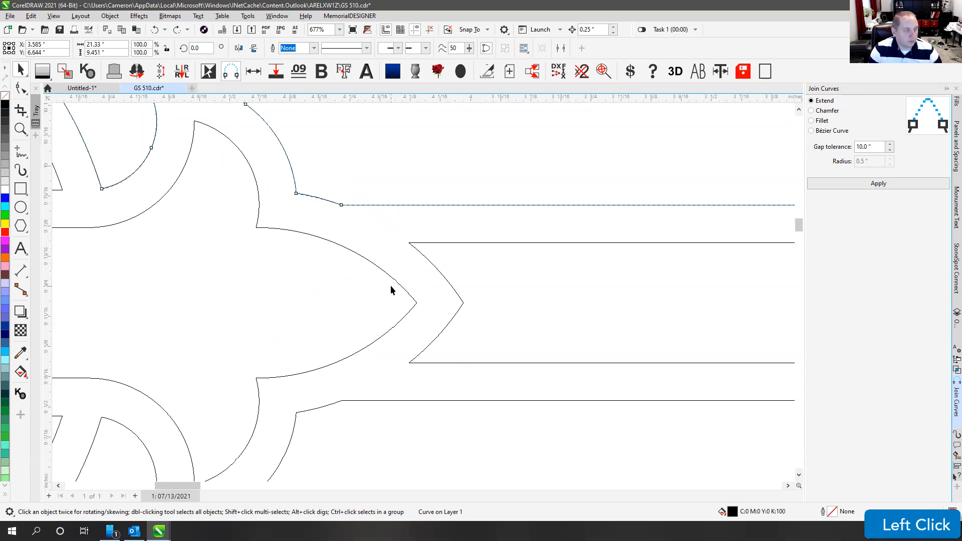
pyautogui.scroll(-2, 391, 287)
pyautogui.press('F10')
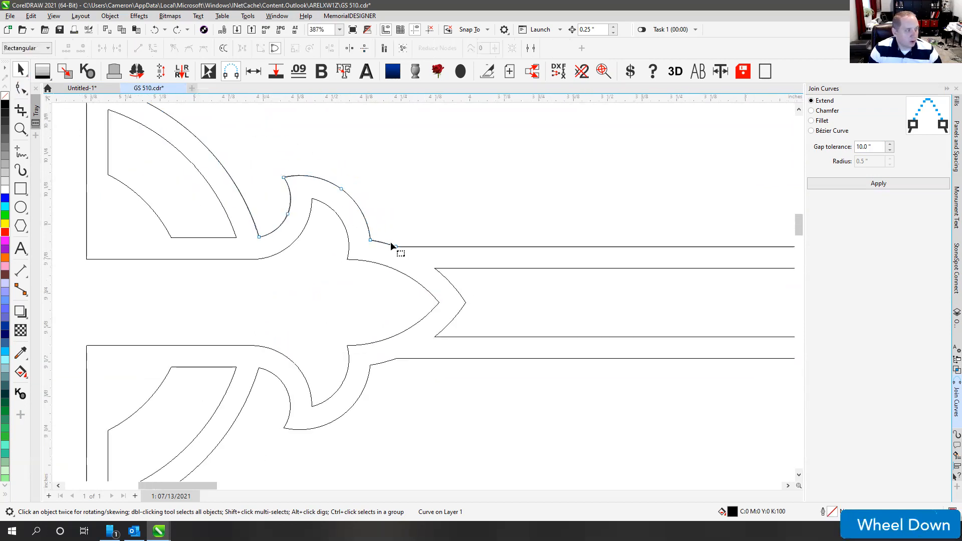
pyautogui.click(396, 247)
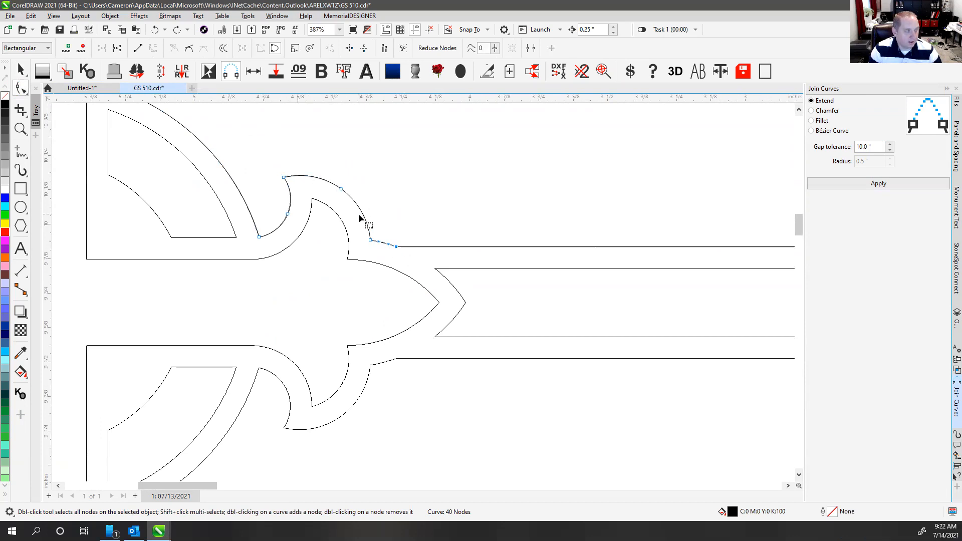
pyautogui.rightClick(398, 250)
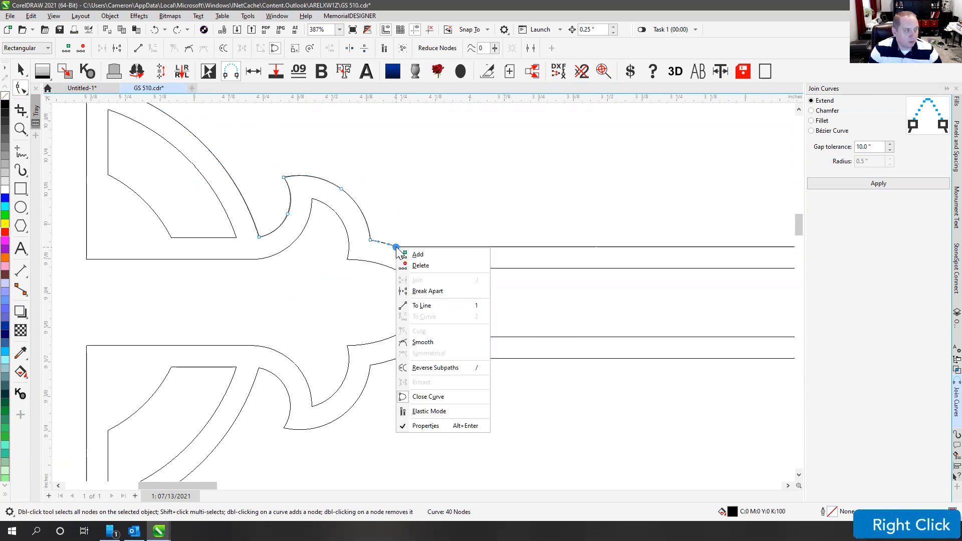
pyautogui.click(425, 291)
# Step: Break the inner panel curve at the lower node where the cross's right arm meets the straight panel line
pyautogui.click(397, 361)
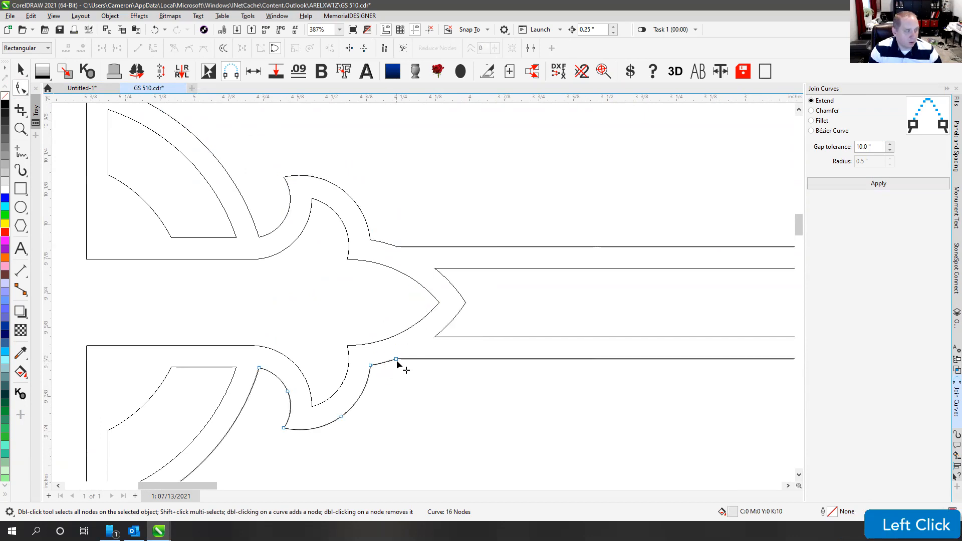
pyautogui.click(396, 359)
pyautogui.rightClick(395, 359)
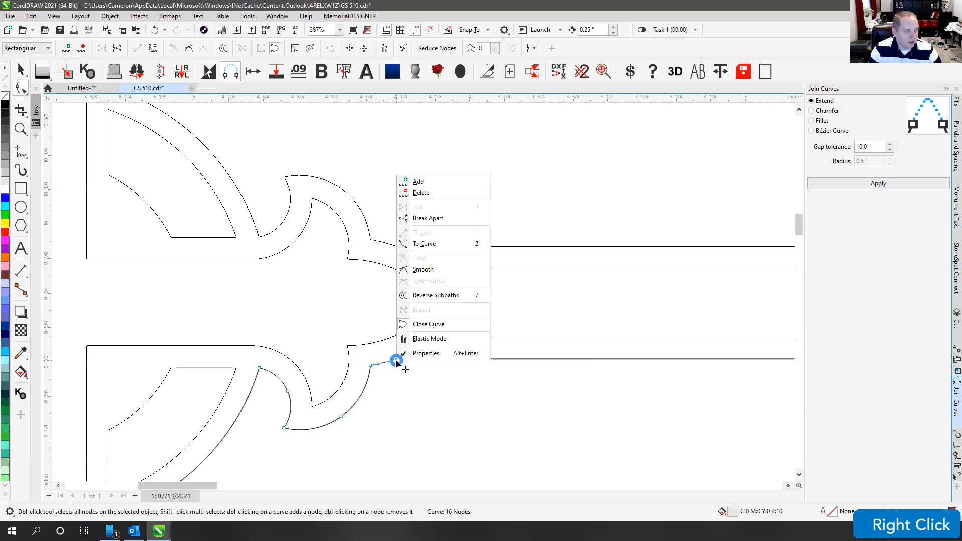
pyautogui.click(434, 223)
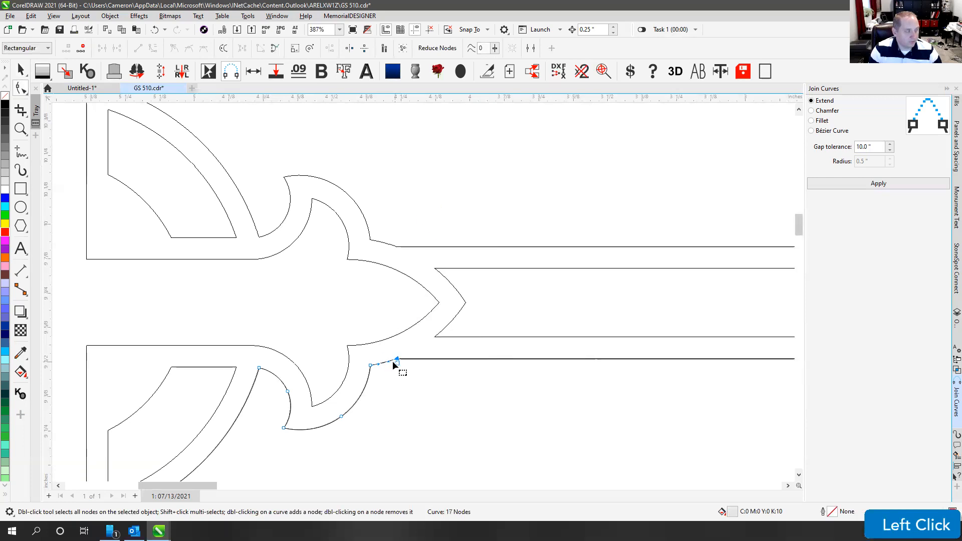
# Step: Break the inner panel curve at the node where the right side of the cross's foot meets the vertical line
pyautogui.scroll(-5, 369, 377)
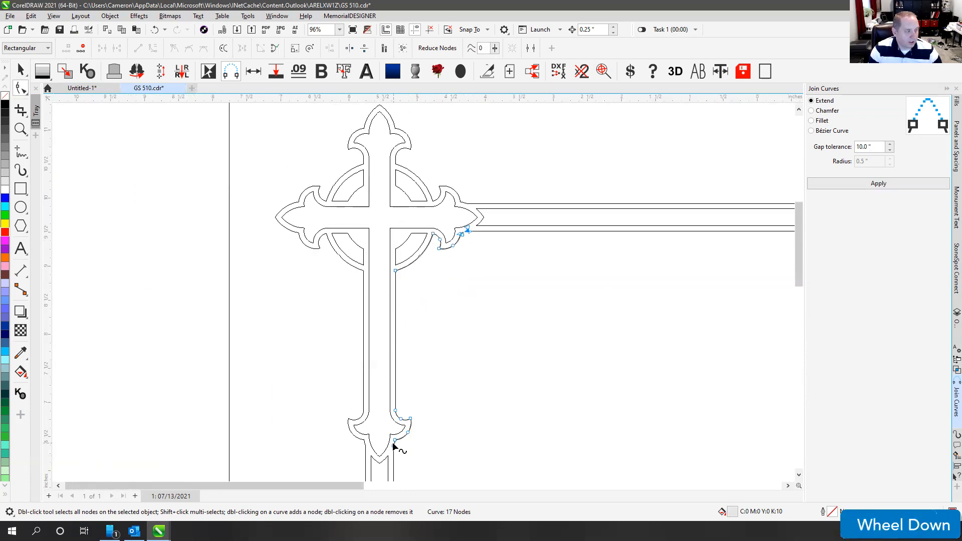
pyautogui.scroll(6, 423, 290)
pyautogui.click(431, 267)
pyautogui.rightClick(431, 268)
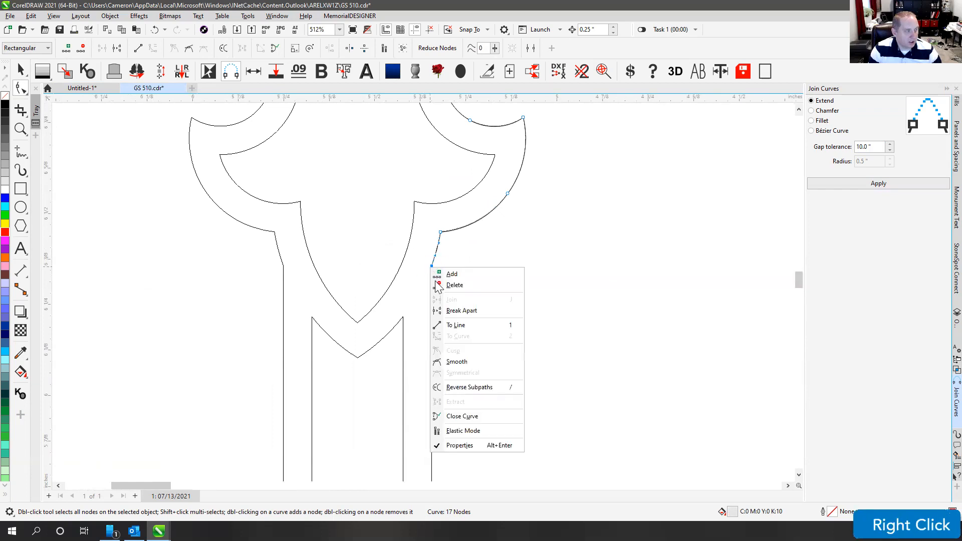
pyautogui.click(468, 312)
# Step: Break the outer border curve at the node where the left side of the cross's foot meets the vertical line
pyautogui.click(283, 270)
pyautogui.rightClick(283, 266)
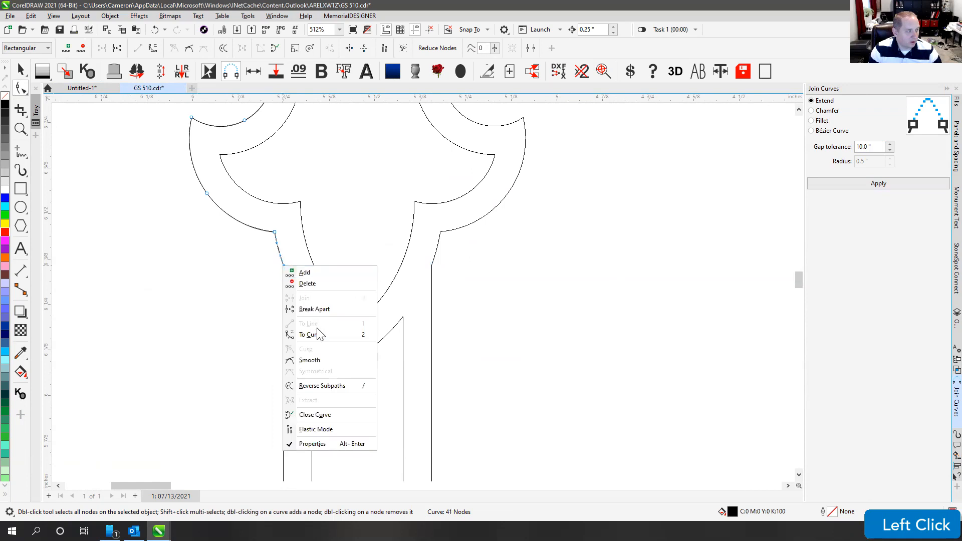
pyautogui.click(306, 309)
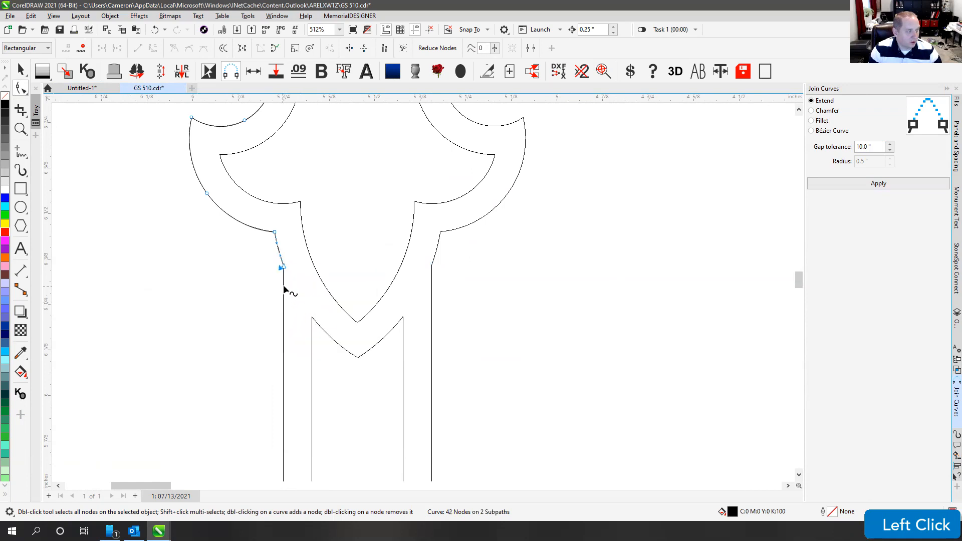
# Step: Break the vertical light bar curve at both corner nodes of its pointed end below the cross's foot
pyautogui.click(313, 326)
pyautogui.rightClick(311, 318)
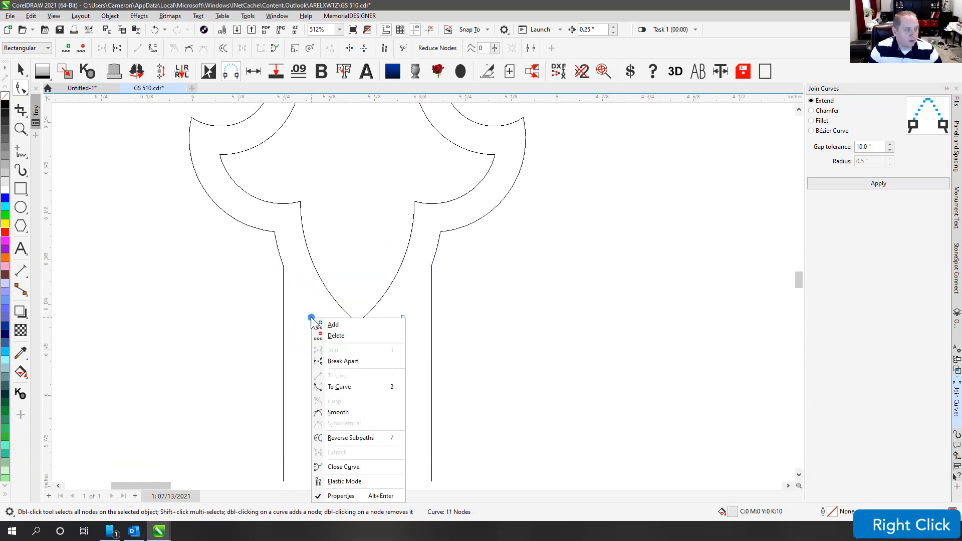
pyautogui.click(328, 361)
pyautogui.click(404, 317)
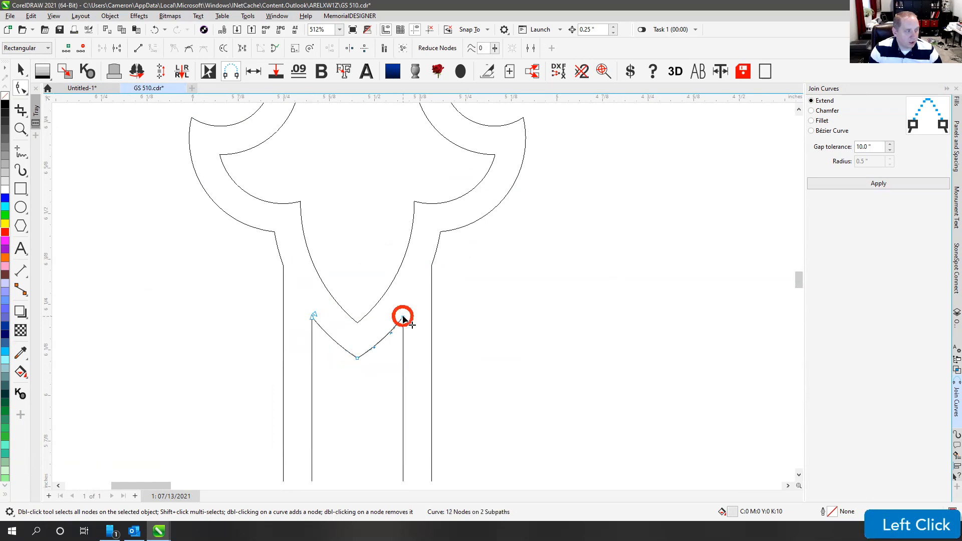
pyautogui.rightClick(403, 318)
pyautogui.click(436, 357)
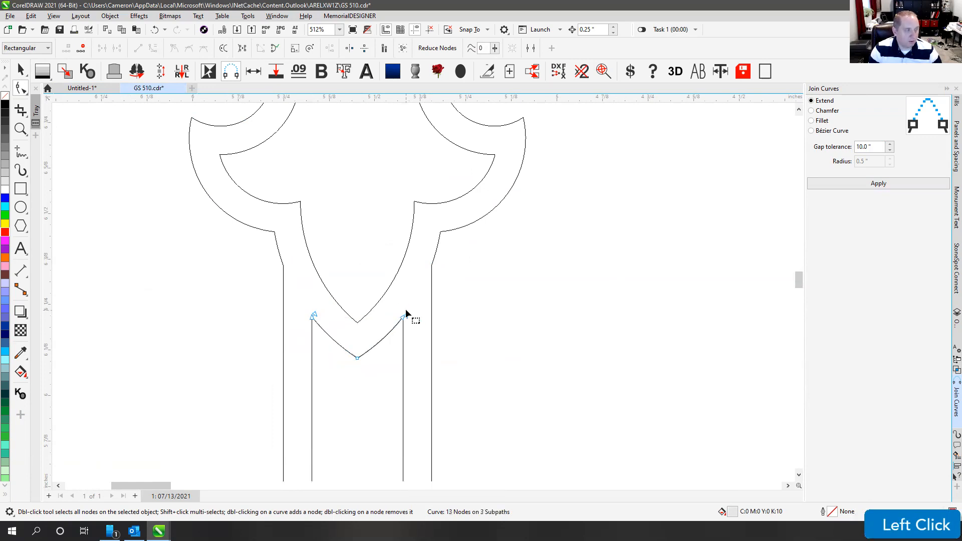
pyautogui.click(430, 288)
pyautogui.click(394, 328)
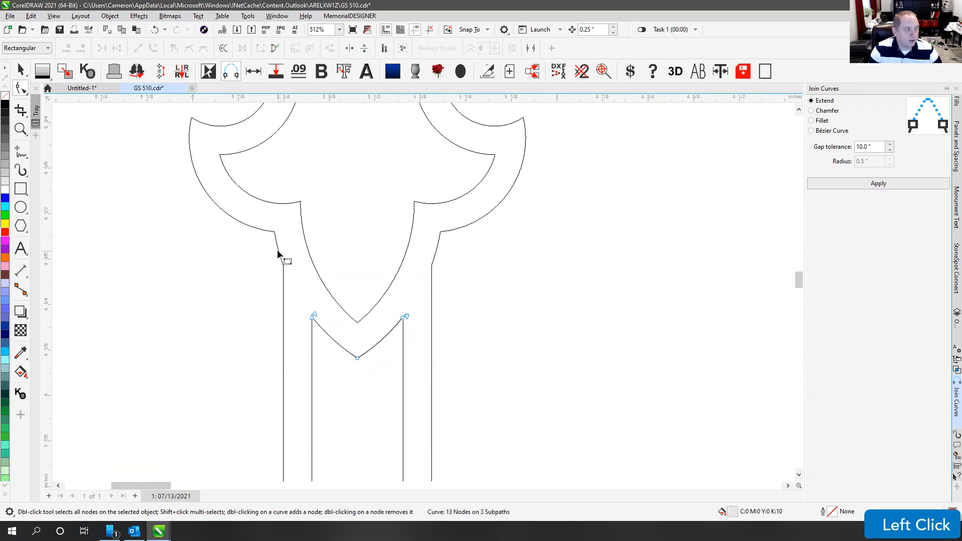
# Step: Draw a 19.187 × 7.187 inch rectangle over the inner panel, from its lower-left corner to its upper-right corner
pyautogui.scroll(-2, 422, 294)
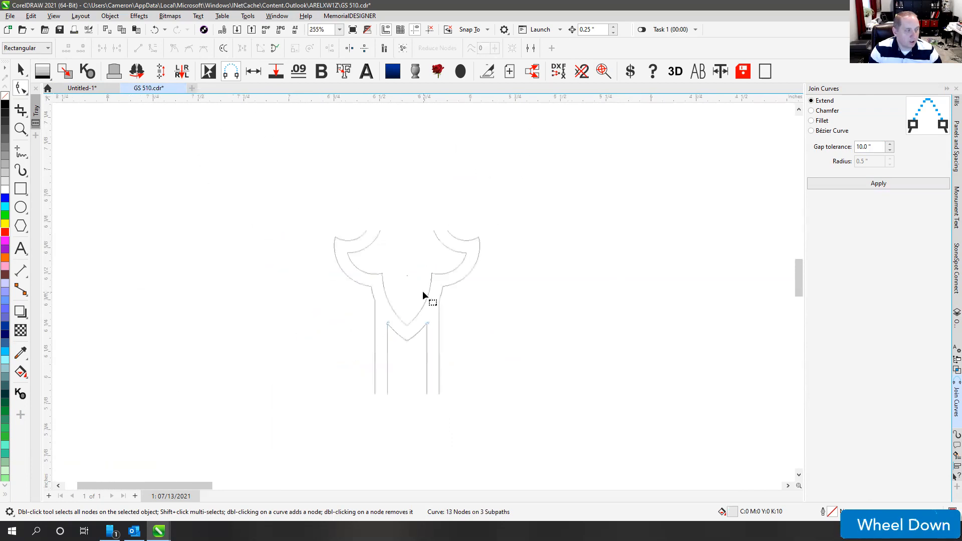
pyautogui.scroll(-3, 422, 295)
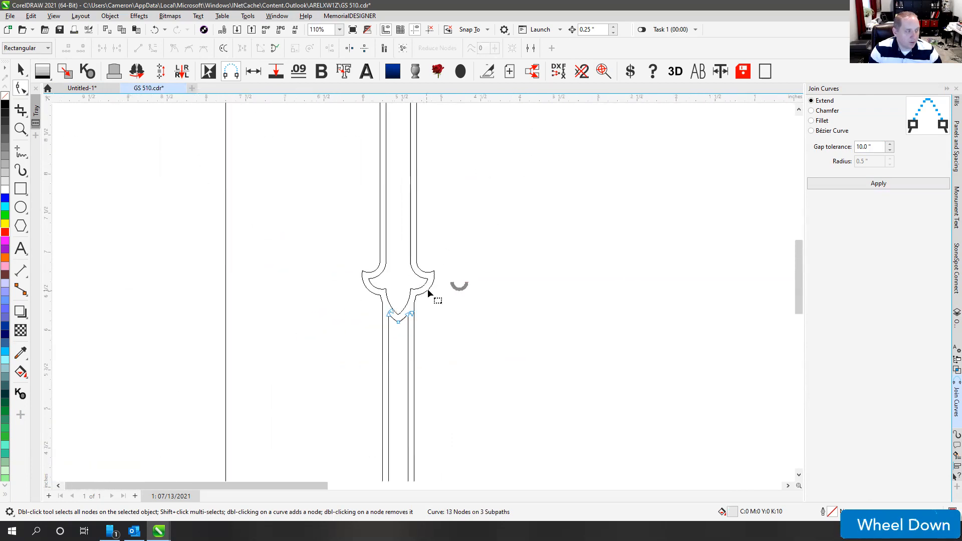
pyautogui.click(17, 191)
pyautogui.moveTo(393, 440); pyautogui.dragTo(715, 193)
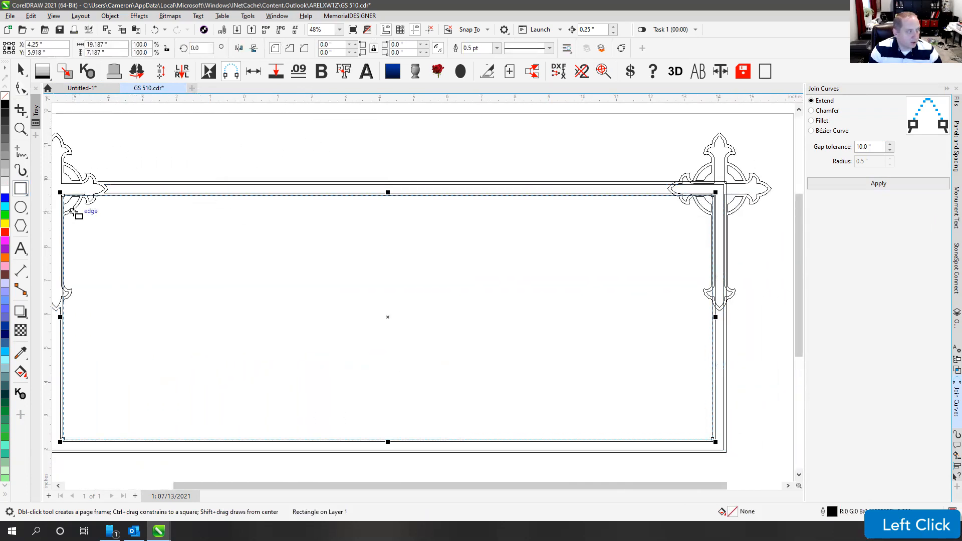
# Step: Delete the outer border's vertical segment and both vertical light bar segments below the left-hand cross's foot
pyautogui.scroll(-2, 416, 295)
pyautogui.scroll(4, 427, 290)
pyautogui.scroll(-1, 435, 367)
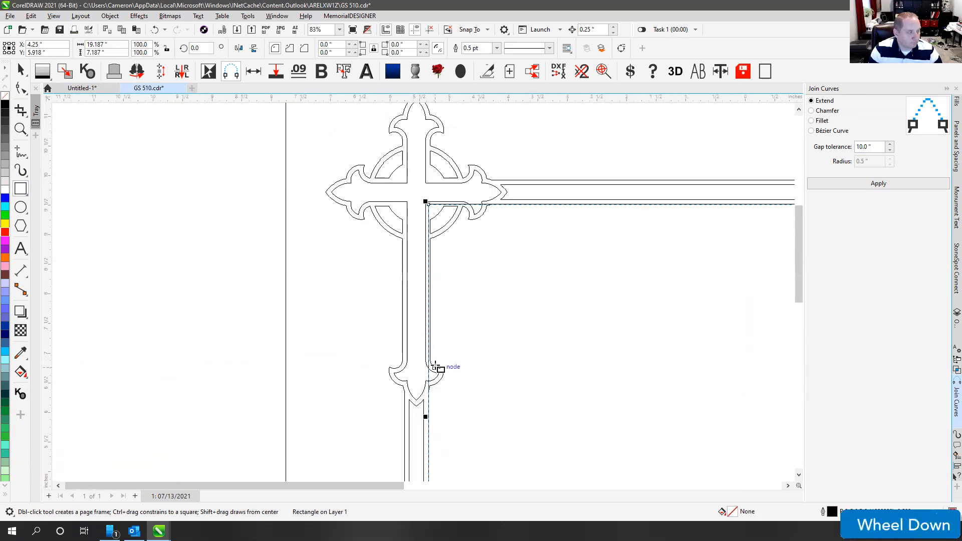
pyautogui.scroll(2, 426, 401)
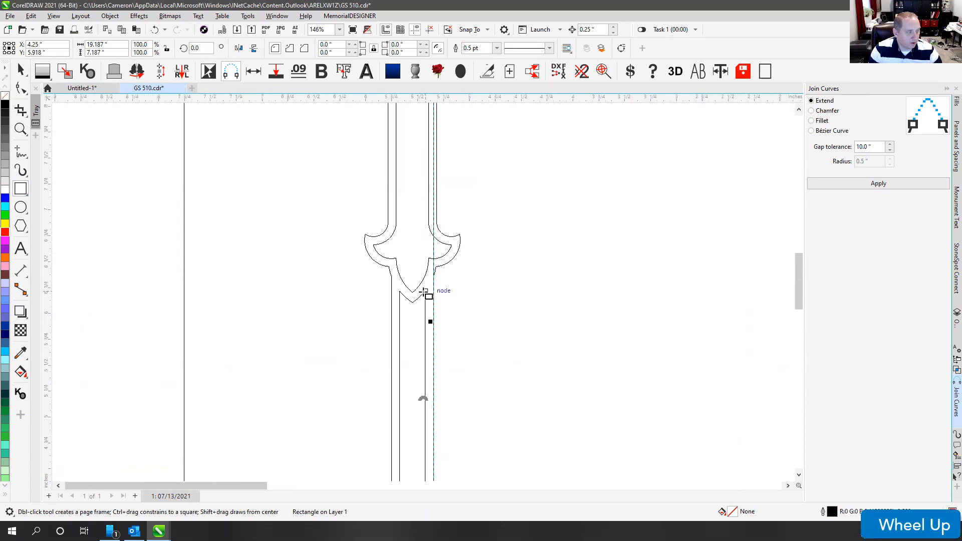
pyautogui.scroll(1, 425, 294)
pyautogui.click(20, 88)
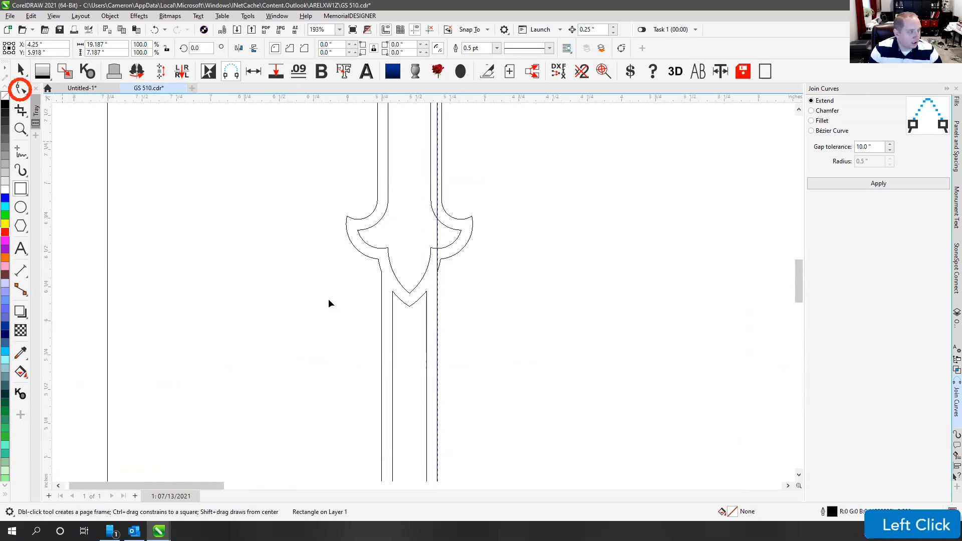
pyautogui.click(380, 346)
pyautogui.click(382, 345)
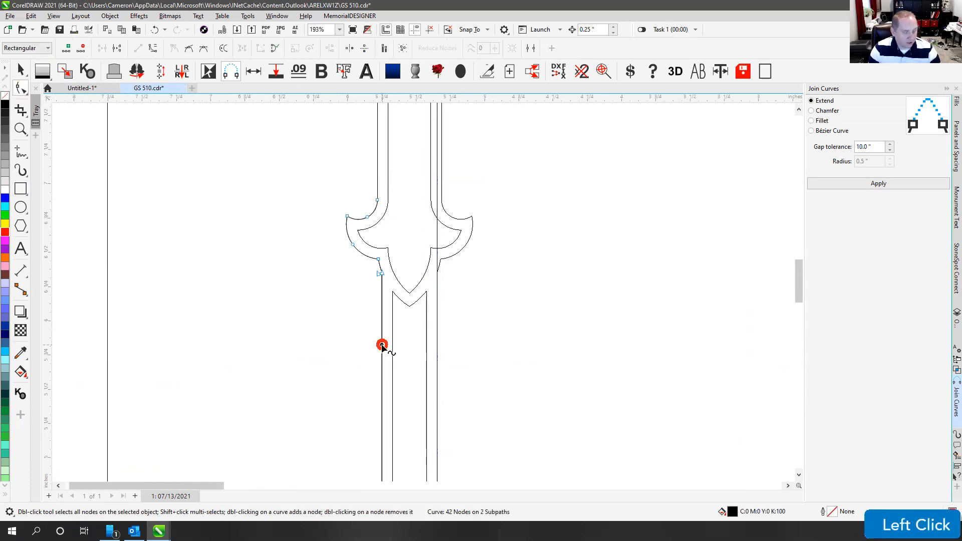
pyautogui.press('Delete')
pyautogui.click(393, 346)
pyautogui.press('Delete')
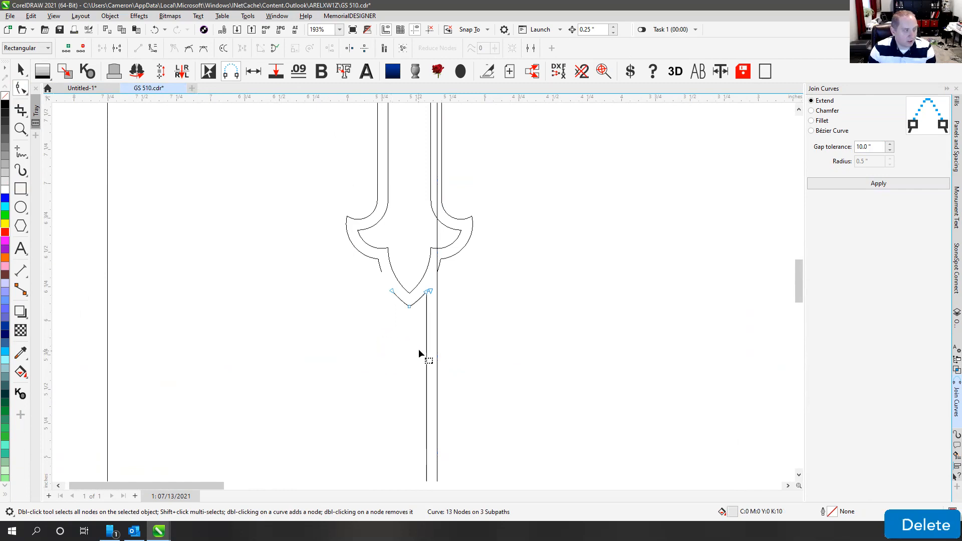
pyautogui.click(427, 349)
pyautogui.press('Delete')
# Step: Delete the inner panel curve's vertical segment below the left-hand cross's foot, keeping the new rectangle
pyautogui.click(437, 339)
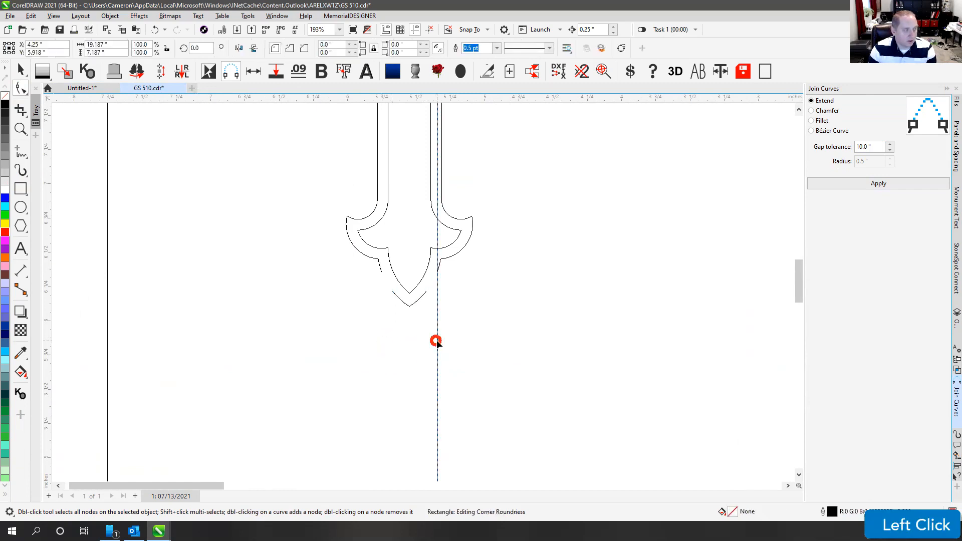
pyautogui.click(441, 260)
pyautogui.click(438, 315)
pyautogui.press('Delete')
pyautogui.scroll(-4, 441, 301)
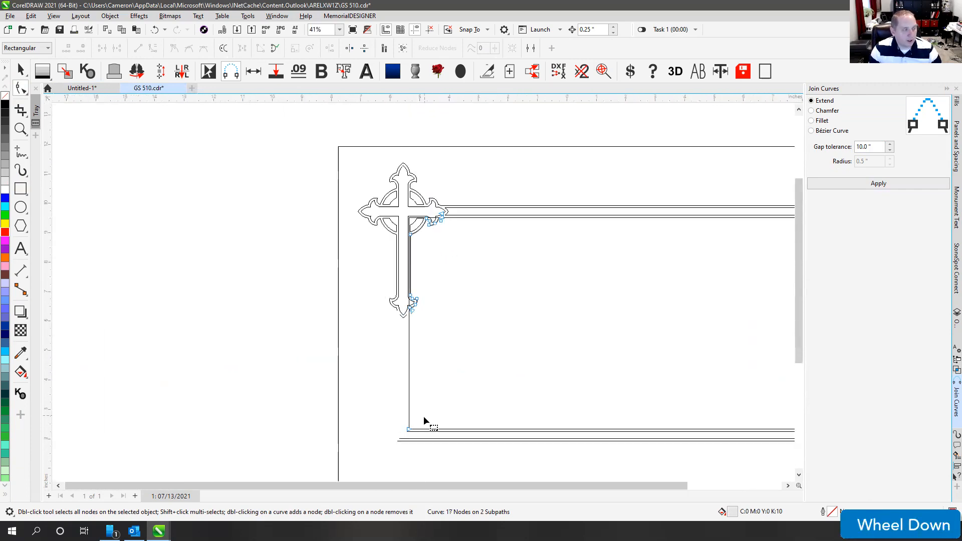
# Step: Try to clear the bottom and side frame lines by deleting their nodes from the curves attached to the crosses
pyautogui.scroll(-2, 422, 291)
pyautogui.moveTo(350, 274); pyautogui.dragTo(681, 331)
pyautogui.press('Delete')
pyautogui.click(411, 300)
pyautogui.press('Delete')
pyautogui.click(378, 301)
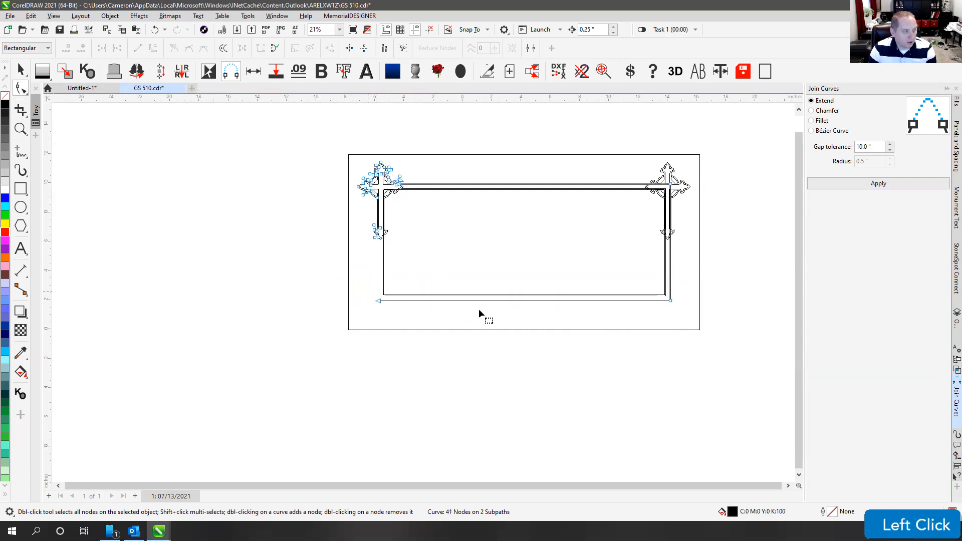
pyautogui.press('Delete')
pyautogui.click(669, 295)
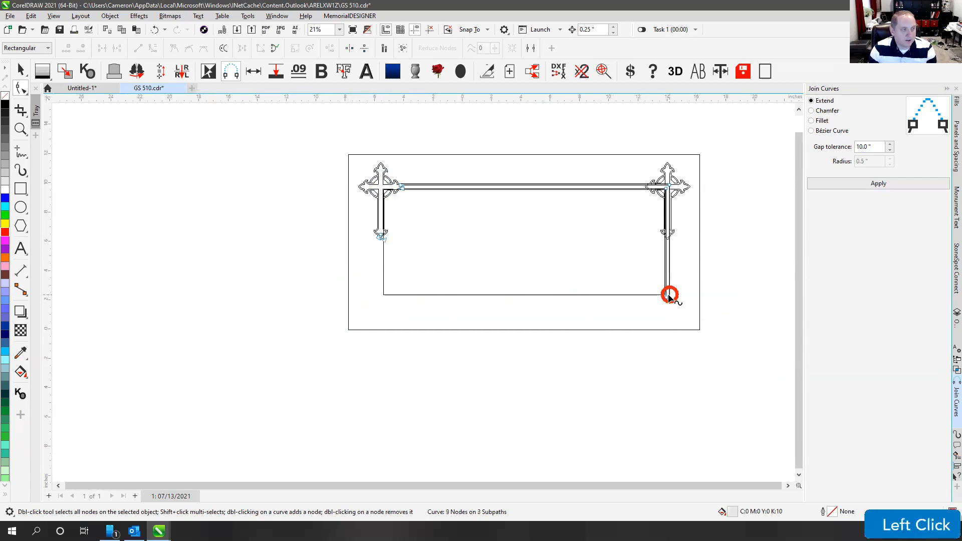
pyautogui.press('Delete')
pyautogui.scroll(1, 422, 290)
pyautogui.scroll(3, 422, 291)
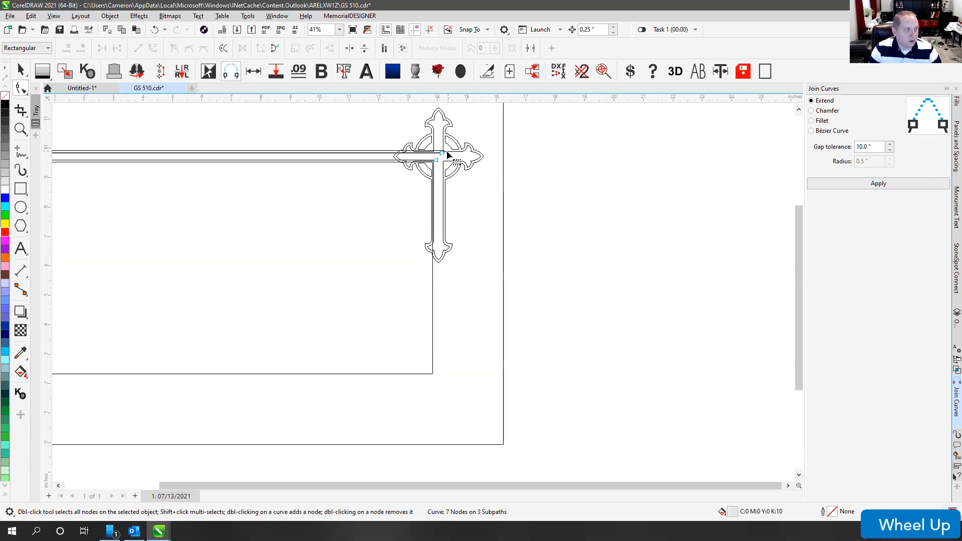
pyautogui.click(20, 70)
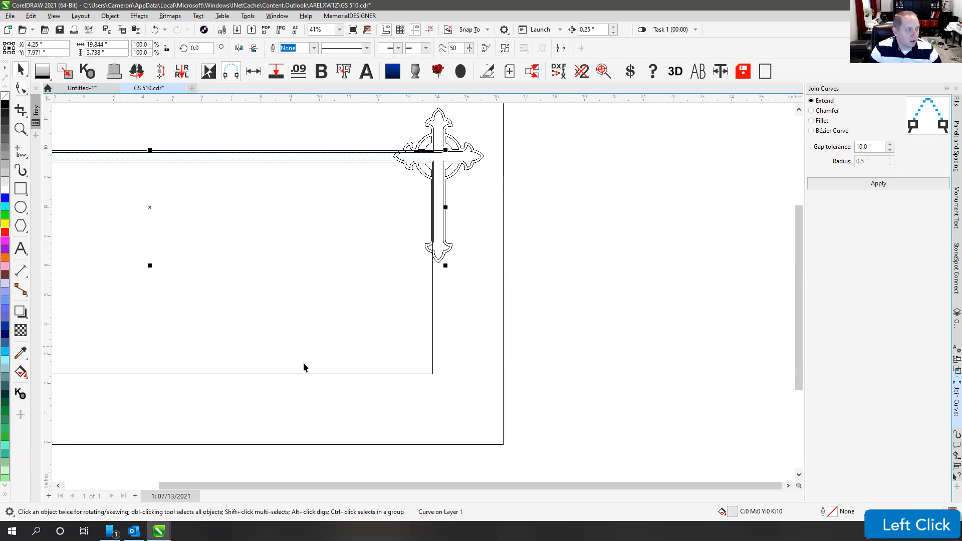
pyautogui.click(314, 373)
pyautogui.scroll(-3, 423, 291)
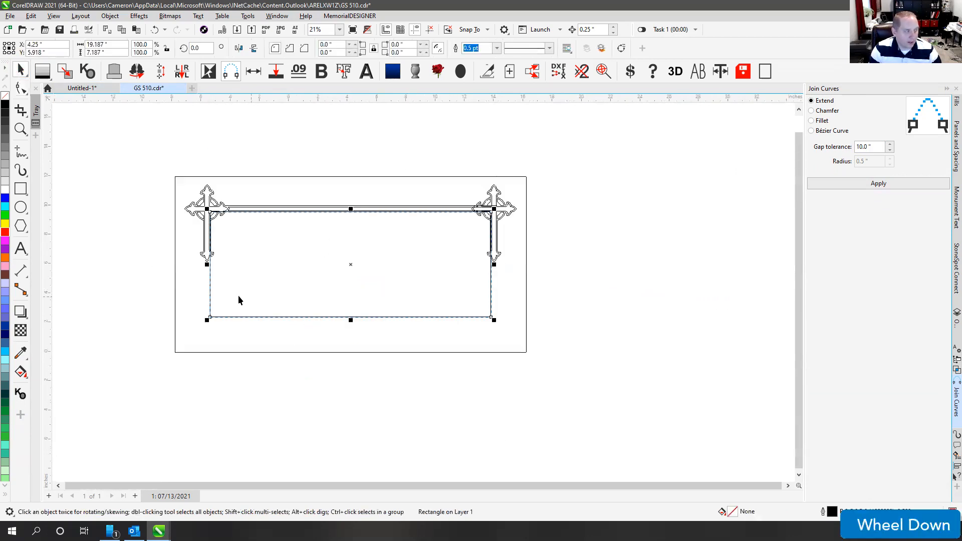
pyautogui.scroll(3, 422, 291)
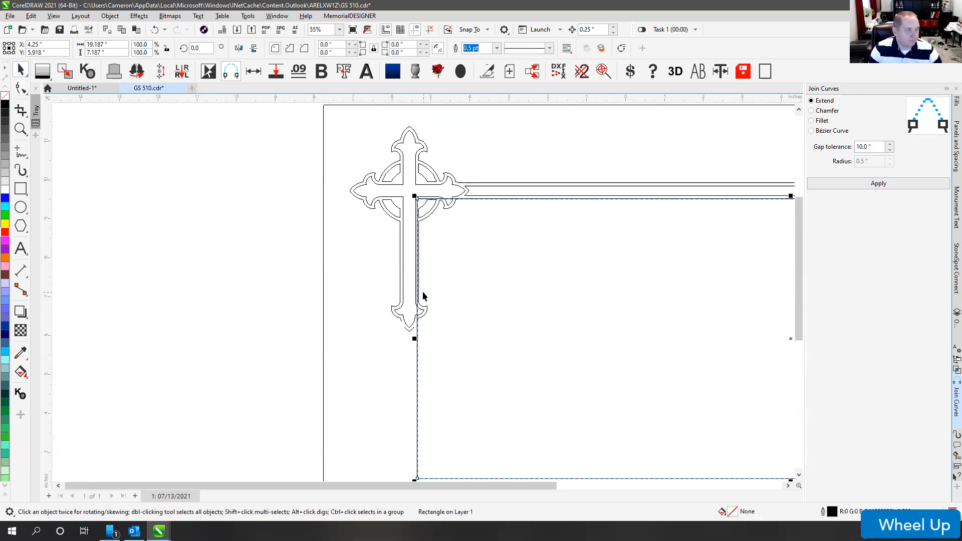
# Step: Undo the node deletions step by step to restore the double frame lines below and between the crosses
pyautogui.hotkey('ctrl', 'z')
pyautogui.hotkey('ctrl', 'z')
pyautogui.hotkey('ctrl', 'z')
pyautogui.hotkey('ctrl', 'z')
pyautogui.hotkey('ctrl', 'z')
pyautogui.hotkey('ctrl', 'z')
pyautogui.hotkey('ctrl', 'z')
pyautogui.hotkey('ctrl', 'z')
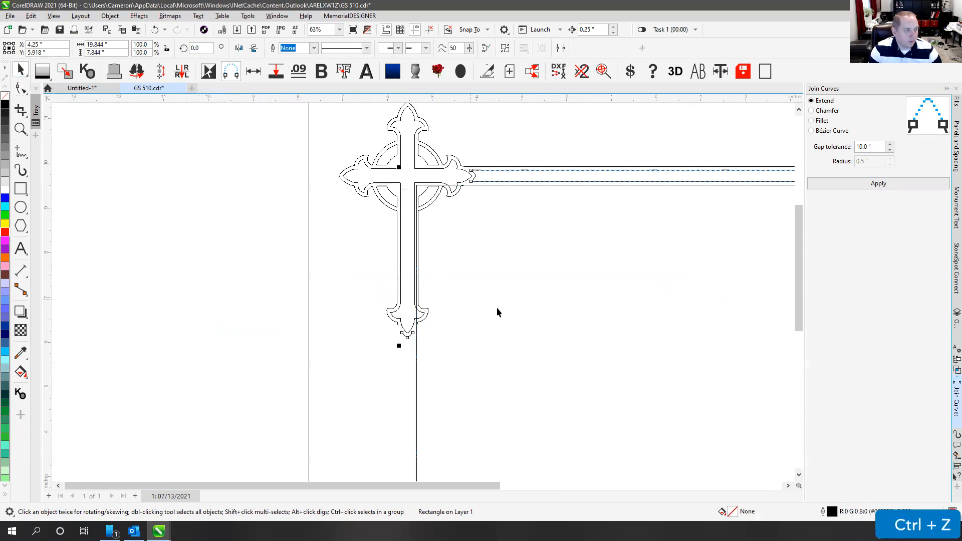
pyautogui.hotkey('ctrl', 'z')
pyautogui.hotkey('ctrl', 'z')
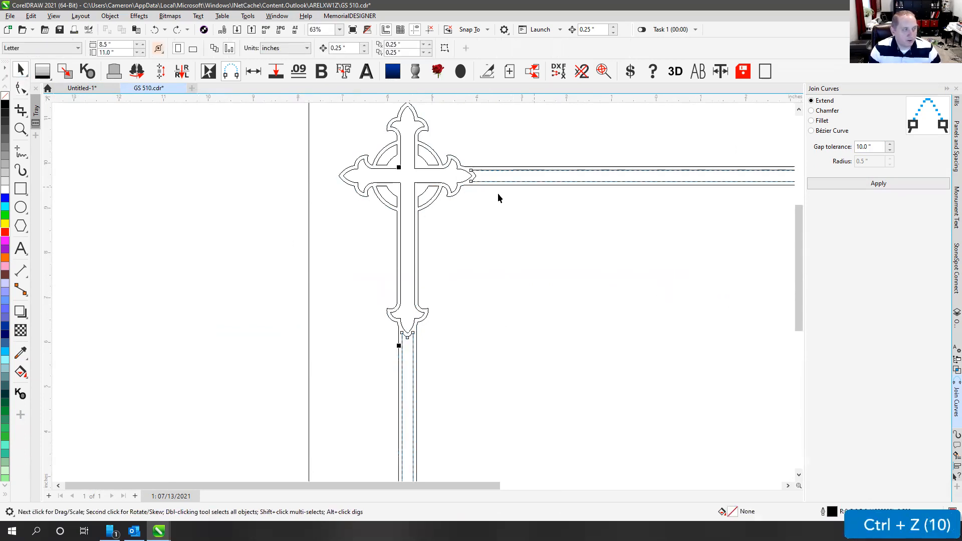
# Step: Break the inner frame curve apart at the right corner node of the V-shaped notch beneath the left cross's foot
pyautogui.scroll(-2, 422, 290)
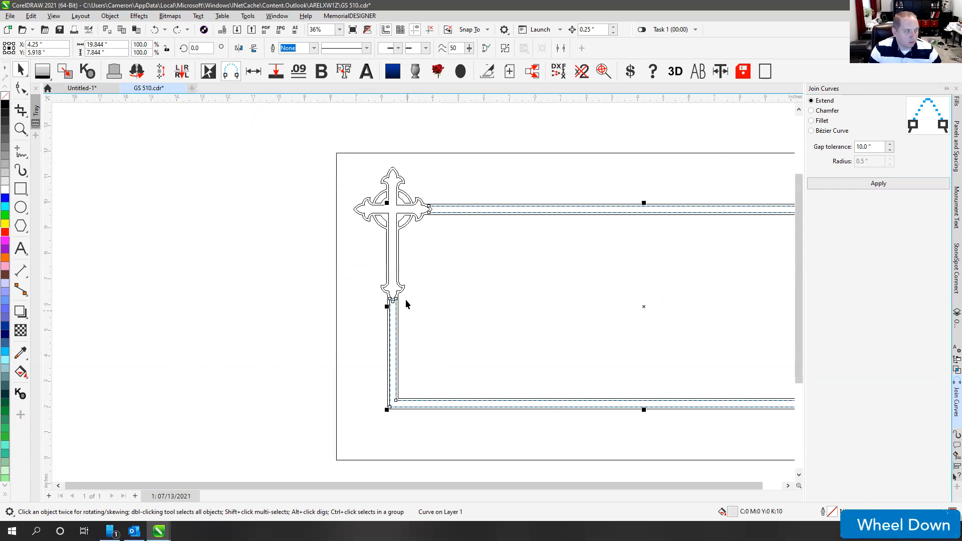
pyautogui.click(403, 290)
pyautogui.scroll(3, 423, 296)
pyautogui.scroll(3, 423, 295)
pyautogui.click(440, 279)
pyautogui.scroll(3, 422, 290)
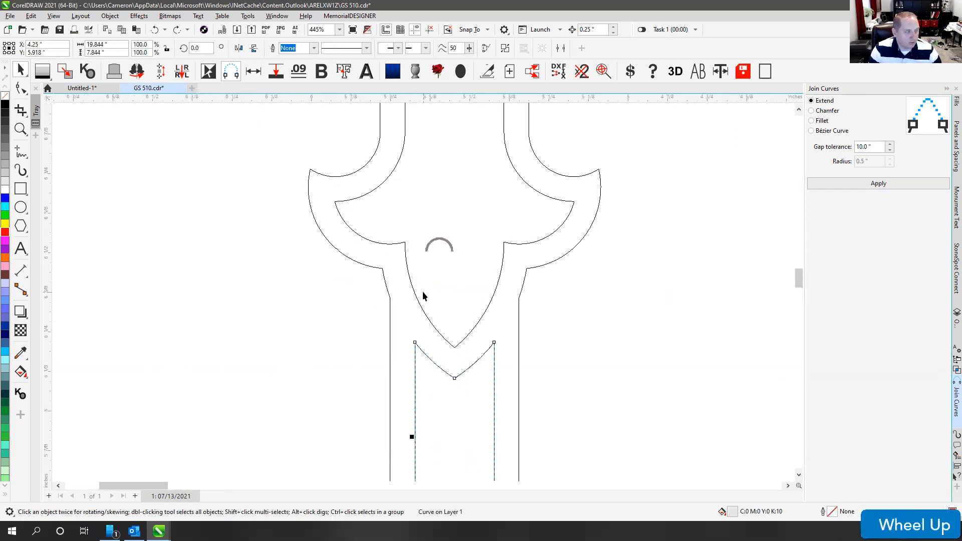
pyautogui.click(21, 86)
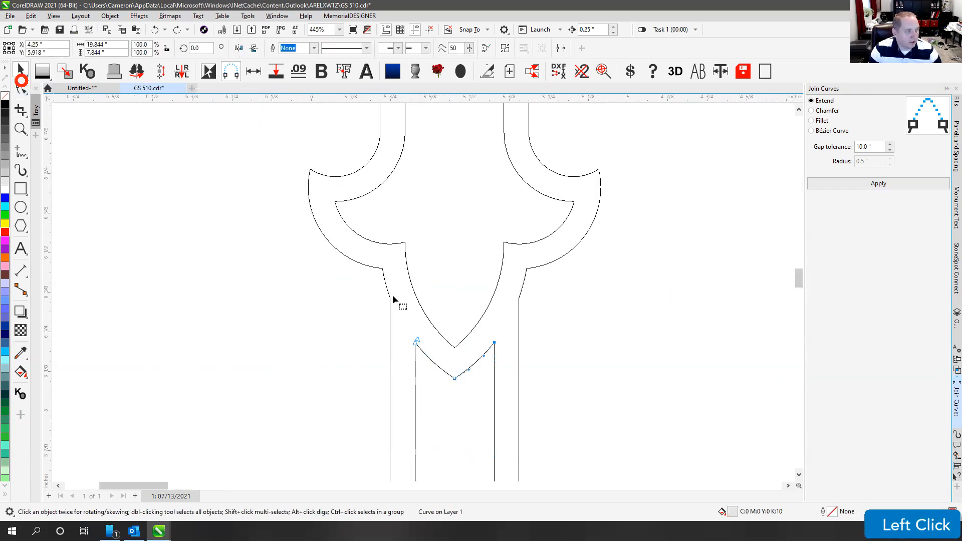
pyautogui.rightClick(494, 345)
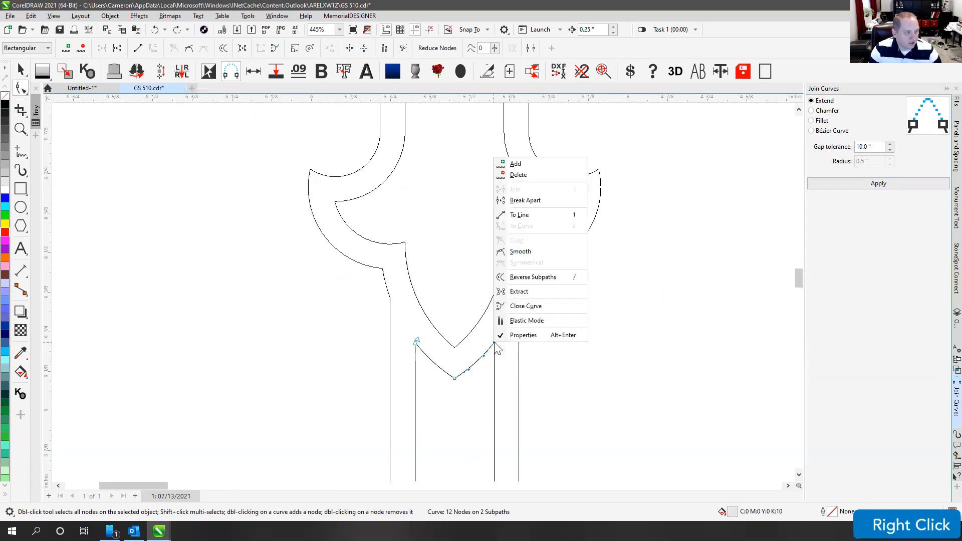
pyautogui.click(519, 202)
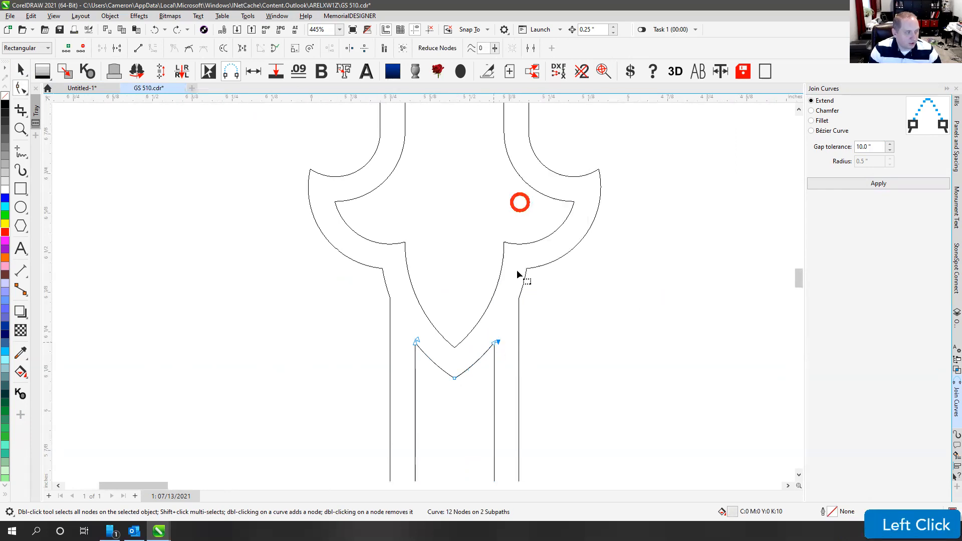
# Step: Break apart the right outer outline and the inner V-notched frame curve at the left cross's foot into separate objects
pyautogui.click(518, 308)
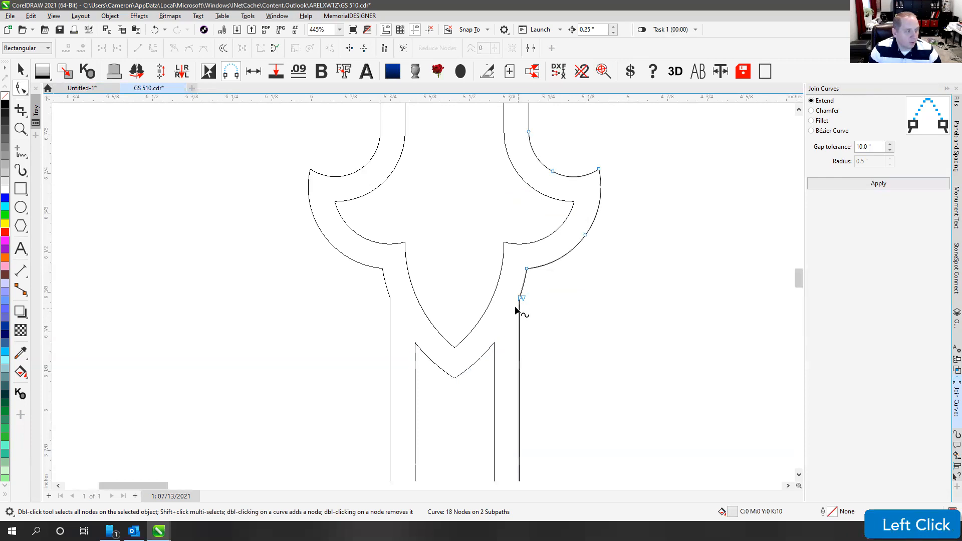
pyautogui.click(21, 70)
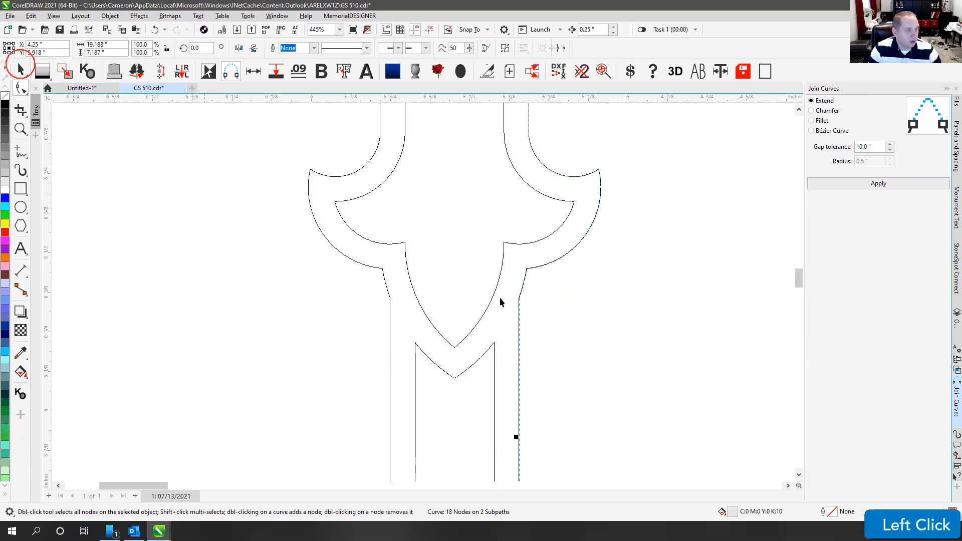
pyautogui.keyDown('shift'); pyautogui.click(494, 357); pyautogui.keyUp('shift')
pyautogui.keyDown('shift'); pyautogui.click(625, 283); pyautogui.keyUp('shift')
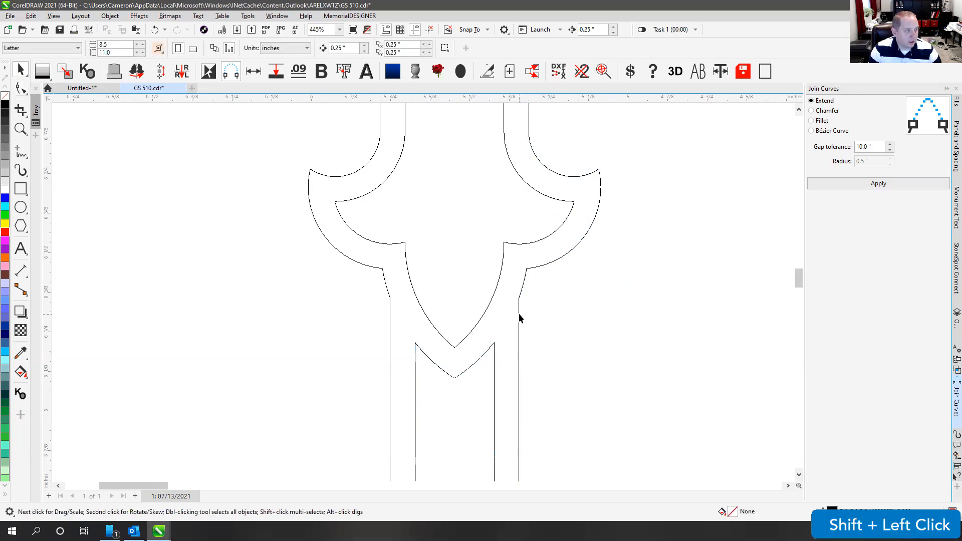
pyautogui.click(520, 318)
pyautogui.click(501, 46)
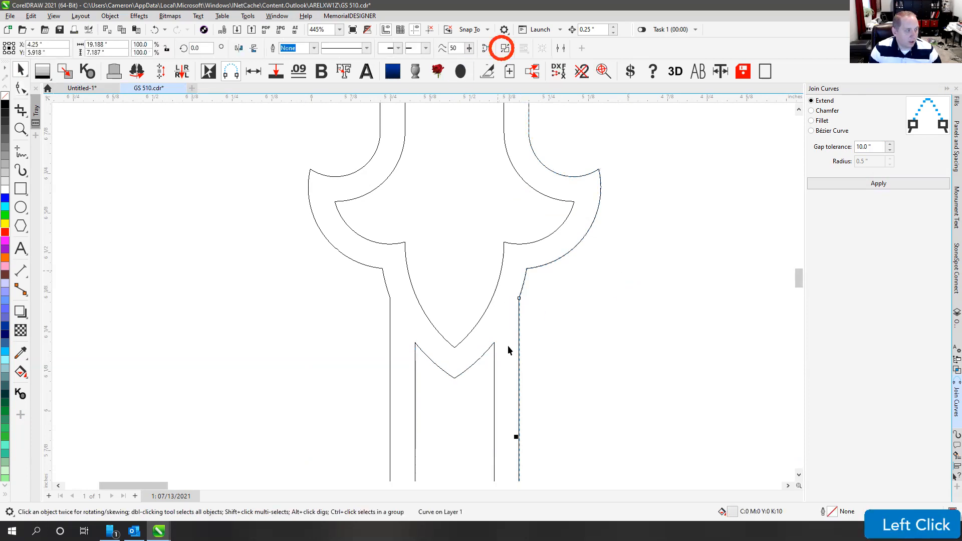
pyautogui.click(496, 370)
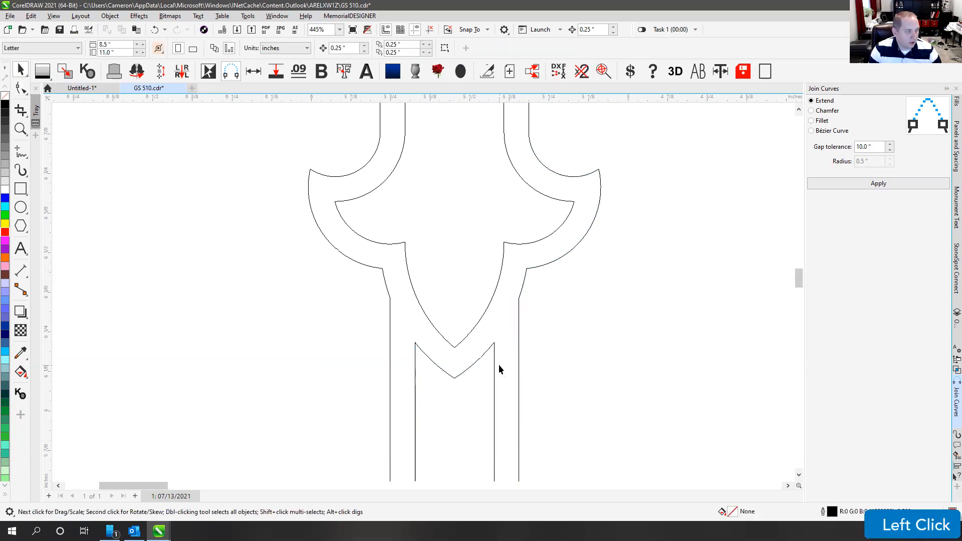
pyautogui.click(494, 370)
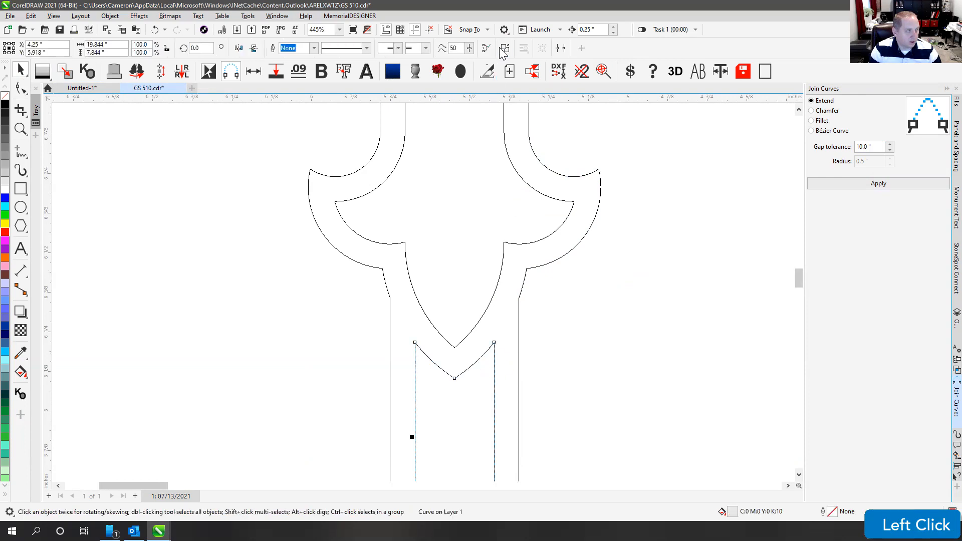
# Step: Break apart the left outer outline at the left cross's foot into separate curves
pyautogui.click(419, 342)
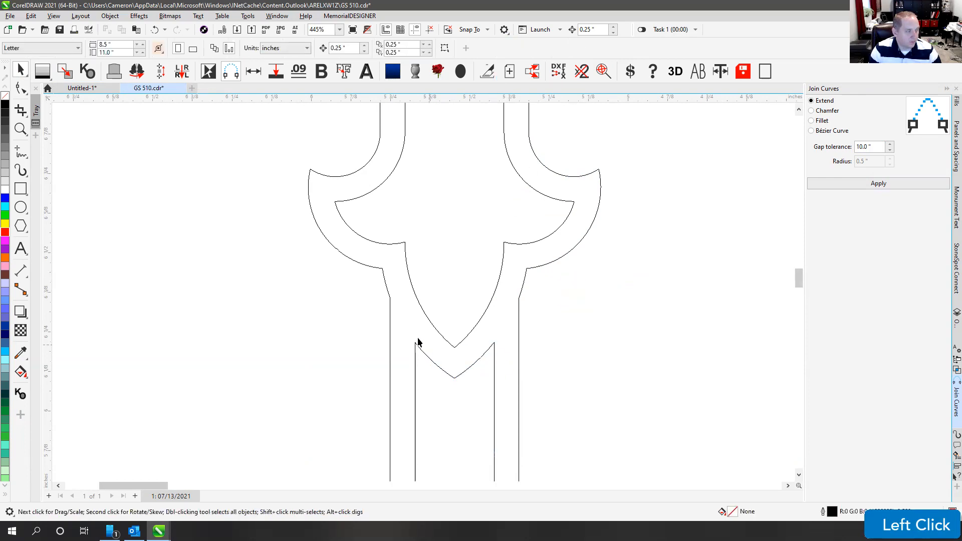
pyautogui.click(390, 298)
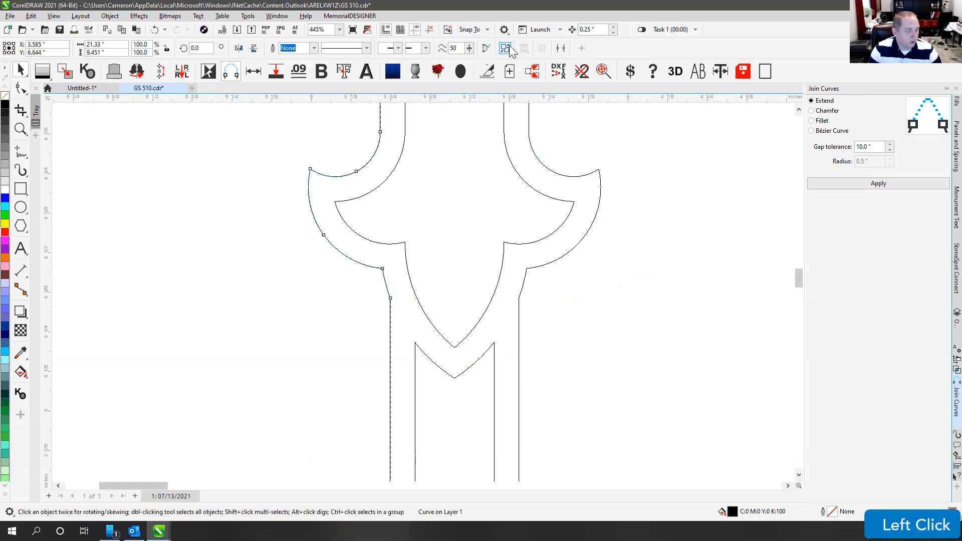
pyautogui.click(21, 89)
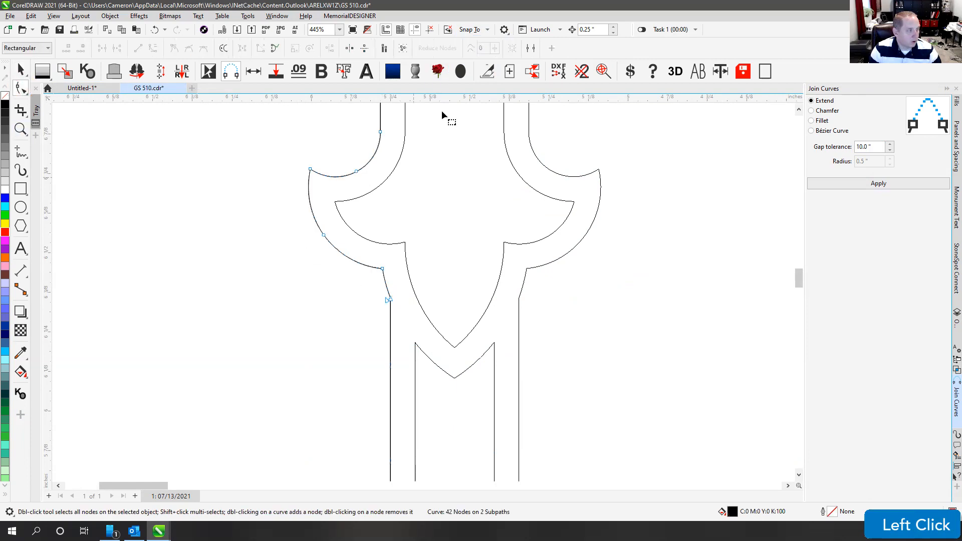
pyautogui.click(19, 69)
pyautogui.click(508, 47)
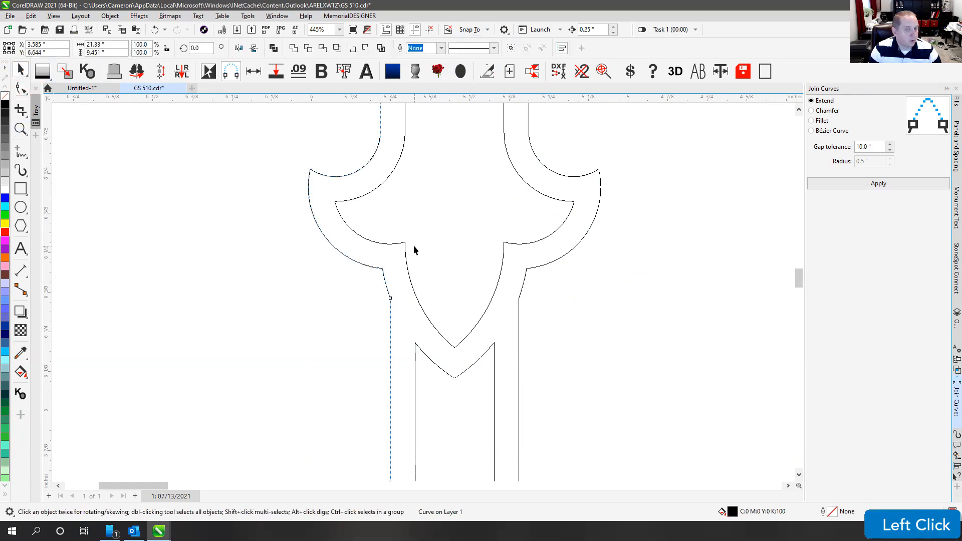
# Step: Combine the left outline, right outline and V-shaped tip piece at the left cross's foot into one curve
pyautogui.click(403, 275)
pyautogui.click(389, 292)
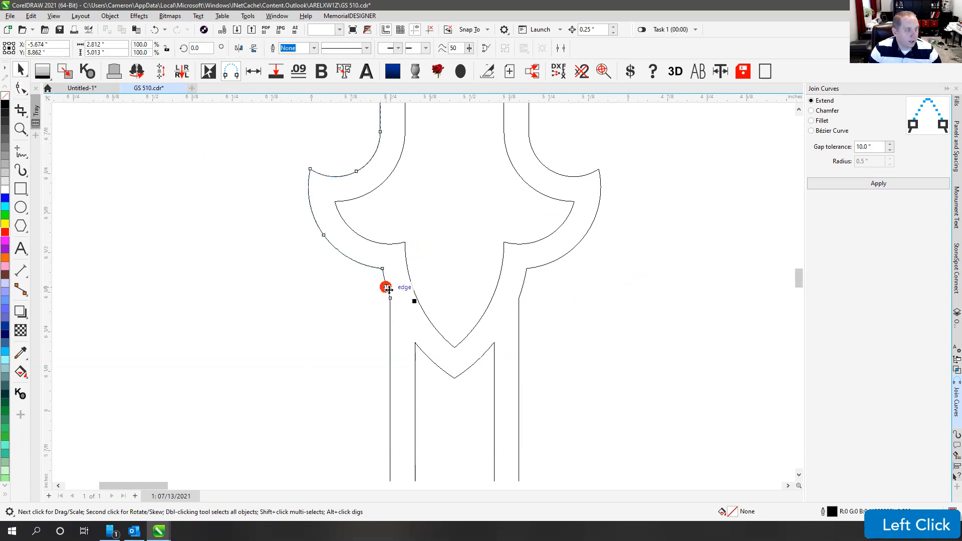
pyautogui.keyDown('shift'); pyautogui.click(427, 356); pyautogui.keyUp('shift')
pyautogui.keyDown('shift'); pyautogui.click(543, 266); pyautogui.keyUp('shift')
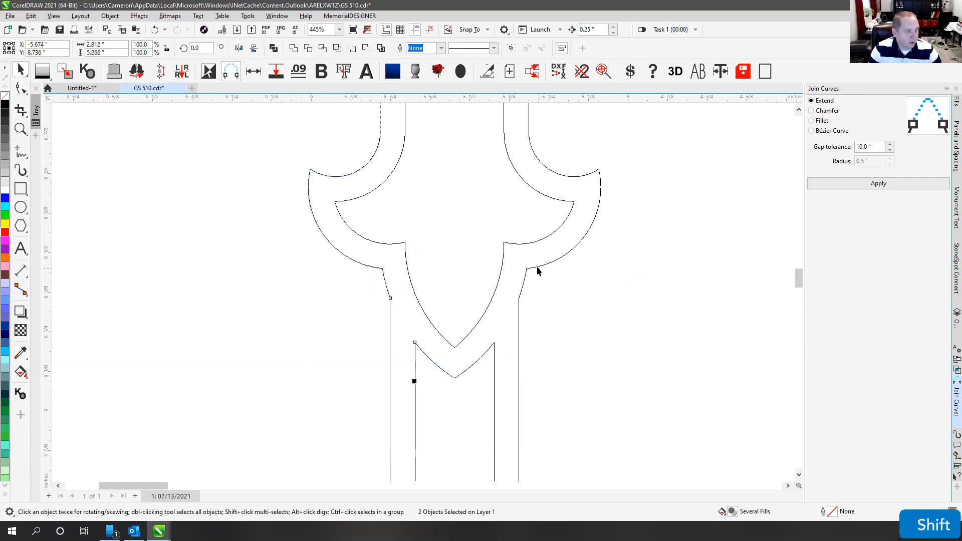
pyautogui.click(273, 48)
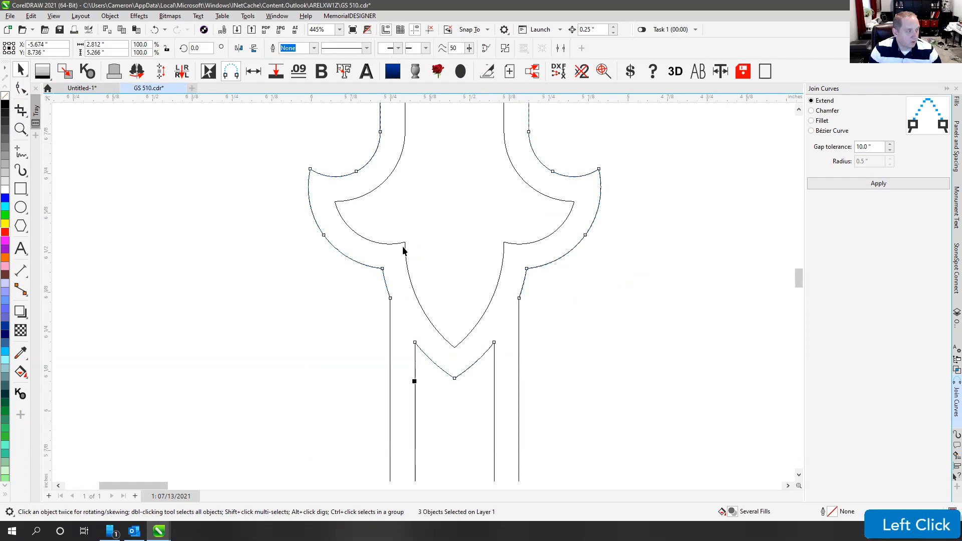
# Step: Join the left and right gaps between the foot outline and its V-shaped tip using Join Curves in Bézier Curve mode
pyautogui.click(20, 88)
pyautogui.moveTo(430, 357); pyautogui.dragTo(430, 357)
pyautogui.click(811, 131)
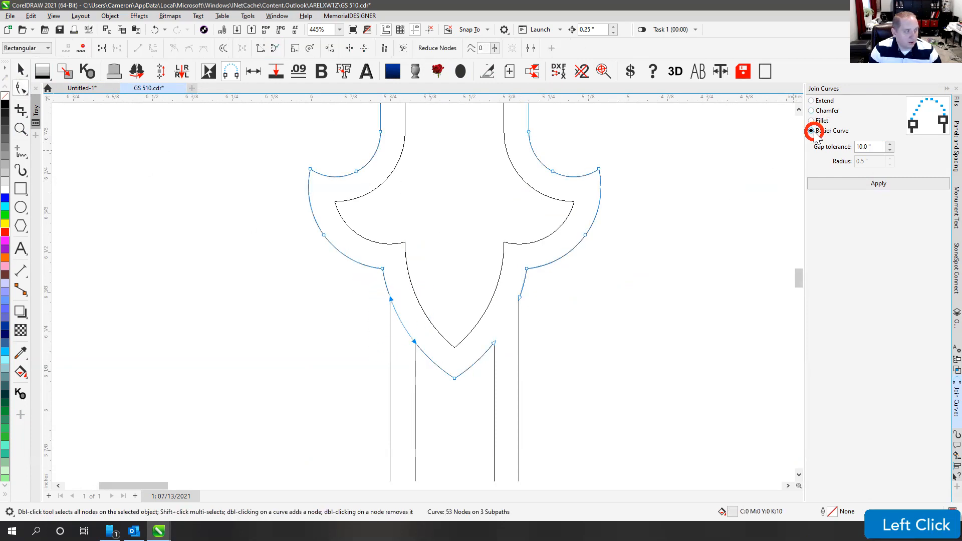
pyautogui.click(864, 183)
pyautogui.moveTo(579, 284); pyautogui.dragTo(461, 379)
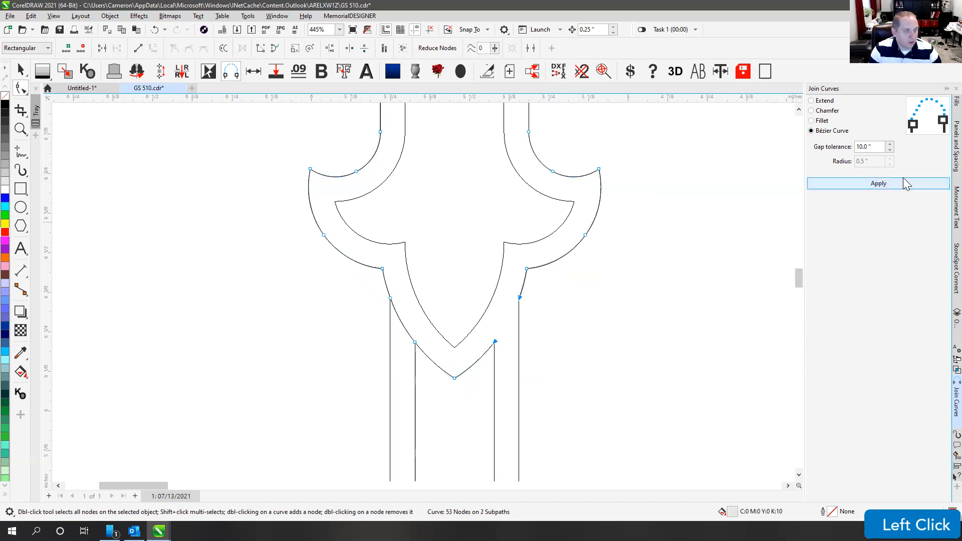
pyautogui.click(865, 182)
# Step: Try to join the upper and lower outline ends at the left cross's right arm with a Bézier curve
pyautogui.scroll(-6, 423, 294)
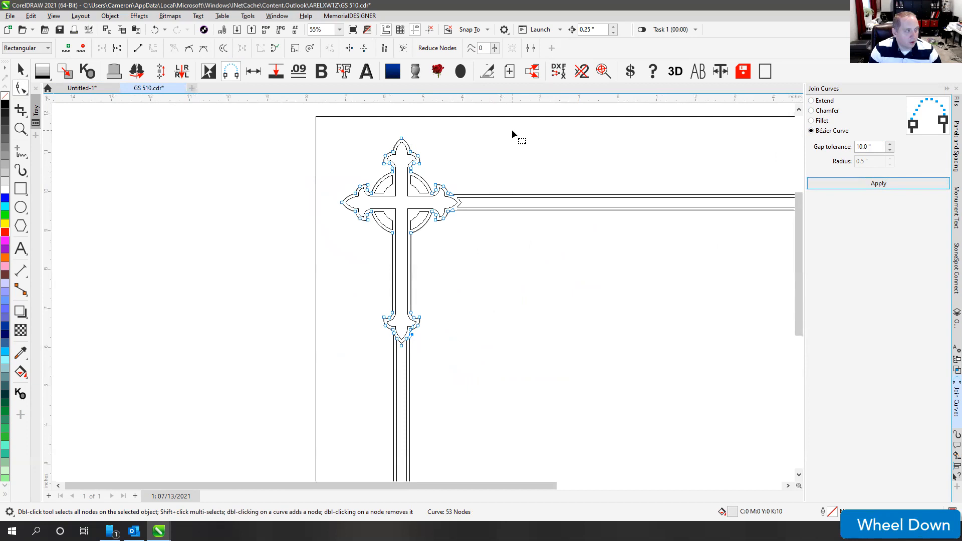
pyautogui.scroll(5, 459, 203)
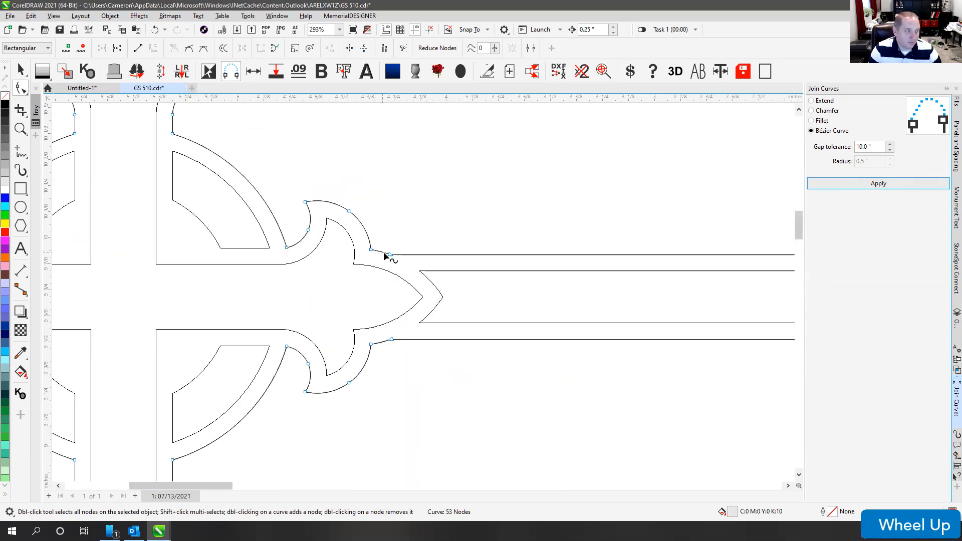
pyautogui.moveTo(378, 215); pyautogui.dragTo(468, 396)
pyautogui.click(878, 183)
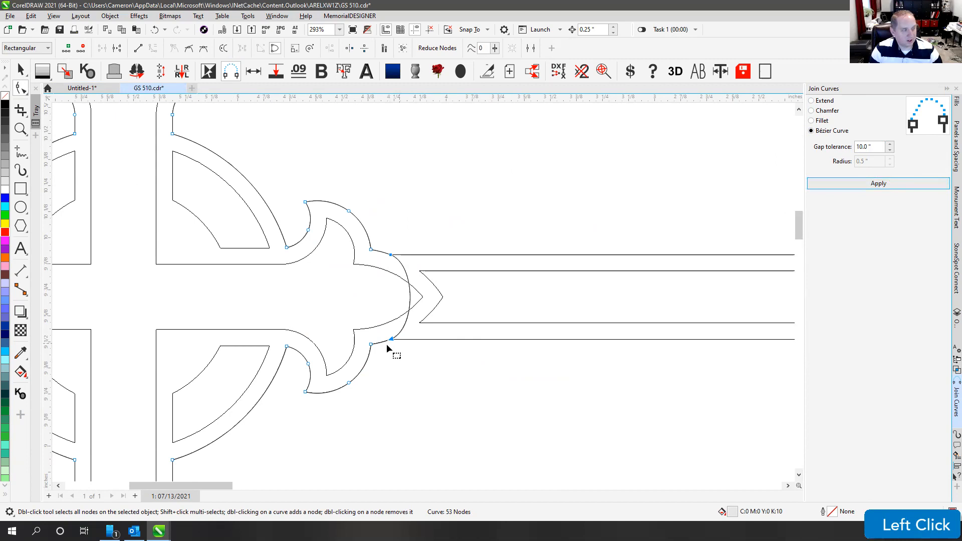
pyautogui.press('ctrl')
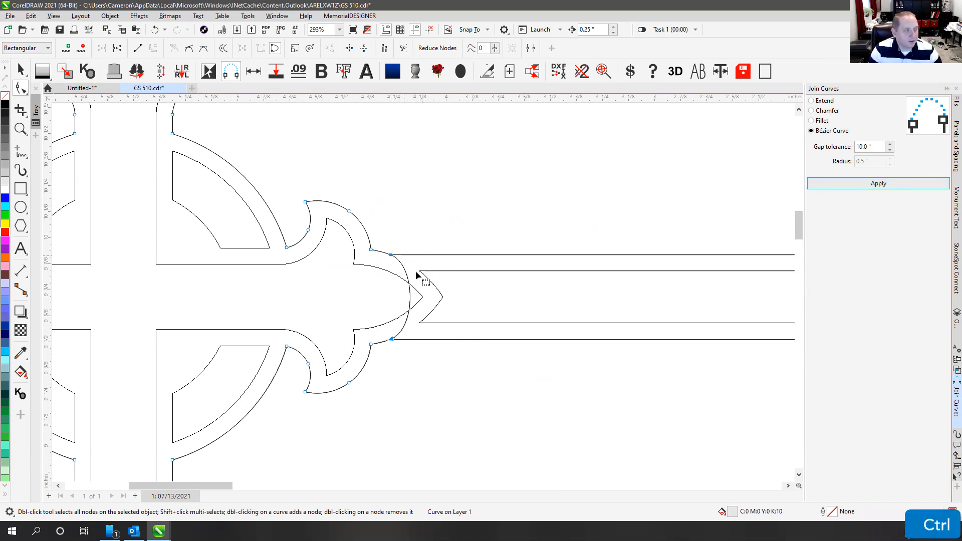
pyautogui.hotkey('ctrl', 'z')
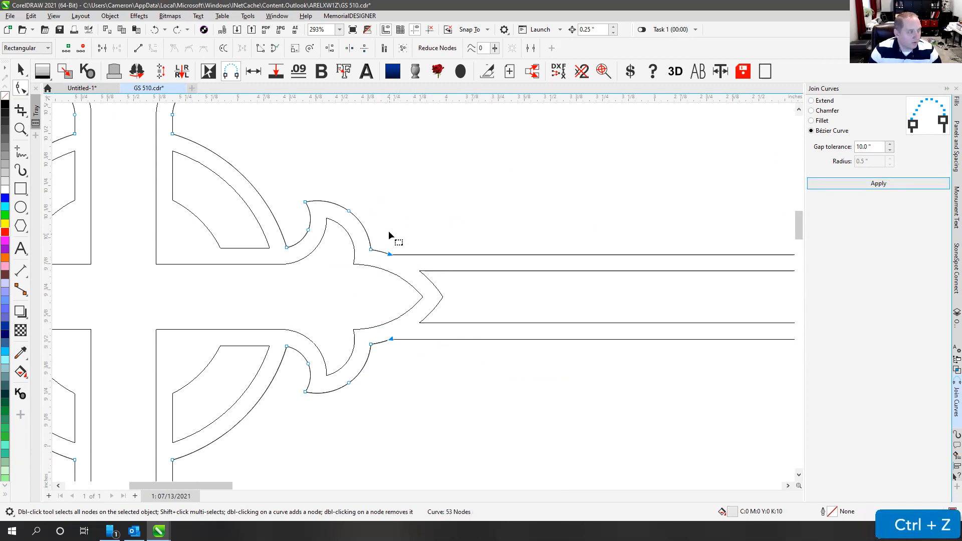
# Step: Join the tip piece to the outer outline at the left cross's right arm, closing both gaps with Join Curves in Bézier Curve mode
pyautogui.click(428, 278)
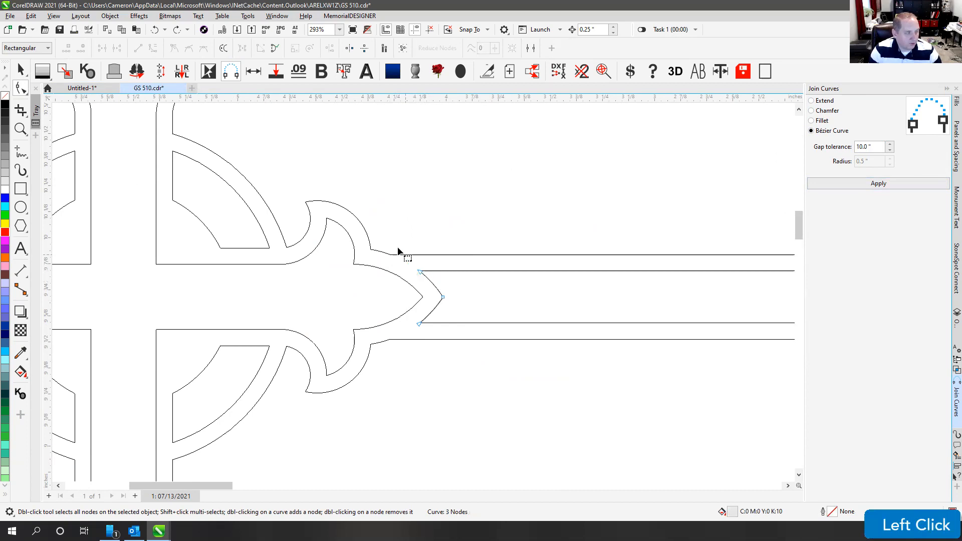
pyautogui.keyDown('shift'); pyautogui.click(375, 249); pyautogui.keyUp('shift')
pyautogui.moveTo(374, 210); pyautogui.dragTo(434, 296)
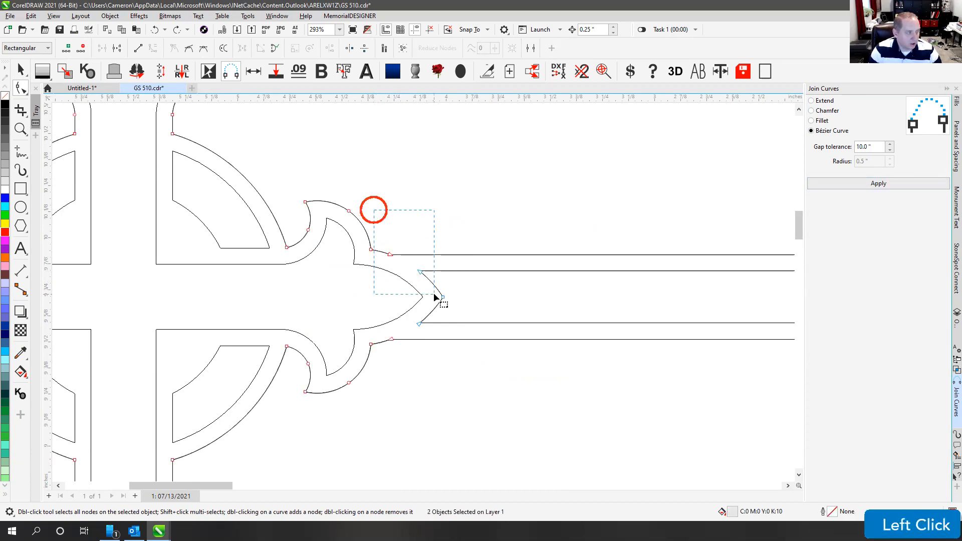
pyautogui.click(863, 188)
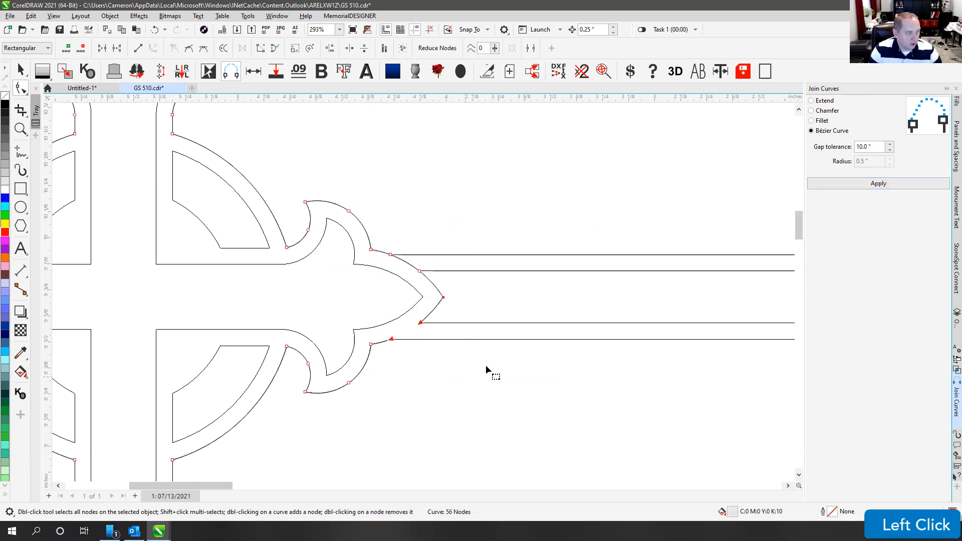
pyautogui.click(822, 183)
pyautogui.click(444, 194)
# Step: Delete the surplus nodes at the new joins and along the upper and lower curls of the left cross's right arm
pyautogui.moveTo(380, 228); pyautogui.dragTo(428, 375)
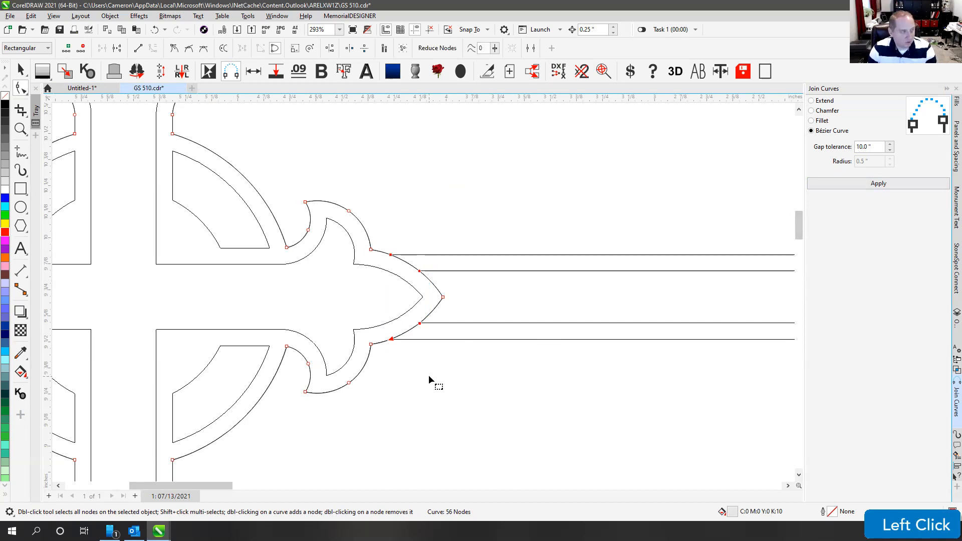
pyautogui.press('Delete')
pyautogui.click(300, 225)
pyautogui.press('Delete')
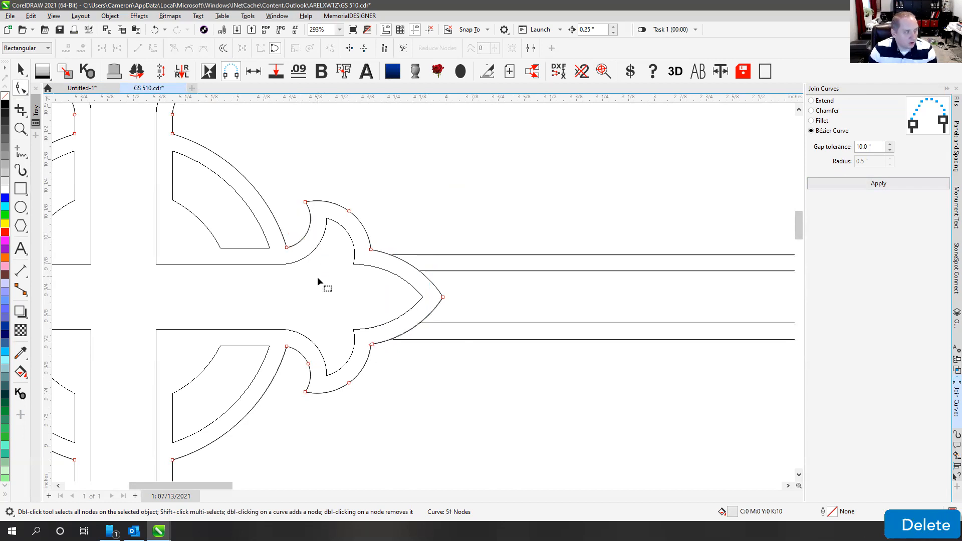
pyautogui.moveTo(329, 352); pyautogui.dragTo(364, 391)
pyautogui.press('Delete')
pyautogui.press('Delete')
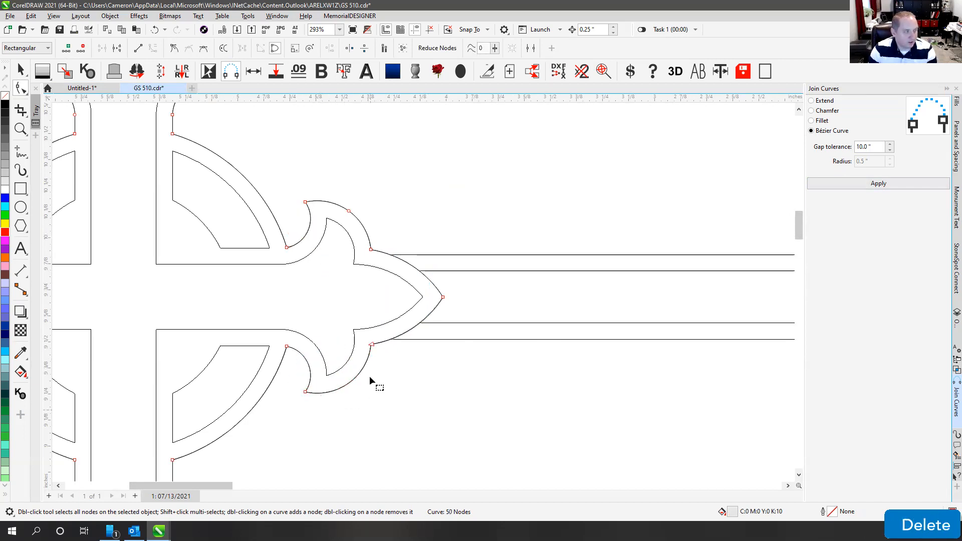
pyautogui.moveTo(365, 200); pyautogui.dragTo(343, 232)
pyautogui.press('Delete')
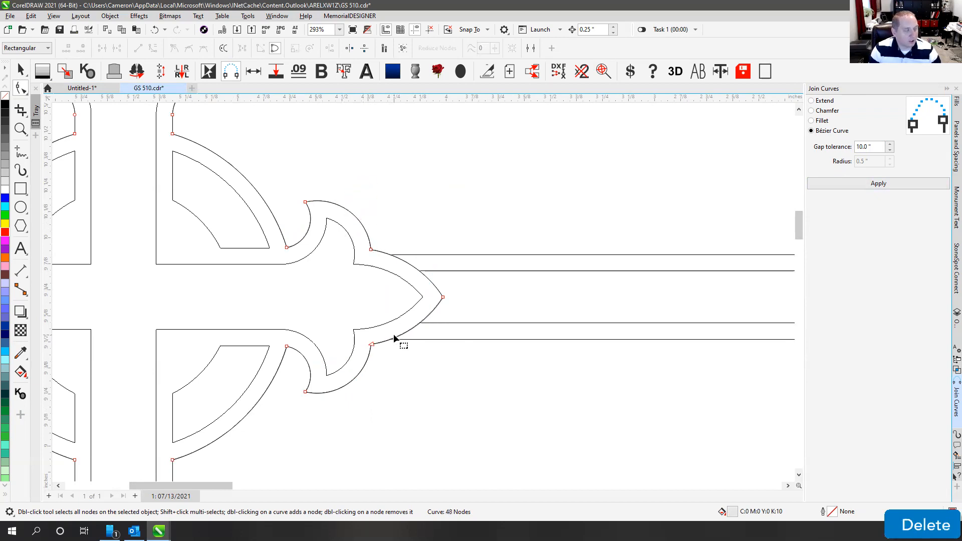
# Step: Combine the four frame lines that end at the left cross into one curve
pyautogui.scroll(-3, 322, 331)
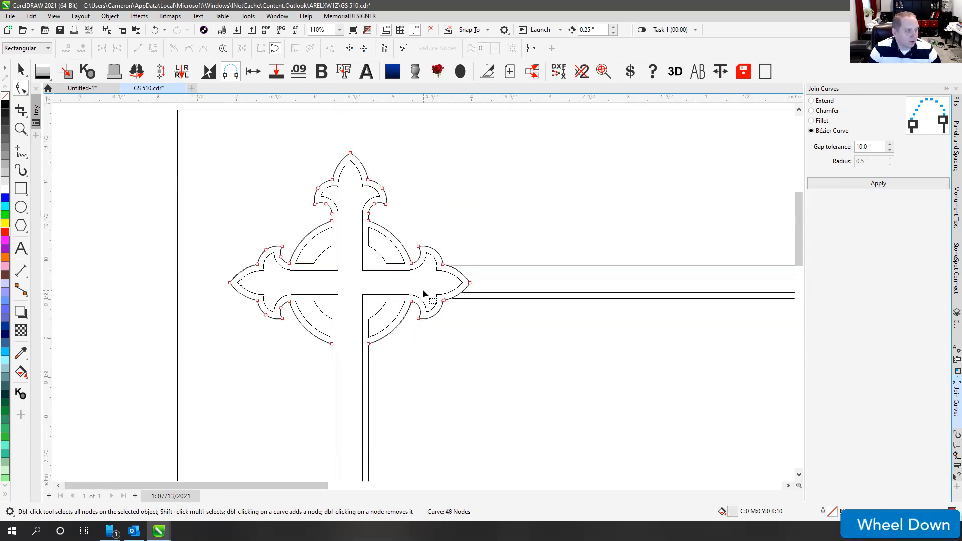
pyautogui.scroll(-2, 423, 290)
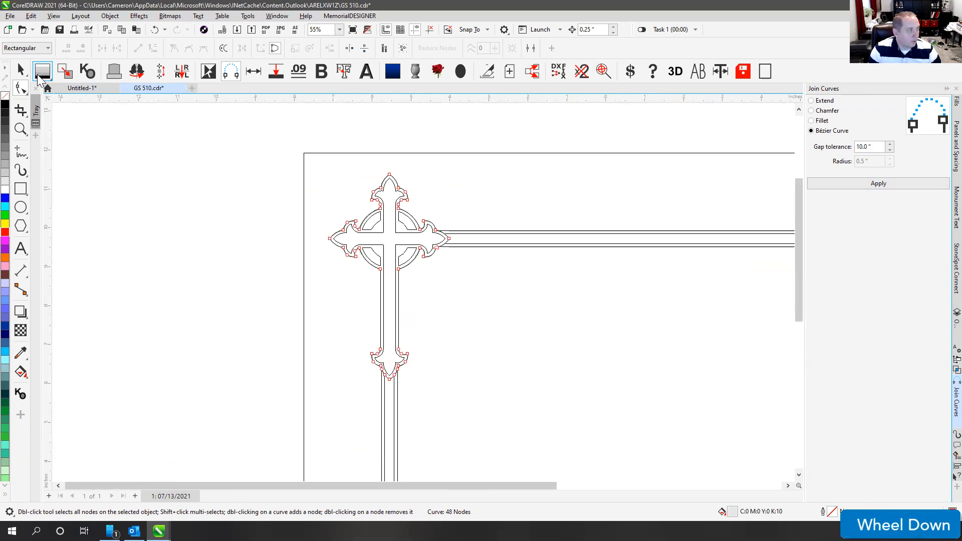
pyautogui.click(21, 70)
pyautogui.click(492, 124)
pyautogui.click(460, 234)
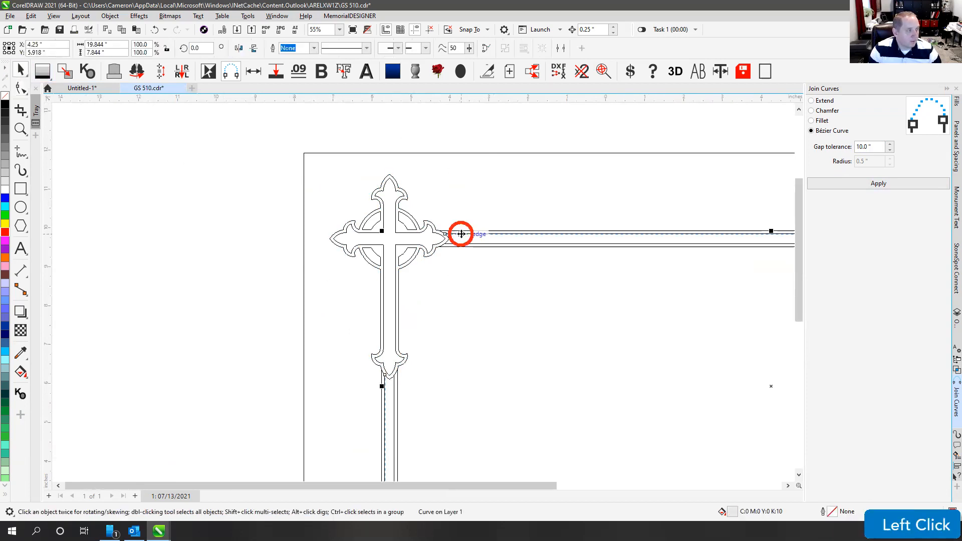
pyautogui.keyDown('shift'); pyautogui.click(461, 245); pyautogui.keyUp('shift')
pyautogui.keyDown('shift'); pyautogui.click(449, 248); pyautogui.keyUp('shift')
pyautogui.keyDown('shift'); pyautogui.click(453, 231); pyautogui.keyUp('shift')
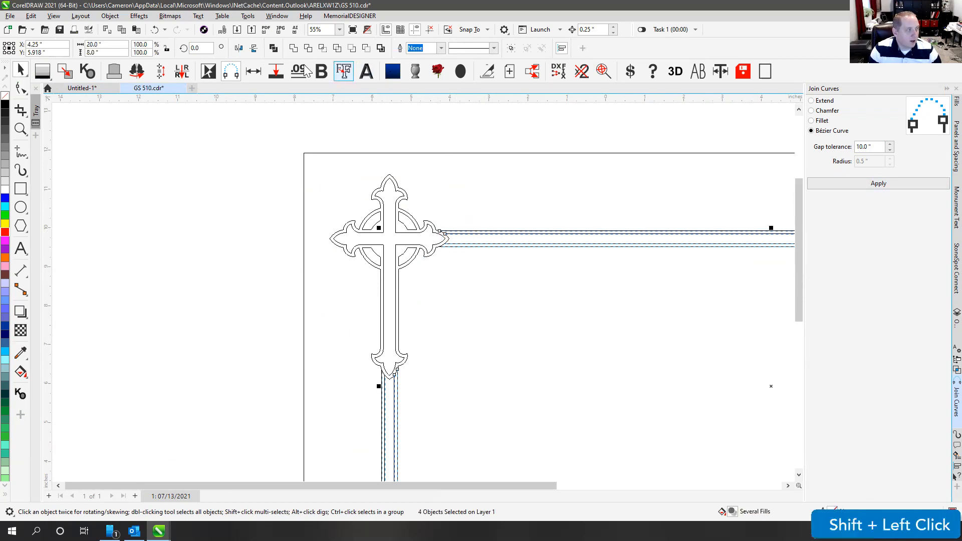
pyautogui.click(274, 49)
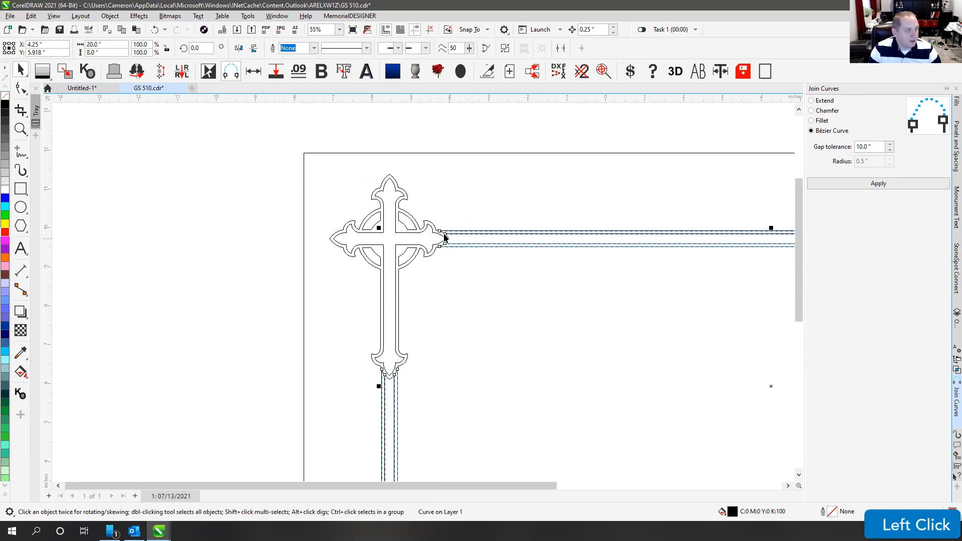
# Step: Try to join all the combined frame's open ends at the left cross at once using Join Curves in Extend mode
pyautogui.click(20, 88)
pyautogui.moveTo(225, 172); pyautogui.dragTo(559, 405)
pyautogui.click(812, 101)
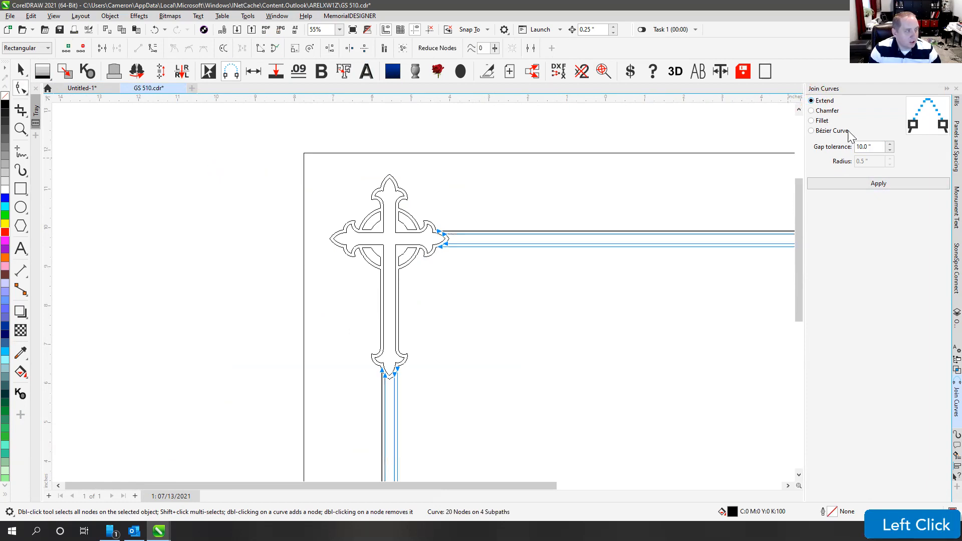
pyautogui.click(881, 184)
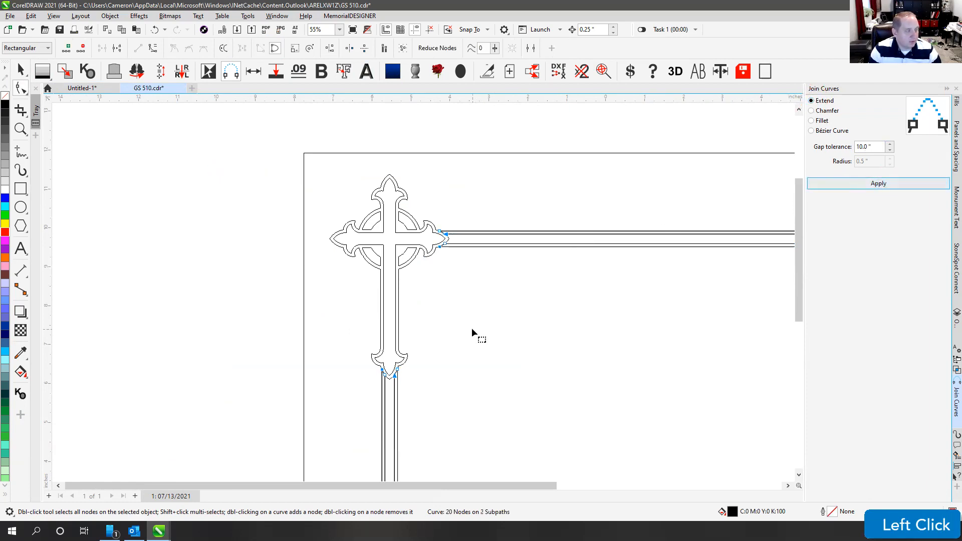
pyautogui.scroll(-2, 424, 296)
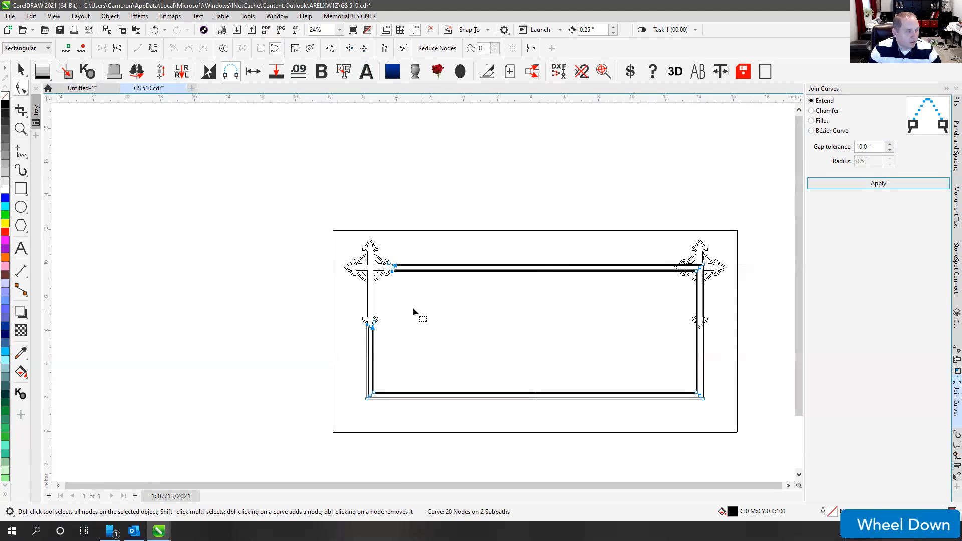
pyautogui.scroll(4, 411, 301)
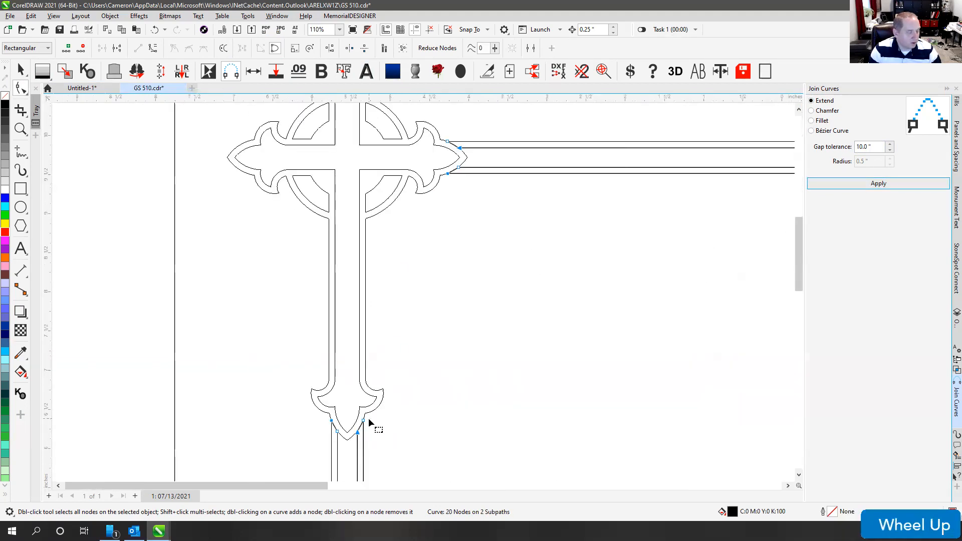
pyautogui.scroll(6, 422, 291)
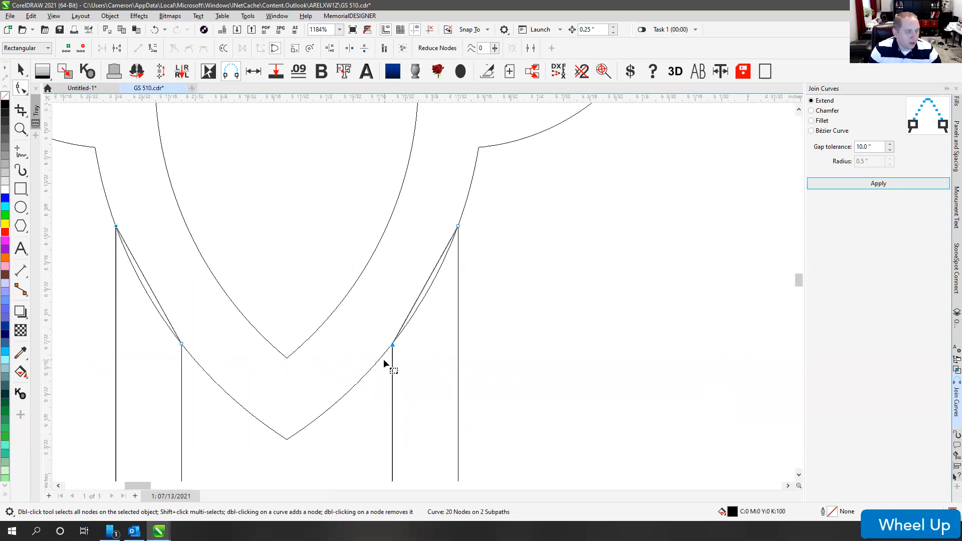
pyautogui.click(425, 281)
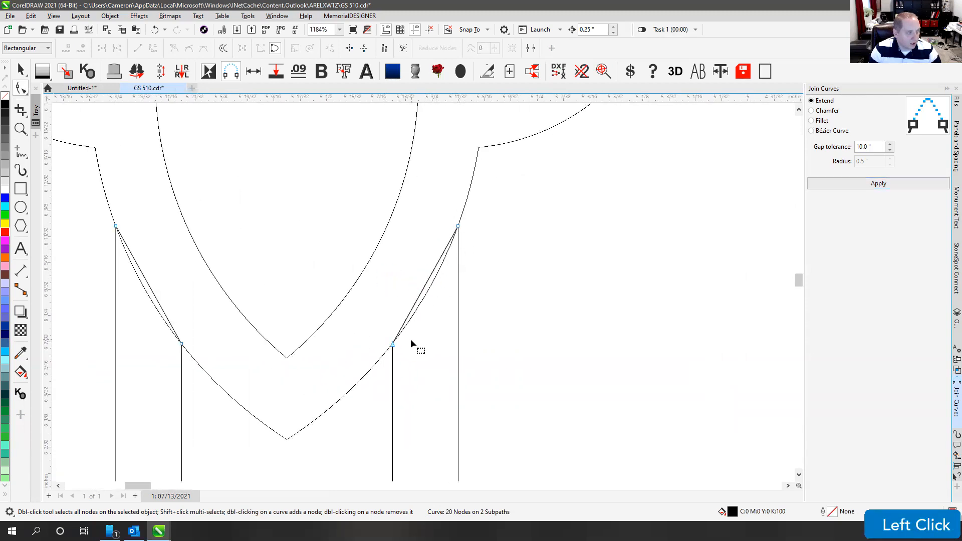
# Step: Move the joined frame away from the left cross's foot to check its ends, and undo the move and the join
pyautogui.click(20, 70)
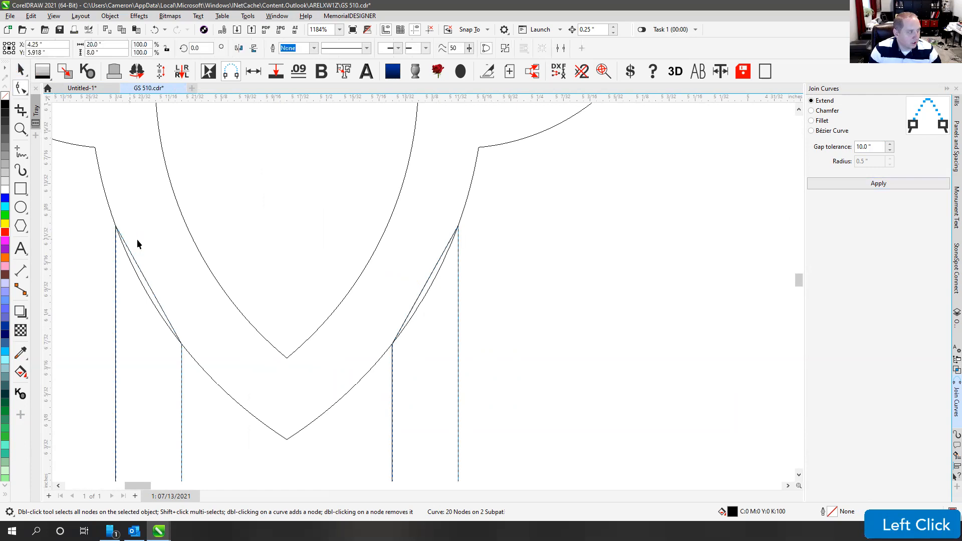
pyautogui.moveTo(137, 261); pyautogui.dragTo(259, 199)
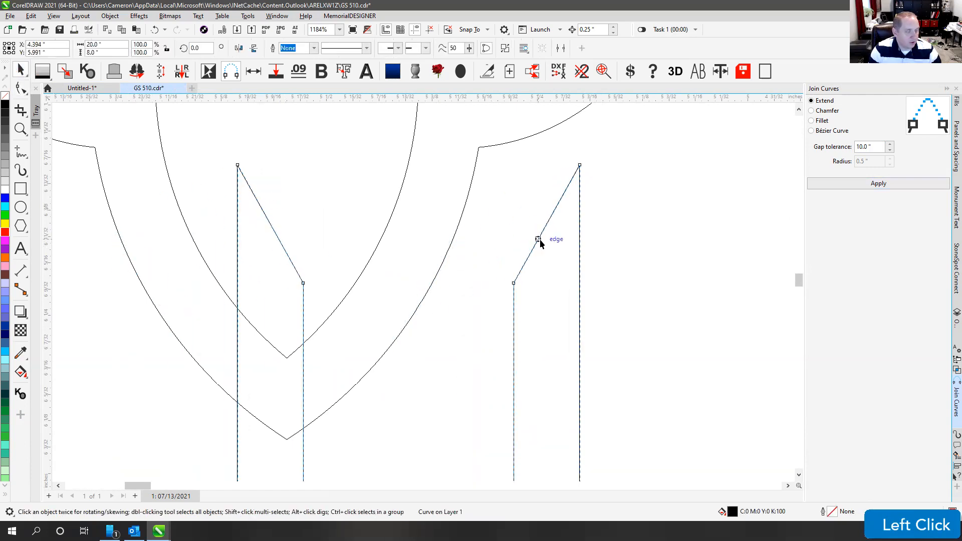
pyautogui.scroll(-5, 422, 290)
pyautogui.hotkey('ctrl', 'z')
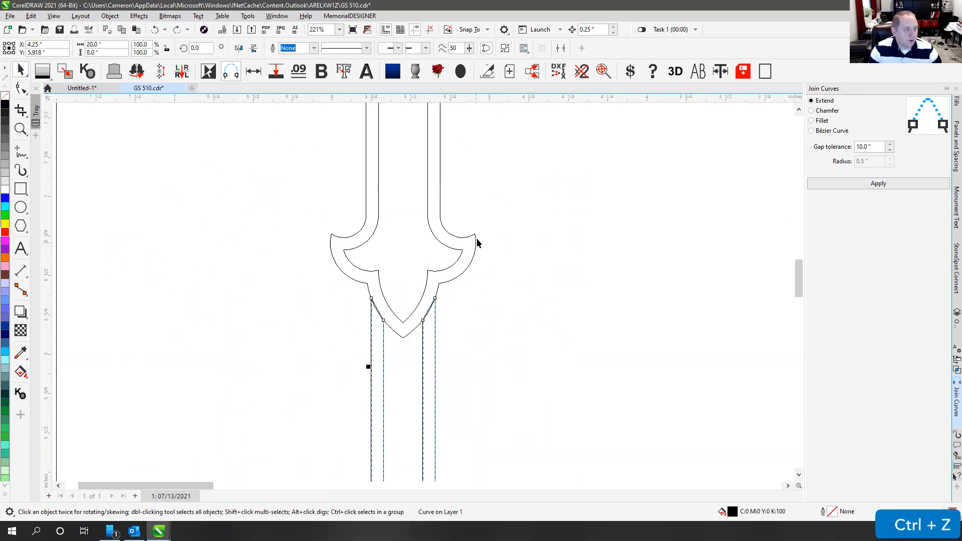
pyautogui.scroll(-3, 429, 248)
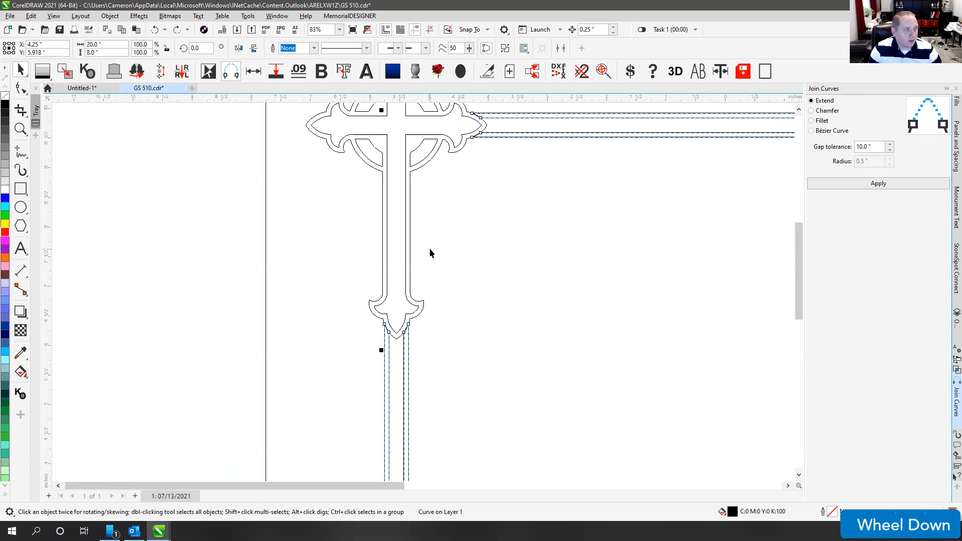
# Step: Join the ends of the frame's two inner lines into square corners behind the left cross, one pair at a time, with Extend
pyautogui.click(23, 87)
pyautogui.scroll(2, 423, 290)
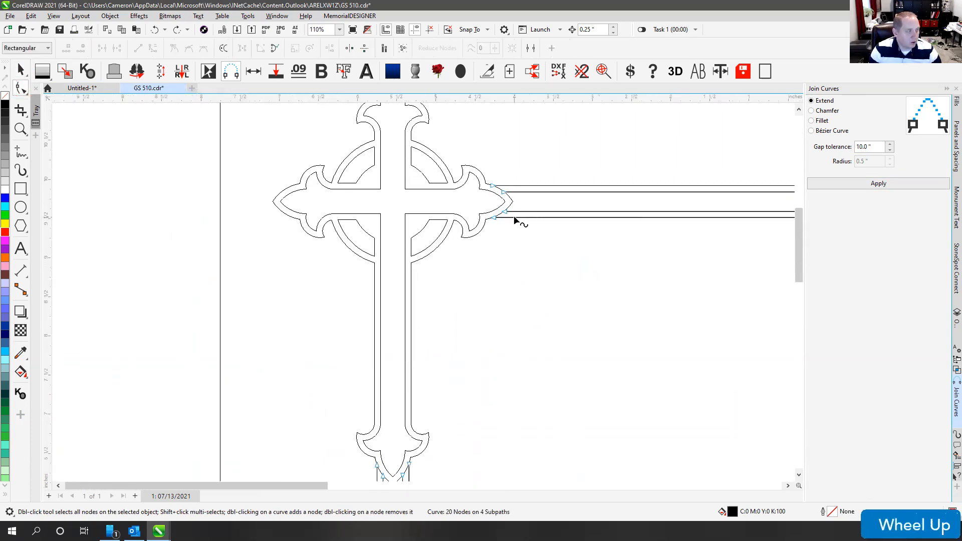
pyautogui.moveTo(513, 215); pyautogui.dragTo(405, 471)
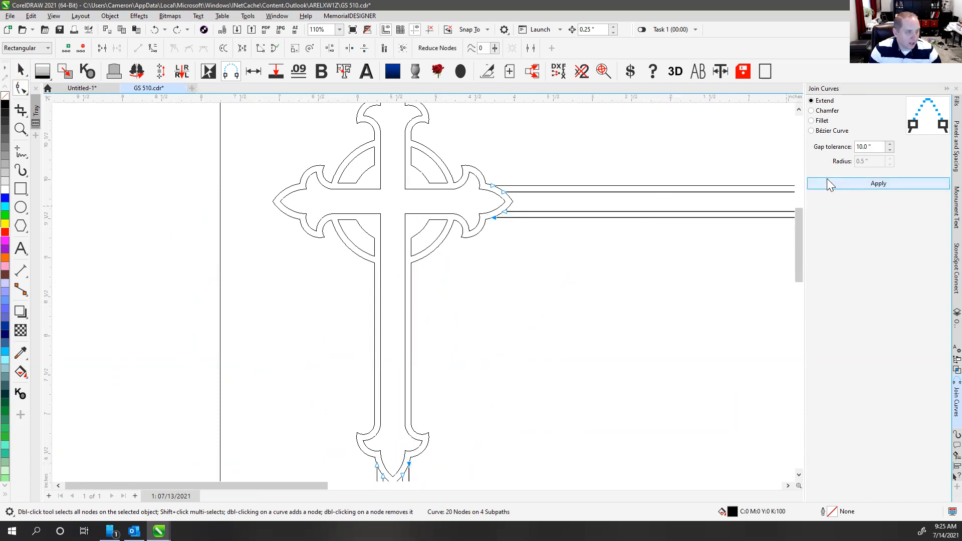
pyautogui.click(854, 188)
pyautogui.moveTo(534, 198); pyautogui.dragTo(396, 446)
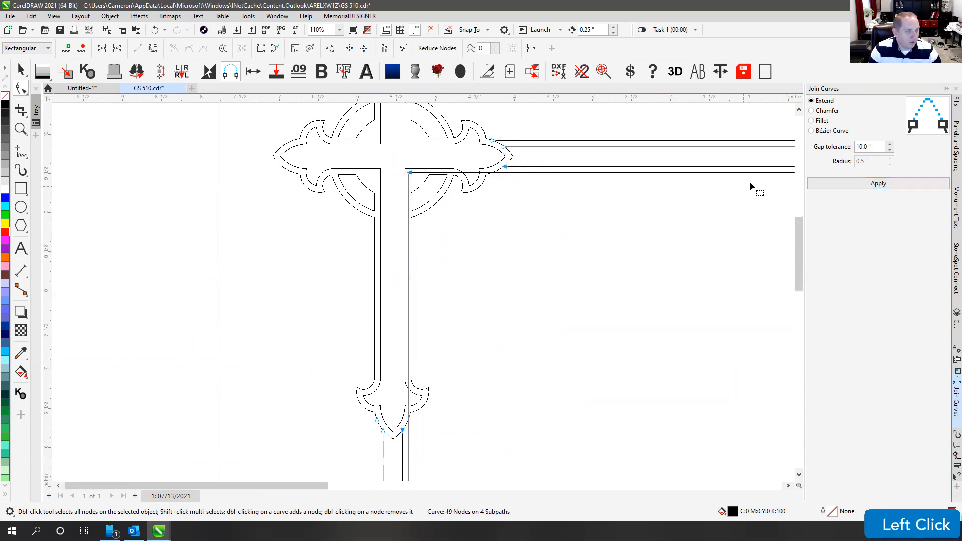
pyautogui.click(830, 181)
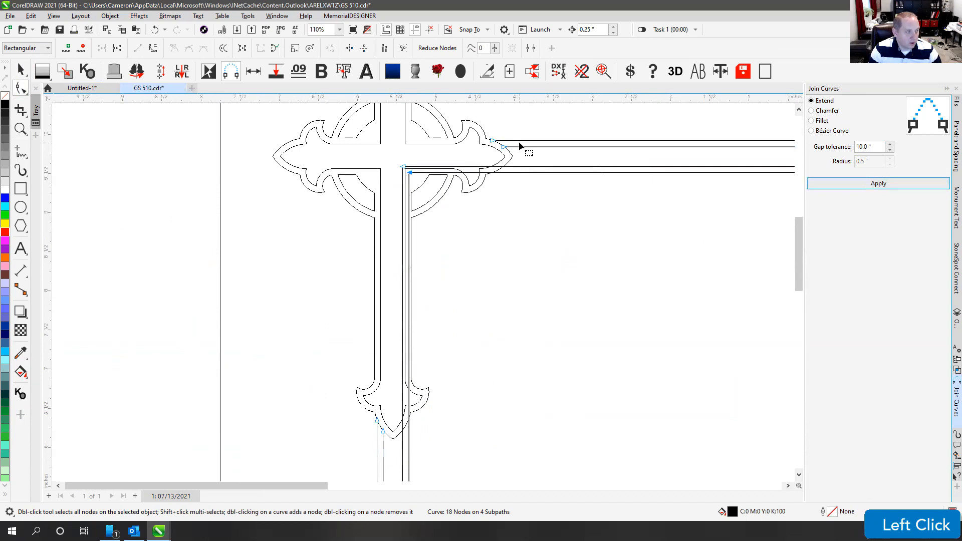
# Step: Join the ends of the frame's two outer lines into square corners behind the left cross, one pair at a time, with Extend
pyautogui.moveTo(519, 146); pyautogui.dragTo(381, 446)
pyautogui.click(847, 184)
pyautogui.moveTo(516, 145); pyautogui.dragTo(350, 374)
pyautogui.click(849, 184)
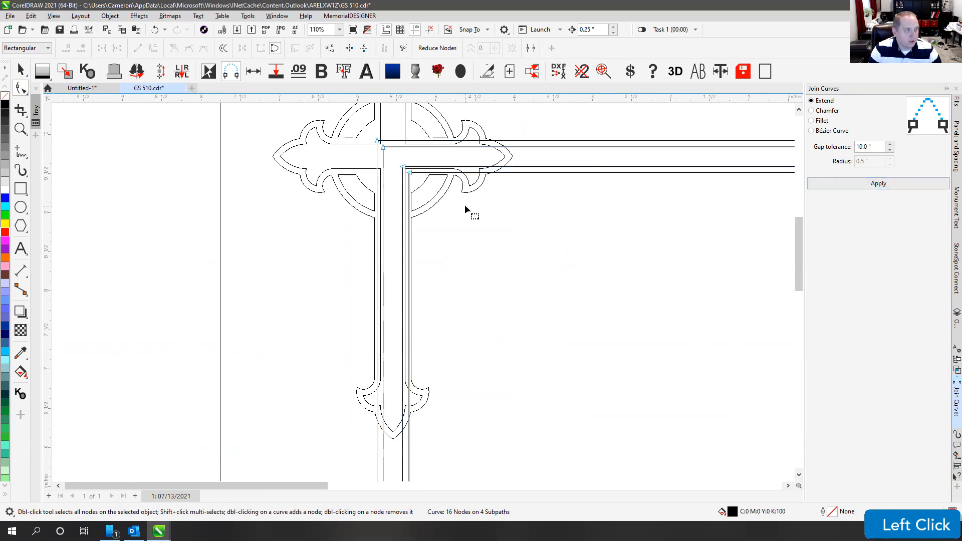
# Step: Switch the drawing from wireframe to the filled view and apply the grayscale fill to all pieces of the left cross
pyautogui.click(21, 70)
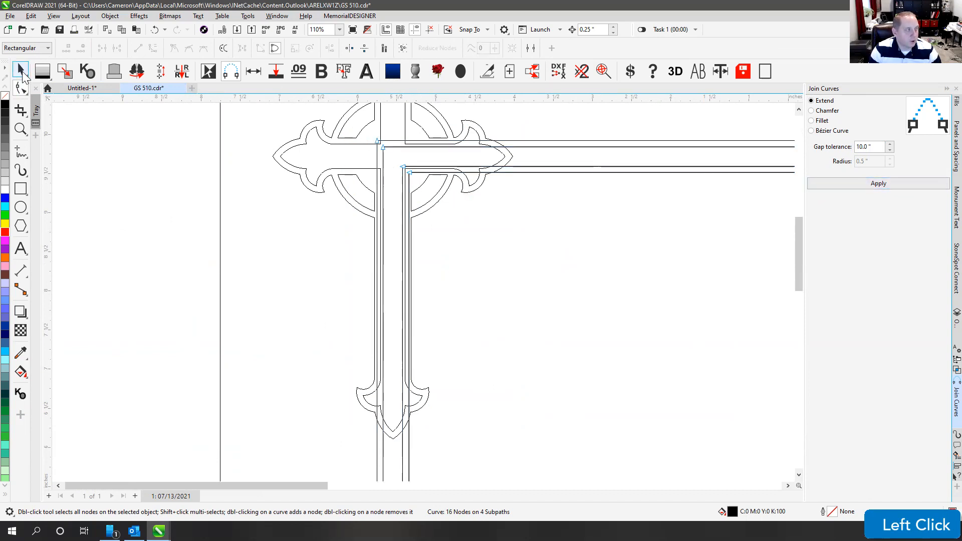
pyautogui.click(491, 279)
pyautogui.click(381, 147)
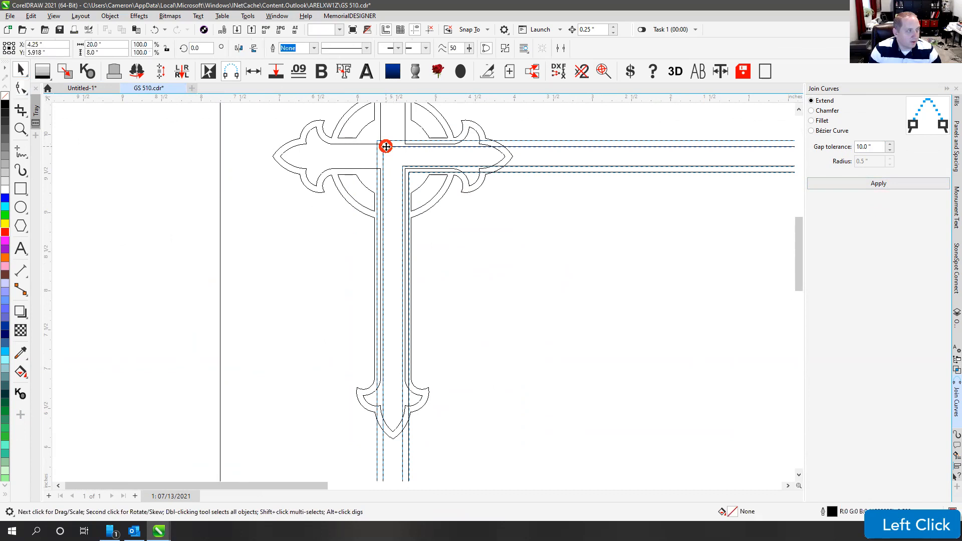
pyautogui.press('F4')
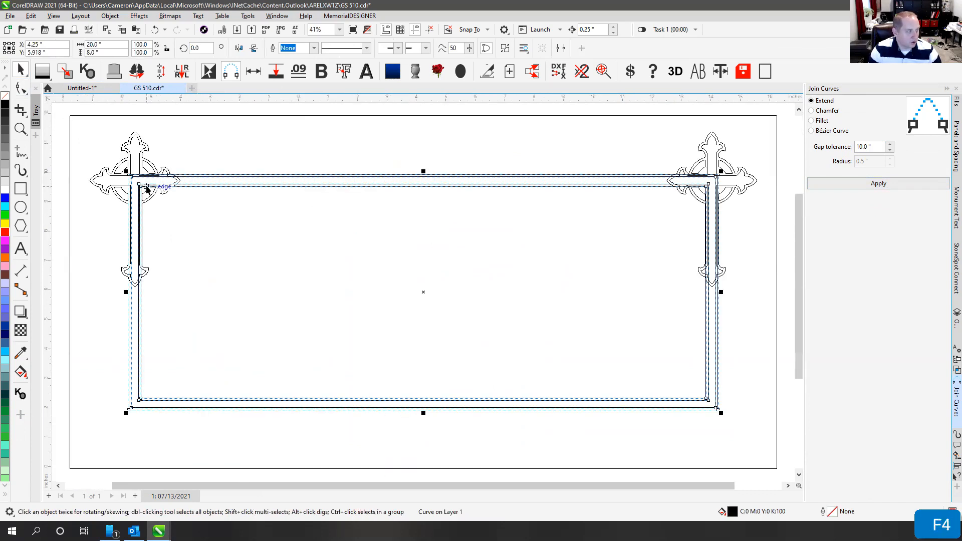
pyautogui.press('v')
pyautogui.moveTo(76, 111); pyautogui.dragTo(244, 329)
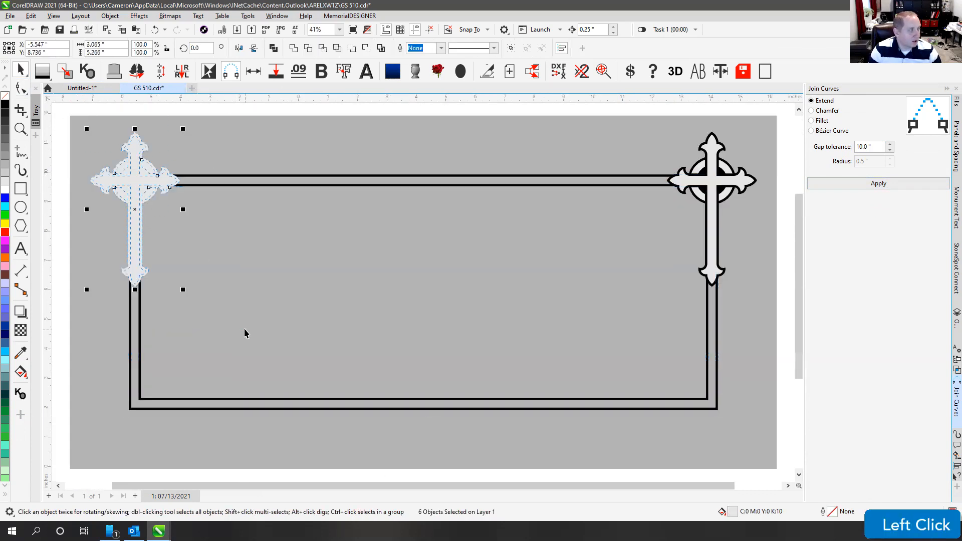
pyautogui.press('f')
# Step: Apply the grayscale fill to the rectangular frame and clear the selection
pyautogui.click(139, 320)
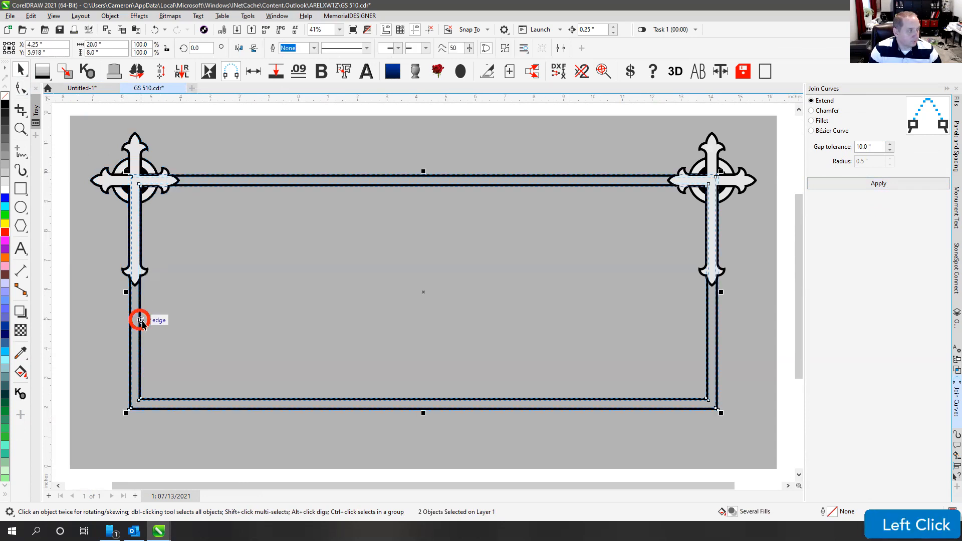
pyautogui.click(410, 107)
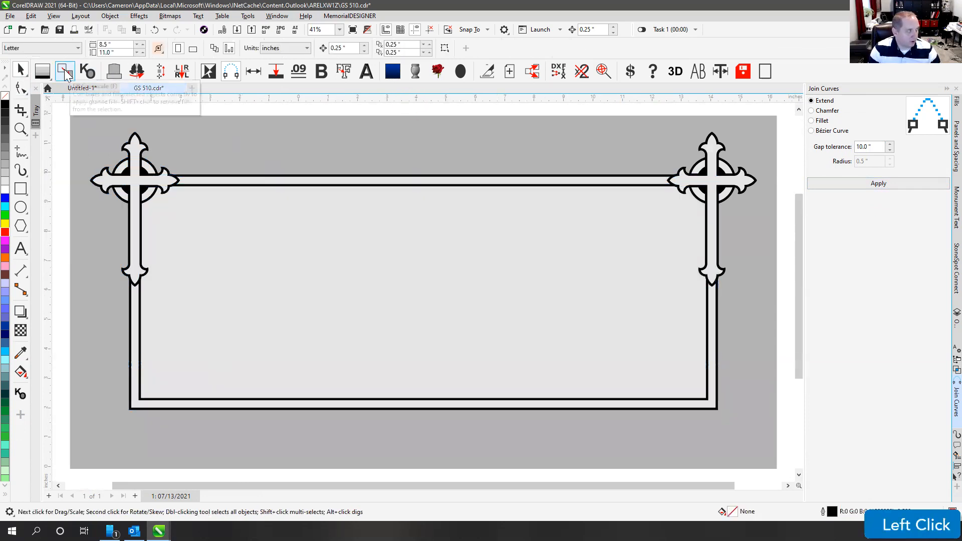
pyautogui.click(240, 117)
pyautogui.press('F4')
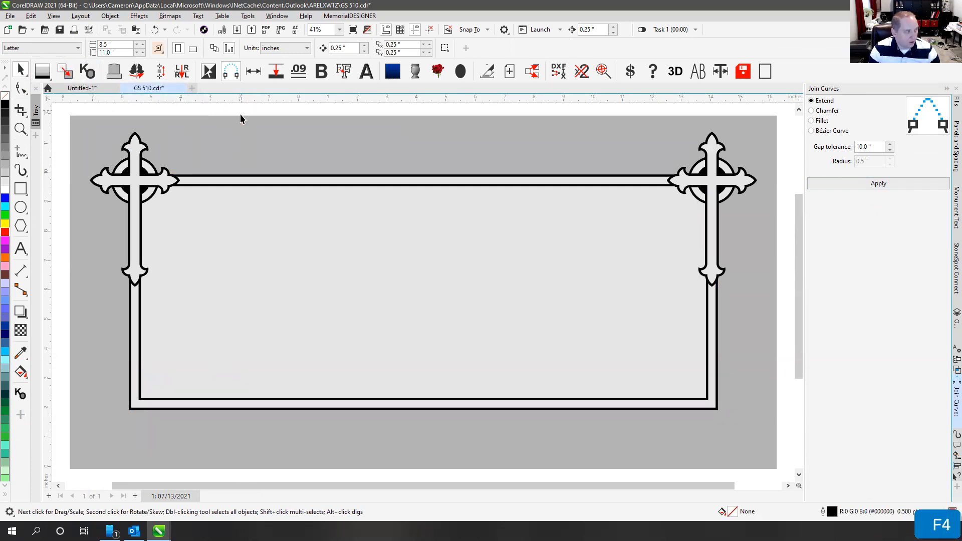
# Step: Move the left cross off the frame to check the corner behind it, and undo the move
pyautogui.moveTo(67, 107); pyautogui.dragTo(191, 294)
pyautogui.moveTo(140, 181); pyautogui.dragTo(313, 229)
pyautogui.hotkey('ctrl', 'z')
pyautogui.click(256, 106)
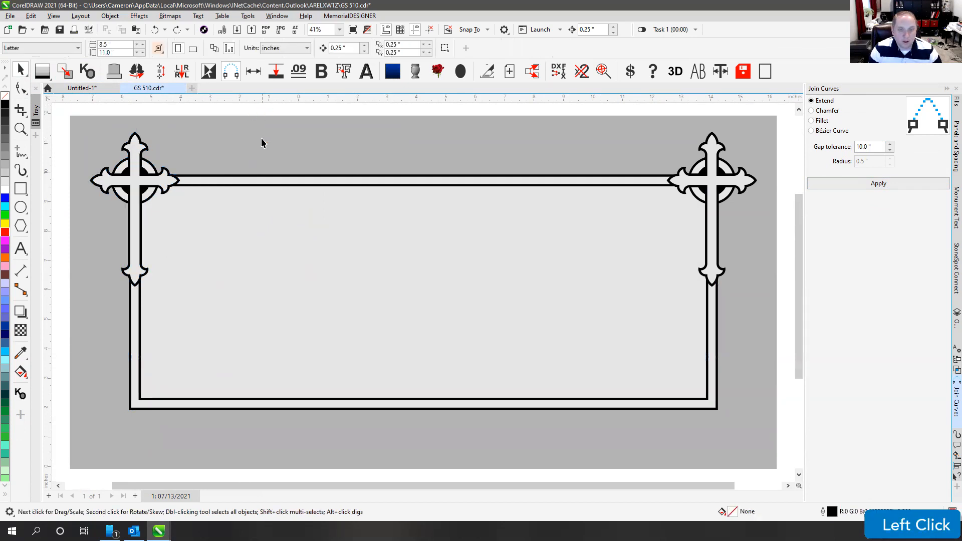
# Step: Examine the nodes of the left cross's light inner shape around its lower tip, where it overlaps the frame
pyautogui.scroll(3, 145, 228)
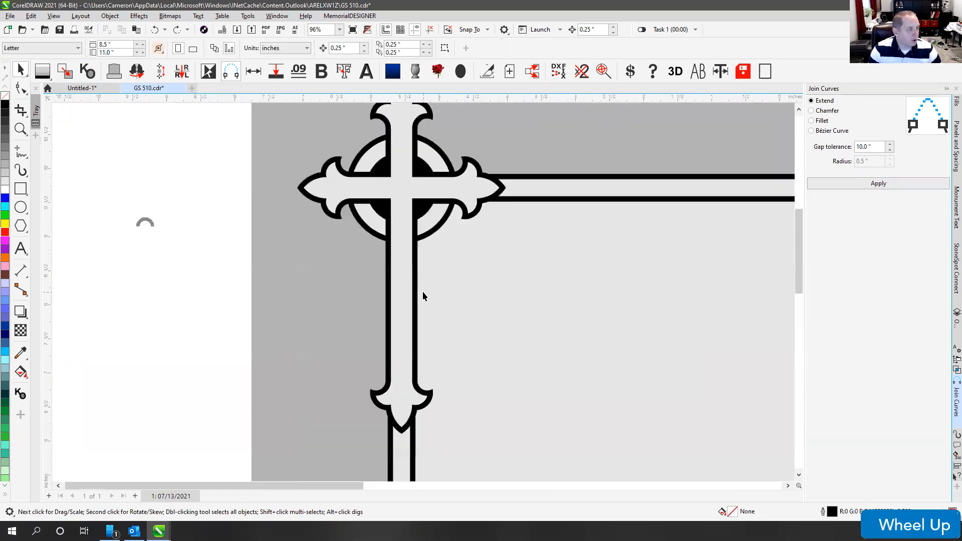
pyautogui.scroll(-1, 418, 307)
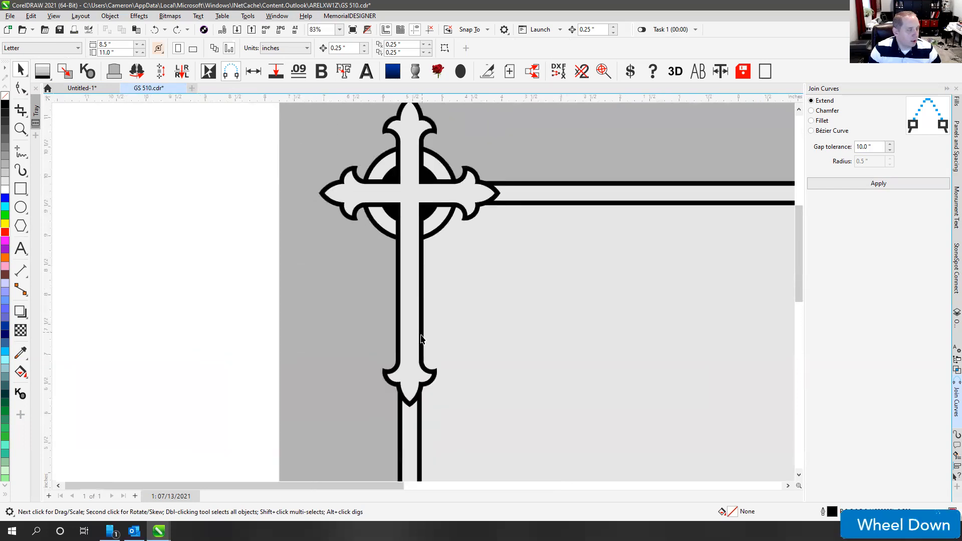
pyautogui.click(21, 89)
pyautogui.click(408, 369)
pyautogui.scroll(2, 423, 298)
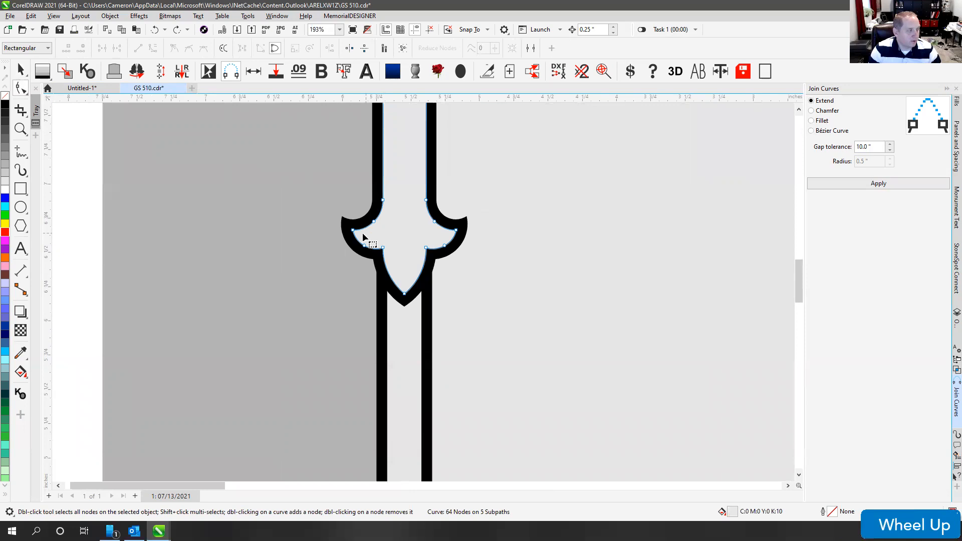
pyautogui.scroll(2, 406, 291)
pyautogui.scroll(-1, 422, 291)
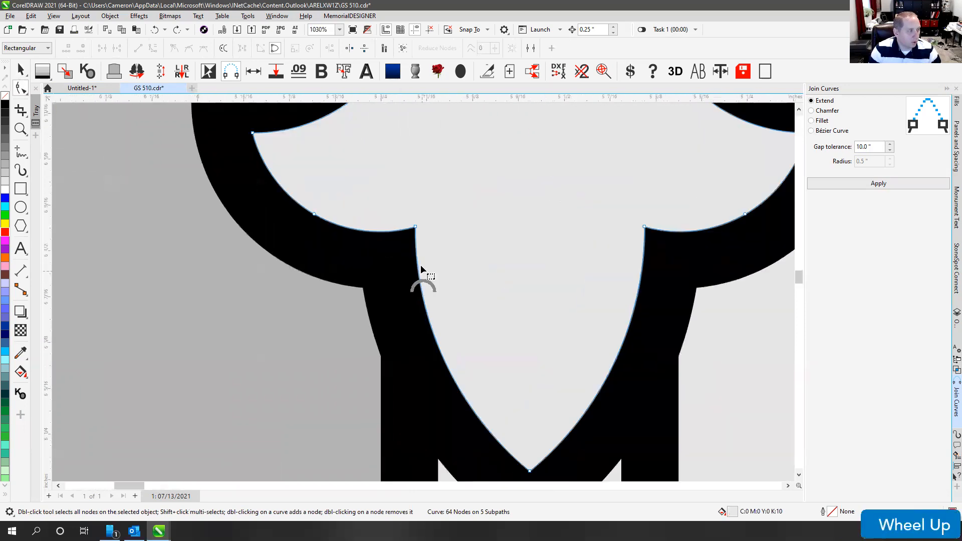
pyautogui.scroll(-12, 423, 291)
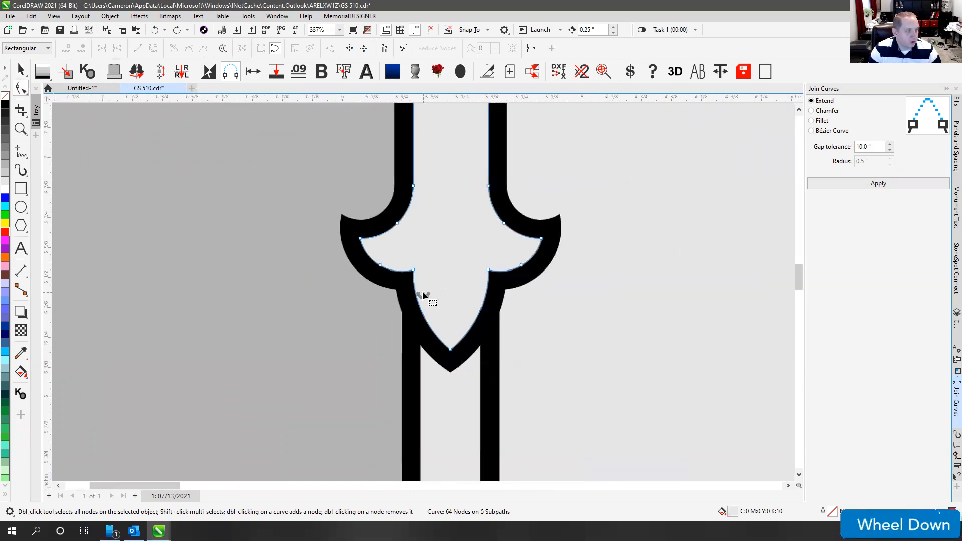
# Step: Move the left cross's inner shape and the frame aside separately to check what lies behind them, undoing each move
pyautogui.click(20, 70)
pyautogui.moveTo(421, 154); pyautogui.dragTo(547, 168)
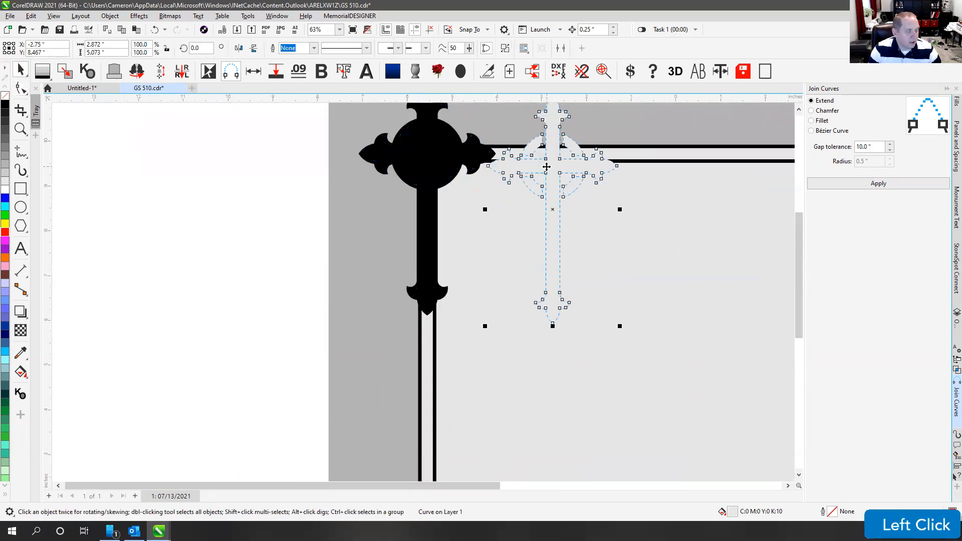
pyautogui.hotkey('ctrl', 'z')
pyautogui.moveTo(427, 333); pyautogui.dragTo(584, 341)
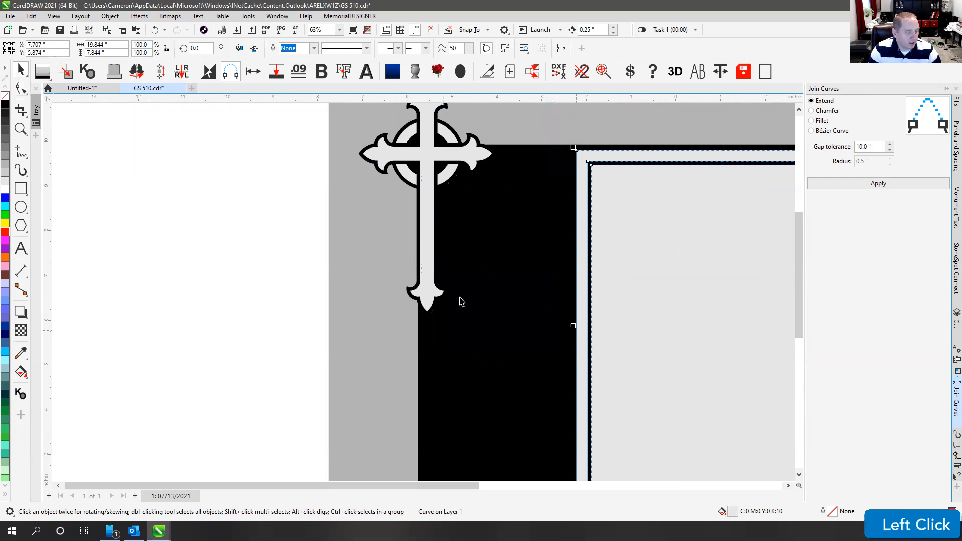
pyautogui.hotkey('ctrl', 'z')
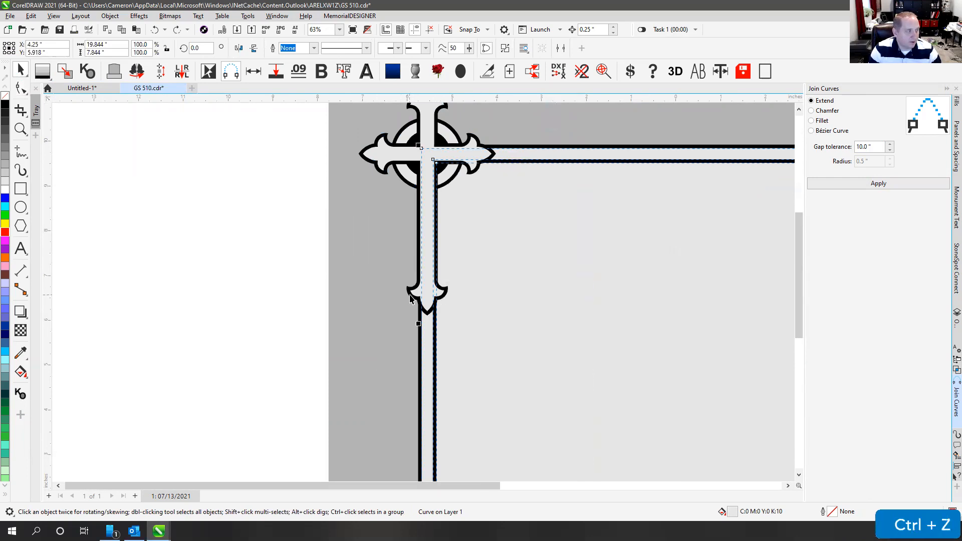
# Step: In wireframe view, select the left cross's inner shape together with the frame and examine their nodes at the frame corner behind the cross
pyautogui.click(418, 295)
pyautogui.scroll(4, 419, 289)
pyautogui.press('v')
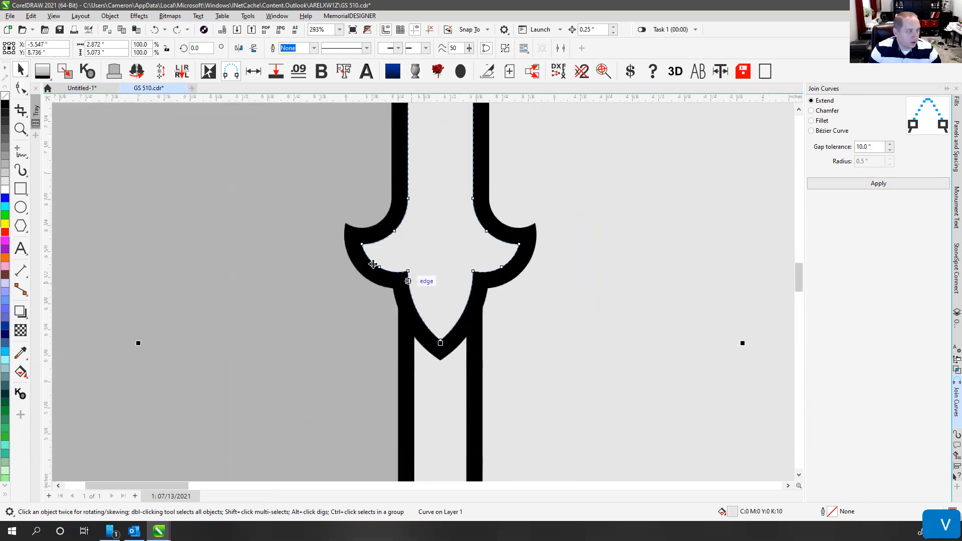
pyautogui.click(21, 90)
pyautogui.click(22, 90)
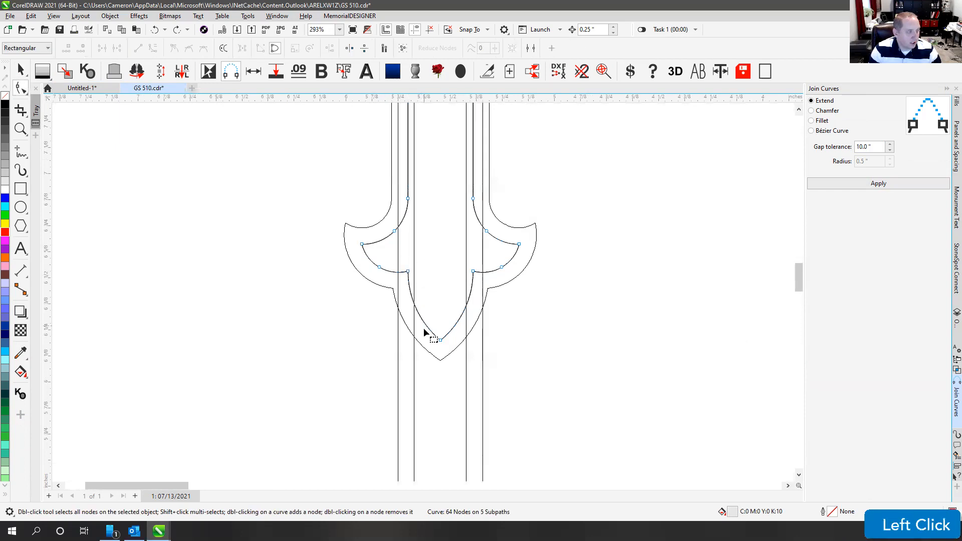
pyautogui.keyDown('shift'); pyautogui.click(414, 356); pyautogui.keyUp('shift')
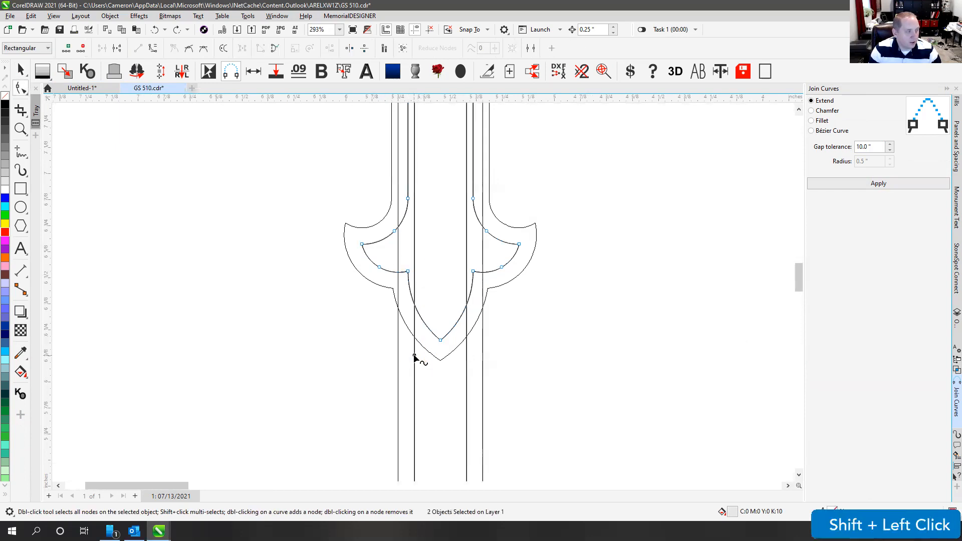
pyautogui.scroll(-6, 422, 291)
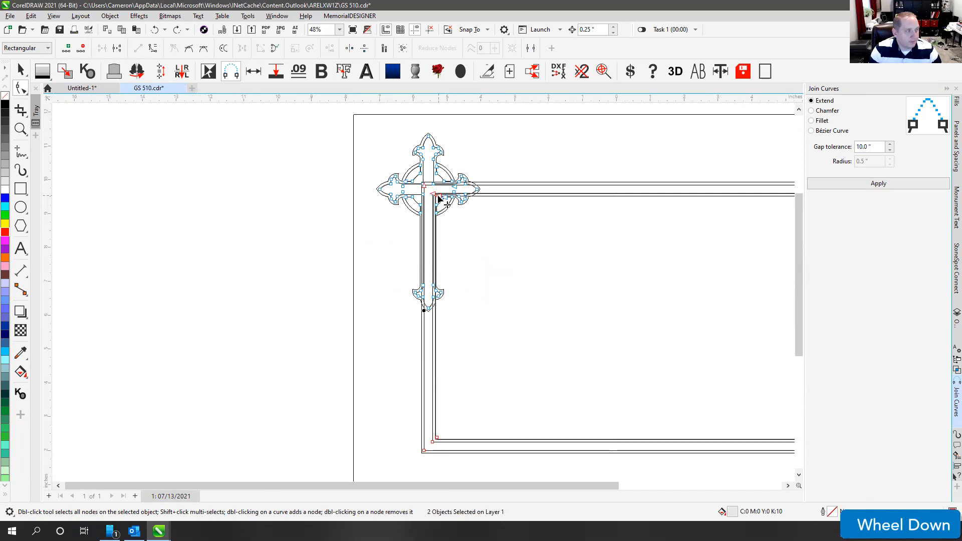
pyautogui.scroll(7, 439, 200)
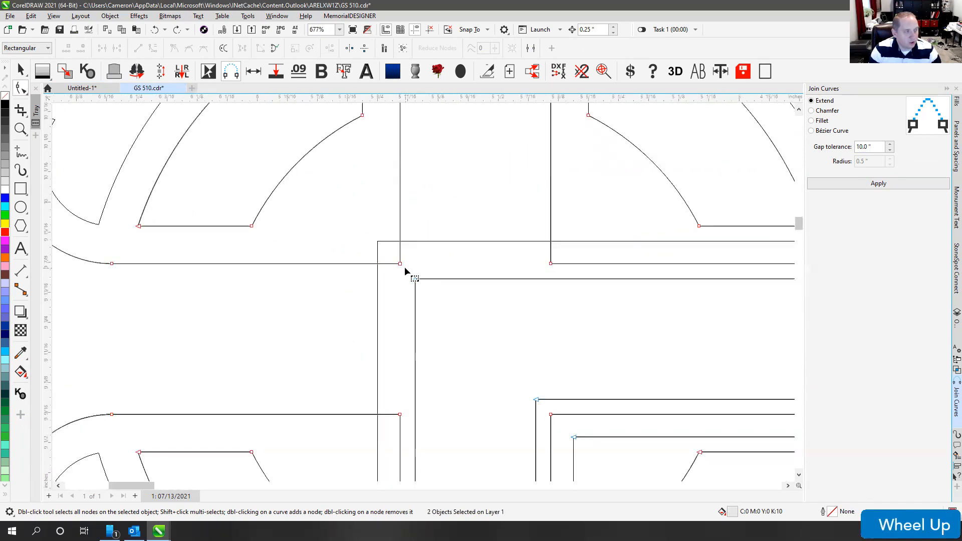
pyautogui.click(415, 279)
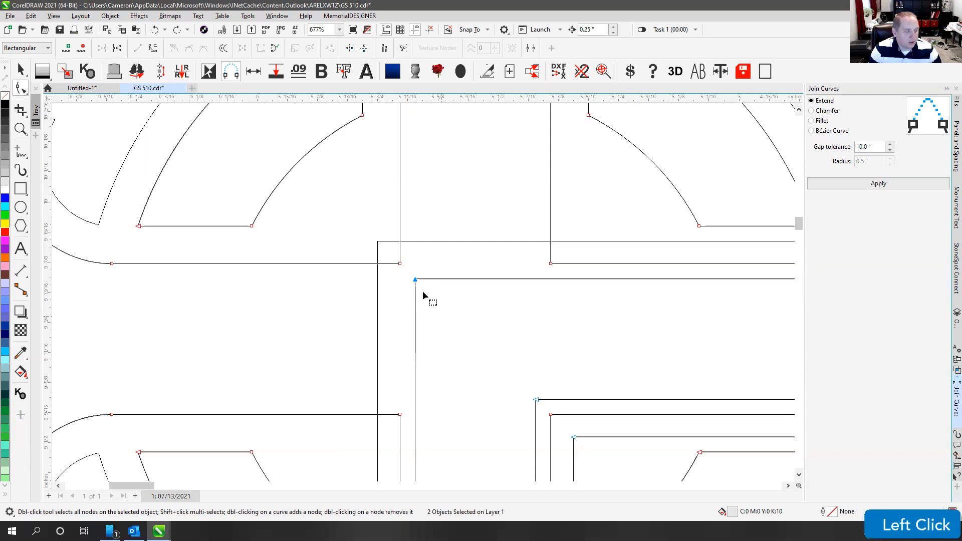
pyautogui.scroll(-2, 423, 293)
pyautogui.click(20, 70)
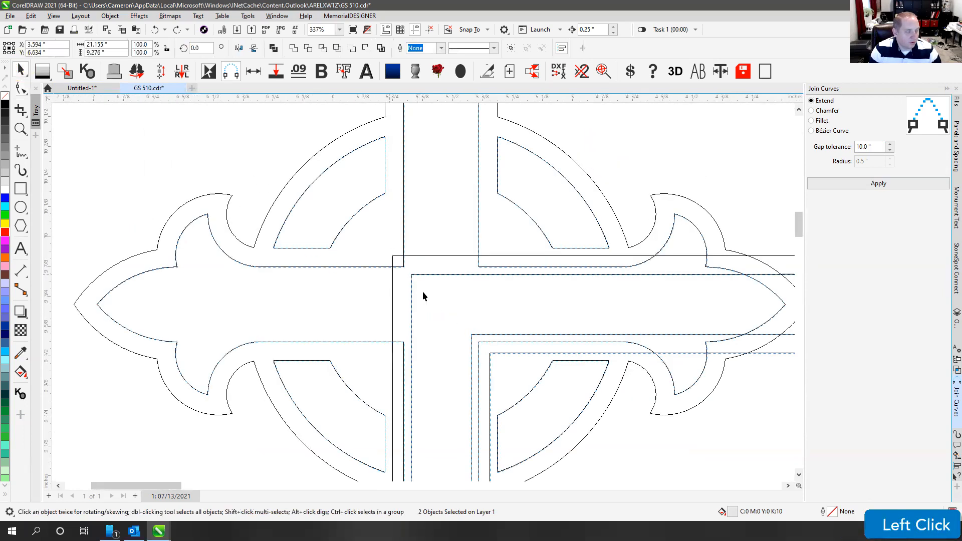
pyautogui.scroll(-3, 423, 291)
pyautogui.press('v')
pyautogui.scroll(-1, 431, 261)
pyautogui.press('v')
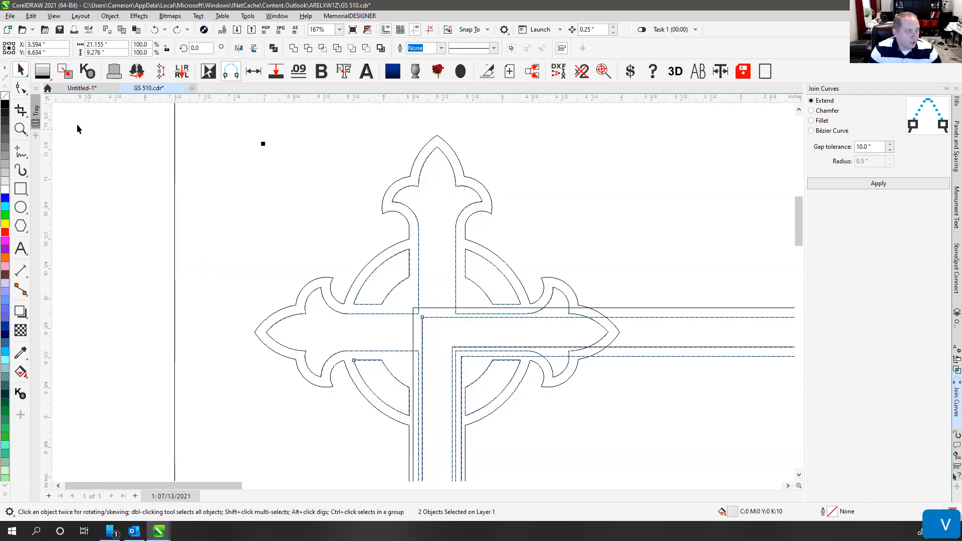
# Step: Examine the nodes of the left cross and frame around the cross's lower tip and right arm, including those of the outer cross outline
pyautogui.click(19, 89)
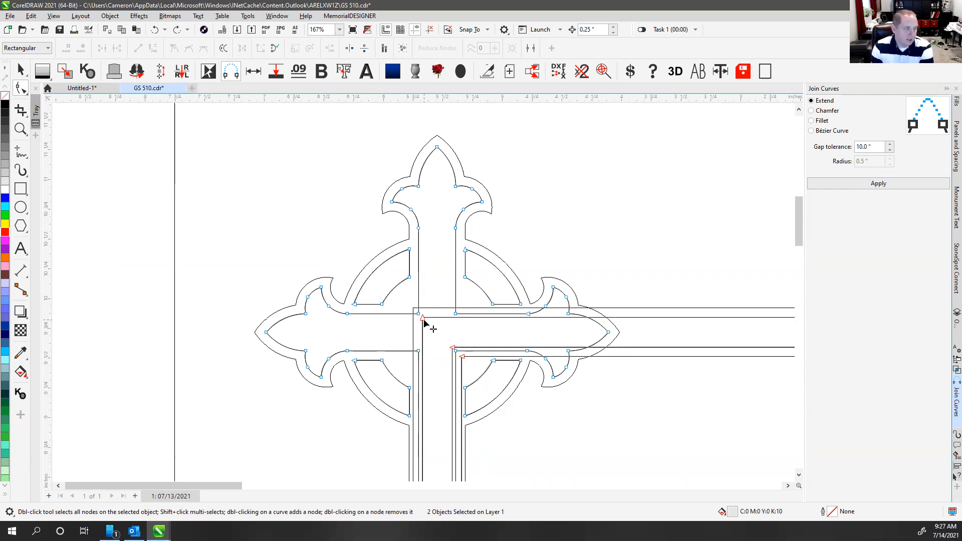
pyautogui.scroll(-3, 423, 323)
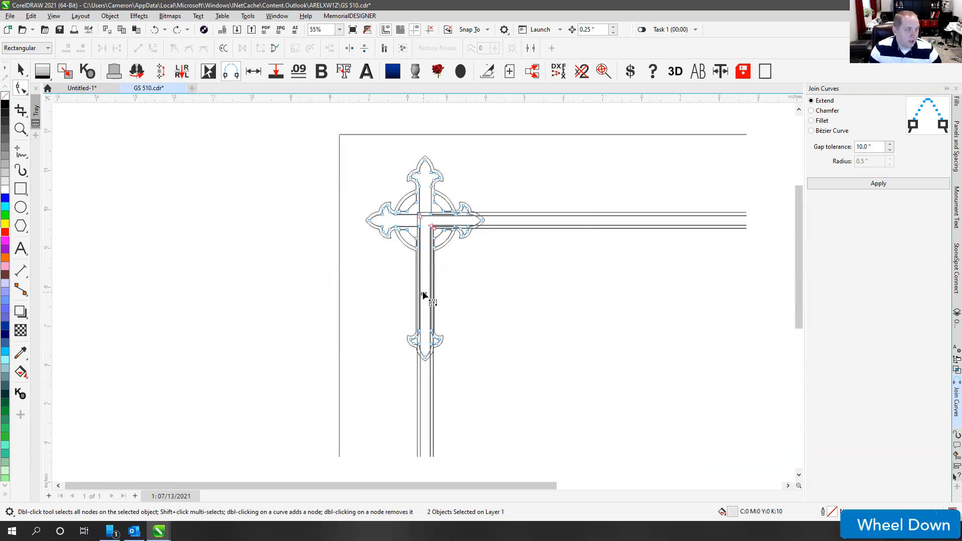
pyautogui.scroll(6, 422, 290)
pyautogui.scroll(-2, 426, 285)
pyautogui.scroll(4, 423, 292)
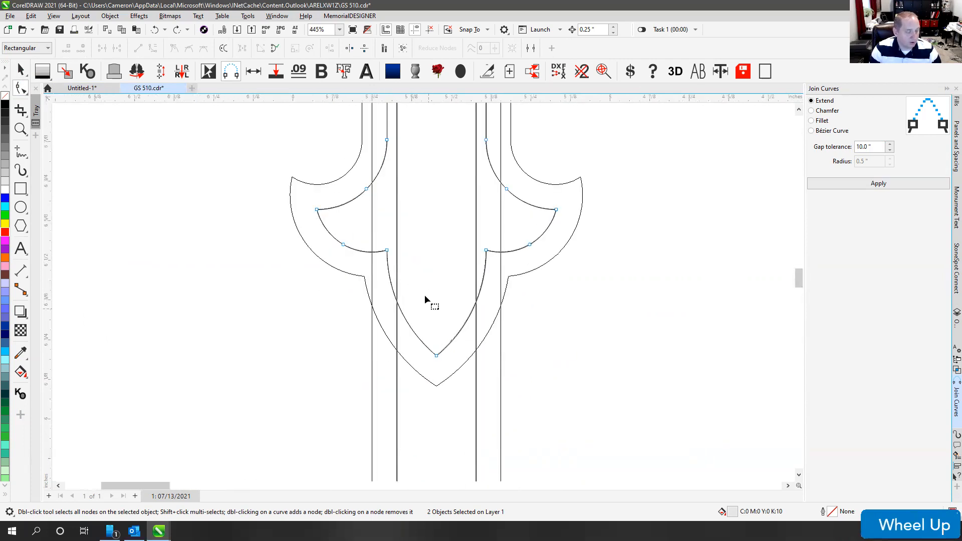
pyautogui.click(408, 275)
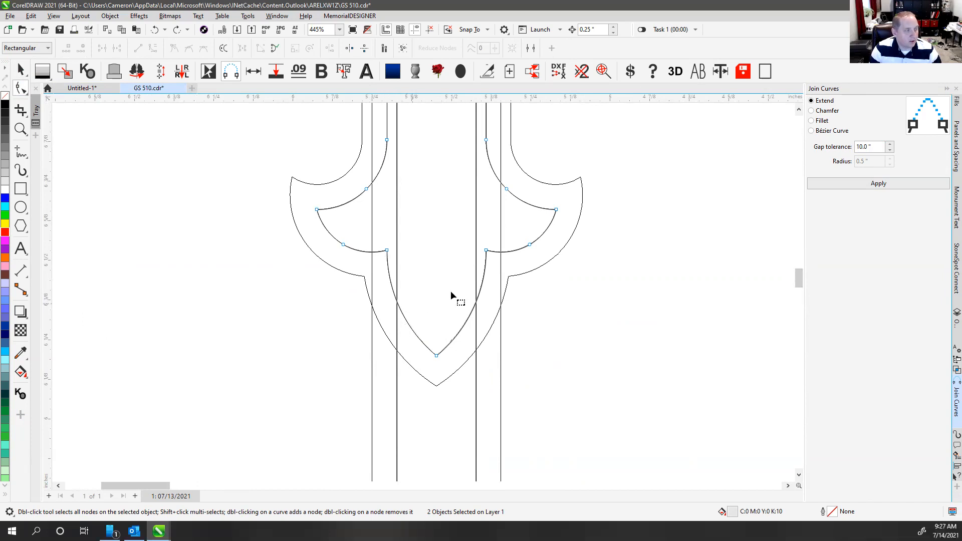
pyautogui.scroll(-4, 436, 249)
pyautogui.scroll(2, 428, 283)
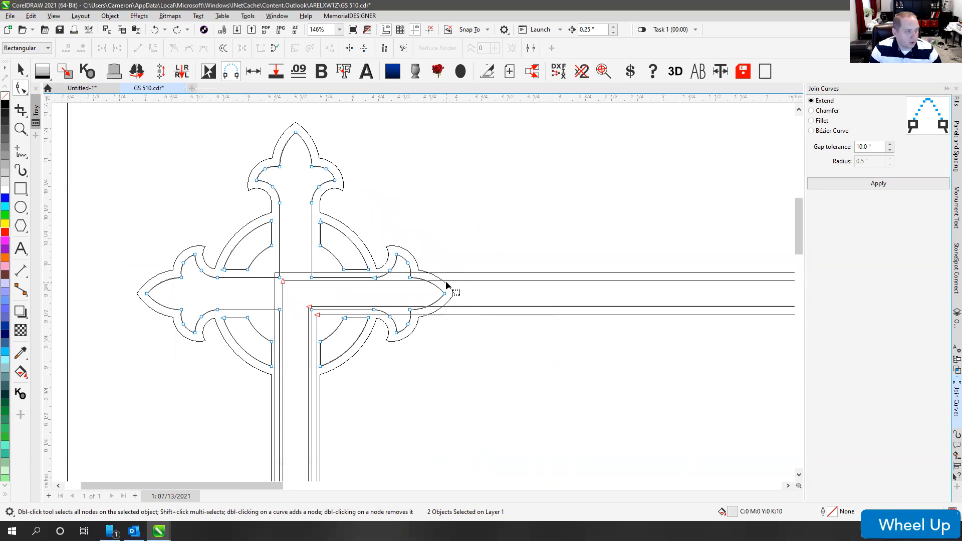
pyautogui.click(447, 285)
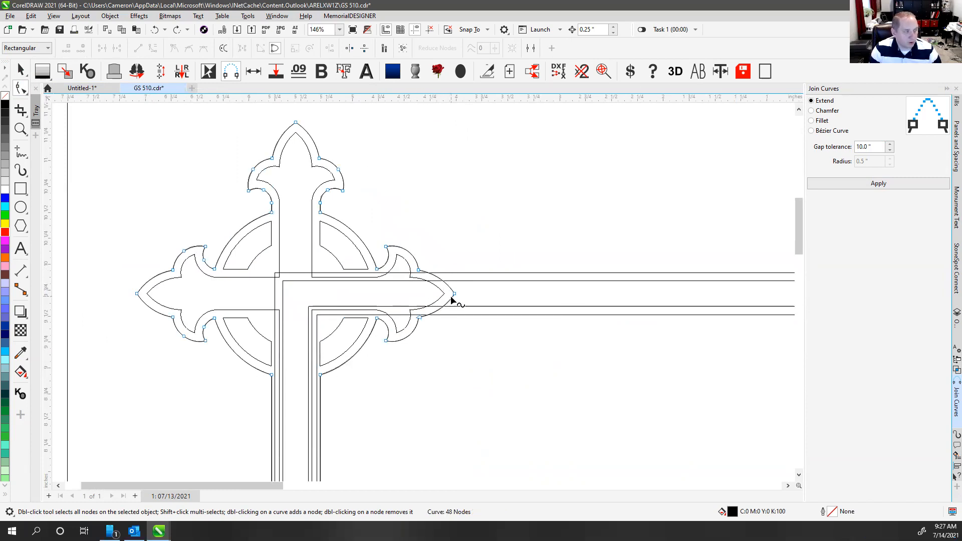
# Step: Clear the selection, fit the whole design in view, and switch the drawing back to the filled view
pyautogui.click(21, 70)
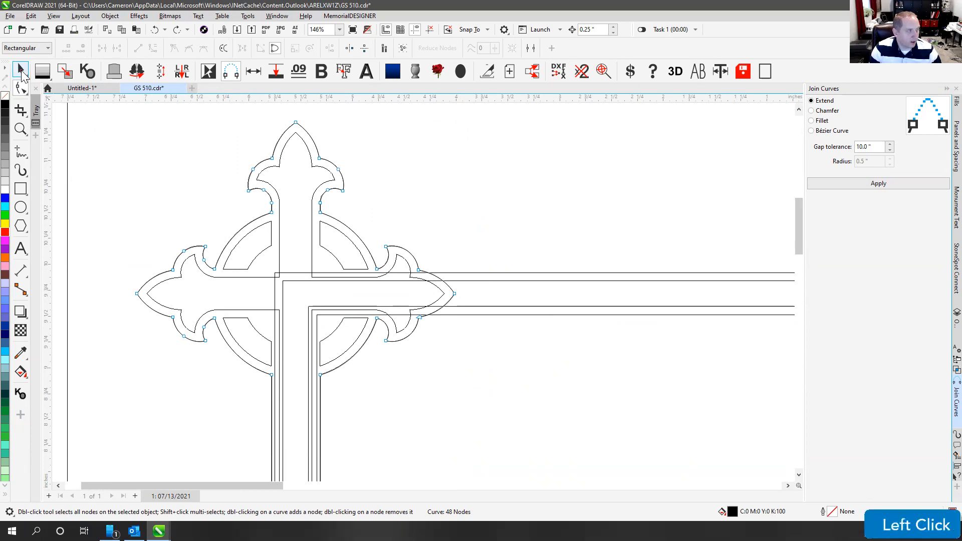
pyautogui.click(459, 167)
pyautogui.press('F4')
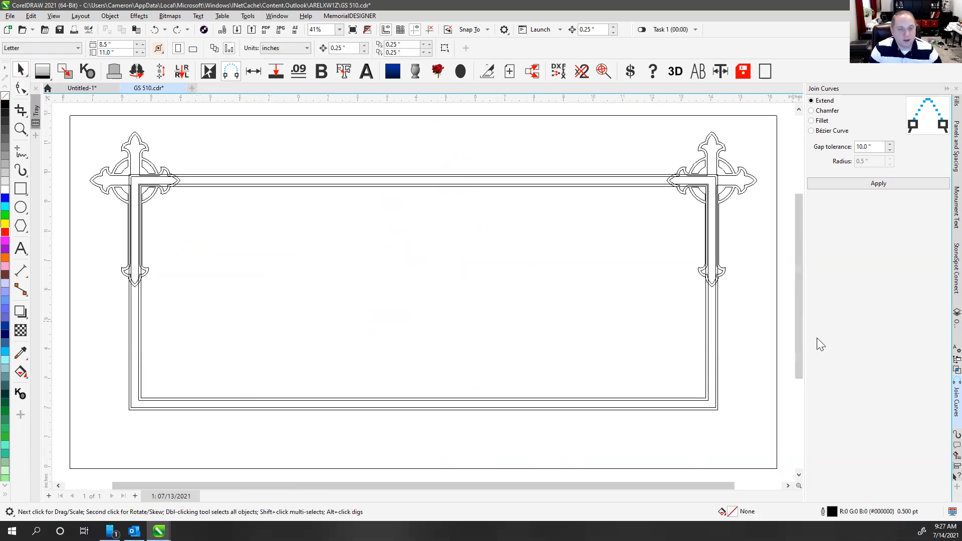
pyautogui.press('v')
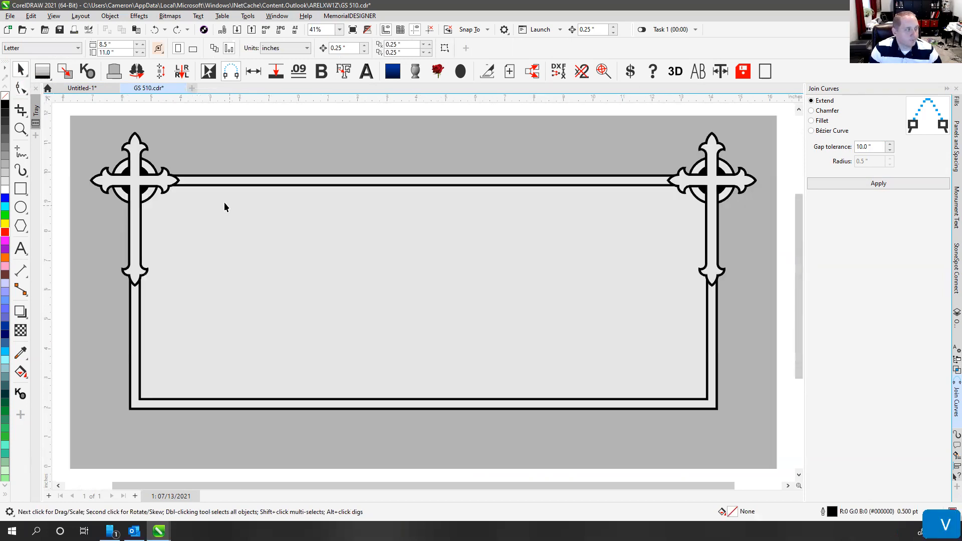
pyautogui.click(175, 111)
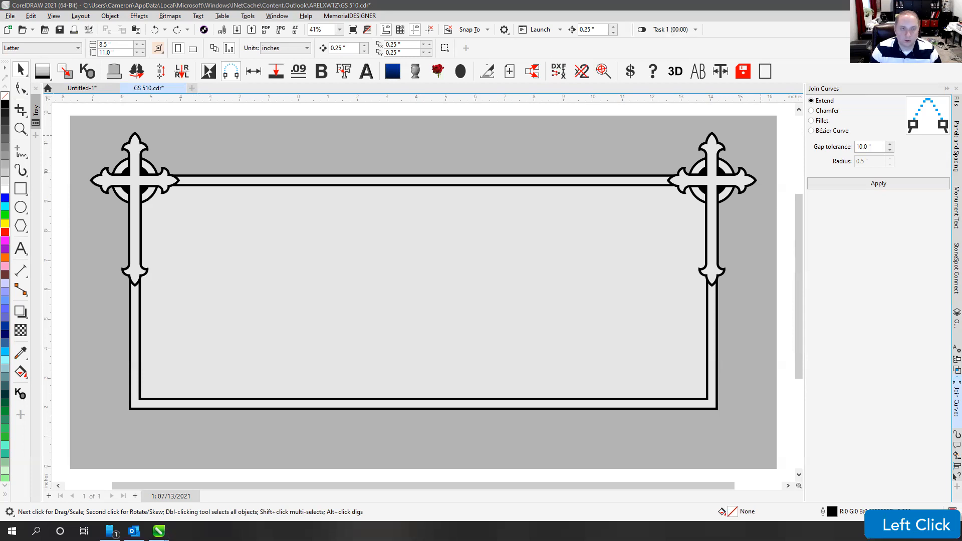
pyautogui.write('s tl y')
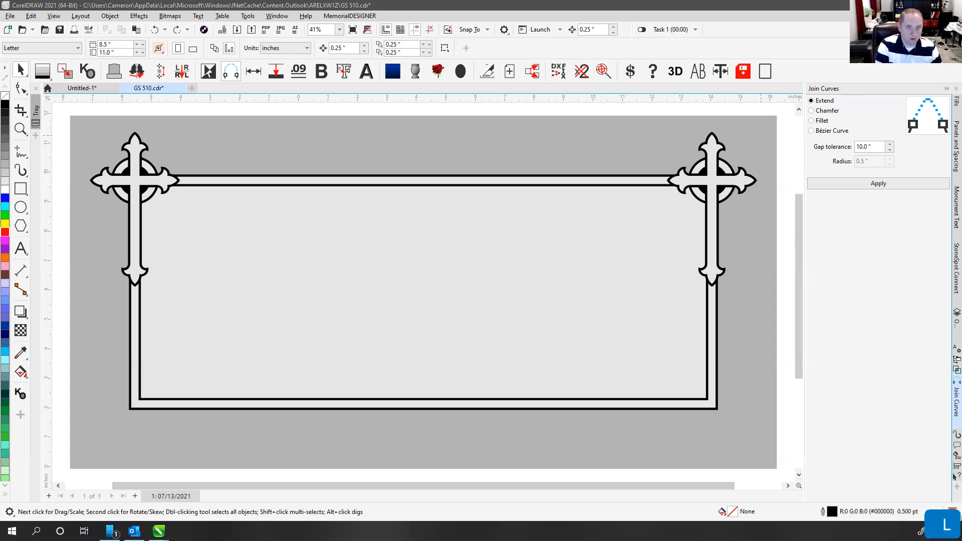
pyautogui.write('j d')
pyautogui.press('Return')
pyautogui.press('Return')
pyautogui.hotkey('ctrl', 'v')
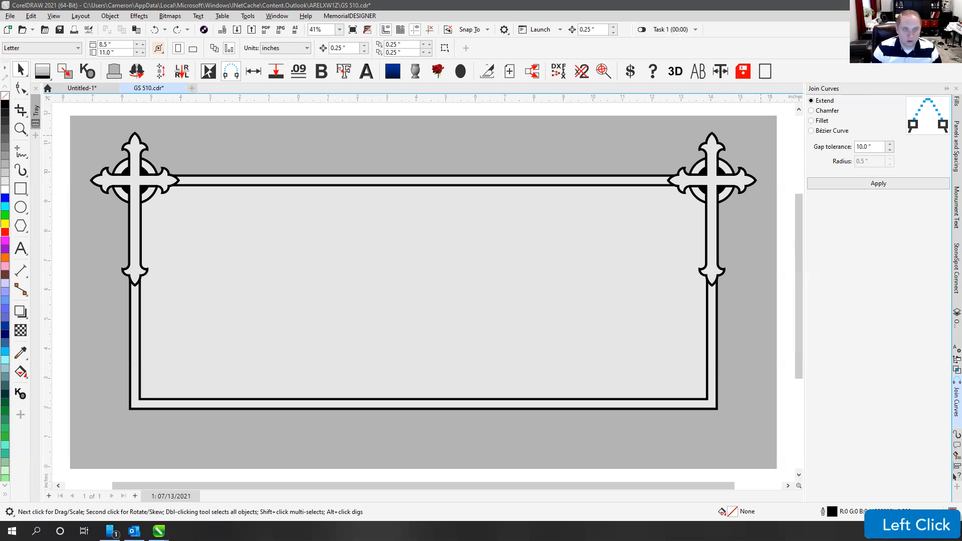
pyautogui.press('Delete')
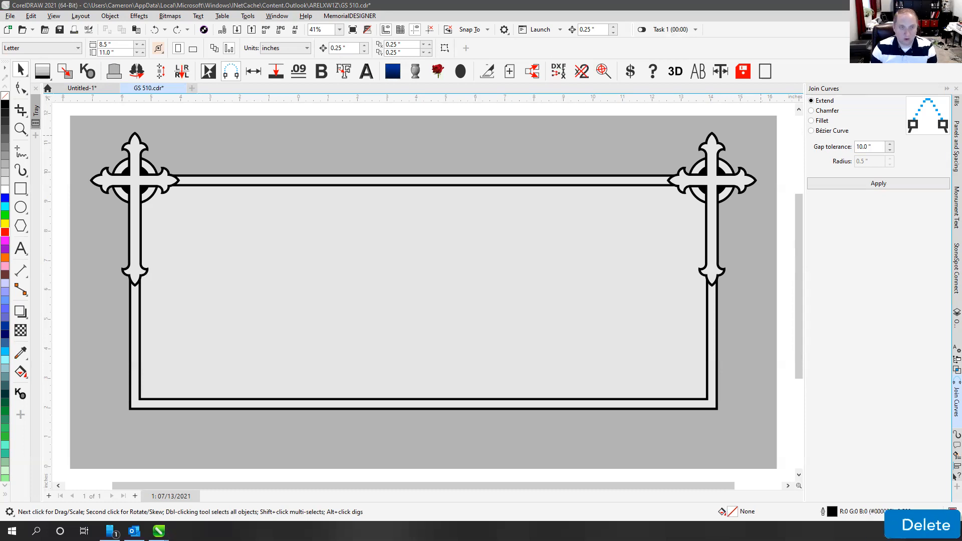
pyautogui.press('Delete')
pyautogui.press('Return')
pyautogui.press('Return')
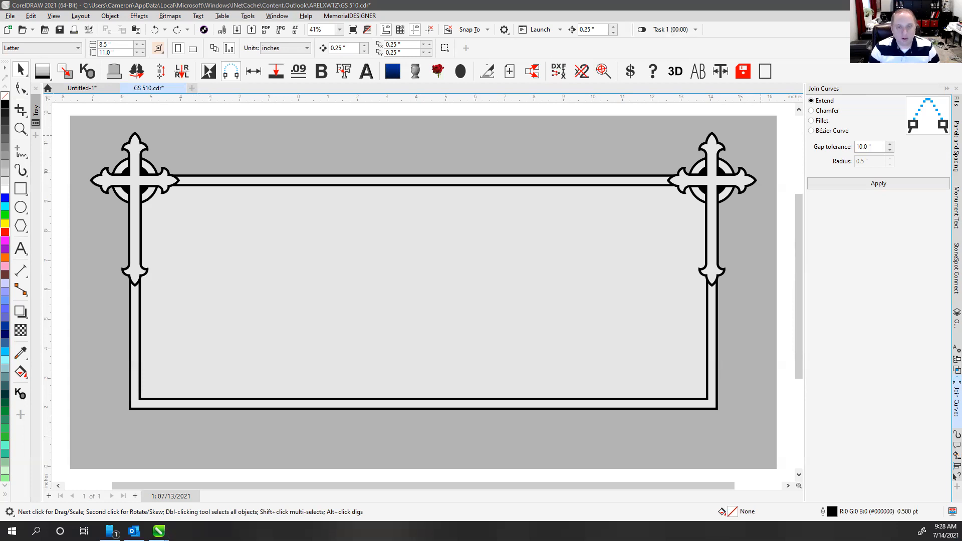
pyautogui.press('Return')
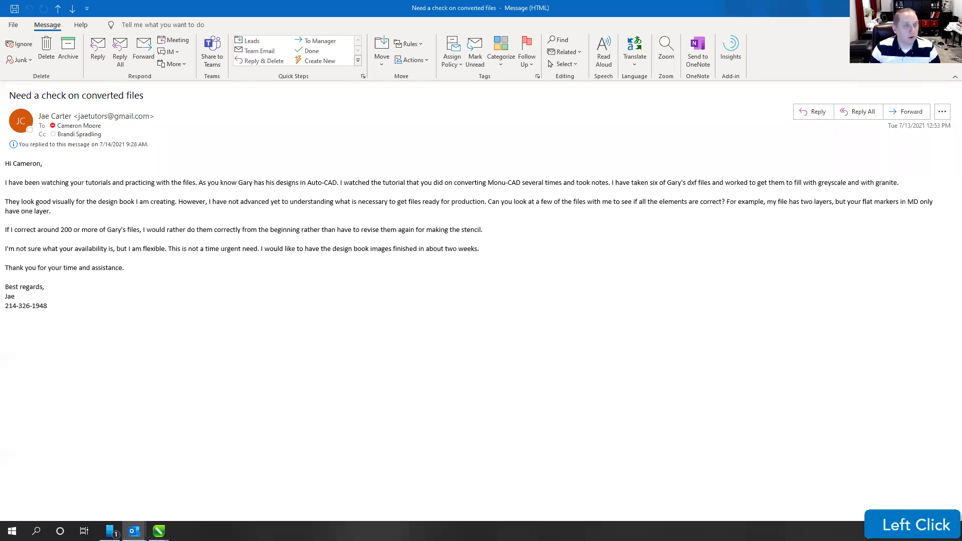
# Step: Close the e-mail message about the converted files and return to the CorelDRAW drawing
pyautogui.click(951, 8)
pyautogui.click(630, 108)
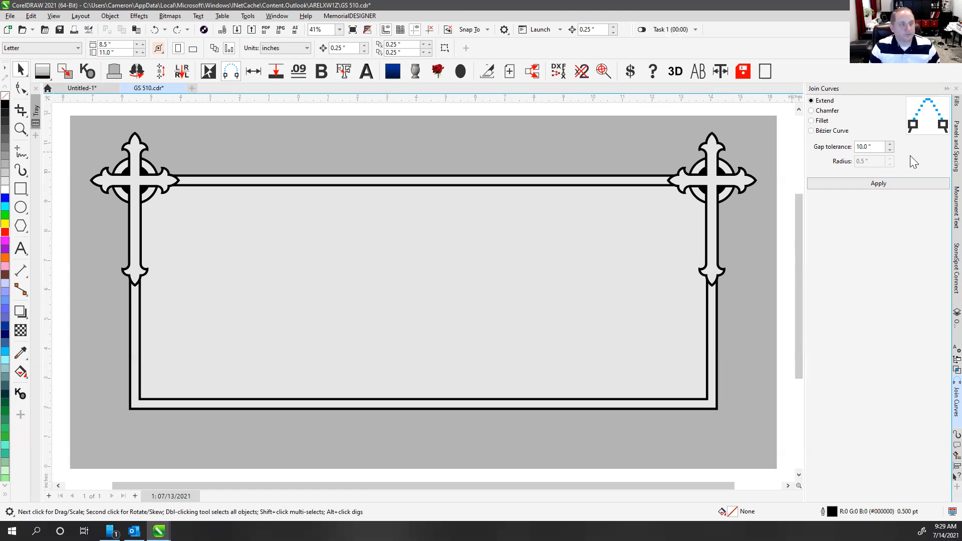
pyautogui.click(760, 113)
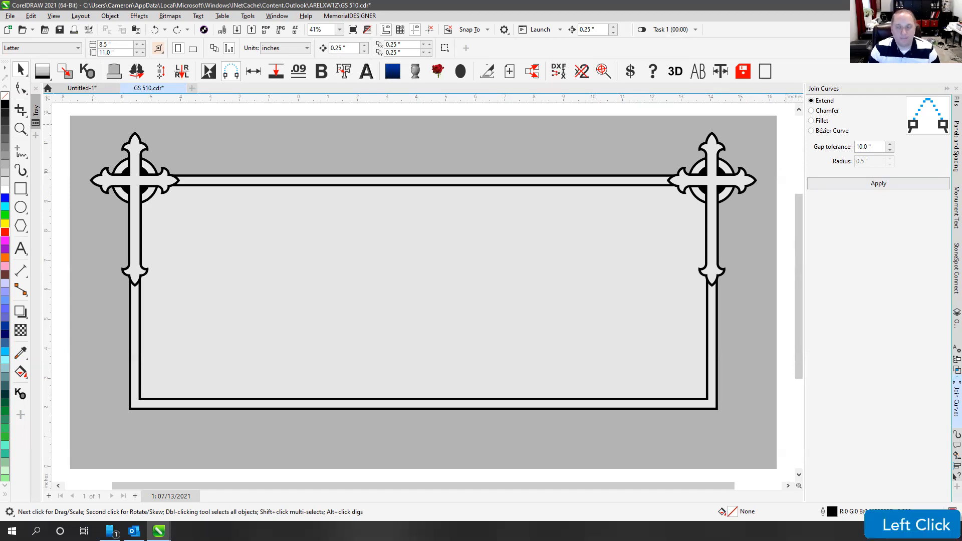
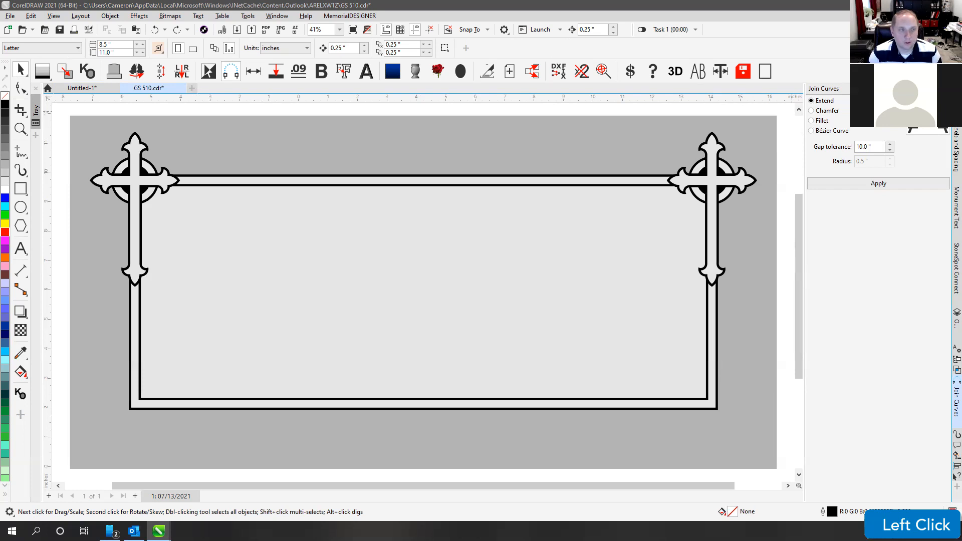
pyautogui.click(778, 106)
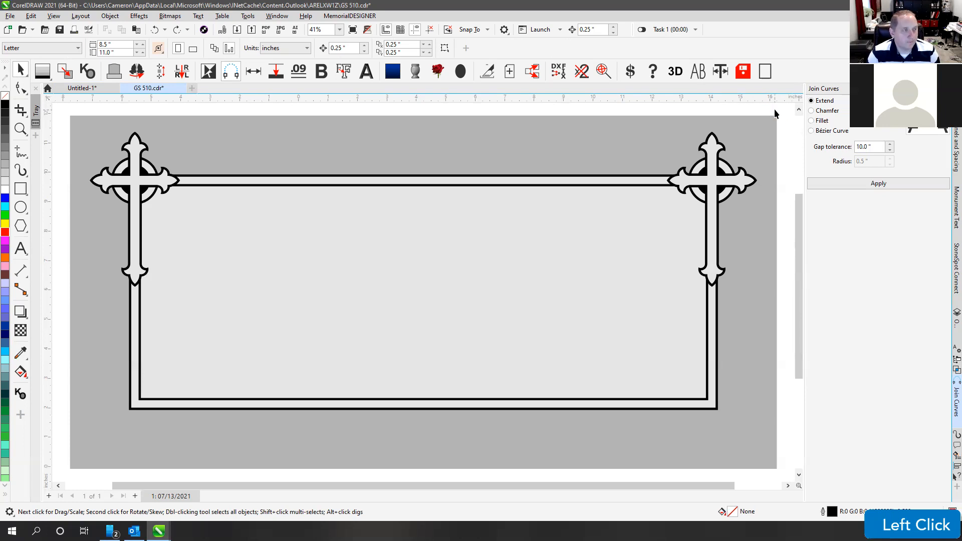
pyautogui.click(775, 111)
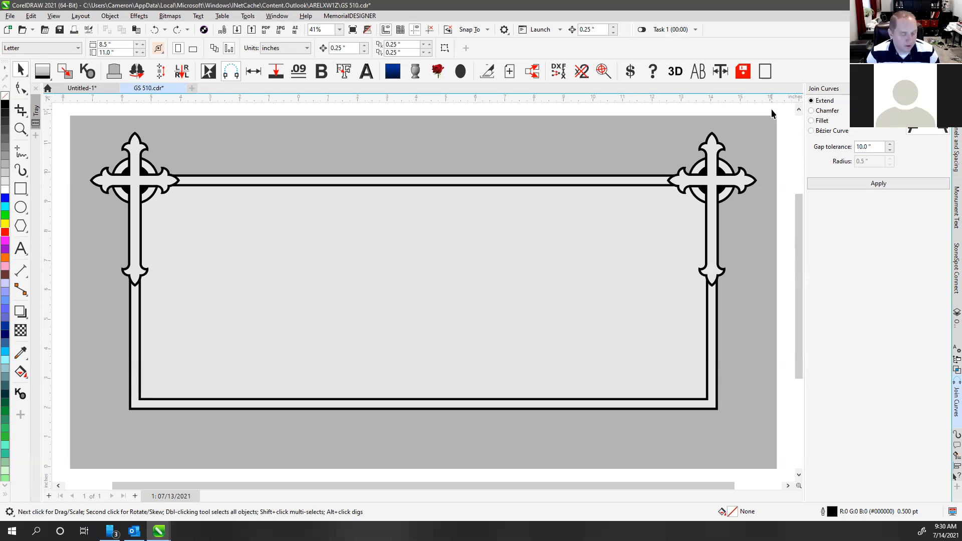
pyautogui.click(771, 114)
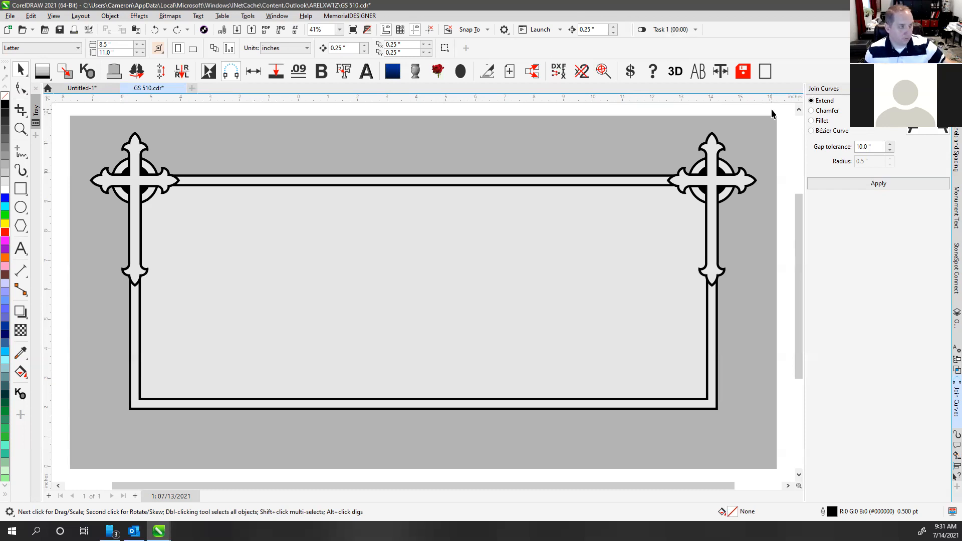
pyautogui.click(769, 109)
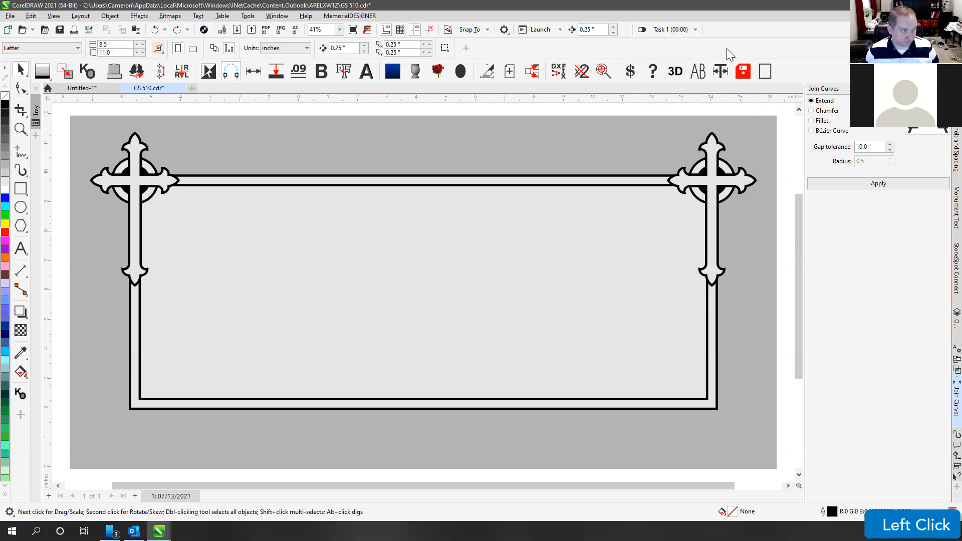
pyautogui.click(679, 108)
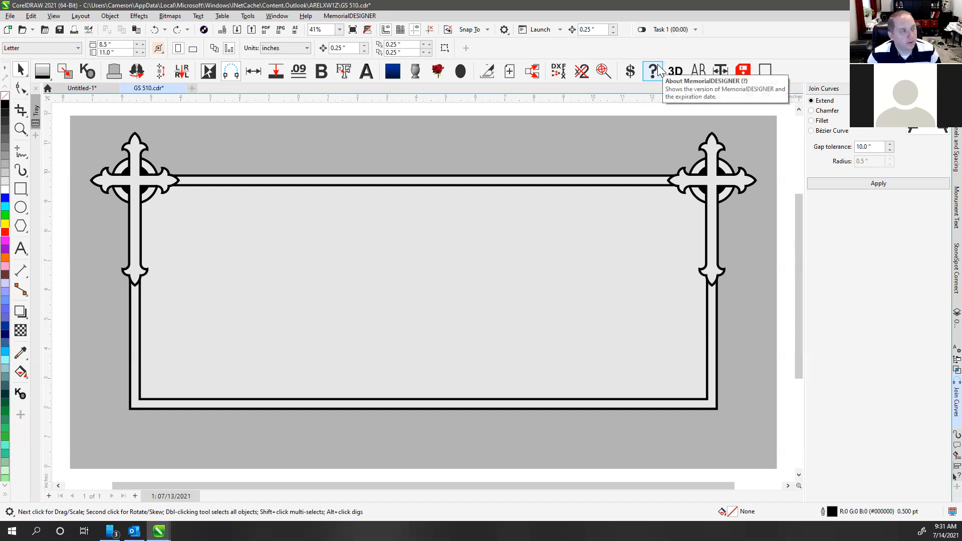
# Step: Create a new blank document and draw a closed, irregular freehand curve about 17.7 by 11 inches
pyautogui.click(193, 88)
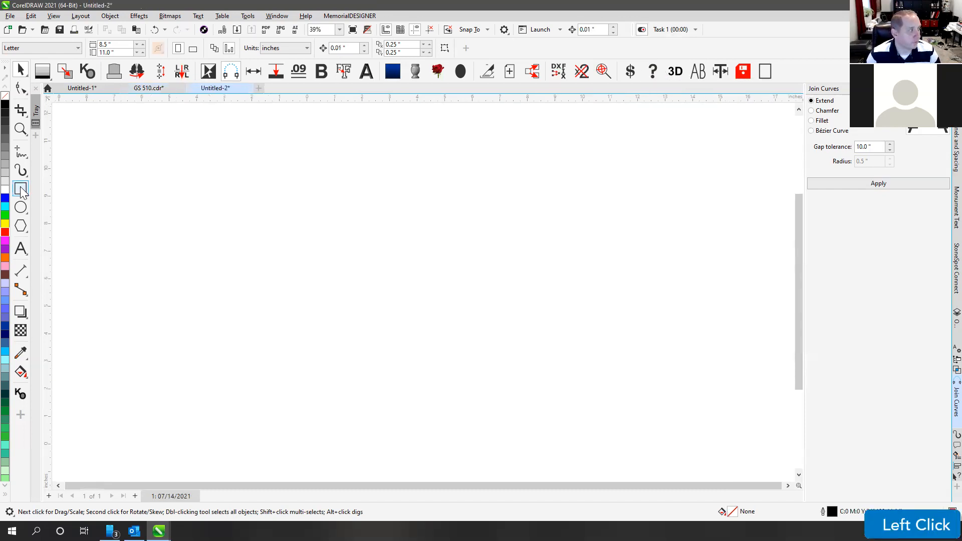
pyautogui.click(21, 151)
pyautogui.moveTo(585, 142)
pyautogui.mouseDown()
pyautogui.moveTo(467, 184)
pyautogui.moveTo(313, 209)
pyautogui.moveTo(187, 315)
pyautogui.moveTo(266, 417)
pyautogui.moveTo(420, 344)
pyautogui.moveTo(630, 334)
pyautogui.moveTo(654, 211)
pyautogui.moveTo(635, 123)
pyautogui.moveTo(588, 149)
pyautogui.mouseUp()
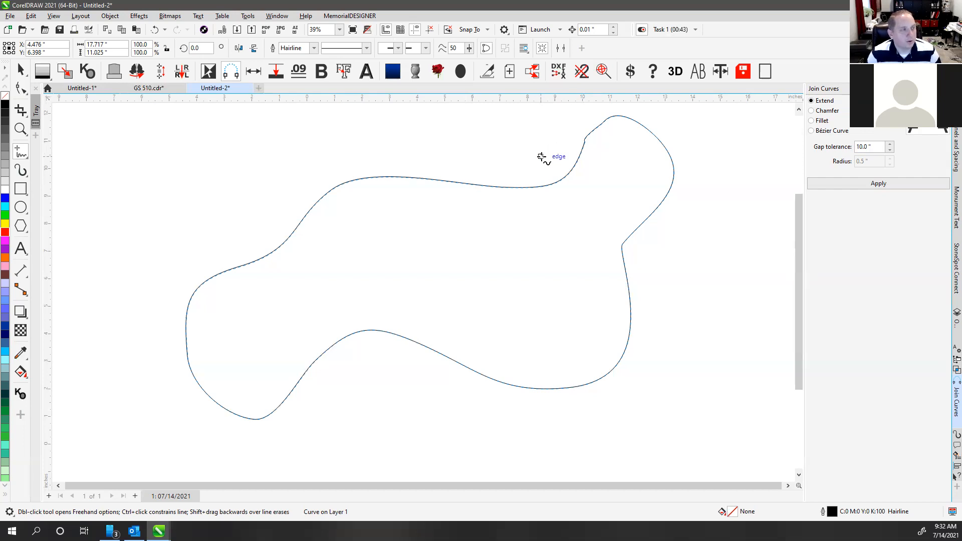
pyautogui.click(20, 70)
pyautogui.click(508, 149)
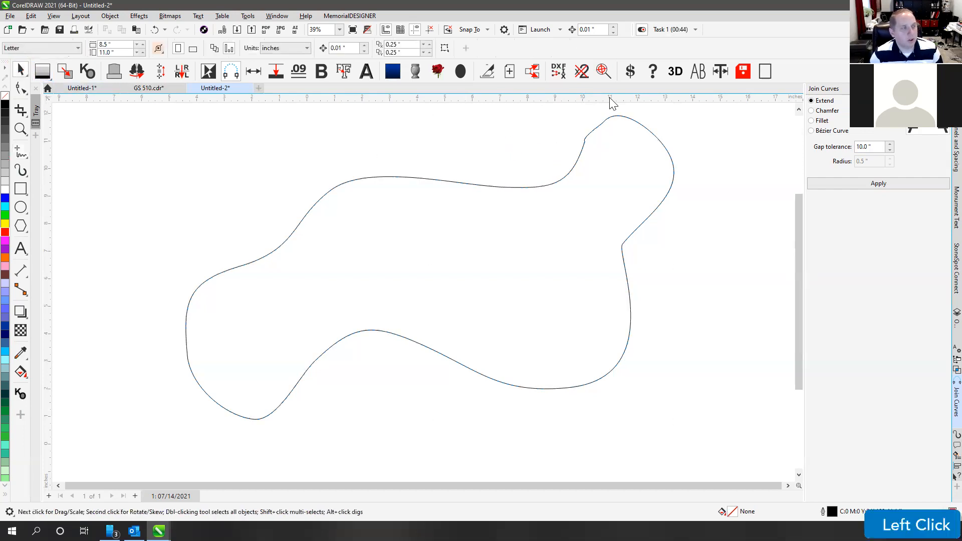
# Step: View the MemorialDESIGNER version information and close it
pyautogui.click(652, 72)
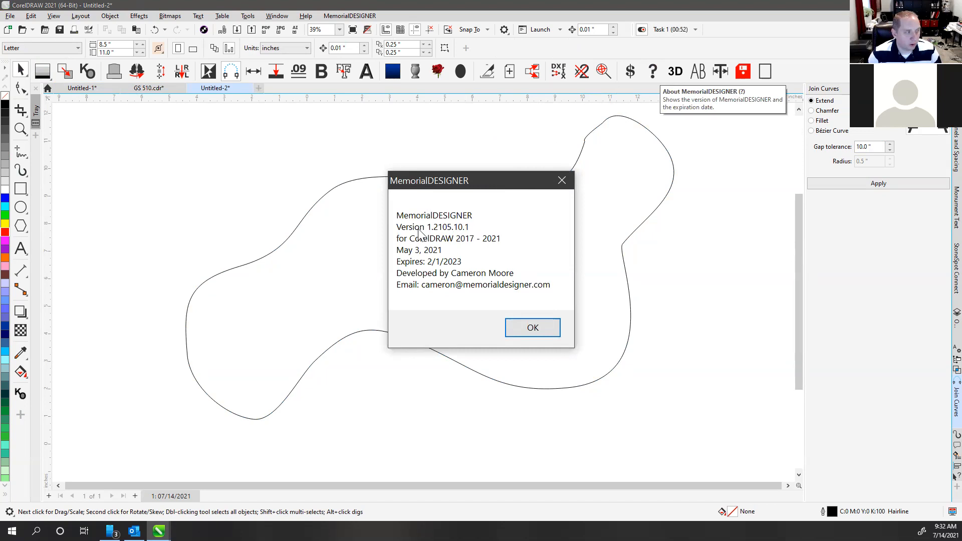
pyautogui.click(531, 179)
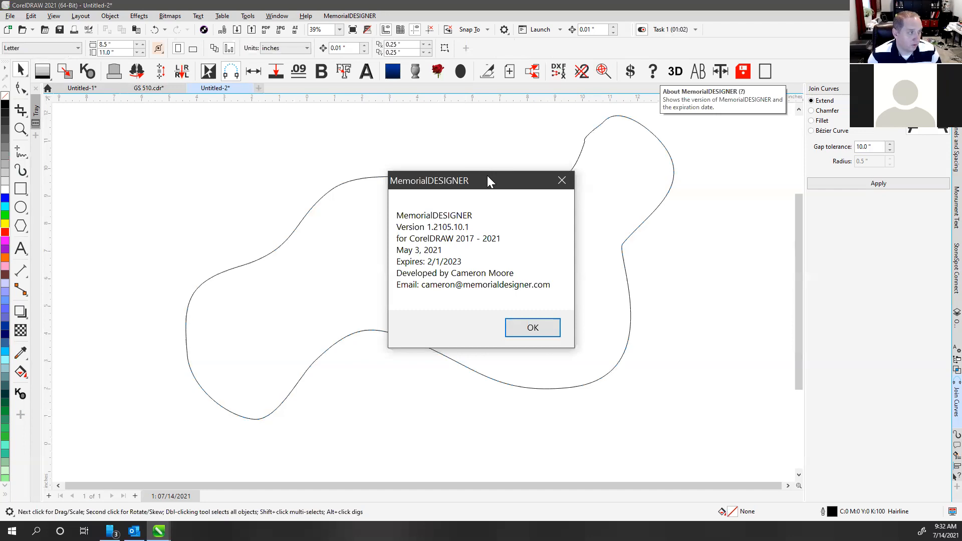
pyautogui.click(562, 181)
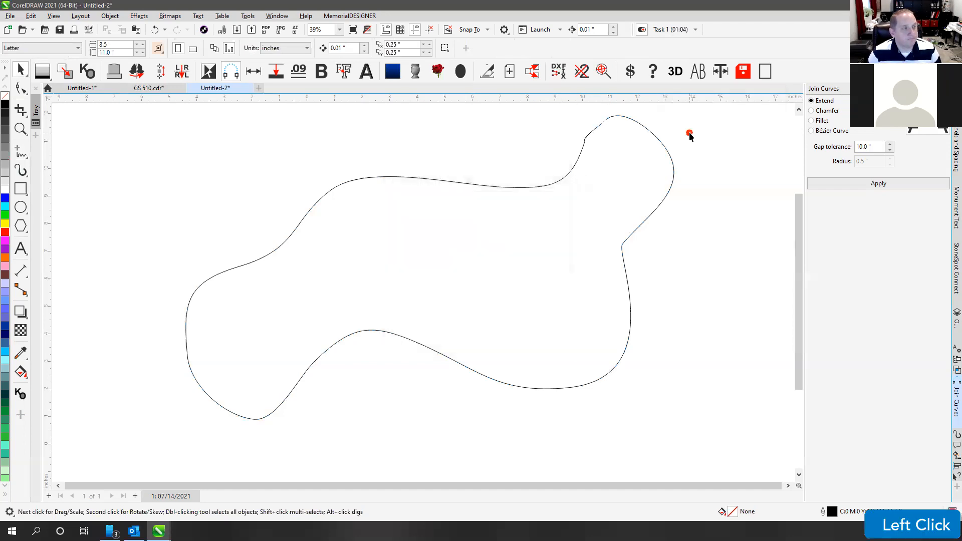
# Step: Copy the segment between the two upper nodes of the freehand curve and paste it in place as a separate curve
pyautogui.click(641, 126)
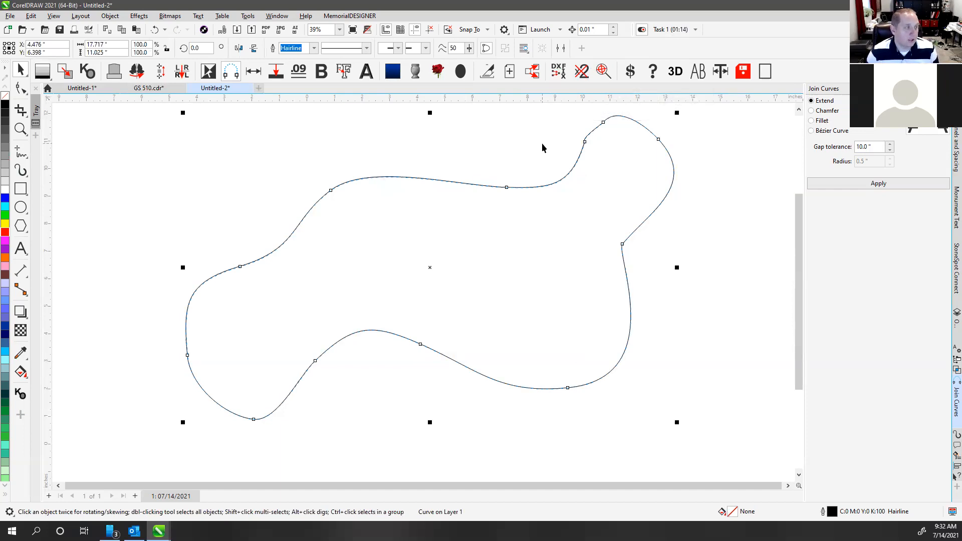
pyautogui.scroll(-3, 516, 254)
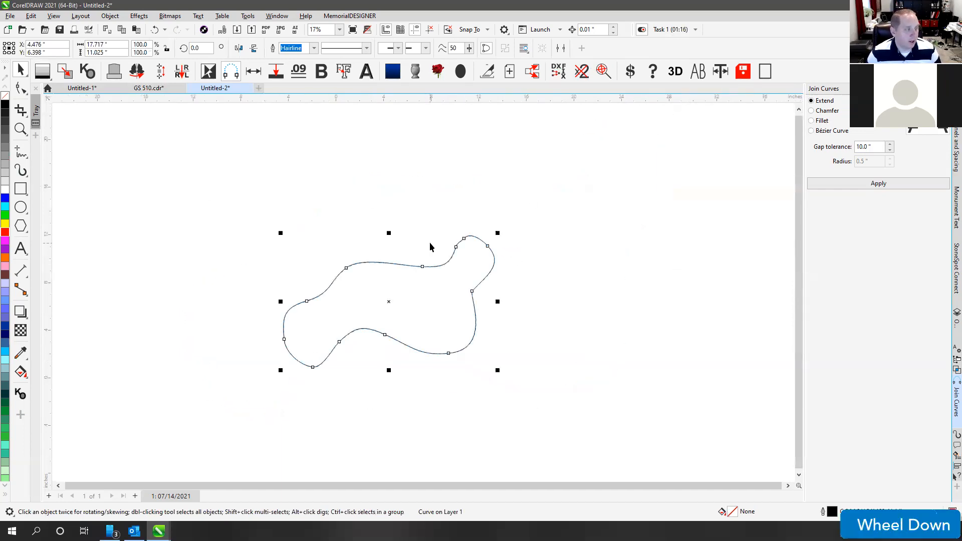
pyautogui.click(21, 89)
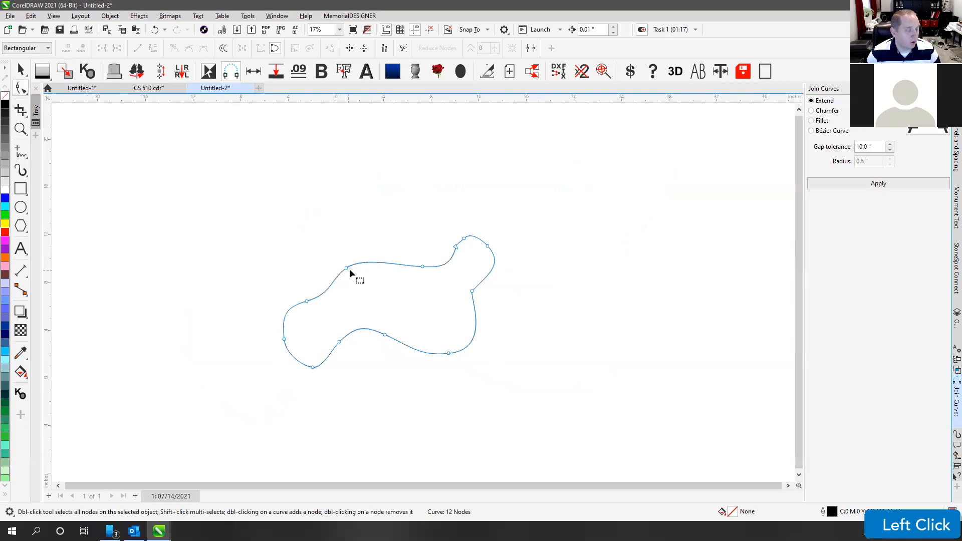
pyautogui.click(20, 70)
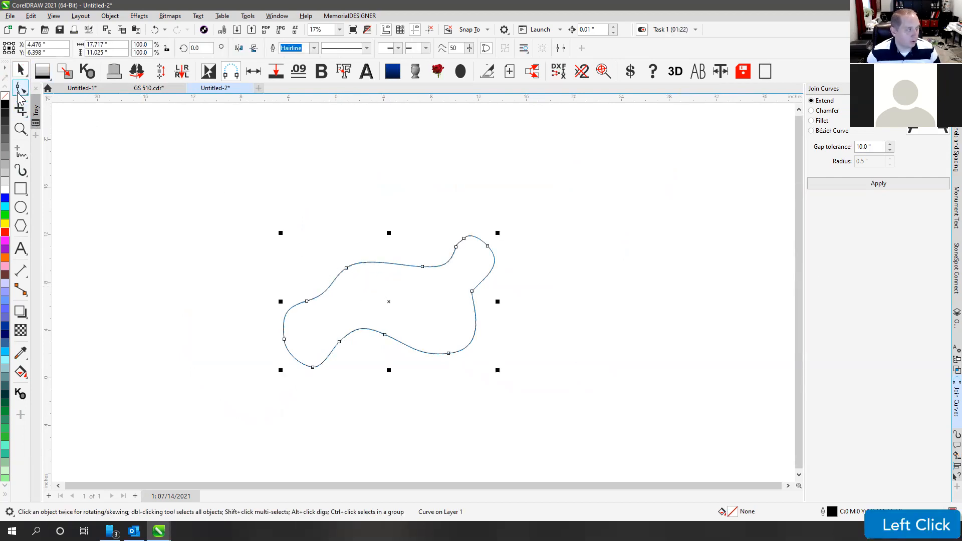
pyautogui.click(21, 89)
pyautogui.moveTo(307, 234); pyautogui.dragTo(436, 292)
pyautogui.hotkey('ctrl', 'v')
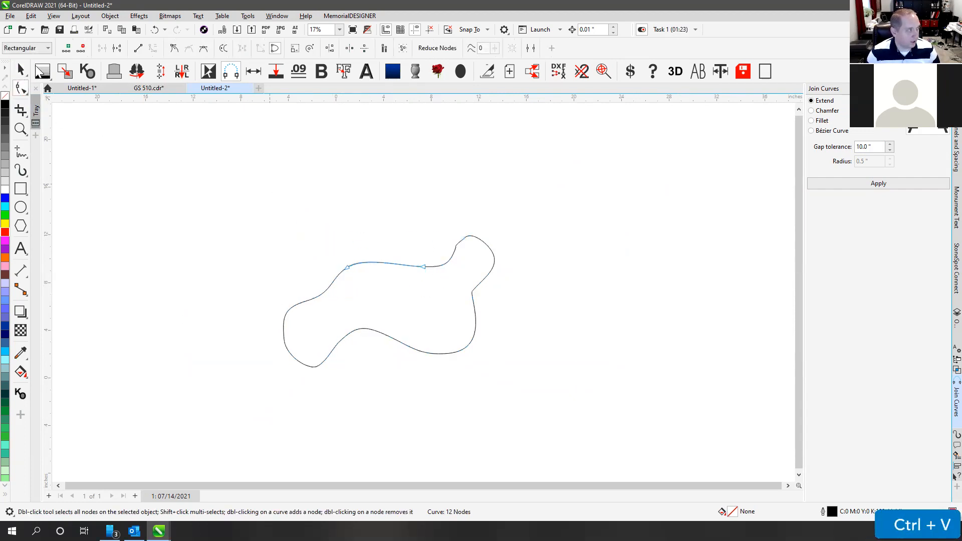
# Step: Try moving the pasted segment above the freehand curve, undo the move, and fit the drawing in view
pyautogui.click(372, 175)
pyautogui.moveTo(368, 260); pyautogui.dragTo(367, 223)
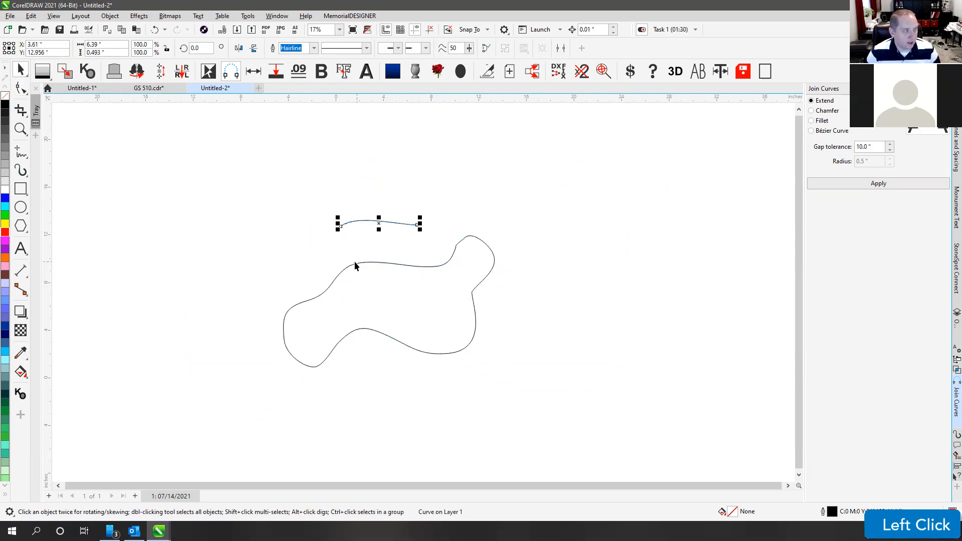
pyautogui.hotkey('ctrl', 'z')
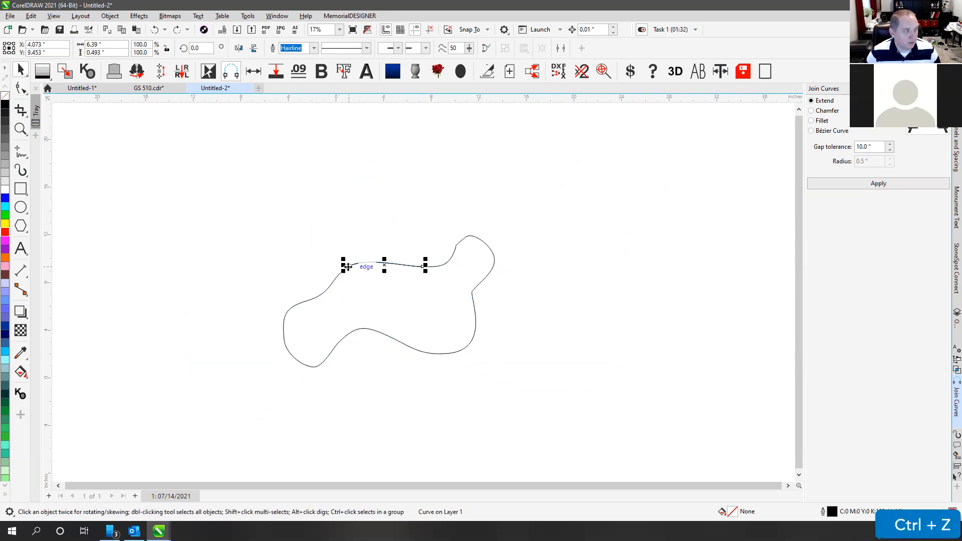
pyautogui.click(377, 236)
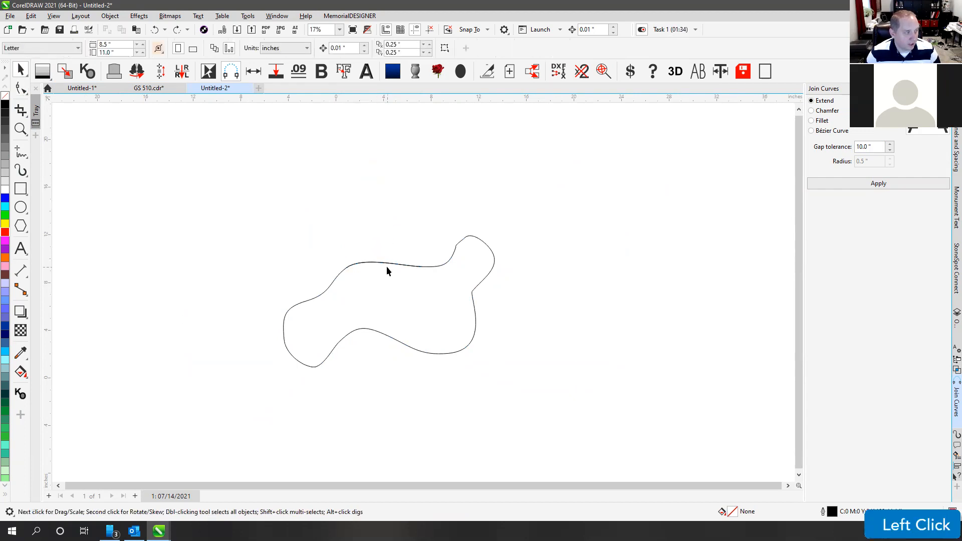
pyautogui.click(386, 263)
pyautogui.click(391, 240)
pyautogui.press('F4')
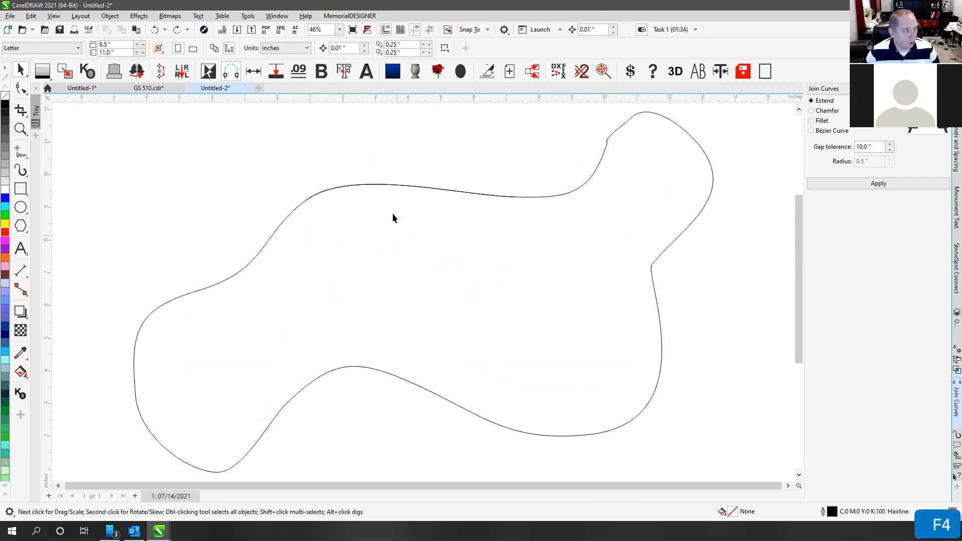
# Step: Break the freehand curve apart at all of its nodes and separate the resulting subpaths into individual curves
pyautogui.click(284, 217)
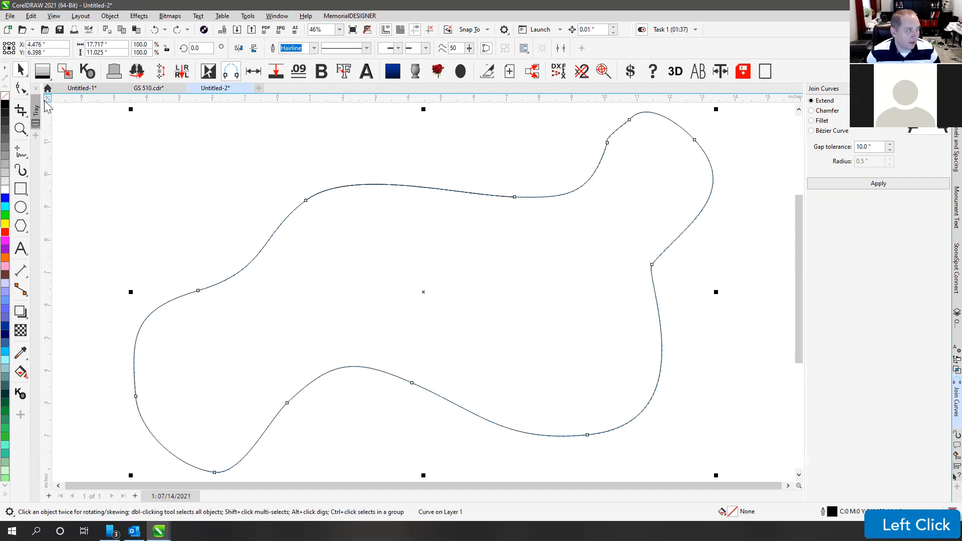
pyautogui.click(21, 89)
pyautogui.scroll(-3, 422, 290)
pyautogui.moveTo(248, 174); pyautogui.dragTo(657, 417)
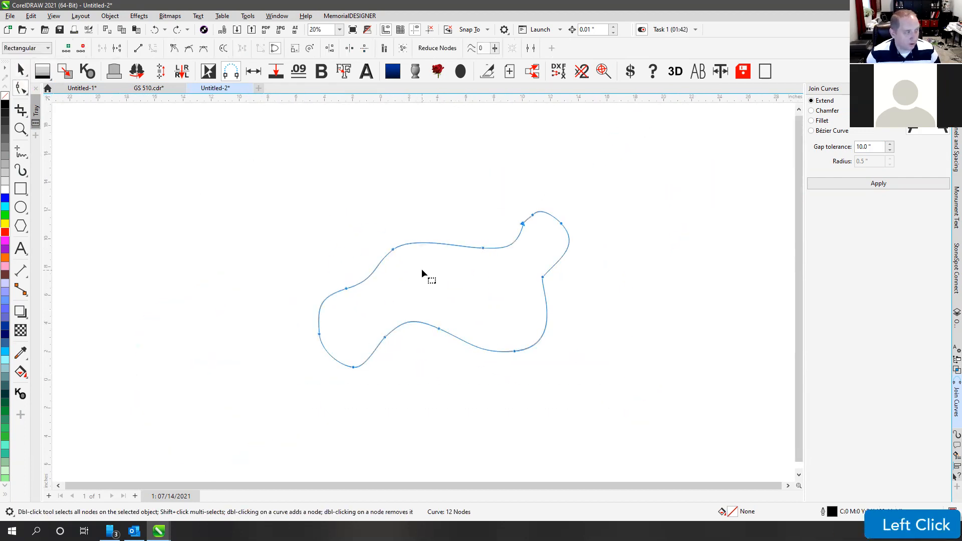
pyautogui.click(109, 16)
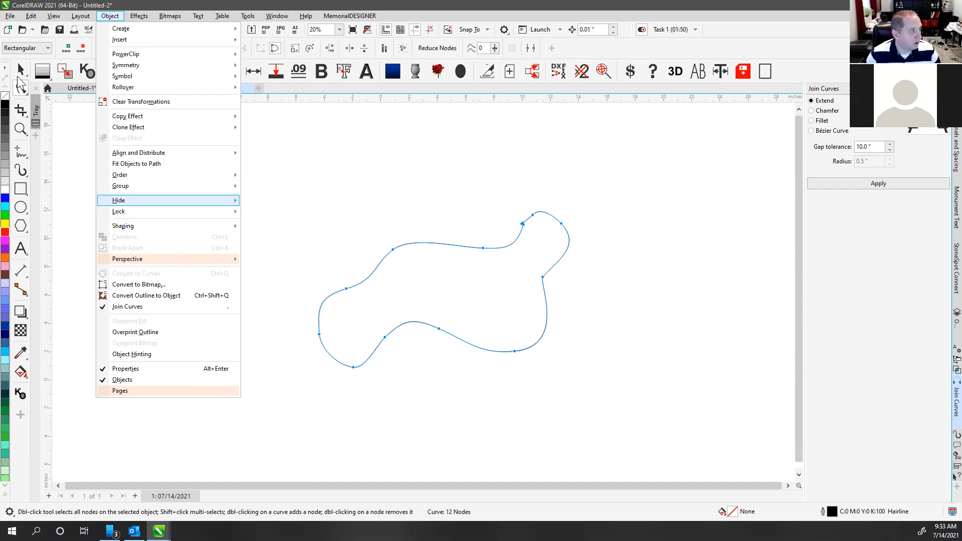
pyautogui.click(21, 90)
pyautogui.moveTo(219, 145); pyautogui.dragTo(625, 413)
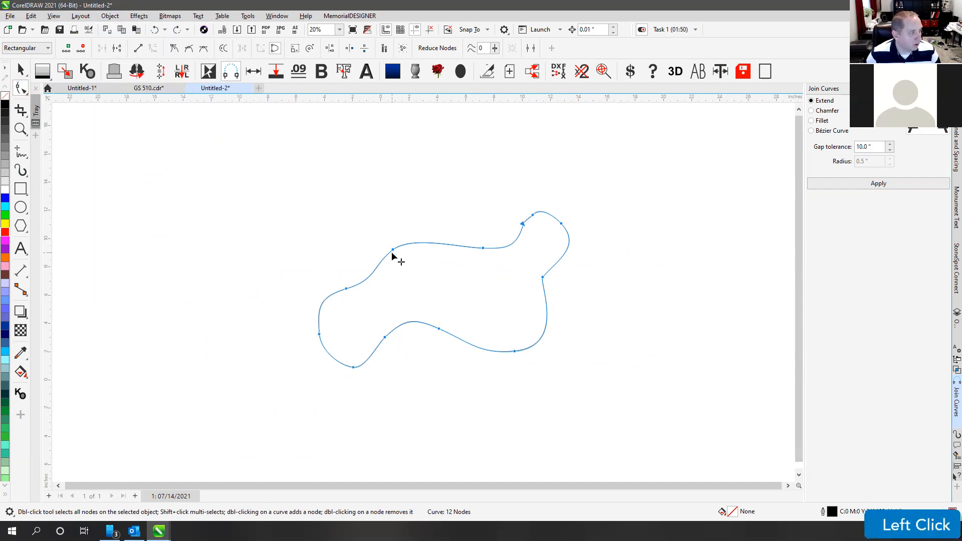
pyautogui.rightClick(393, 251)
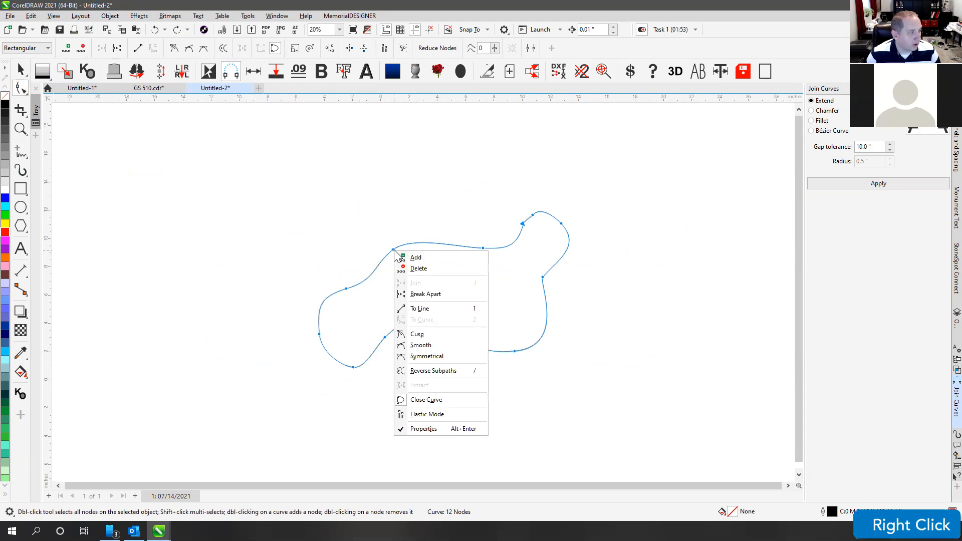
pyautogui.click(427, 297)
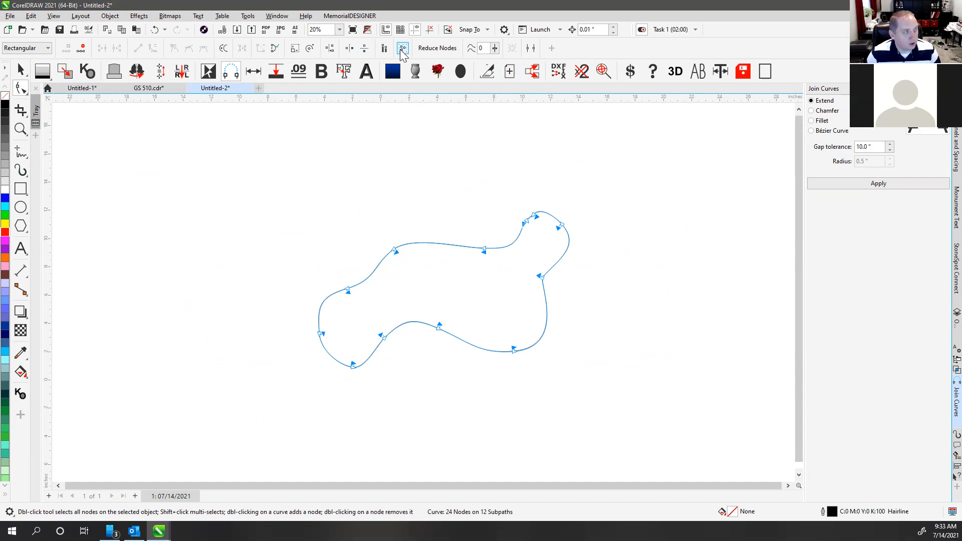
pyautogui.click(64, 74)
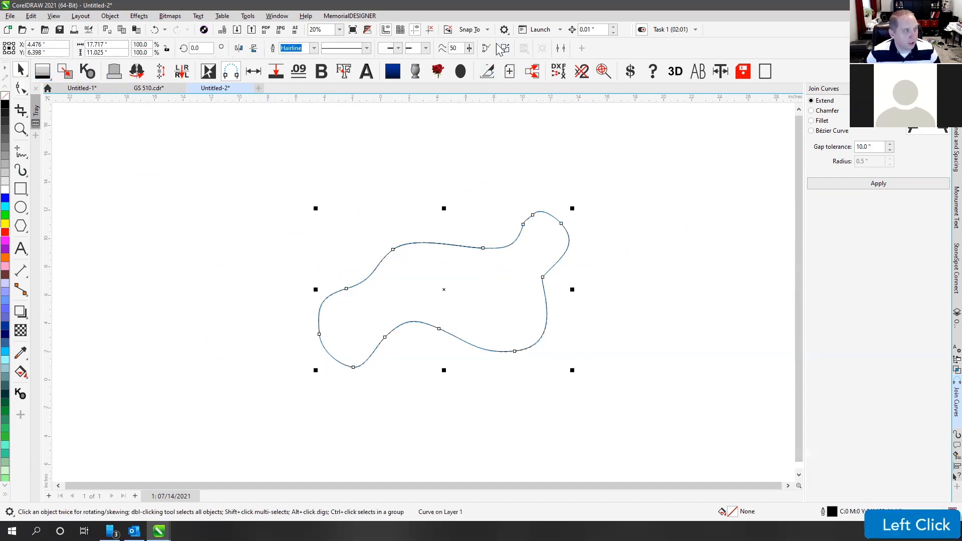
# Step: Select single pieces along the shape's left side to check that each is a separate curve
pyautogui.click(406, 207)
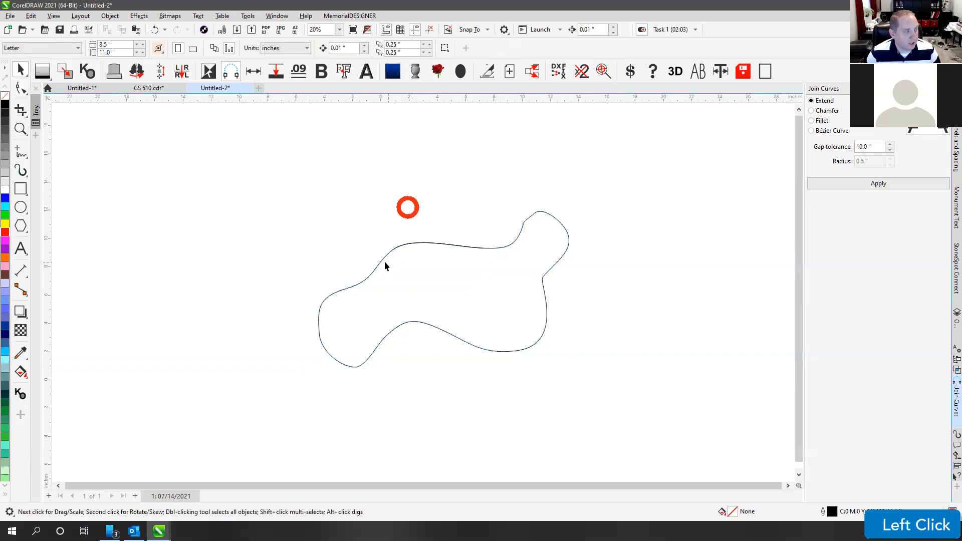
pyautogui.click(381, 259)
pyautogui.click(331, 295)
pyautogui.click(328, 353)
pyautogui.click(342, 286)
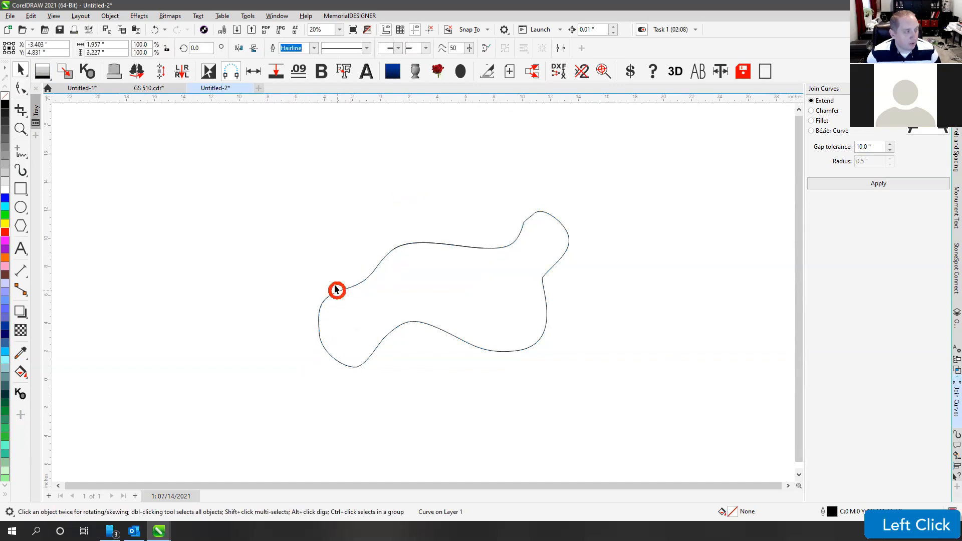
pyautogui.hotkey('ctrl', 'z')
# Step: Try moving the two overlapping upper-edge segments away from the outline, and undo the moves
pyautogui.click(404, 249)
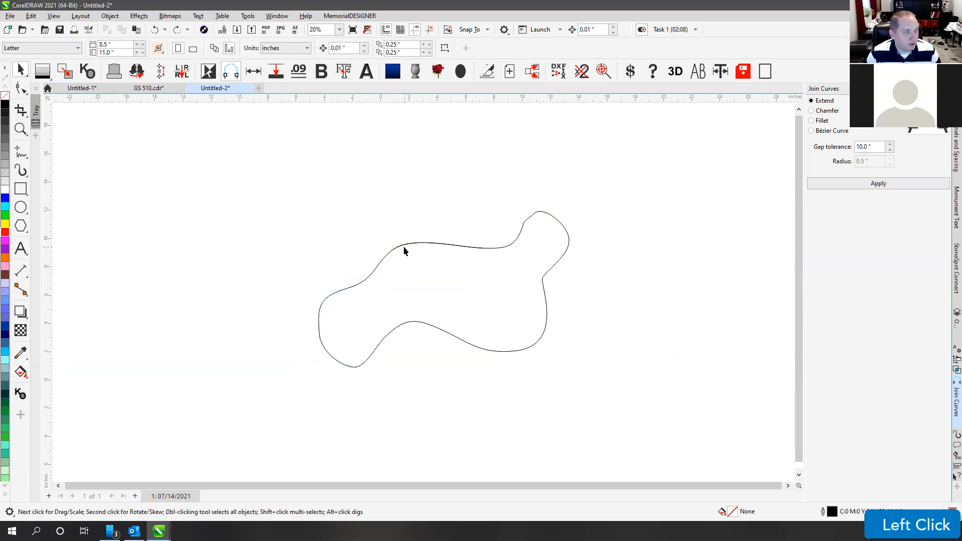
pyautogui.moveTo(405, 245)
pyautogui.mouseDown()
pyautogui.moveTo(402, 225)
pyautogui.moveTo(399, 235)
pyautogui.mouseUp()
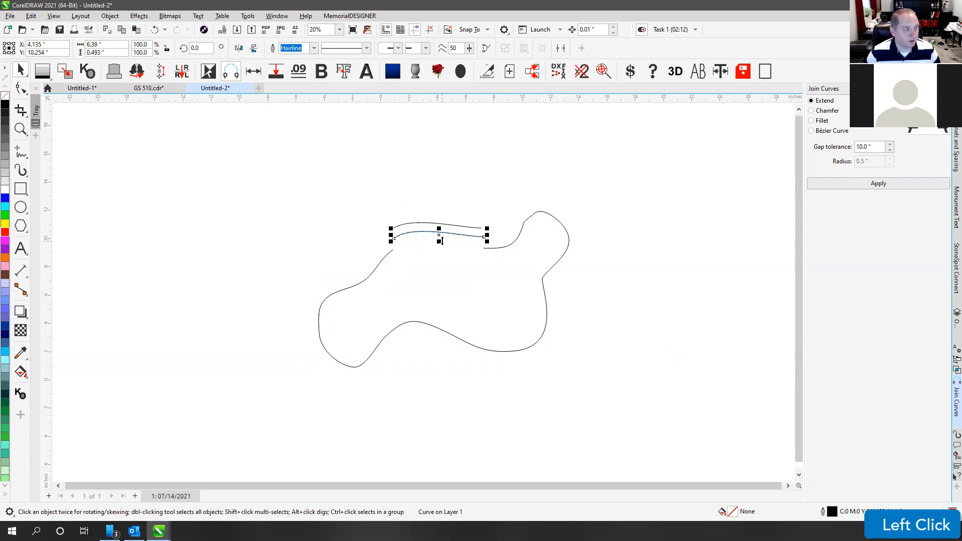
pyautogui.hotkey('ctrl', 'z')
pyautogui.click(419, 221)
# Step: Select the overlapping upper-edge segments and the adjoining left piece to inspect them, and clear the selection
pyautogui.moveTo(369, 221); pyautogui.dragTo(500, 271)
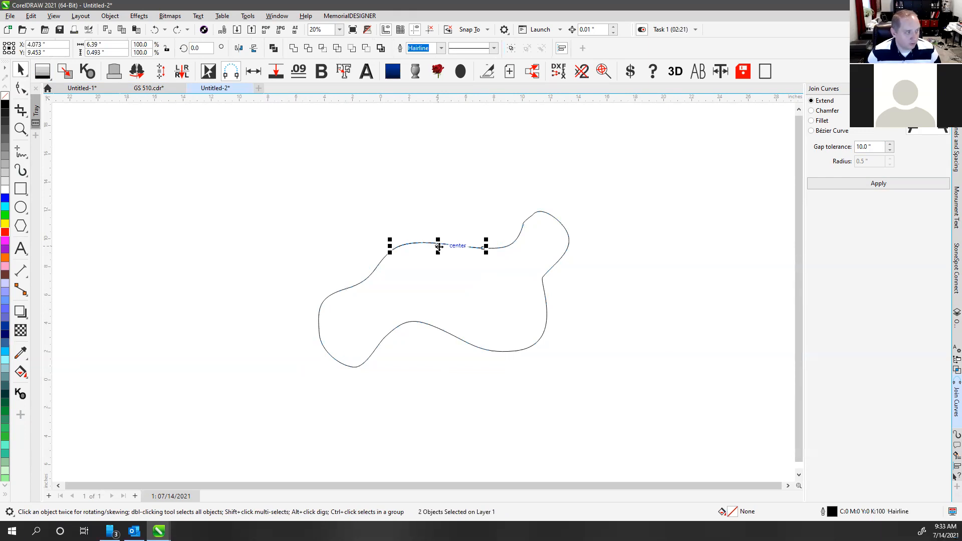
pyautogui.click(425, 215)
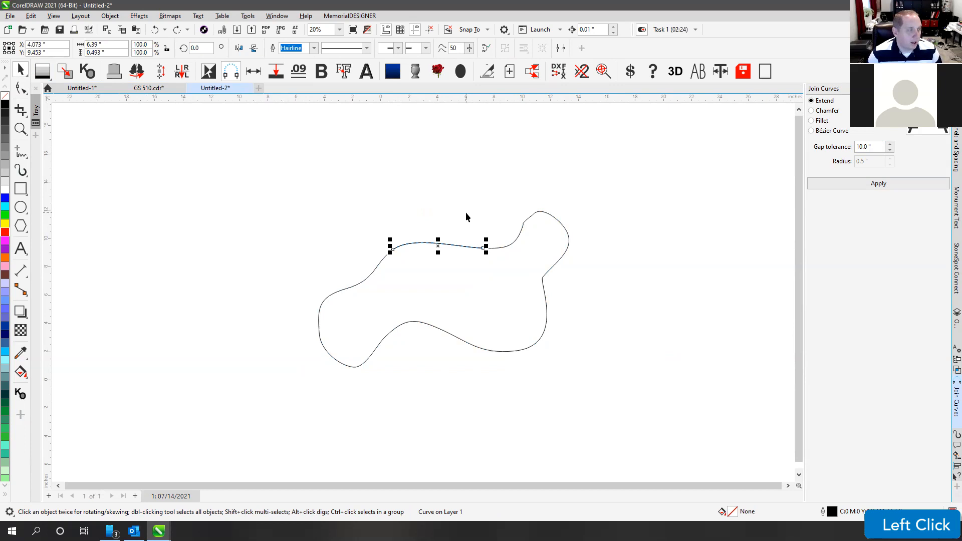
pyautogui.click(450, 203)
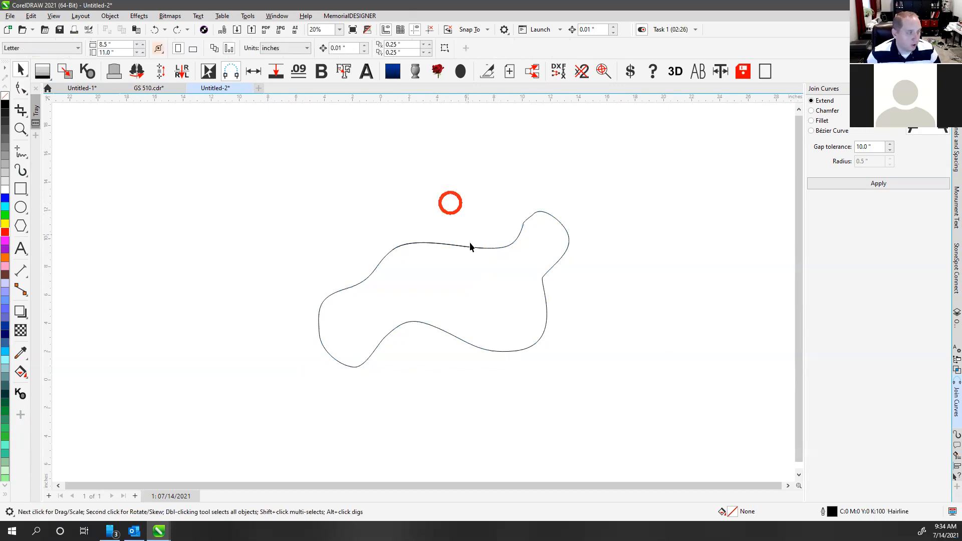
pyautogui.click(383, 258)
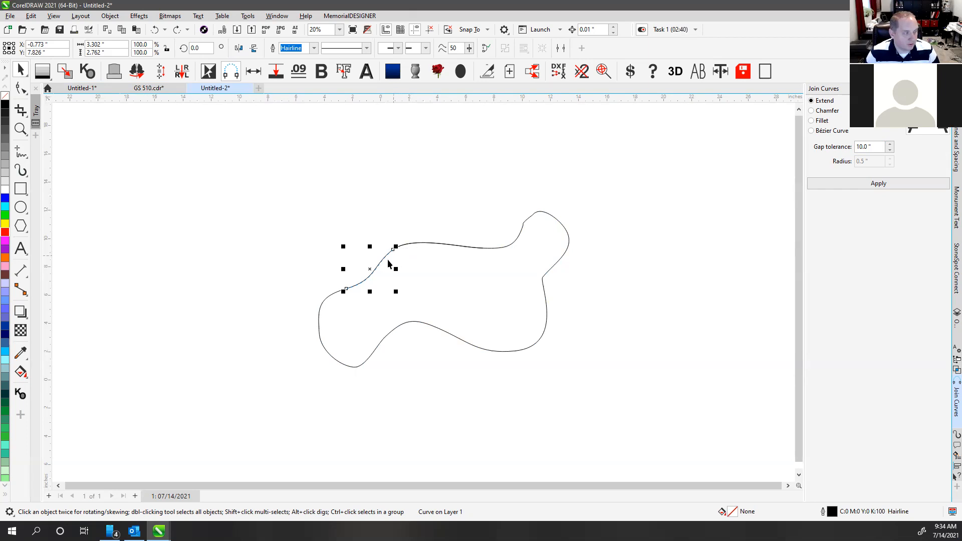
pyautogui.click(405, 205)
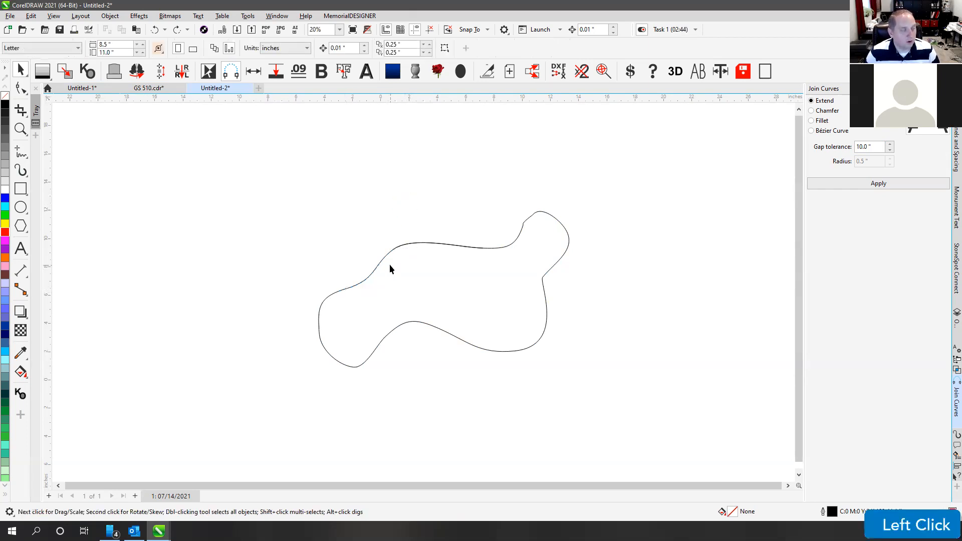
# Step: Try to join all the separate curve pieces with Join Curves in Extend mode at a 10.0" gap tolerance
pyautogui.moveTo(284, 181); pyautogui.dragTo(681, 430)
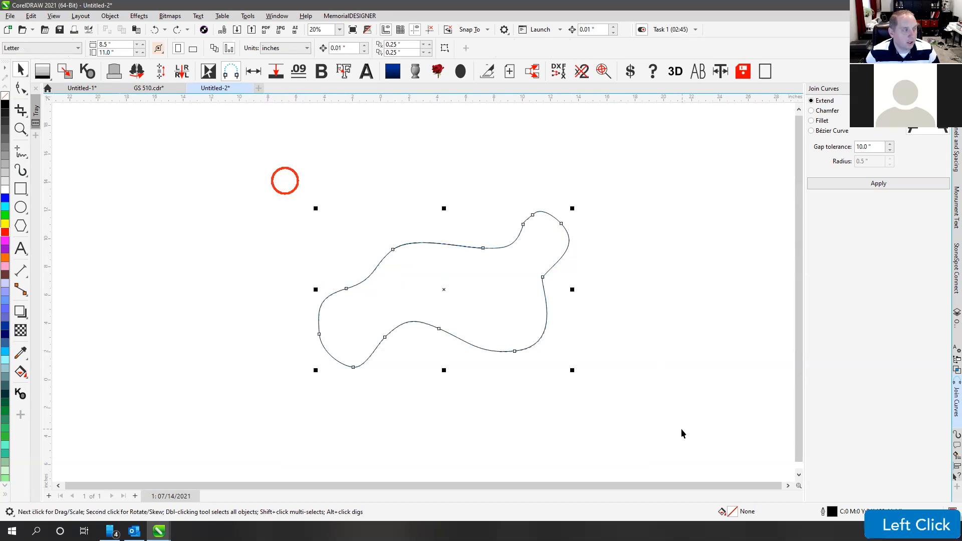
pyautogui.click(20, 89)
pyautogui.moveTo(262, 167); pyautogui.dragTo(666, 439)
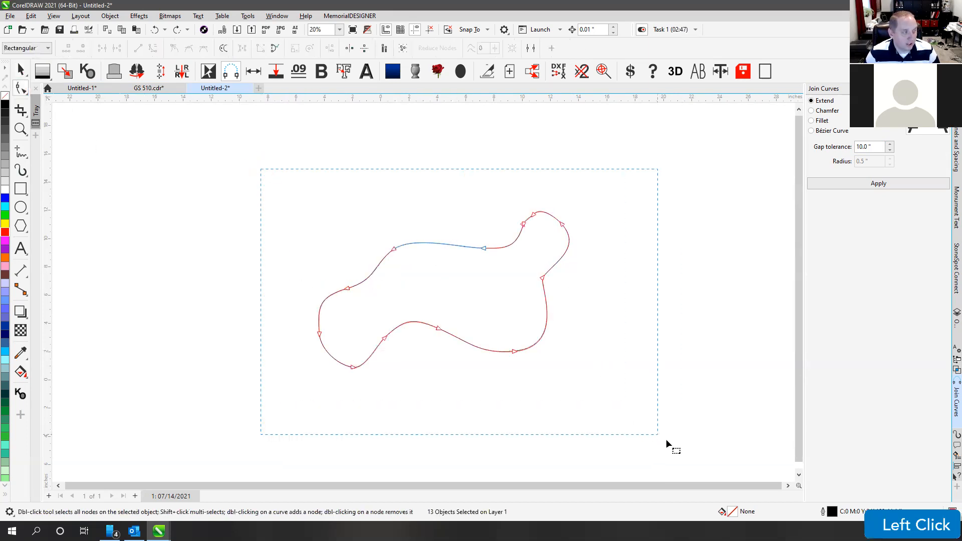
pyautogui.click(868, 185)
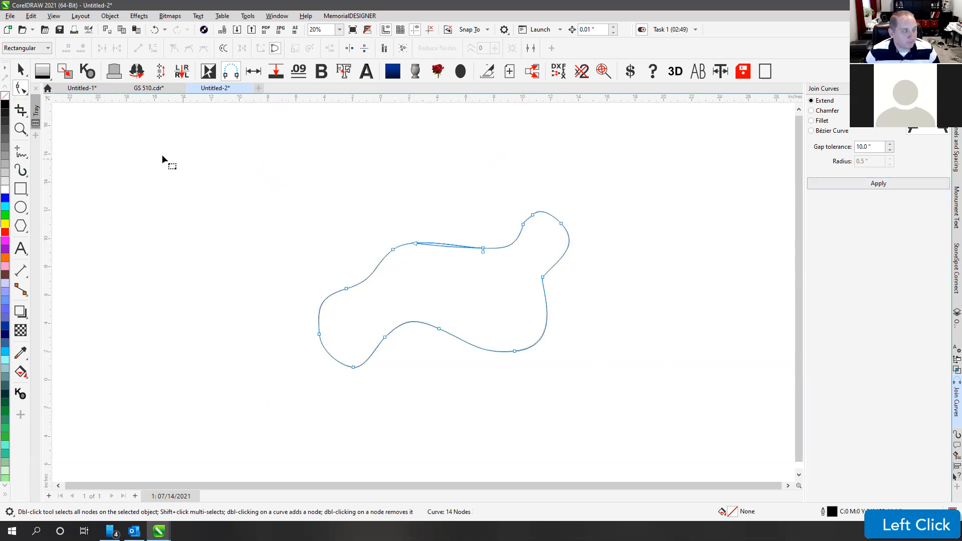
# Step: Try moving the nodes at both ends of the doubled upper-edge line, and undo both moves
pyautogui.click(483, 236)
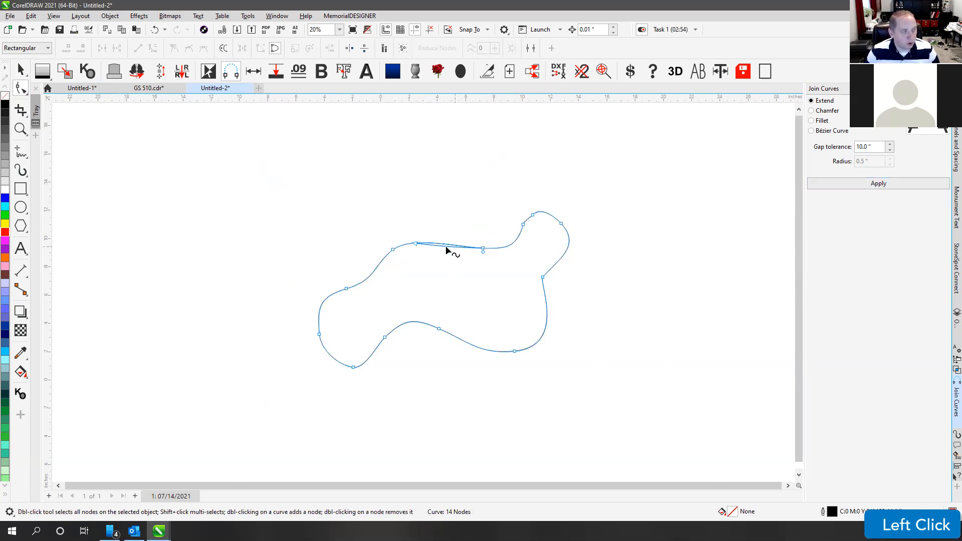
pyautogui.moveTo(415, 244); pyautogui.dragTo(417, 255)
pyautogui.moveTo(483, 248)
pyautogui.mouseDown()
pyautogui.moveTo(481, 258)
pyautogui.moveTo(477, 240)
pyautogui.mouseUp()
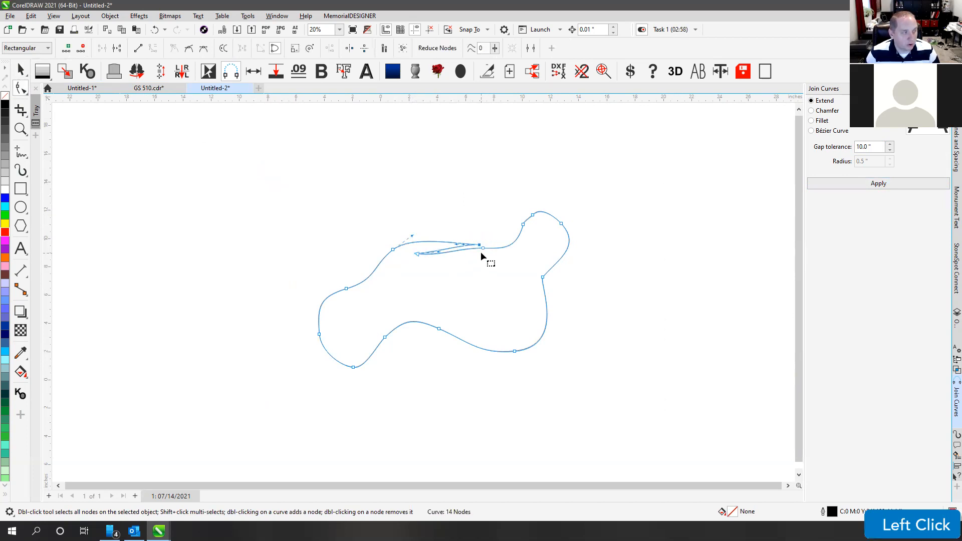
pyautogui.hotkey('ctrl', 'z')
pyautogui.hotkey('ctrl', 'z')
# Step: Examine the doubled line and its nodes on the joined curve's upper edge, and undo the join
pyautogui.scroll(3, 443, 253)
pyautogui.scroll(2, 427, 297)
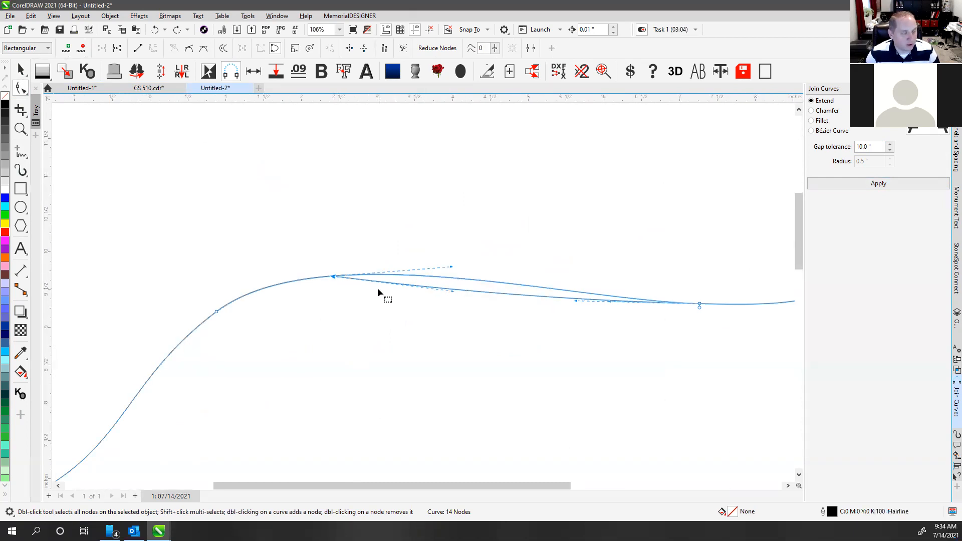
pyautogui.click(446, 249)
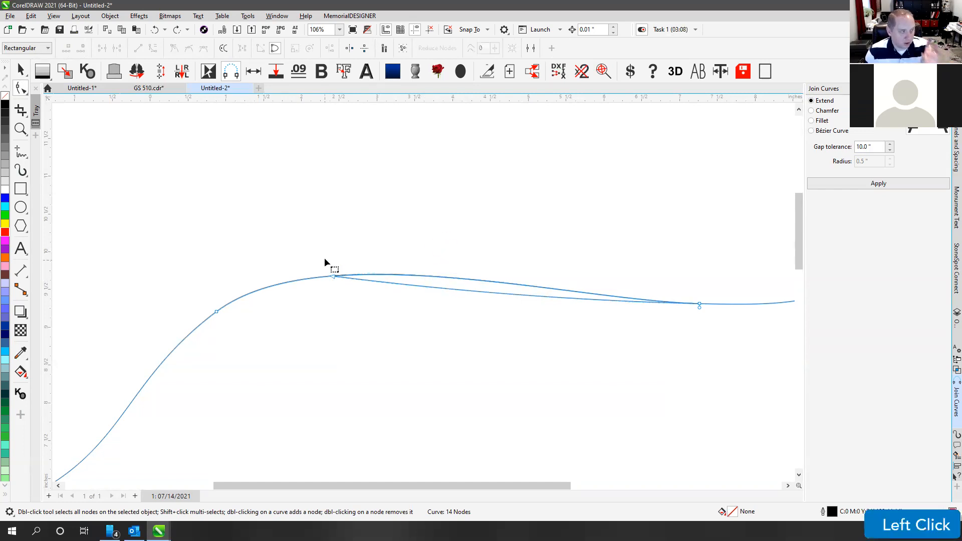
pyautogui.scroll(-3, 402, 293)
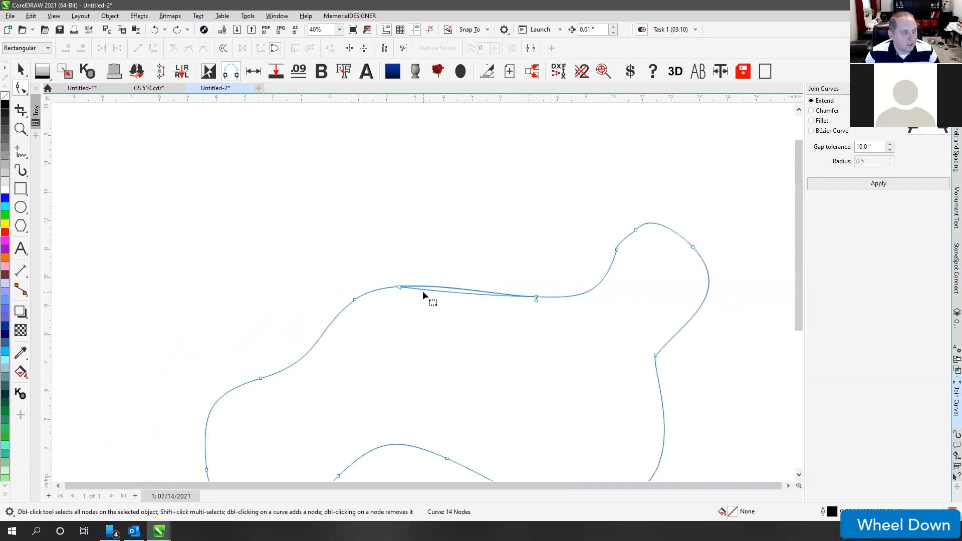
pyautogui.moveTo(390, 273); pyautogui.dragTo(600, 348)
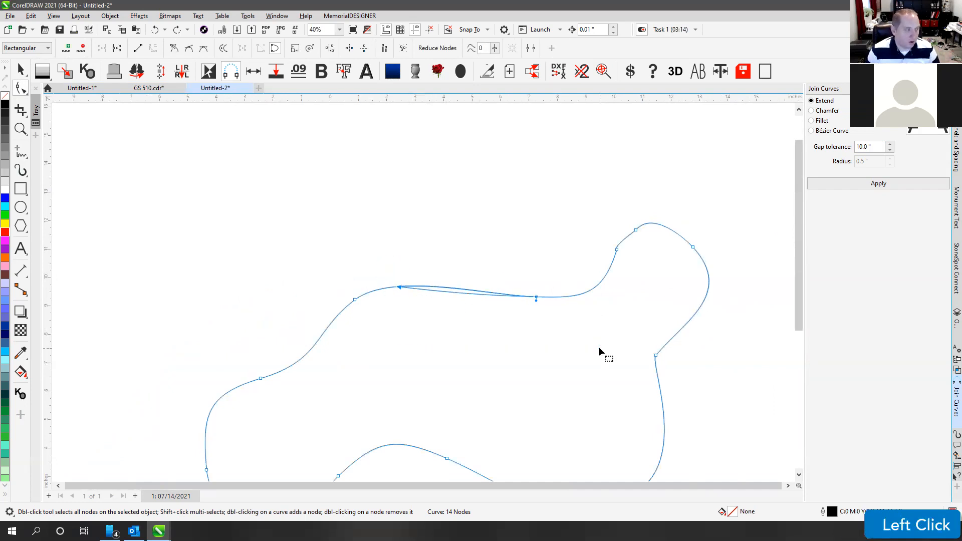
pyautogui.hotkey('ctrl', 'z')
pyautogui.click(21, 69)
pyautogui.scroll(-4, 438, 224)
pyautogui.click(439, 302)
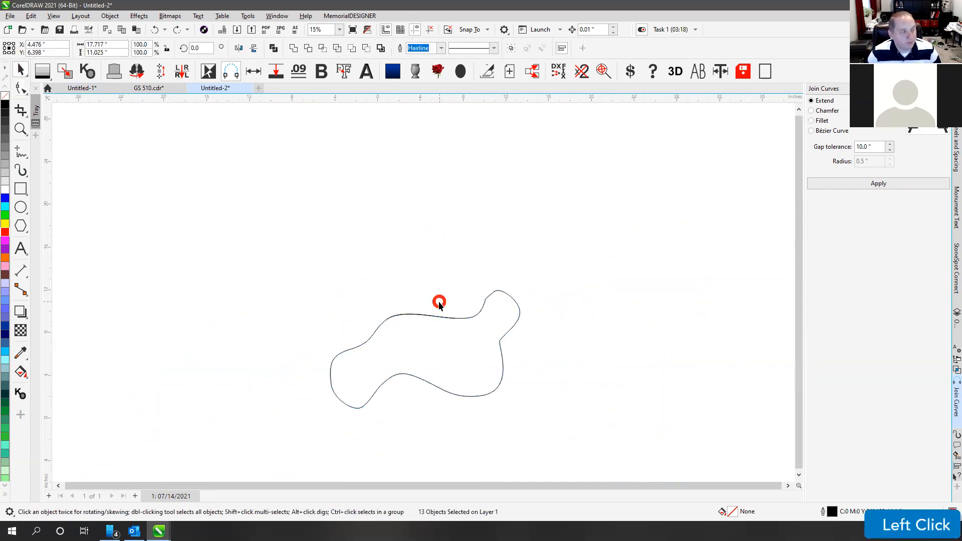
pyautogui.press('F4')
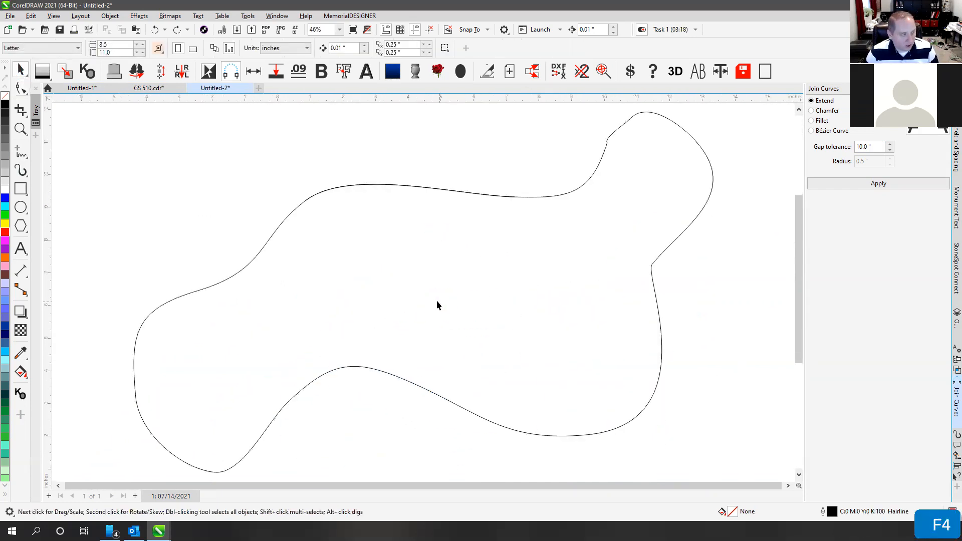
# Step: Try moving the single upper-edge segment down off the outline, and undo the move
pyautogui.click(437, 192)
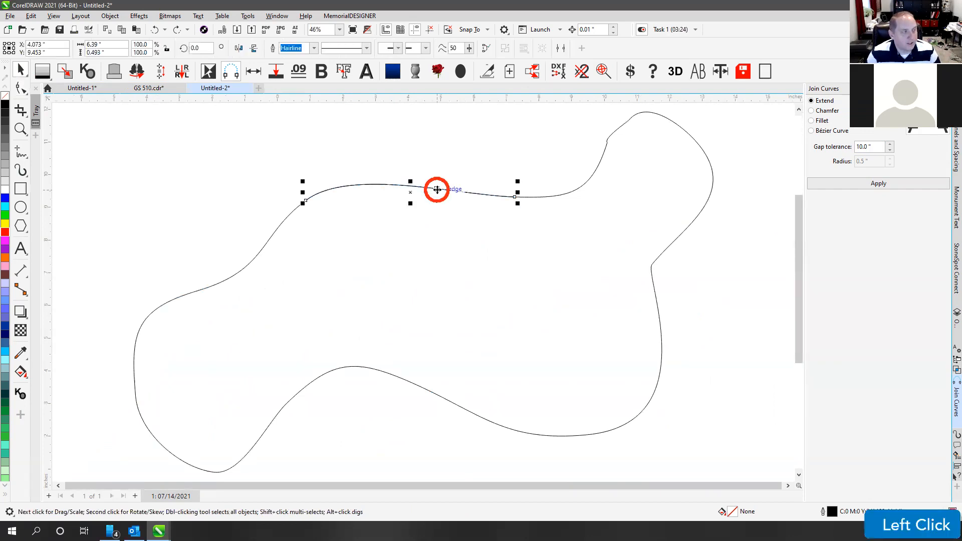
pyautogui.moveTo(453, 191); pyautogui.dragTo(453, 200)
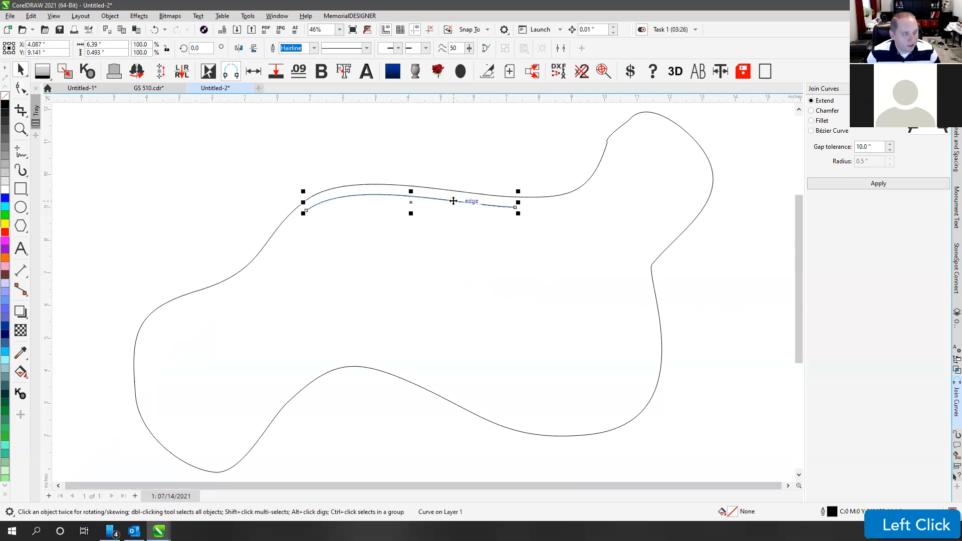
pyautogui.hotkey('ctrl', 'z')
pyautogui.click(456, 146)
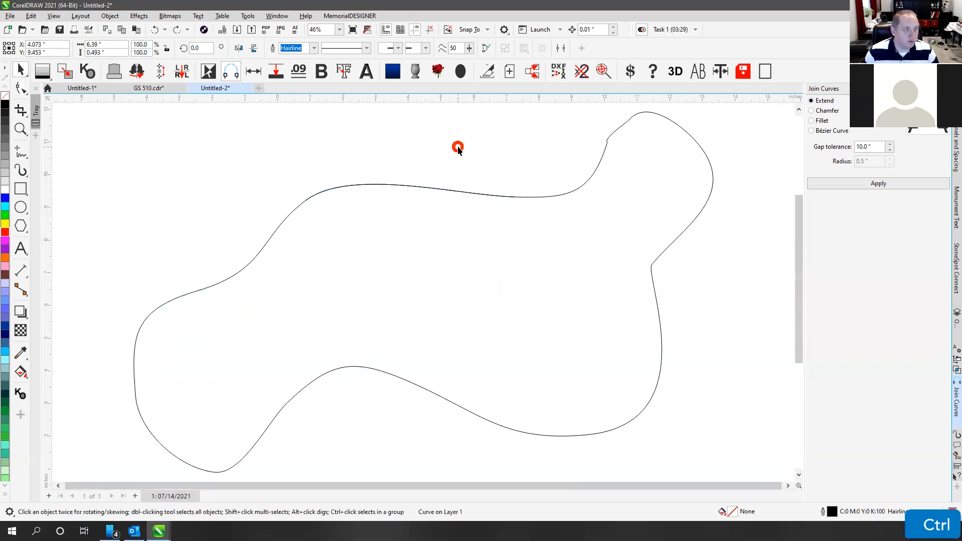
pyautogui.scroll(-2, 465, 194)
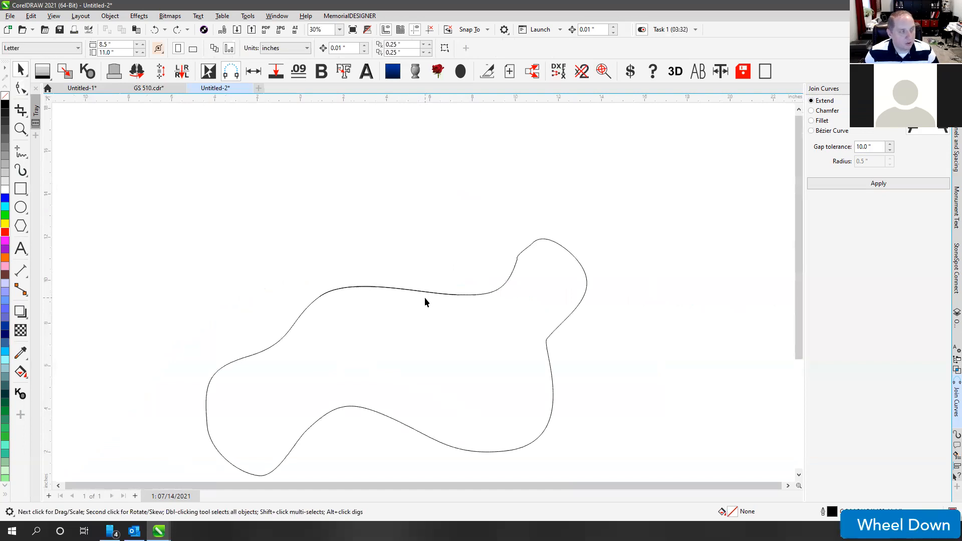
pyautogui.scroll(-2, 425, 298)
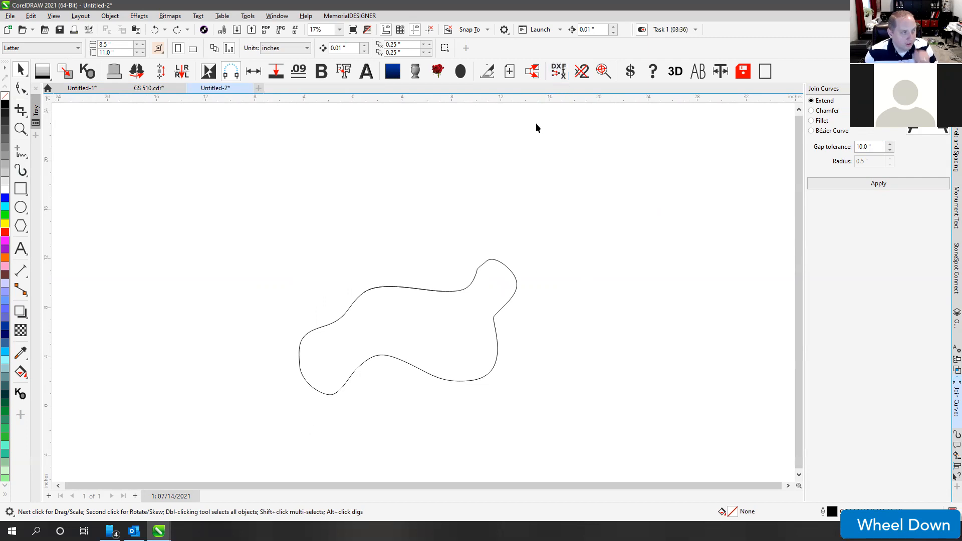
# Step: Try Remove Duplicates on all the curve pieces, and undo it along with the separation of the pieces into individual objects
pyautogui.moveTo(288, 236); pyautogui.dragTo(600, 439)
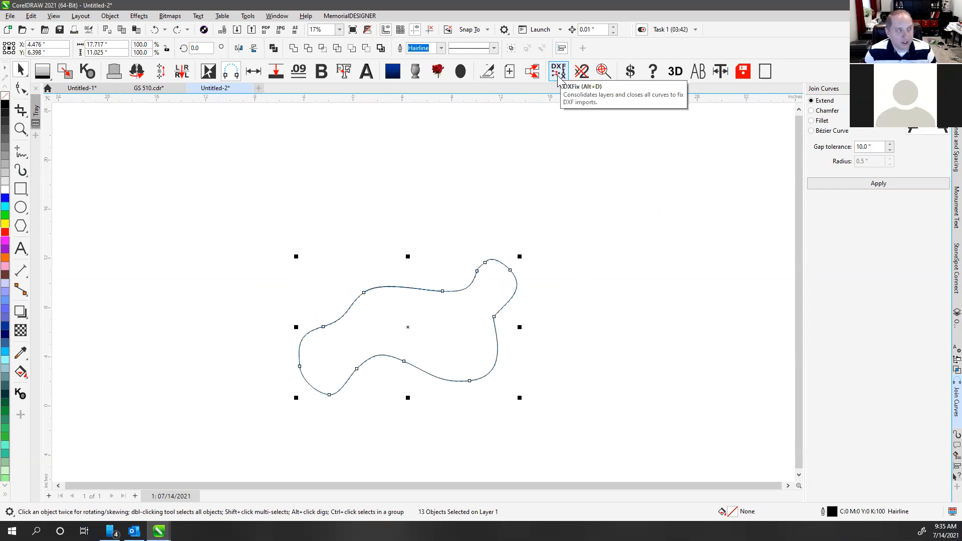
pyautogui.click(581, 71)
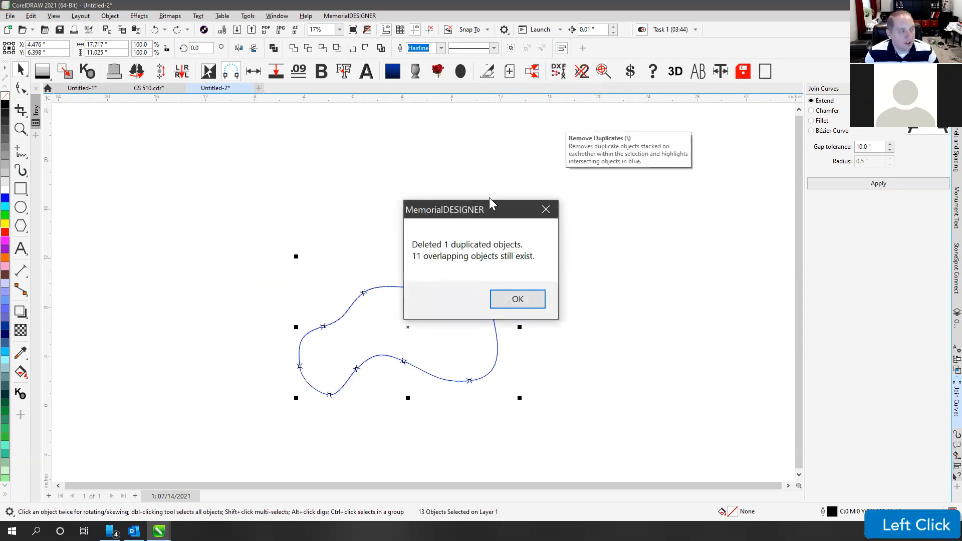
pyautogui.click(516, 299)
pyautogui.click(380, 241)
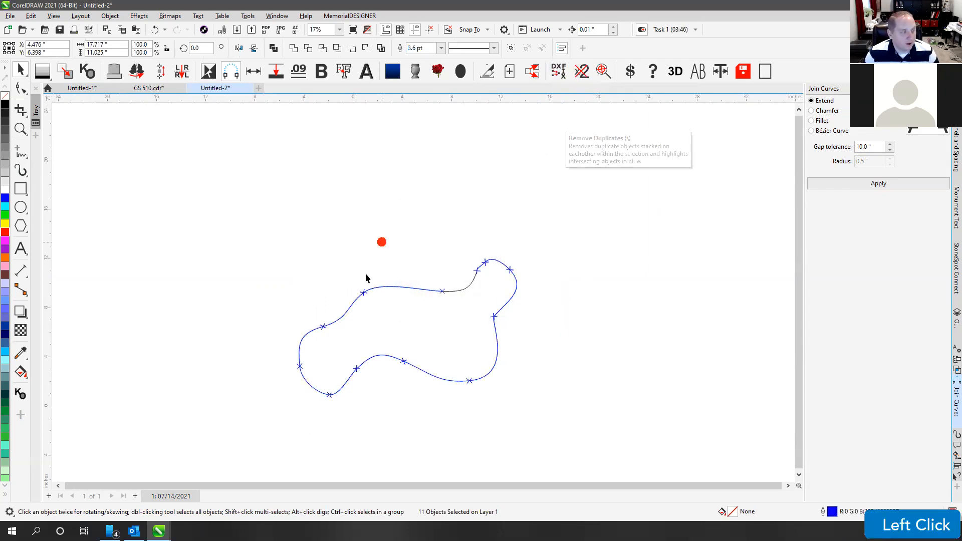
pyautogui.click(356, 299)
pyautogui.hotkey('ctrl', 'z')
pyautogui.hotkey('ctrl', 'z')
pyautogui.hotkey('ctrl', 'z')
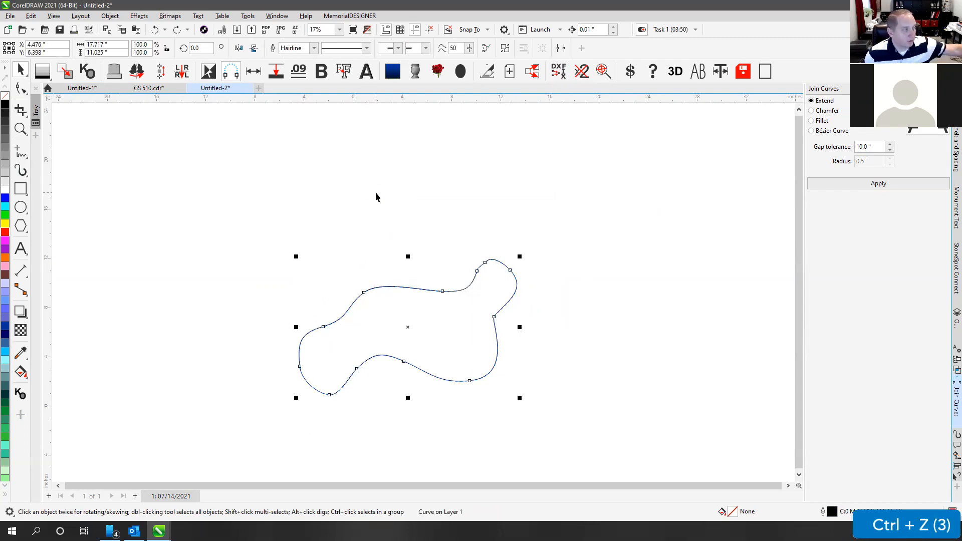
# Step: Move the copied upper-edge segment down inside the shape and select all nodes of the remaining outline to check its breaks
pyautogui.click(376, 197)
pyautogui.click(375, 290)
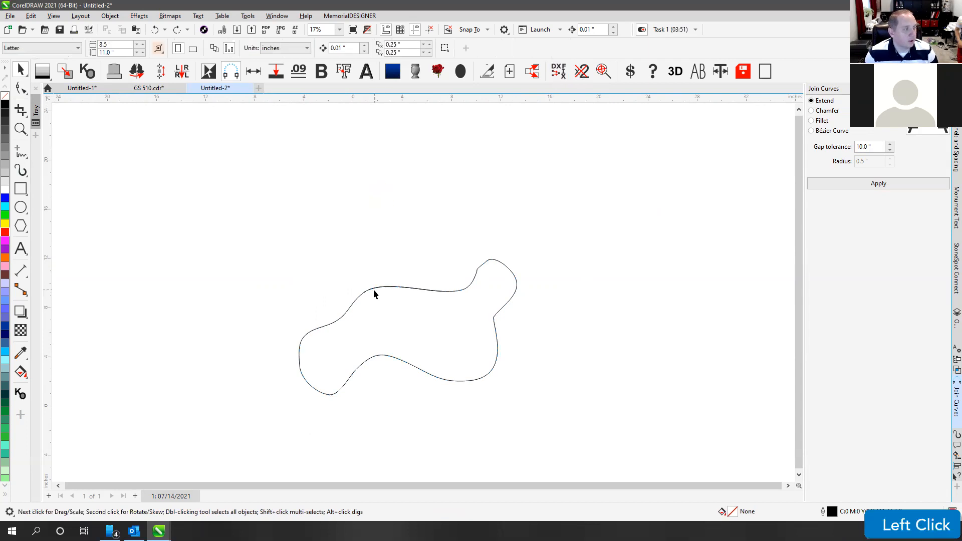
pyautogui.click(365, 278)
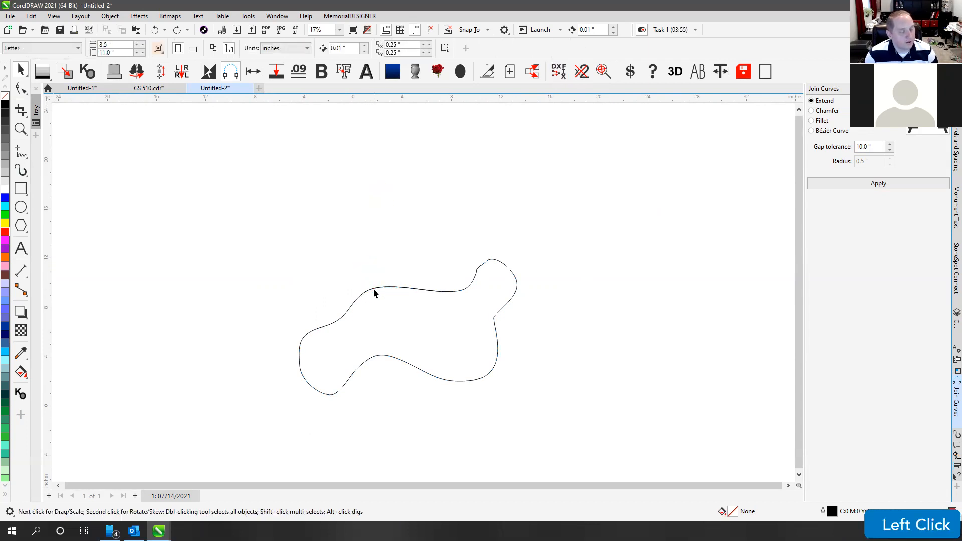
pyautogui.moveTo(374, 288); pyautogui.dragTo(383, 315)
pyautogui.click(350, 307)
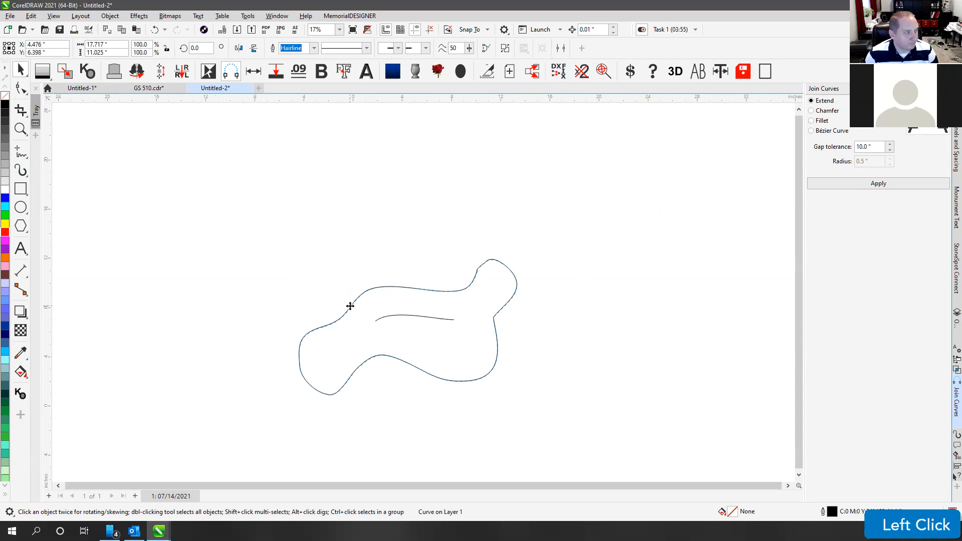
pyautogui.click(20, 88)
pyautogui.moveTo(189, 209); pyautogui.dragTo(554, 386)
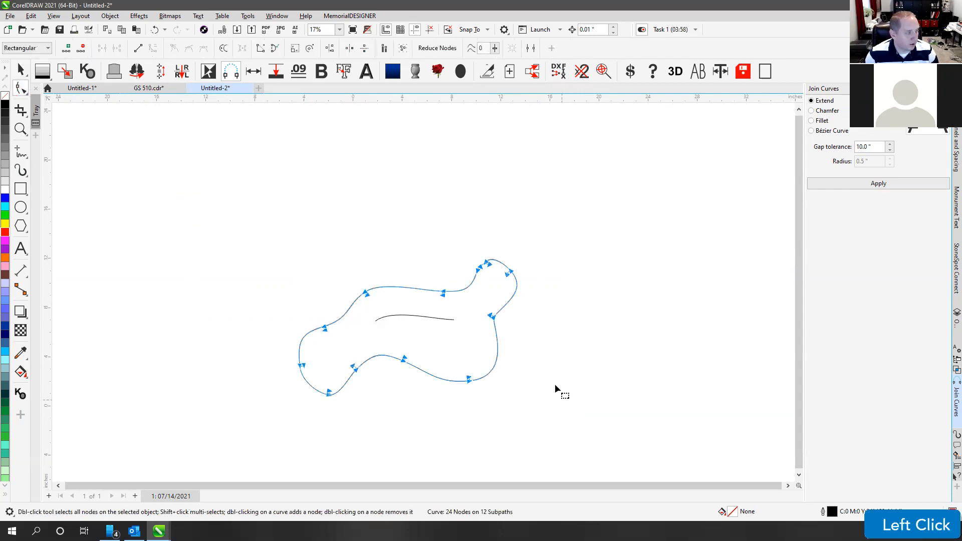
# Step: Undo the earlier edits and redo only up to the unbroken freehand curve with its copied upper-edge segment, leaving nothing selected
pyautogui.hotkey('ctrl', 'z')
pyautogui.hotkey('ctrl', 'z')
pyautogui.hotkey('ctrl', 'z')
pyautogui.hotkey('ctrl', 'z')
pyautogui.hotkey('ctrl', 'z')
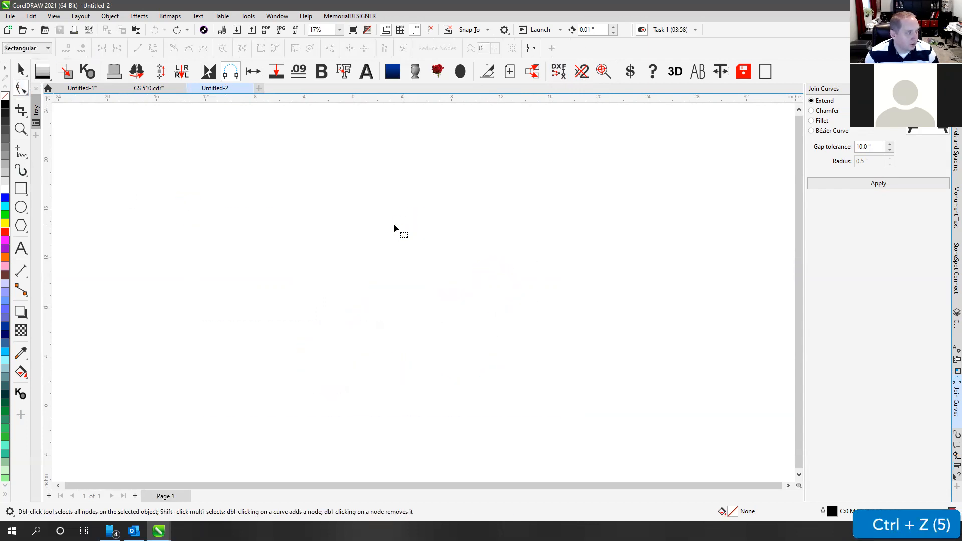
pyautogui.hotkey('ctrl', 'shift', 'z')
pyautogui.hotkey('ctrl', 'shift', 'z')
pyautogui.hotkey('ctrl', 'shift', 'z')
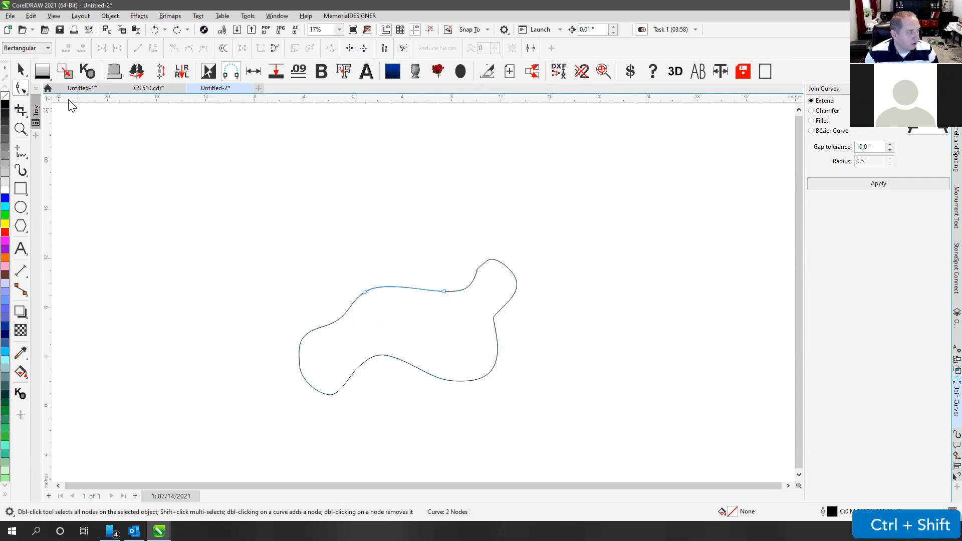
pyautogui.click(326, 213)
pyautogui.press('v')
pyautogui.press('v')
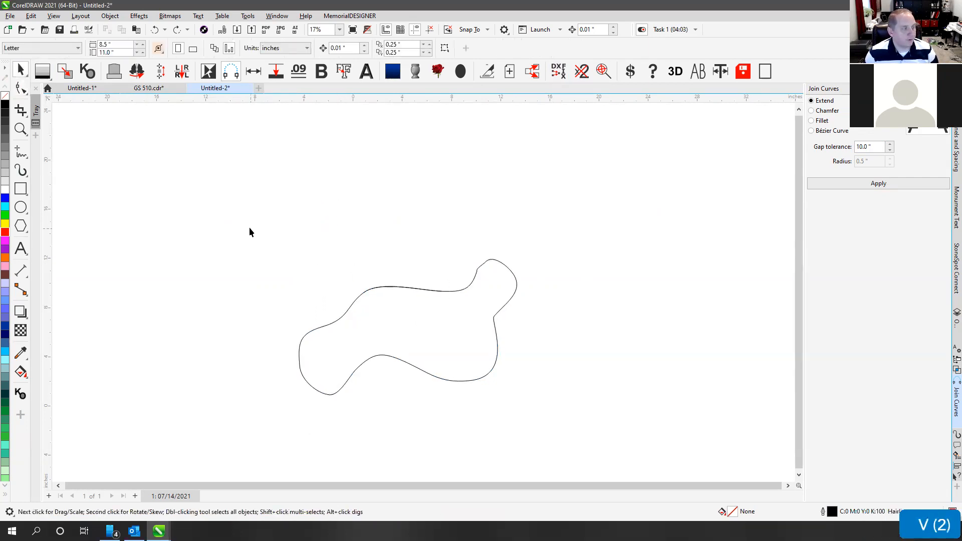
# Step: Run Remove Duplicates on the whole freehand curve and its copied upper-edge segment, and dismiss the report
pyautogui.moveTo(249, 227); pyautogui.dragTo(664, 437)
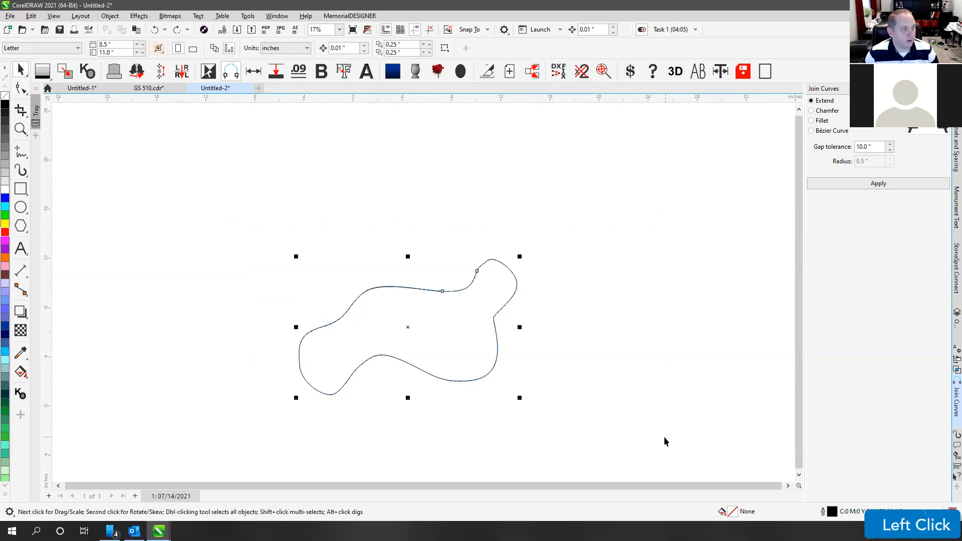
pyautogui.click(581, 73)
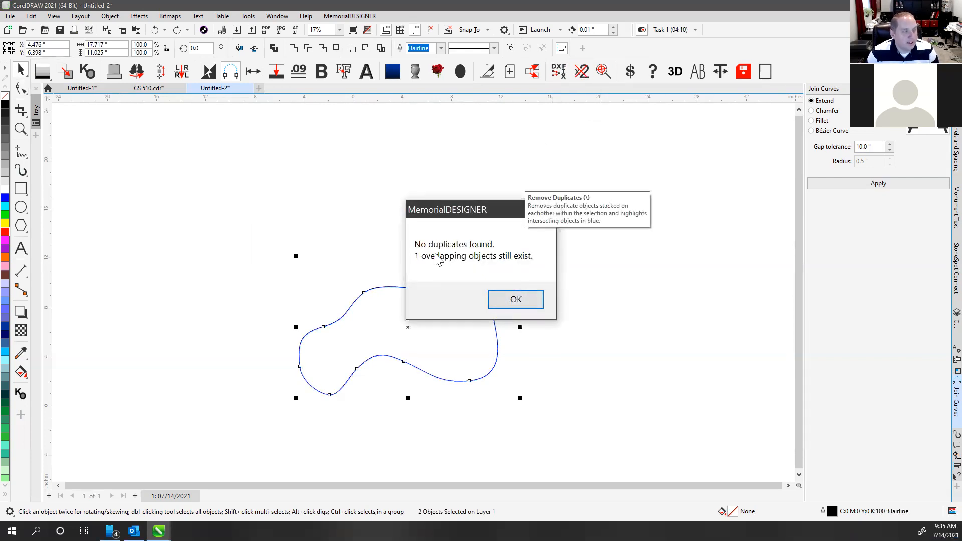
pyautogui.click(517, 303)
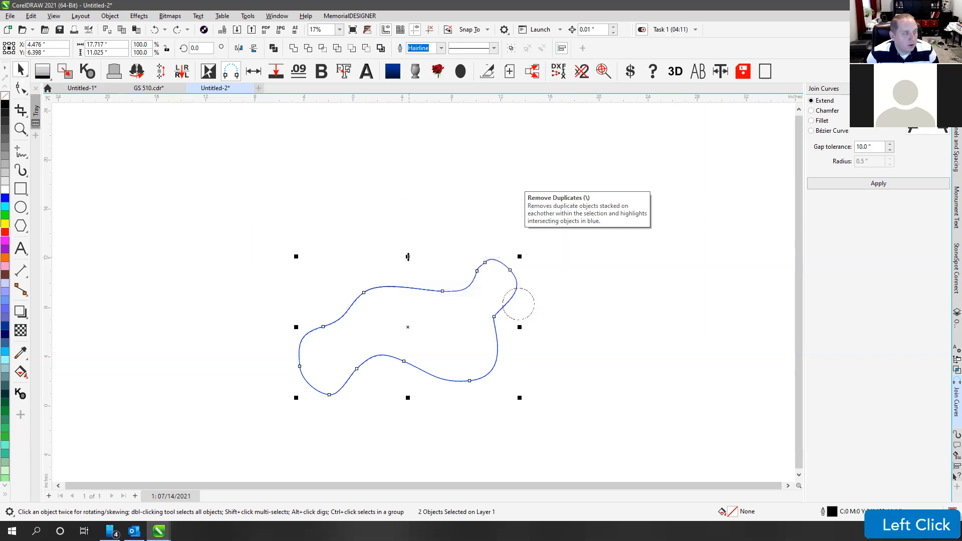
# Step: Try moving the copied segment above the outline, and undo the change and clear the selection
pyautogui.click(370, 256)
pyautogui.moveTo(346, 260); pyautogui.dragTo(415, 241)
pyautogui.press('Delete')
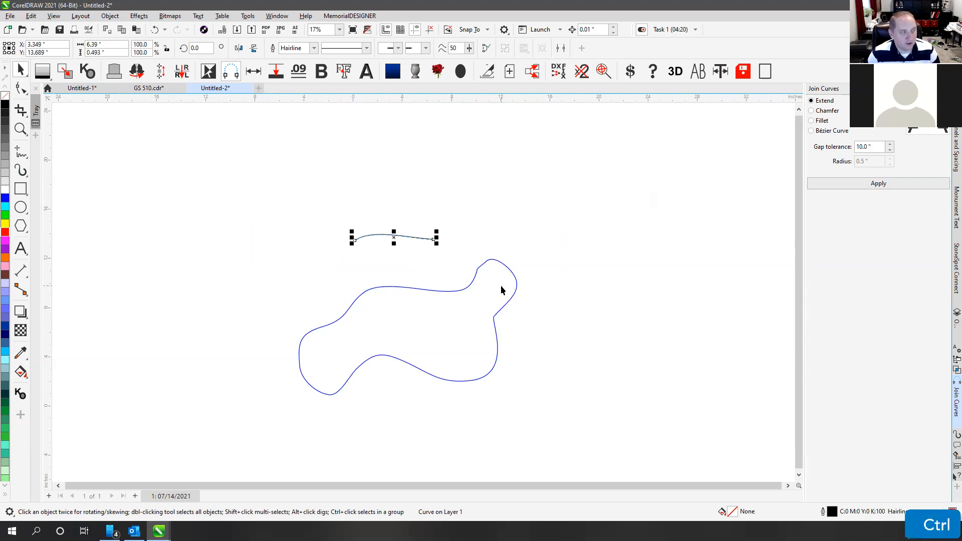
pyautogui.hotkey('ctrl', 'z')
pyautogui.click(421, 261)
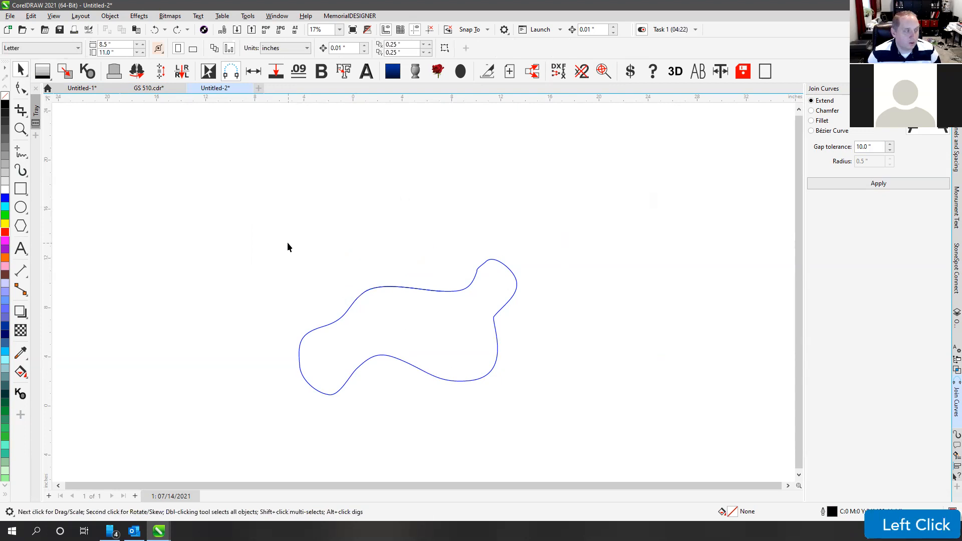
# Step: Run Remove Duplicates again on the outline and the overlapping segment, and move the report window clear of the shape
pyautogui.click(350, 303)
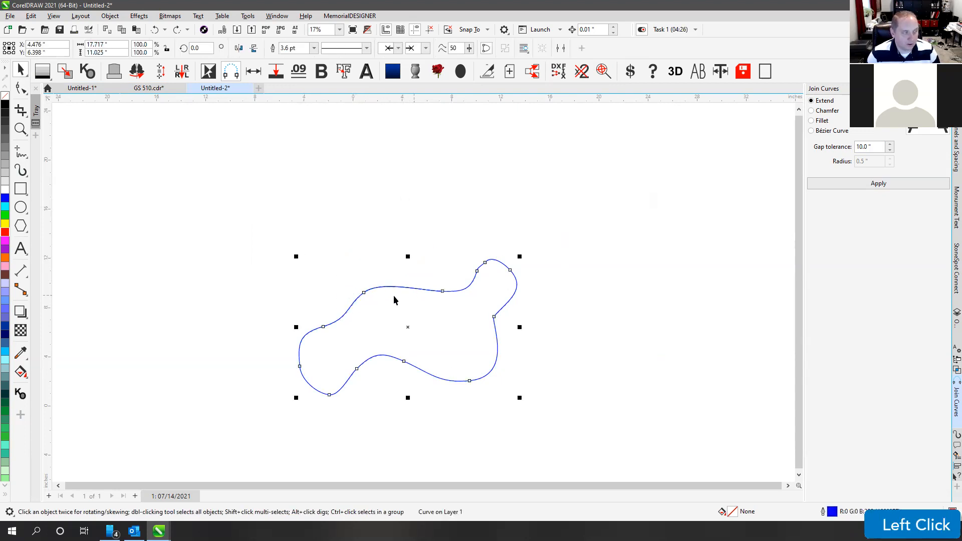
pyautogui.moveTo(244, 182); pyautogui.dragTo(610, 436)
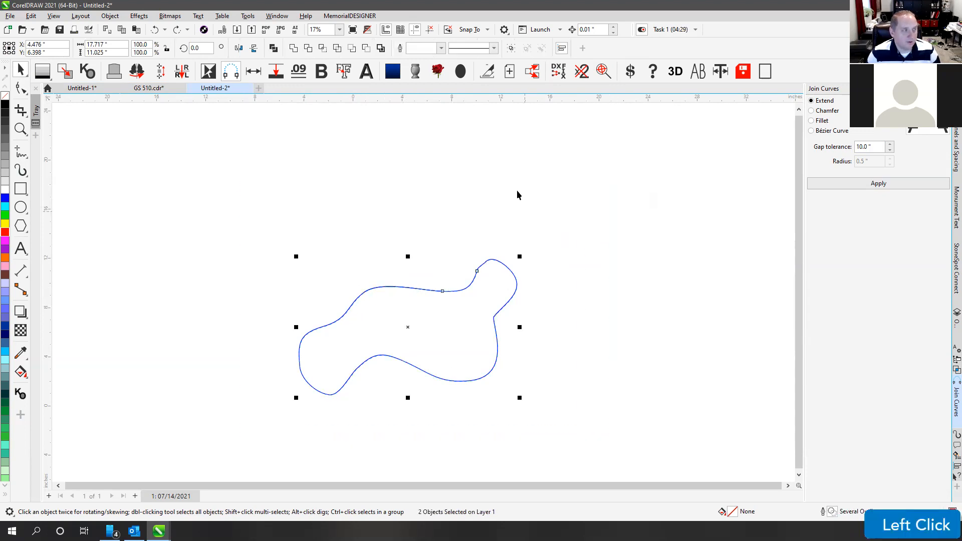
pyautogui.click(581, 73)
pyautogui.moveTo(486, 215); pyautogui.dragTo(449, 128)
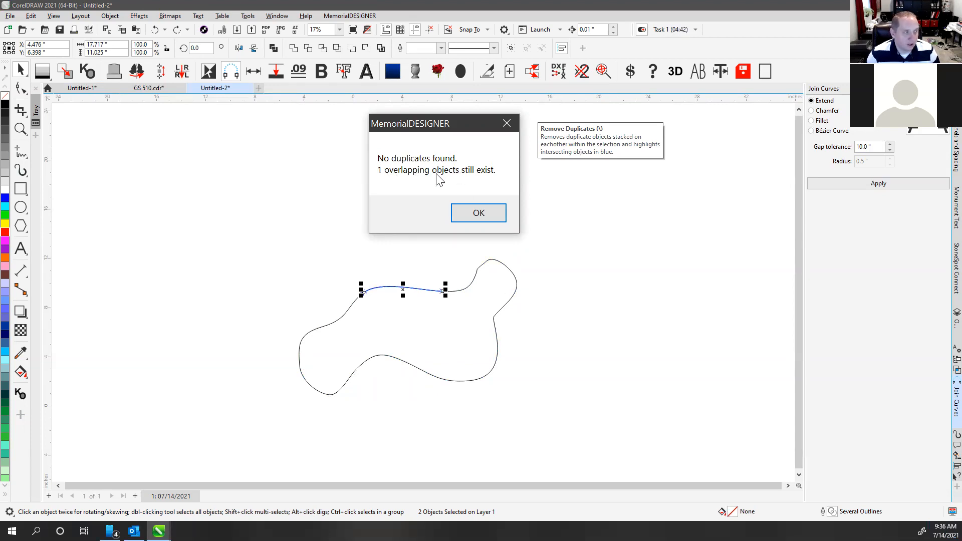
# Step: Dismiss the Remove Duplicates report and examine both ends of the blue-highlighted overlapping segment against the outline
pyautogui.click(479, 213)
pyautogui.click(423, 272)
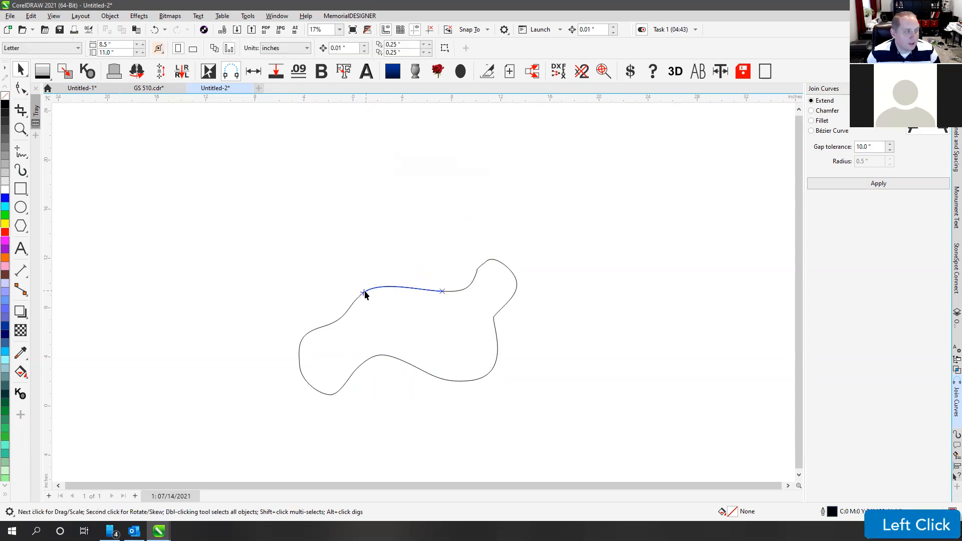
pyautogui.click(438, 290)
pyautogui.click(373, 292)
pyautogui.scroll(4, 422, 296)
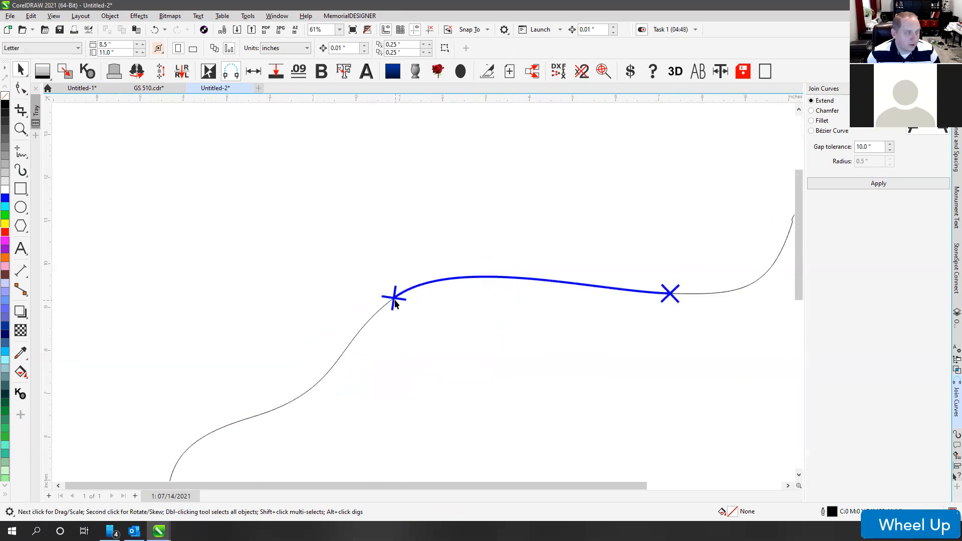
pyautogui.click(393, 298)
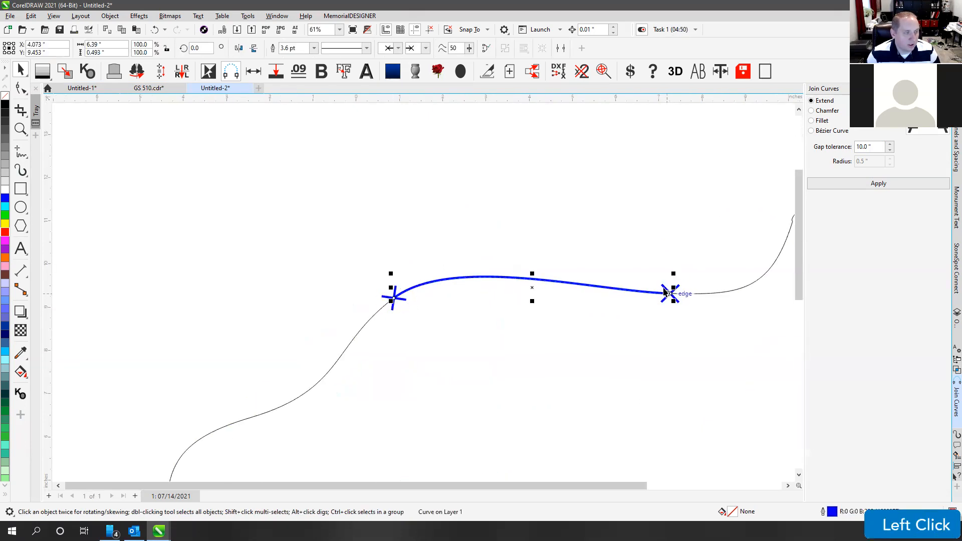
pyautogui.click(619, 232)
pyautogui.click(393, 296)
pyautogui.click(630, 259)
pyautogui.press('F4')
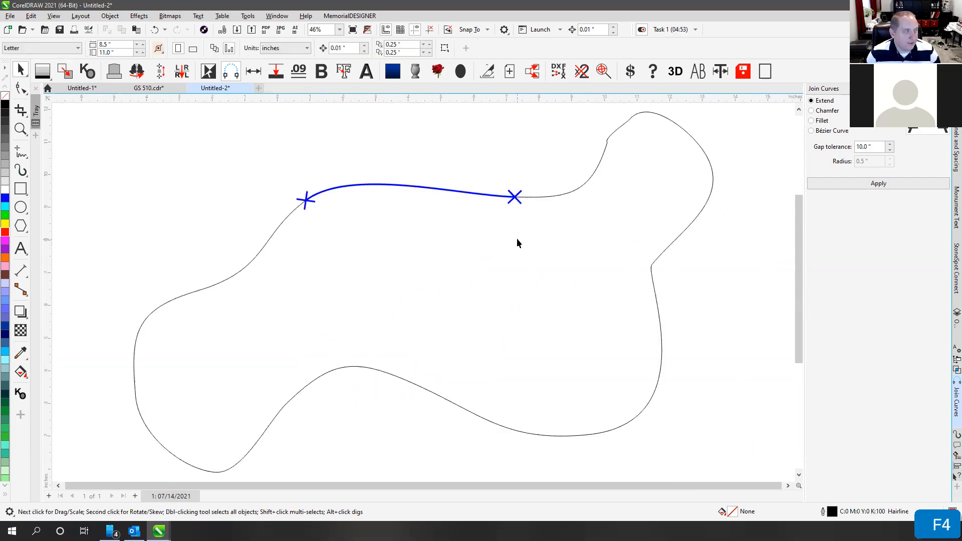
pyautogui.click(401, 146)
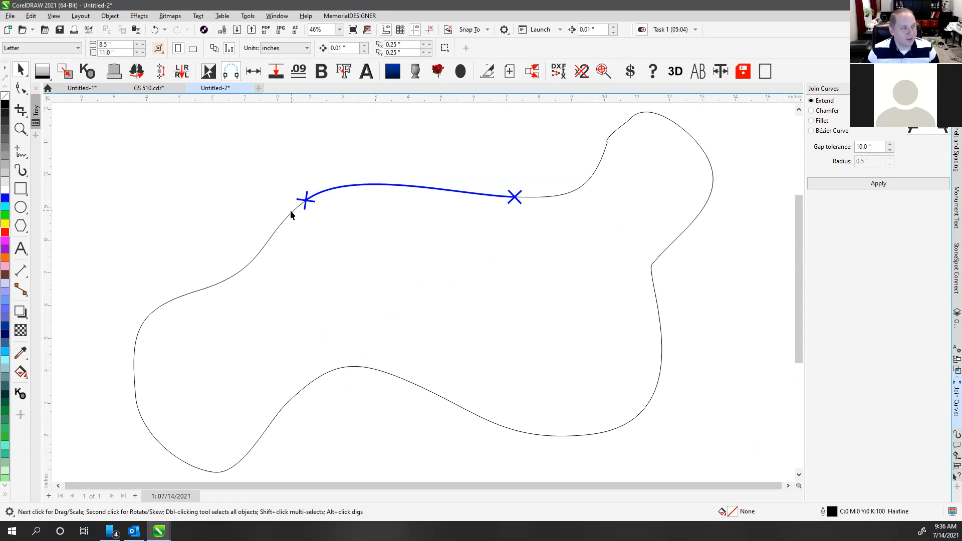
pyautogui.click(360, 186)
pyautogui.click(360, 186)
pyautogui.click(653, 119)
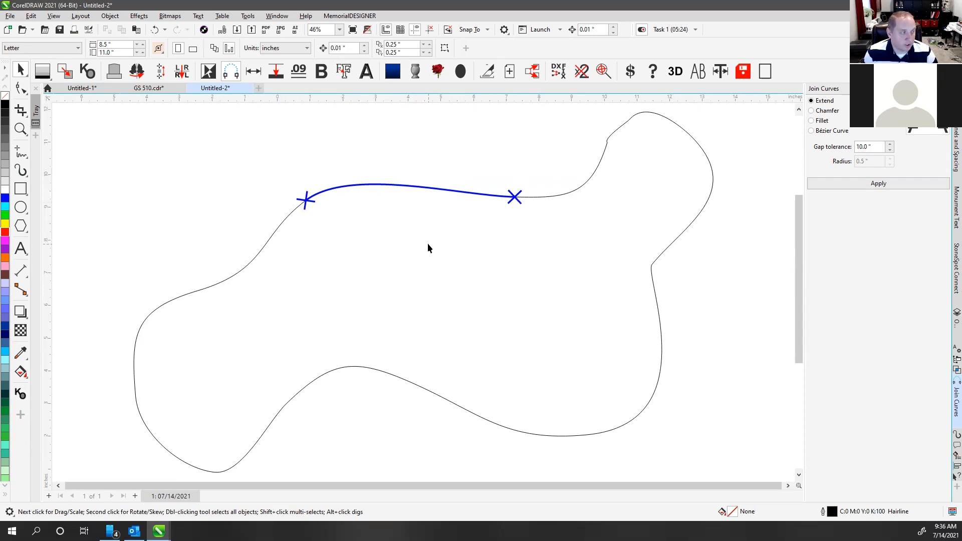
# Step: Draw two tiny freehand lines on the outline's neck curve, about 0.167 by 0.158 and 0.042 by 0.108 inches, and clear the selection
pyautogui.scroll(-3, 427, 241)
pyautogui.moveTo(314, 231); pyautogui.dragTo(495, 325)
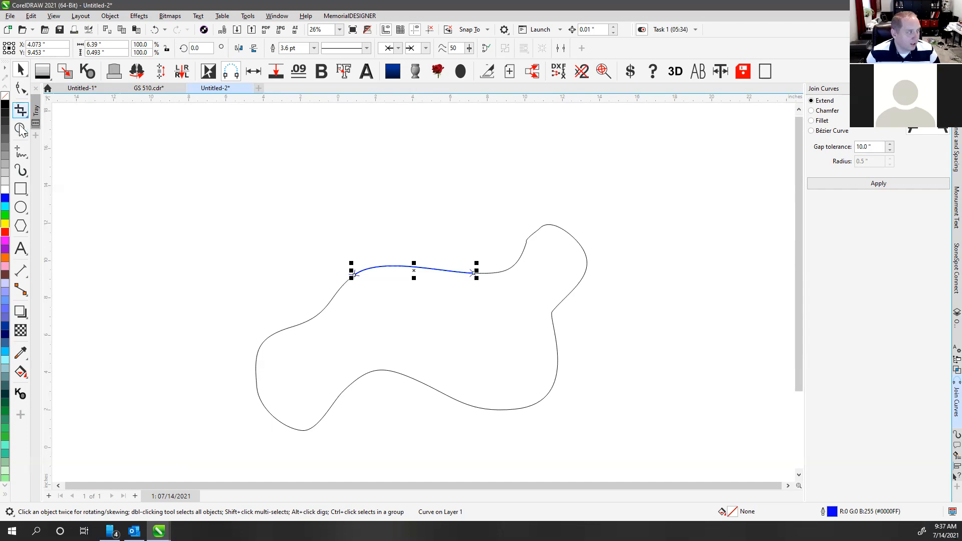
pyautogui.click(21, 151)
pyautogui.scroll(2, 418, 294)
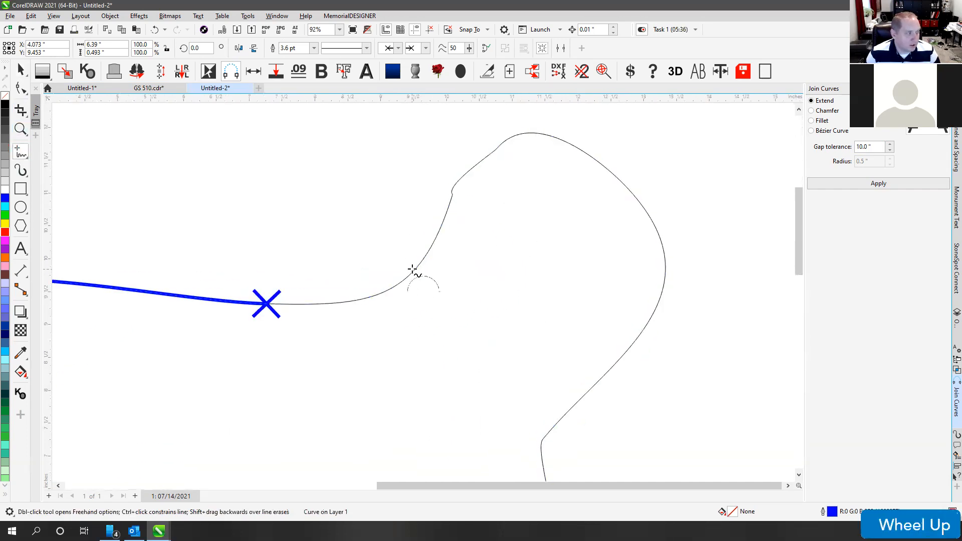
pyautogui.click(406, 279)
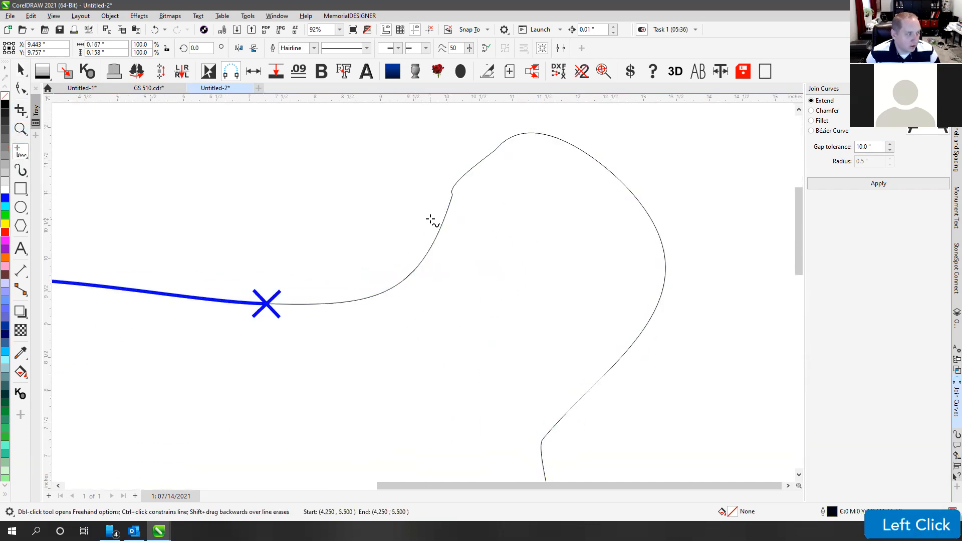
pyautogui.click(444, 219)
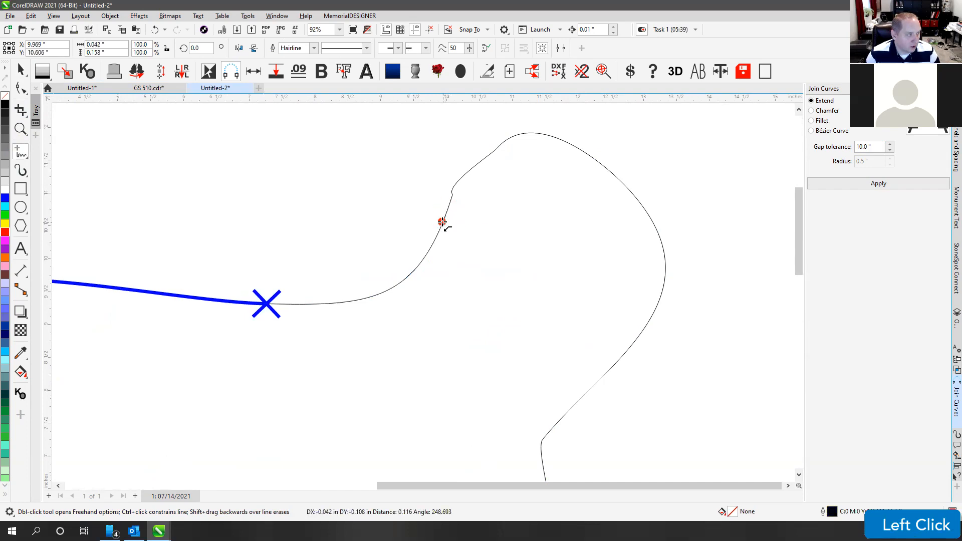
pyautogui.click(479, 163)
pyautogui.click(21, 70)
pyautogui.click(344, 210)
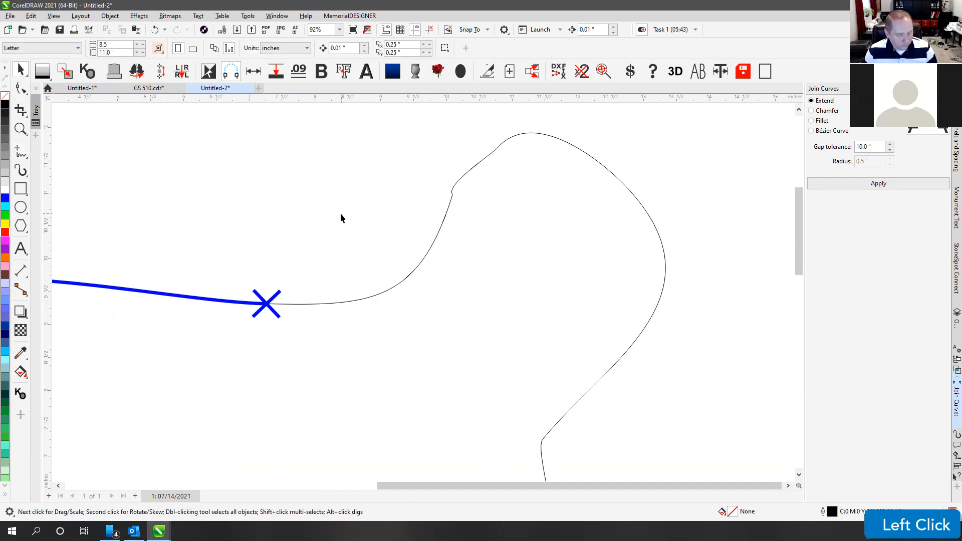
pyautogui.press('F4')
pyautogui.click(474, 161)
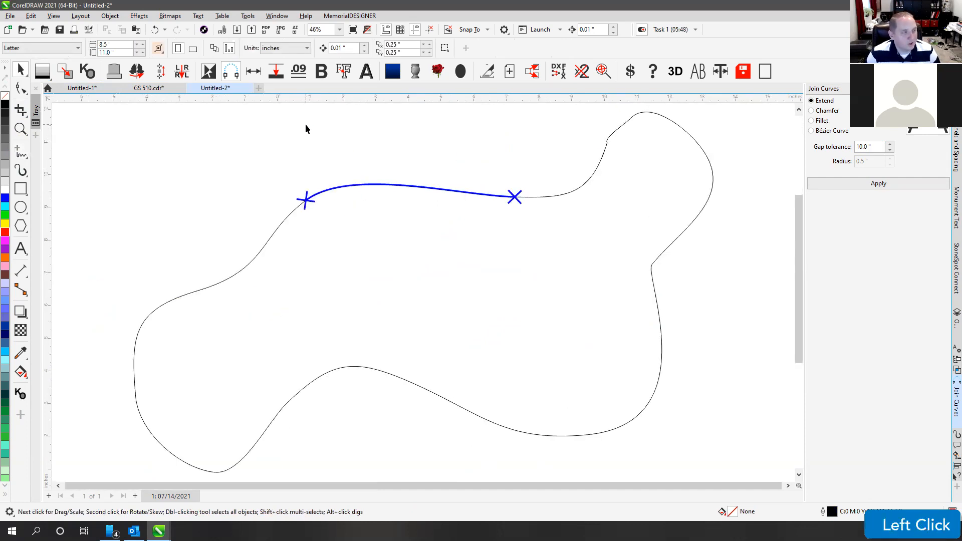
# Step: Try running the TestModules.SelectSmall macro from MD (MemorialDESIGNER_v1.375.gms) on the drawing with the two tiny lines
pyautogui.click(253, 16)
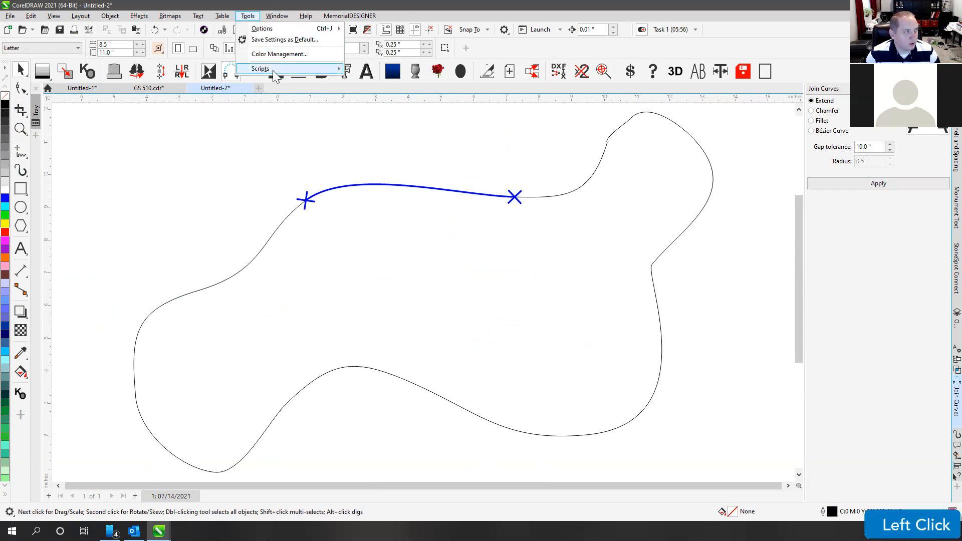
pyautogui.moveTo(275, 75)
pyautogui.click(382, 83)
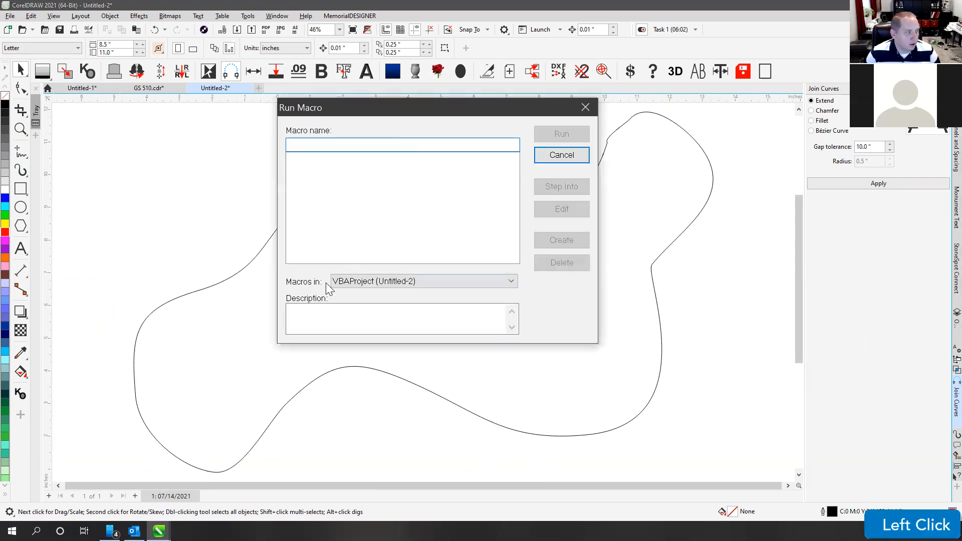
pyautogui.click(333, 281)
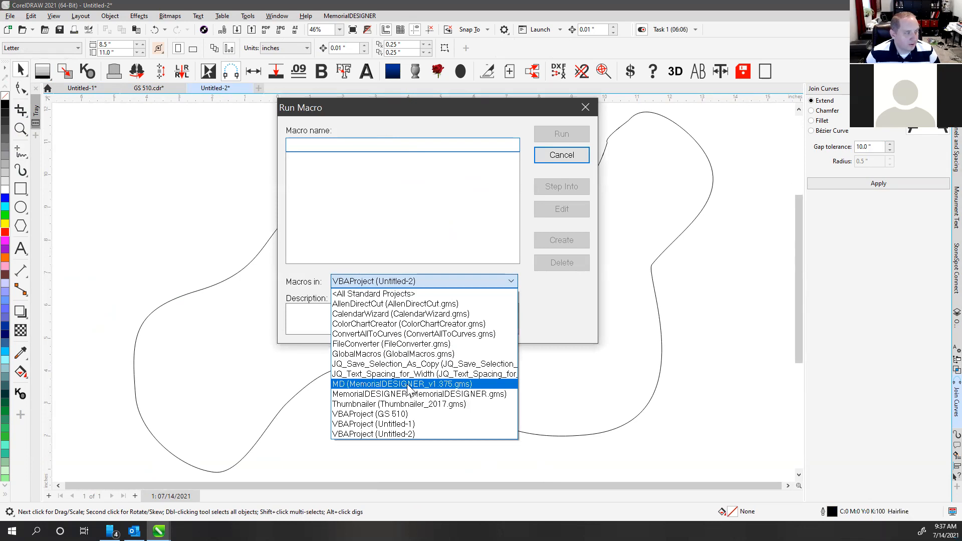
pyautogui.click(409, 385)
pyautogui.moveTo(514, 168); pyautogui.dragTo(510, 222)
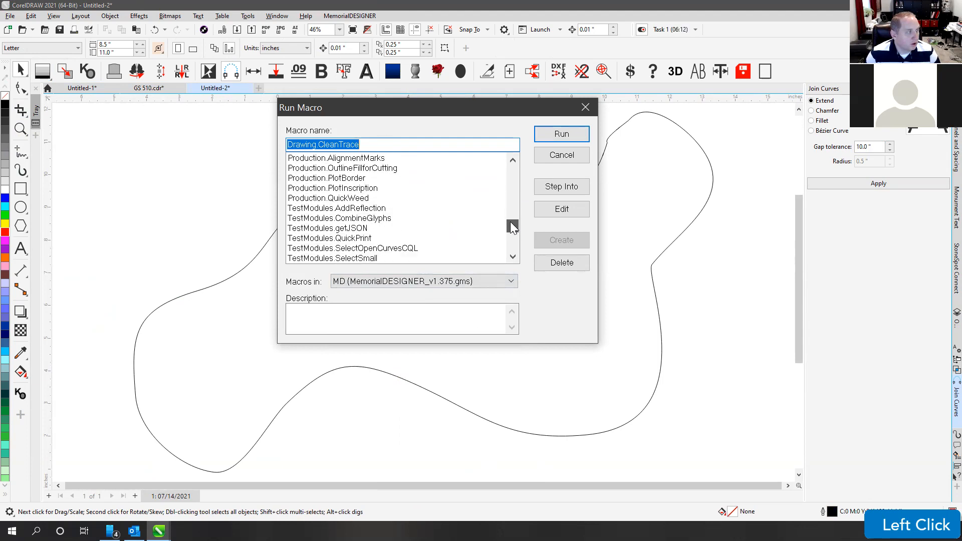
pyautogui.scroll(-1, 360, 235)
pyautogui.click(304, 230)
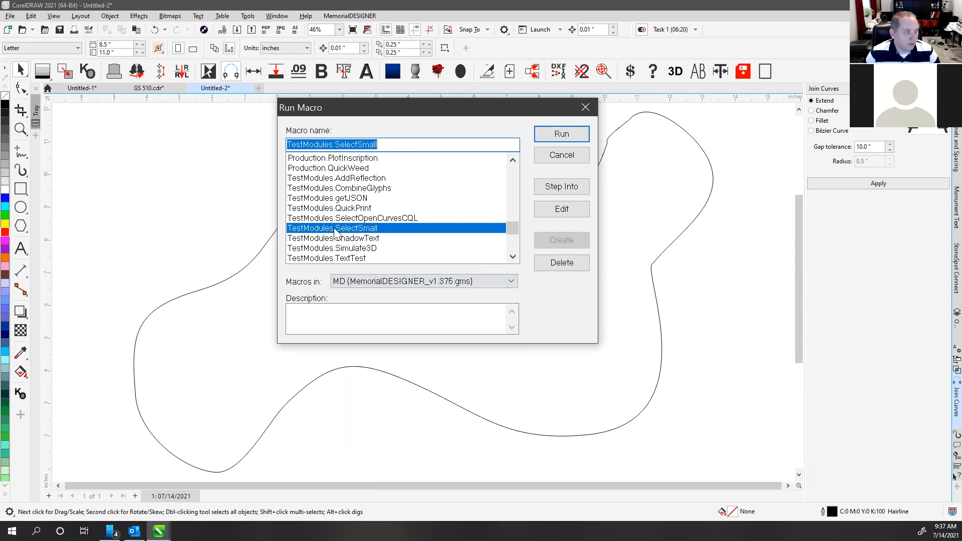
pyautogui.click(553, 136)
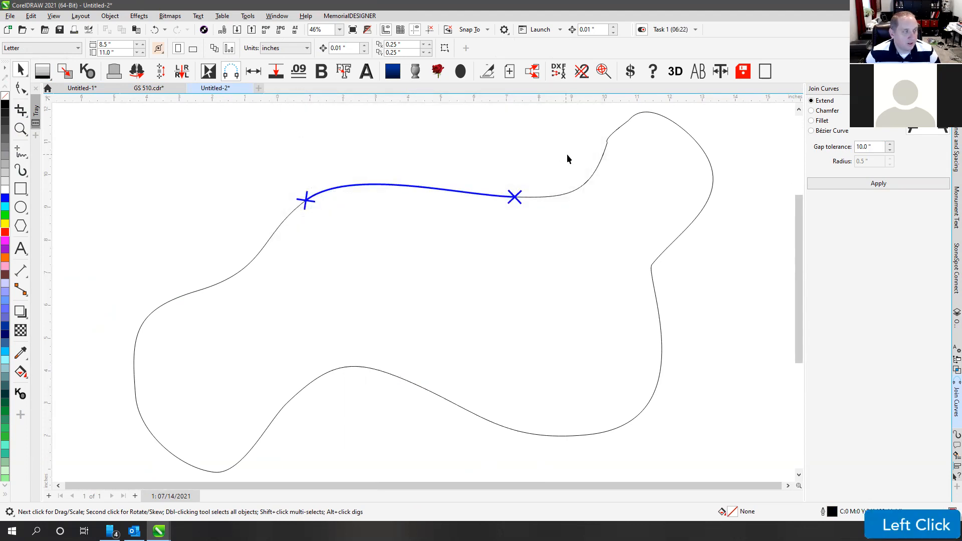
pyautogui.scroll(-2, 423, 292)
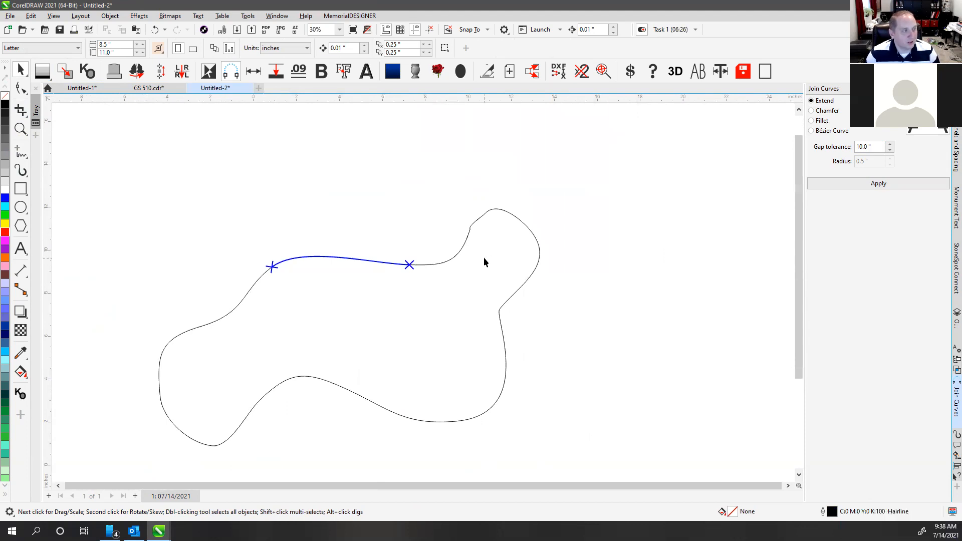
# Step: Undo the macro run and check the size of the upper tiny line and the number of objects present
pyautogui.hotkey('ctrl', 'z')
pyautogui.moveTo(434, 209); pyautogui.dragTo(507, 304)
pyautogui.click(462, 195)
pyautogui.moveTo(464, 230); pyautogui.dragTo(482, 247)
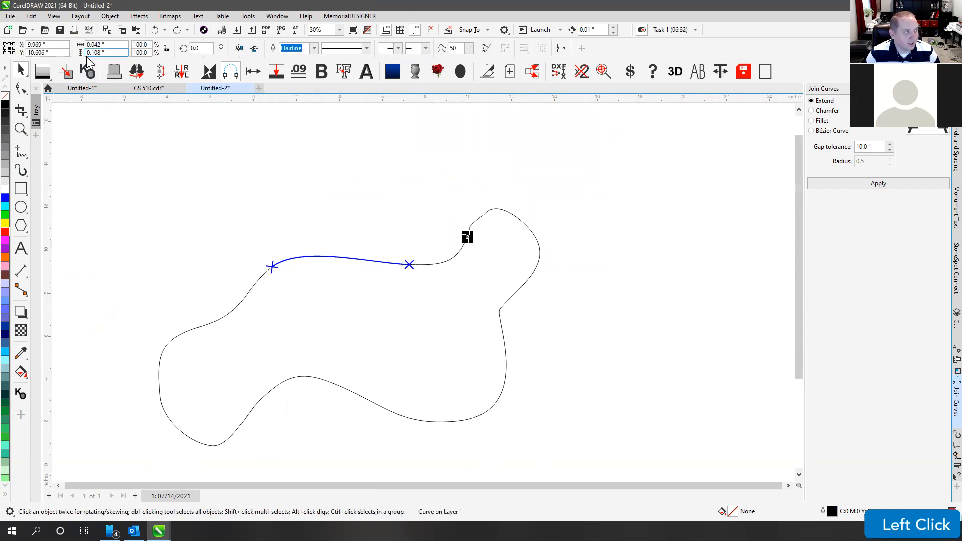
pyautogui.click(163, 166)
pyautogui.doubleClick(20, 70)
pyautogui.click(414, 193)
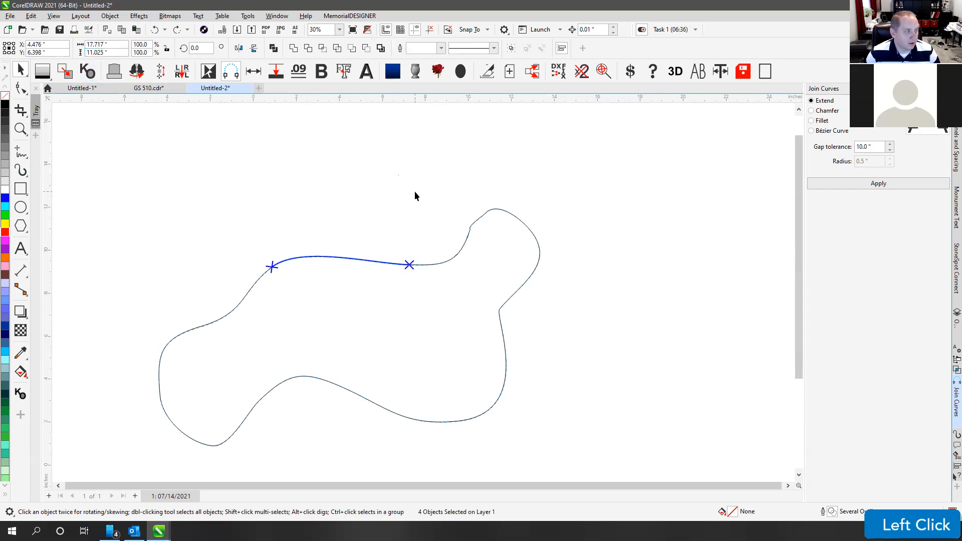
# Step: Shorten the lower tiny line on the neck curve to about 0.031 by 0.026 inches by moving its upper end node
pyautogui.scroll(3, 422, 296)
pyautogui.scroll(1, 422, 292)
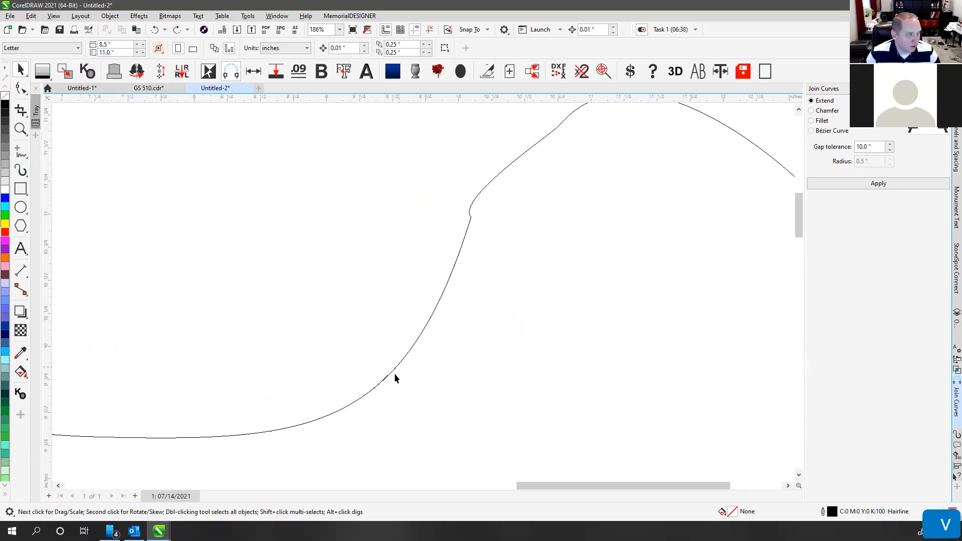
pyautogui.click(395, 375)
pyautogui.scroll(1, 395, 374)
pyautogui.click(415, 293)
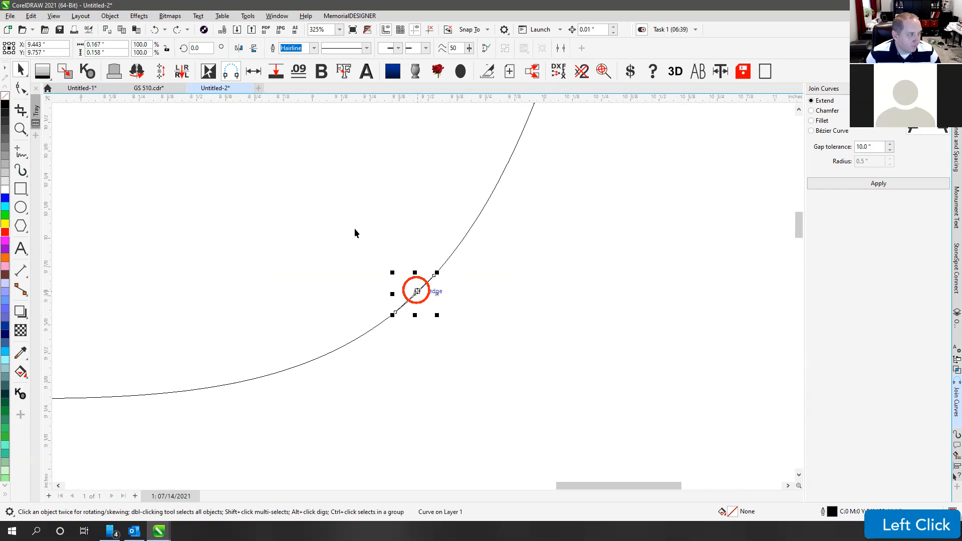
pyautogui.click(20, 89)
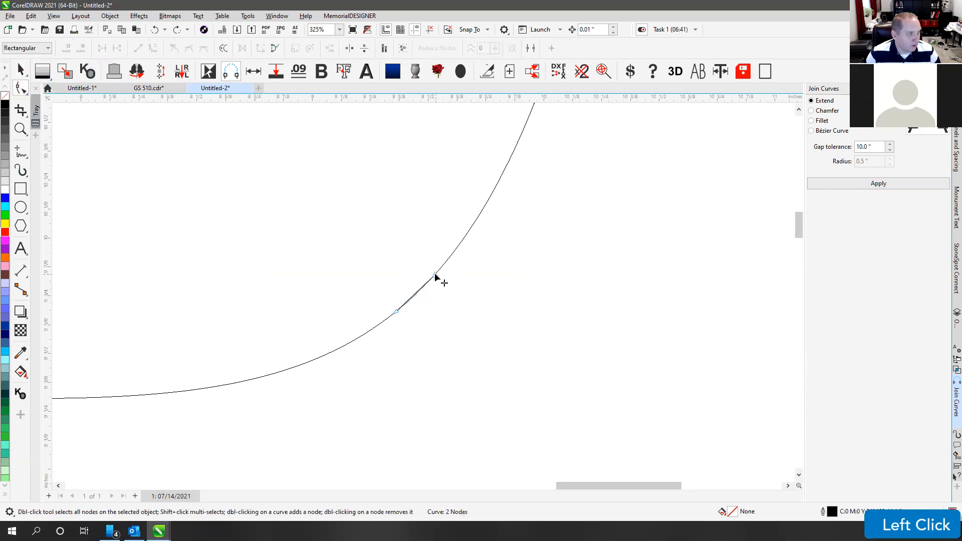
pyautogui.moveTo(435, 273); pyautogui.dragTo(404, 304)
pyautogui.click(21, 71)
pyautogui.click(21, 73)
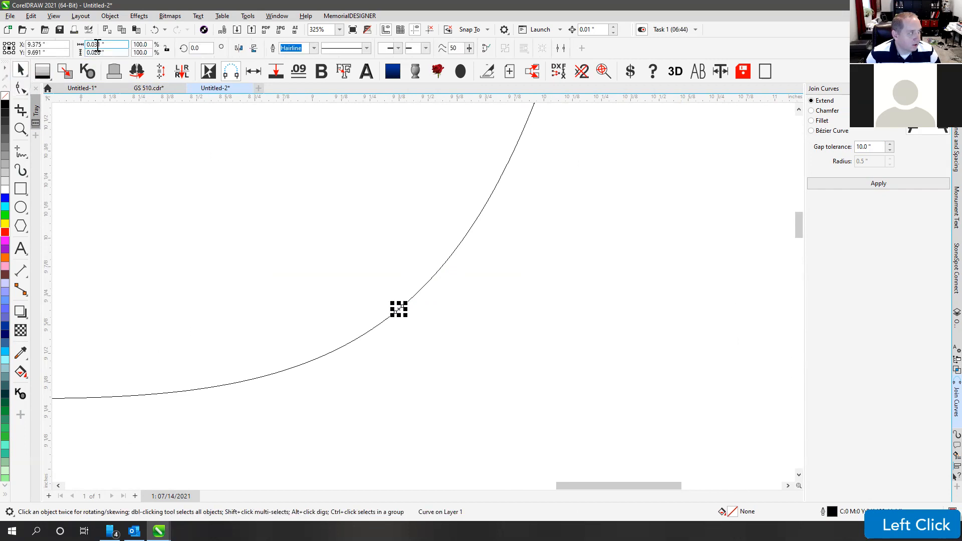
pyautogui.click(269, 174)
# Step: Run the TestModules.SelectSmall macro from MD (MemorialDESIGNER_v1.375.gms) again with the shortened line, and fit the shape in view
pyautogui.scroll(-6, 359, 183)
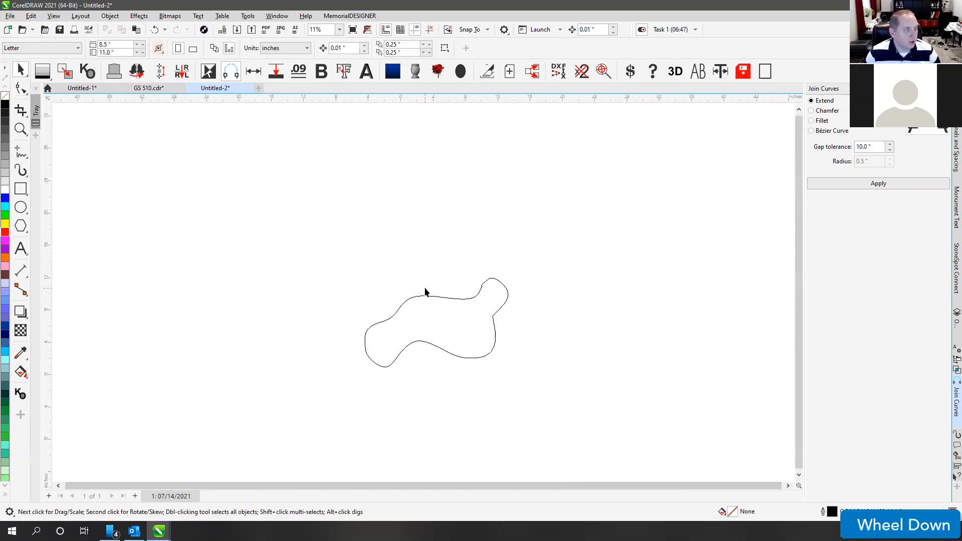
pyautogui.click(248, 16)
pyautogui.moveTo(281, 68)
pyautogui.click(398, 82)
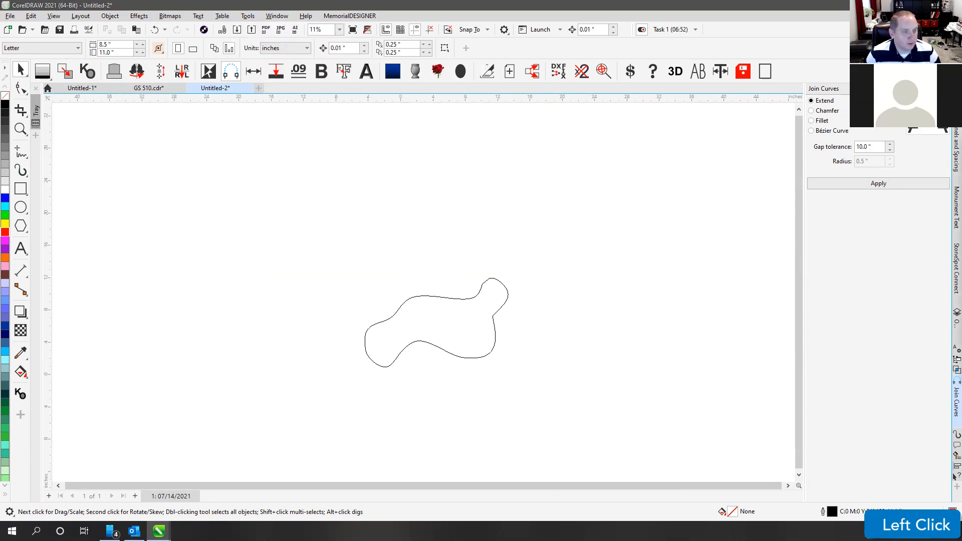
pyautogui.click(536, 242)
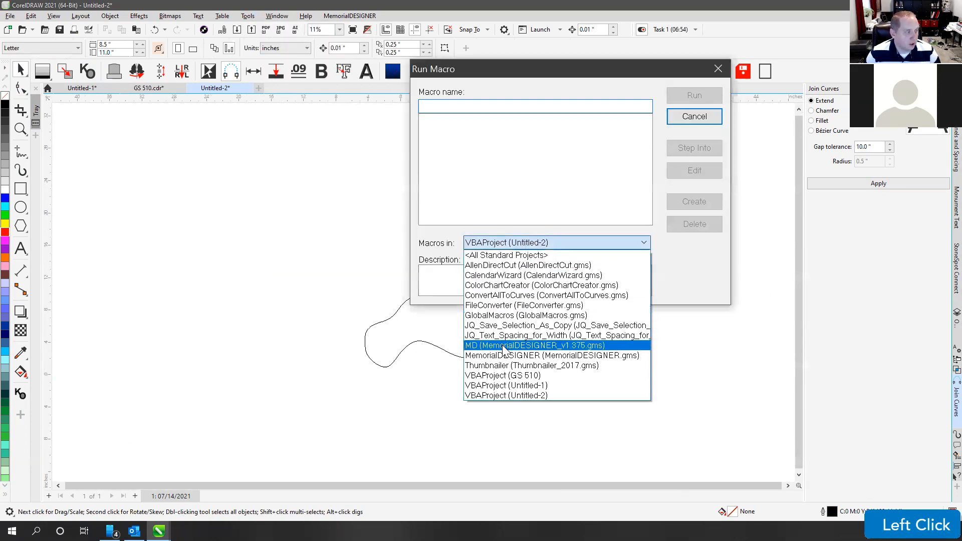
pyautogui.click(504, 351)
pyautogui.scroll(-20, 457, 181)
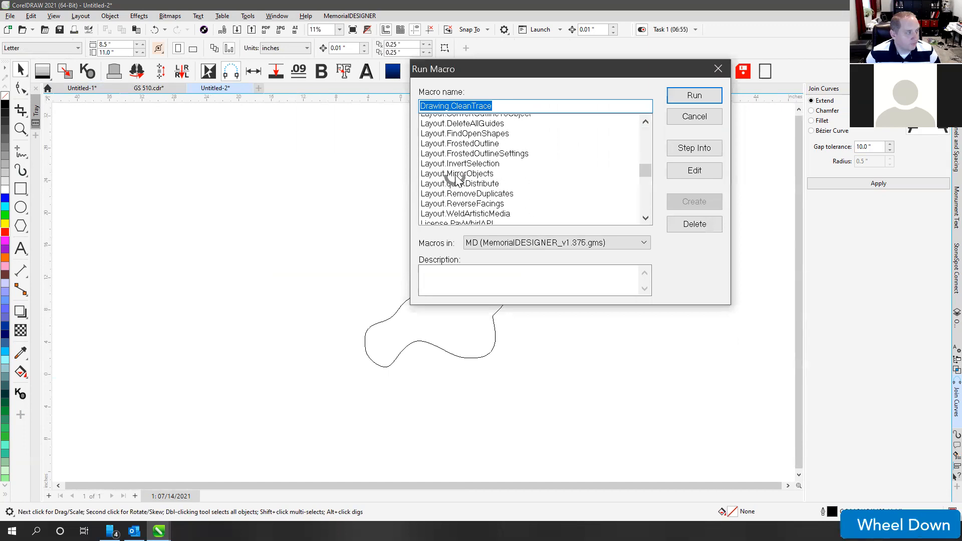
pyautogui.scroll(6, 457, 181)
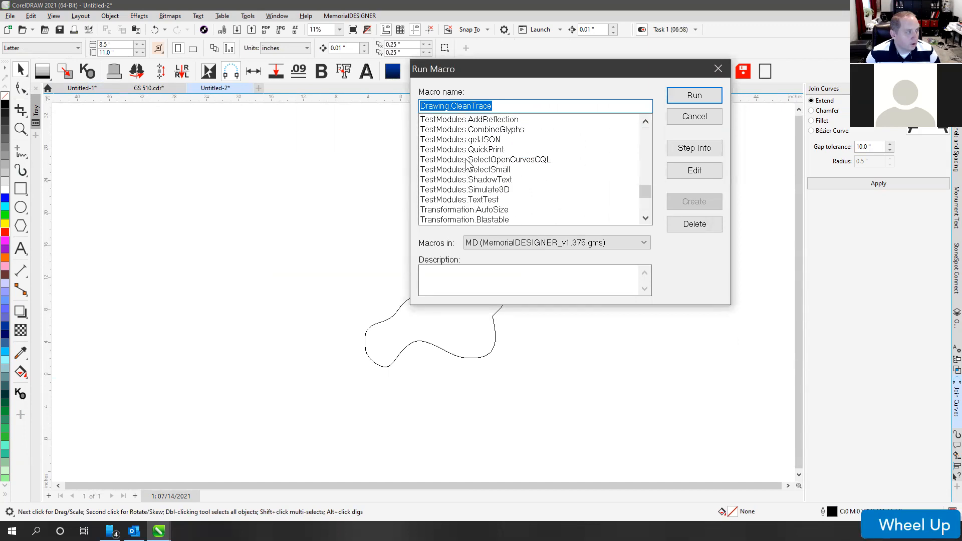
pyautogui.click(450, 169)
pyautogui.click(695, 95)
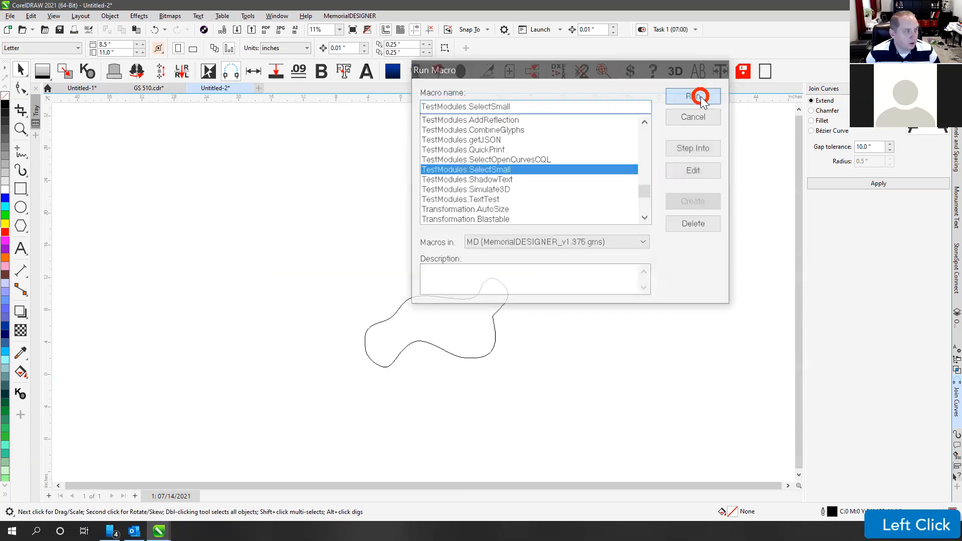
pyautogui.press('F4')
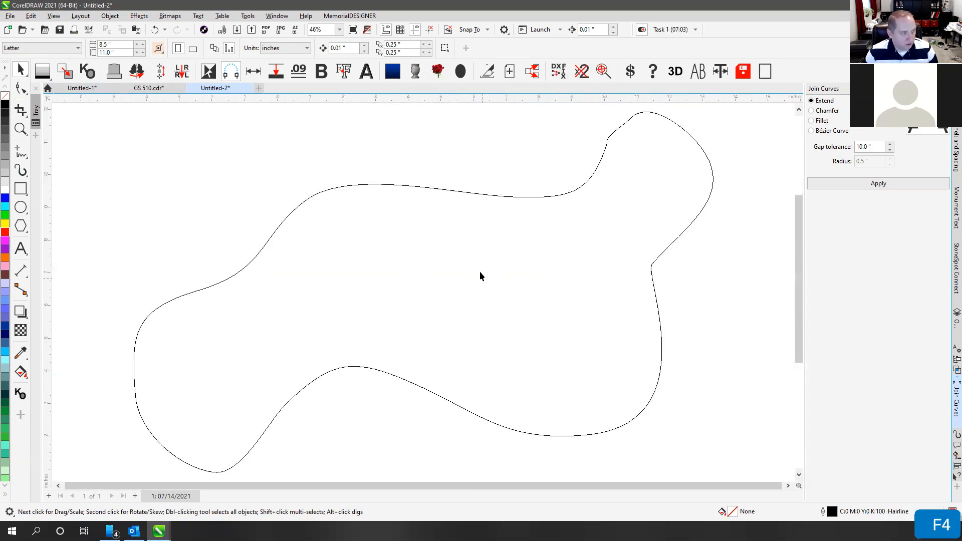
# Step: Undo the second macro run and select the shortened tiny line on the neck curve
pyautogui.press('ctrl')
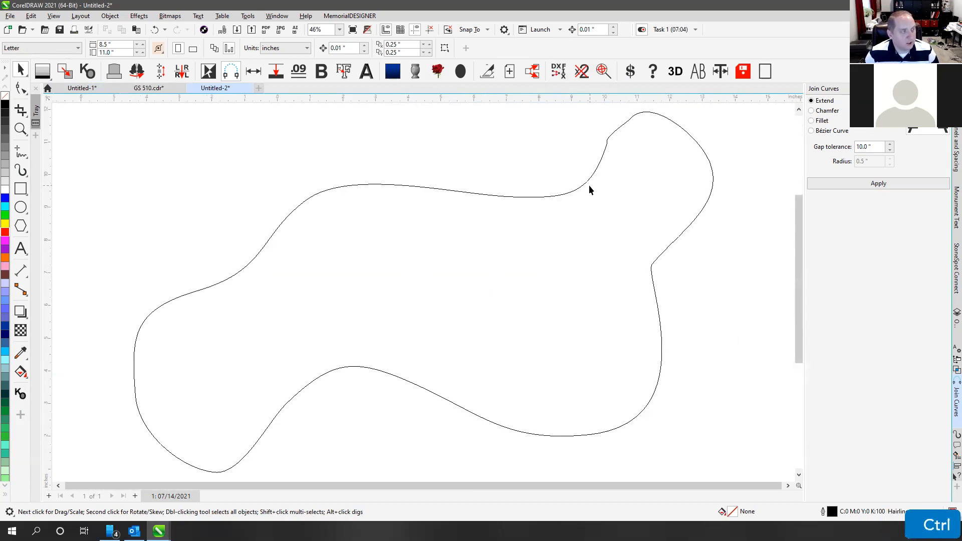
pyautogui.hotkey('ctrl', 'z')
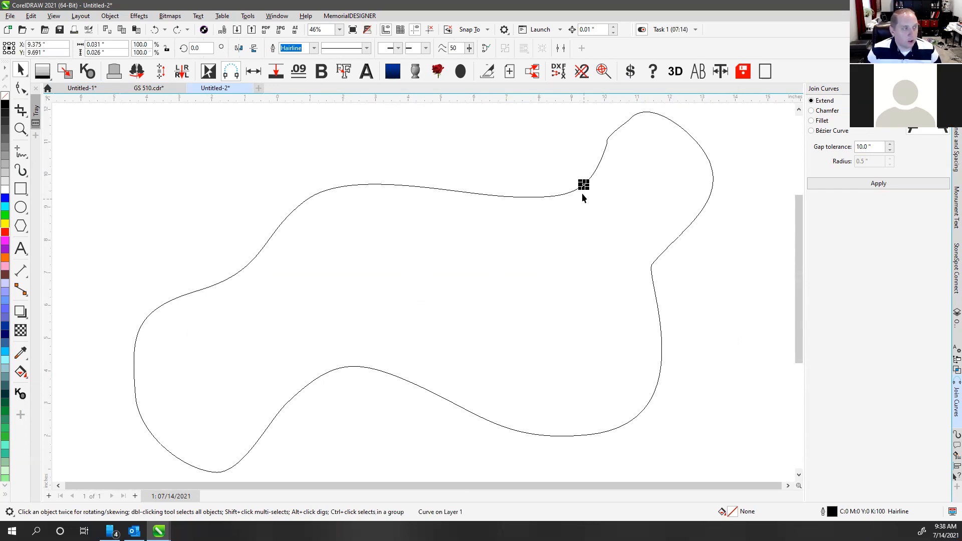
pyautogui.moveTo(575, 170); pyautogui.dragTo(629, 218)
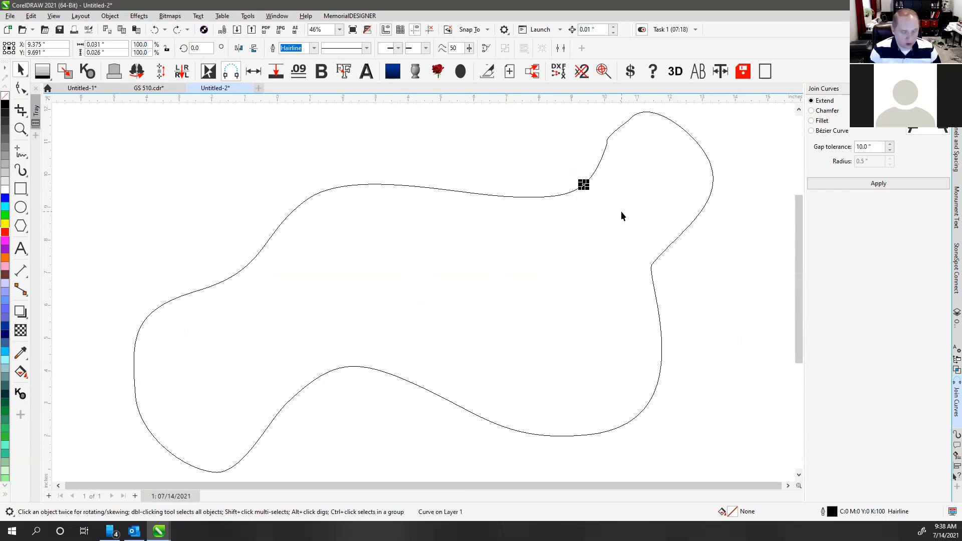
# Step: Delete the selected tiny line on the neck curve and select the remaining outline
pyautogui.press('Delete')
pyautogui.click(535, 200)
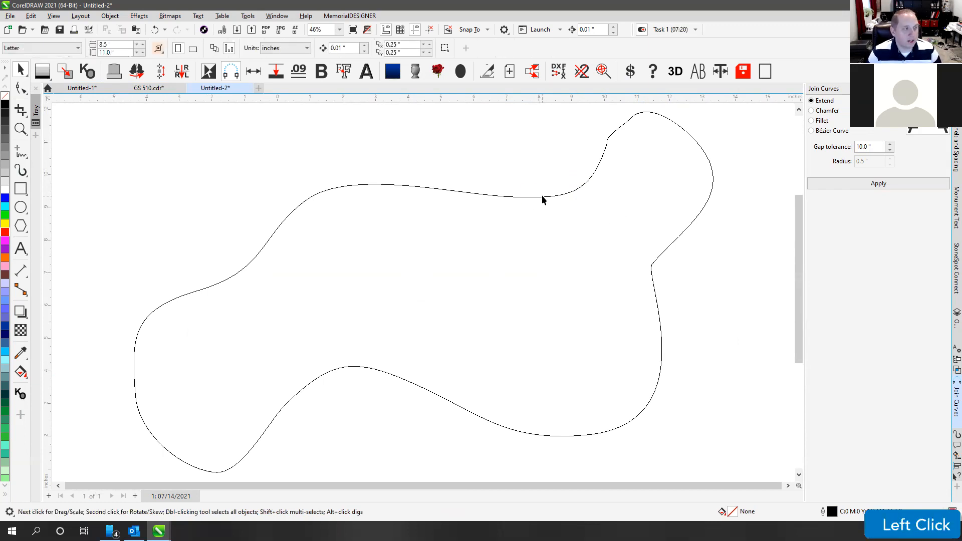
pyautogui.click(543, 198)
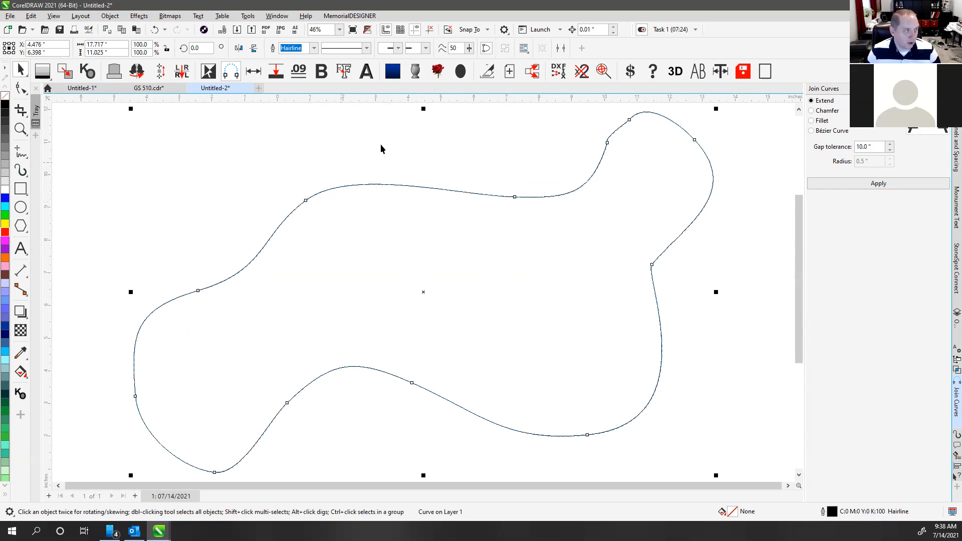
# Step: Add closely spaced nodes on the outline's upper-left bend with the Shape tool and break the curve at three adjacent nodes
pyautogui.click(21, 89)
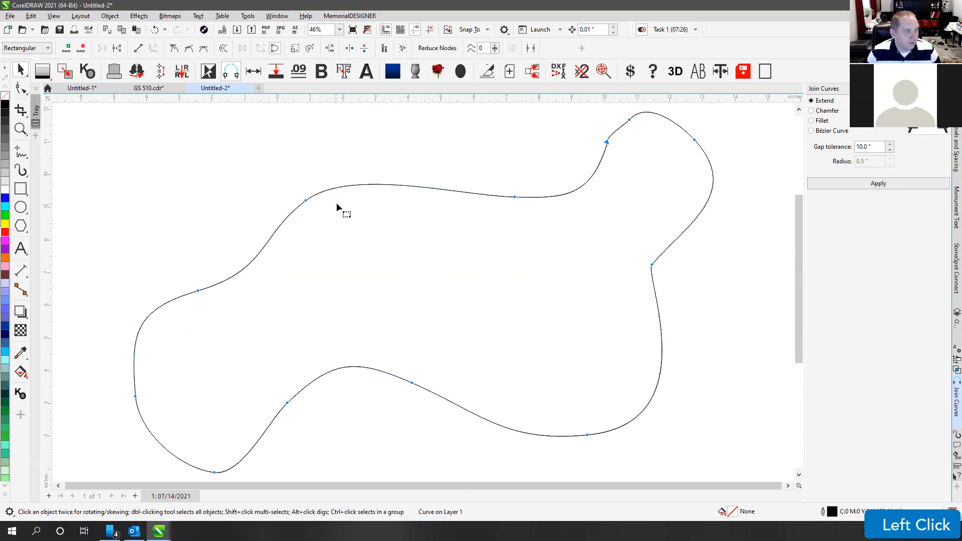
pyautogui.scroll(4, 336, 202)
pyautogui.click(349, 285)
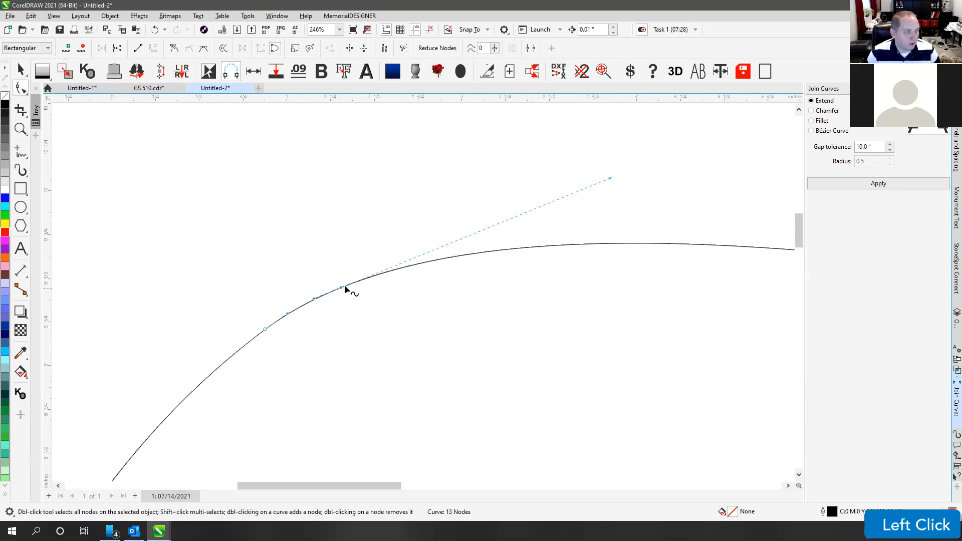
pyautogui.doubleClick(354, 282)
pyautogui.rightClick(354, 282)
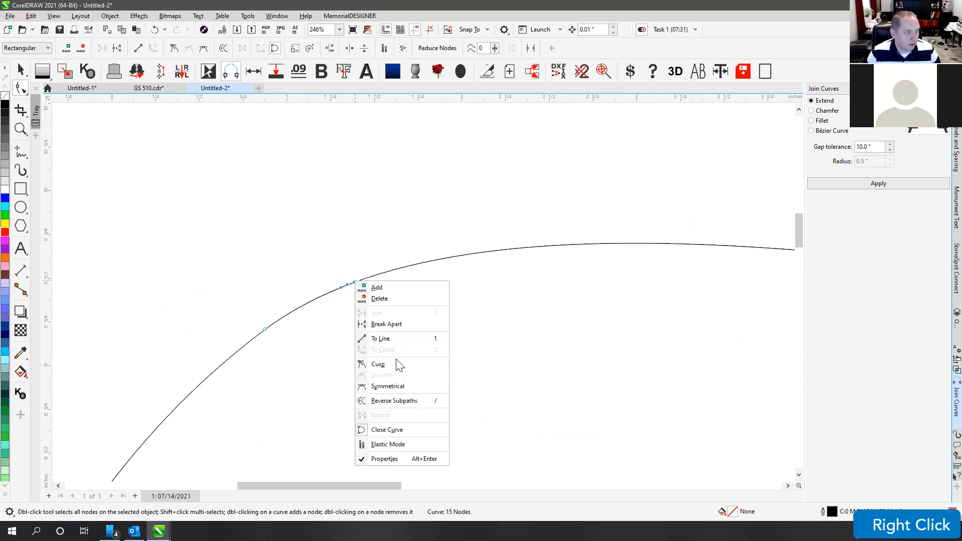
pyautogui.click(383, 324)
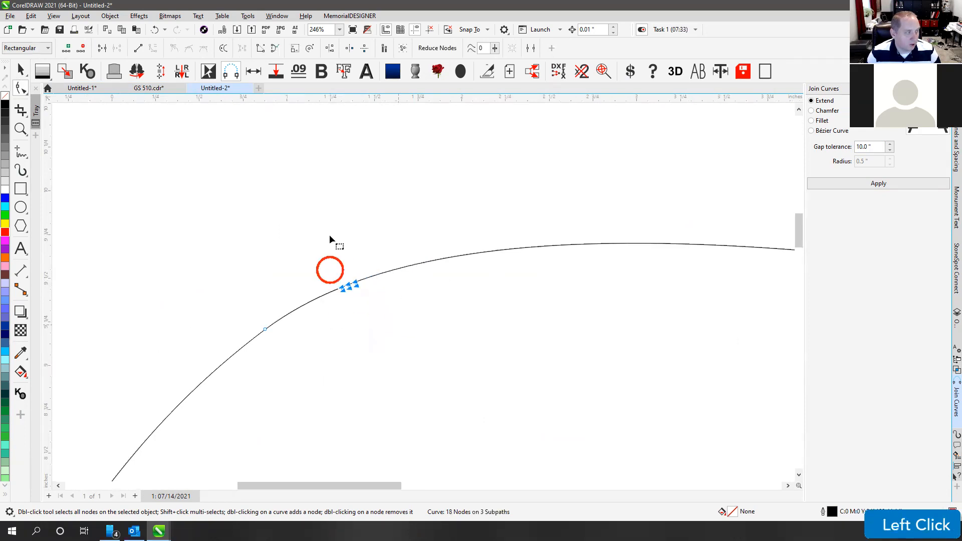
# Step: Move the overlapping duplicate of the upper curve segment to just inside the outline and show the outline's nodes
pyautogui.click(24, 77)
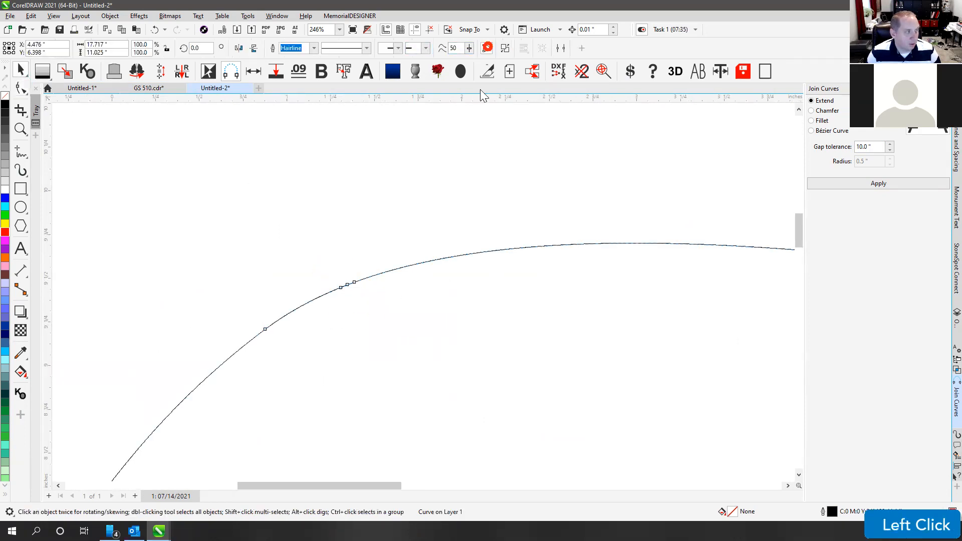
pyautogui.click(411, 211)
pyautogui.click(397, 269)
pyautogui.click(330, 261)
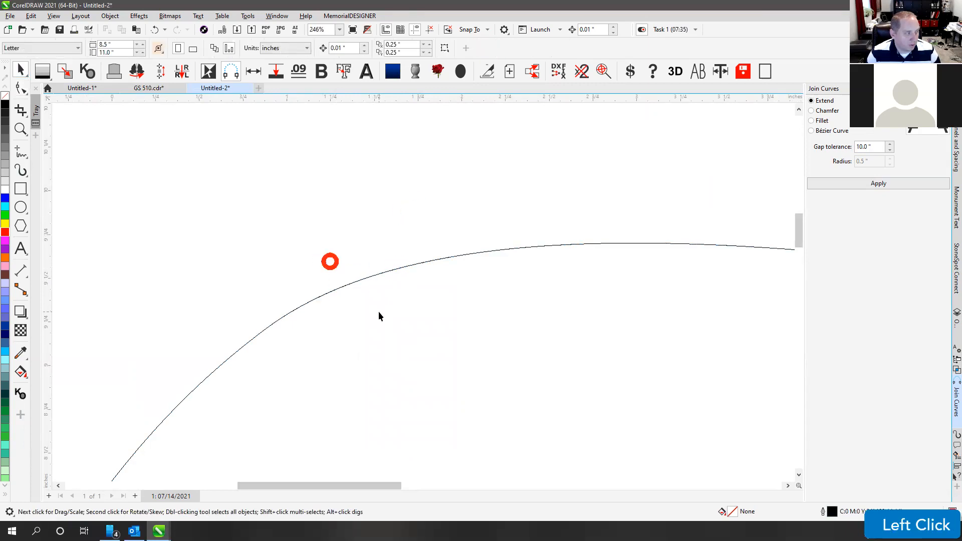
pyautogui.press('v')
pyautogui.press('v')
pyautogui.moveTo(351, 282); pyautogui.dragTo(410, 369)
pyautogui.click(350, 282)
pyautogui.click(21, 88)
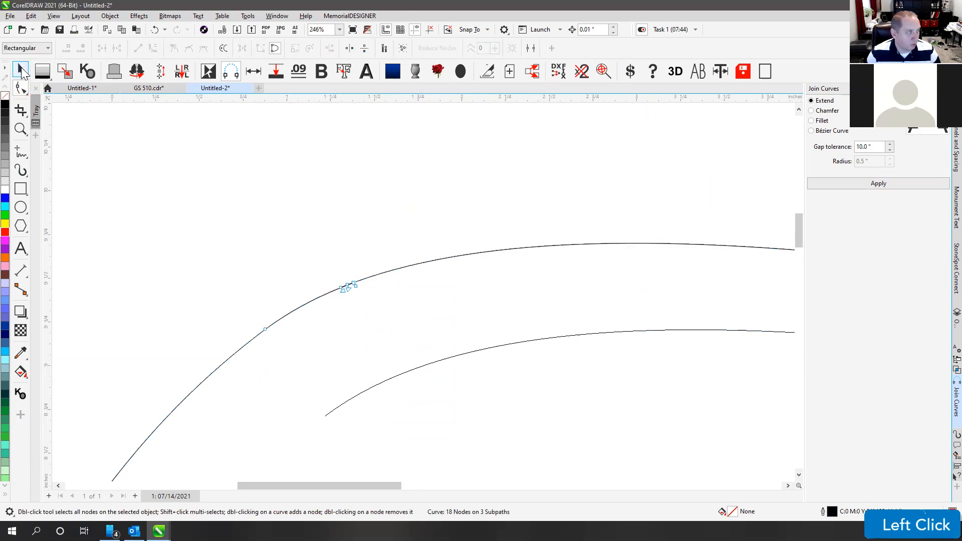
# Step: Separate the broken outline into individual curves and delete the two tiny pieces at the upper-left bend
pyautogui.click(21, 71)
pyautogui.click(308, 252)
pyautogui.click(356, 255)
pyautogui.click(354, 286)
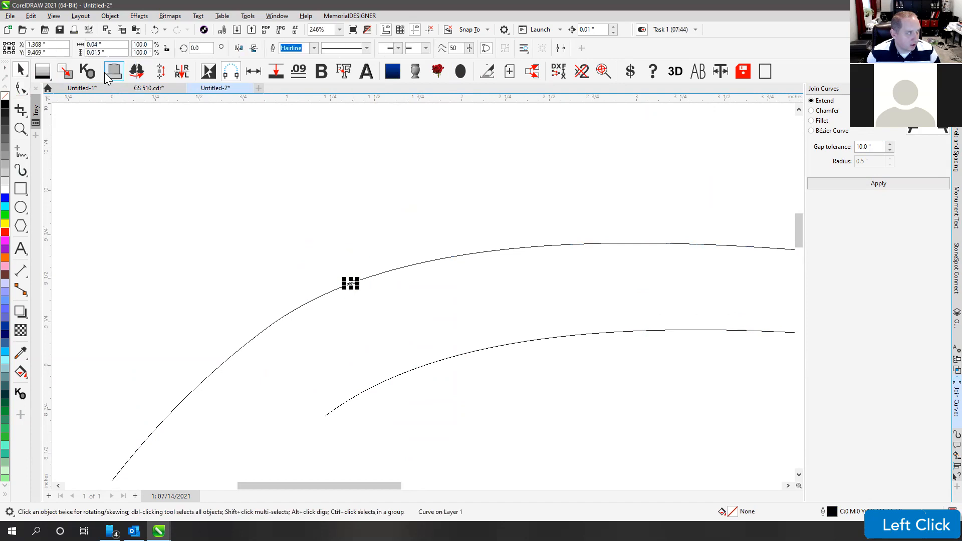
pyautogui.click(393, 207)
pyautogui.press('F4')
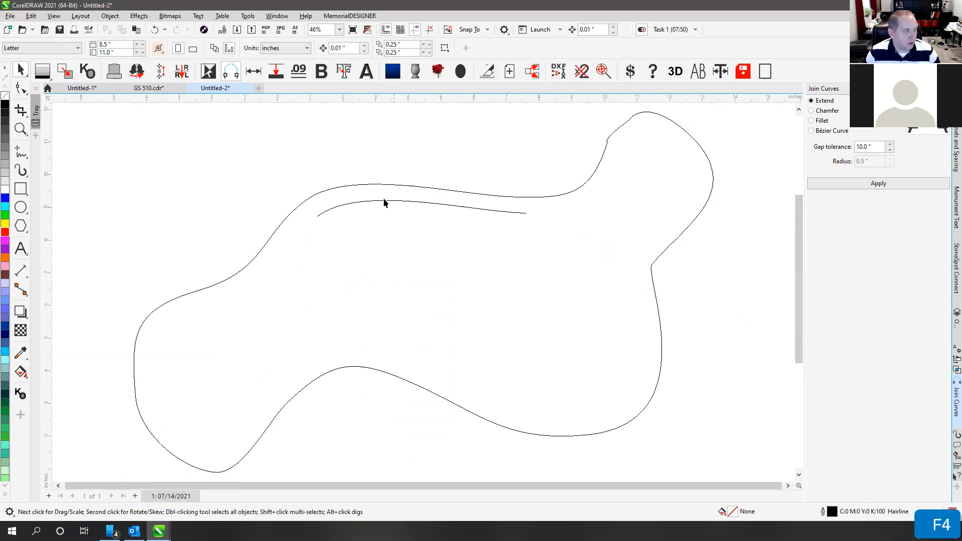
pyautogui.moveTo(268, 159); pyautogui.dragTo(373, 253)
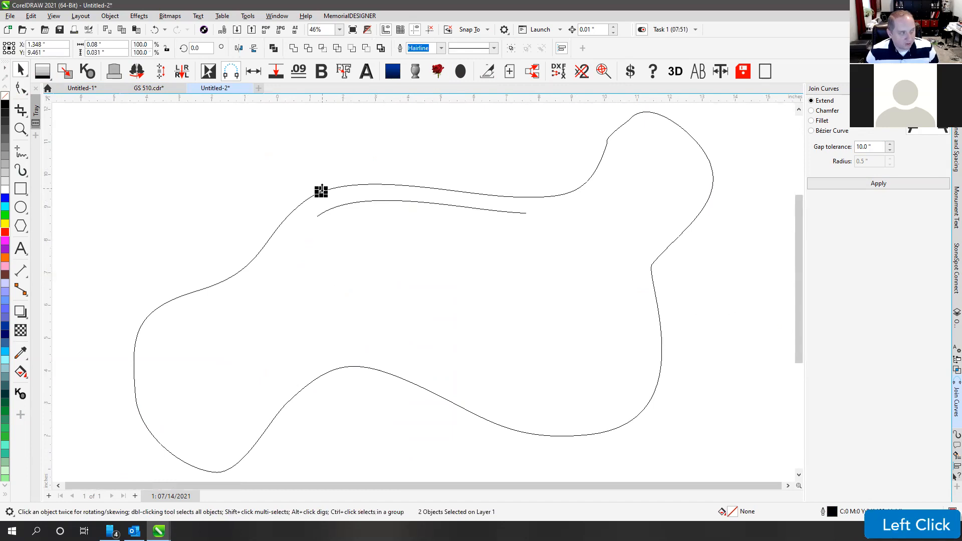
pyautogui.press('Delete')
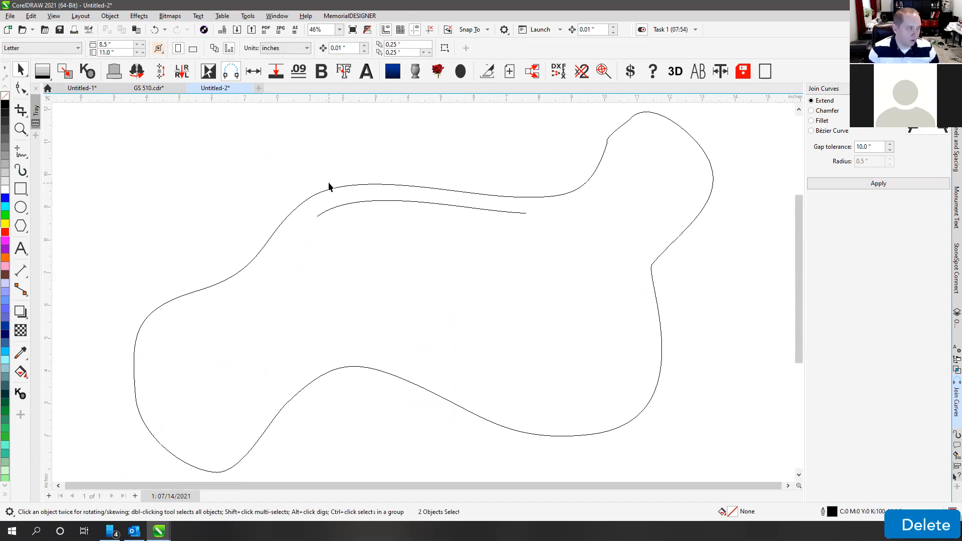
# Step: Select the outline and check the upper-left bend for a gap where the tiny pieces were deleted
pyautogui.scroll(5, 322, 196)
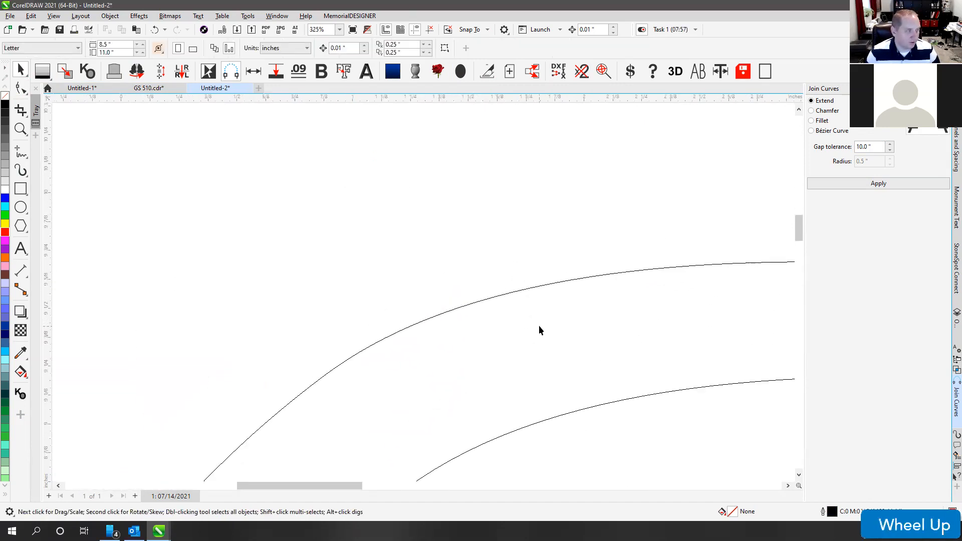
pyautogui.scroll(-3, 422, 291)
pyautogui.click(421, 279)
pyautogui.press('v')
pyautogui.press('v')
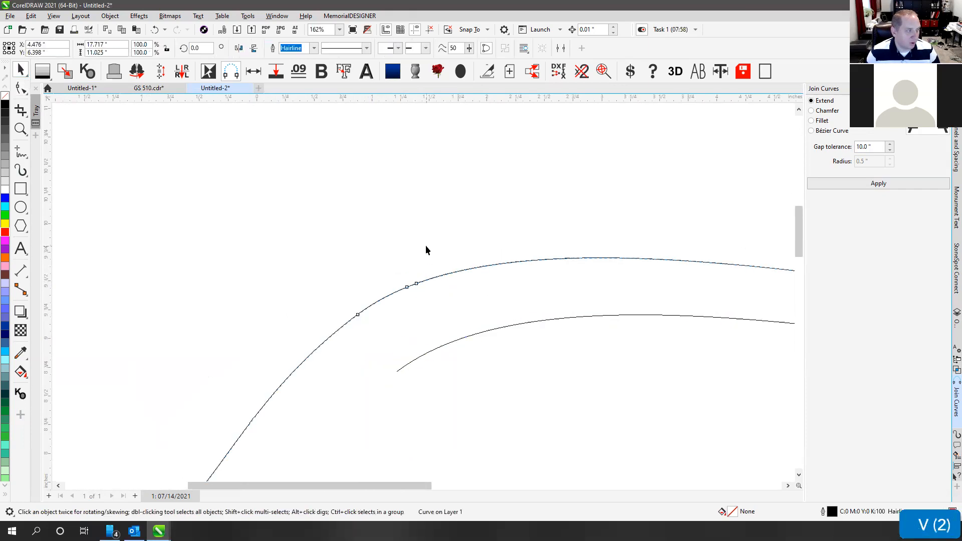
pyautogui.click(426, 247)
pyautogui.press('F4')
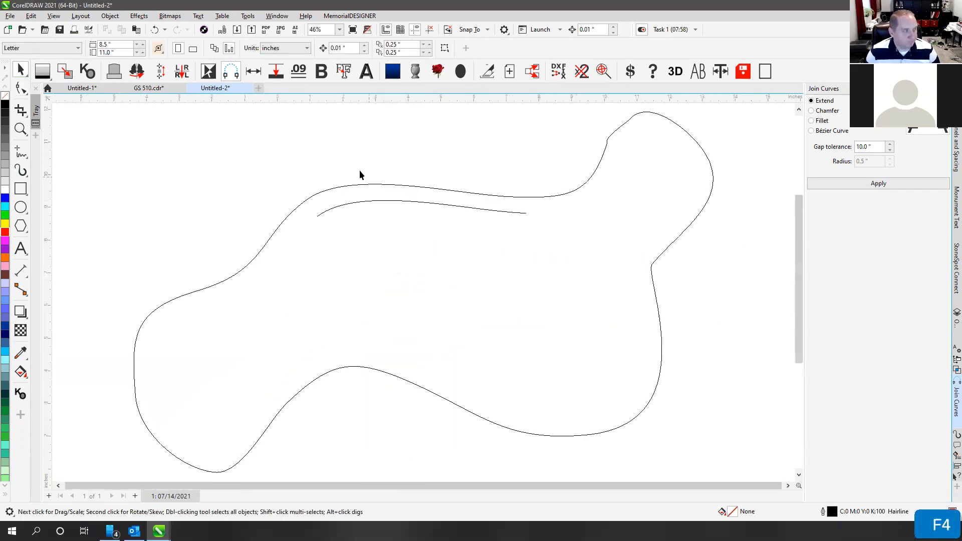
# Step: Flag the loose curve inside the outline with a thick blue line and crossed end markers
pyautogui.click(336, 189)
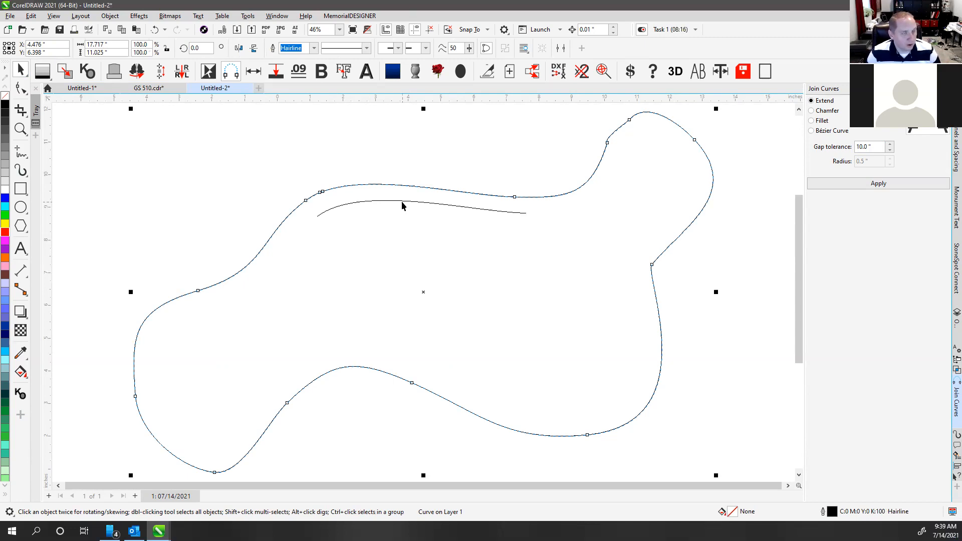
pyautogui.click(500, 166)
pyautogui.click(459, 196)
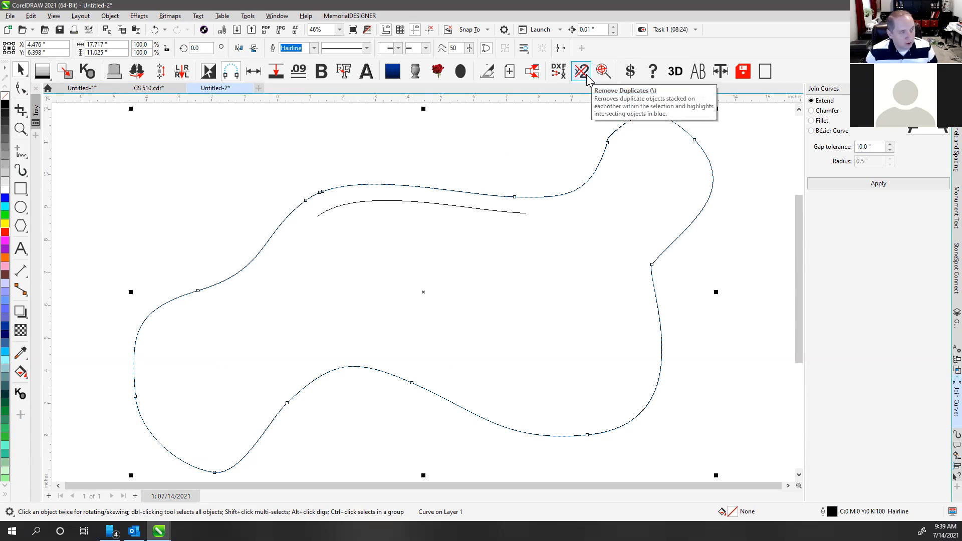
pyautogui.click(552, 151)
pyautogui.press('F4')
pyautogui.press('v')
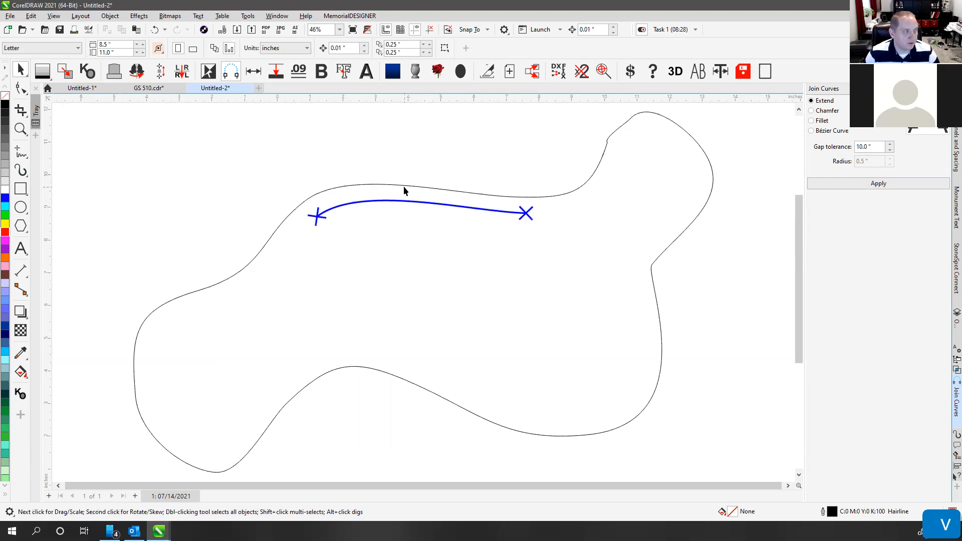
# Step: Move the blue flagged curve above the outline, centred at about X 4.54, Y 10.75 inches, and deselect it
pyautogui.scroll(-2, 422, 291)
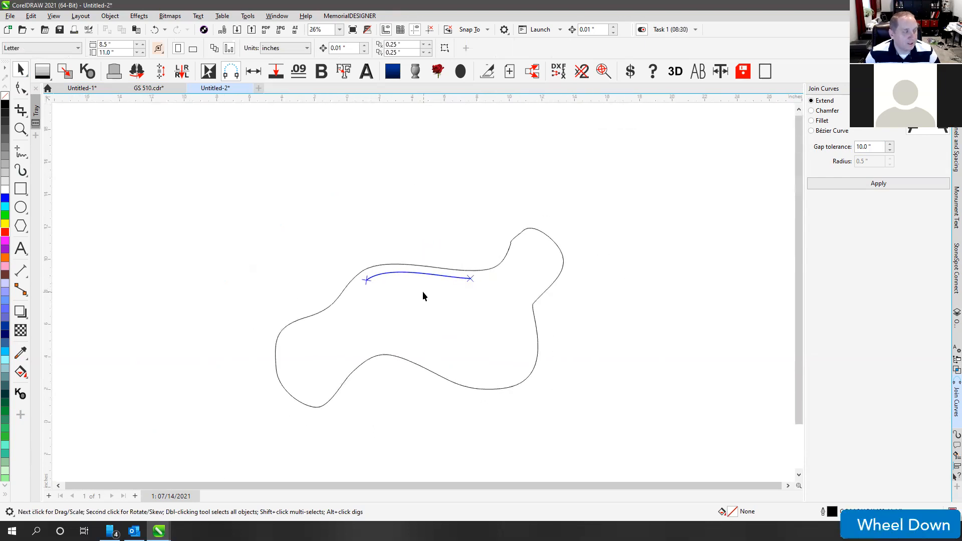
pyautogui.click(399, 272)
pyautogui.moveTo(400, 273); pyautogui.dragTo(393, 247)
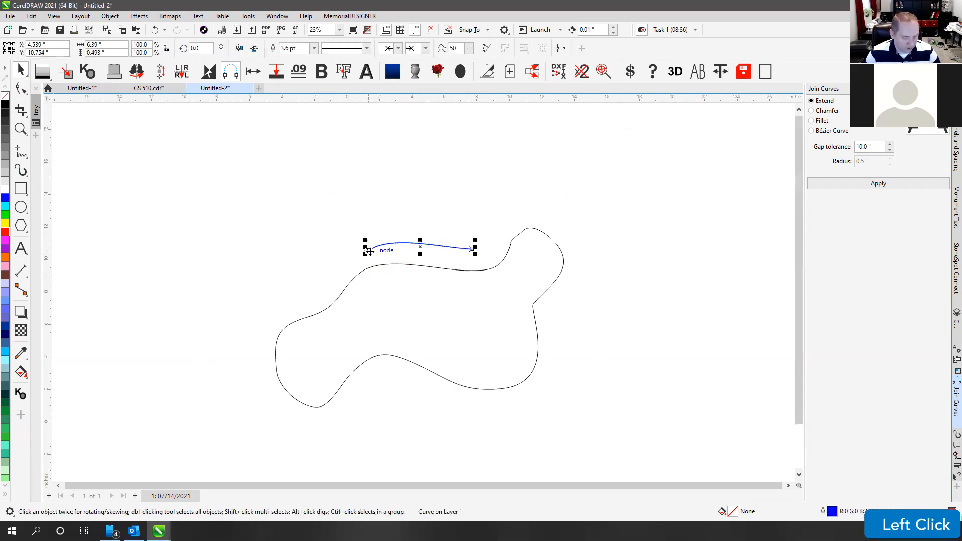
pyautogui.click(394, 243)
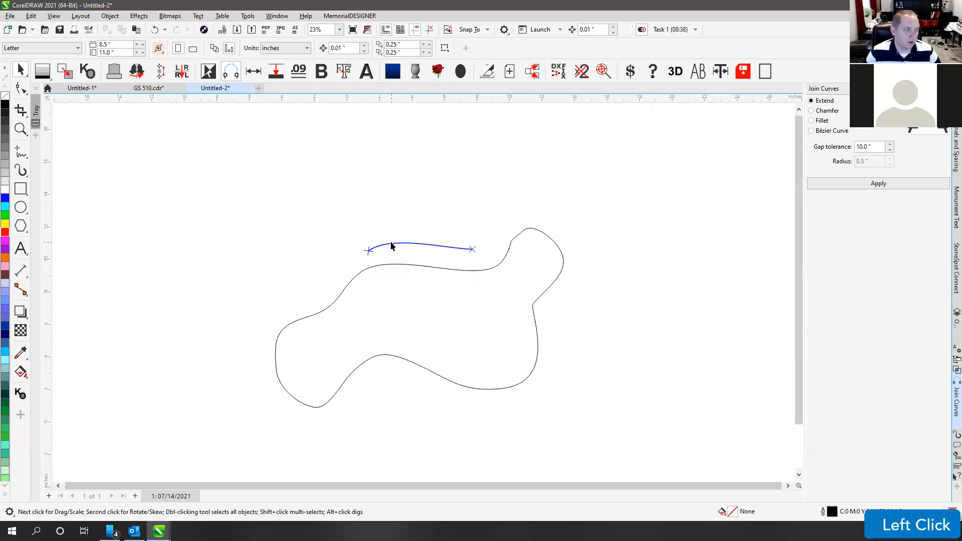
pyautogui.click(392, 245)
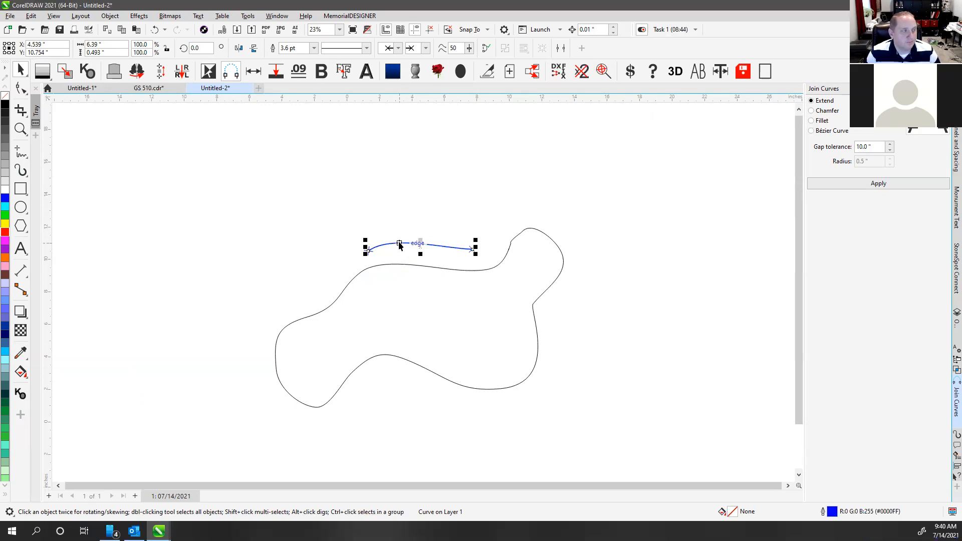
pyautogui.click(369, 252)
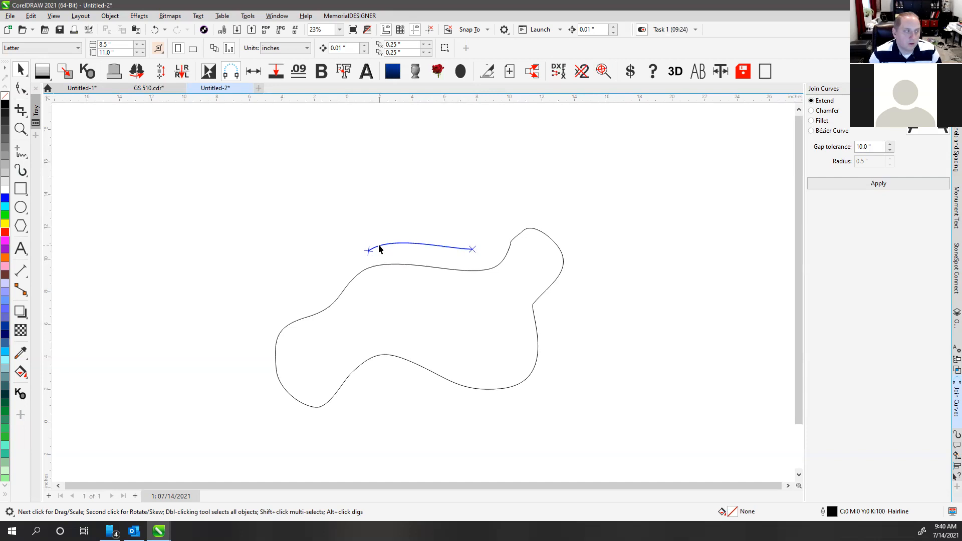
pyautogui.click(379, 247)
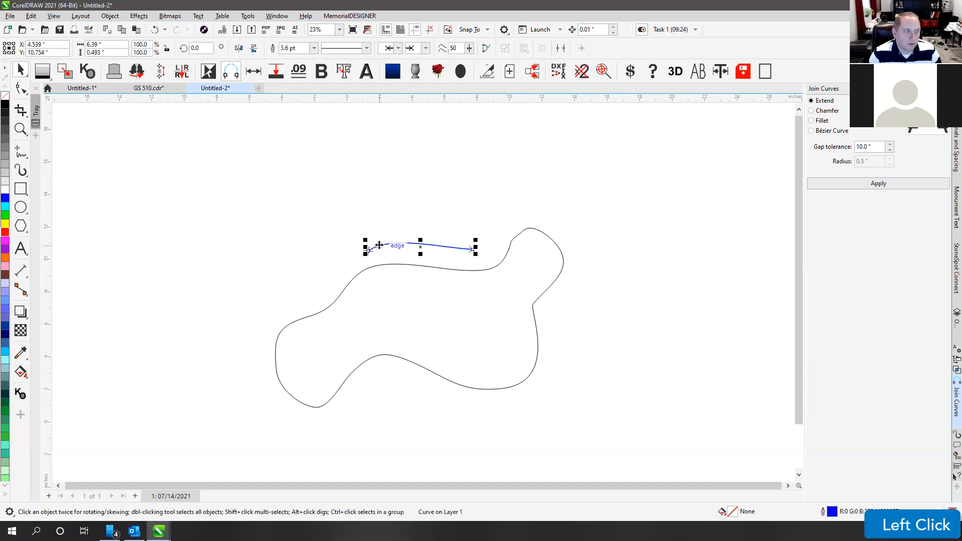
pyautogui.click(380, 217)
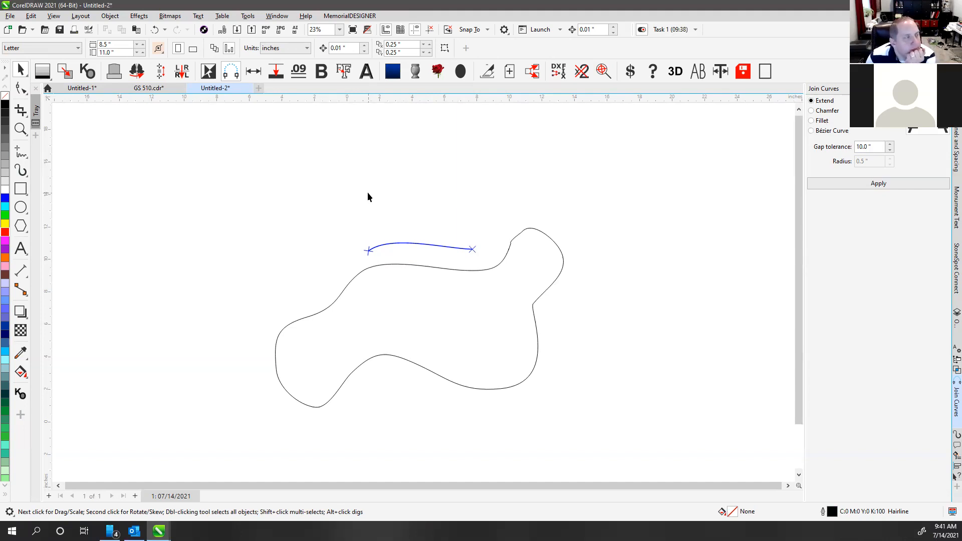
pyautogui.click(369, 252)
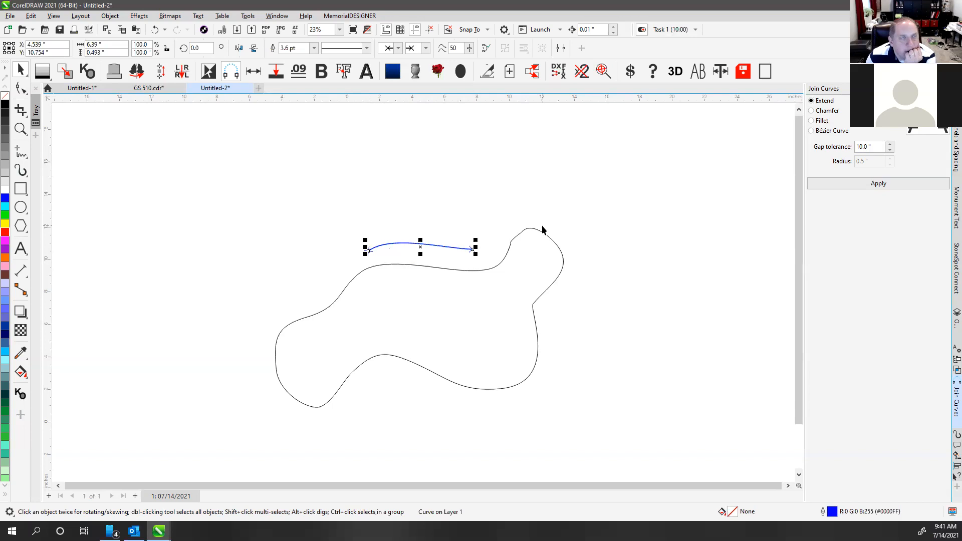
pyautogui.click(375, 203)
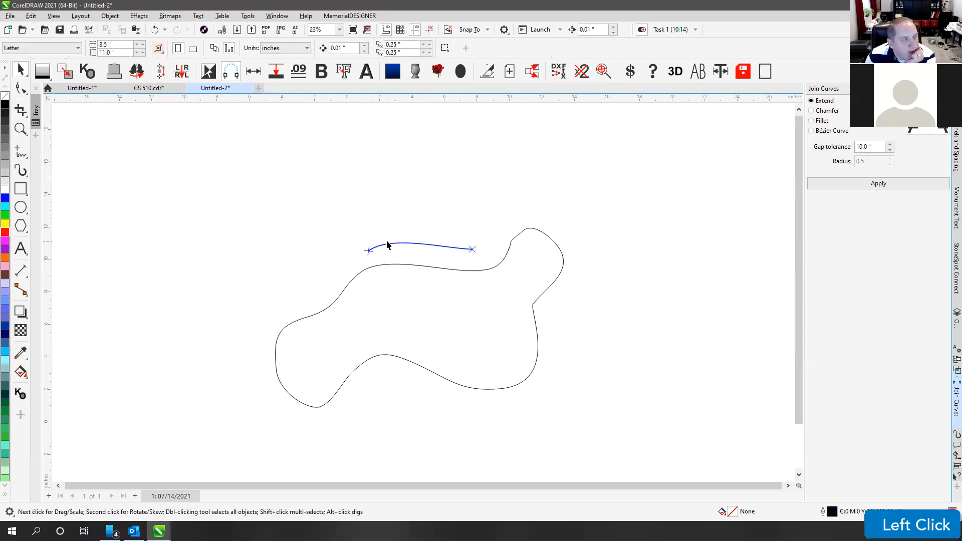
pyautogui.click(365, 272)
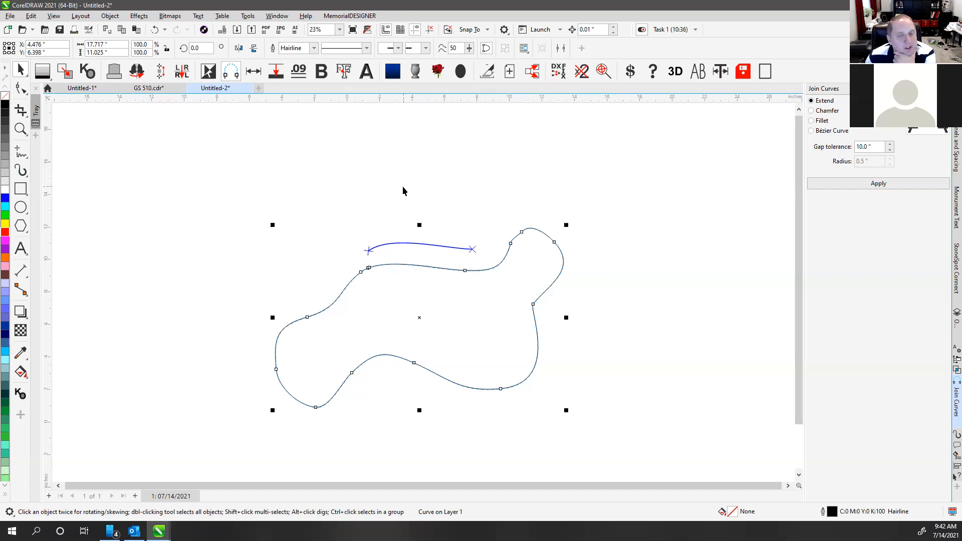
pyautogui.click(370, 194)
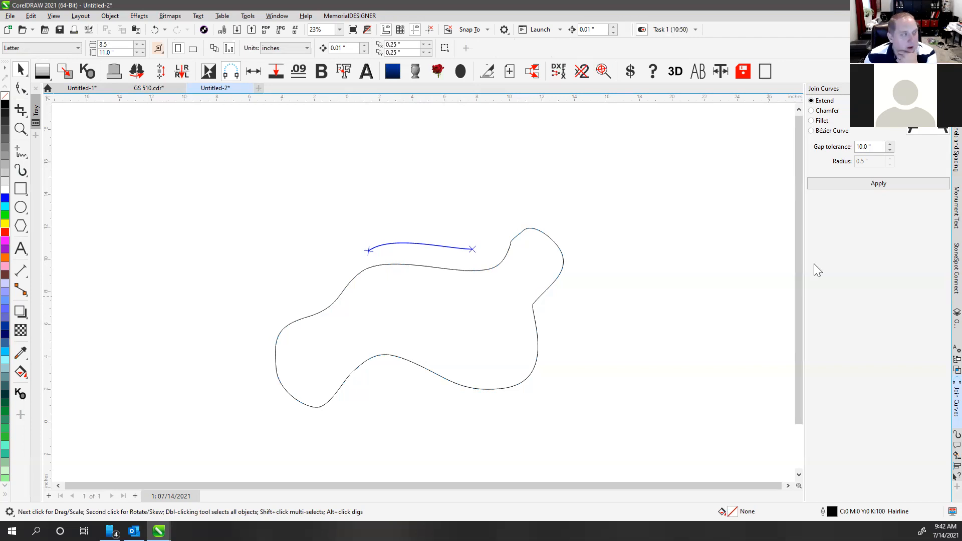
pyautogui.click(432, 191)
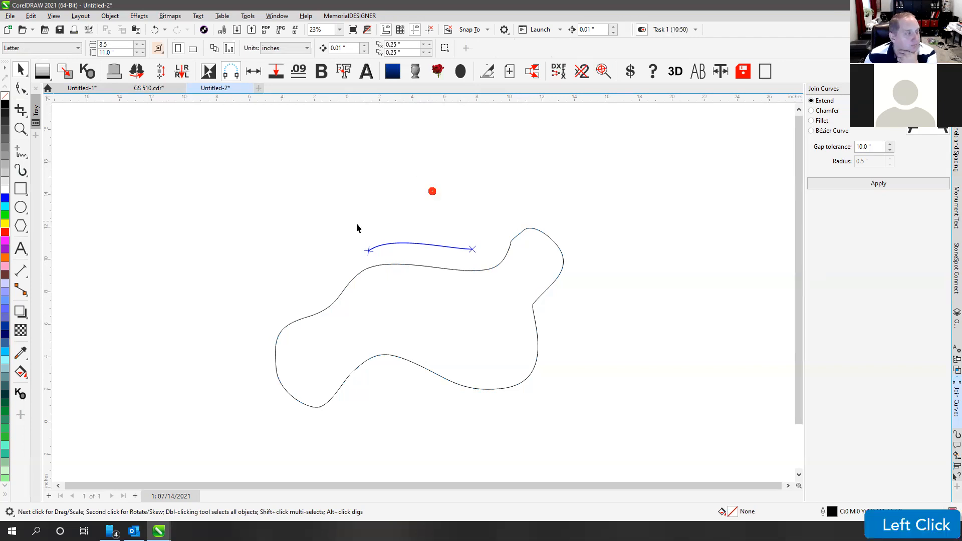
pyautogui.click(397, 239)
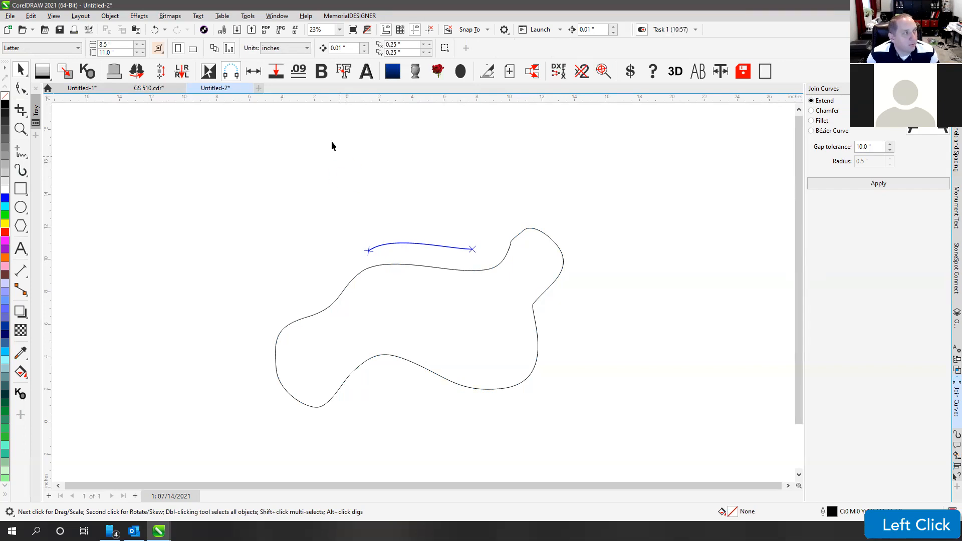
# Step: Run the TestModules.SelectSmall macro from the MD (MemorialDESIGNER_v1.375.gms) project
pyautogui.click(247, 7)
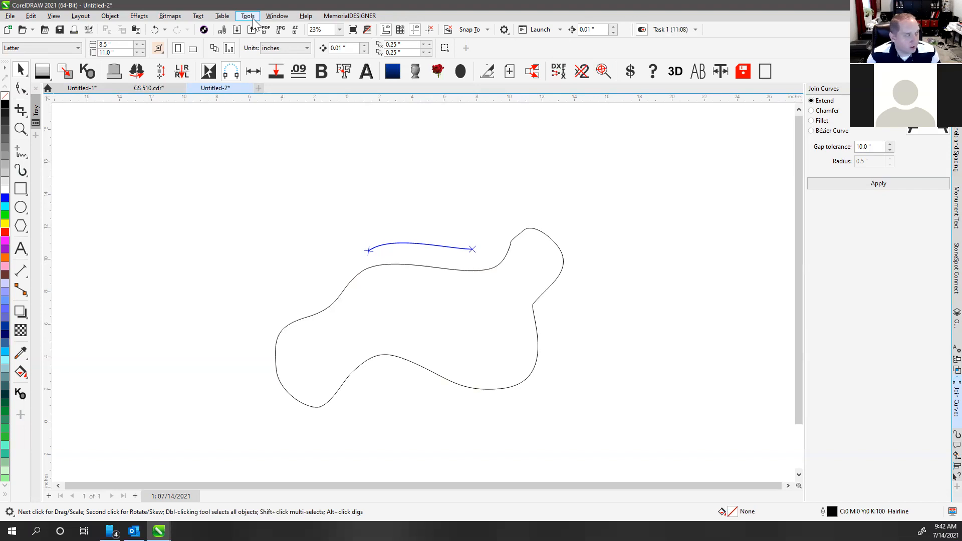
pyautogui.click(248, 17)
pyautogui.moveTo(264, 69)
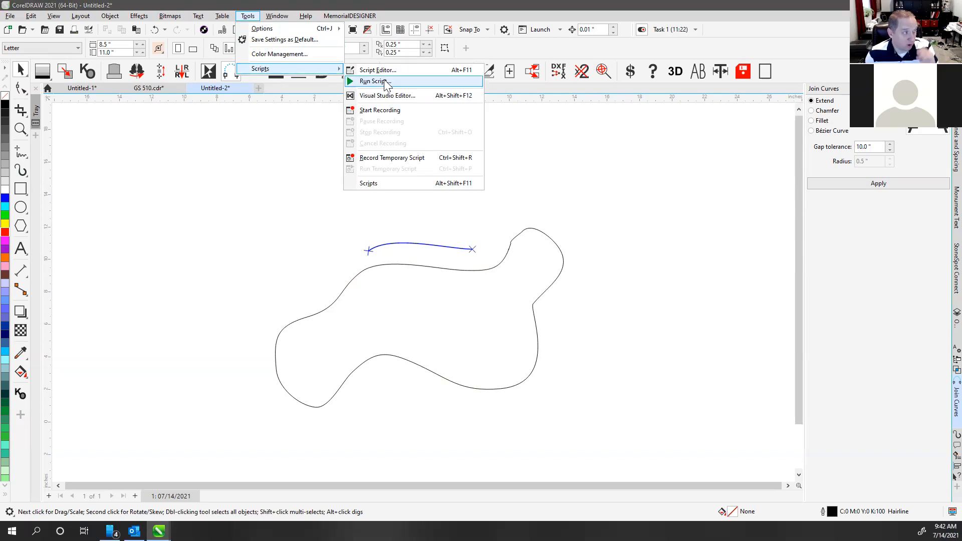
pyautogui.click(385, 82)
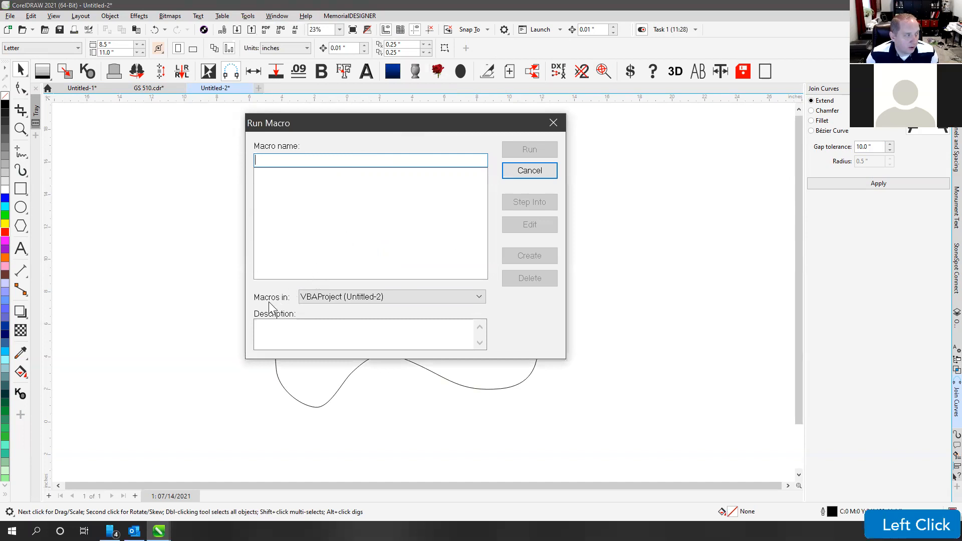
pyautogui.click(318, 301)
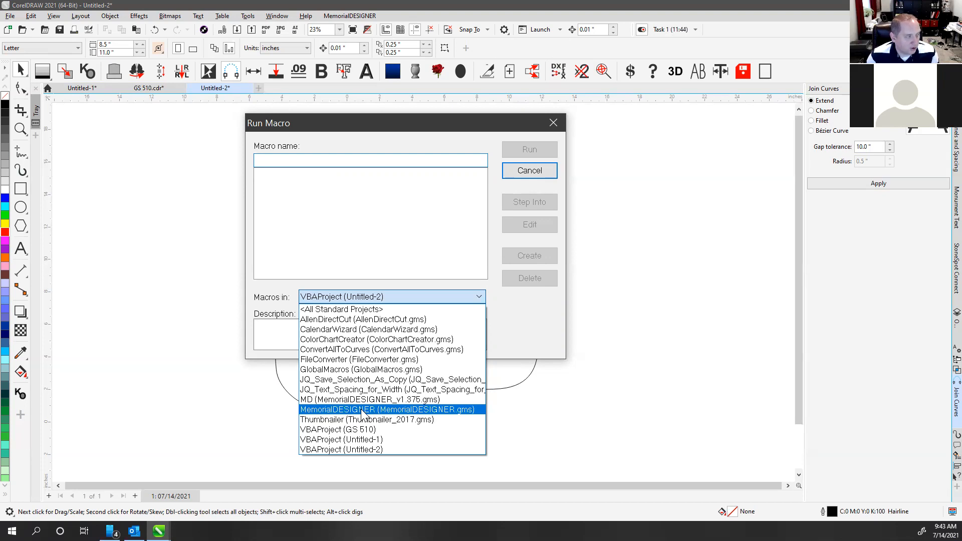
pyautogui.click(308, 399)
pyautogui.moveTo(479, 185)
pyautogui.mouseDown()
pyautogui.moveTo(480, 270)
pyautogui.moveTo(476, 211)
pyautogui.moveTo(484, 195)
pyautogui.mouseUp()
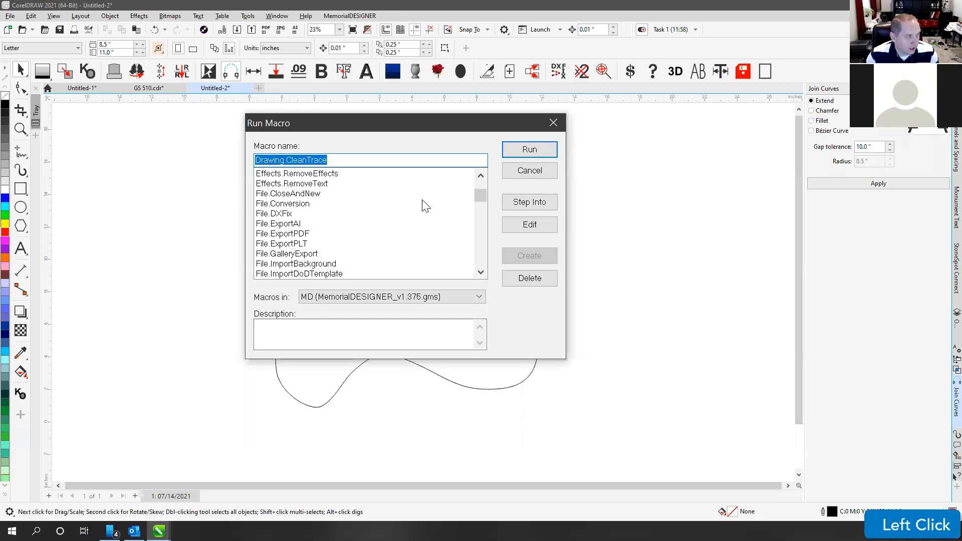
pyautogui.moveTo(480, 194); pyautogui.dragTo(483, 243)
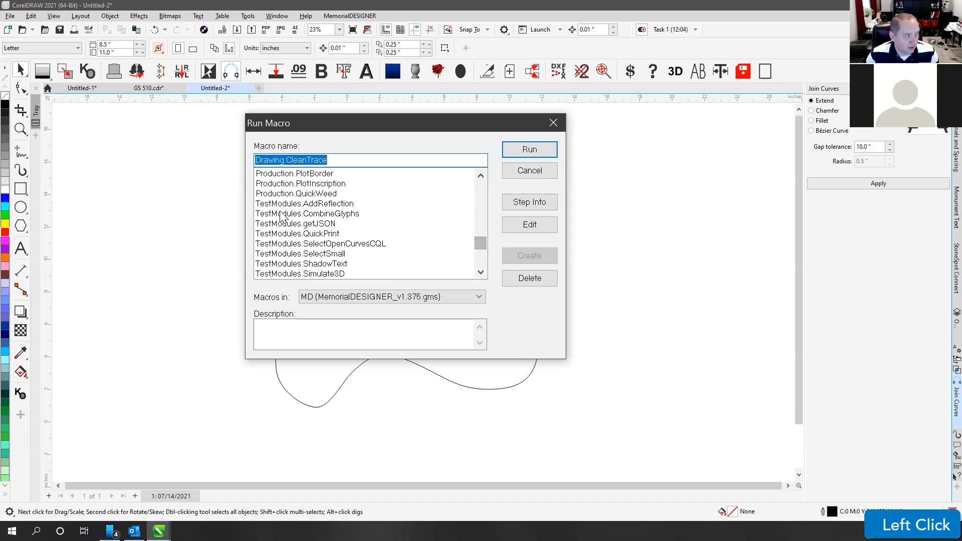
pyautogui.scroll(-1, 309, 247)
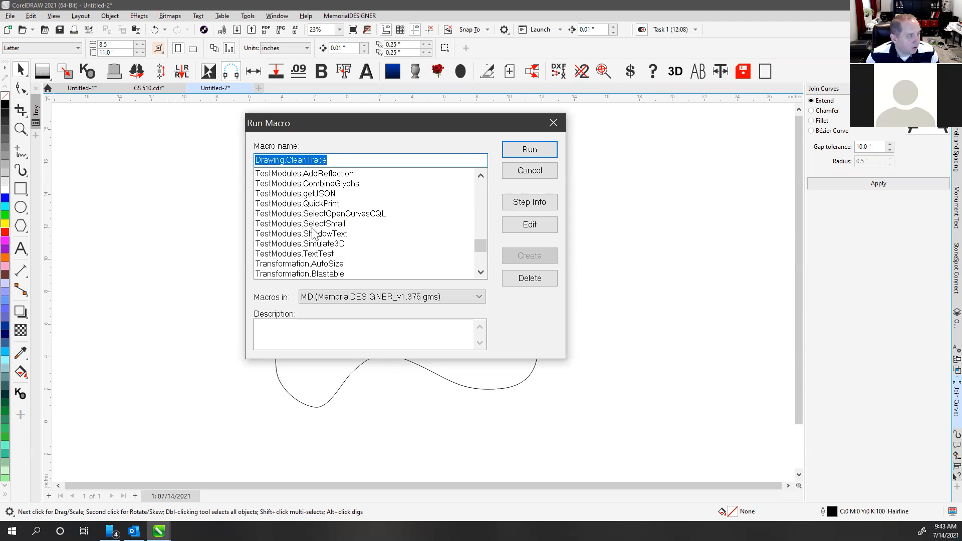
pyautogui.click(282, 225)
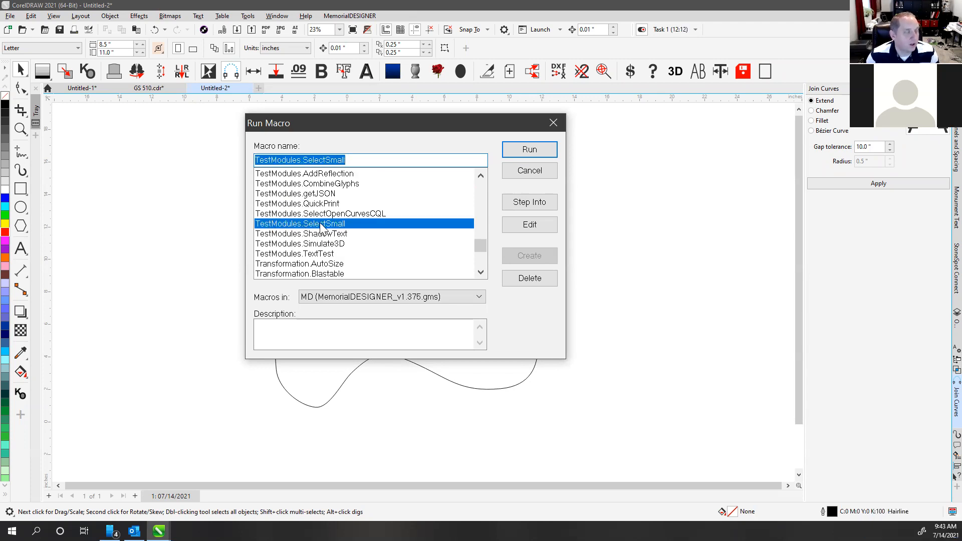
pyautogui.click(526, 150)
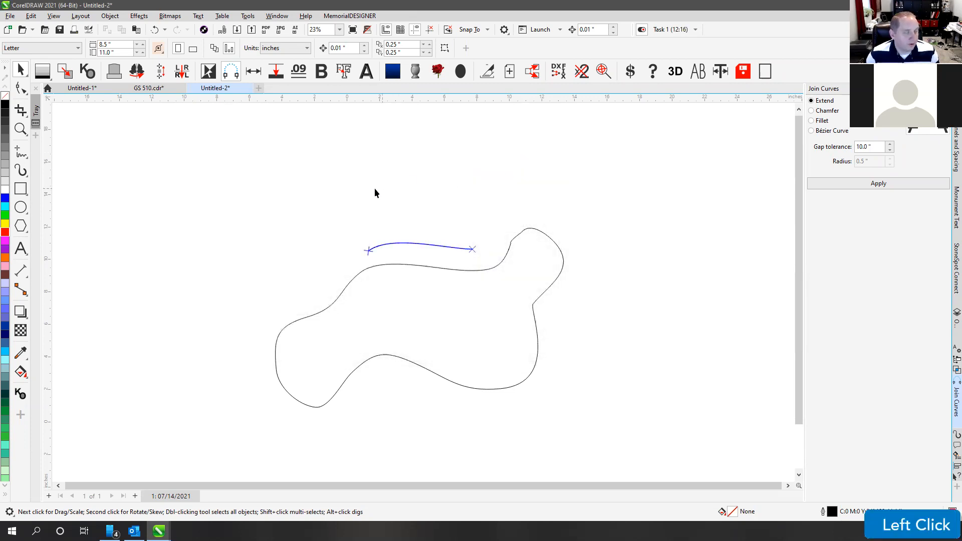
# Step: Open the command customization options and list the commands in the Macros category
pyautogui.click(249, 18)
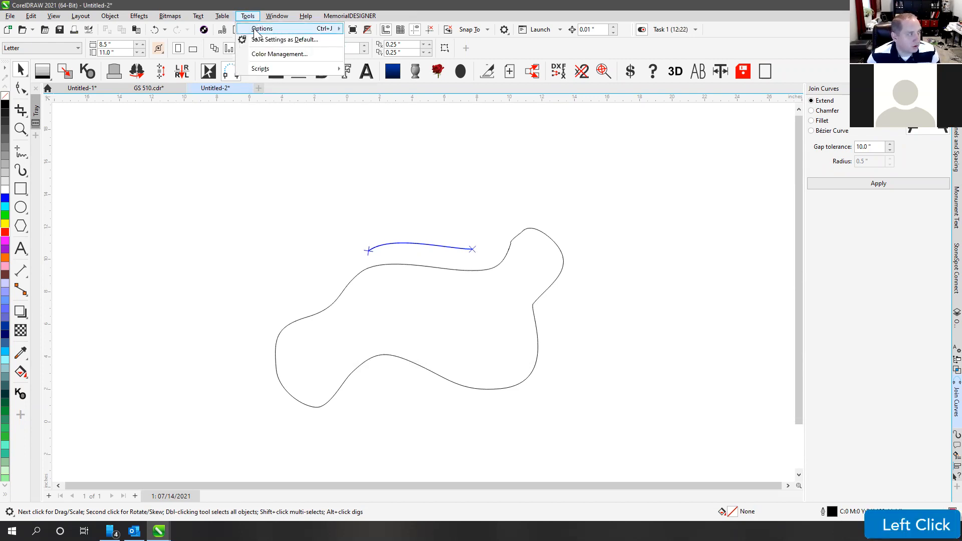
pyautogui.moveTo(268, 30)
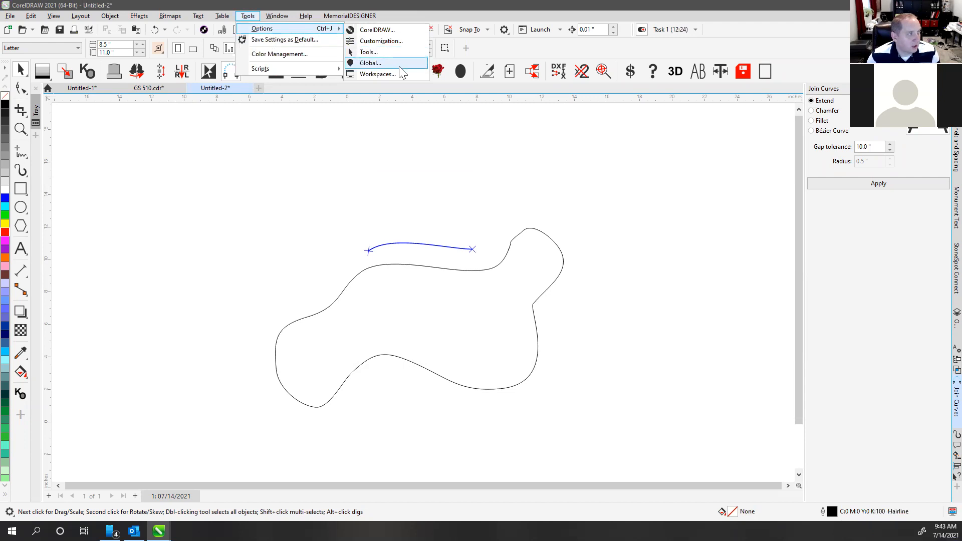
pyautogui.click(373, 42)
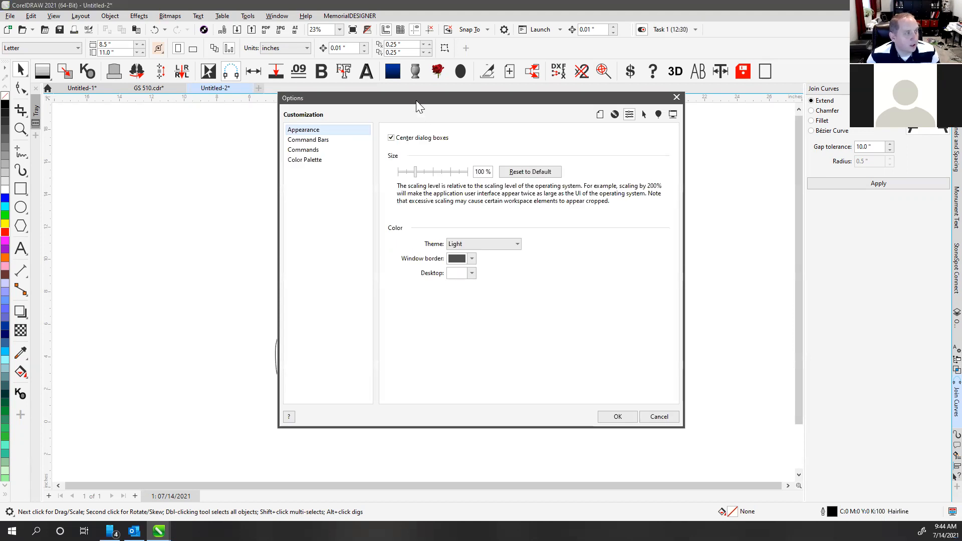
pyautogui.click(307, 150)
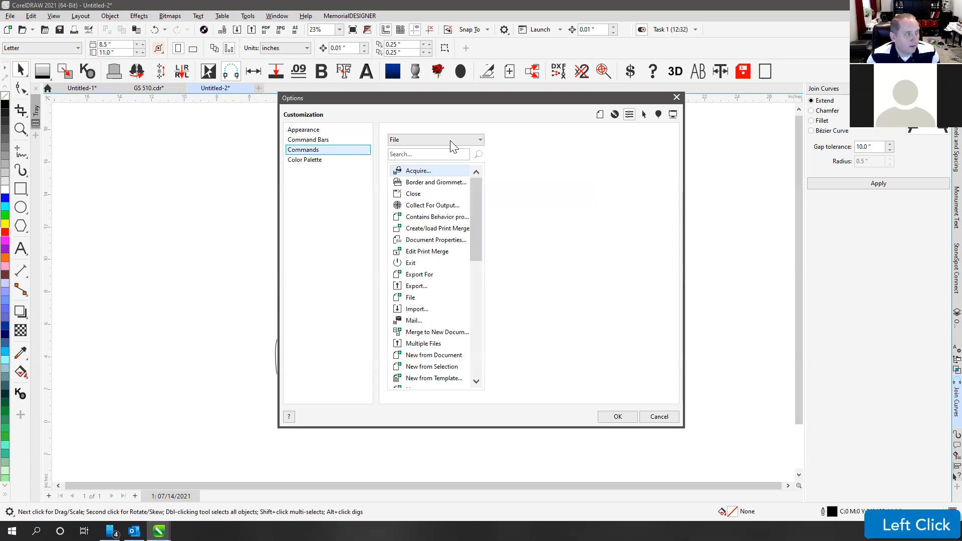
pyautogui.click(404, 142)
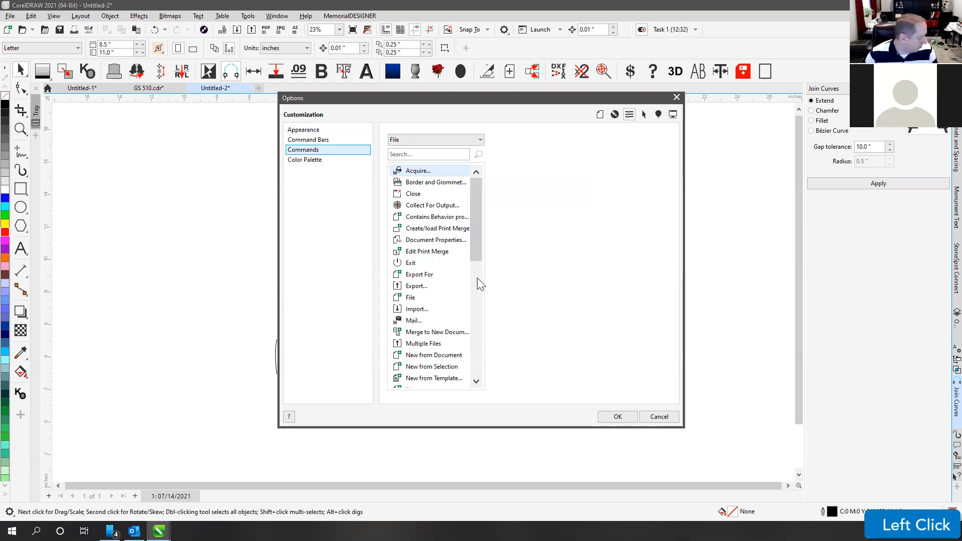
pyautogui.click(446, 141)
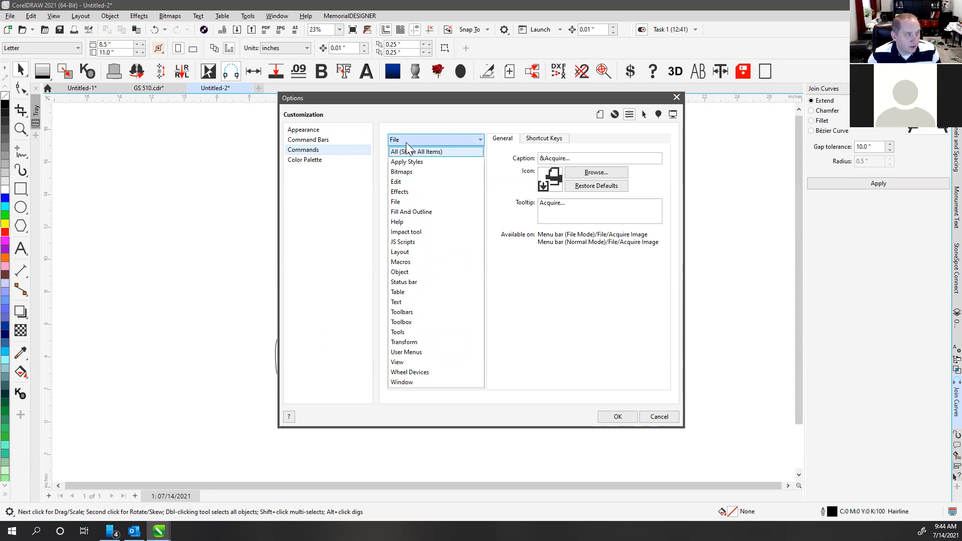
pyautogui.click(403, 261)
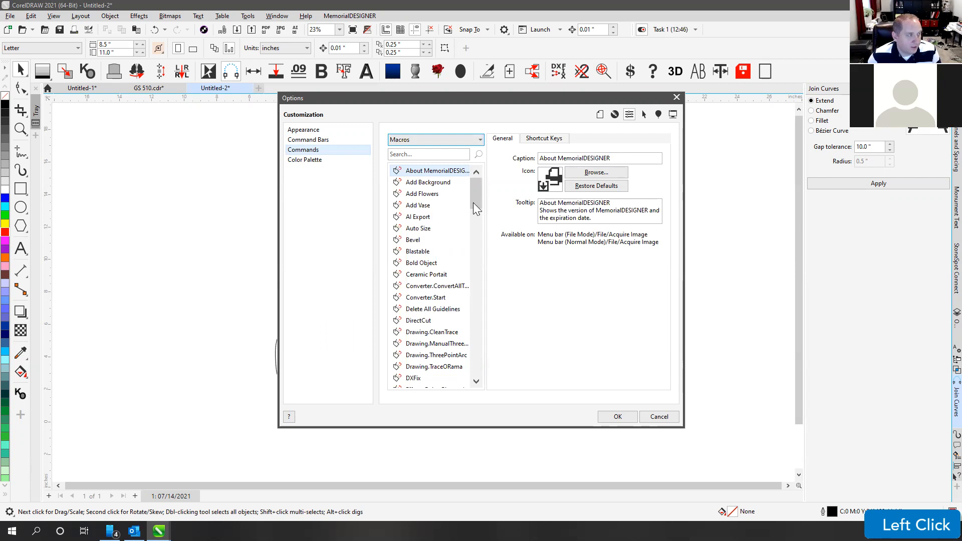
# Step: Give the TestModules.SelectSmall macro command the caption "Select Small"
pyautogui.moveTo(473, 188); pyautogui.dragTo(475, 239)
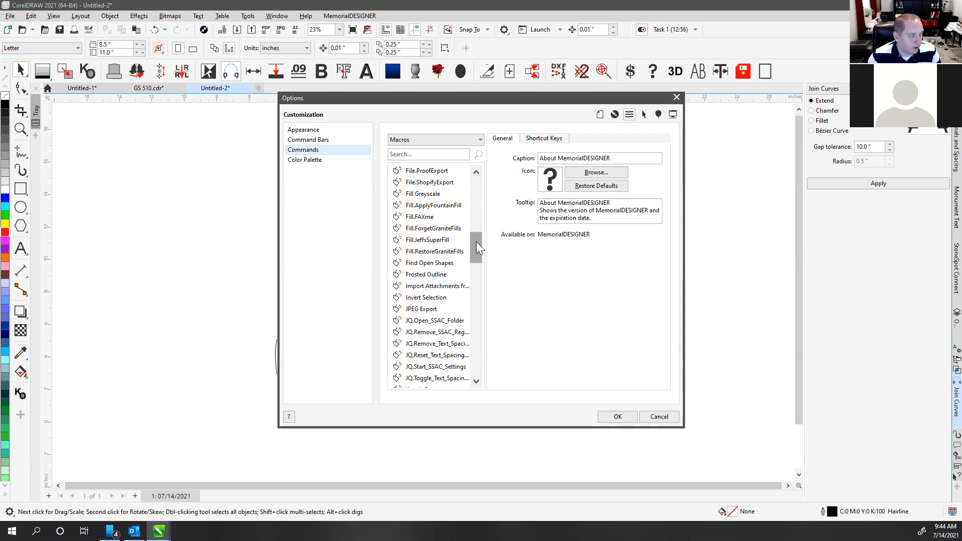
pyautogui.moveTo(476, 241); pyautogui.dragTo(477, 329)
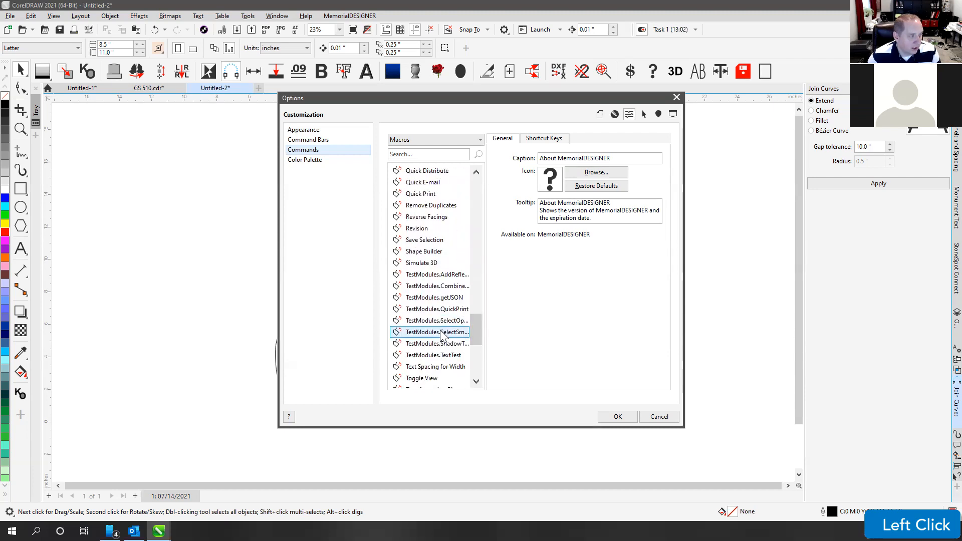
pyautogui.click(434, 331)
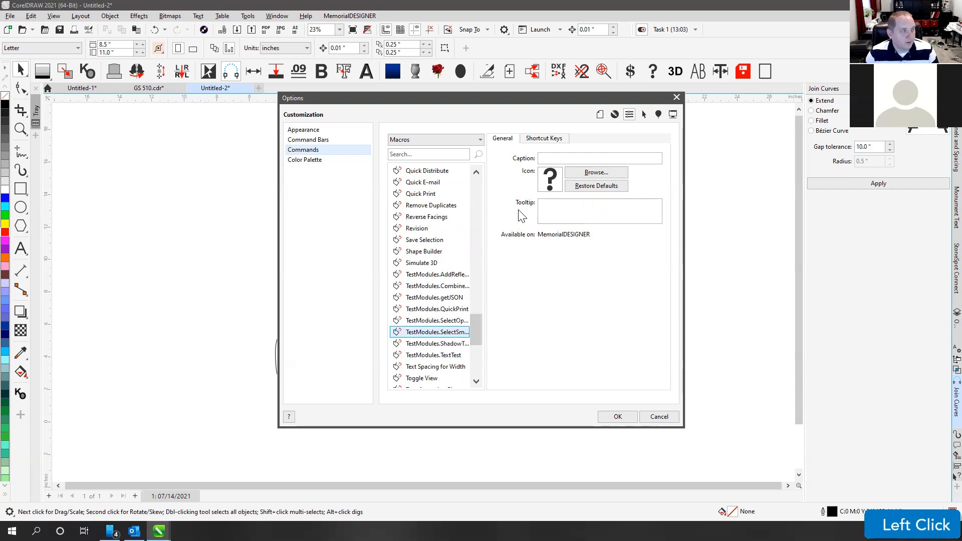
pyautogui.click(548, 158)
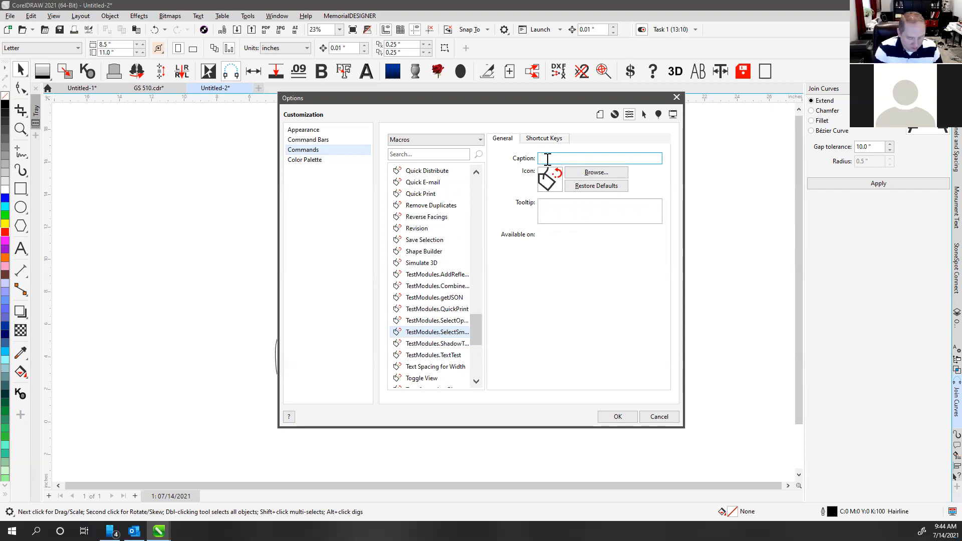
pyautogui.write('Select ')
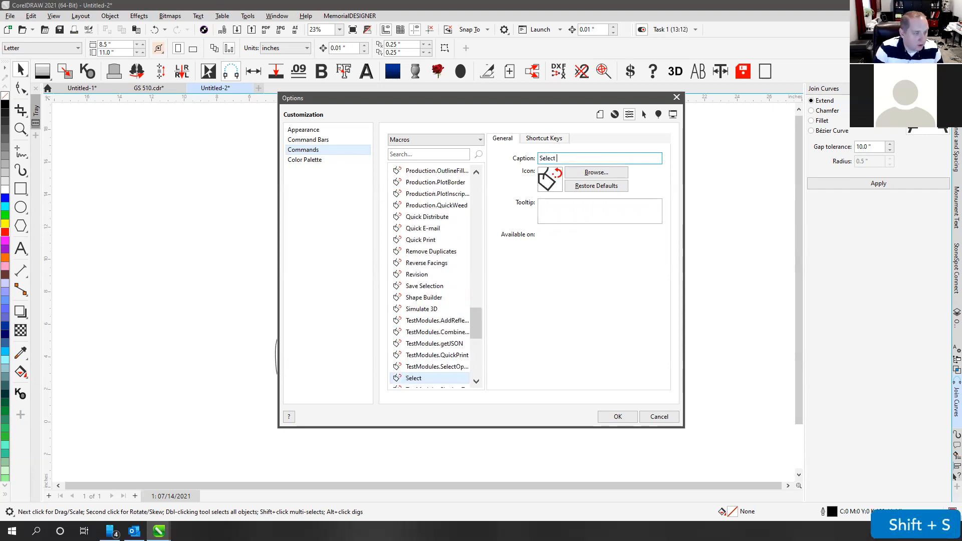
pyautogui.write('Small')
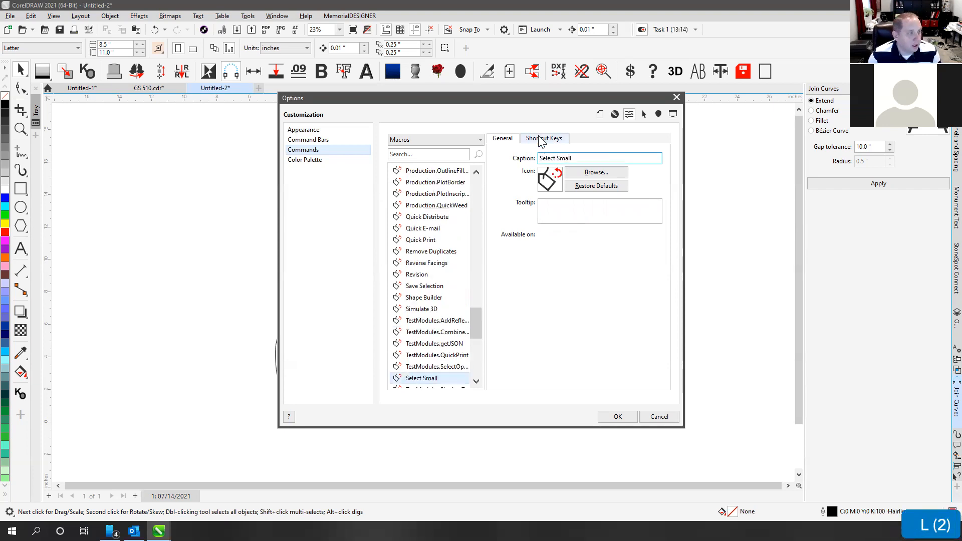
# Step: Assign "<" as the shortcut for the Select Small command in the Main shortcut table
pyautogui.click(541, 140)
pyautogui.click(523, 244)
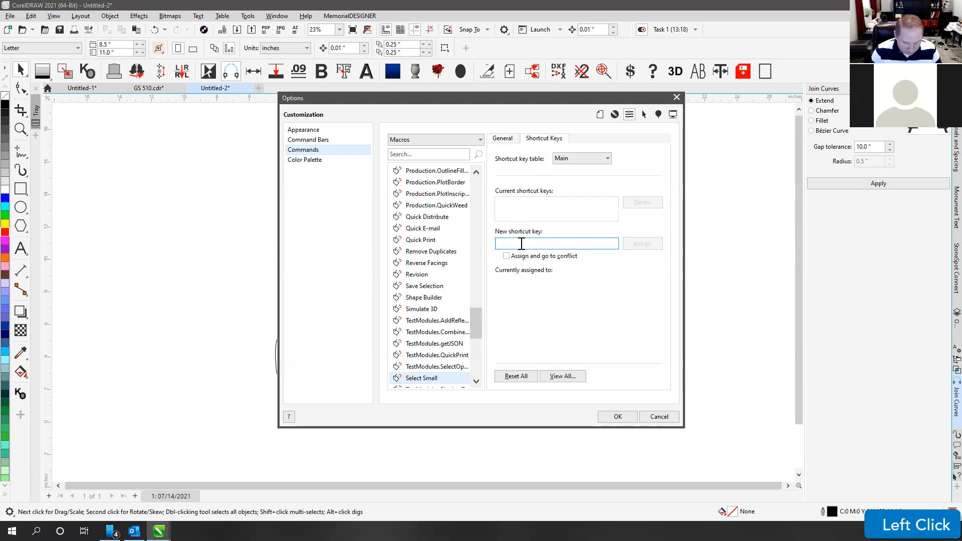
pyautogui.hotkey('shift', ',')
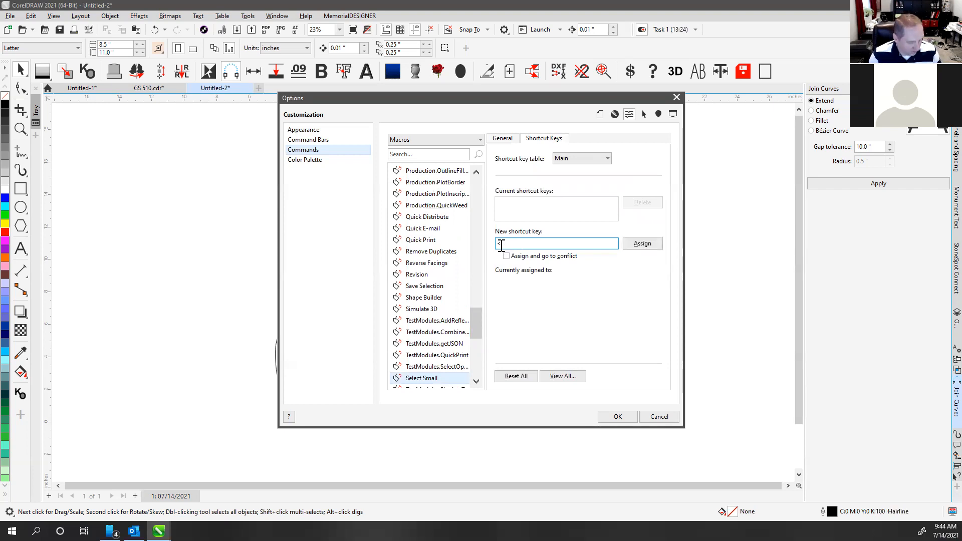
pyautogui.click(641, 244)
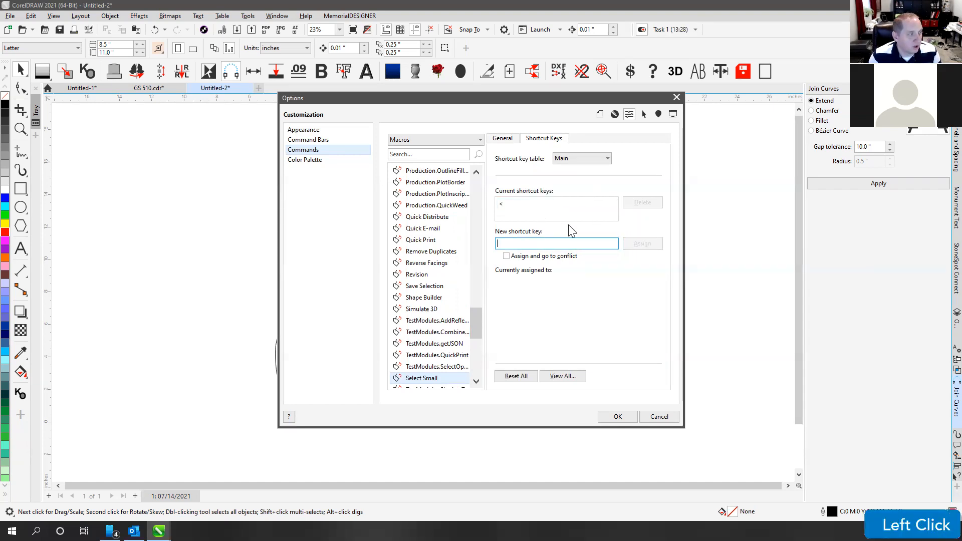
pyautogui.click(506, 206)
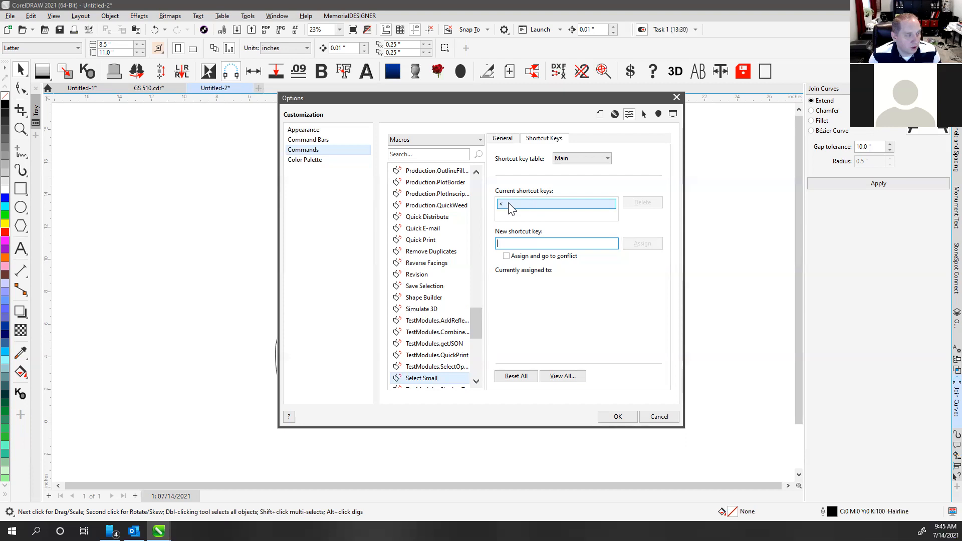
pyautogui.click(425, 379)
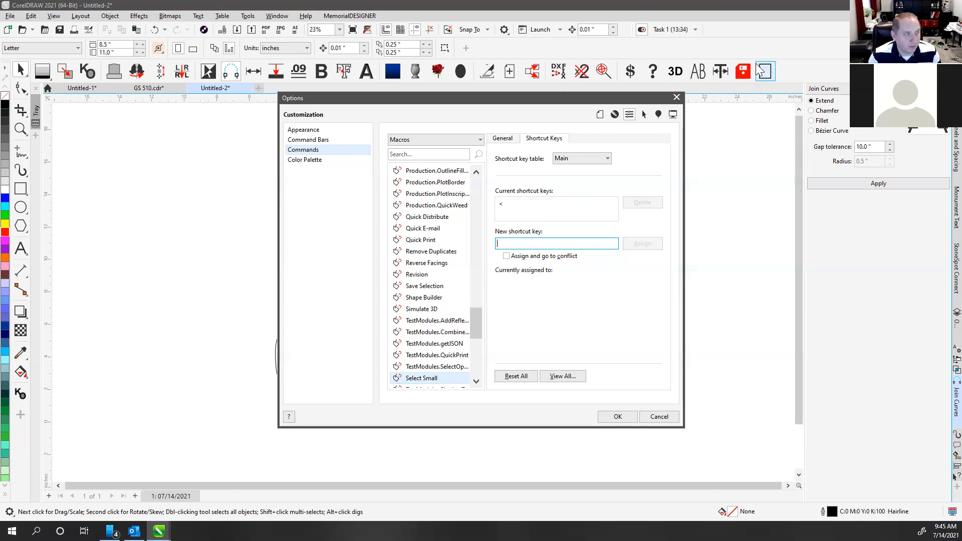
# Step: Add the Select Small macro as a button at the end of the custom toolbar
pyautogui.click(507, 204)
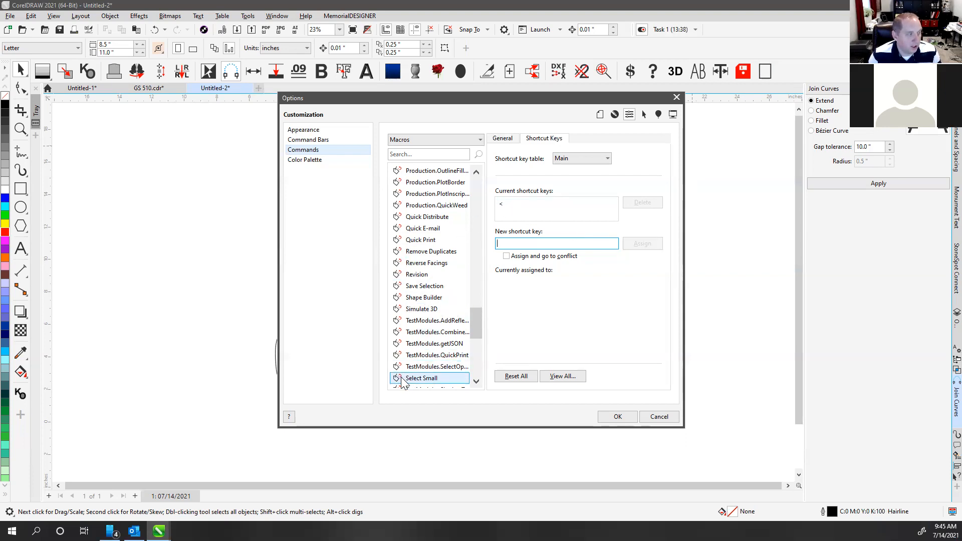
pyautogui.moveTo(401, 384)
pyautogui.mouseDown()
pyautogui.moveTo(666, 133)
pyautogui.moveTo(778, 77)
pyautogui.mouseUp()
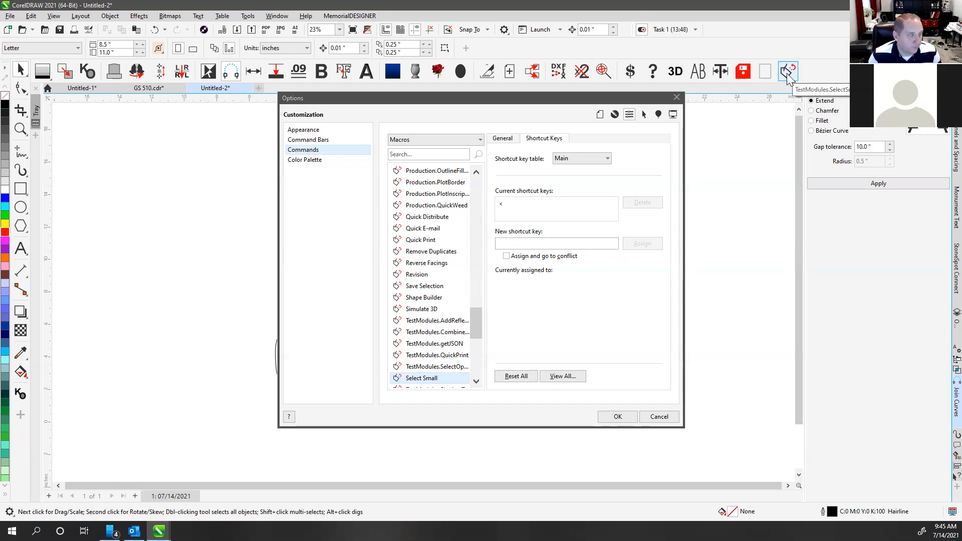
# Step: Open the icon file browser for the Select Small command's general properties, and leave it without choosing a file
pyautogui.click(502, 141)
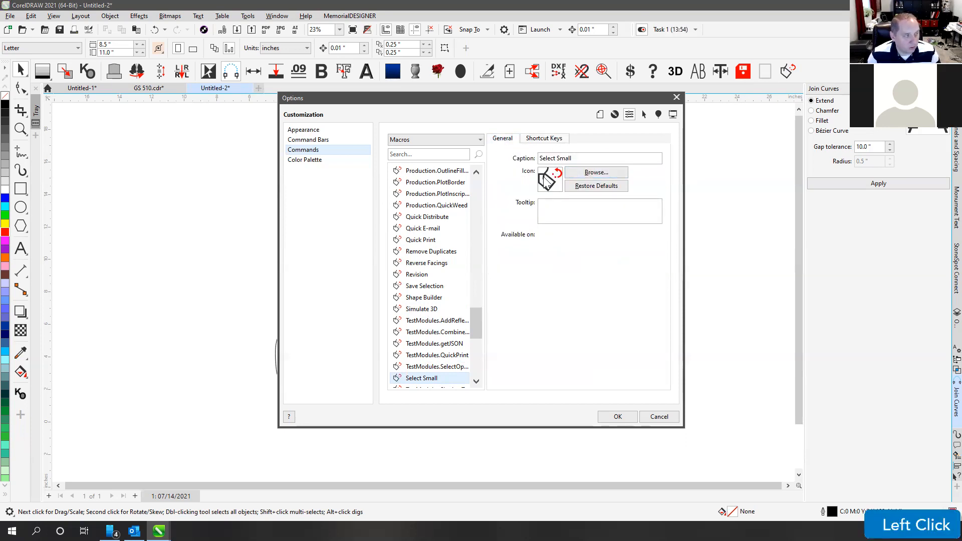
pyautogui.click(590, 173)
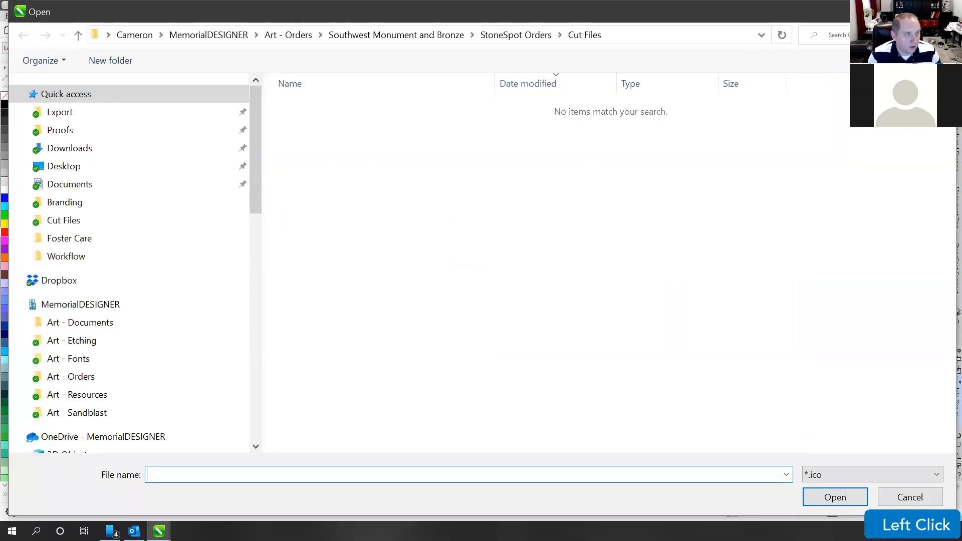
pyautogui.click(942, 11)
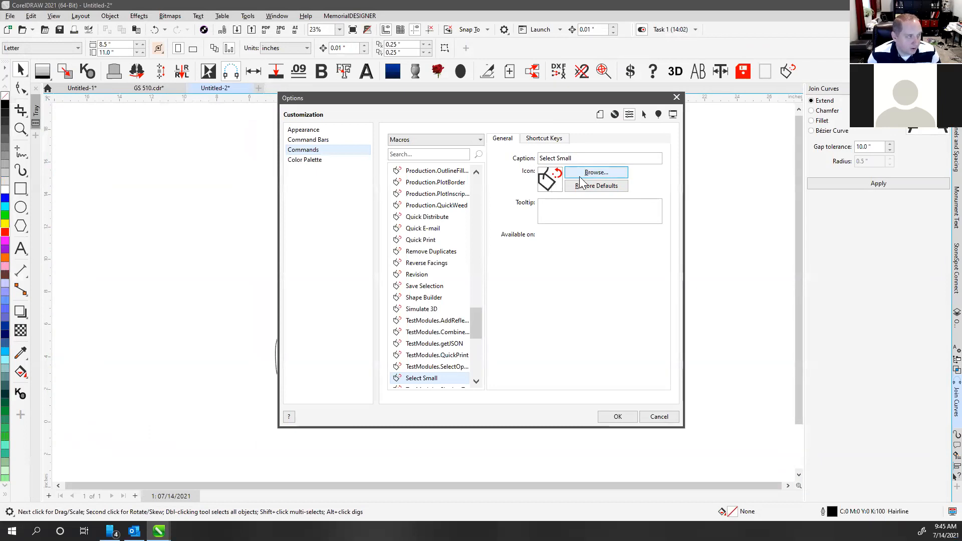
# Step: Give the Select Small command the tooltip "This will select anything smaller than .09"" and apply the customization
pyautogui.click(561, 206)
pyautogui.write('This will')
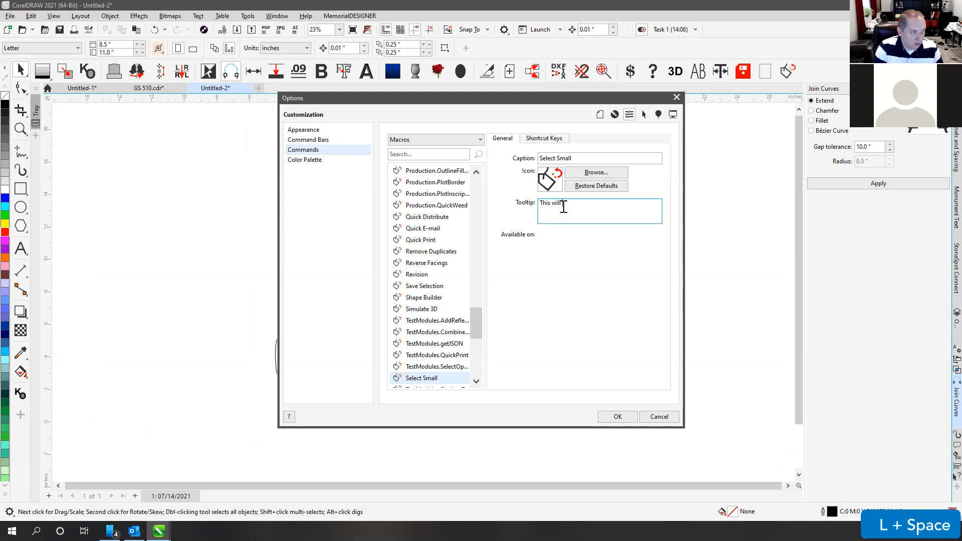
pyautogui.write(' select anything sm')
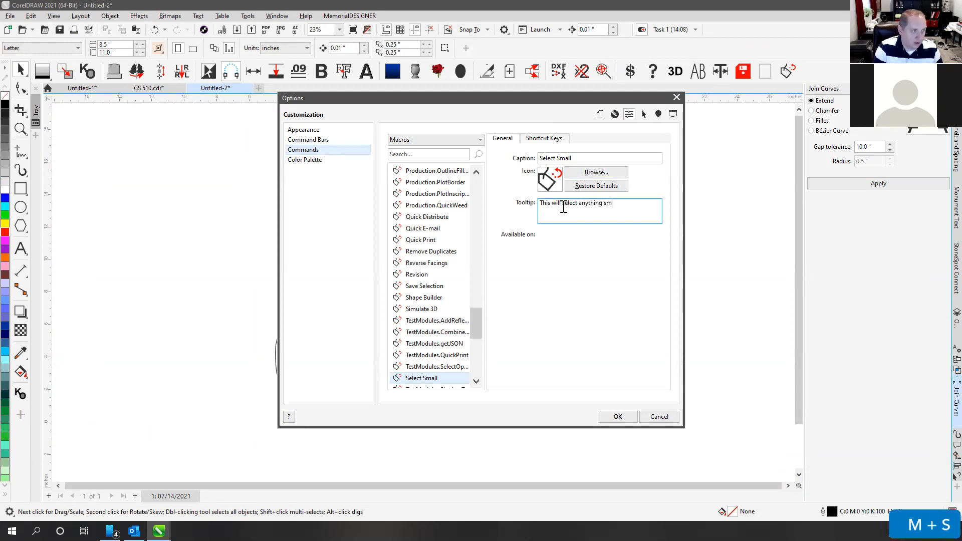
pyautogui.write('aller than .09"')
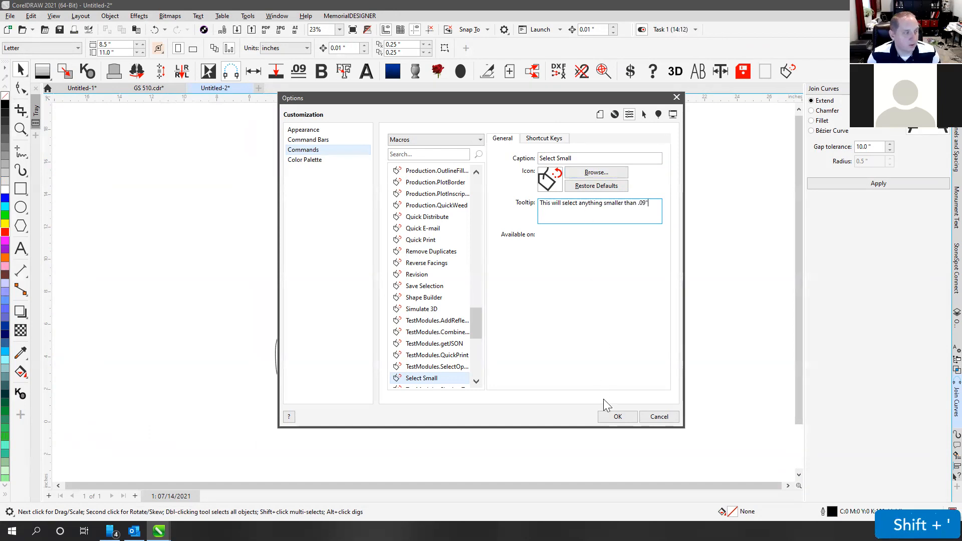
pyautogui.click(618, 417)
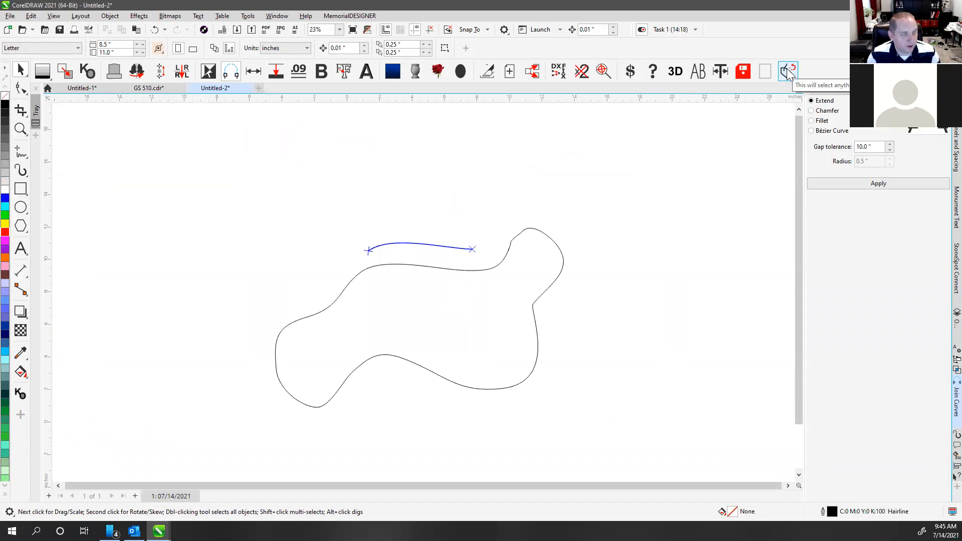
# Step: Draw a tiny horizontal freehand line about 0.076" long in the empty area beside the blue curve
pyautogui.click(530, 229)
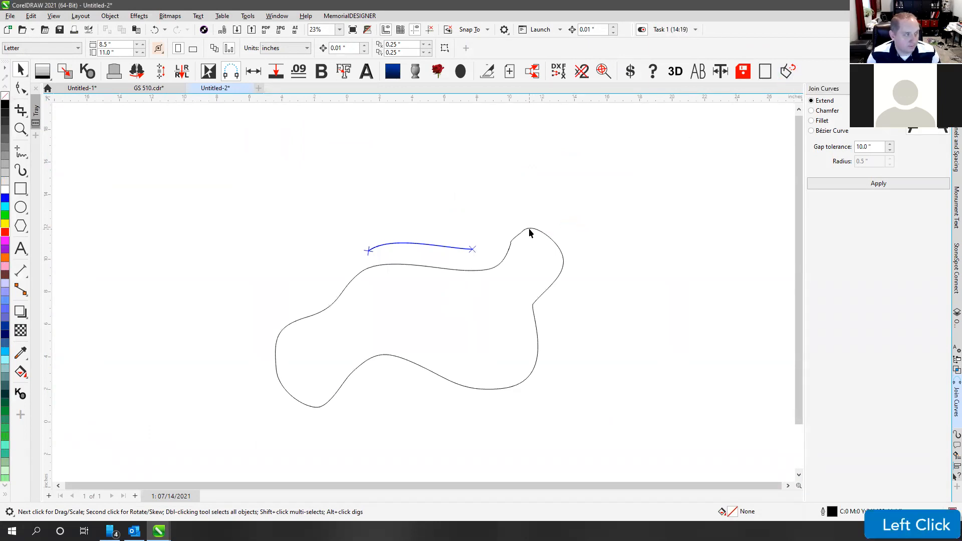
pyautogui.click(471, 200)
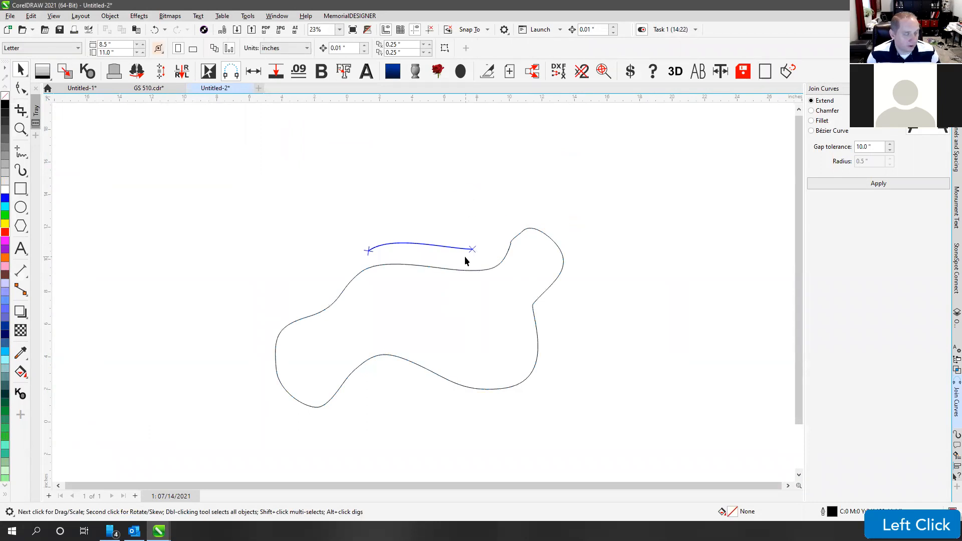
pyautogui.click(20, 153)
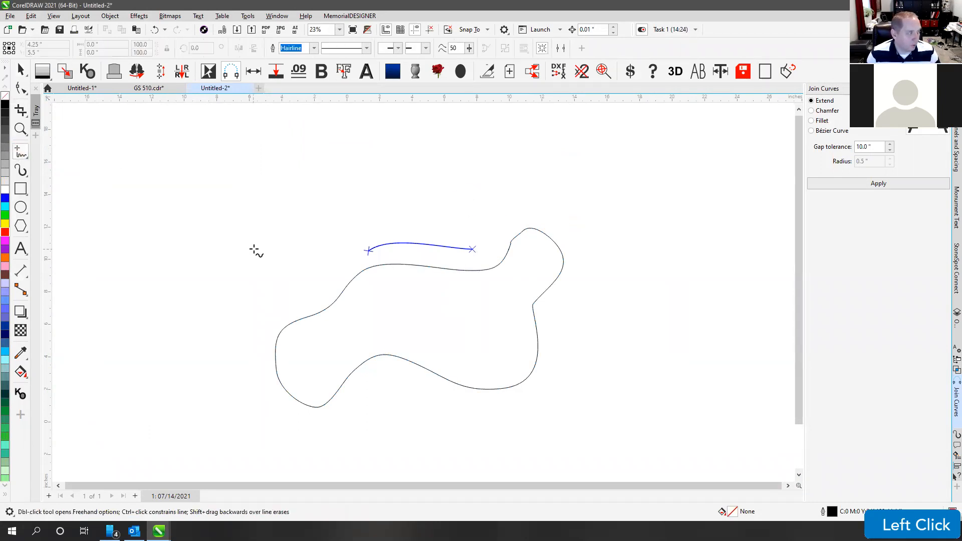
pyautogui.scroll(2, 427, 294)
pyautogui.click(429, 293)
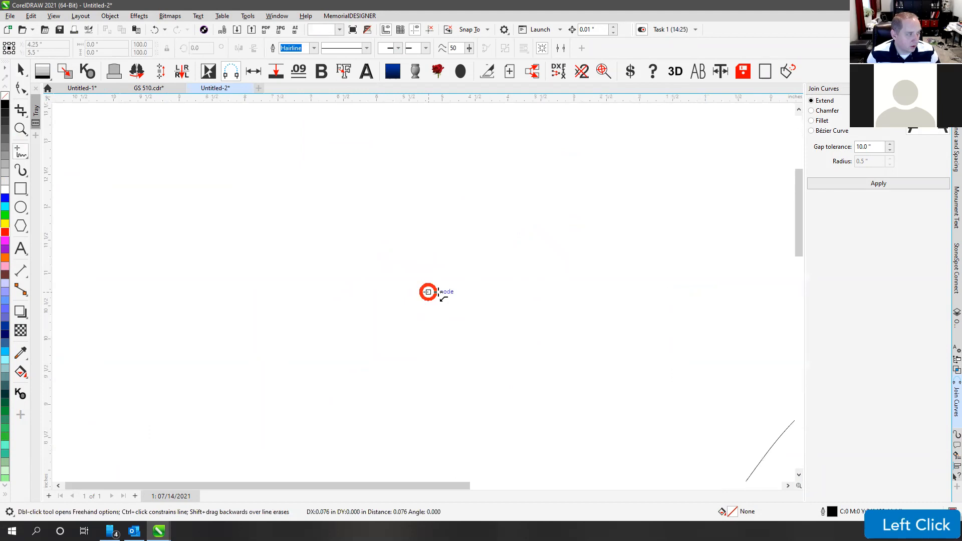
pyautogui.click(19, 71)
pyautogui.scroll(-3, 421, 301)
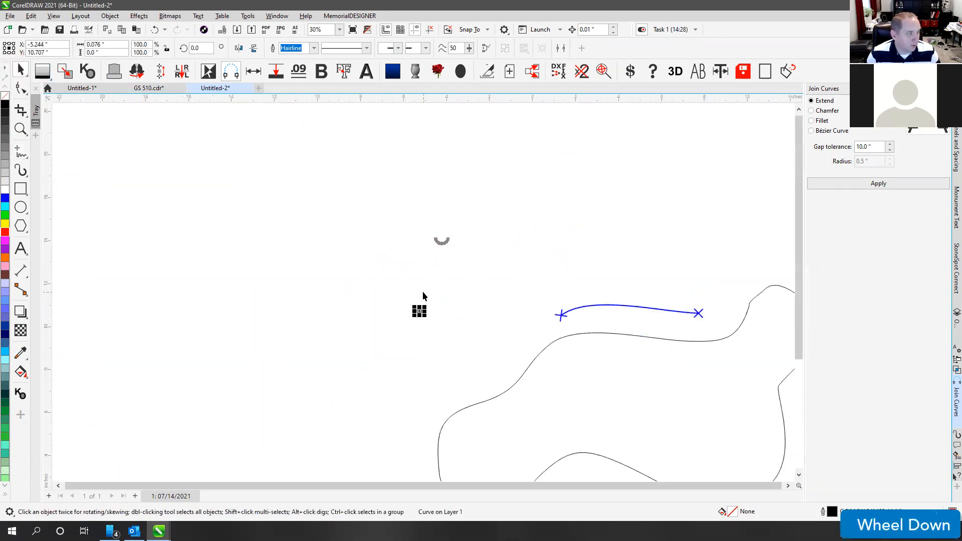
# Step: Scatter about two dozen copies of the tiny line around and inside the closed outline shape, and clear the selection
pyautogui.moveTo(384, 285); pyautogui.dragTo(608, 304)
pyautogui.rightClick(441, 279)
pyautogui.rightClick(530, 245)
pyautogui.rightClick(608, 305)
pyautogui.moveTo(355, 213); pyautogui.dragTo(641, 372)
pyautogui.click(576, 213)
pyautogui.moveTo(507, 216); pyautogui.dragTo(583, 206)
pyautogui.click(466, 320)
pyautogui.rightClick(445, 383)
pyautogui.press('space')
pyautogui.press('space')
pyautogui.press('space')
pyautogui.press('space')
pyautogui.press('space')
pyautogui.press('space')
pyautogui.press('space')
pyautogui.press('space')
pyautogui.press('space')
pyautogui.press('space')
pyautogui.press('space')
pyautogui.press('space')
pyautogui.press('space')
pyautogui.press('space')
pyautogui.press('space')
pyautogui.press('space')
pyautogui.press('space')
pyautogui.press('space')
pyautogui.press('space')
pyautogui.press('space')
pyautogui.click(450, 175)
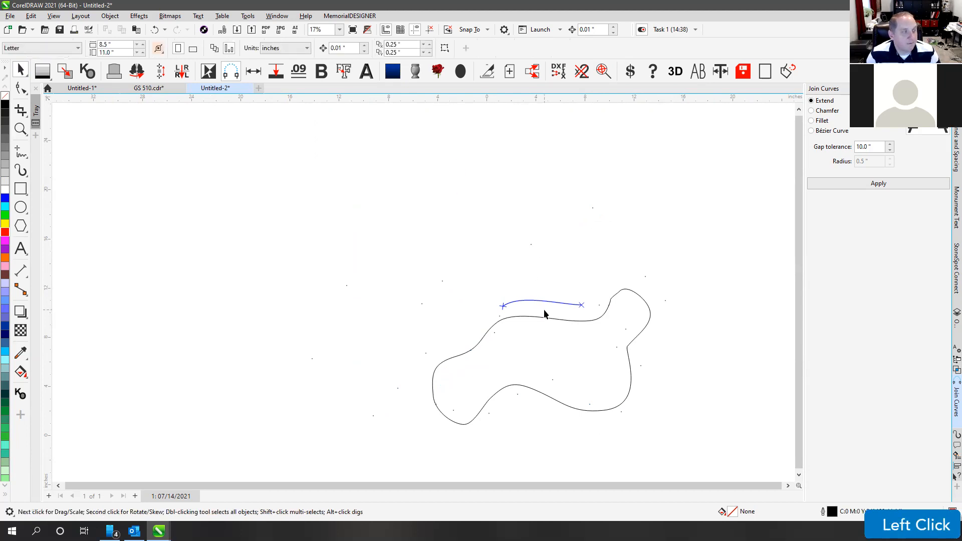
# Step: Run the Select Small macro to pick out all the scattered tiny lines, and delete them
pyautogui.click(788, 71)
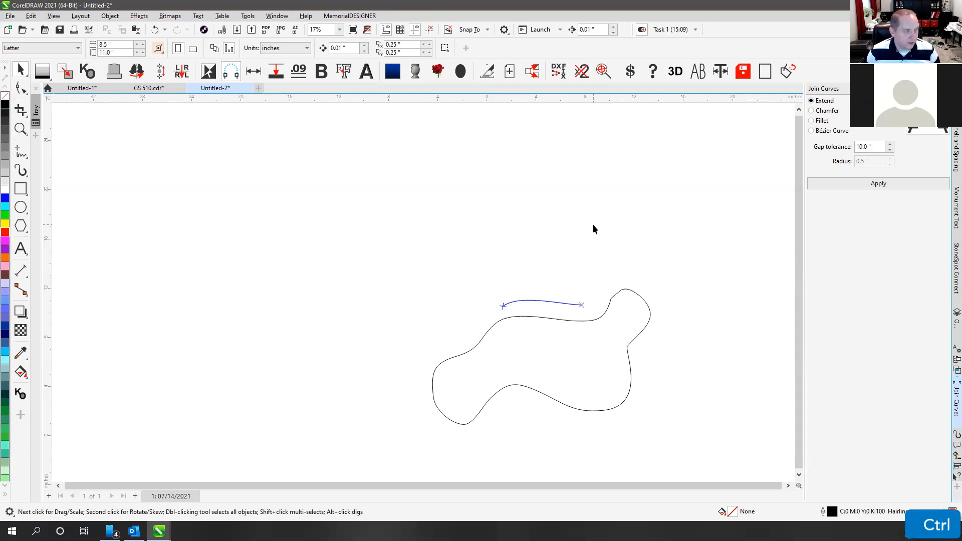
pyautogui.hotkey('ctrl', 'z')
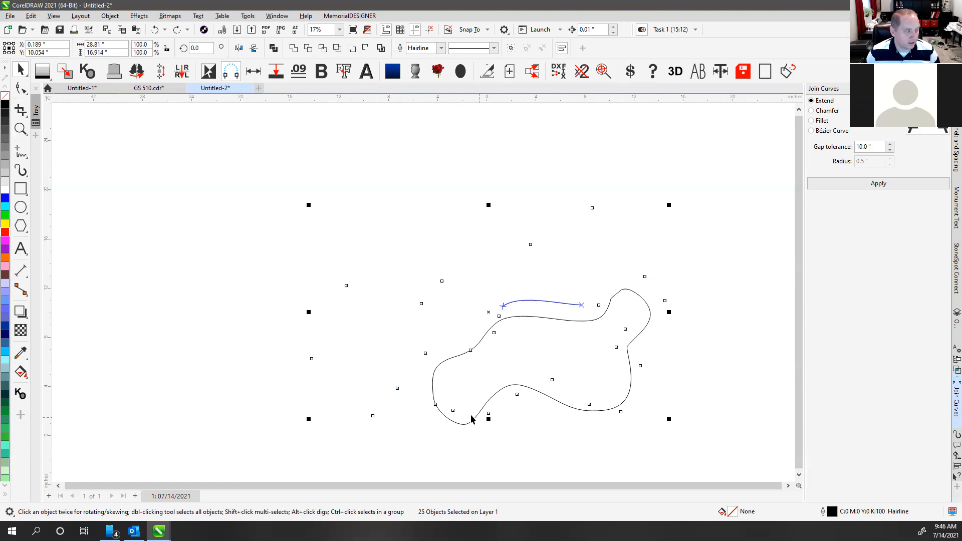
pyautogui.moveTo(489, 311); pyautogui.dragTo(348, 235)
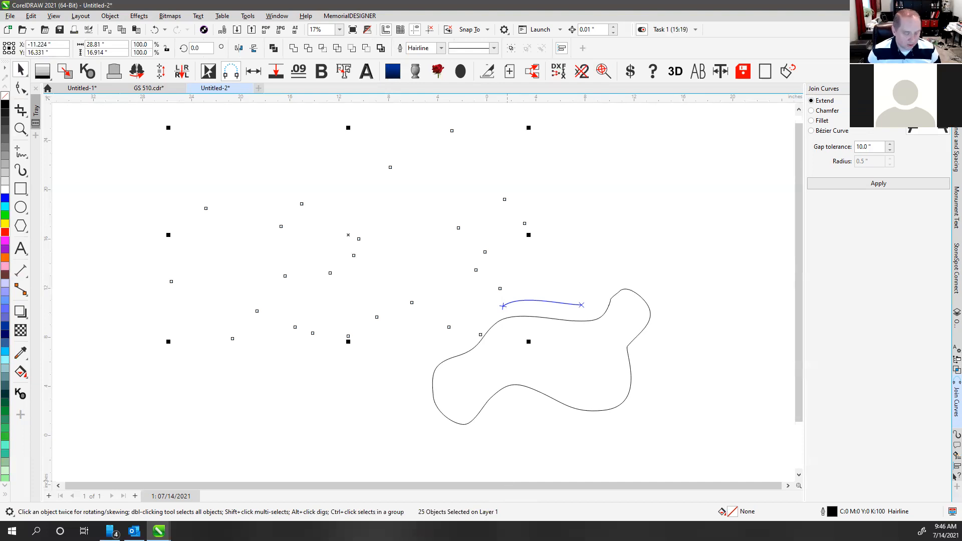
pyautogui.press('Delete')
pyautogui.press('F4')
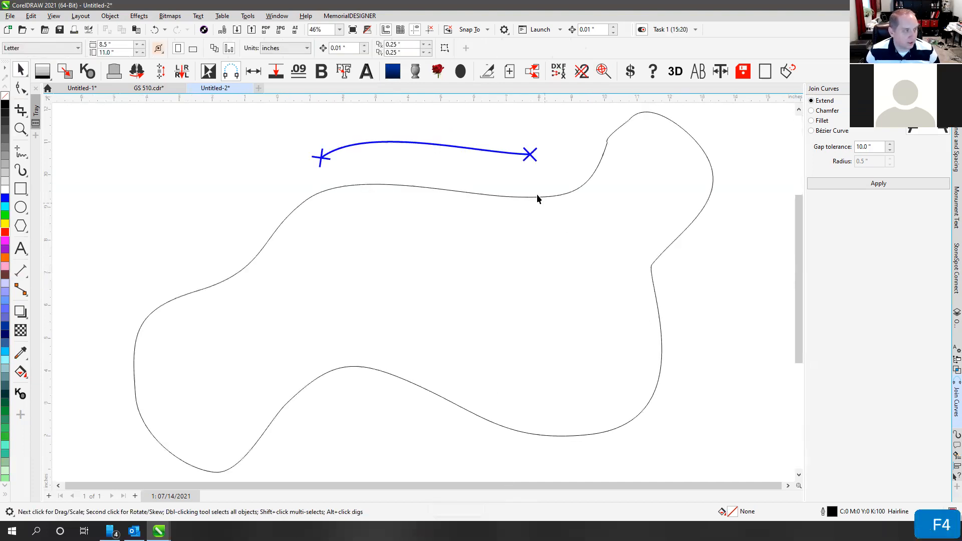
pyautogui.click(530, 154)
pyautogui.click(530, 154)
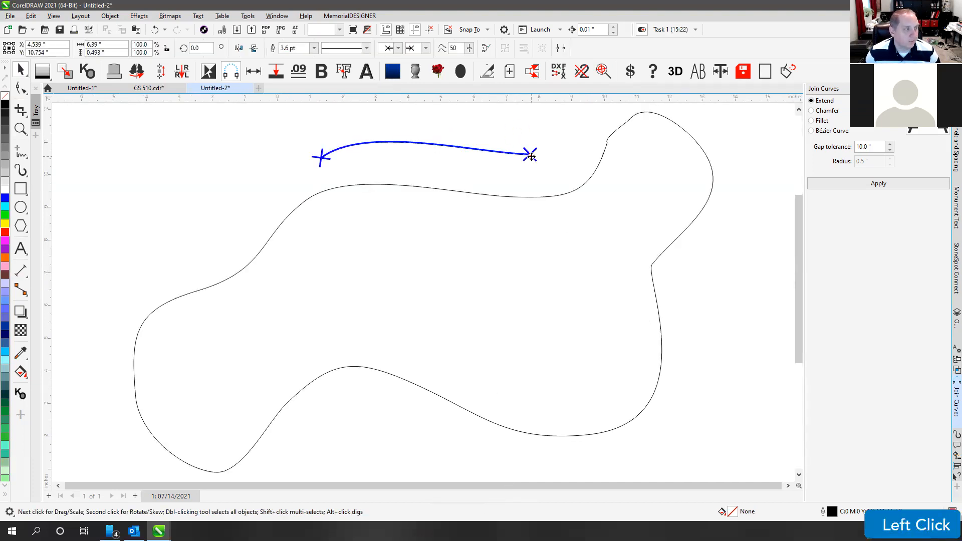
pyautogui.click(161, 214)
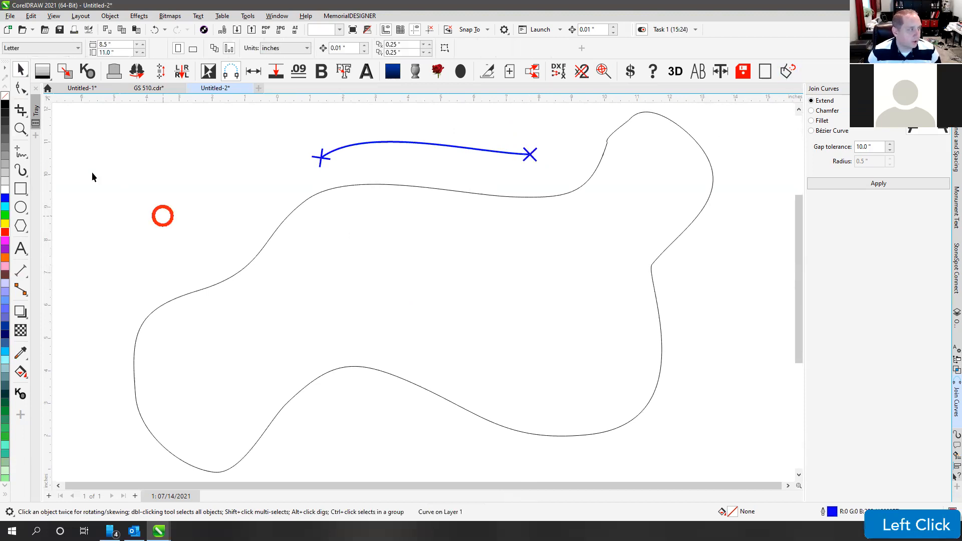
# Step: Paint a large irregular loop with crossing ends beside the outline shape, using a 1.0" wide Artistic Media stroke
pyautogui.click(21, 170)
pyautogui.scroll(-2, 423, 292)
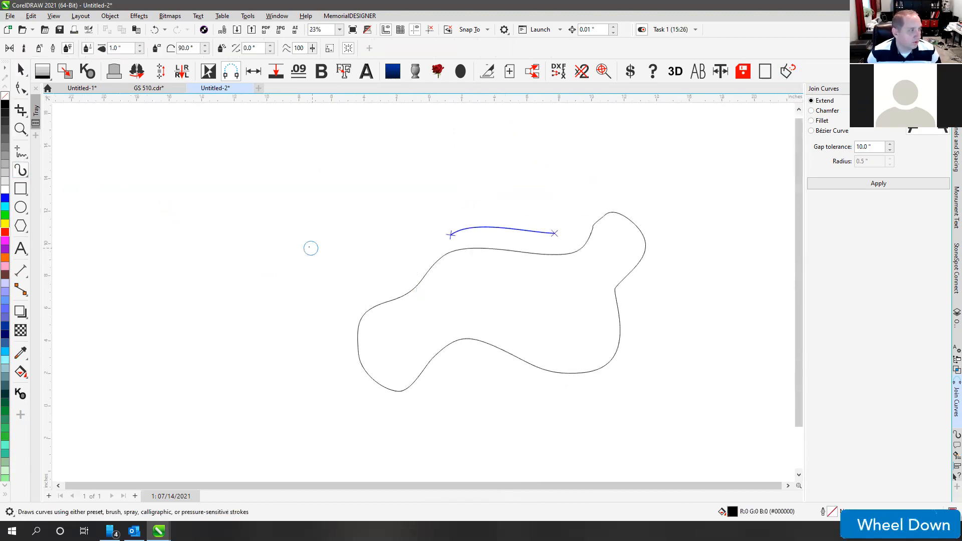
pyautogui.moveTo(349, 174)
pyautogui.mouseDown()
pyautogui.moveTo(281, 197)
pyautogui.moveTo(209, 236)
pyautogui.moveTo(141, 292)
pyautogui.moveTo(192, 361)
pyautogui.moveTo(275, 309)
pyautogui.moveTo(391, 319)
pyautogui.moveTo(362, 213)
pyautogui.moveTo(299, 140)
pyautogui.mouseUp()
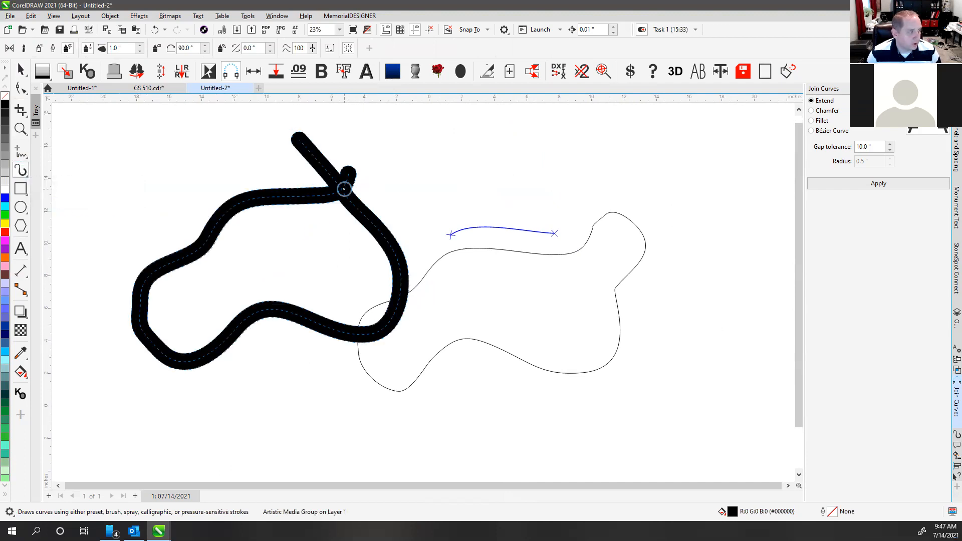
# Step: Paint five short branching Artistic Media strokes fanning out from the point where the loop's ends cross
pyautogui.moveTo(337, 189); pyautogui.dragTo(296, 255)
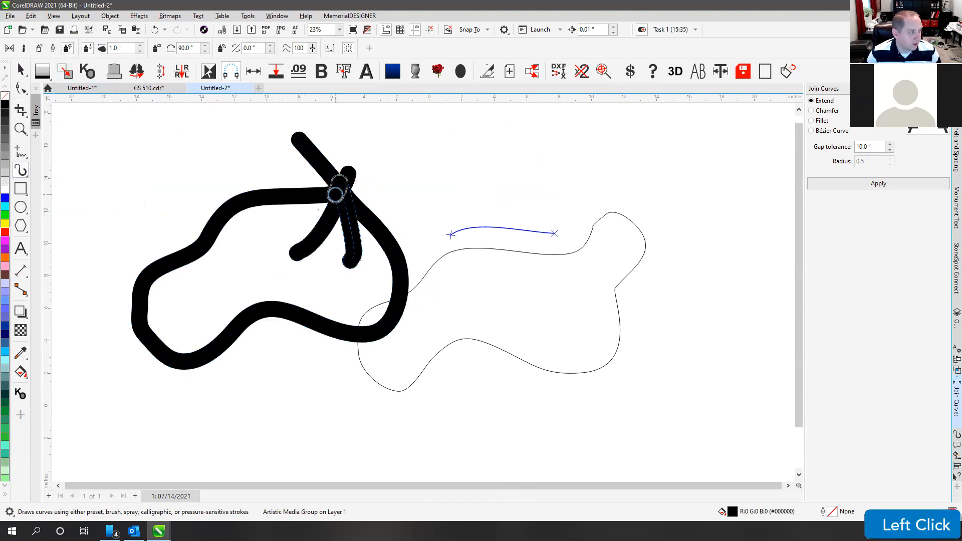
pyautogui.moveTo(334, 192); pyautogui.dragTo(236, 240)
pyautogui.moveTo(336, 185); pyautogui.dragTo(461, 203)
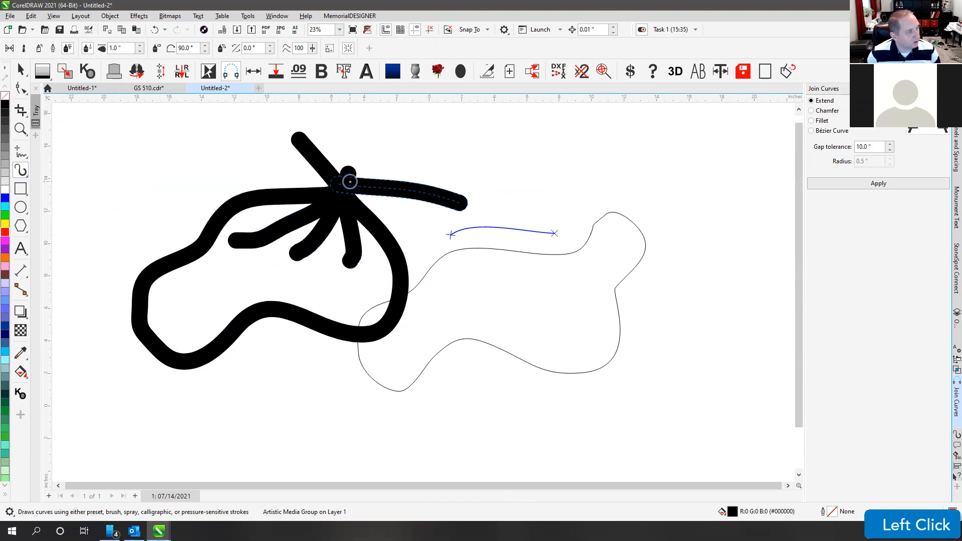
pyautogui.moveTo(344, 181); pyautogui.dragTo(449, 159)
# Step: Select all the thick black brush strokes and move them clear of the thin outline shape
pyautogui.click(20, 70)
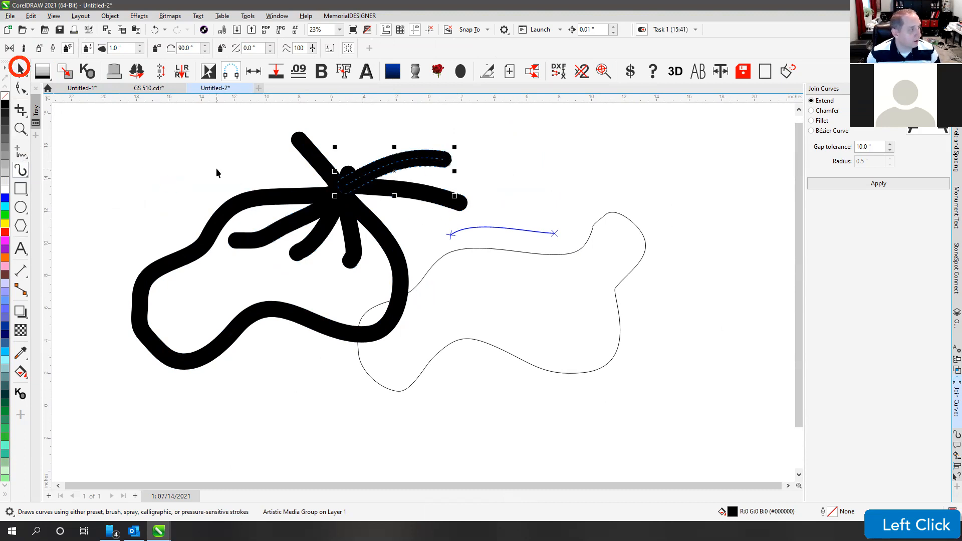
pyautogui.scroll(-3, 232, 189)
pyautogui.moveTo(334, 236)
pyautogui.mouseDown()
pyautogui.moveTo(587, 455)
pyautogui.moveTo(529, 429)
pyautogui.mouseUp()
pyautogui.moveTo(472, 300); pyautogui.dragTo(367, 303)
# Step: Weld the six brush strokes into a single curve, switch to wireframe display and select the welded curve
pyautogui.moveTo(254, 239); pyautogui.dragTo(455, 373)
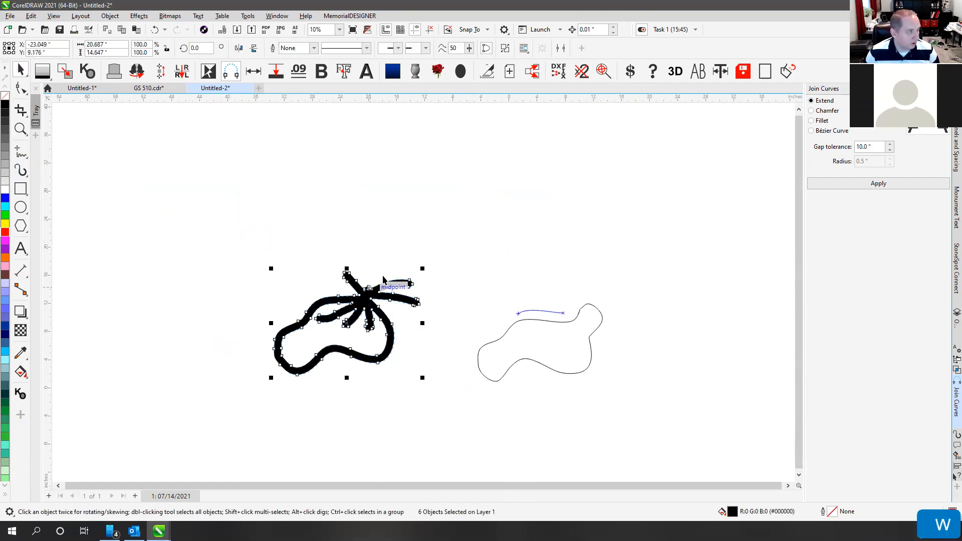
pyautogui.click(396, 264)
pyautogui.scroll(5, 396, 270)
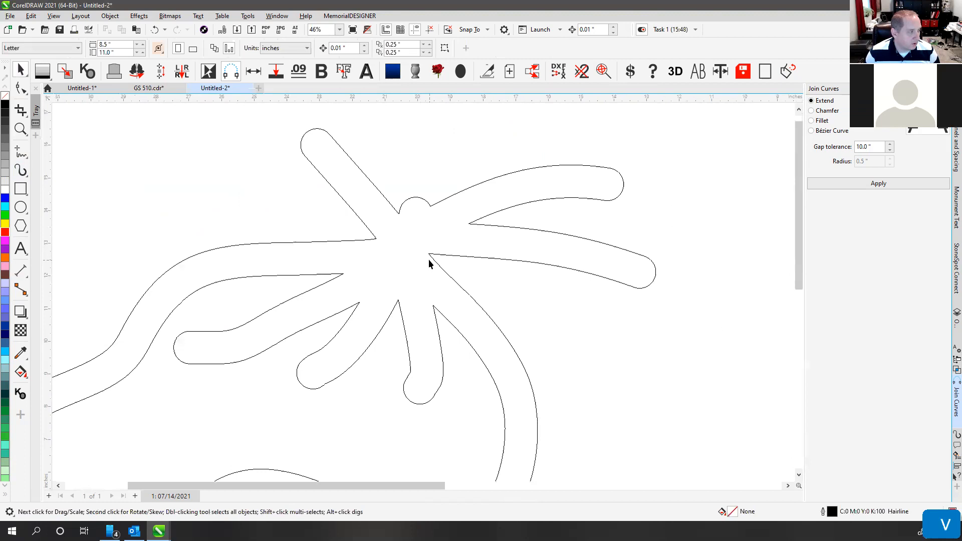
pyautogui.click(430, 260)
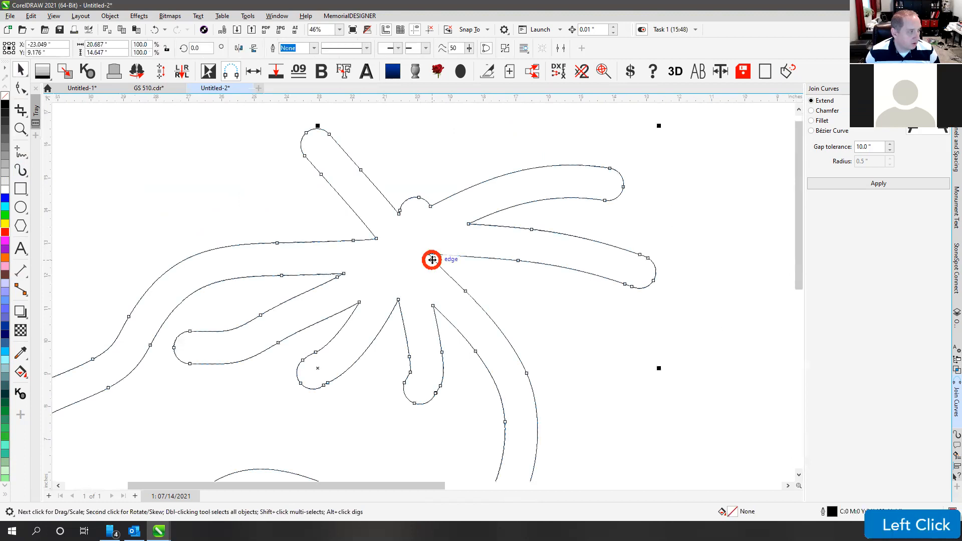
# Step: Add a node on each edge just behind the sharp tip between the two lower-left branches of the welded curve
pyautogui.click(21, 89)
pyautogui.scroll(2, 431, 280)
pyautogui.scroll(-1, 423, 293)
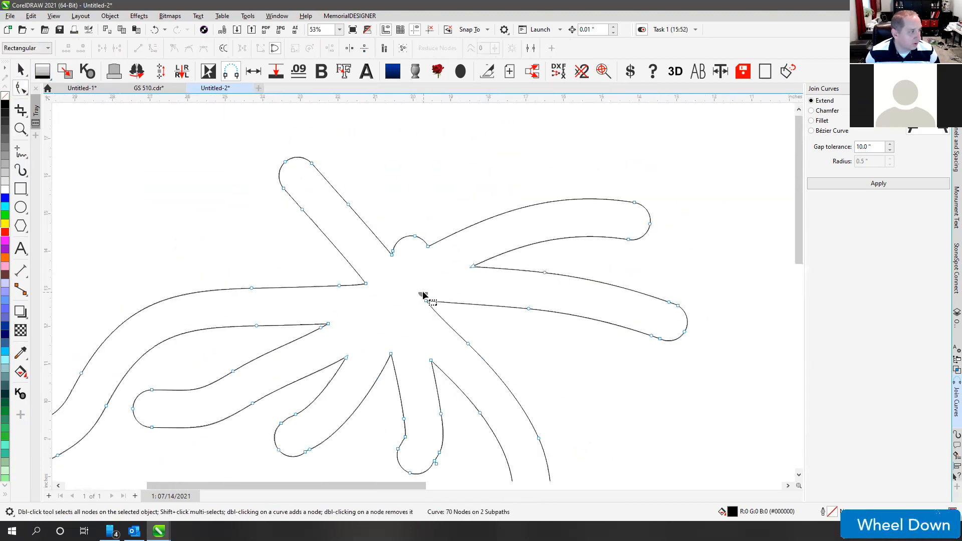
pyautogui.scroll(-2, 423, 290)
pyautogui.scroll(4, 422, 290)
pyautogui.scroll(-1, 422, 290)
pyautogui.scroll(4, 421, 292)
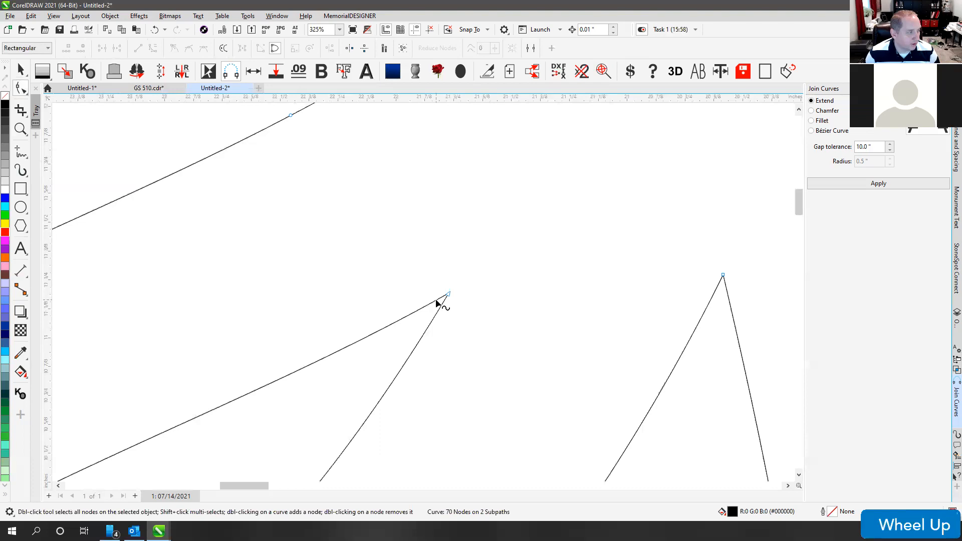
pyautogui.click(438, 303)
pyautogui.scroll(5, 436, 300)
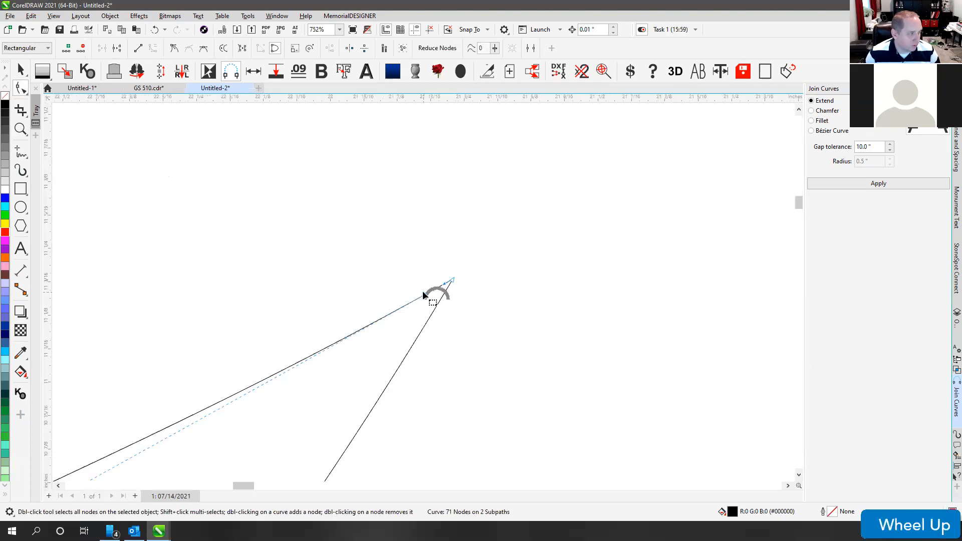
pyautogui.click(469, 305)
pyautogui.click(456, 286)
pyautogui.moveTo(445, 278); pyautogui.dragTo(477, 320)
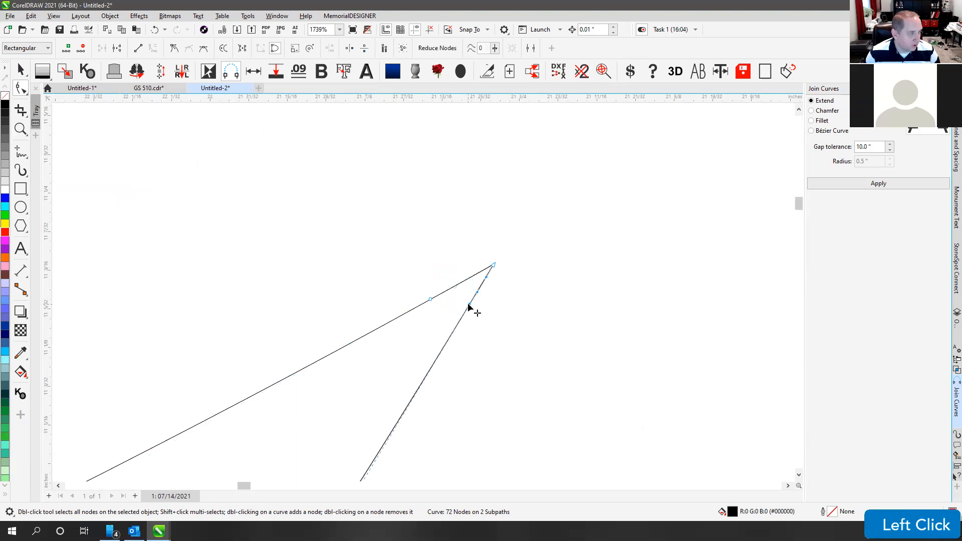
# Step: Break the welded curve apart at the nodes on both edges behind the sharp tip between the two lower-left branches
pyautogui.rightClick(469, 306)
pyautogui.click(496, 344)
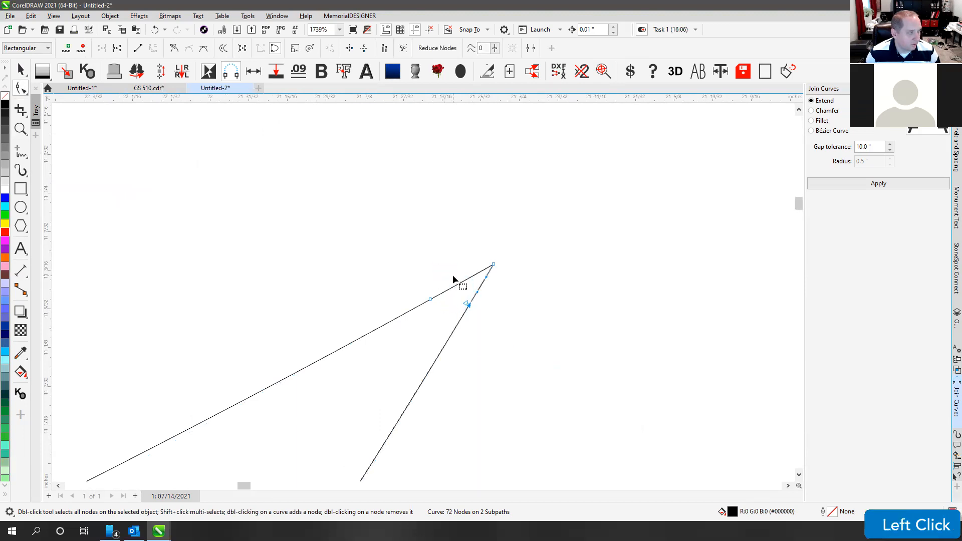
pyautogui.click(464, 281)
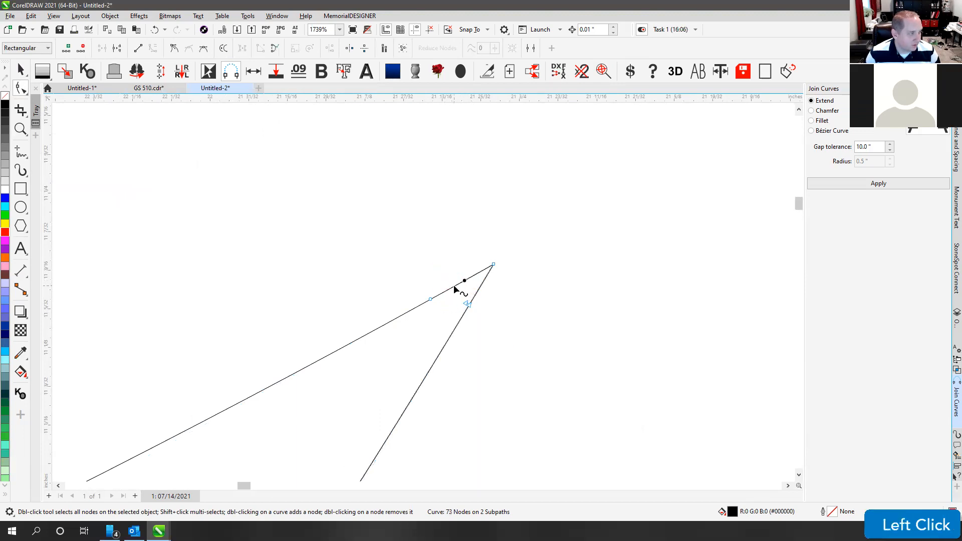
pyautogui.rightClick(434, 296)
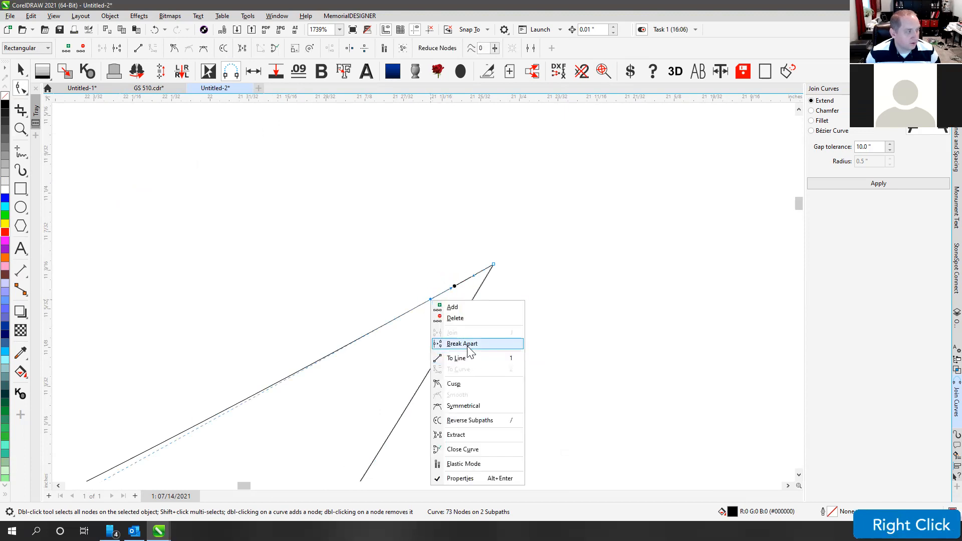
pyautogui.click(462, 342)
pyautogui.moveTo(434, 301); pyautogui.dragTo(460, 314)
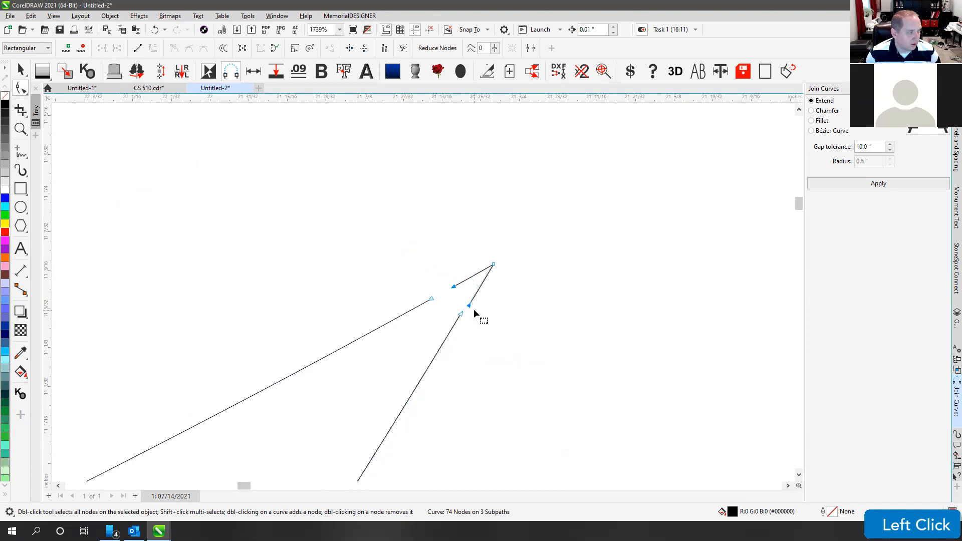
# Step: Close the detached tip and the open ends of the remaining outline with straight lines
pyautogui.click(137, 48)
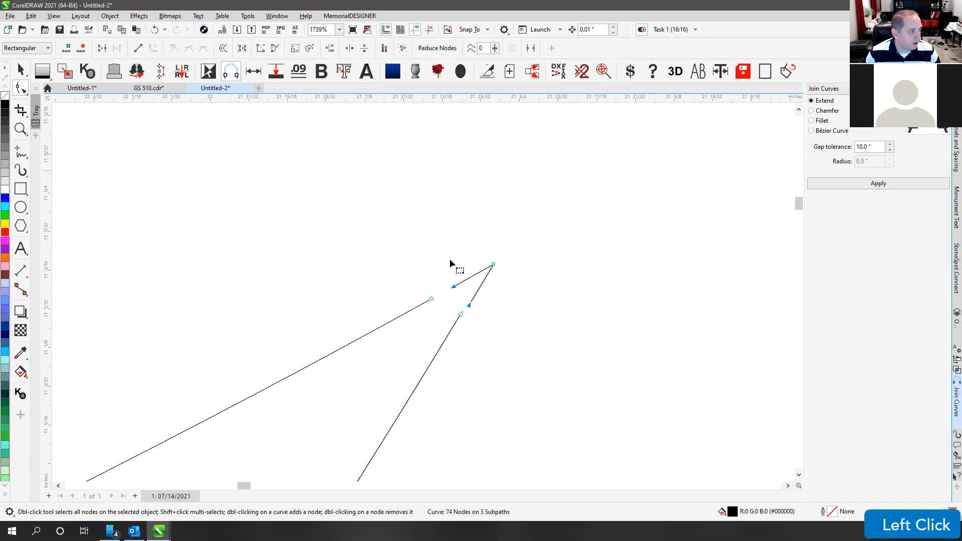
pyautogui.click(260, 48)
pyautogui.moveTo(413, 284); pyautogui.dragTo(470, 331)
pyautogui.click(260, 48)
pyautogui.scroll(-5, 427, 299)
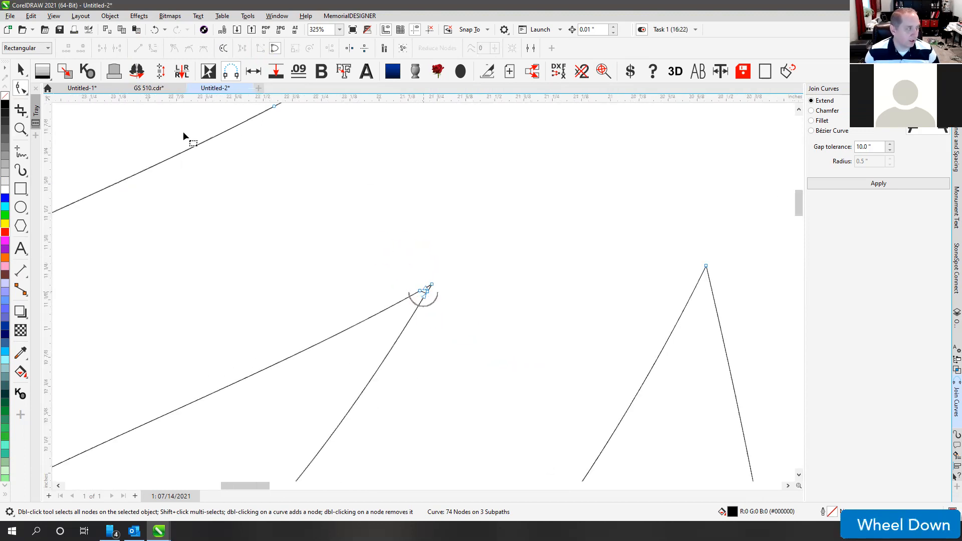
# Step: Break the welded curve apart and remove the small closed tip piece, leaving a blunt corner between the two lower-left branches
pyautogui.click(21, 71)
pyautogui.click(429, 266)
pyautogui.scroll(-3, 424, 291)
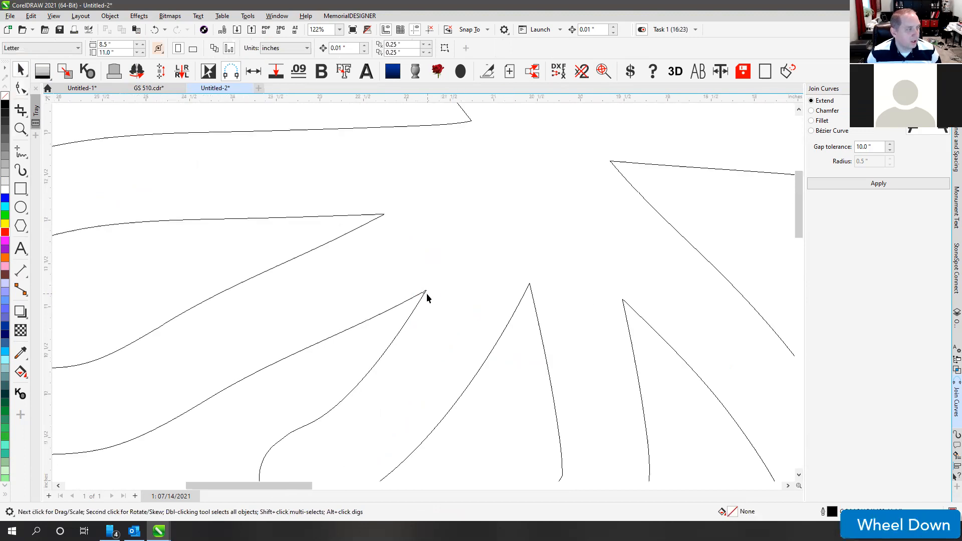
pyautogui.click(425, 296)
pyautogui.scroll(5, 424, 295)
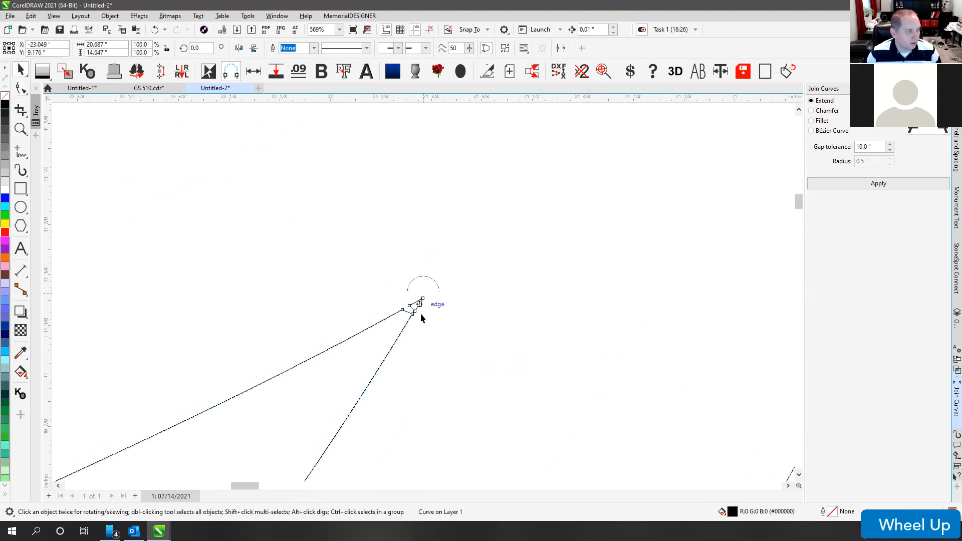
pyautogui.scroll(-5, 423, 290)
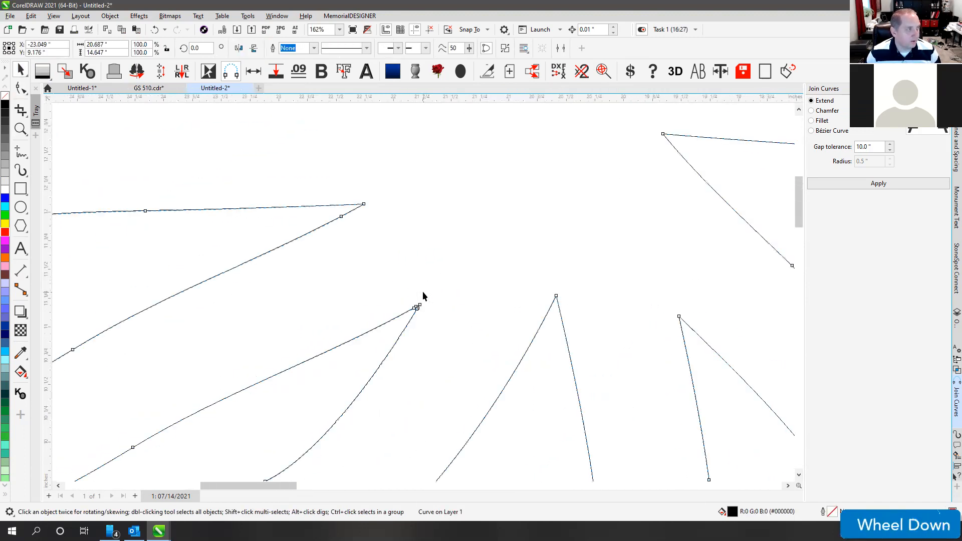
pyautogui.click(505, 48)
pyautogui.click(486, 236)
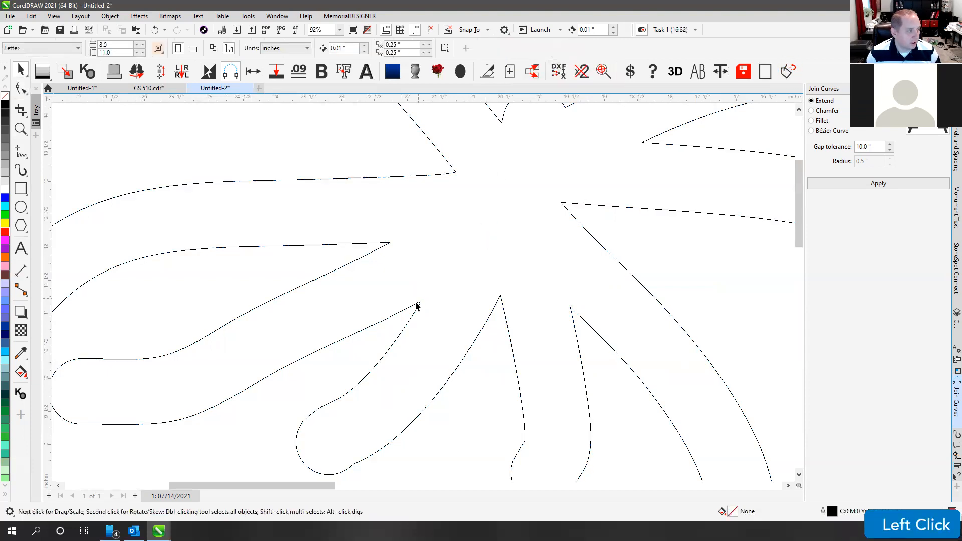
pyautogui.scroll(3, 417, 314)
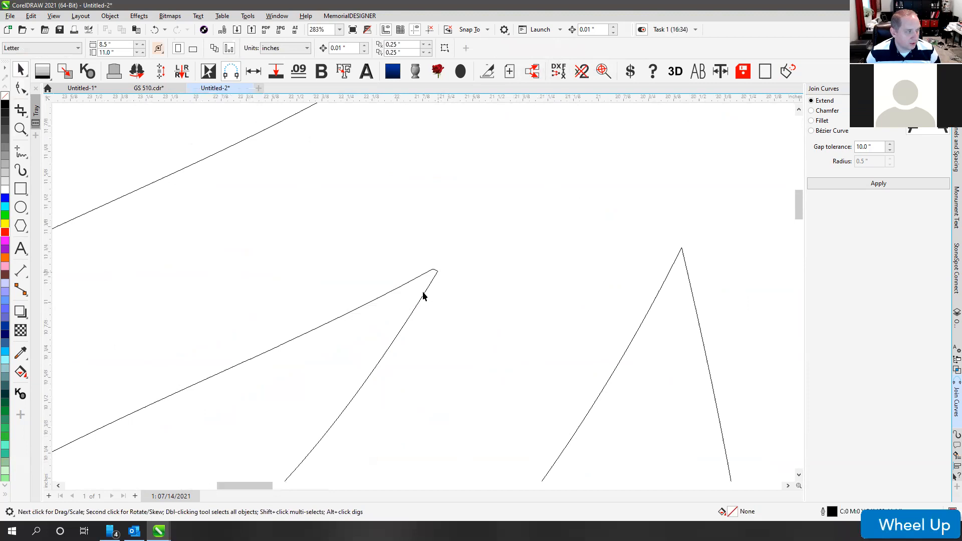
pyautogui.scroll(3, 423, 294)
pyautogui.press('F4')
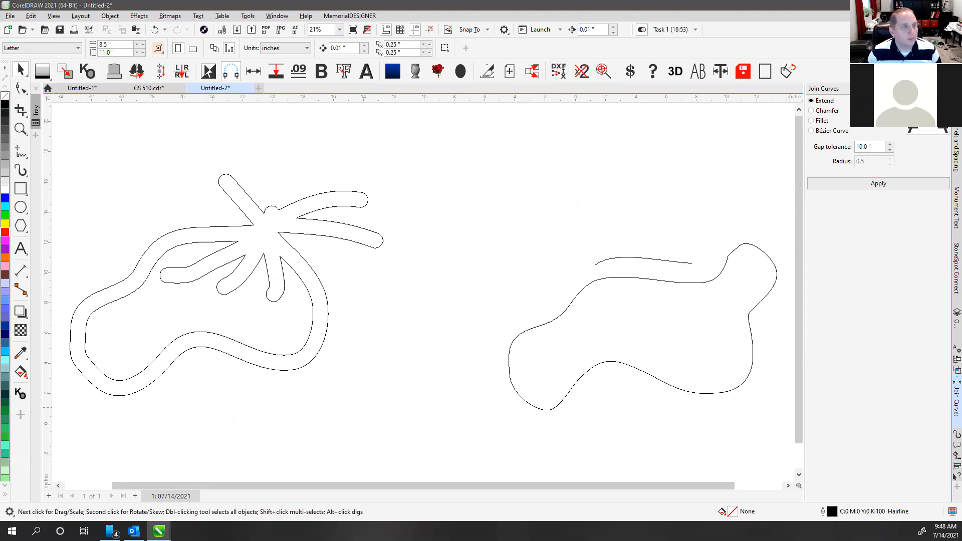
pyautogui.click(503, 148)
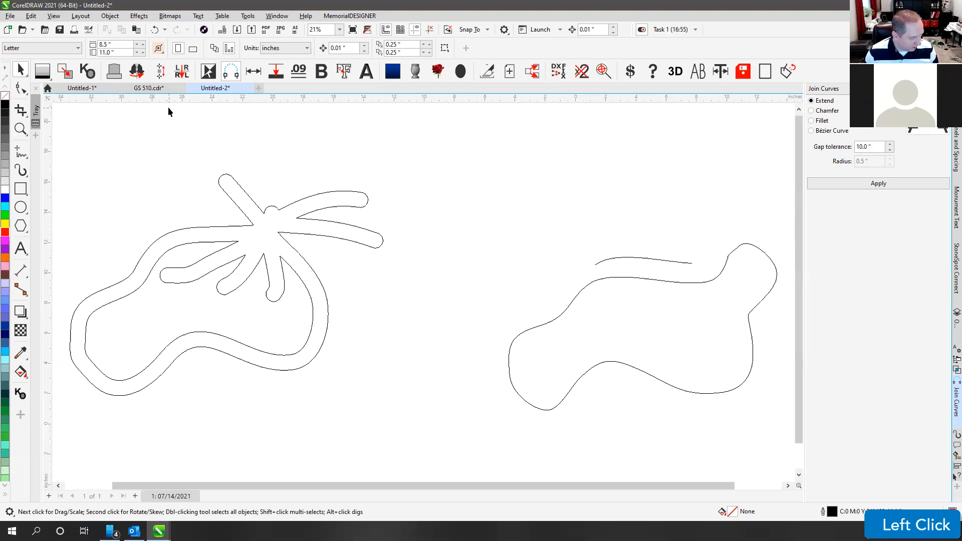
pyautogui.click(604, 165)
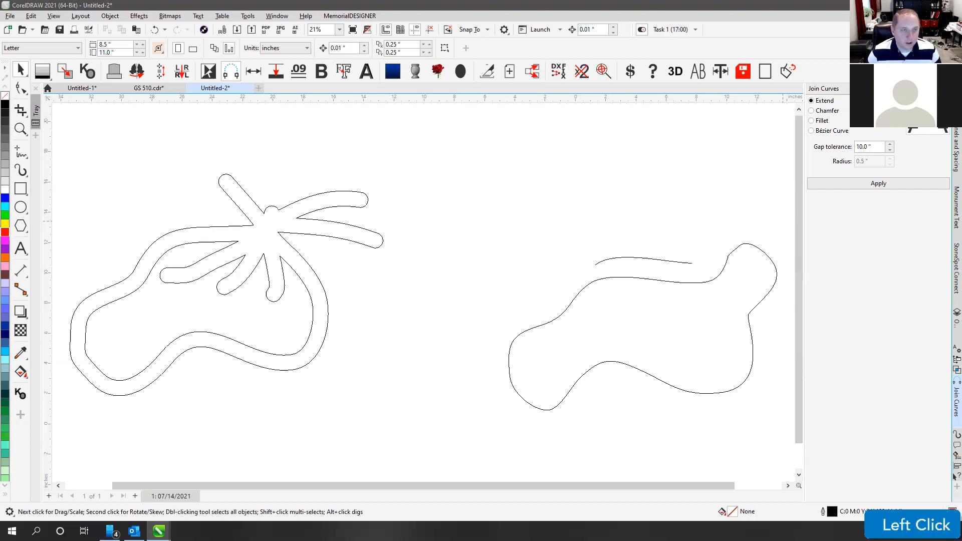
pyautogui.press('j')
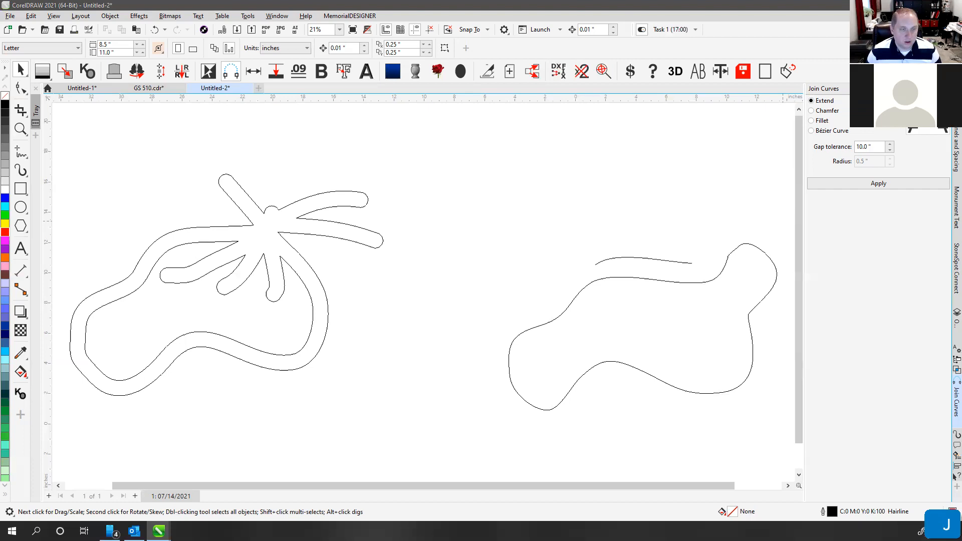
pyautogui.scroll(1, 783, 221)
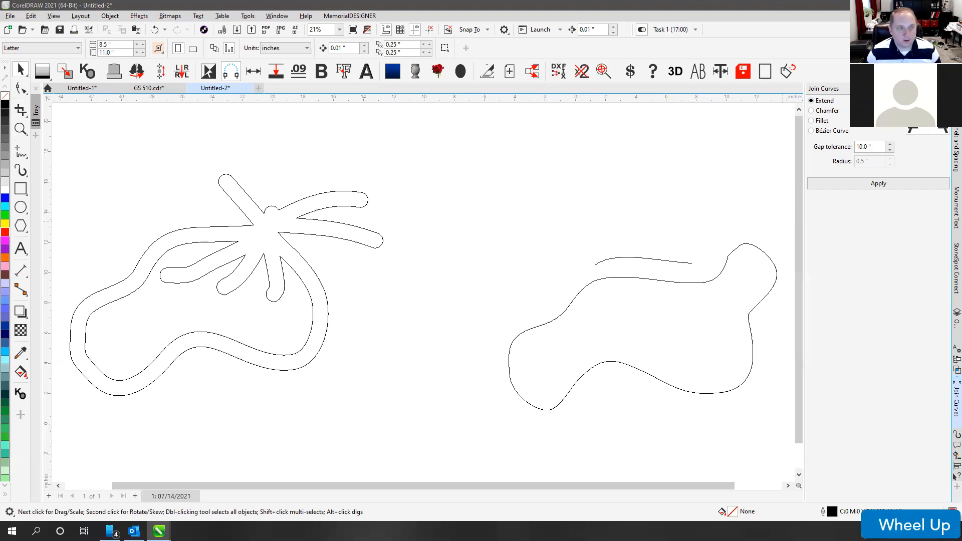
pyautogui.scroll(-1, 782, 221)
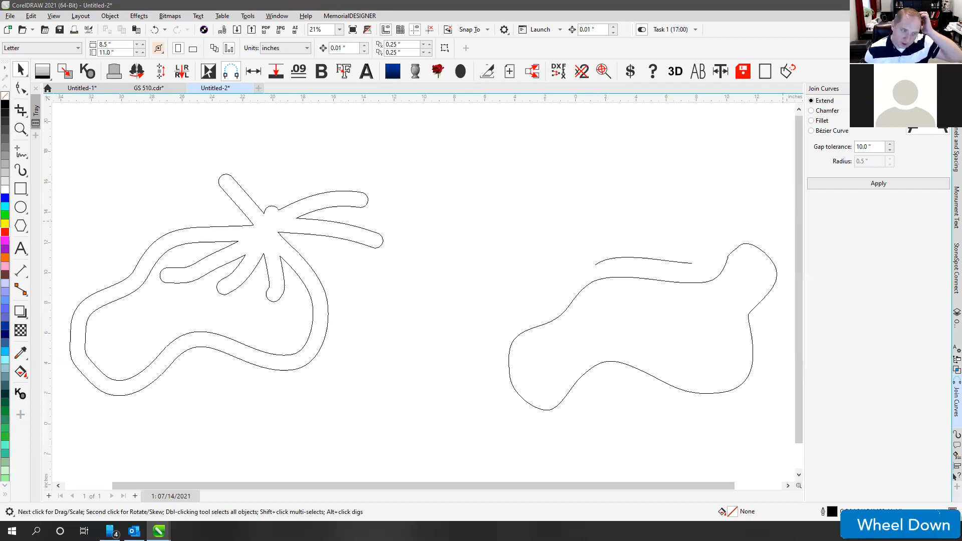
pyautogui.click(783, 221)
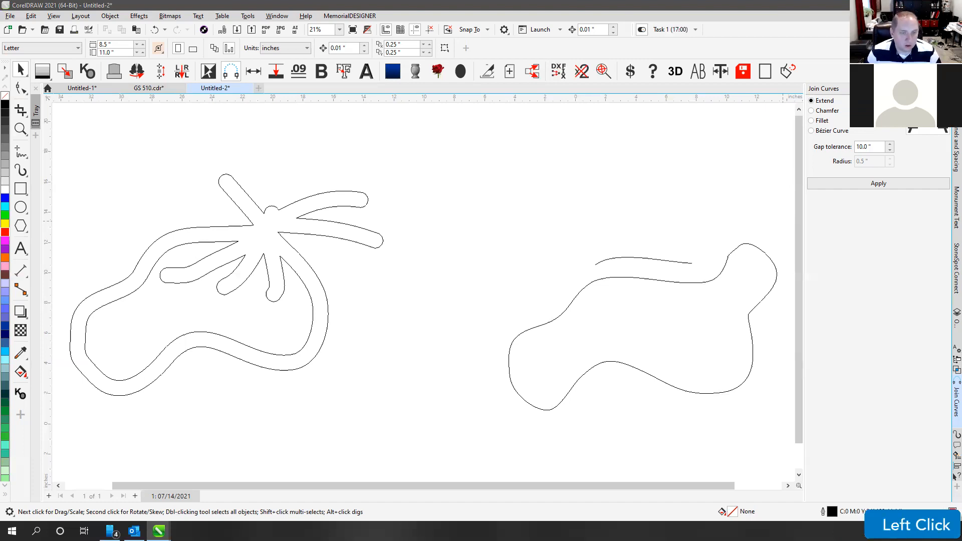
pyautogui.scroll(-1, 783, 221)
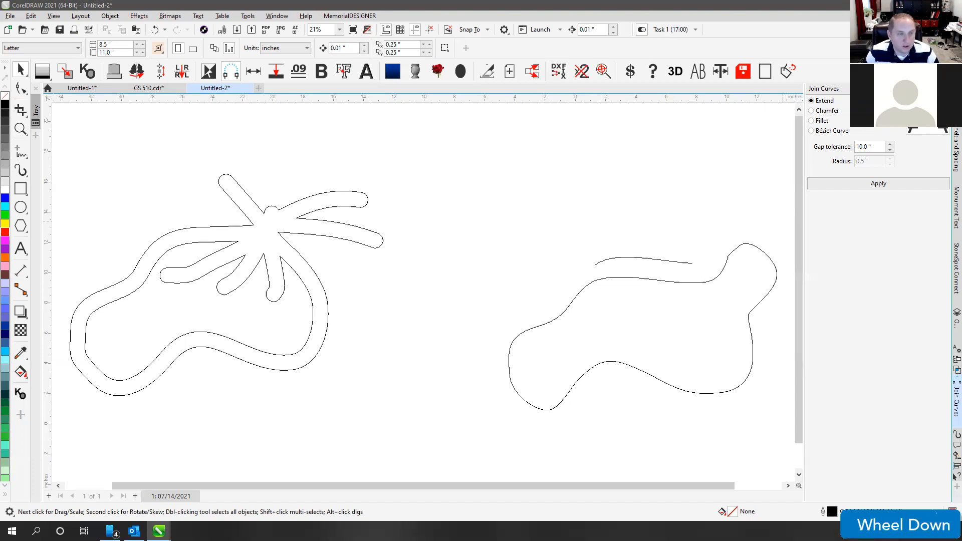
pyautogui.click(783, 221)
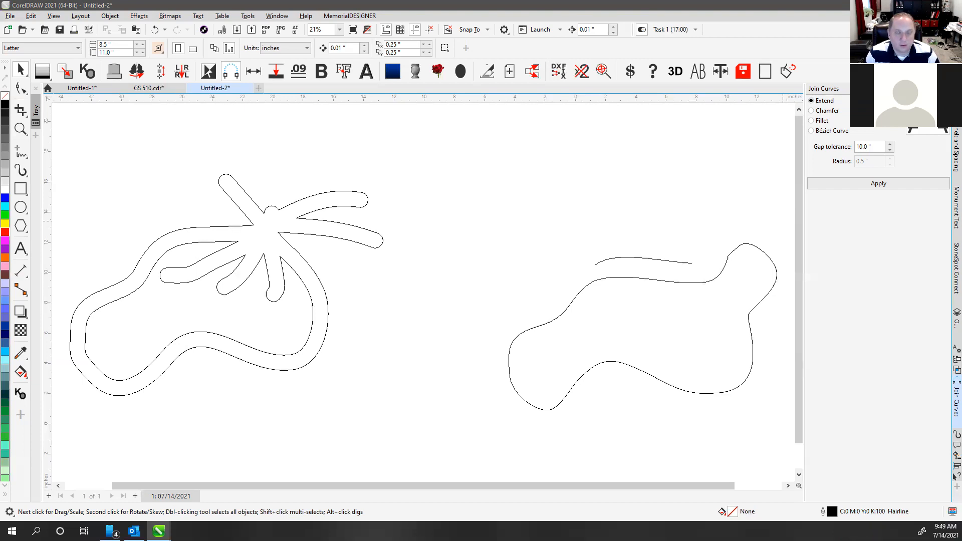
pyautogui.click(783, 221)
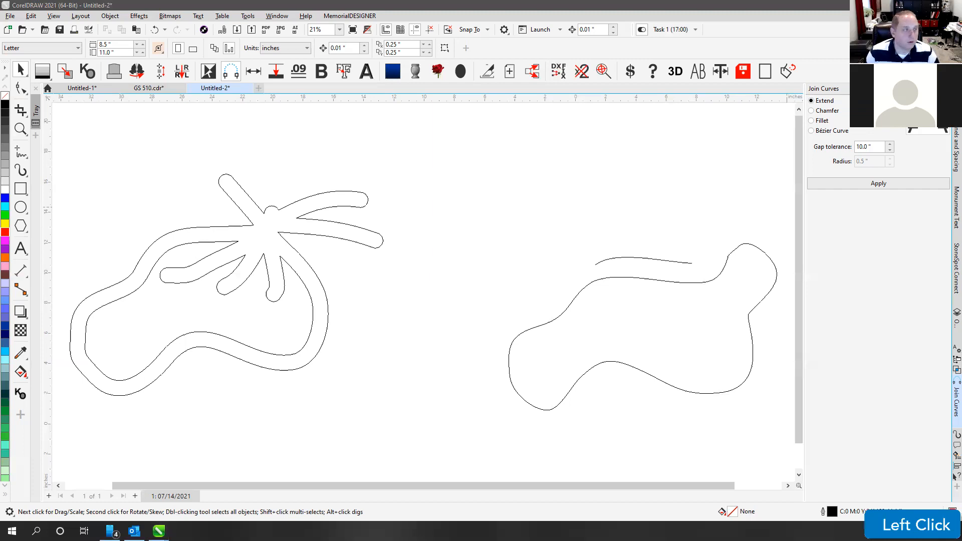
pyautogui.click(22, 70)
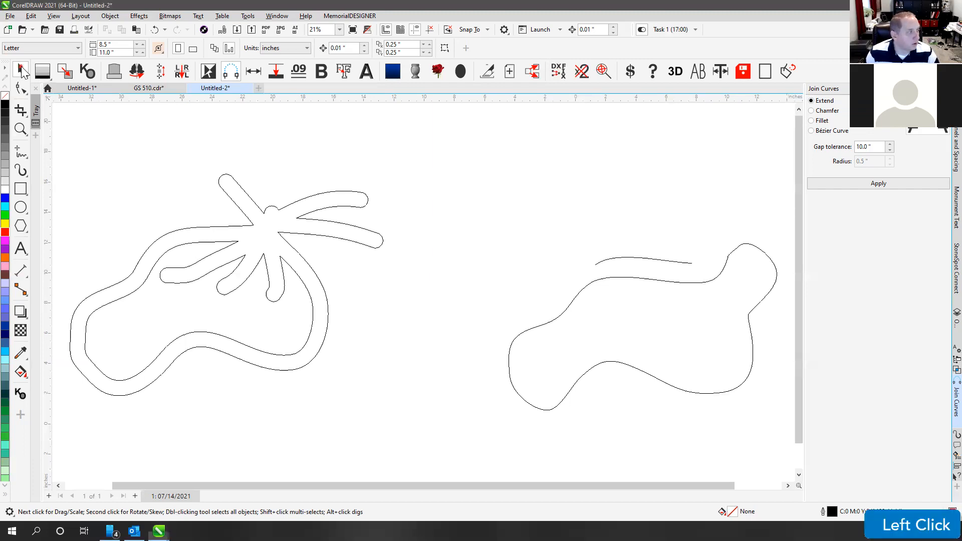
pyautogui.click(22, 70)
pyautogui.press('F4')
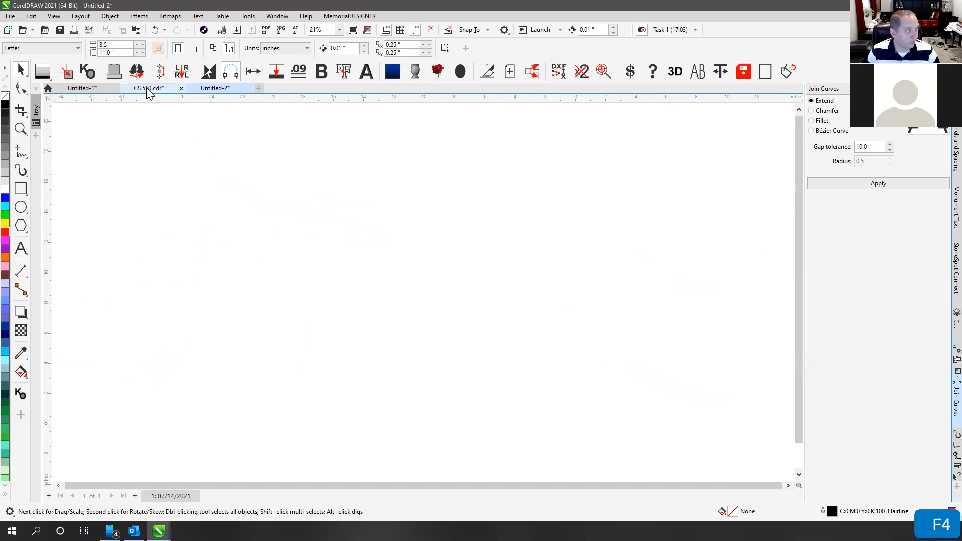
# Step: Bring up GS 01.cdr, select the combined border and praying-hands curve, and switch to wireframe display
pyautogui.click(149, 88)
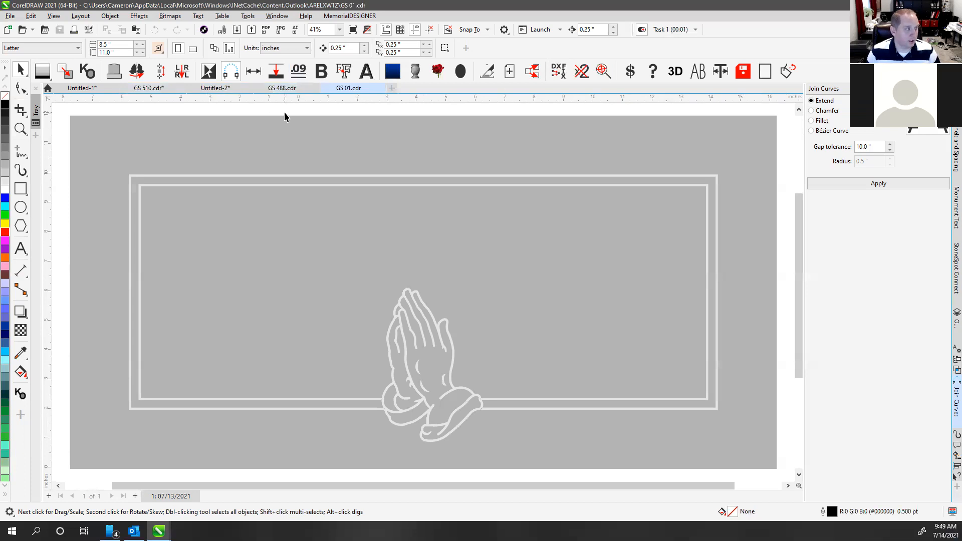
pyautogui.click(271, 176)
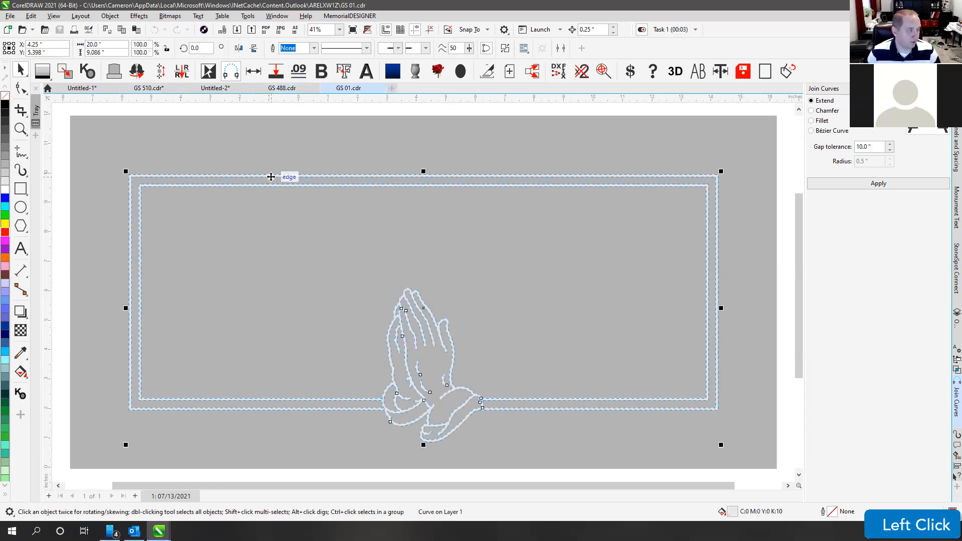
pyautogui.click(291, 111)
pyautogui.click(303, 176)
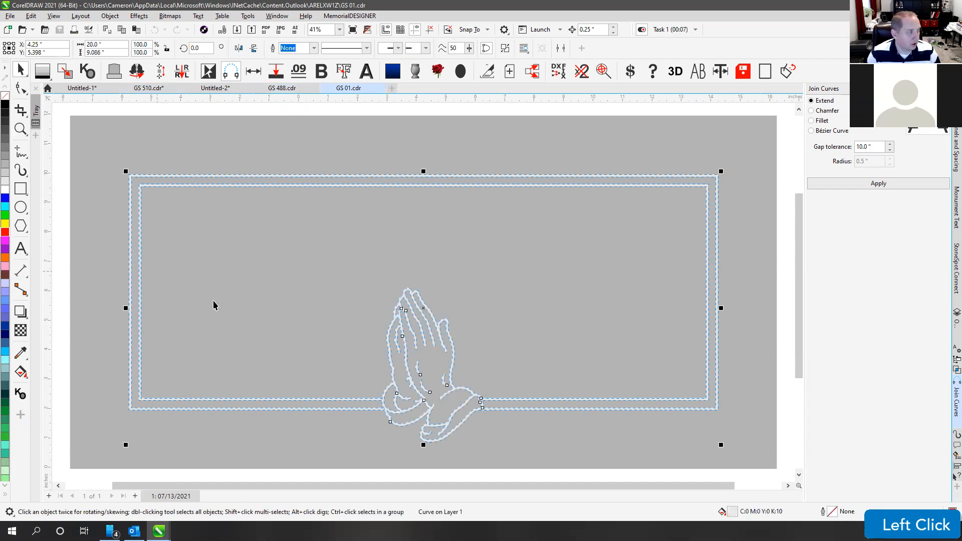
pyautogui.scroll(6, 399, 410)
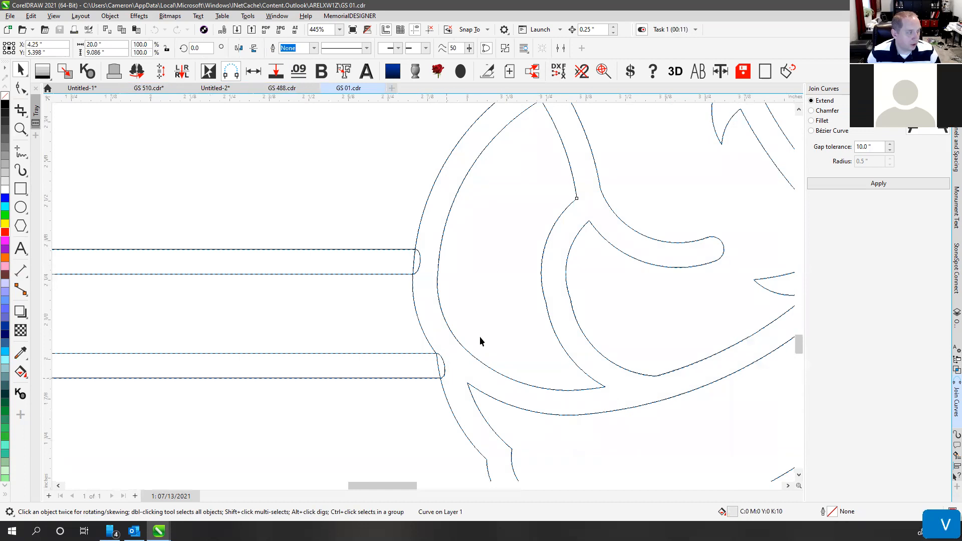
pyautogui.scroll(-3, 432, 297)
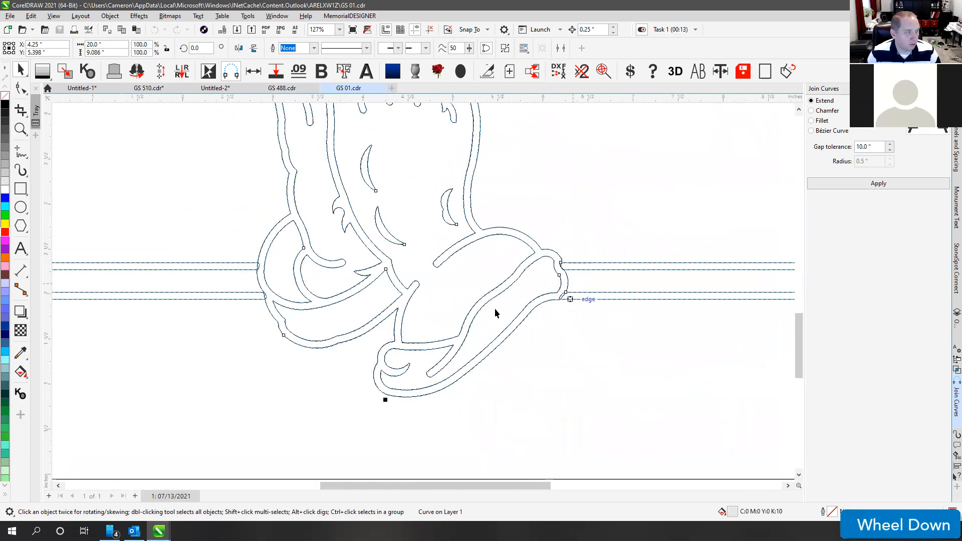
# Step: Examine where the rounded ends of the border lines overlap the praying-hands outline at the left cuff
pyautogui.click(251, 266)
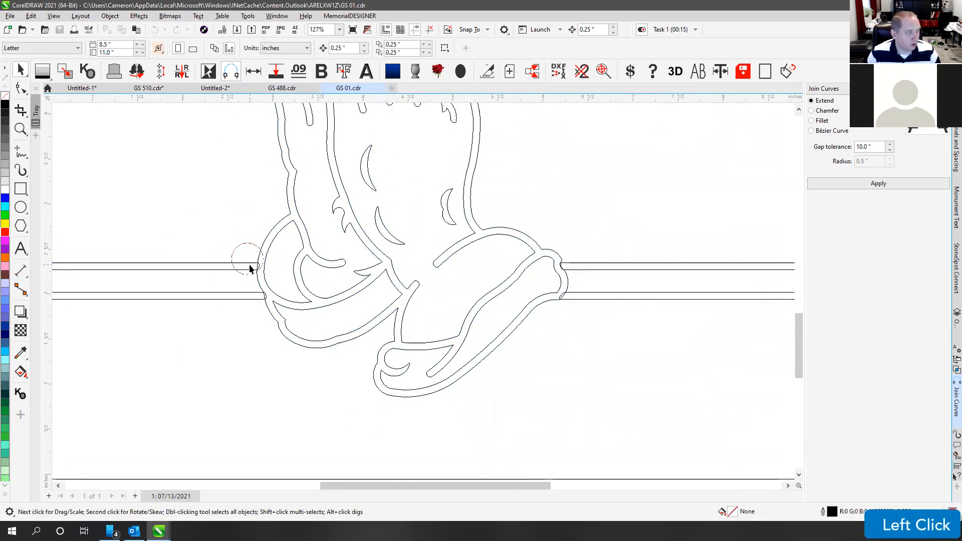
pyautogui.click(252, 264)
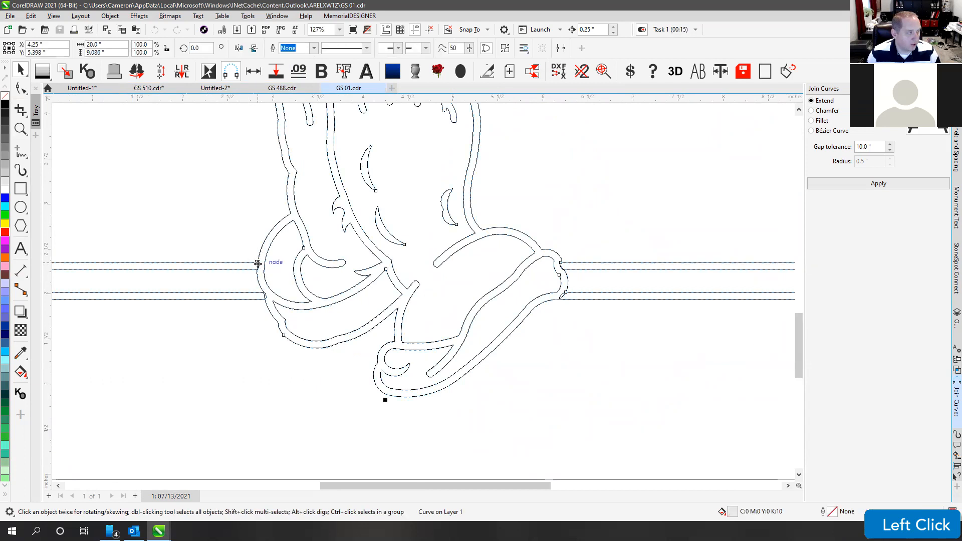
pyautogui.scroll(2, 256, 264)
pyautogui.scroll(4, 424, 294)
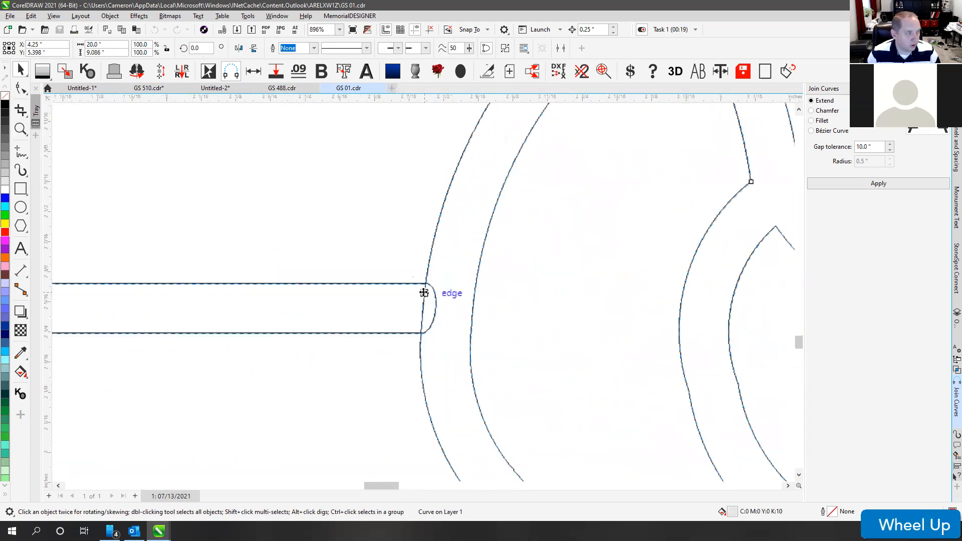
pyautogui.click(21, 88)
pyautogui.click(20, 70)
pyautogui.scroll(-5, 423, 290)
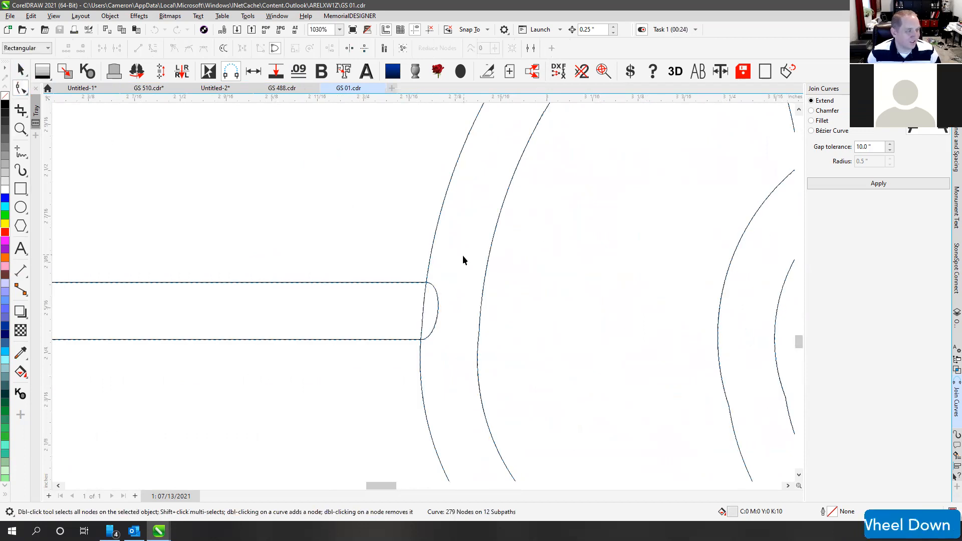
pyautogui.scroll(-2, 423, 294)
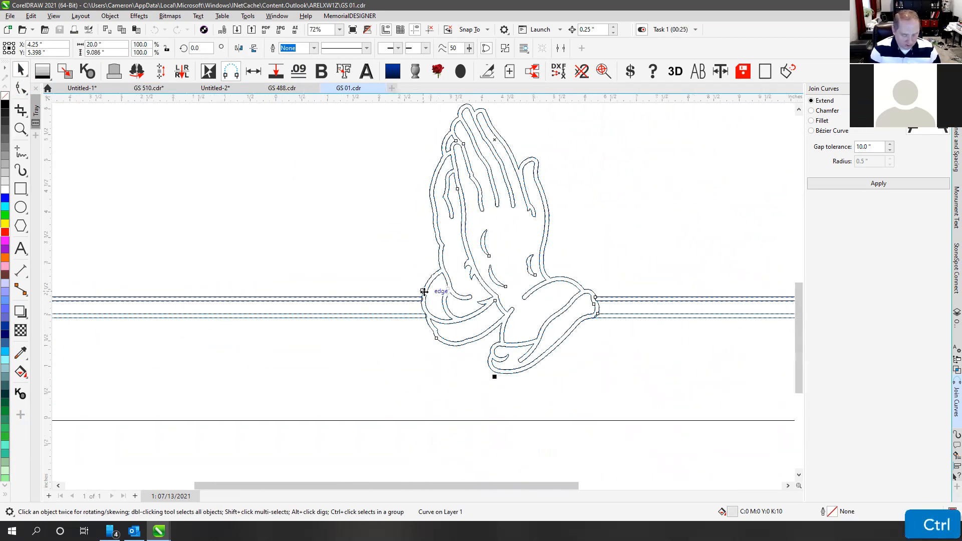
# Step: Break the combined curve apart and move the outer praying-hands outline up and to the right, away from the inner details
pyautogui.hotkey('ctrl', 'k')
pyautogui.click(416, 282)
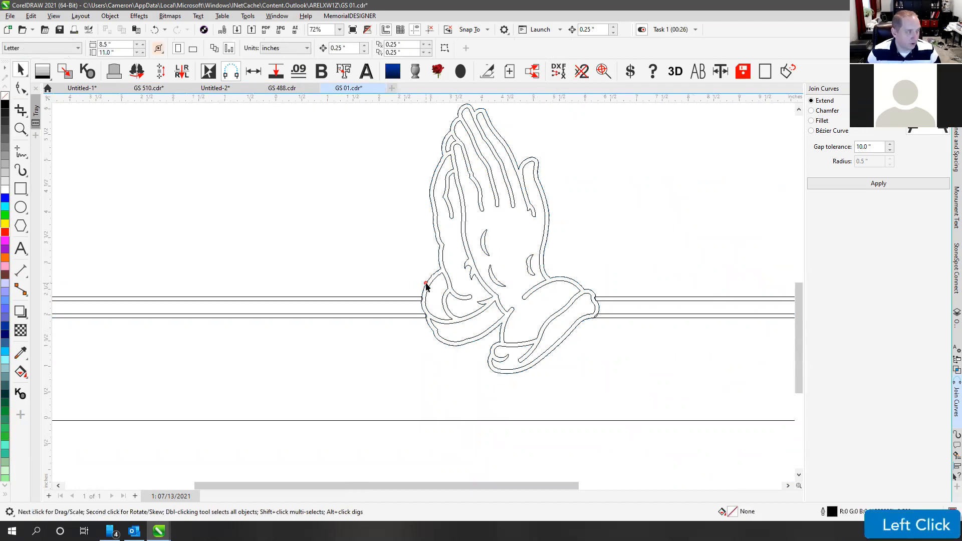
pyautogui.click(426, 285)
pyautogui.moveTo(427, 282); pyautogui.dragTo(540, 250)
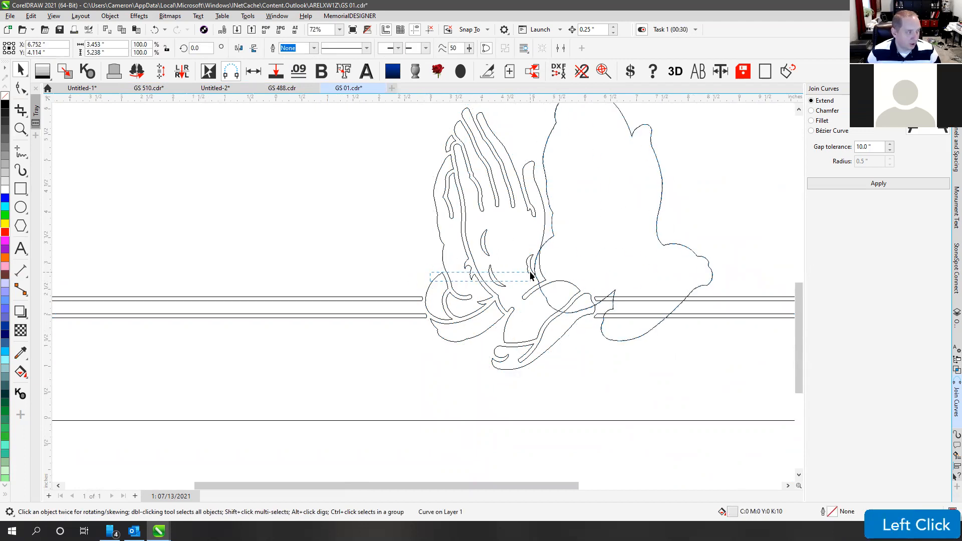
# Step: Undo the moves of the left cuff detail and the outer praying-hands outline
pyautogui.click(434, 286)
pyautogui.moveTo(434, 281); pyautogui.dragTo(546, 270)
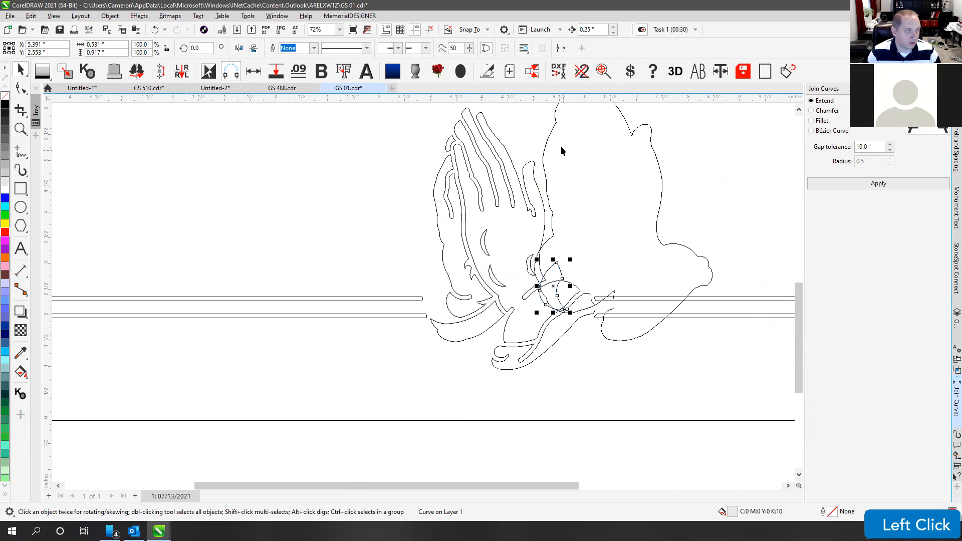
pyautogui.hotkey('ctrl', 'z')
pyautogui.click(404, 236)
pyautogui.hotkey('ctrl', 'z')
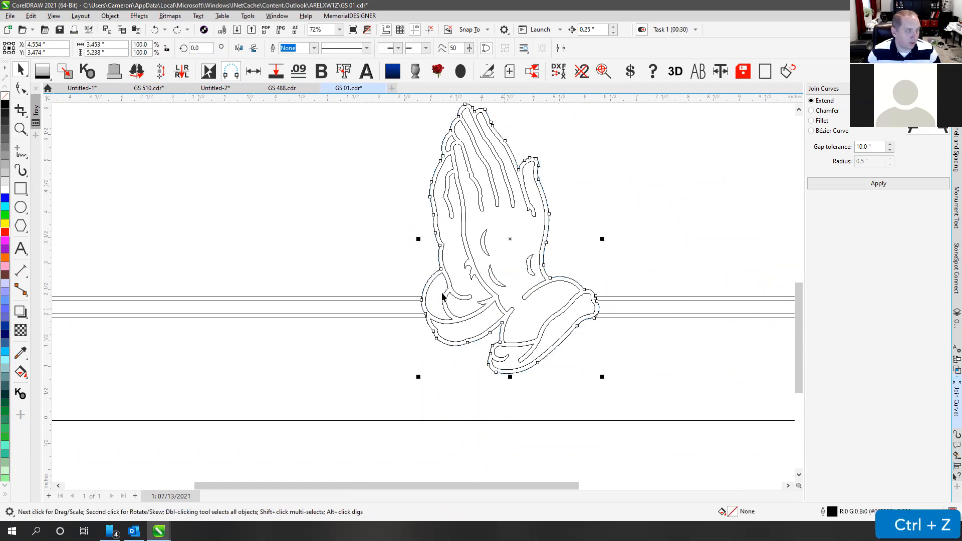
# Step: Delete the short curved end segments of the inner border curve where it meets the left and right cuffs
pyautogui.click(414, 299)
pyautogui.click(20, 88)
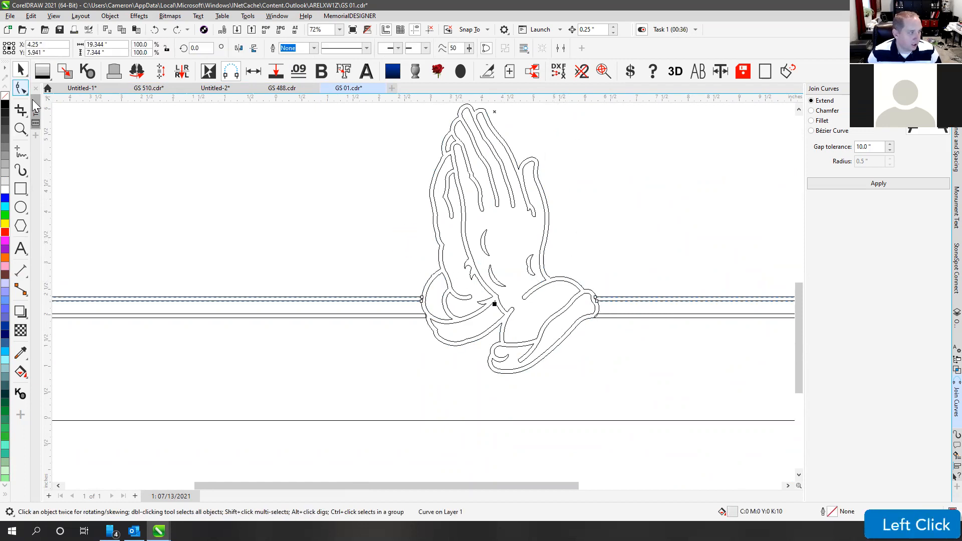
pyautogui.scroll(5, 423, 299)
pyautogui.click(431, 326)
pyautogui.press('Delete')
pyautogui.scroll(-4, 426, 293)
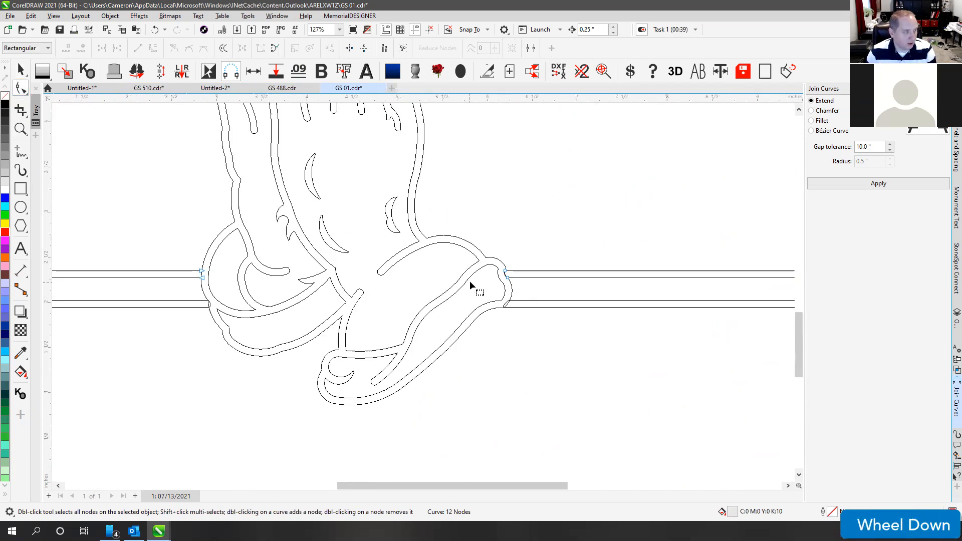
pyautogui.scroll(5, 470, 282)
pyautogui.click(450, 294)
pyautogui.press('Delete')
# Step: Join the inner border's upper and lower open ends across the hands and delete the leftover middle nodes
pyautogui.scroll(-5, 424, 288)
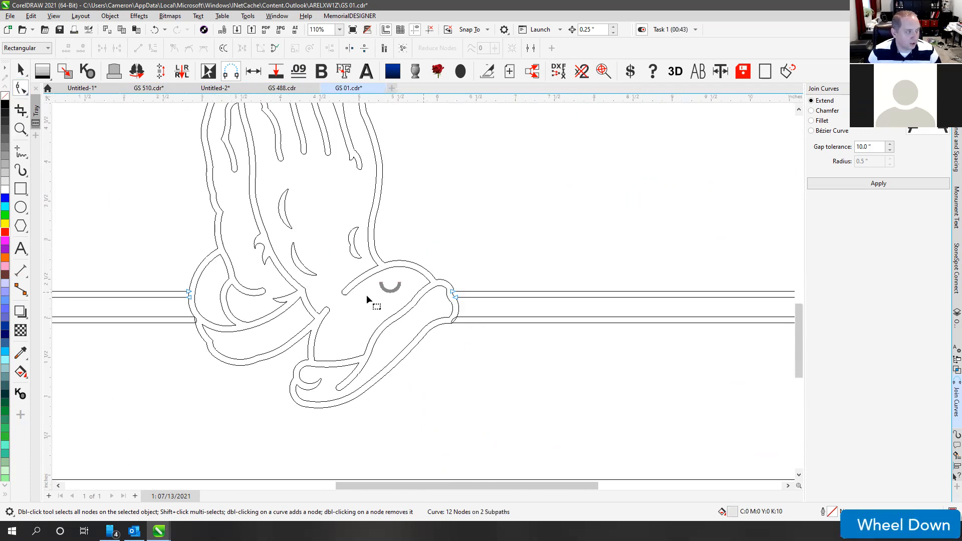
pyautogui.moveTo(161, 267); pyautogui.dragTo(456, 296)
pyautogui.moveTo(510, 296); pyautogui.dragTo(509, 292)
pyautogui.press('j')
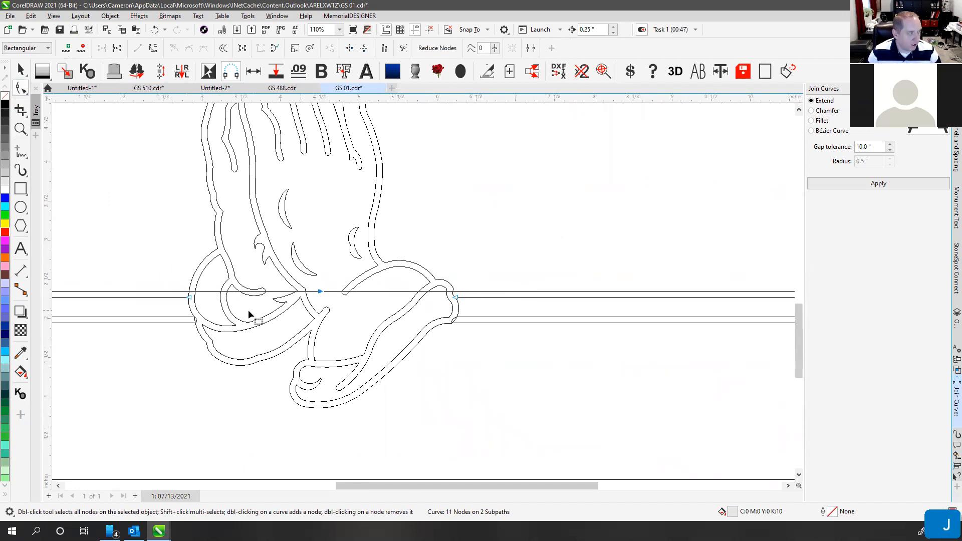
pyautogui.doubleClick(174, 295)
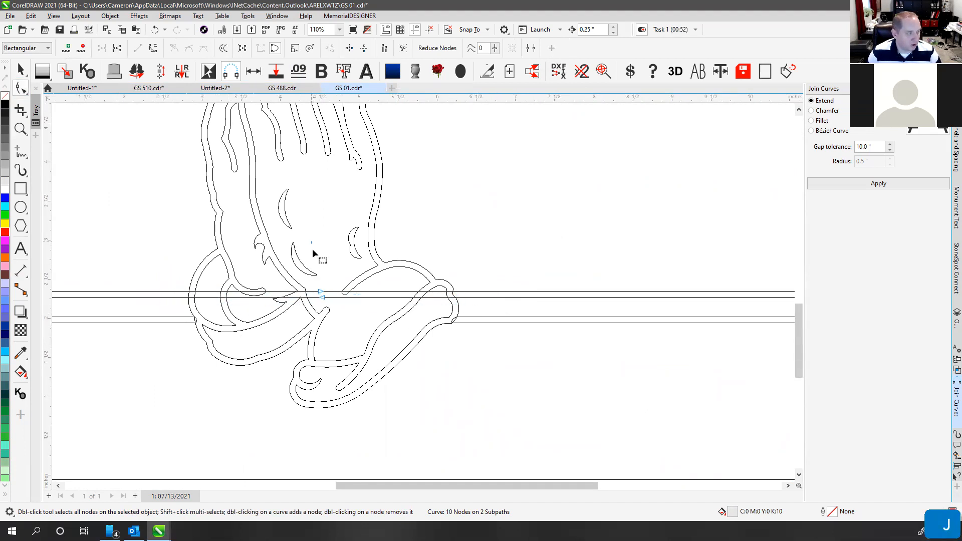
pyautogui.moveTo(311, 249); pyautogui.dragTo(336, 309)
pyautogui.press('Delete')
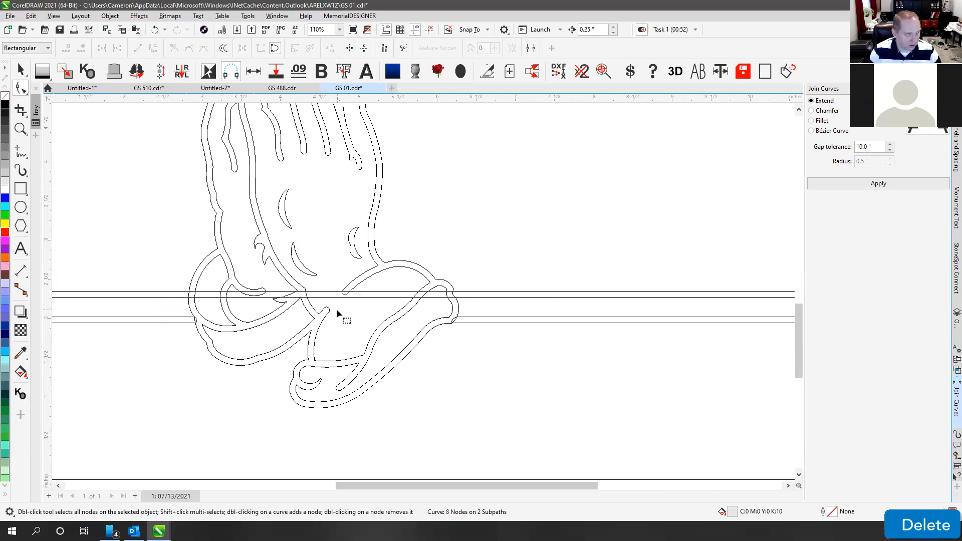
# Step: Delete the short curved end segments of the outer border curve at the left and right cuffs
pyautogui.click(186, 317)
pyautogui.scroll(3, 200, 321)
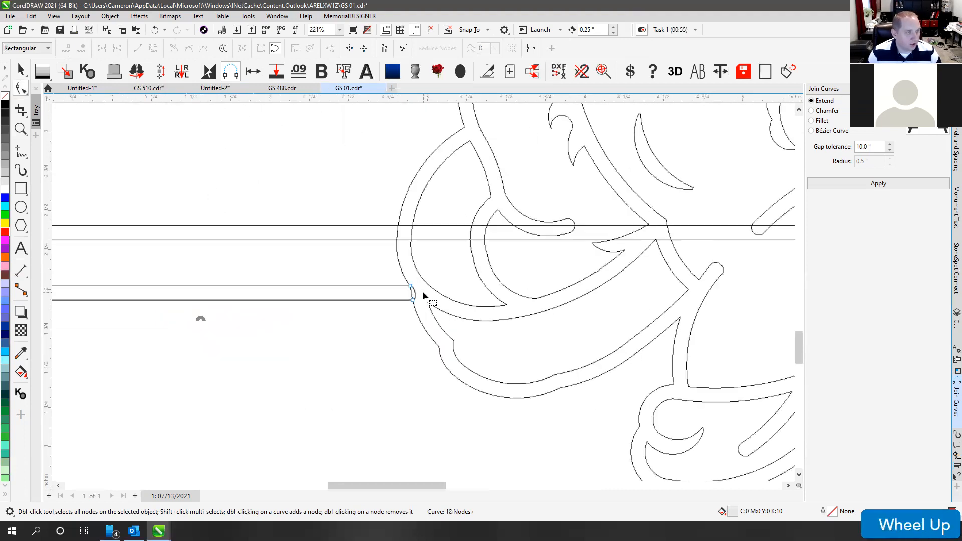
pyautogui.click(414, 292)
pyautogui.press('Delete')
pyautogui.scroll(-1, 582, 301)
pyautogui.scroll(1, 422, 291)
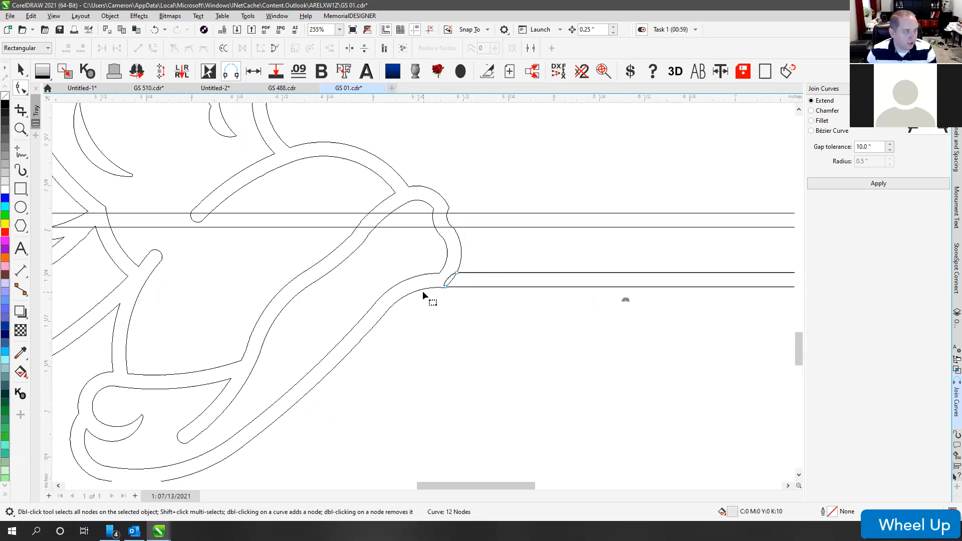
pyautogui.click(446, 281)
# Step: Join the outer border's open ends straight across the hands and delete the leftover middle nodes
pyautogui.scroll(-1, 446, 282)
pyautogui.moveTo(108, 244); pyautogui.dragTo(542, 294)
pyautogui.press('j')
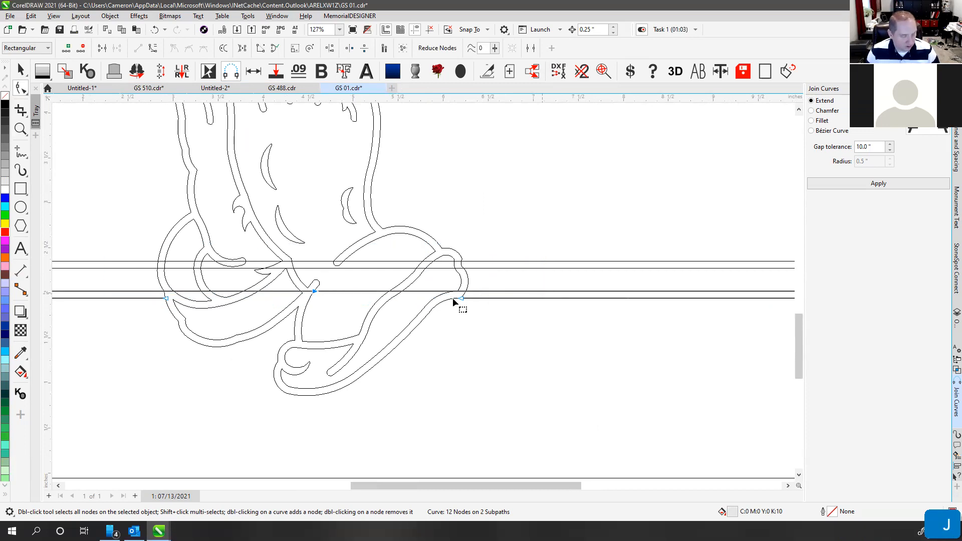
pyautogui.moveTo(144, 281); pyautogui.dragTo(535, 351)
pyautogui.press('j')
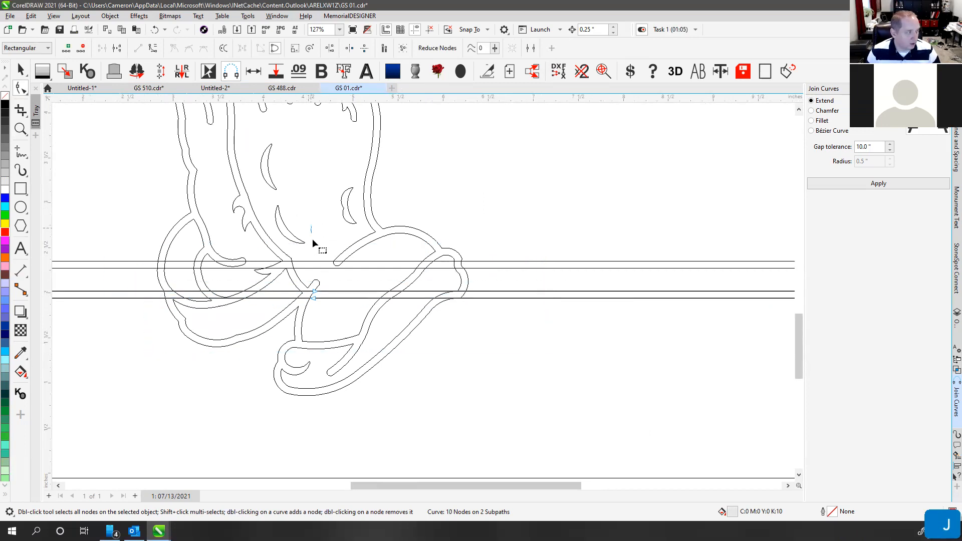
pyautogui.click(362, 359)
pyautogui.press('Delete')
pyautogui.press('F4')
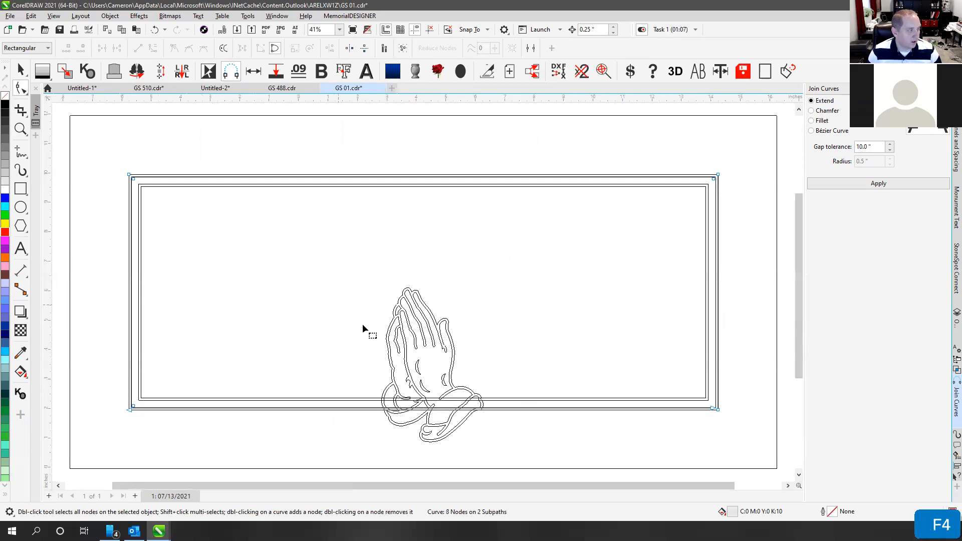
# Step: Switch to the filled display, select all the border and praying-hands curves, and apply alternating black and light fills
pyautogui.press('v')
pyautogui.press('v')
pyautogui.press('space')
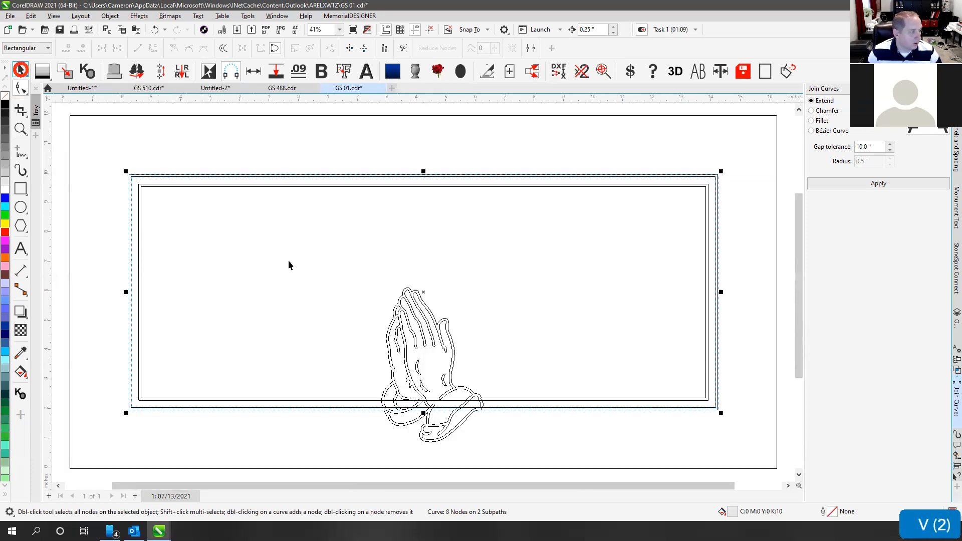
pyautogui.press('v')
pyautogui.click(232, 109)
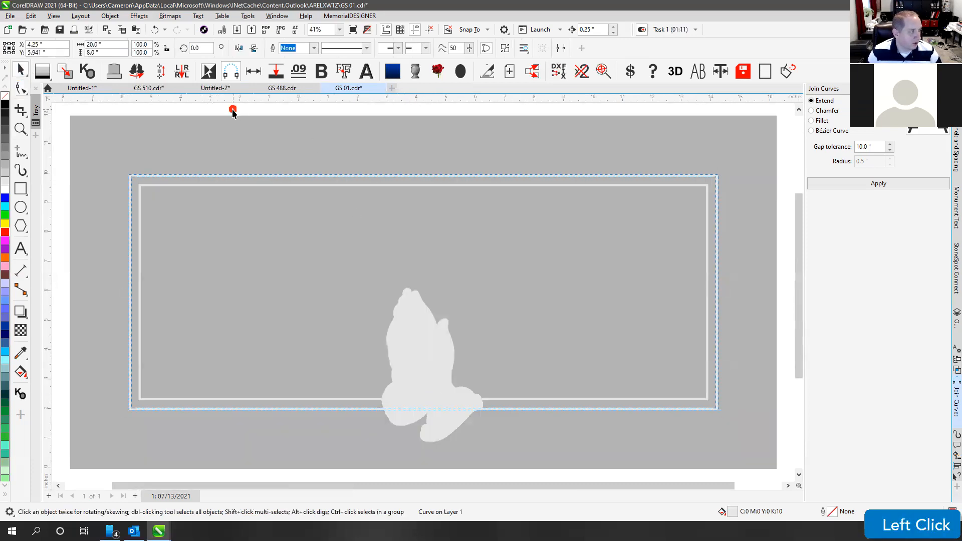
pyautogui.press('f')
pyautogui.click(501, 290)
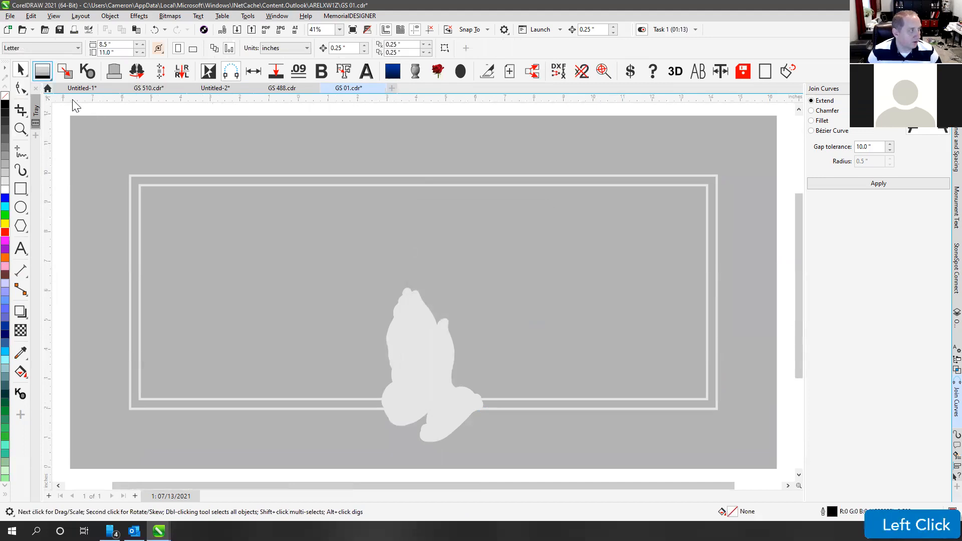
pyautogui.moveTo(100, 116); pyautogui.dragTo(744, 490)
pyautogui.press('f')
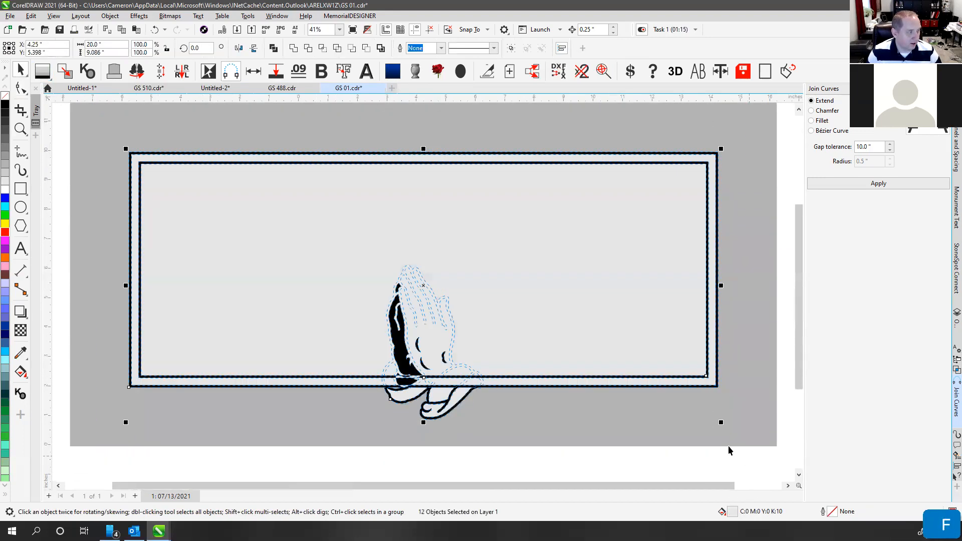
# Step: Select the two praying-hands objects and bring them to the front of the border
pyautogui.click(481, 461)
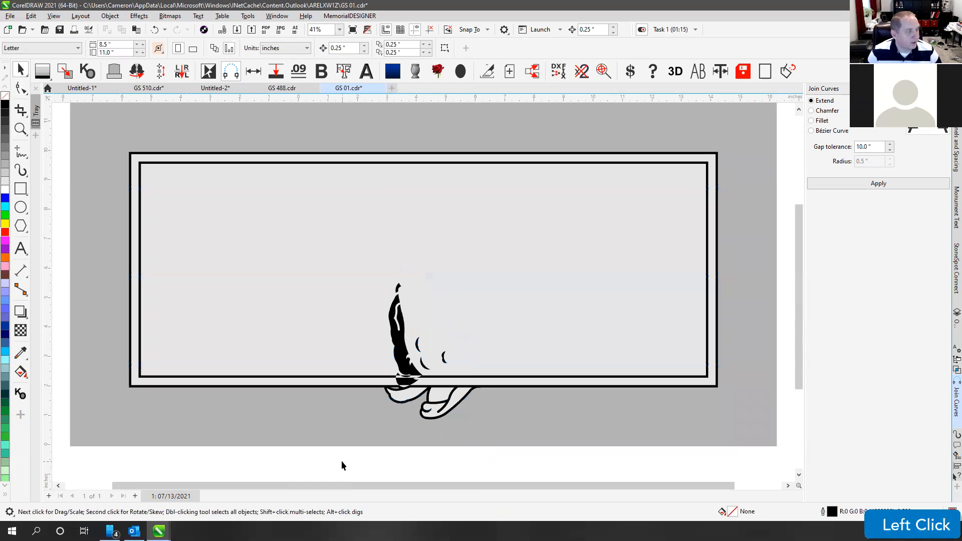
pyautogui.moveTo(544, 278); pyautogui.dragTo(550, 236)
pyautogui.hotkey('shift', 'pageup')
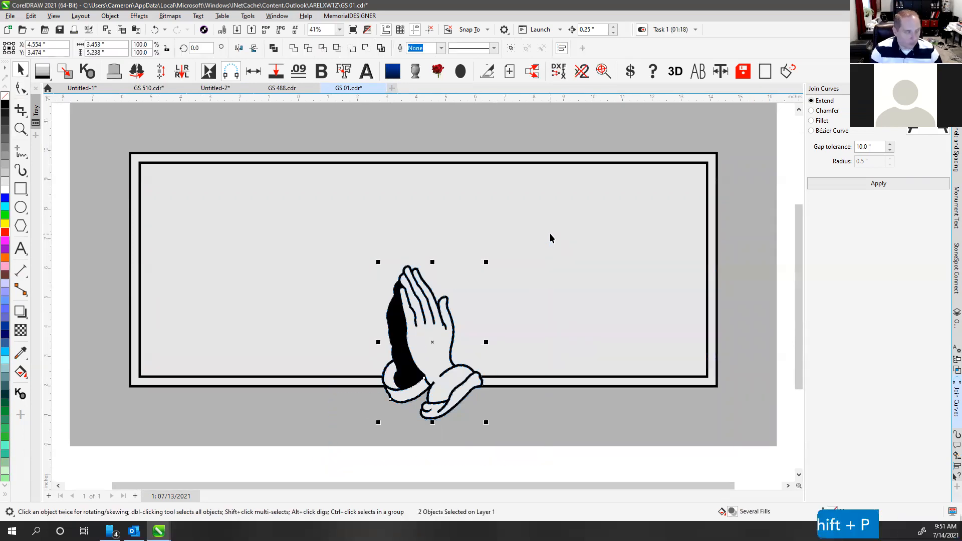
pyautogui.click(448, 457)
pyautogui.moveTo(335, 464); pyautogui.dragTo(547, 237)
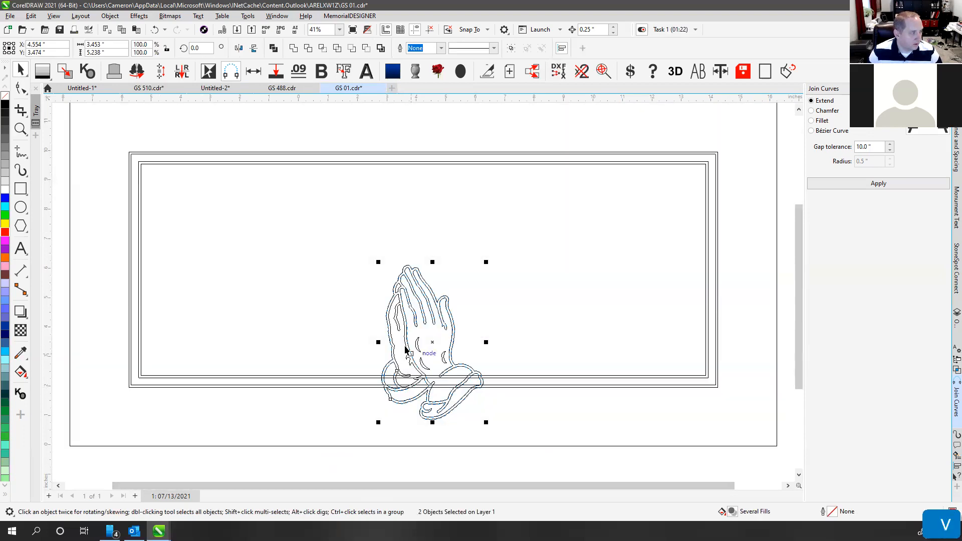
# Step: Examine in wireframe the shadow details along the left hand and cuff, selecting the combined inner detail curve
pyautogui.press('v')
pyautogui.press('v')
pyautogui.press('v')
pyautogui.scroll(4, 423, 295)
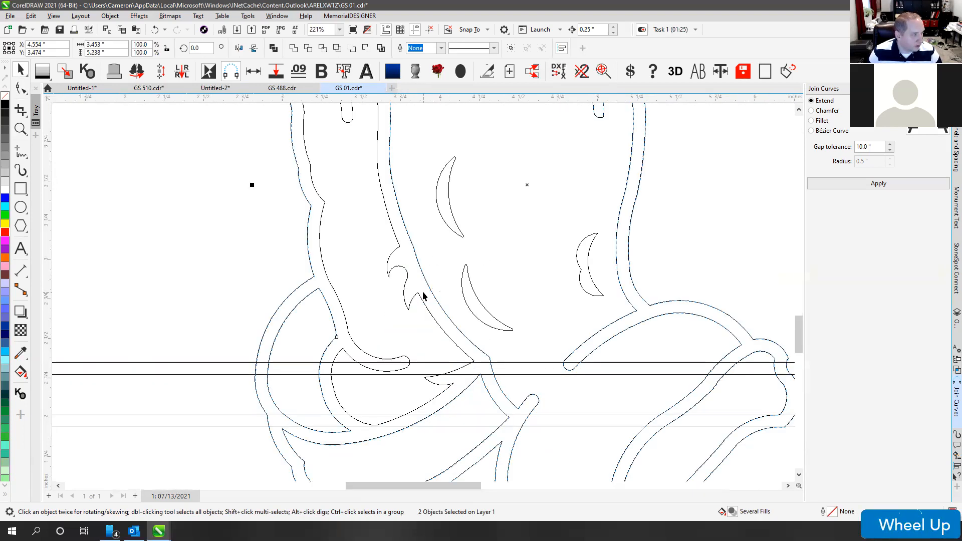
pyautogui.scroll(-2, 371, 202)
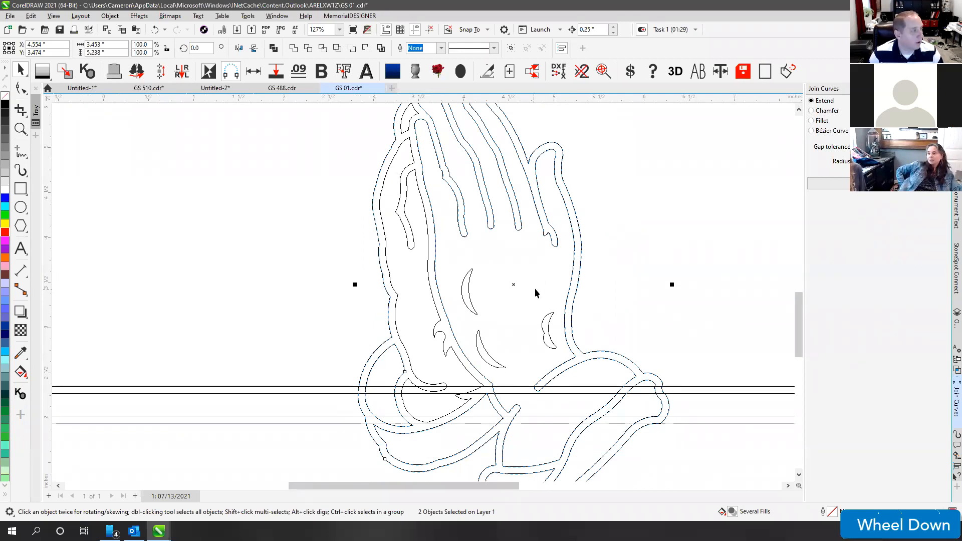
pyautogui.press('v')
pyautogui.press('v')
pyautogui.click(437, 336)
pyautogui.scroll(4, 440, 333)
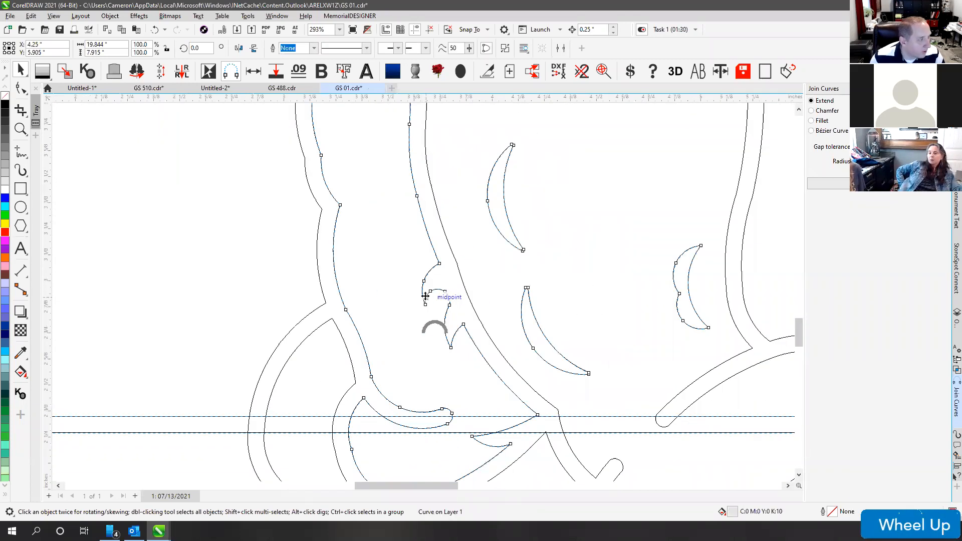
pyautogui.scroll(-1, 419, 294)
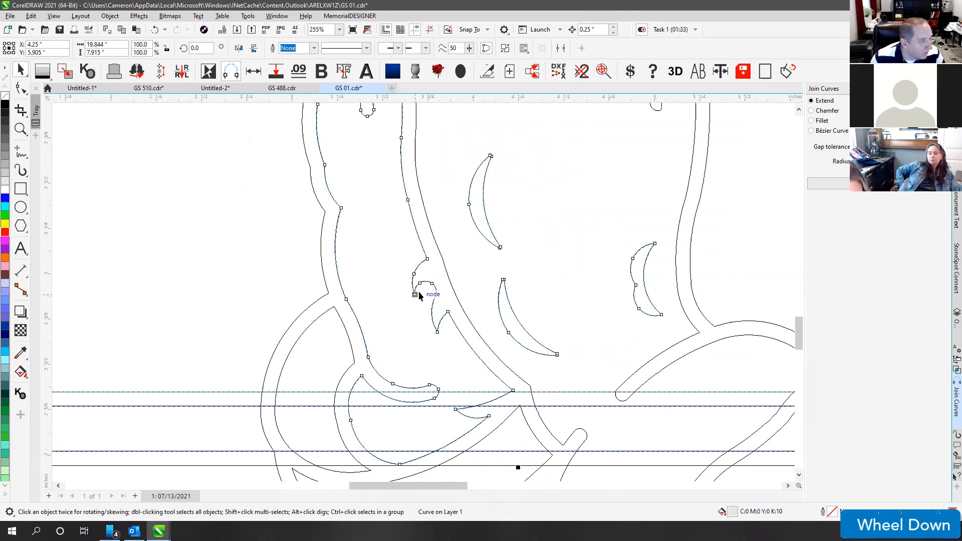
pyautogui.scroll(-2, 419, 295)
pyautogui.click(385, 206)
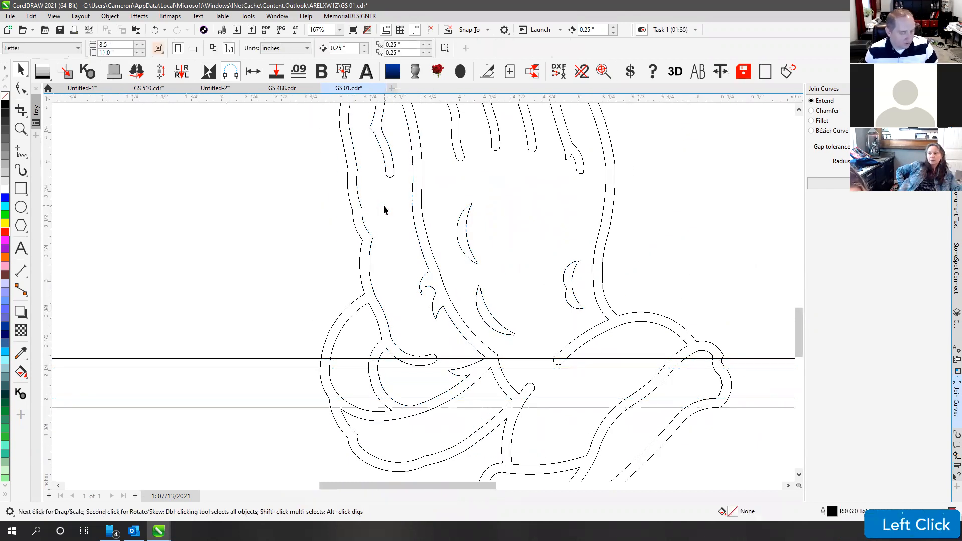
pyautogui.click(395, 175)
pyautogui.scroll(6, 419, 289)
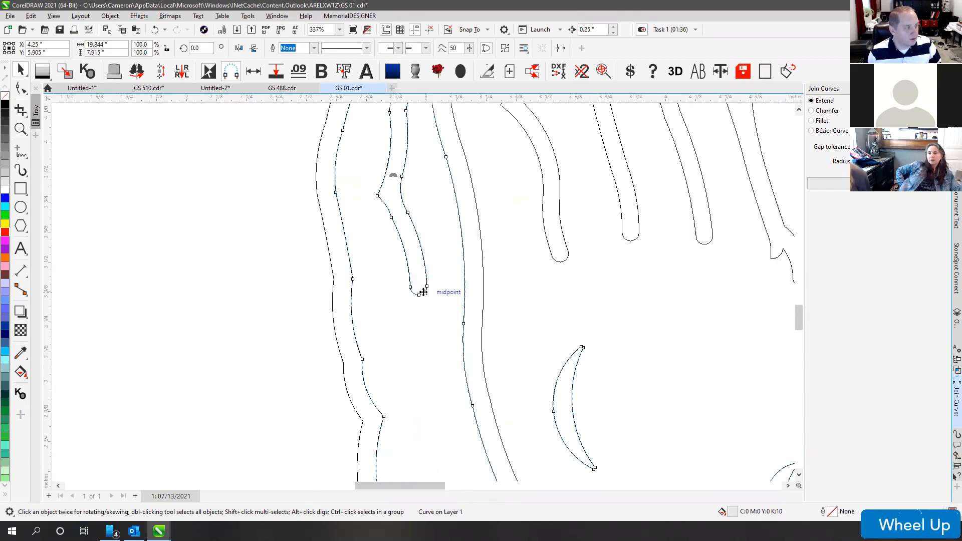
pyautogui.scroll(-6, 422, 291)
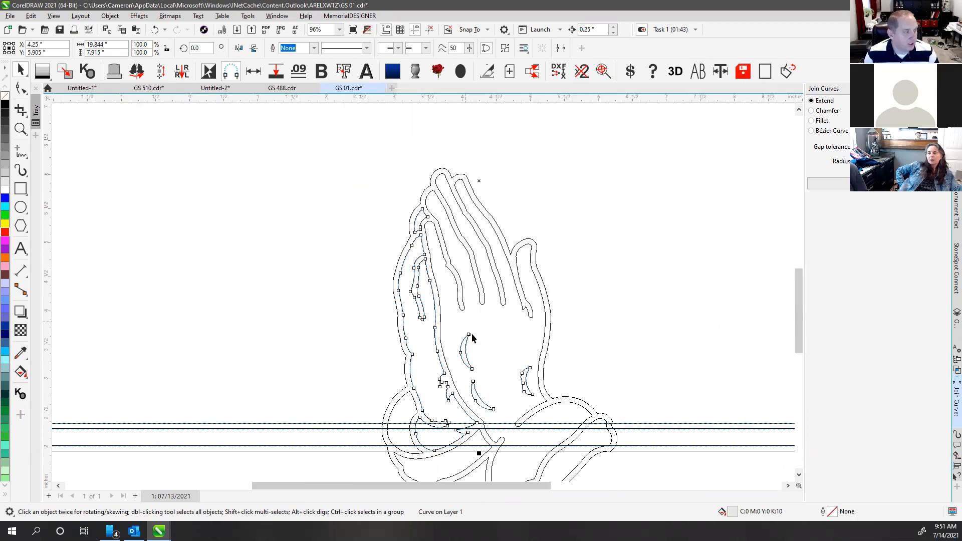
# Step: Compare the filled and wireframe displays of the selected detail curve around the left hand's shadow area
pyautogui.press('v')
pyautogui.press('v')
pyautogui.press('v')
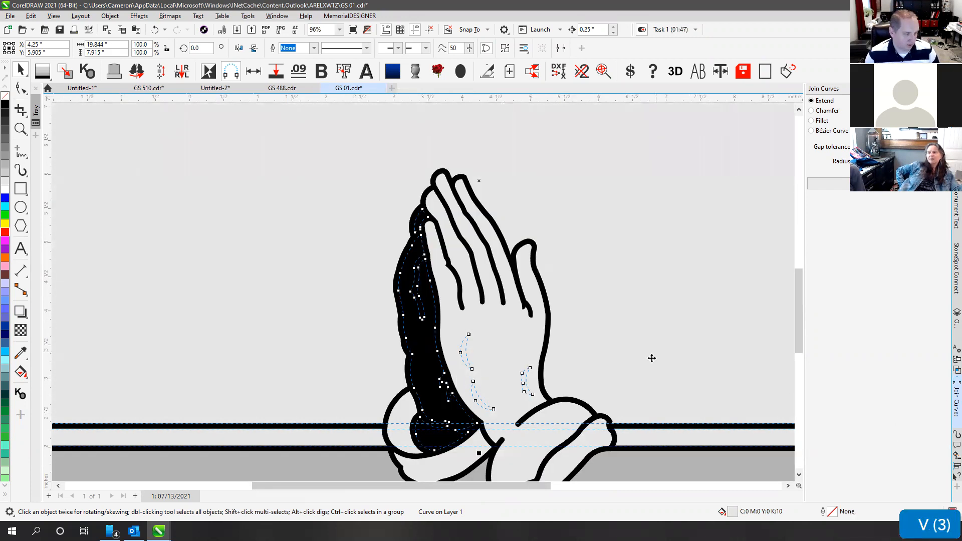
pyautogui.press('v')
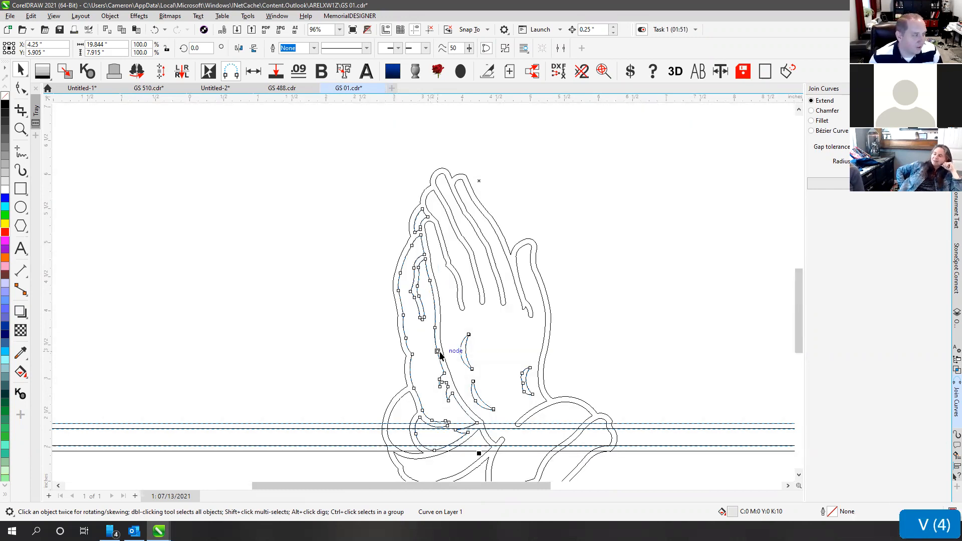
pyautogui.scroll(3, 423, 296)
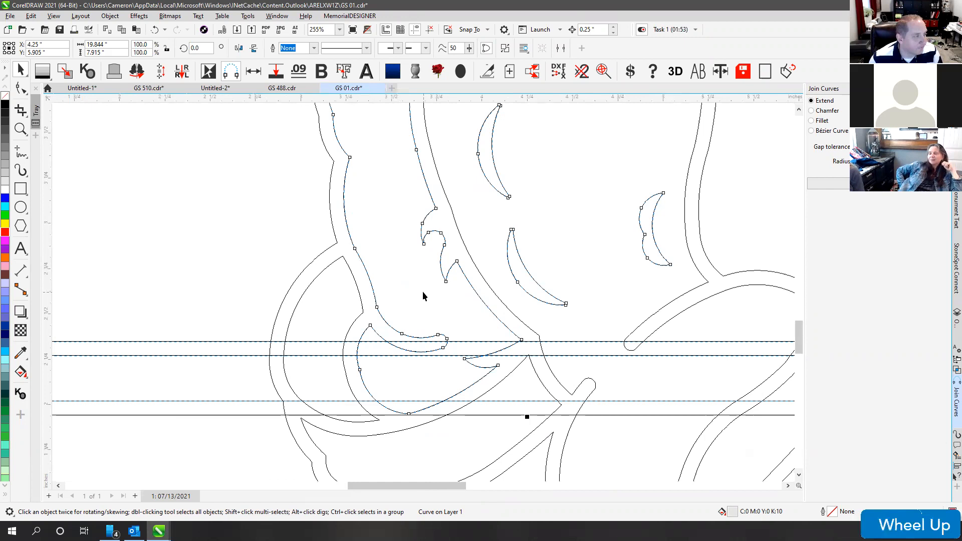
pyautogui.press('v')
pyautogui.press('v')
pyautogui.scroll(-2, 422, 296)
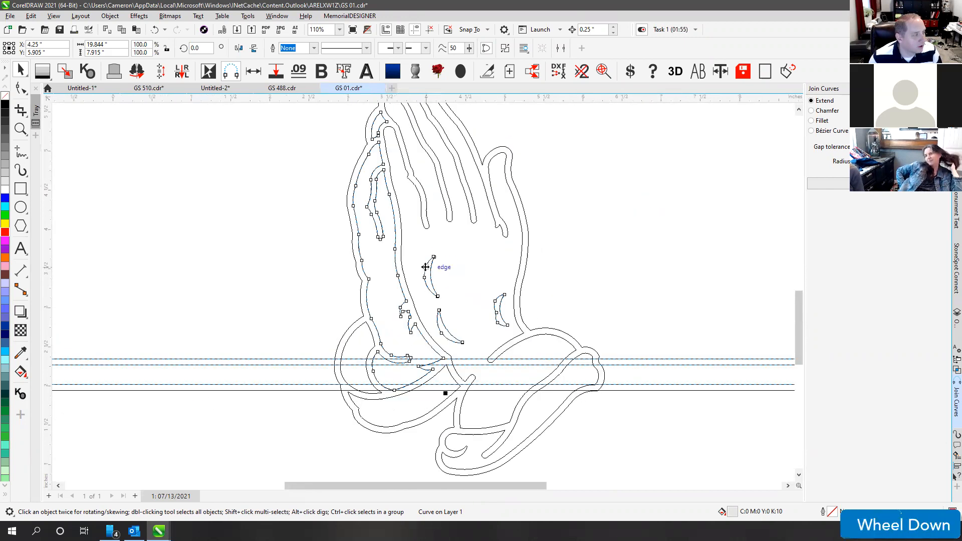
pyautogui.press('v')
pyautogui.press('v')
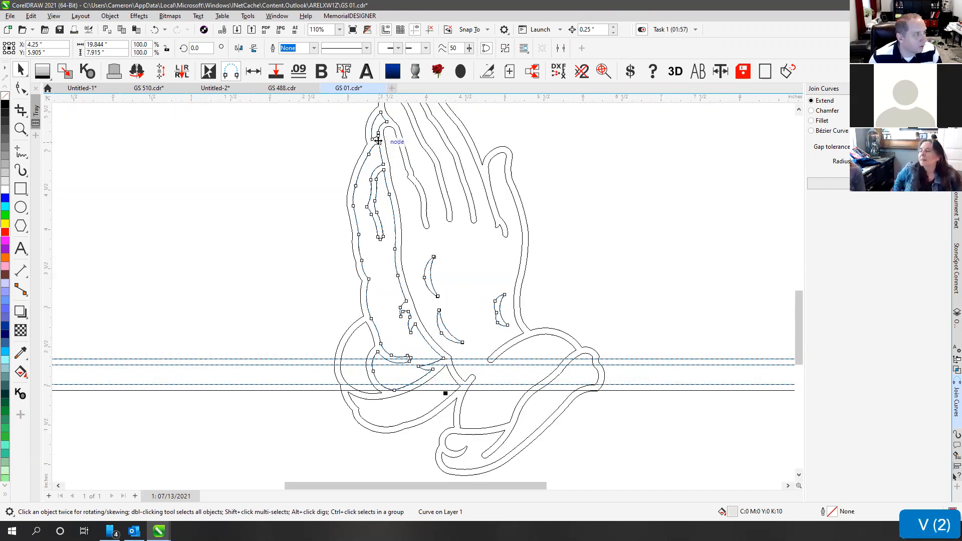
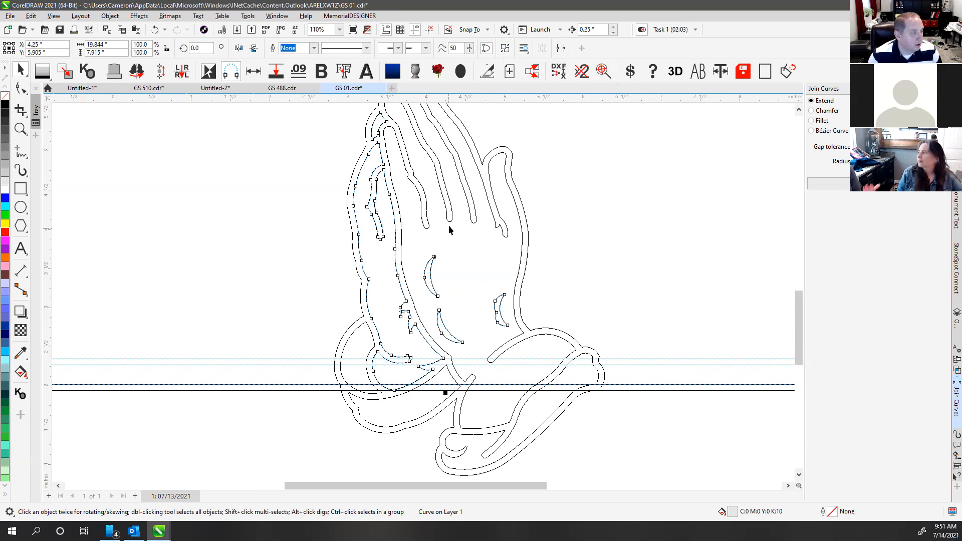
# Step: Break the selected inner detail curve apart and select the left hand's shadow outline
pyautogui.click(445, 393)
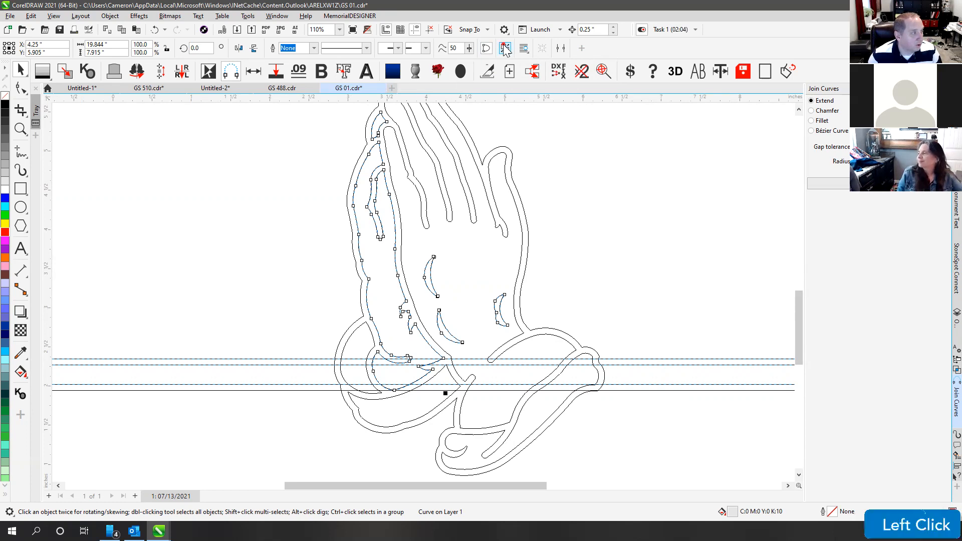
pyautogui.click(367, 161)
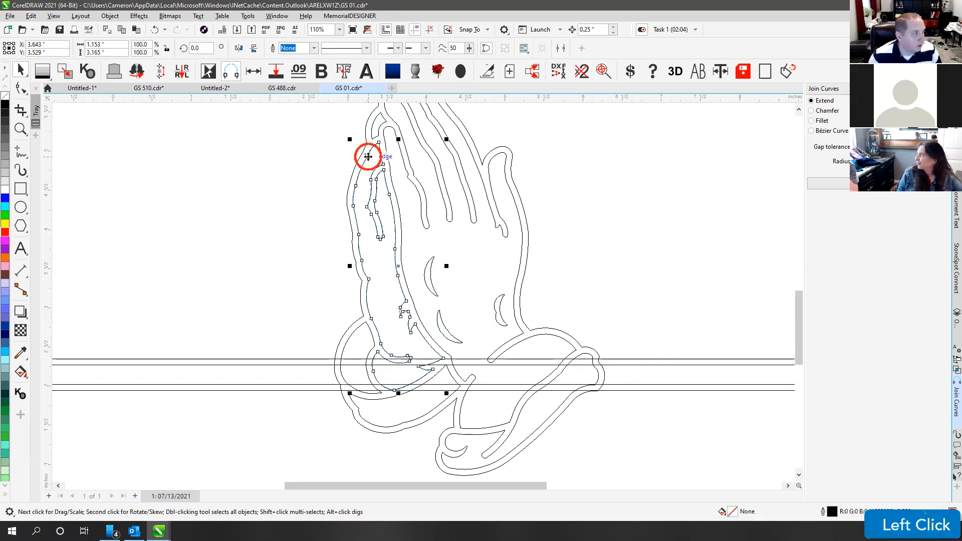
# Step: Switch to the filled display and reverse the curve direction of the left hand's shadow outline
pyautogui.keyDown('ctrl'); pyautogui.click(418, 193); pyautogui.keyUp('ctrl')
pyautogui.hotkey('ctrl', 'z')
pyautogui.press('v')
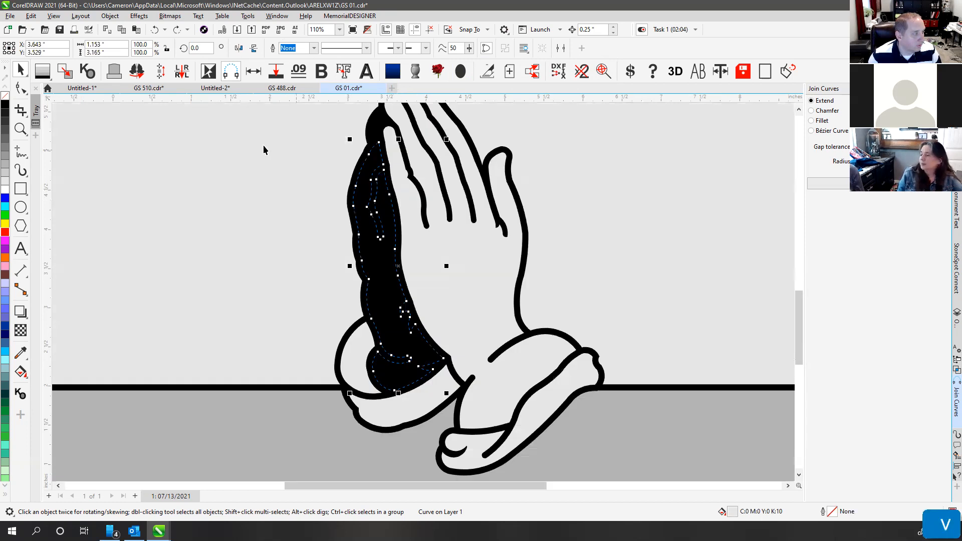
pyautogui.click(20, 89)
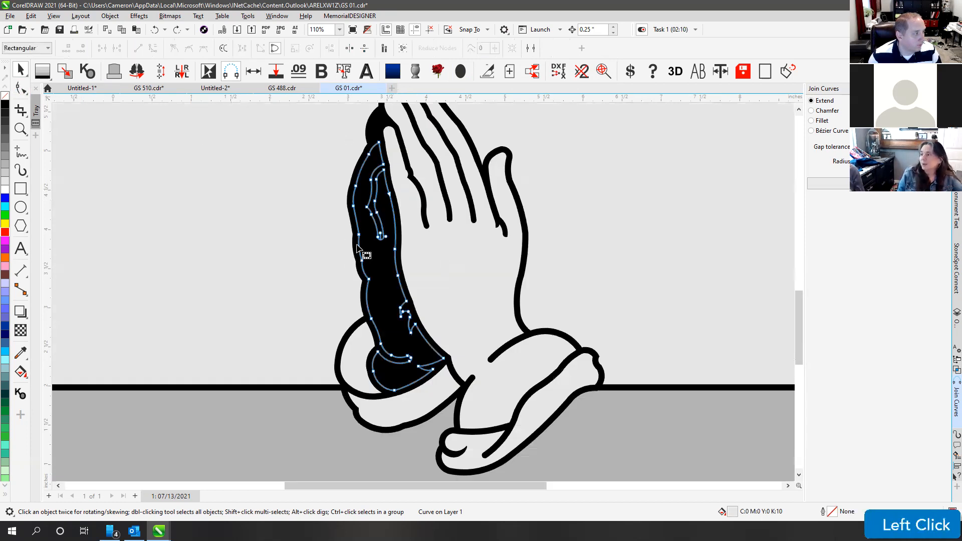
pyautogui.click(380, 145)
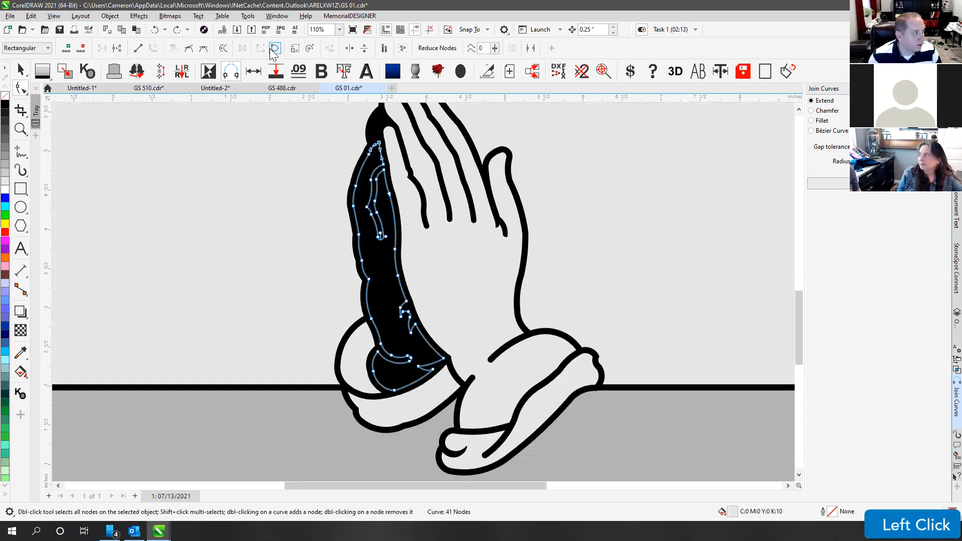
pyautogui.click(222, 48)
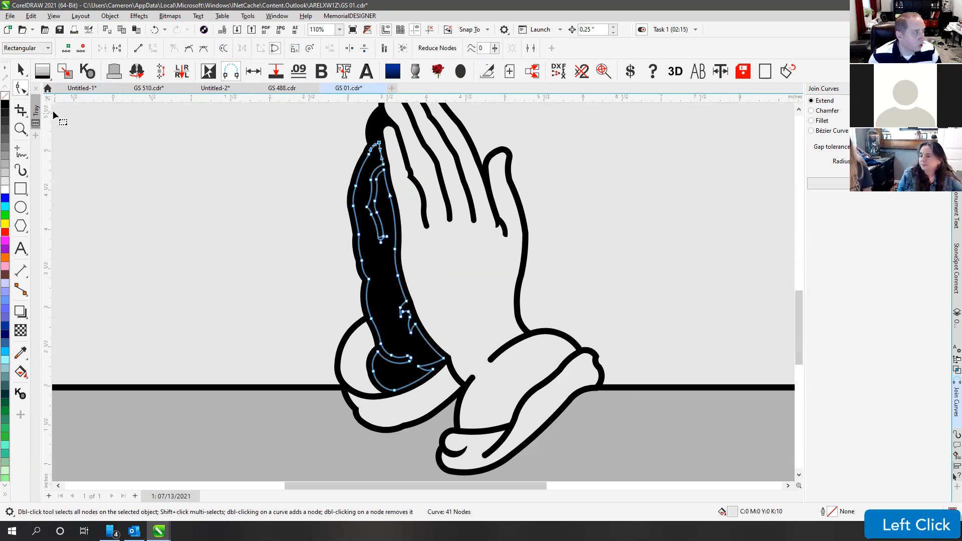
pyautogui.click(21, 70)
# Step: Restore the broken-apart inner pieces of the praying hands to one combined light grey detail curve
pyautogui.scroll(-5, 423, 290)
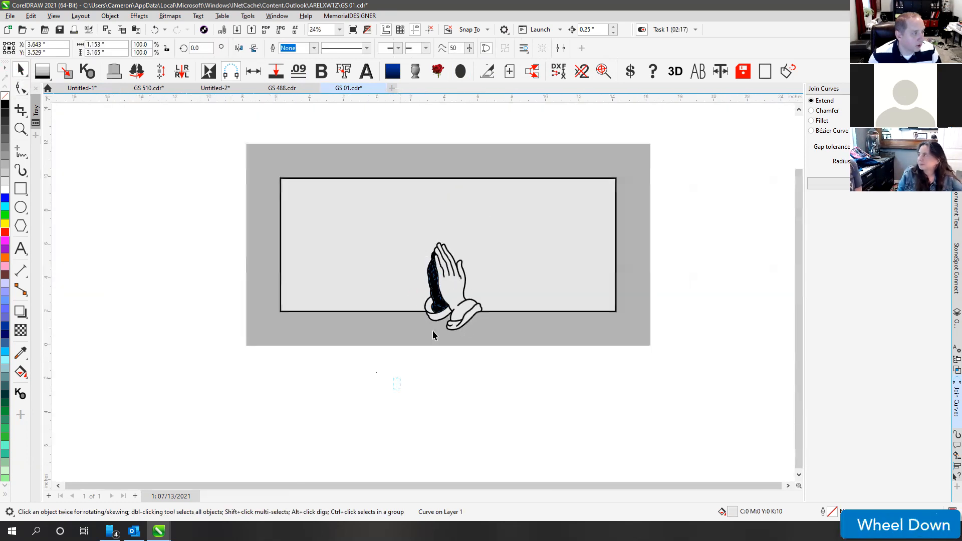
pyautogui.click(273, 49)
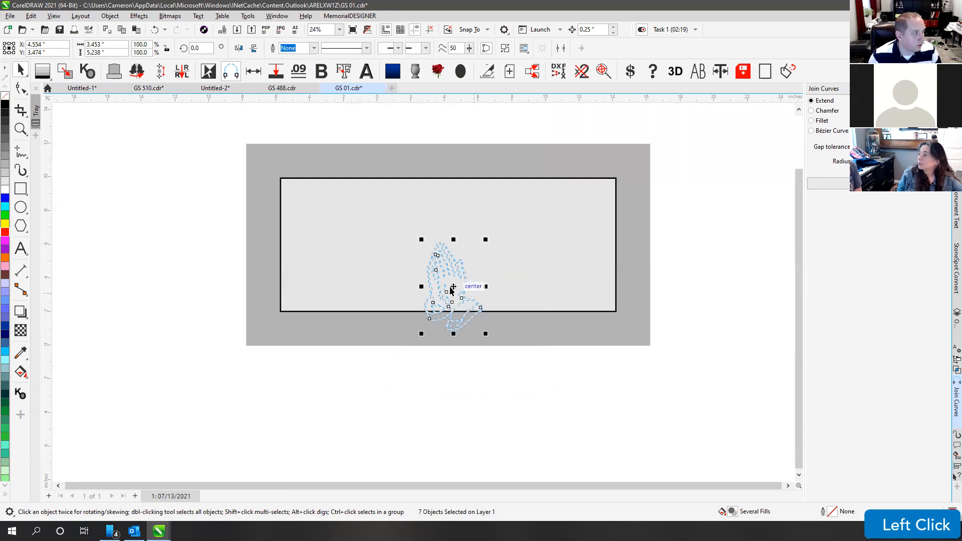
pyautogui.hotkey('shift', 'pageup')
pyautogui.press('v')
pyautogui.press('v')
pyautogui.press('f')
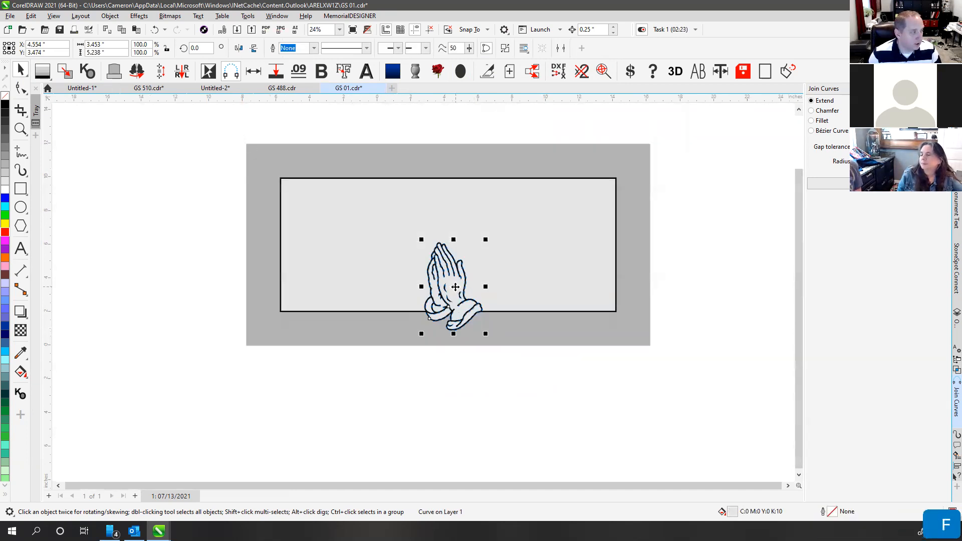
# Step: Select both praying-hands objects and inspect their detail up close and against the whole border
pyautogui.moveTo(399, 376); pyautogui.dragTo(491, 221)
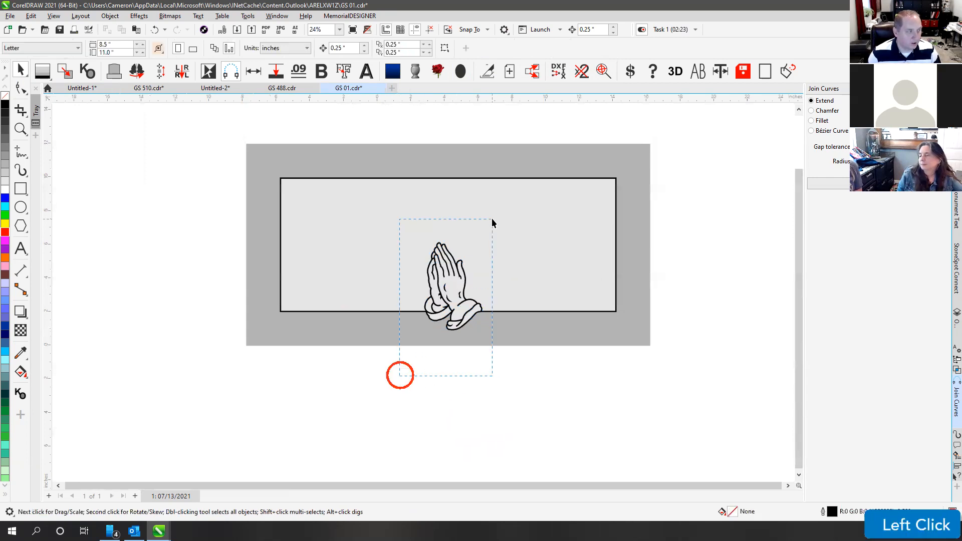
pyautogui.scroll(4, 422, 292)
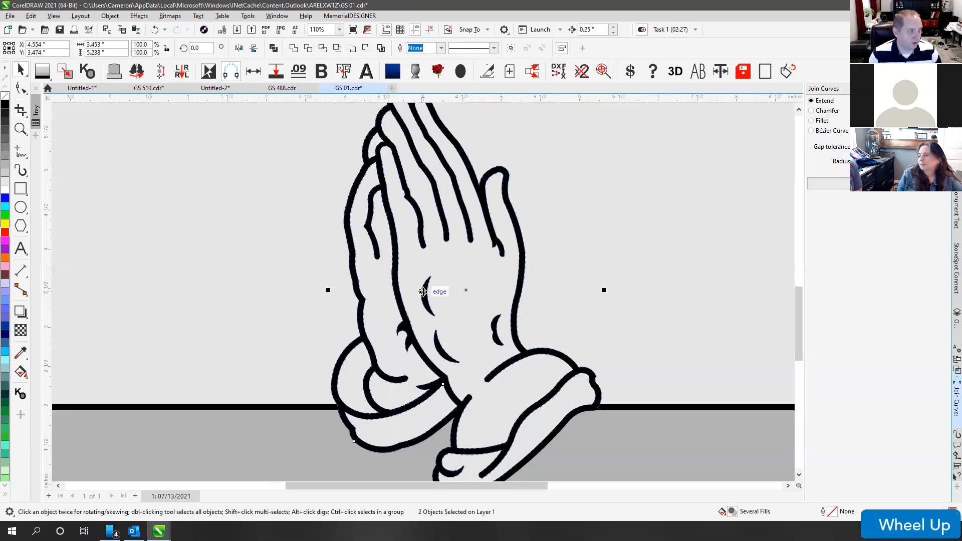
pyautogui.scroll(-4, 423, 292)
pyautogui.press('F4')
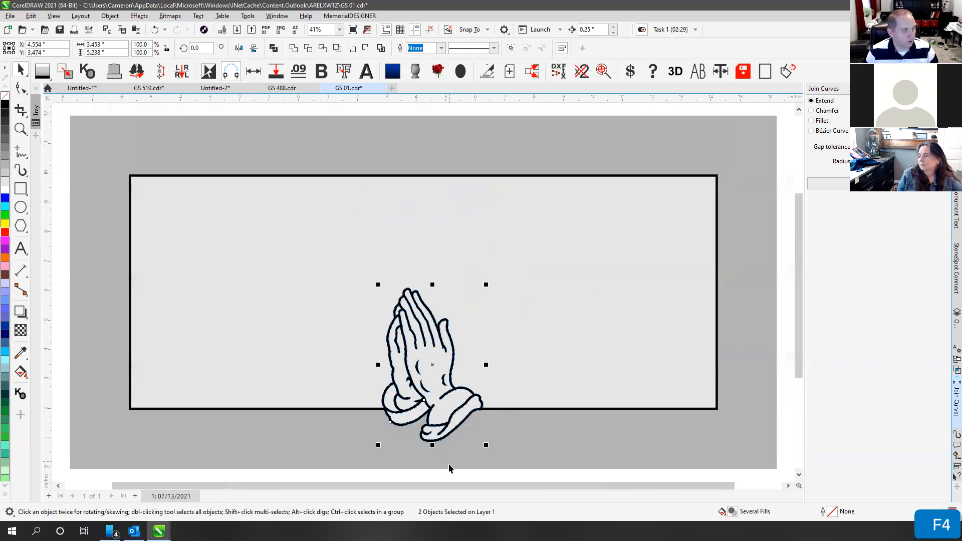
pyautogui.click(379, 113)
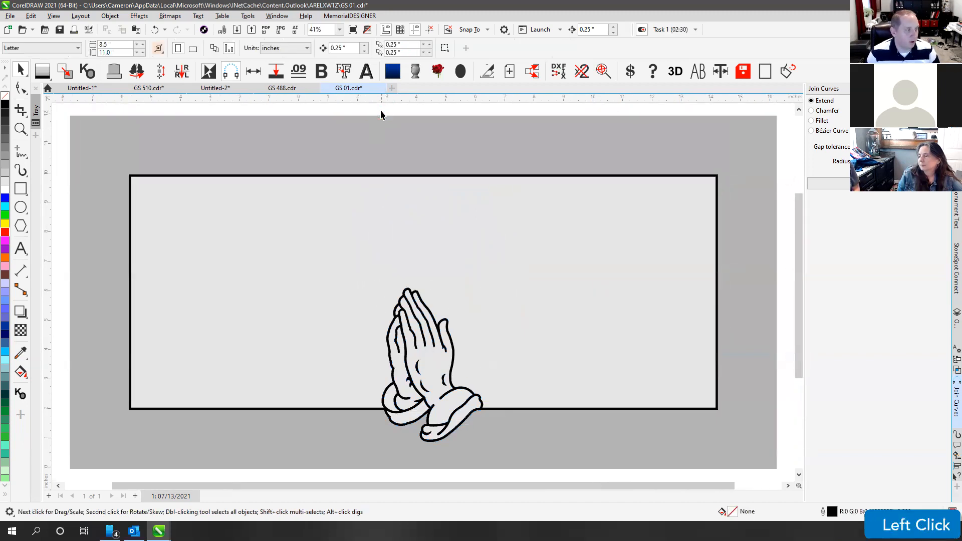
# Step: Try moving the praying hands up and to the right inside the border, and undo the move
pyautogui.click(322, 118)
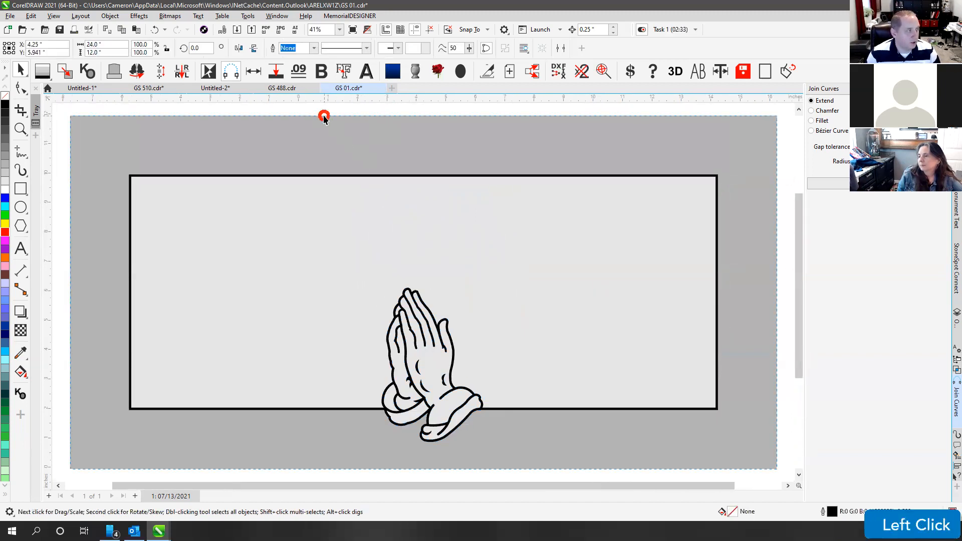
pyautogui.moveTo(315, 112); pyautogui.dragTo(518, 447)
pyautogui.moveTo(453, 362); pyautogui.dragTo(515, 307)
pyautogui.hotkey('ctrl', 'z')
pyautogui.click(399, 114)
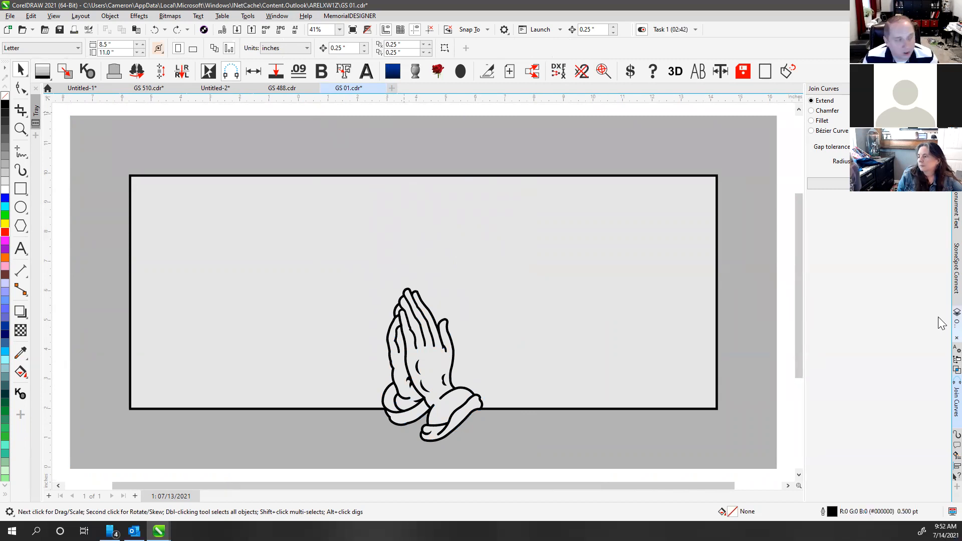
# Step: Open the object list and expand the drawing layer to review its curves
pyautogui.click(956, 319)
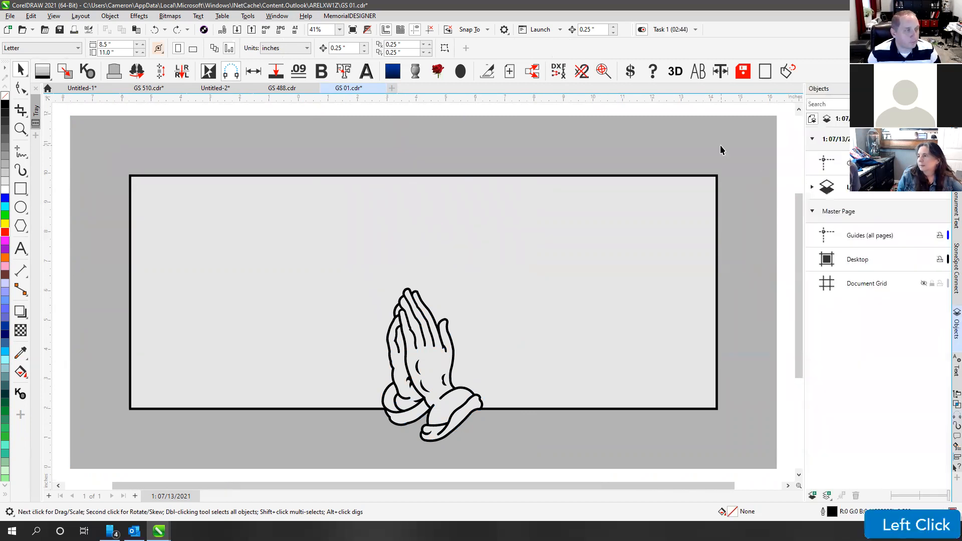
pyautogui.click(812, 187)
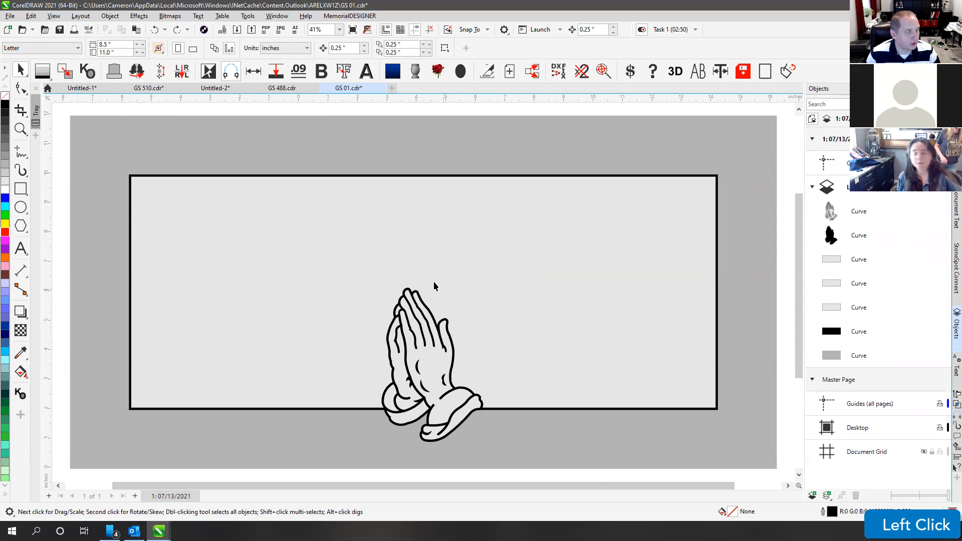
pyautogui.click(307, 110)
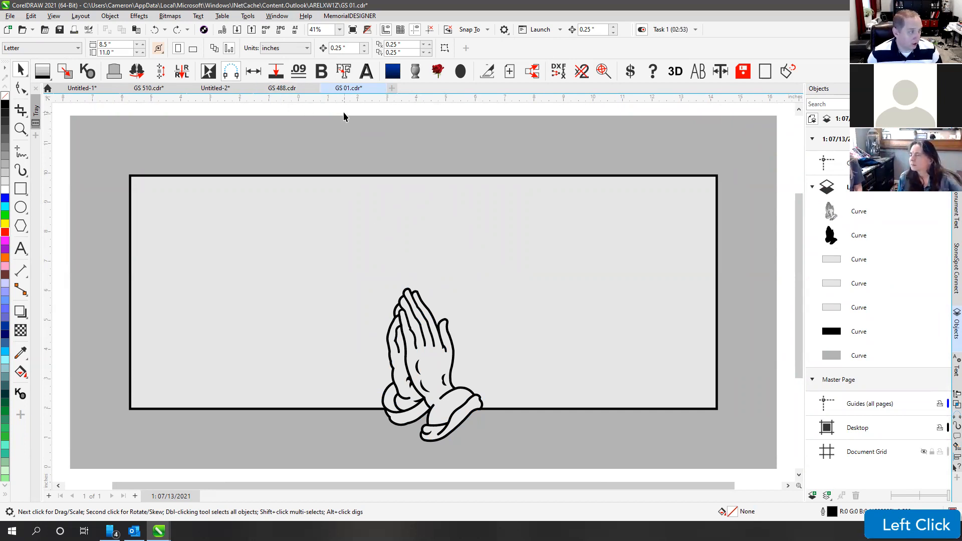
# Step: Try moving the praying hands down and to the left across the border's lower edge, and undo the move
pyautogui.scroll(-2, 423, 296)
pyautogui.moveTo(376, 161); pyautogui.dragTo(521, 429)
pyautogui.moveTo(451, 322); pyautogui.dragTo(379, 387)
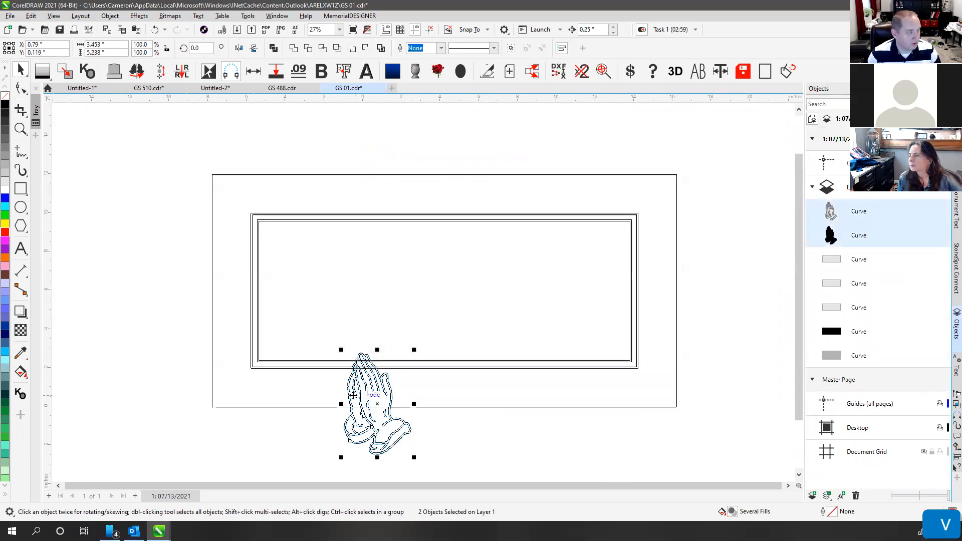
pyautogui.hotkey('ctrl', 'z')
# Step: Combine the four border rectangles by fill into one light grey curve and one black curve
pyautogui.click(239, 148)
pyautogui.moveTo(240, 157); pyautogui.dragTo(654, 373)
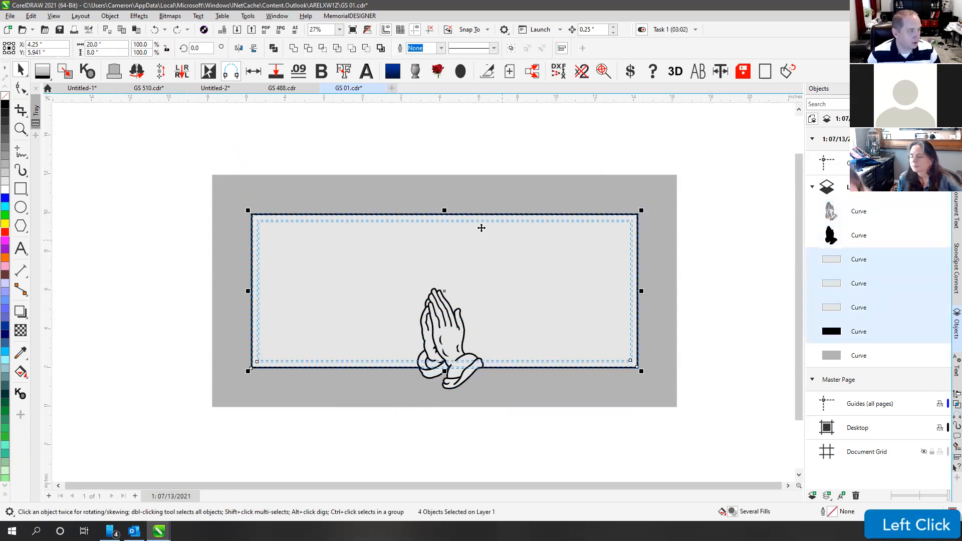
pyautogui.click(62, 69)
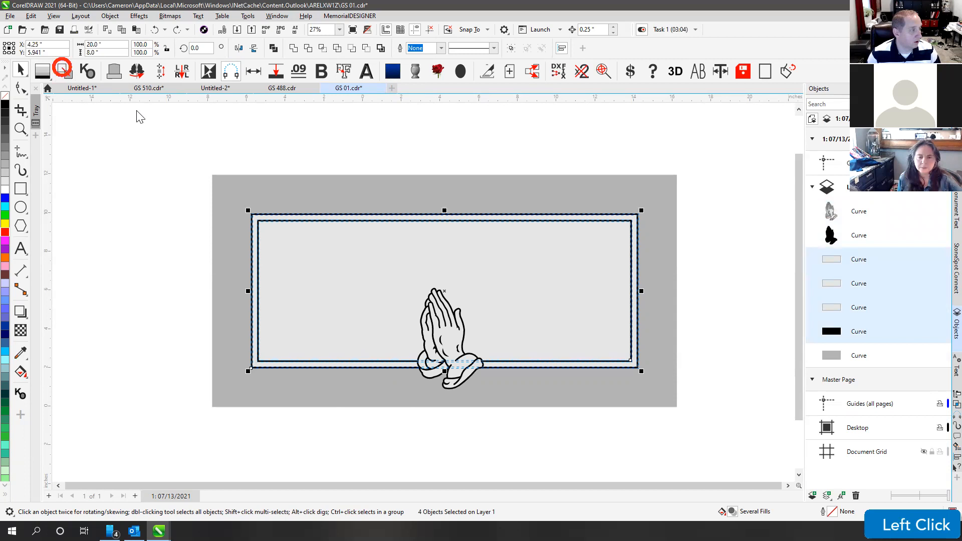
pyautogui.click(328, 147)
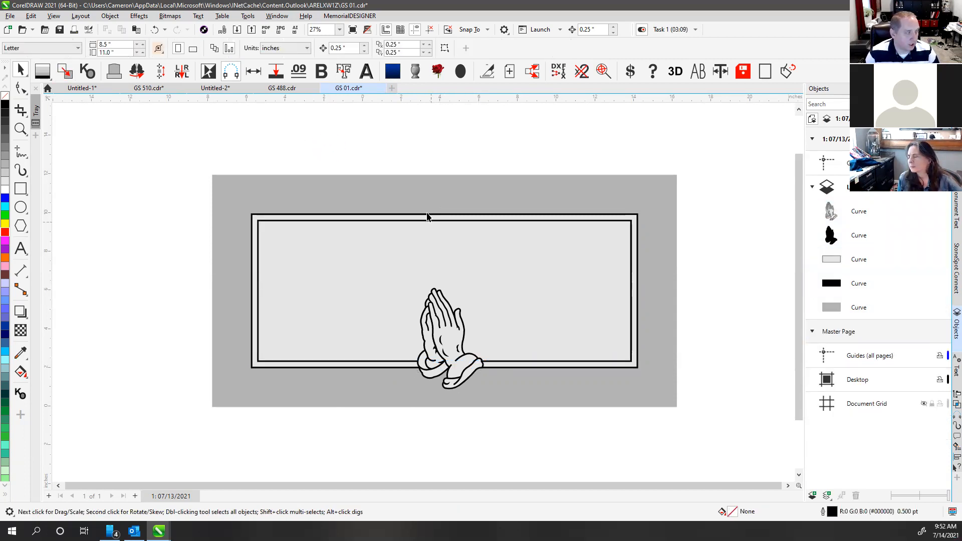
pyautogui.press('F4')
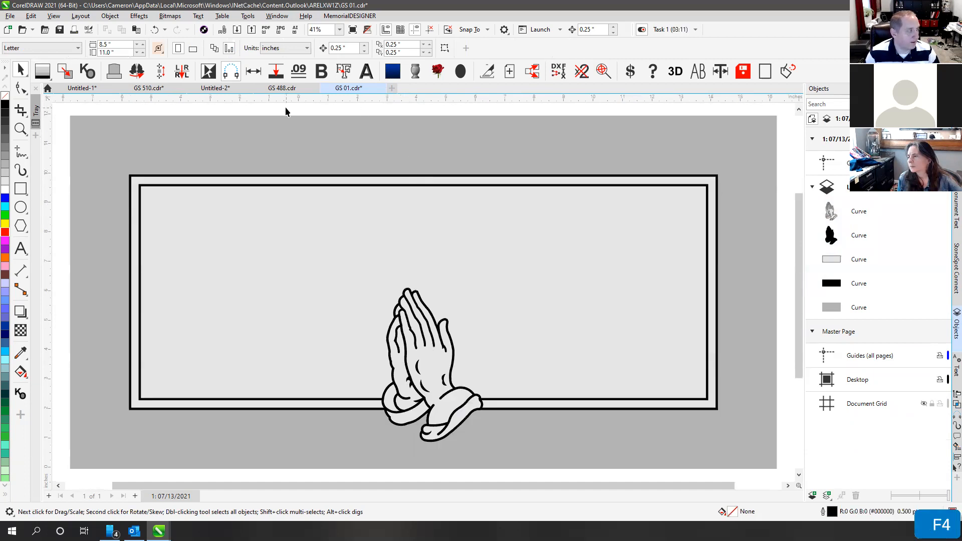
# Step: Compare the border artwork and object structure in GS 510.cdr and GS 488.cdr
pyautogui.click(281, 88)
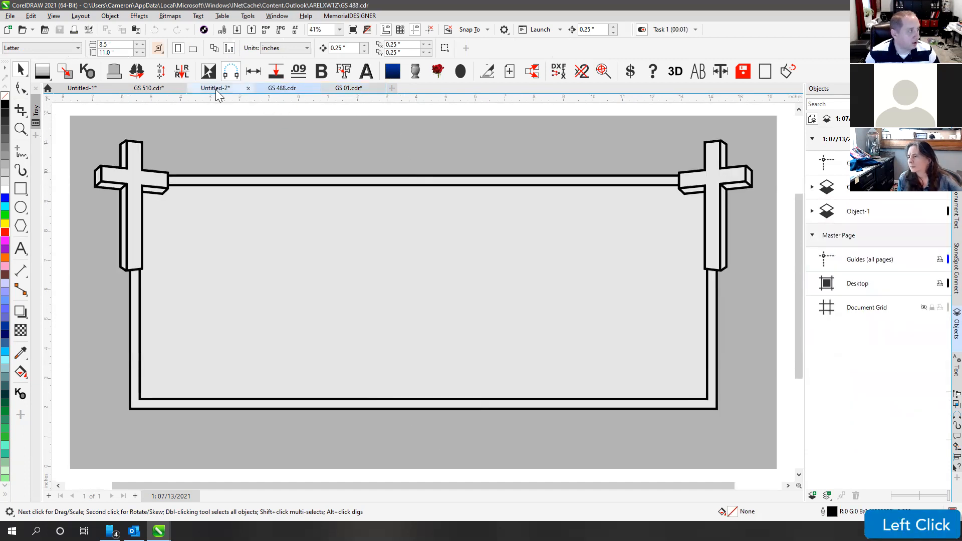
pyautogui.click(216, 89)
pyautogui.click(149, 89)
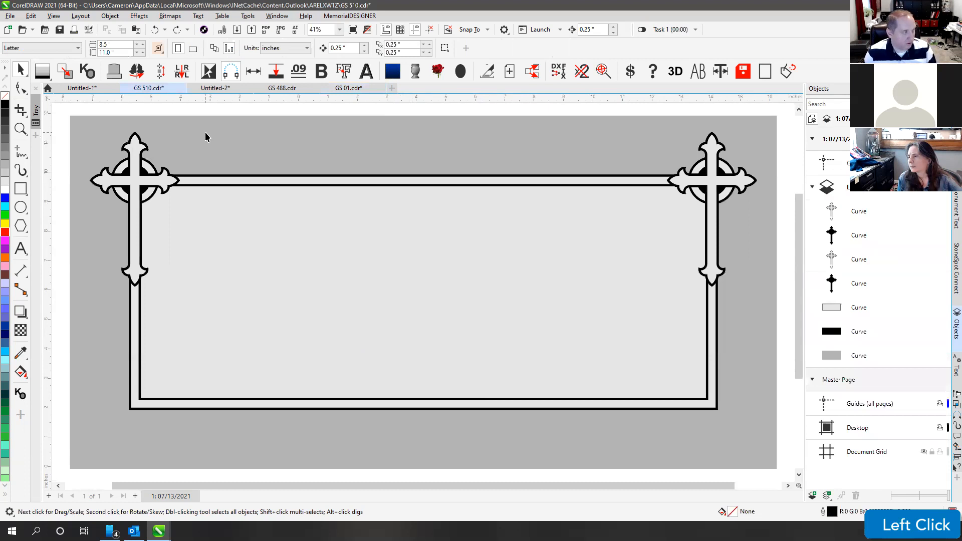
pyautogui.press('F4')
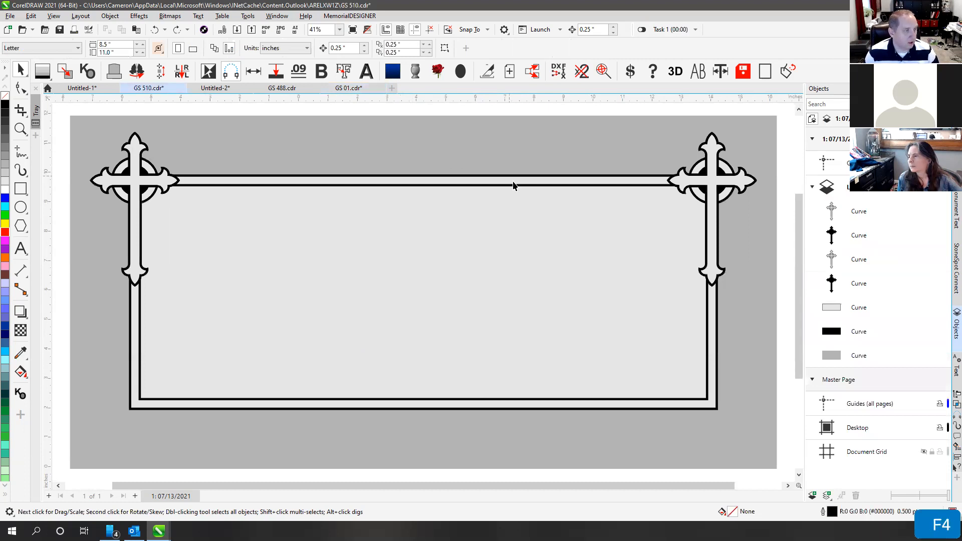
pyautogui.click(216, 88)
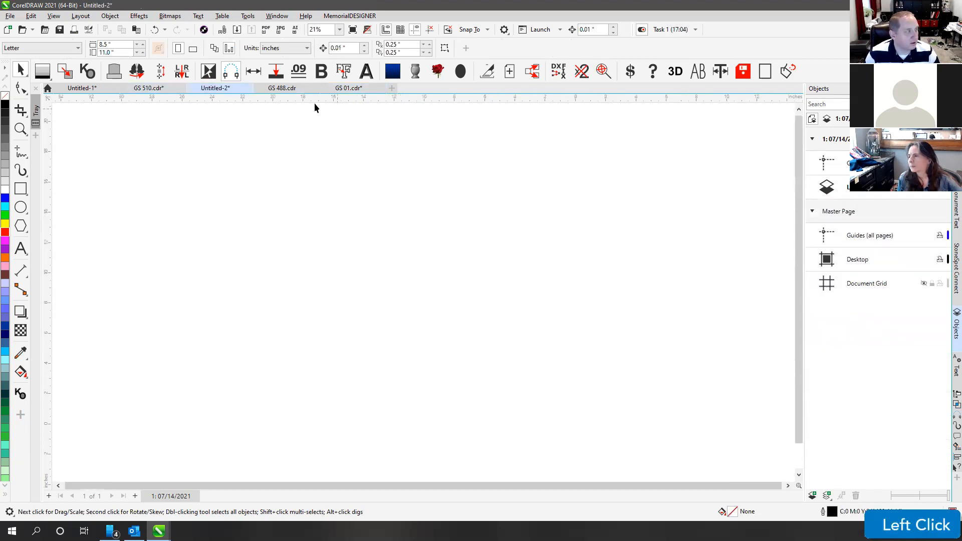
pyautogui.click(282, 89)
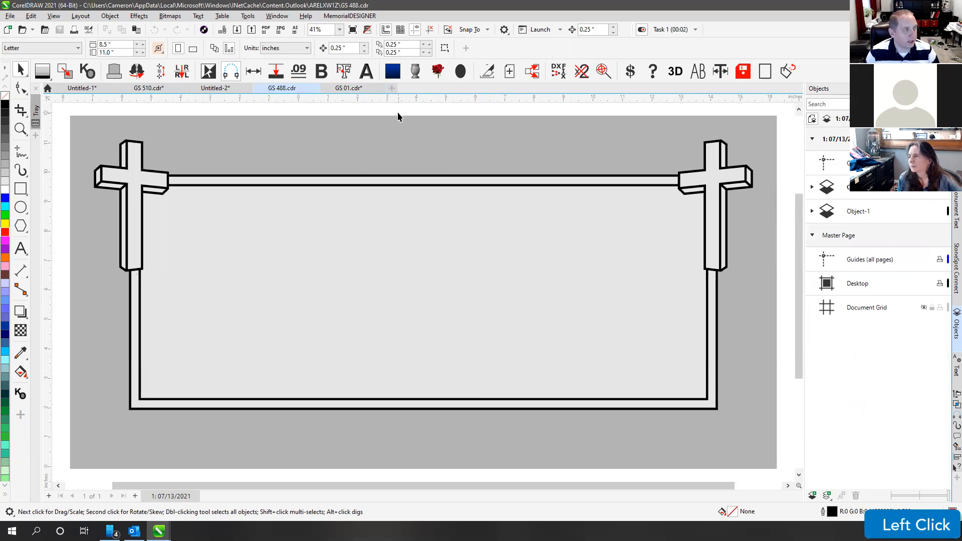
# Step: Expand both object layers in GS 488.cdr and examine which curves each one contains
pyautogui.click(863, 212)
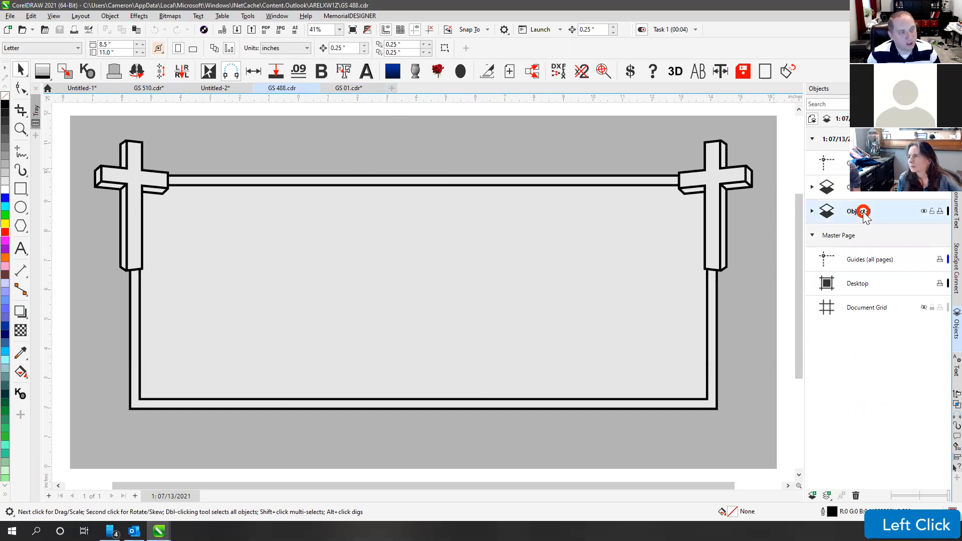
pyautogui.click(863, 189)
pyautogui.click(862, 215)
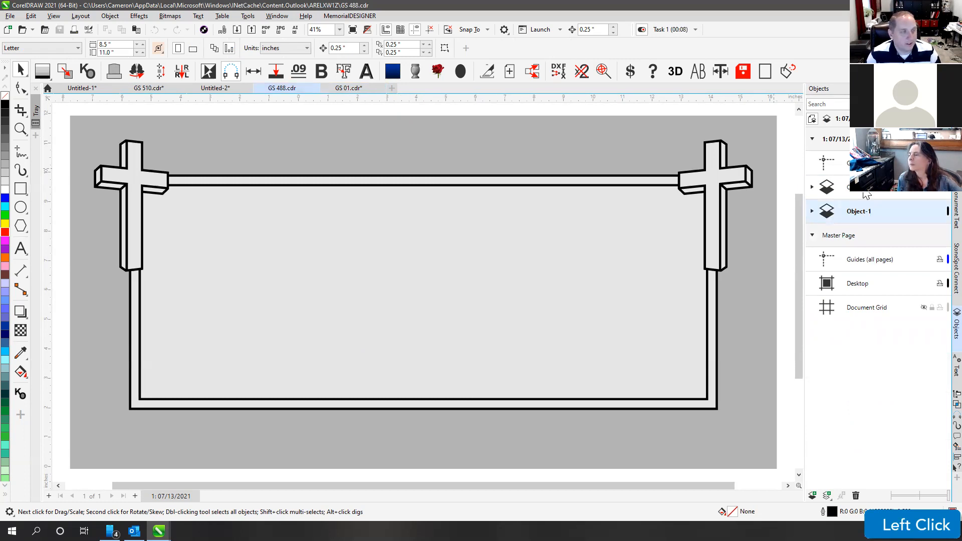
pyautogui.click(866, 194)
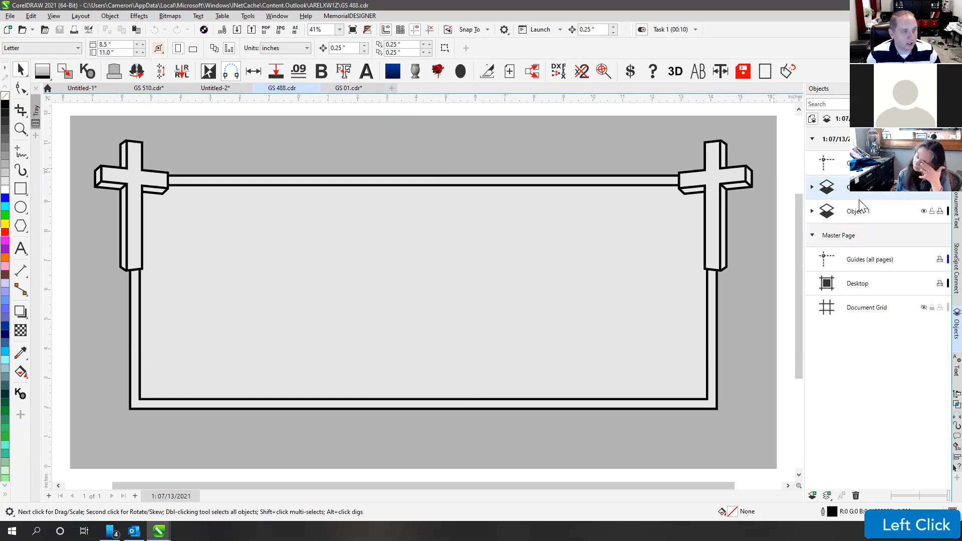
pyautogui.click(812, 211)
pyautogui.click(812, 187)
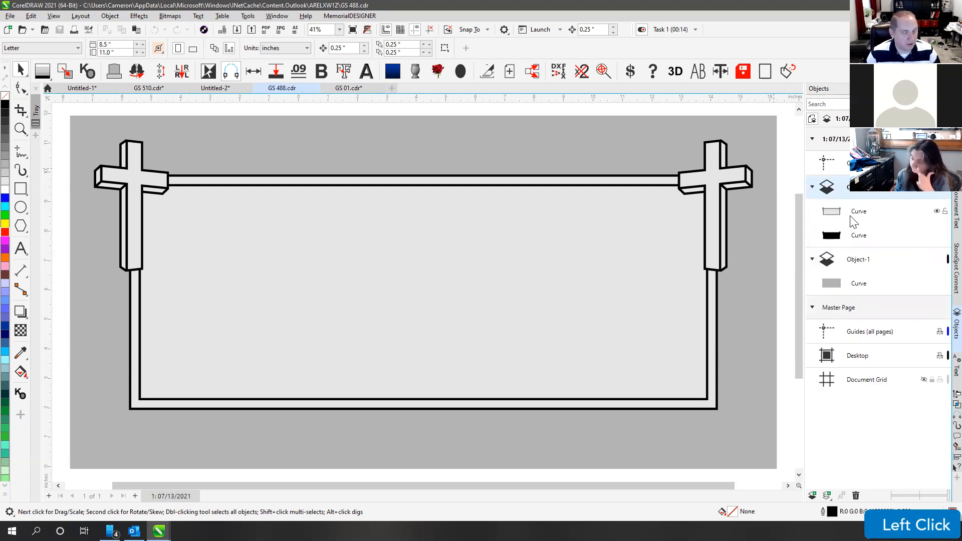
# Step: Merge the two object layers of GS 488.cdr into a single layer and expand it to list its curves
pyautogui.click(613, 115)
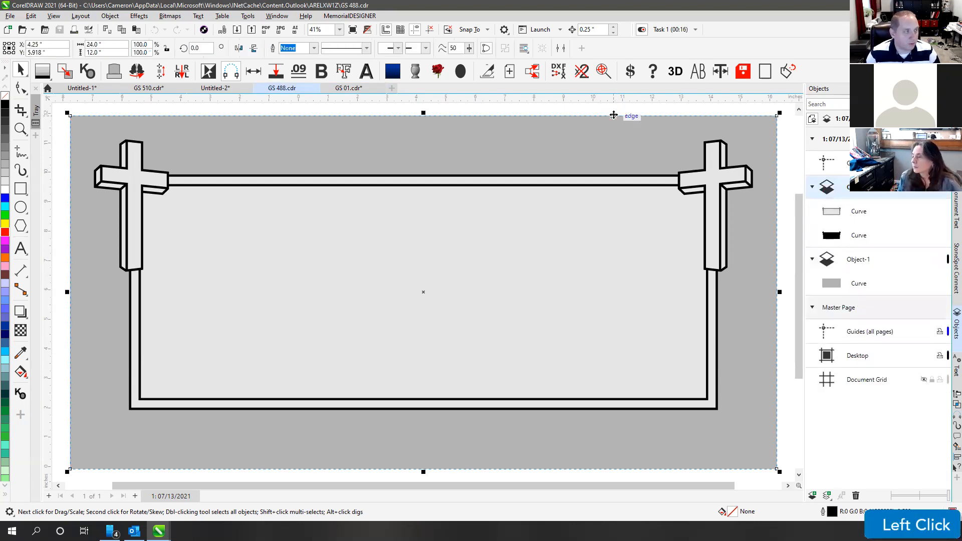
pyautogui.click(612, 107)
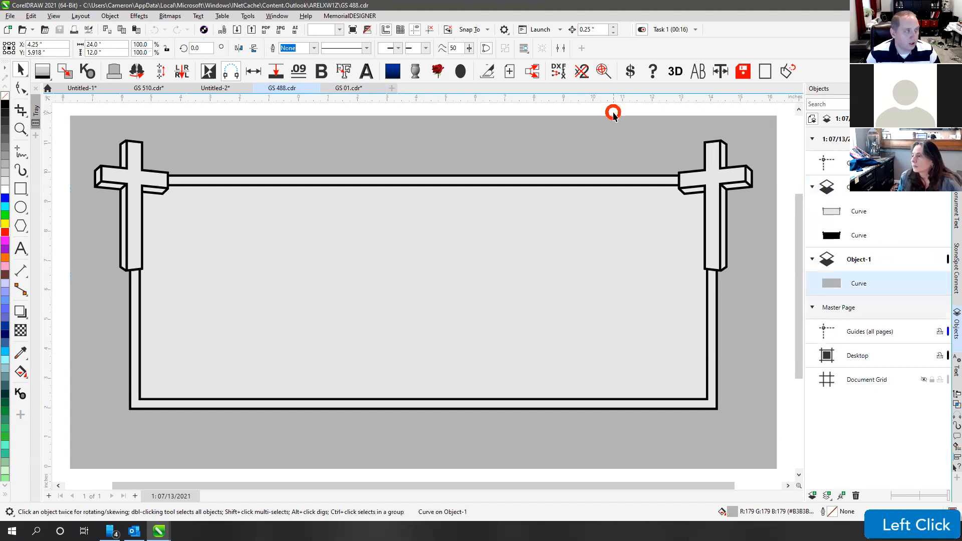
pyautogui.keyDown('ctrl'); pyautogui.click(532, 71); pyautogui.keyUp('ctrl')
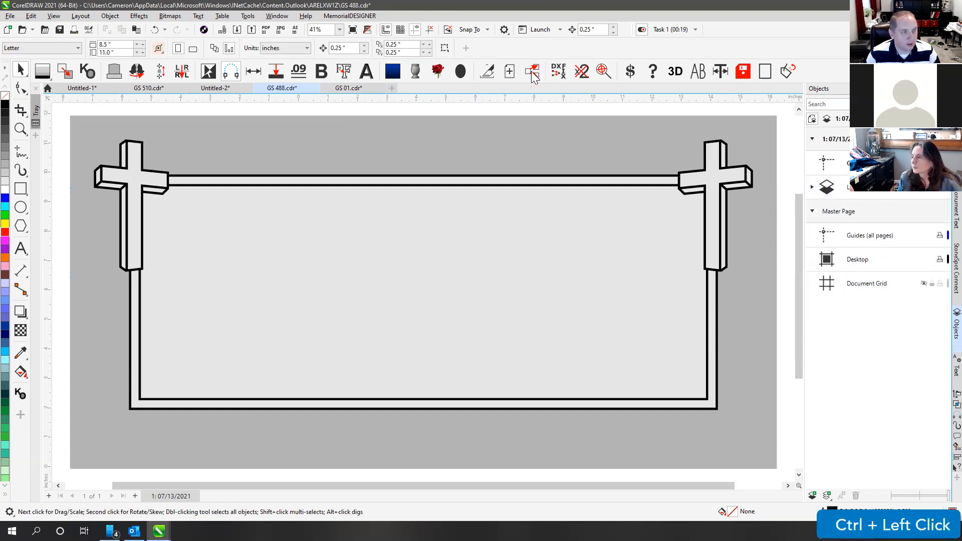
pyautogui.click(812, 188)
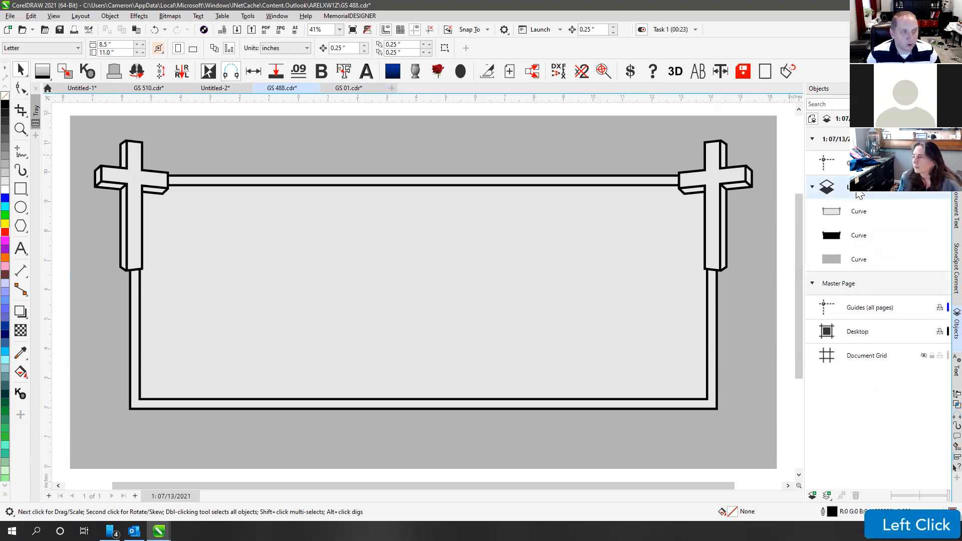
pyautogui.click(635, 109)
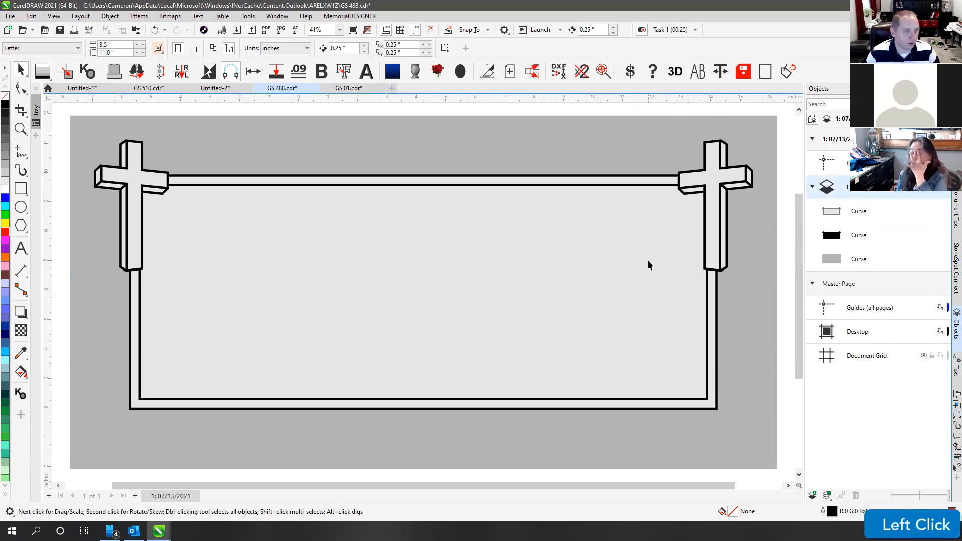
pyautogui.press('F4')
pyautogui.click(520, 112)
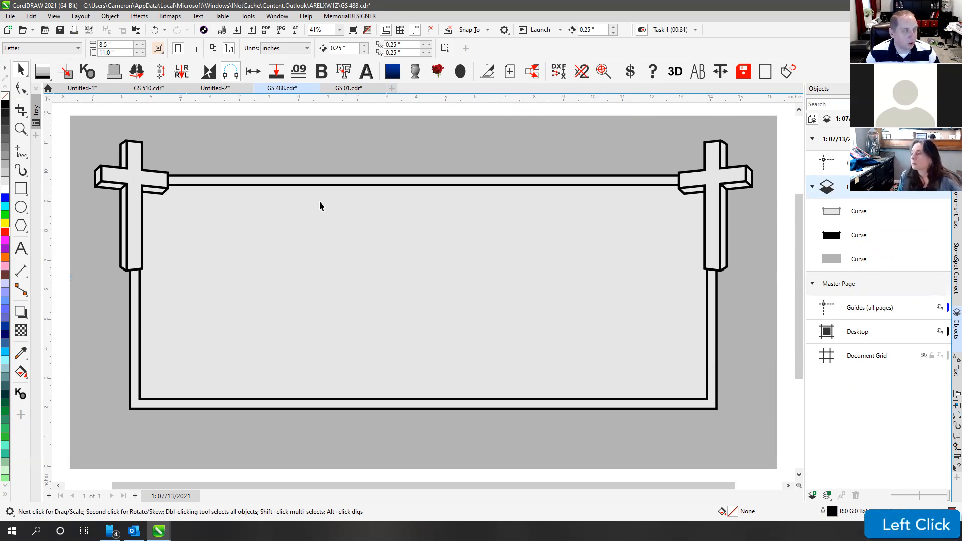
pyautogui.click(323, 115)
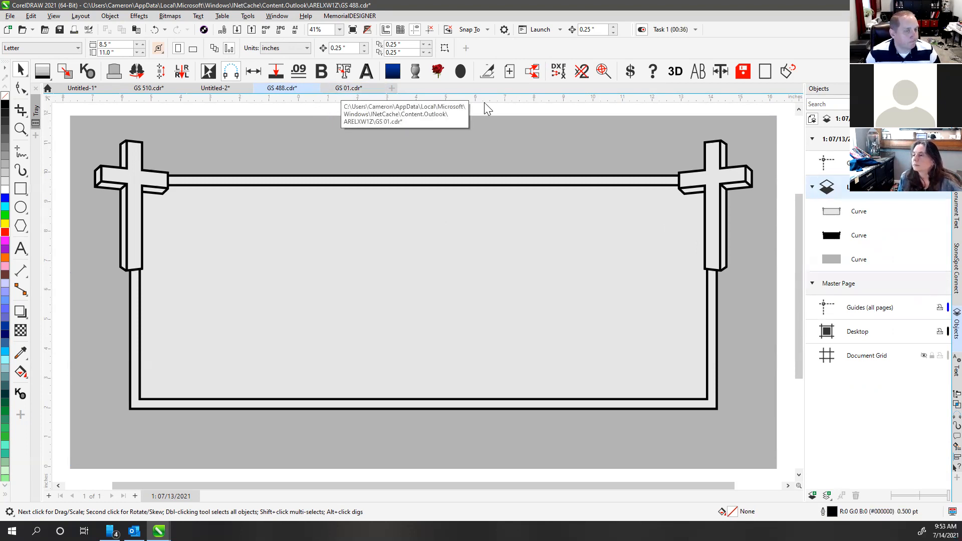
pyautogui.click(783, 169)
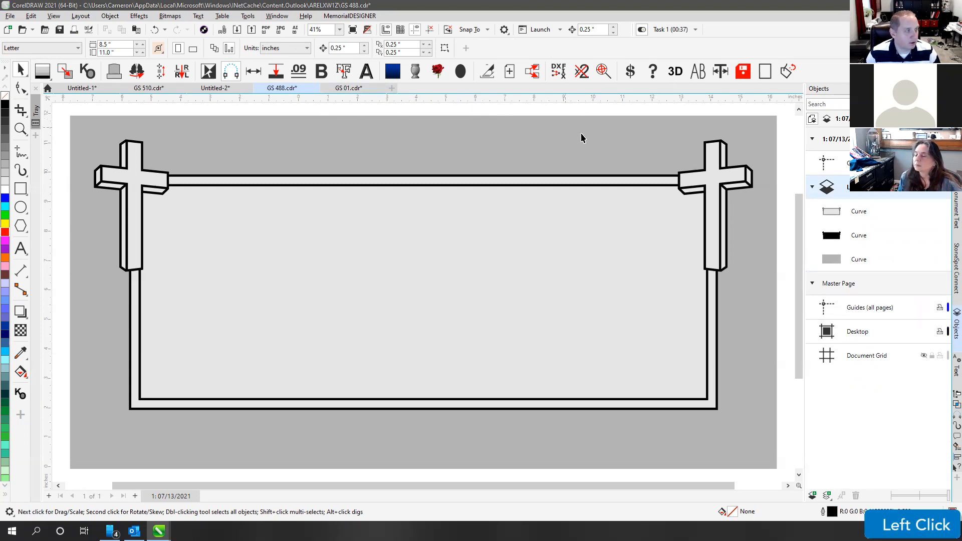
pyautogui.click(566, 113)
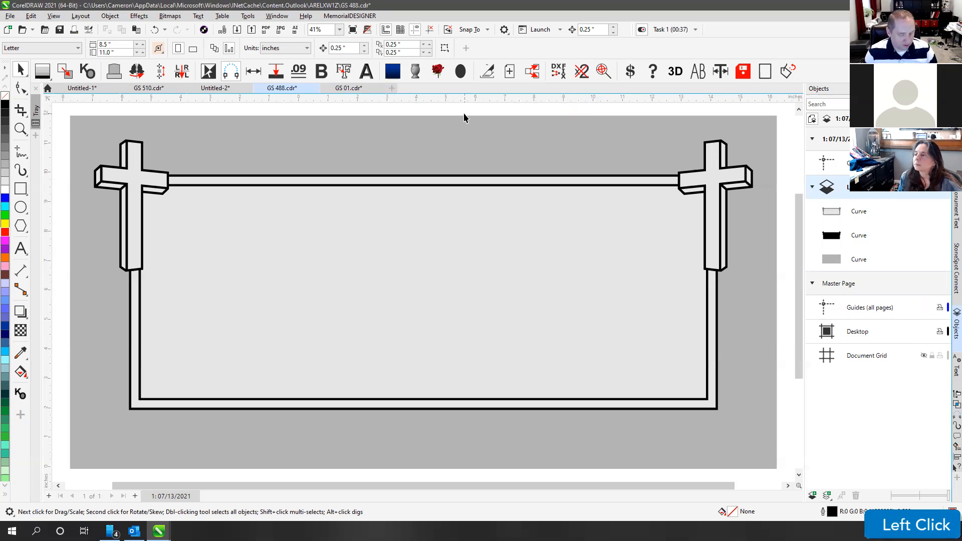
pyautogui.press('F4')
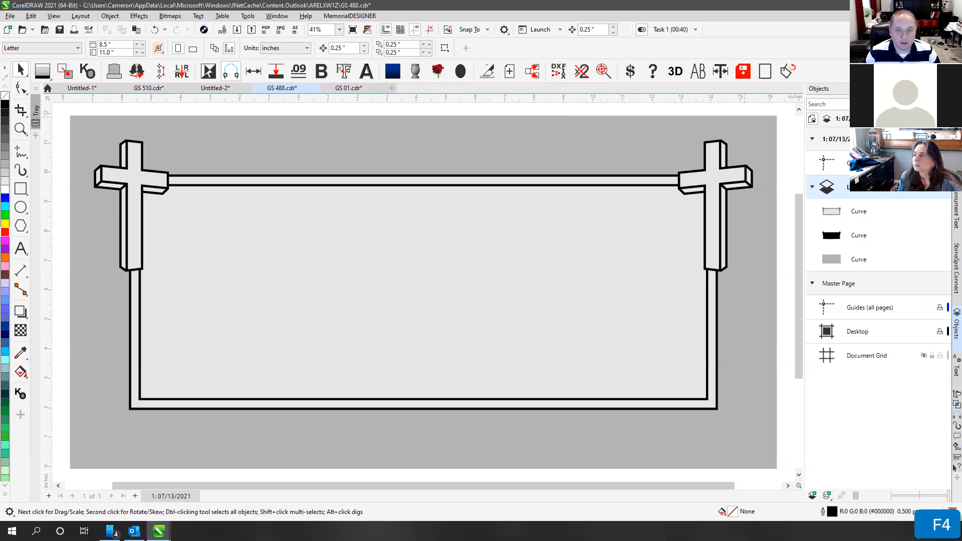
# Step: Open GS 40 correct greyscale.cdr, GS 43 correct greyscale.cdr and GS 45.cdr
pyautogui.click(745, 115)
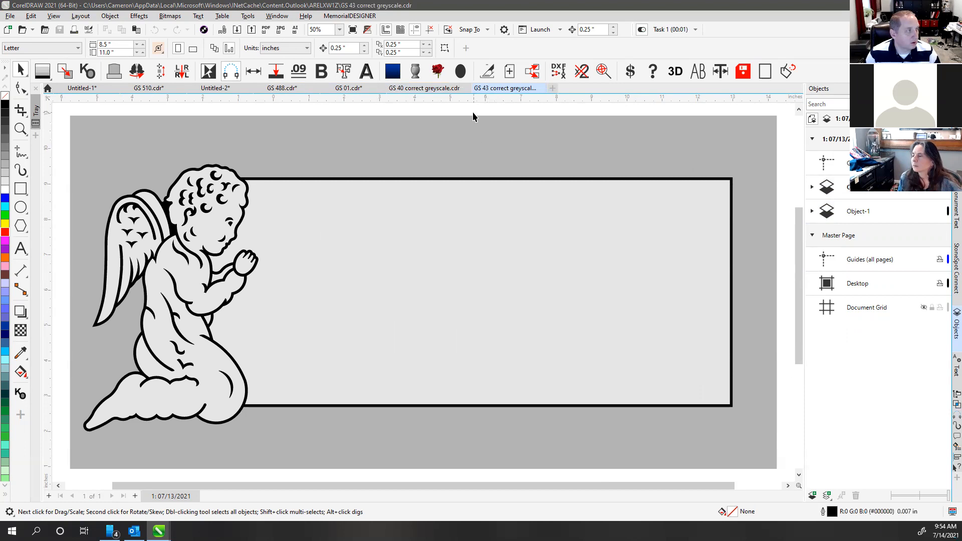
pyautogui.click(210, 223)
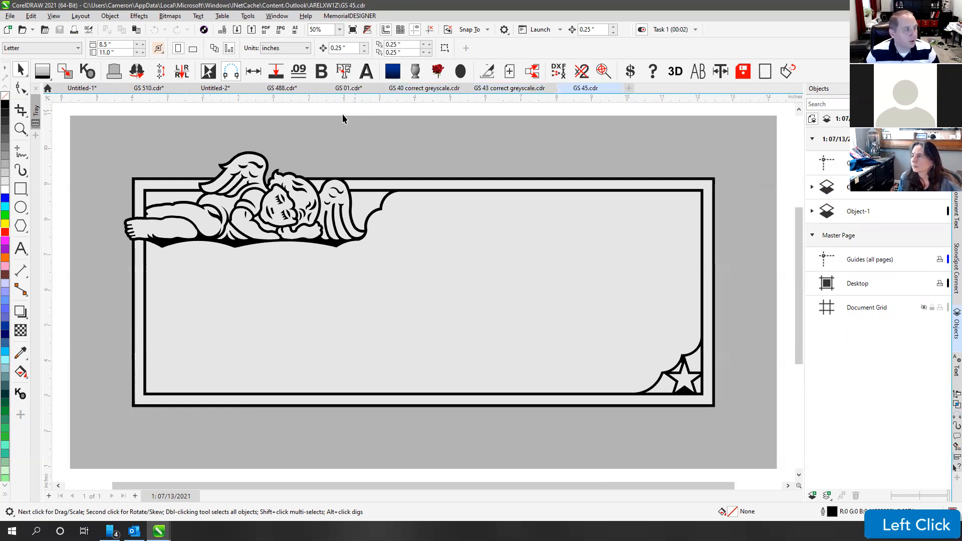
pyautogui.click(182, 107)
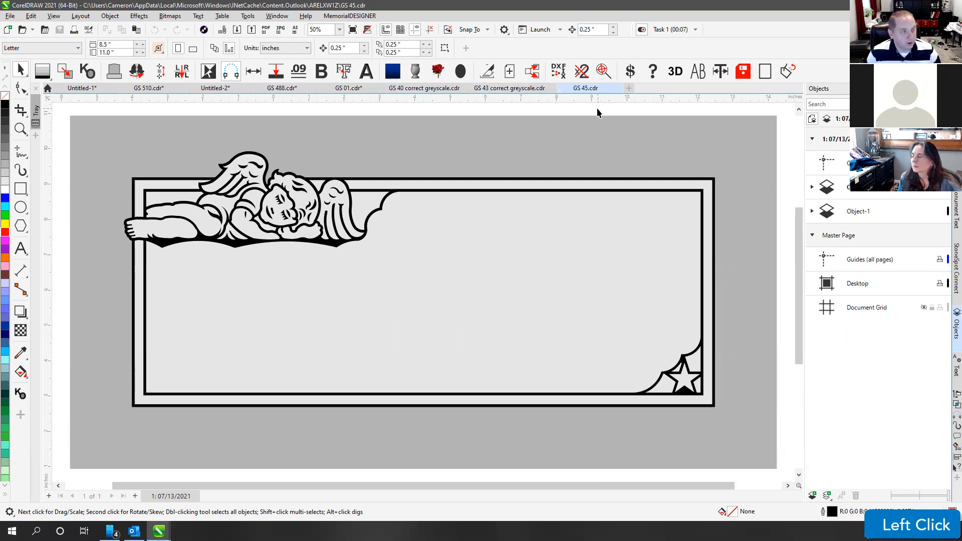
# Step: Merge the two object layers of GS 45.cdr into a single layer and select its light grey curve
pyautogui.press('ctrl')
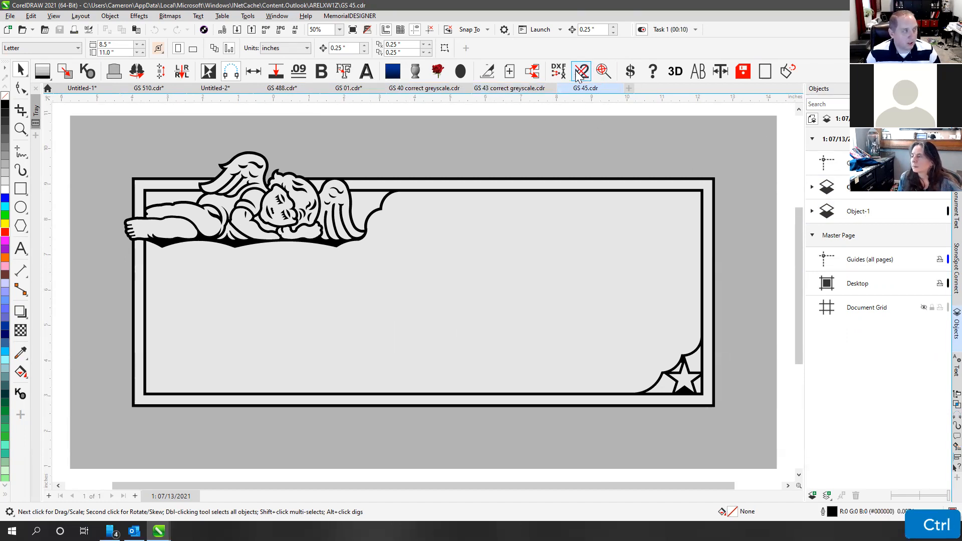
pyautogui.keyDown('ctrl'); pyautogui.click(531, 74); pyautogui.keyUp('ctrl')
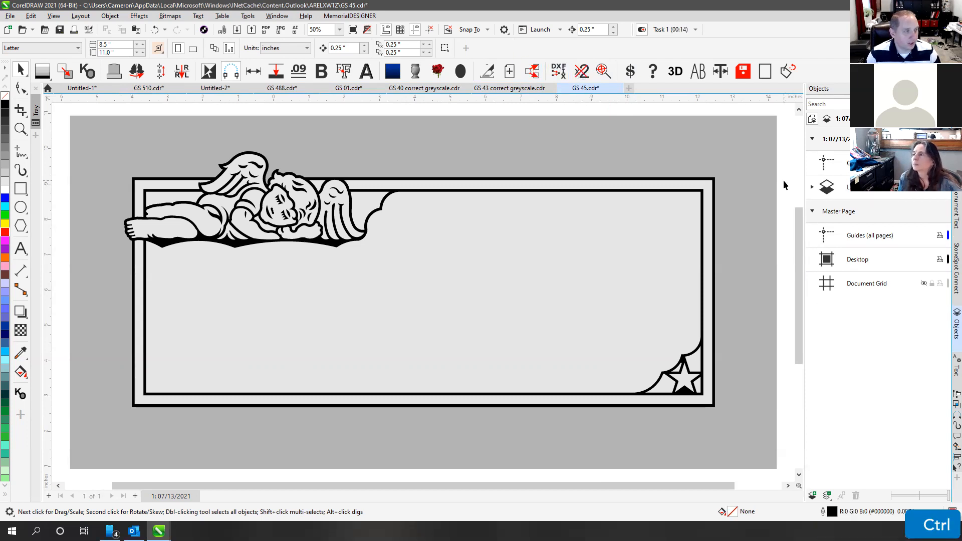
pyautogui.click(266, 111)
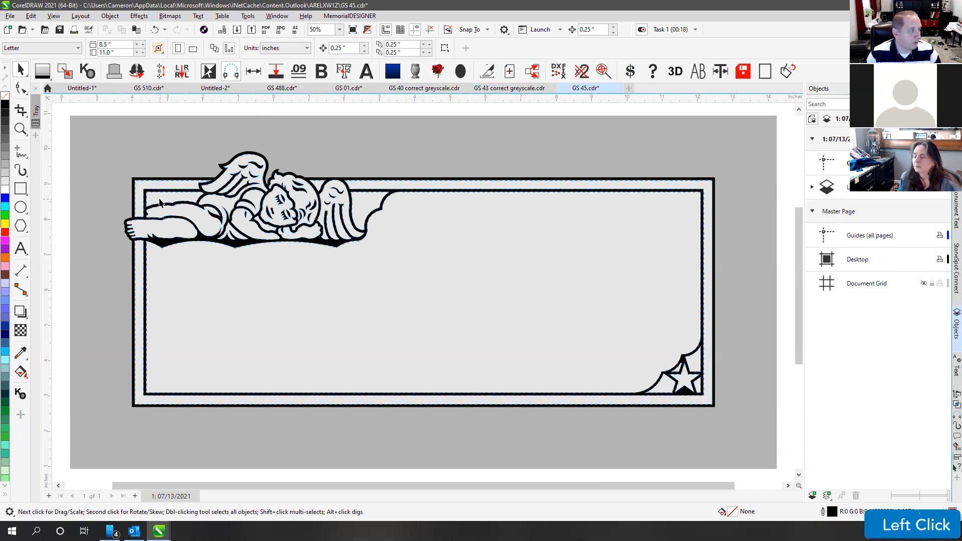
pyautogui.click(160, 203)
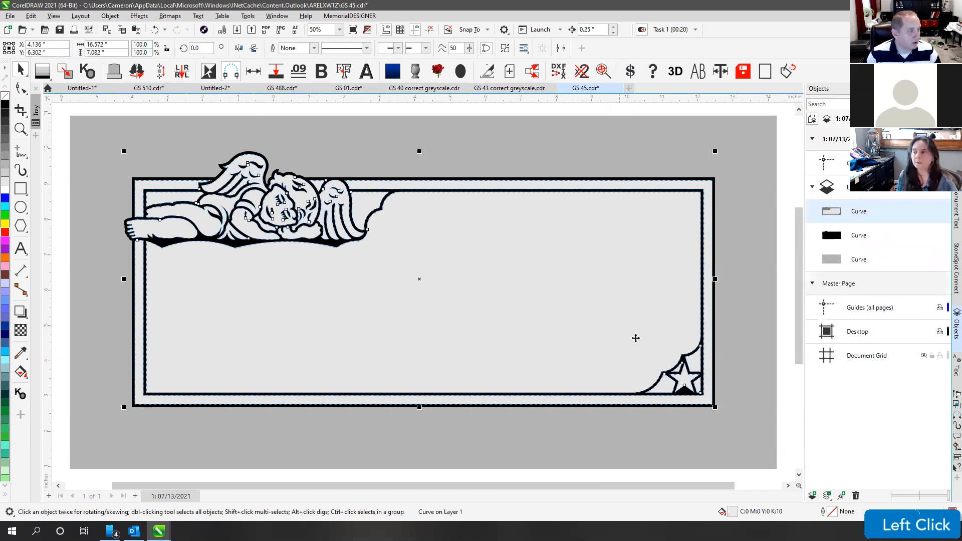
# Step: Remove the light grey regions enclosed above the angel's legs, beside its wing and around the corner star to expose the darker background
pyautogui.click(130, 116)
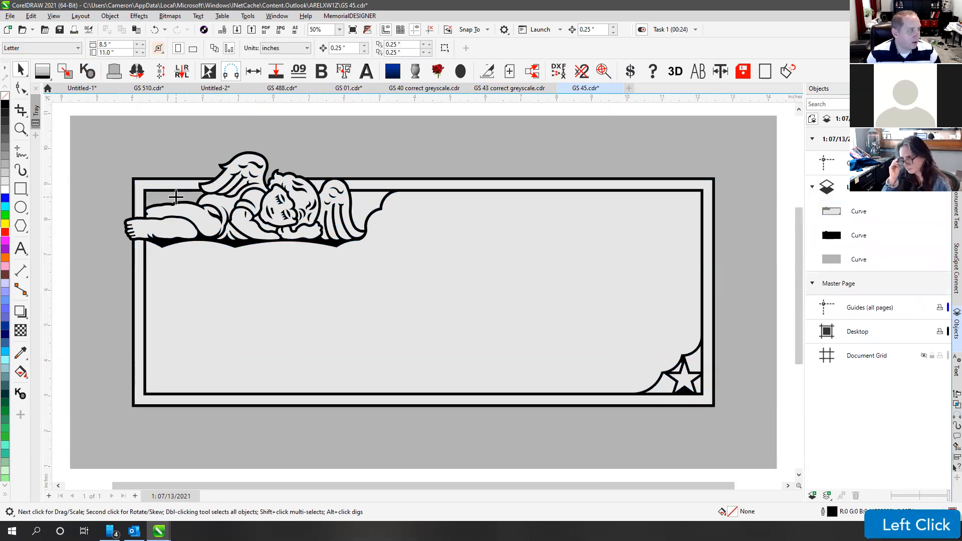
pyautogui.click(369, 204)
pyautogui.click(666, 390)
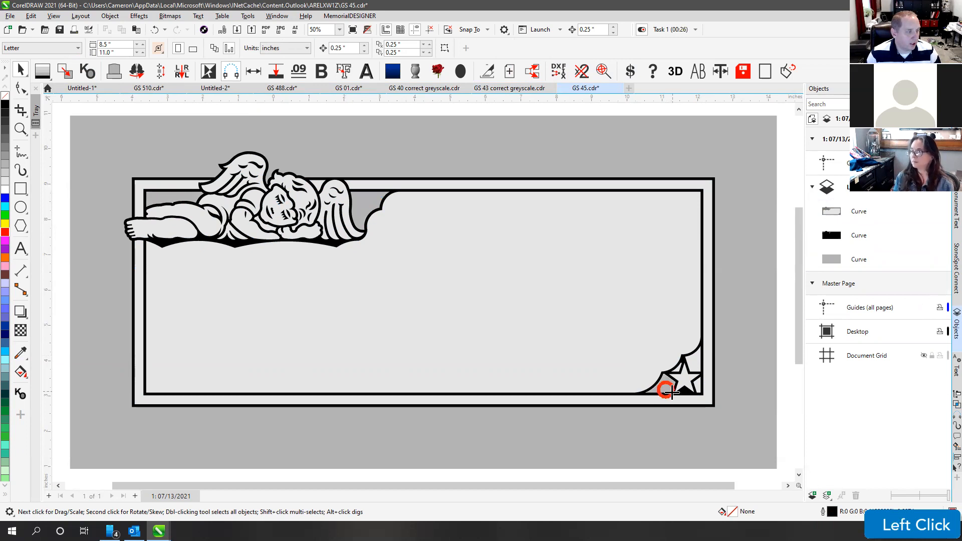
pyautogui.scroll(5, 672, 392)
pyautogui.click(447, 262)
pyautogui.click(512, 237)
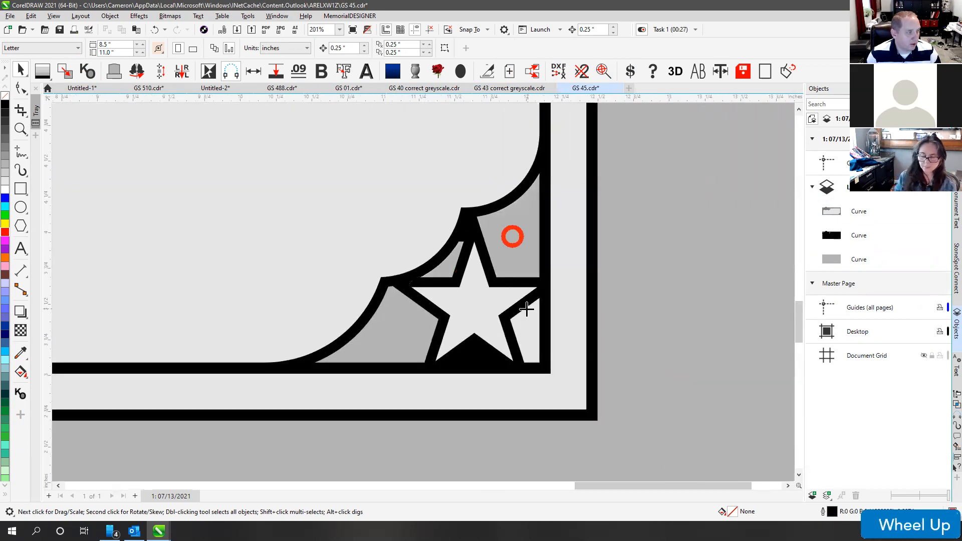
pyautogui.click(521, 324)
pyautogui.scroll(-5, 420, 301)
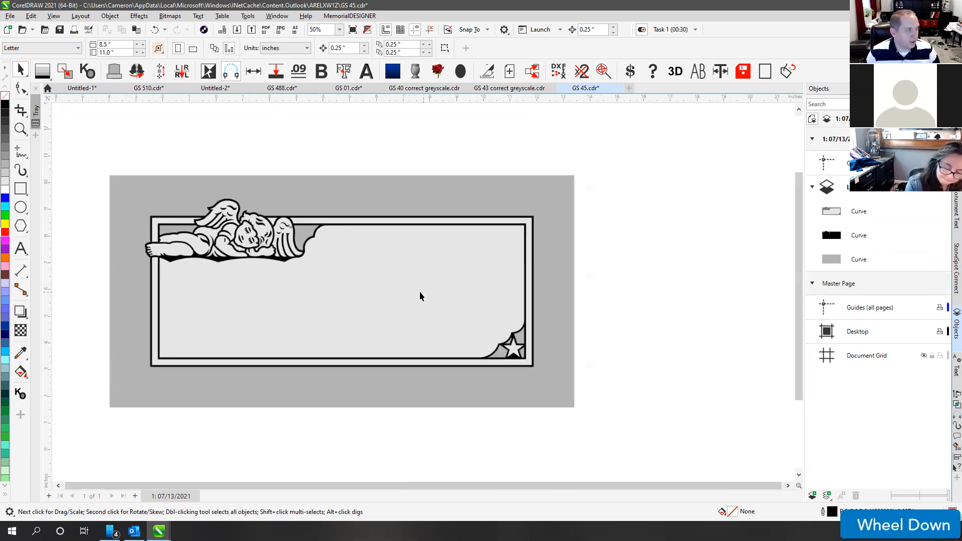
pyautogui.scroll(-1, 420, 295)
pyautogui.moveTo(119, 160); pyautogui.dragTo(608, 416)
pyautogui.hotkey('shift', 'F2')
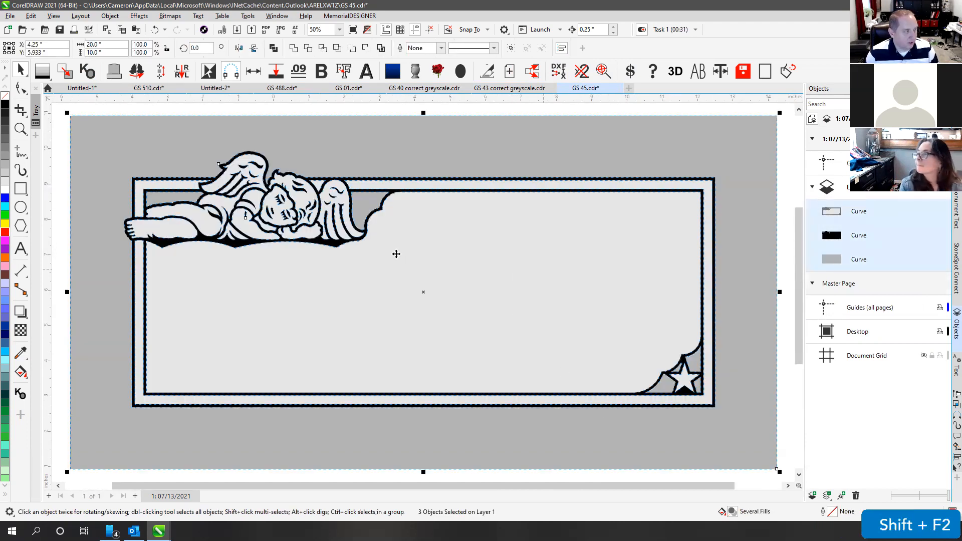
pyautogui.click(199, 116)
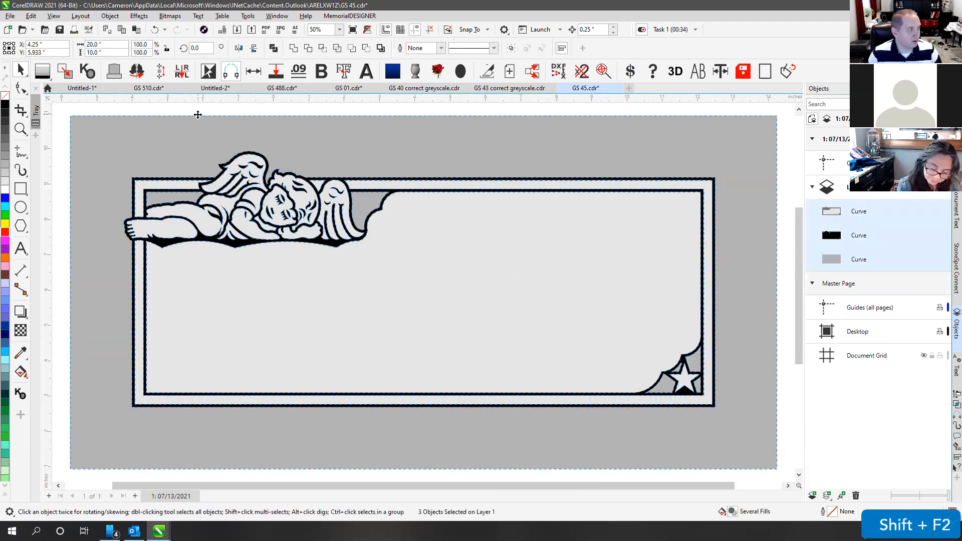
pyautogui.click(235, 106)
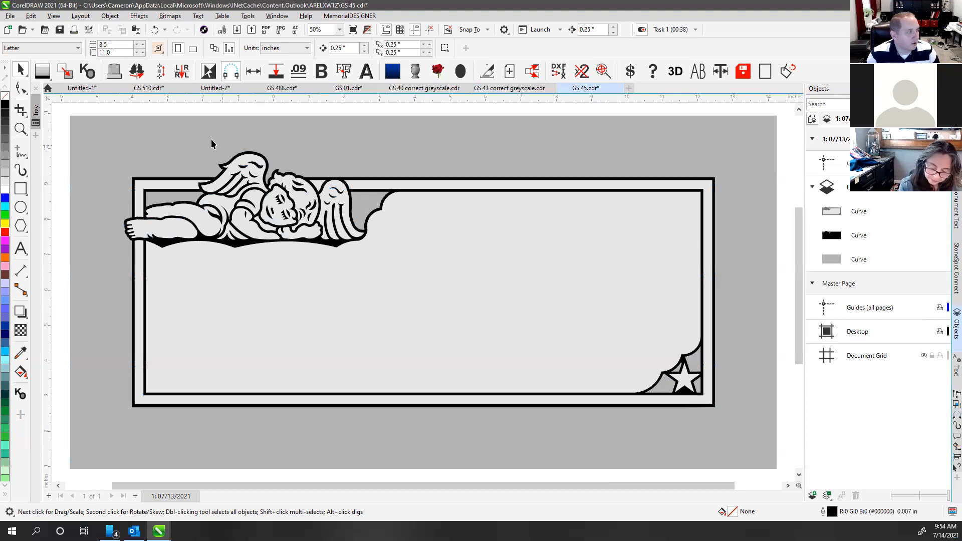
pyautogui.click(131, 109)
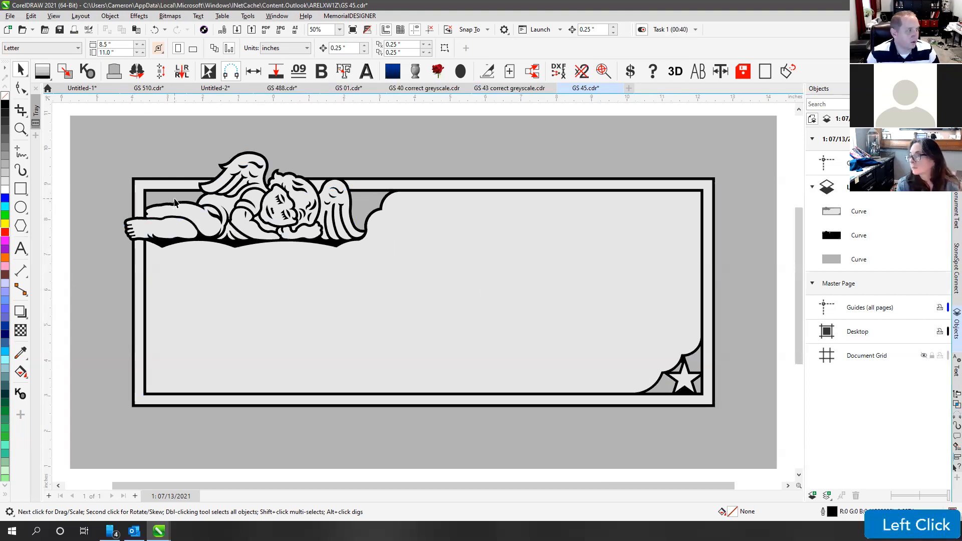
pyautogui.click(356, 106)
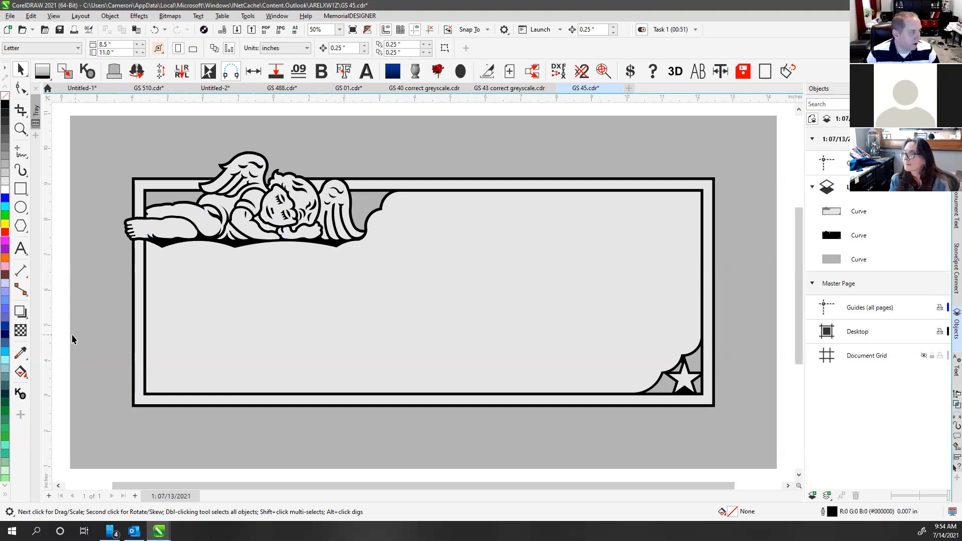
# Step: Use Smart Fill to create 10% black shapes in the enclosed gaps above the angel's legs and beside its wing
pyautogui.click(24, 317)
pyautogui.click(14, 327)
pyautogui.click(22, 355)
pyautogui.click(23, 372)
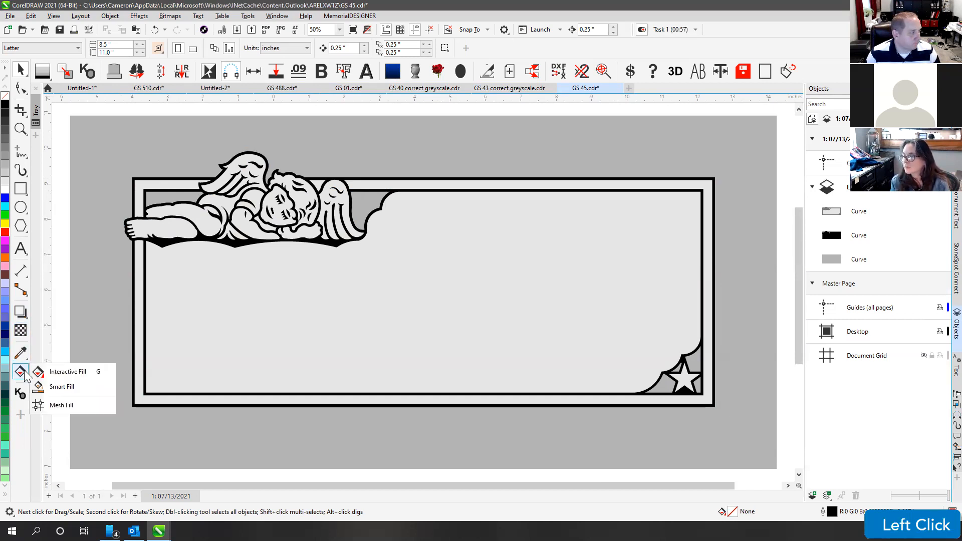
pyautogui.click(62, 387)
pyautogui.click(160, 207)
pyautogui.click(377, 208)
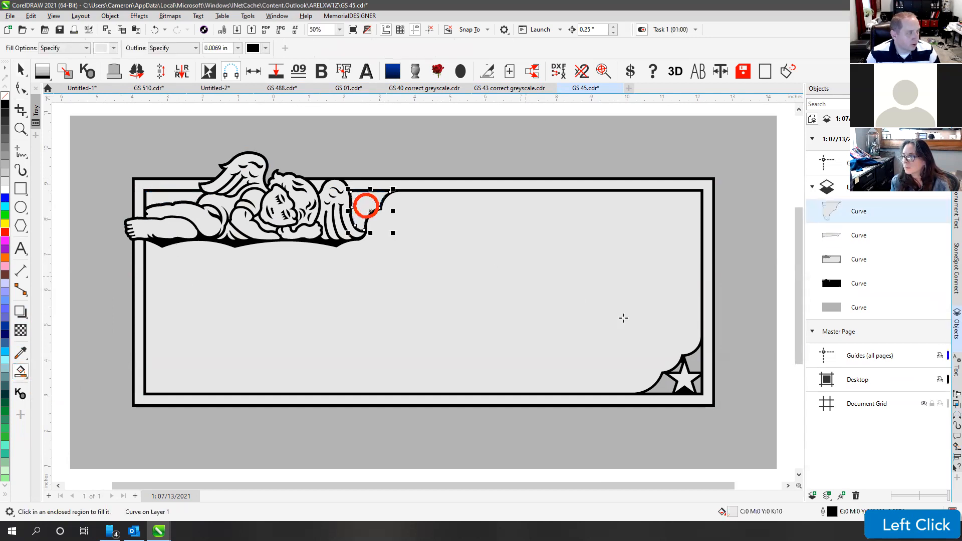
# Step: Smart-fill the four enclosed gaps around the corner star with 10% black
pyautogui.click(663, 388)
pyautogui.scroll(2, 664, 388)
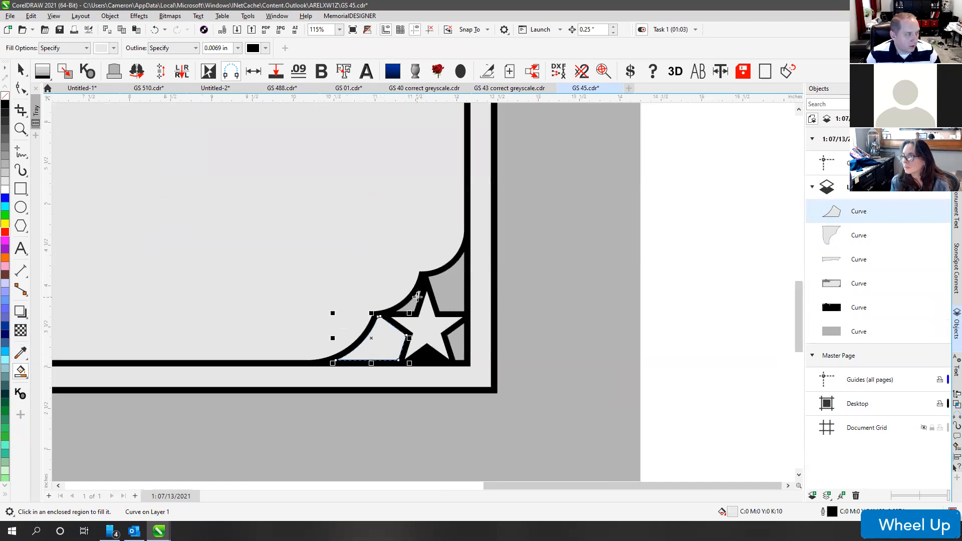
pyautogui.click(415, 302)
pyautogui.click(455, 292)
pyautogui.click(462, 340)
pyautogui.scroll(-2, 435, 315)
pyautogui.press('space')
pyautogui.scroll(-3, 417, 283)
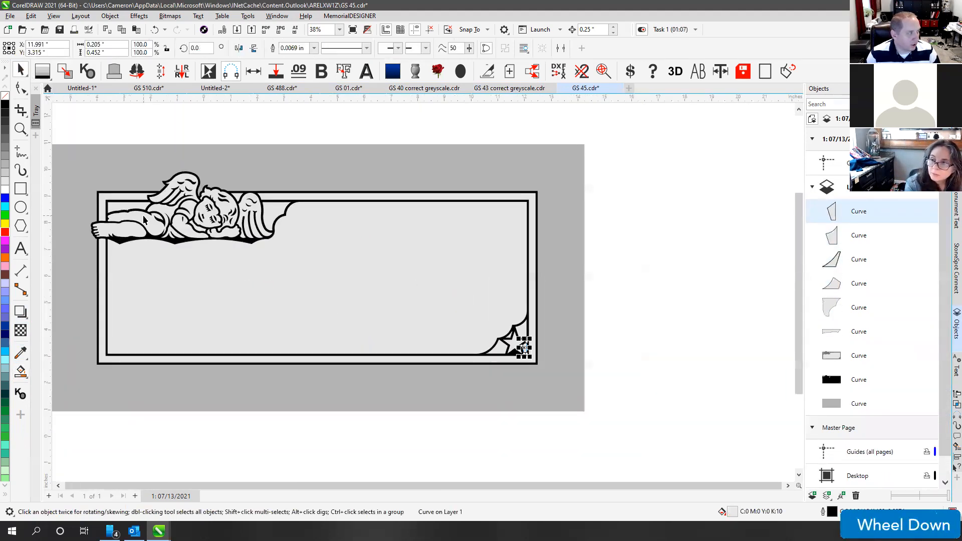
# Step: Select the two filled shapes by the angel and the four around the star, and combine them into one curve
pyautogui.click(129, 209)
pyautogui.keyDown('shift'); pyautogui.click(268, 214); pyautogui.keyUp('shift')
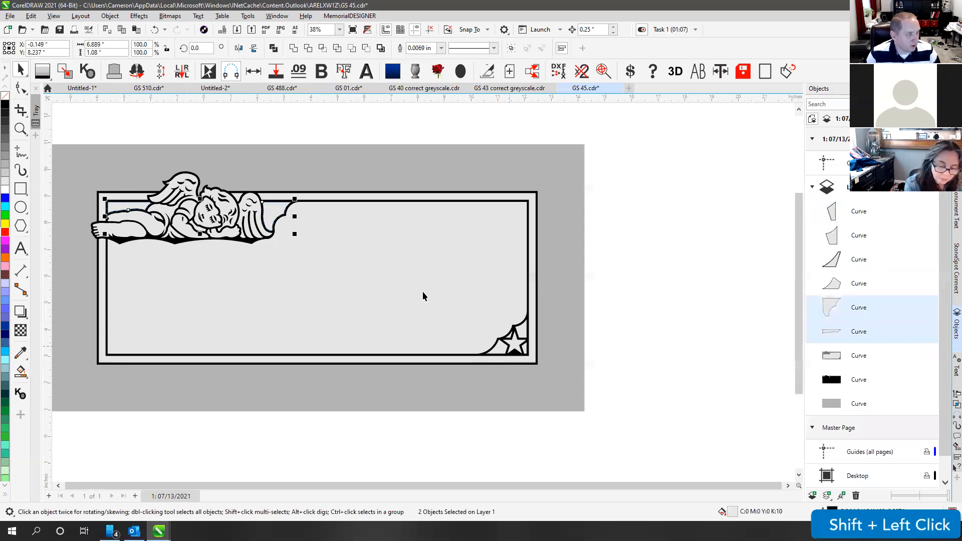
pyautogui.scroll(7, 526, 355)
pyautogui.keyDown('shift'); pyautogui.click(393, 299); pyautogui.keyUp('shift')
pyautogui.keyDown('shift'); pyautogui.click(442, 257); pyautogui.keyUp('shift')
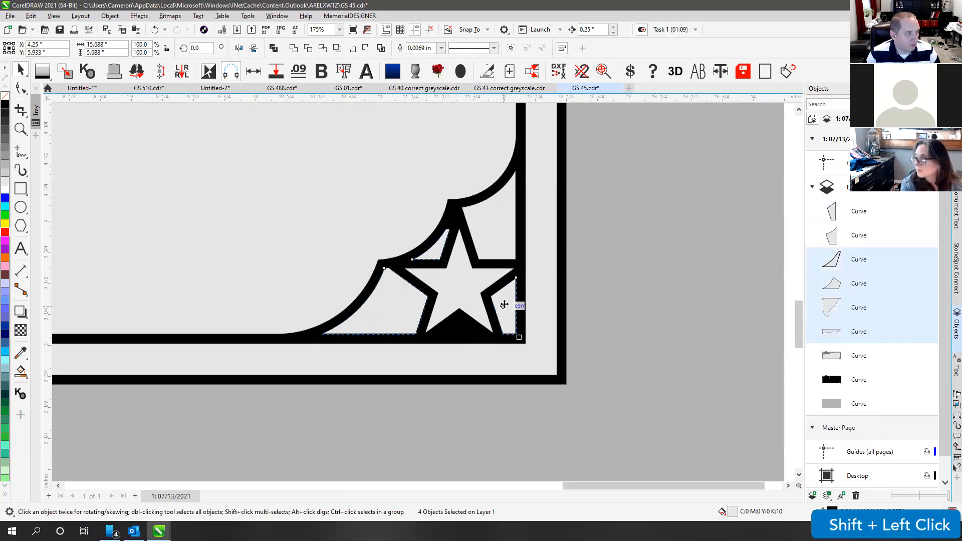
pyautogui.keyDown('shift'); pyautogui.click(506, 303); pyautogui.keyUp('shift')
pyautogui.keyDown('shift'); pyautogui.click(503, 216); pyautogui.keyUp('shift')
pyautogui.hotkey('ctrl', 'l')
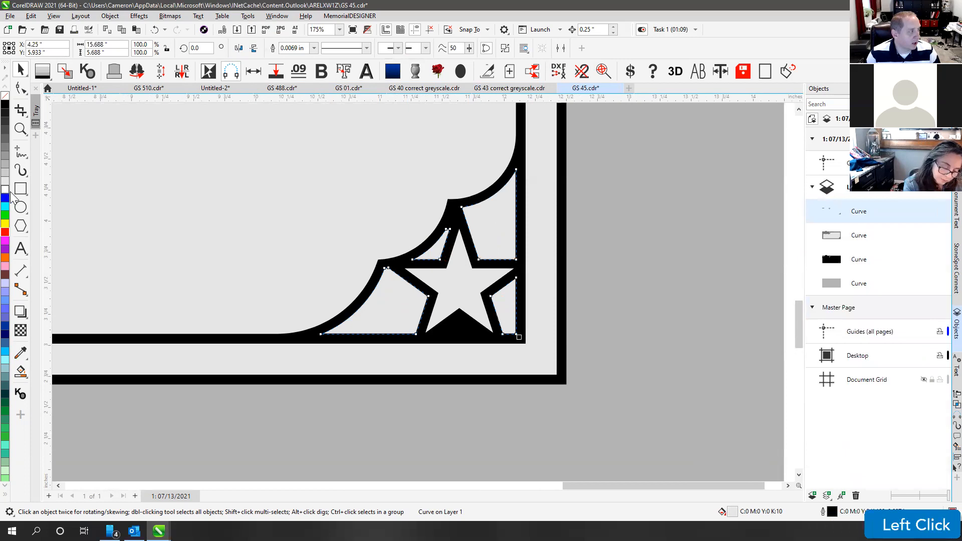
# Step: Fill the combined curve with white and set its uniform transparency to about 79
pyautogui.scroll(-7, 422, 290)
pyautogui.click(20, 330)
pyautogui.click(268, 326)
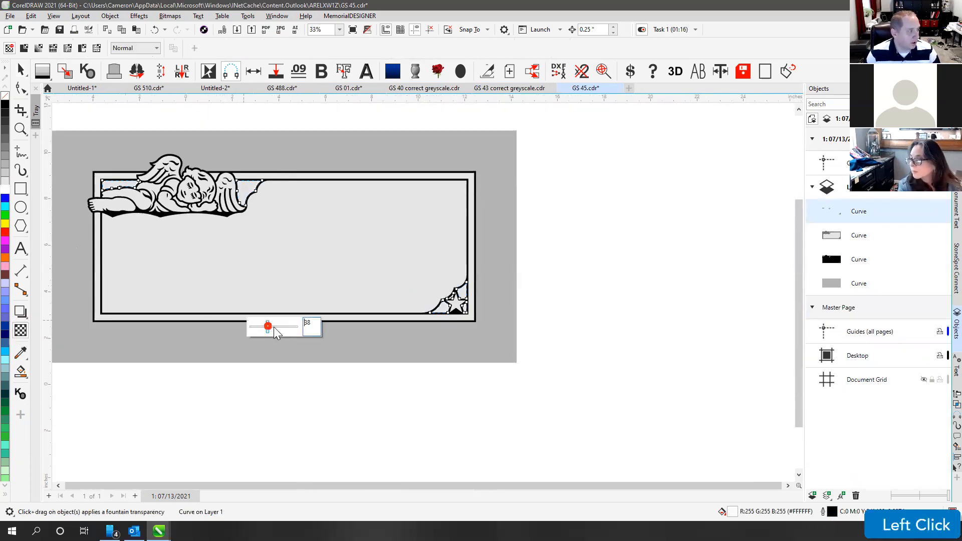
pyautogui.click(293, 327)
pyautogui.click(287, 329)
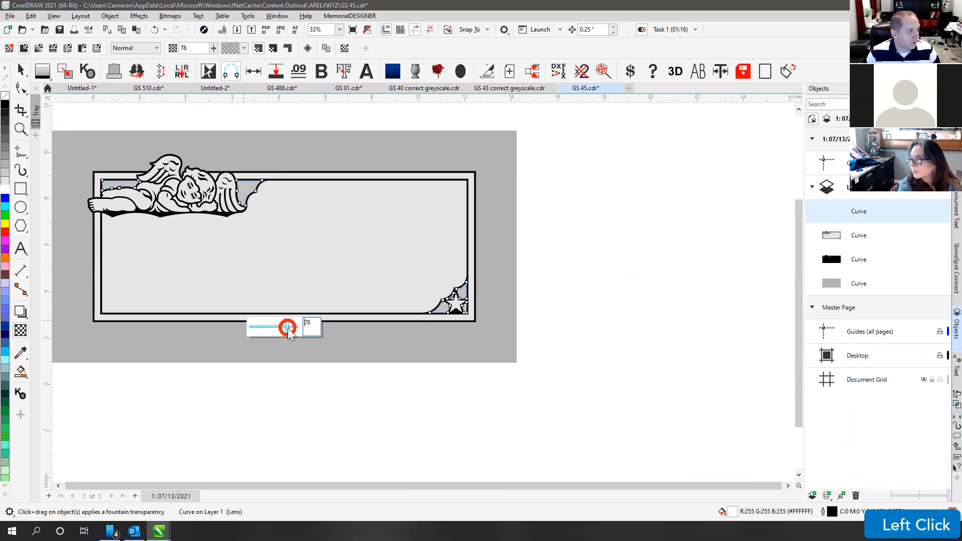
pyautogui.click(287, 328)
pyautogui.click(290, 328)
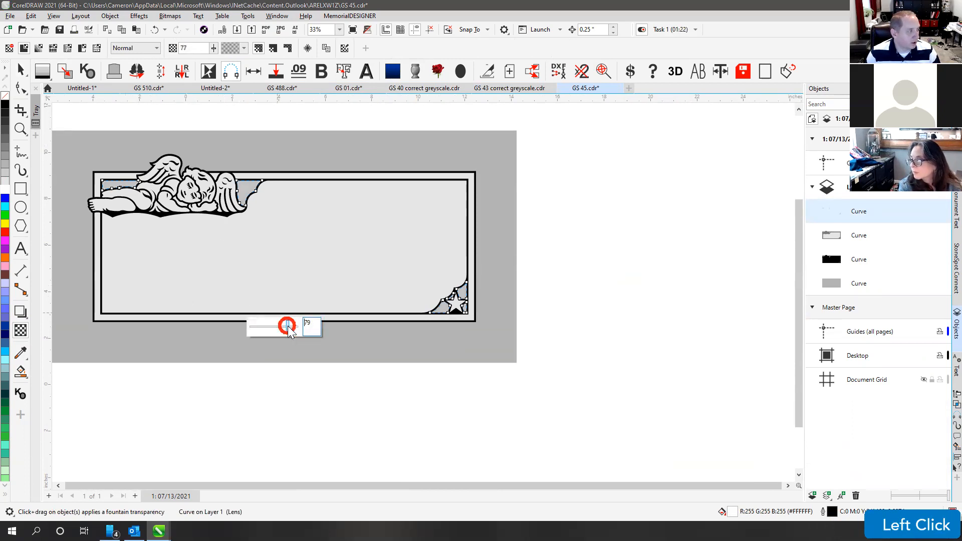
# Step: Apply the dark speckled granite fill to the GS 45 artwork and select the translucent curve around the angel and star
pyautogui.click(20, 71)
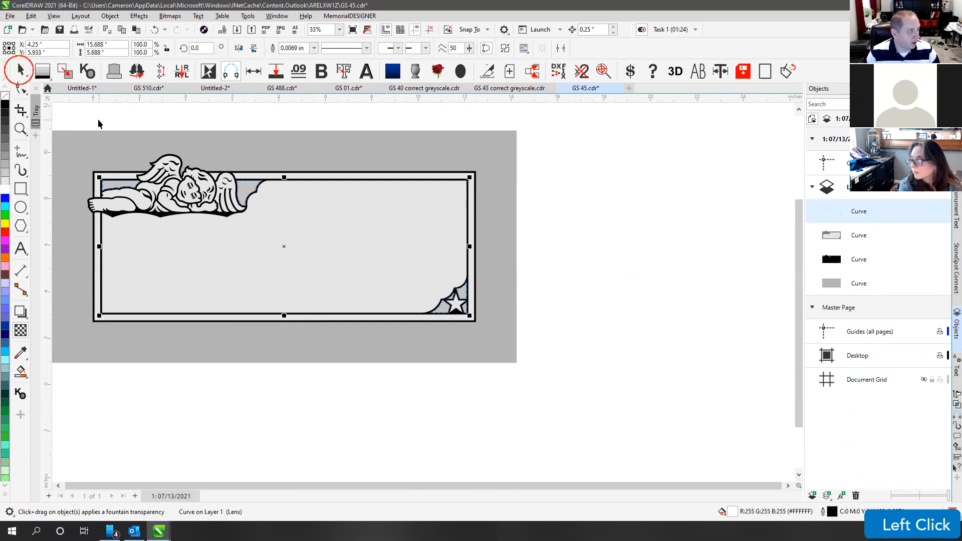
pyautogui.click(96, 119)
pyautogui.press('F4')
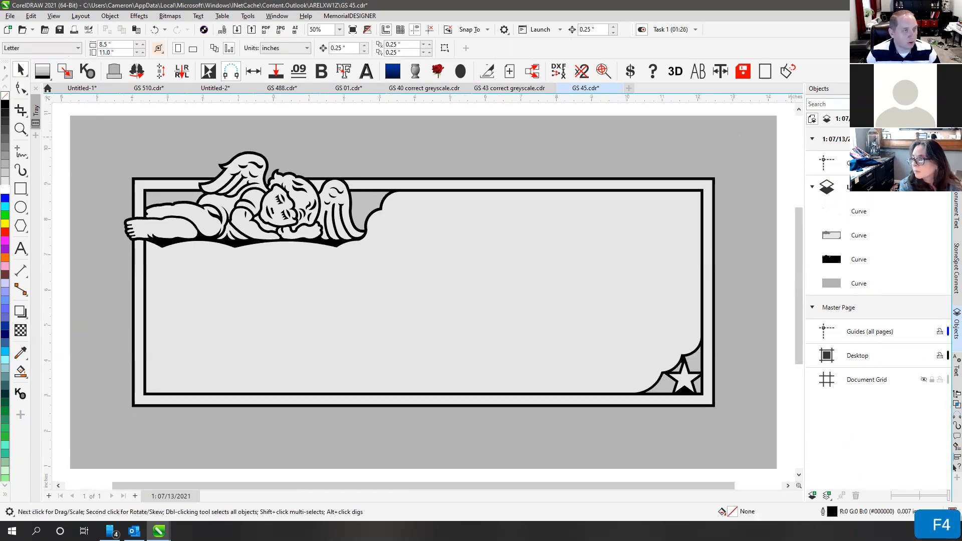
pyautogui.click(957, 125)
pyautogui.click(872, 188)
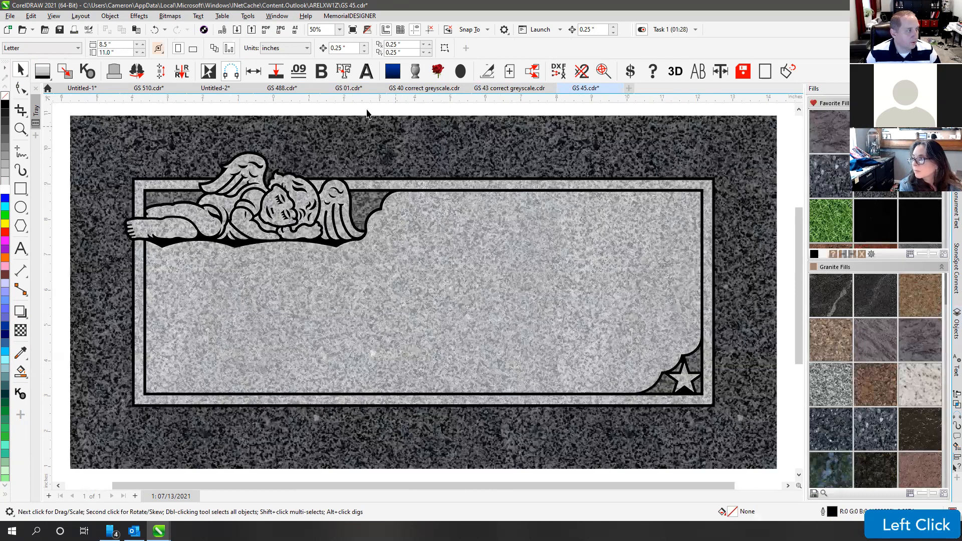
pyautogui.click(376, 213)
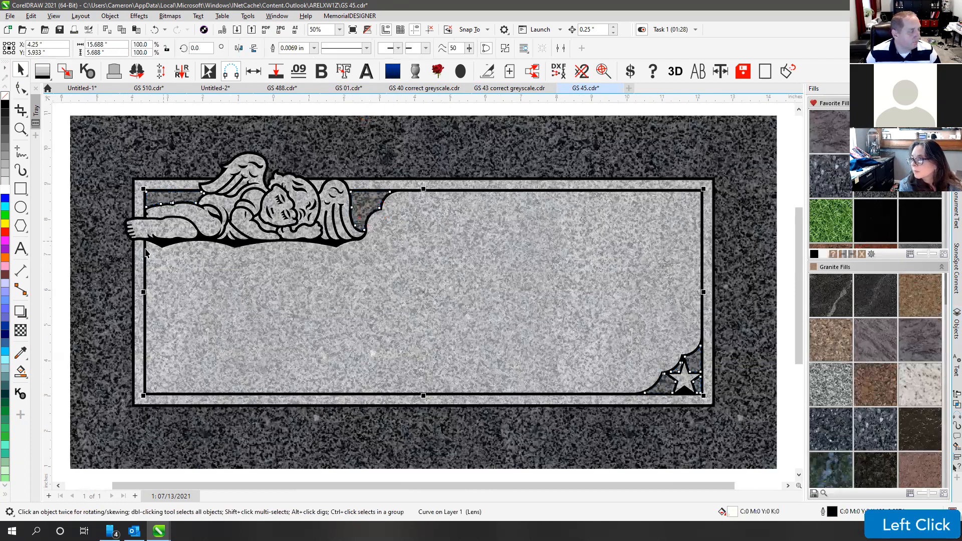
# Step: Set the uniform transparency of the combined curve around the angel and star to 66 and deselect it
pyautogui.click(22, 333)
pyautogui.moveTo(431, 408); pyautogui.dragTo(422, 408)
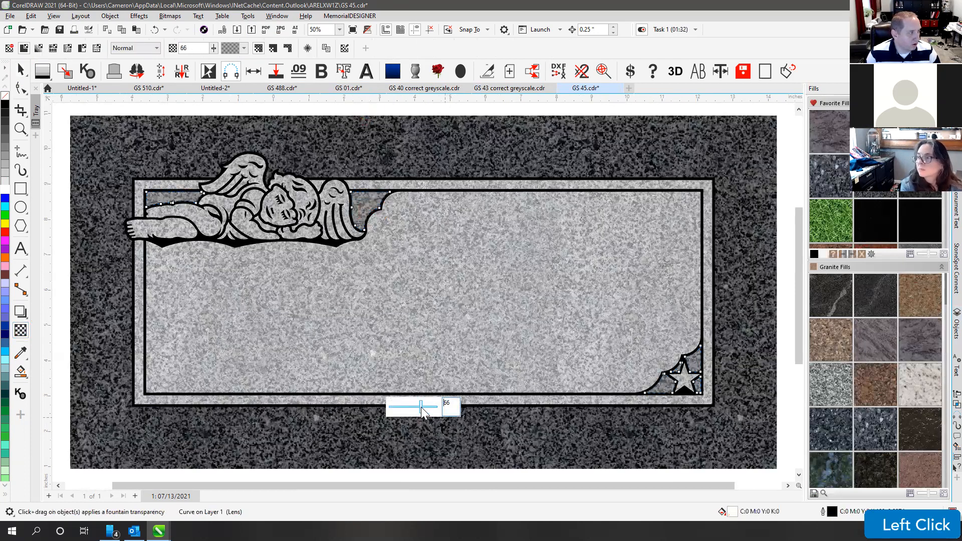
pyautogui.click(21, 70)
pyautogui.click(95, 109)
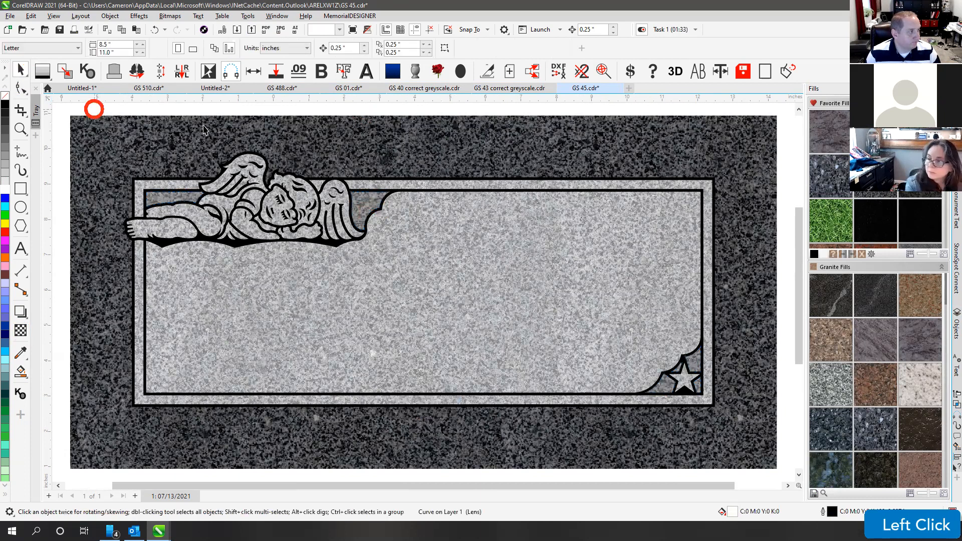
pyautogui.click(504, 249)
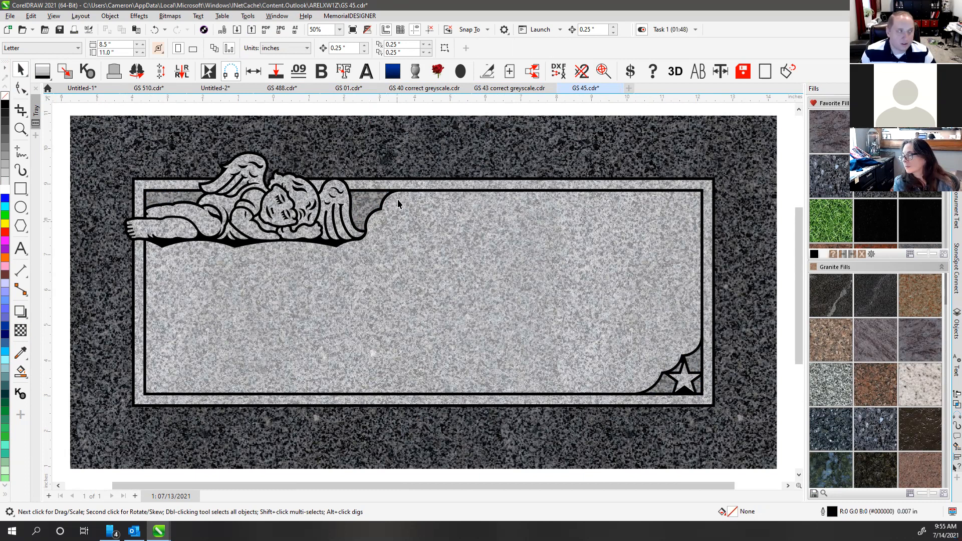
pyautogui.click(374, 108)
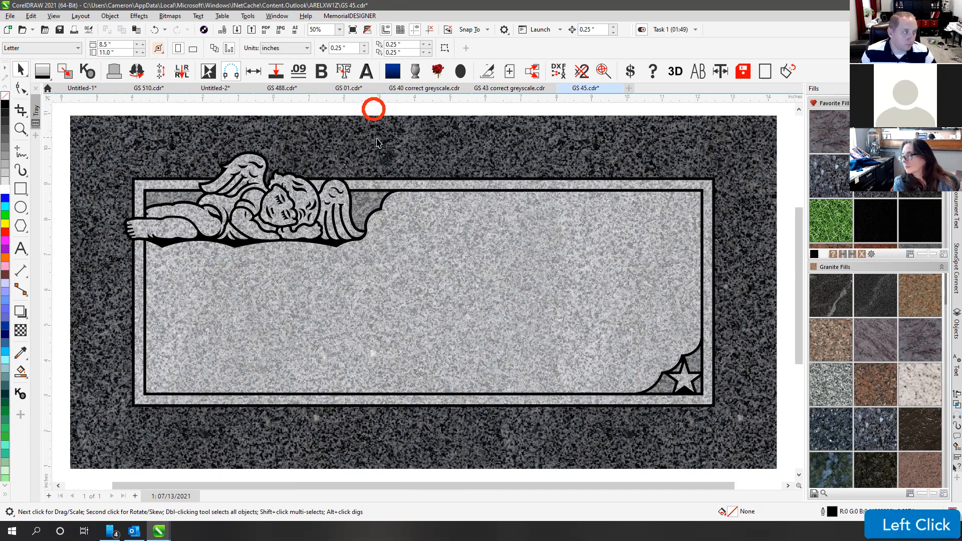
pyautogui.click(373, 208)
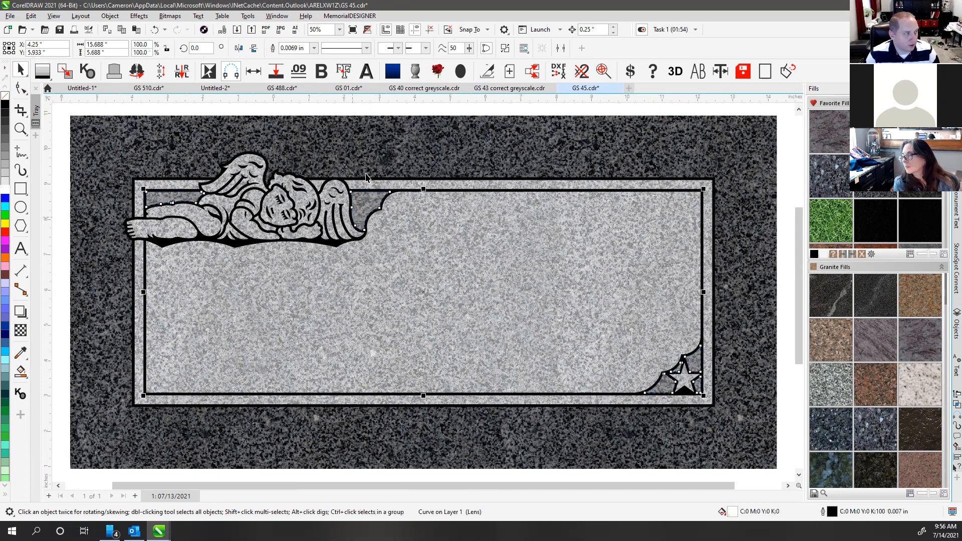
pyautogui.click(359, 108)
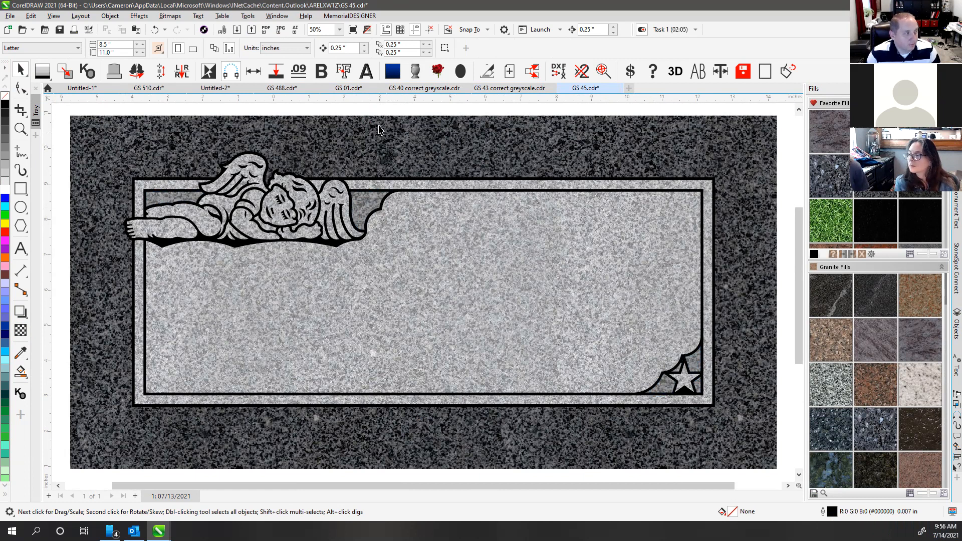
pyautogui.click(381, 227)
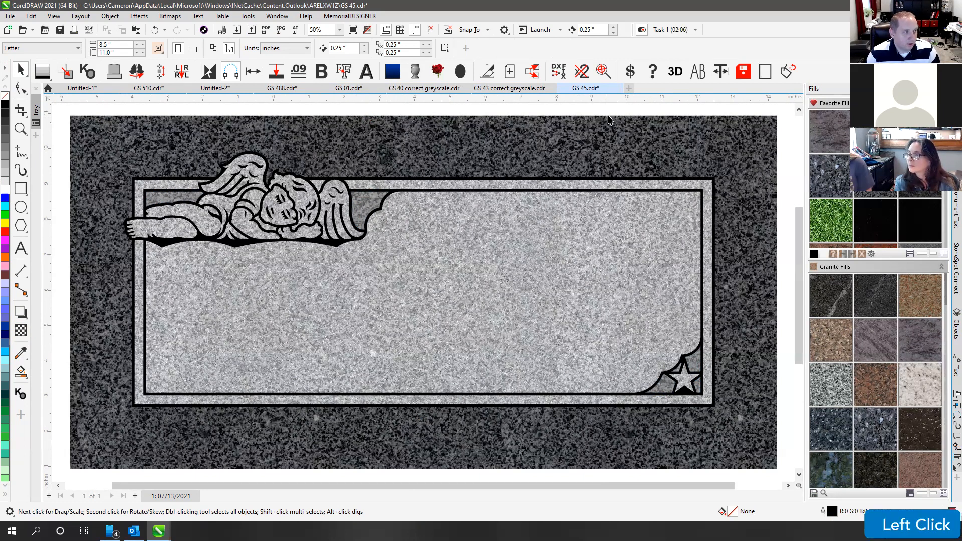
# Step: In the GS 510 drawing, try moving the left corner cross into the frame's interior, and undo each move
pyautogui.click(159, 88)
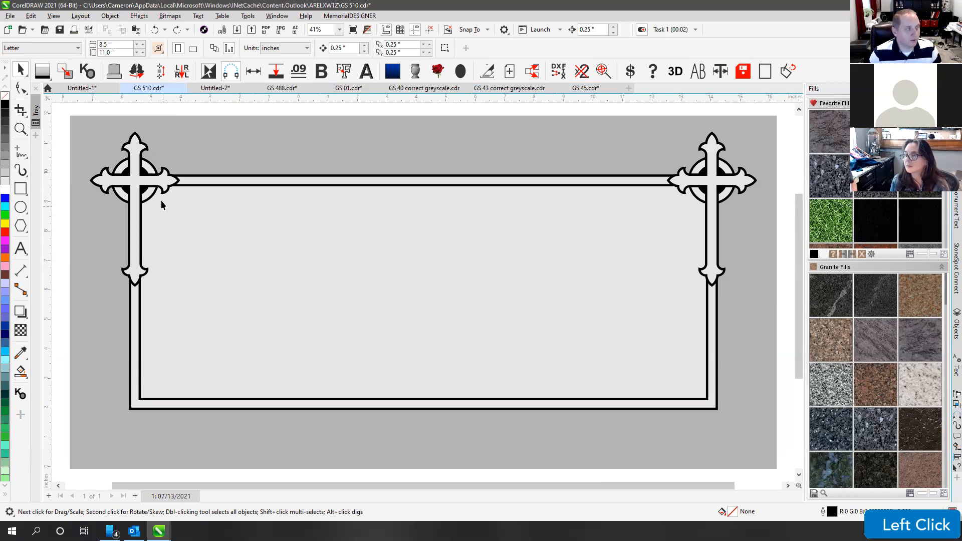
pyautogui.moveTo(58, 112); pyautogui.dragTo(216, 357)
pyautogui.moveTo(136, 175); pyautogui.dragTo(300, 263)
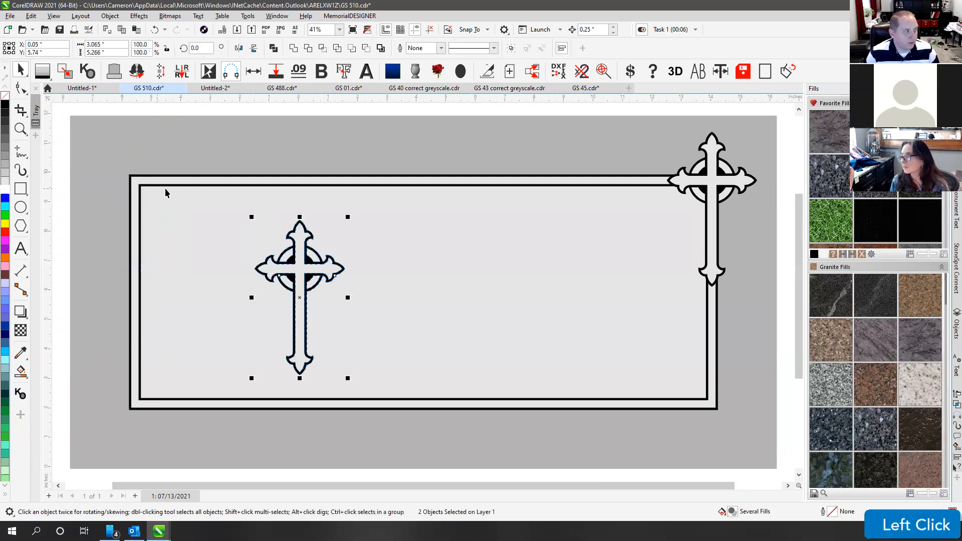
pyautogui.hotkey('ctrl', 'z')
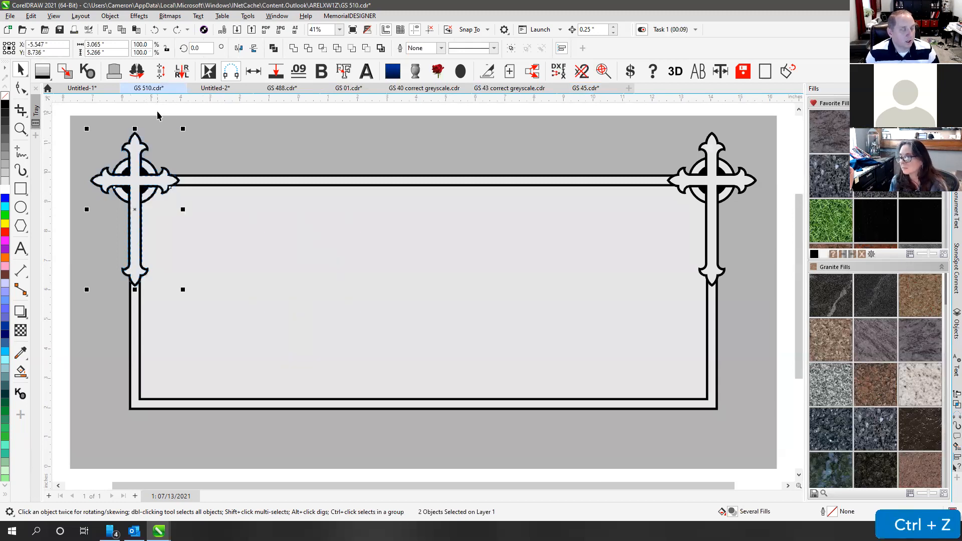
pyautogui.moveTo(170, 187); pyautogui.dragTo(473, 357)
pyautogui.hotkey('ctrl', 'z')
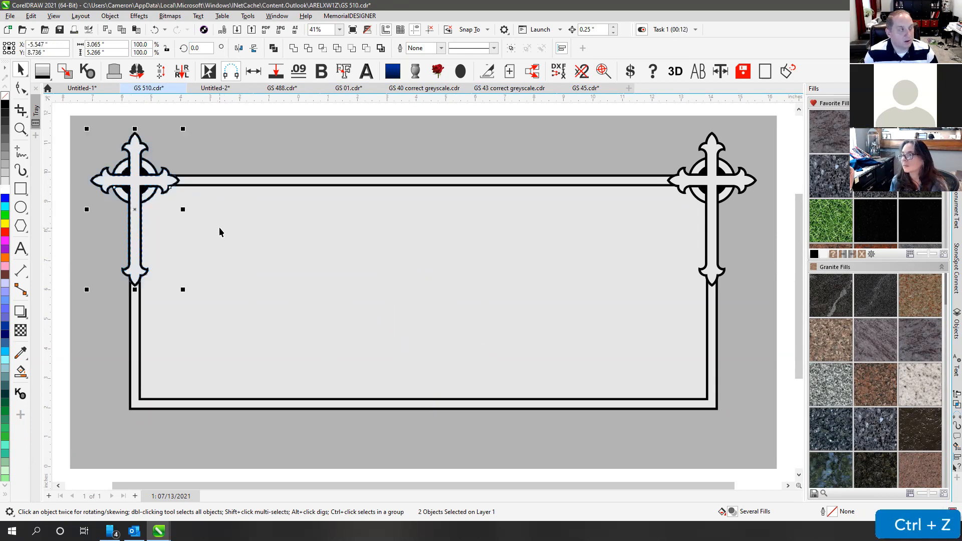
pyautogui.click(382, 113)
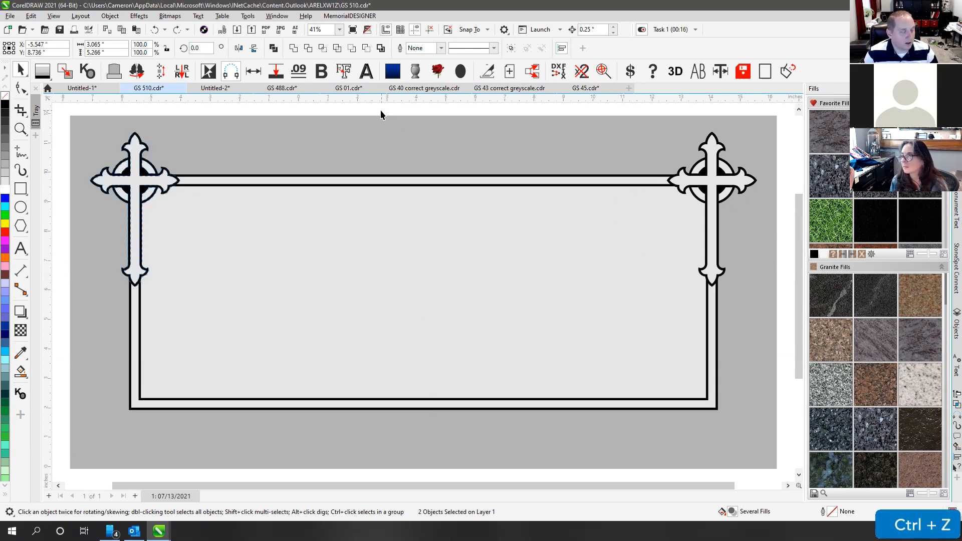
pyautogui.click(216, 113)
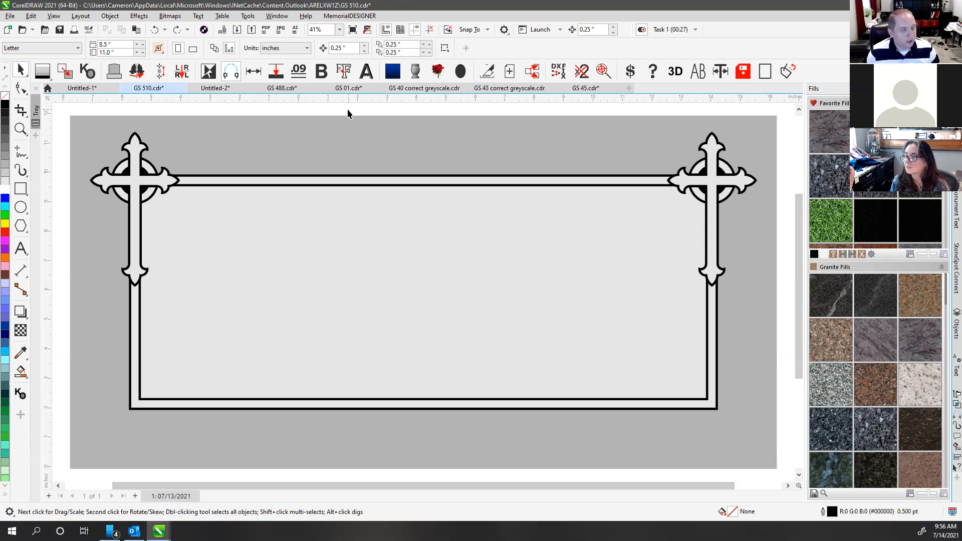
pyautogui.click(349, 114)
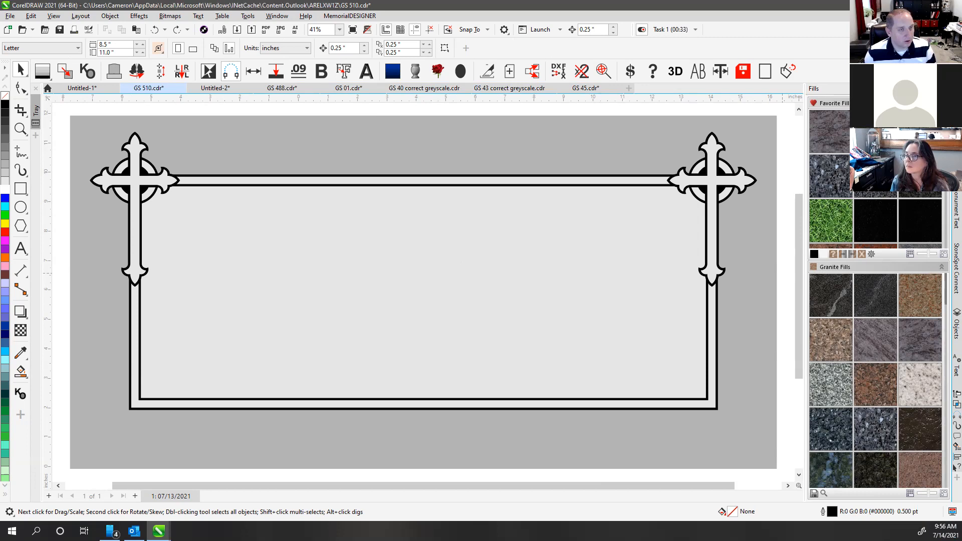
# Step: In the problematic looping drawing, examine the tiny loop in Florida's outline beside the small island on the northeast coast
pyautogui.click(955, 468)
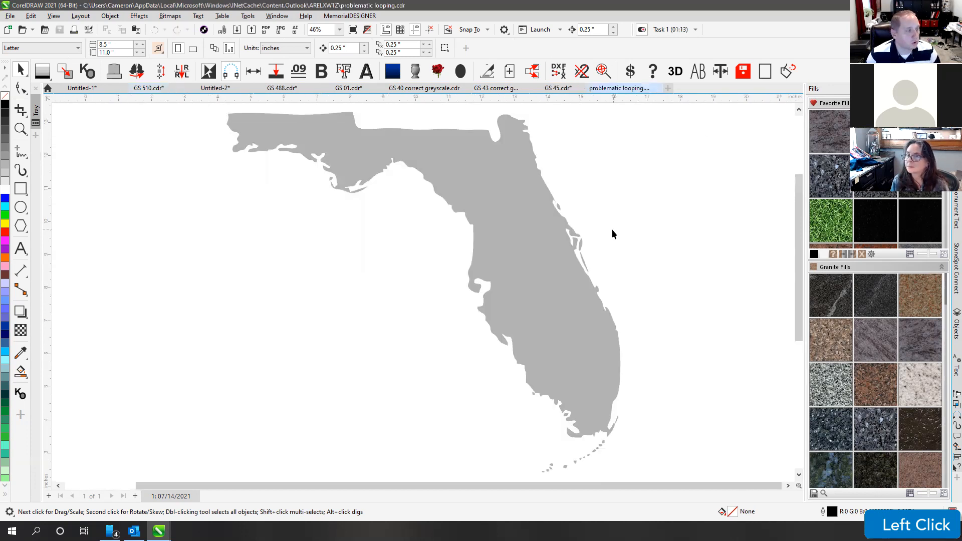
pyautogui.click(670, 190)
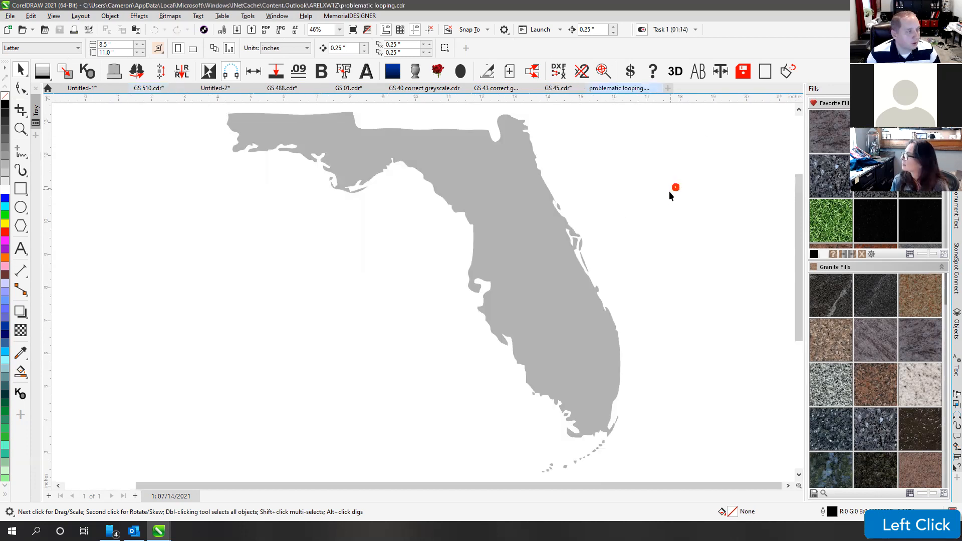
pyautogui.press('v')
pyautogui.press('v')
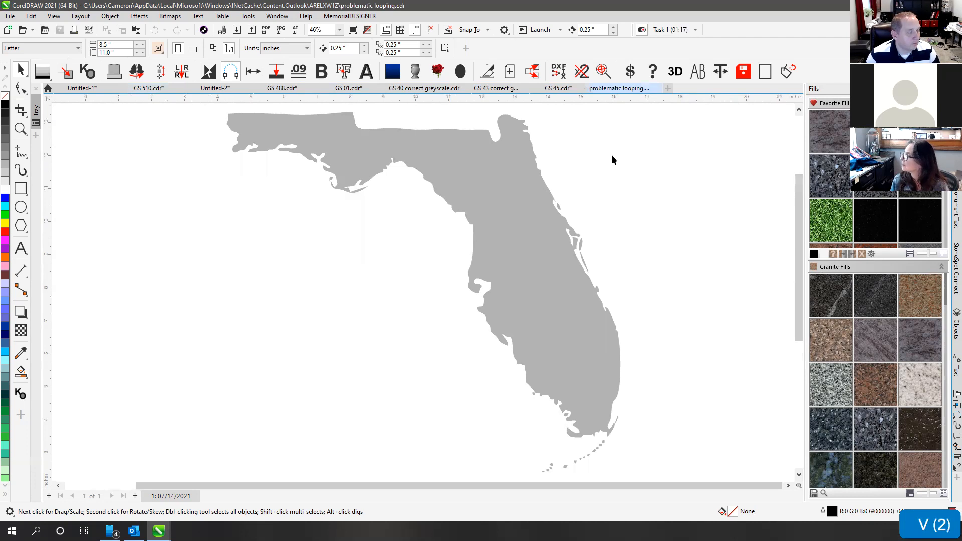
pyautogui.press('v')
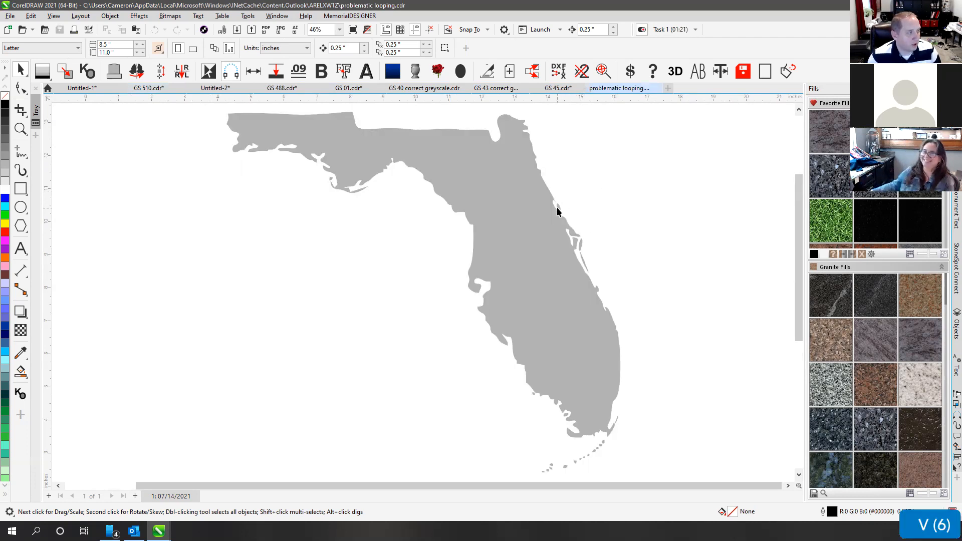
pyautogui.scroll(7, 423, 290)
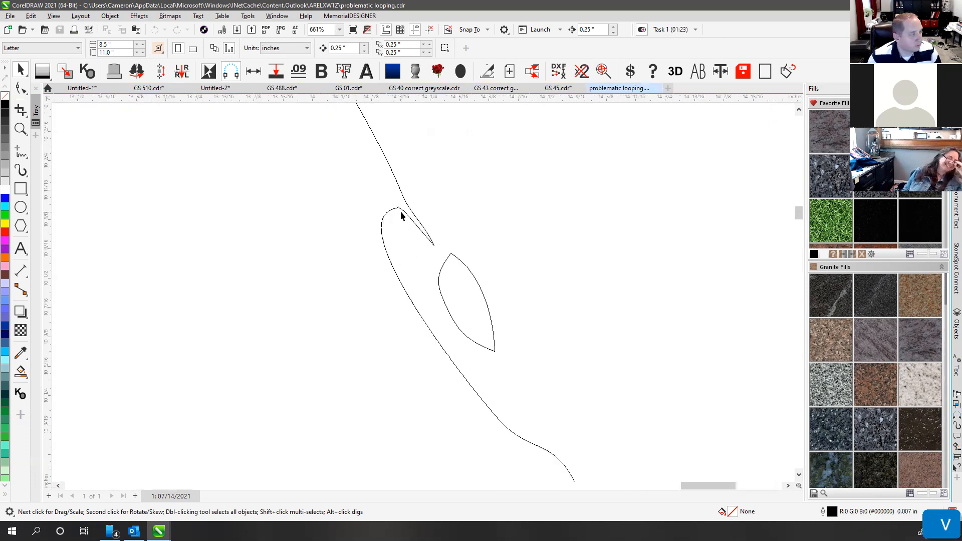
pyautogui.scroll(9, 401, 212)
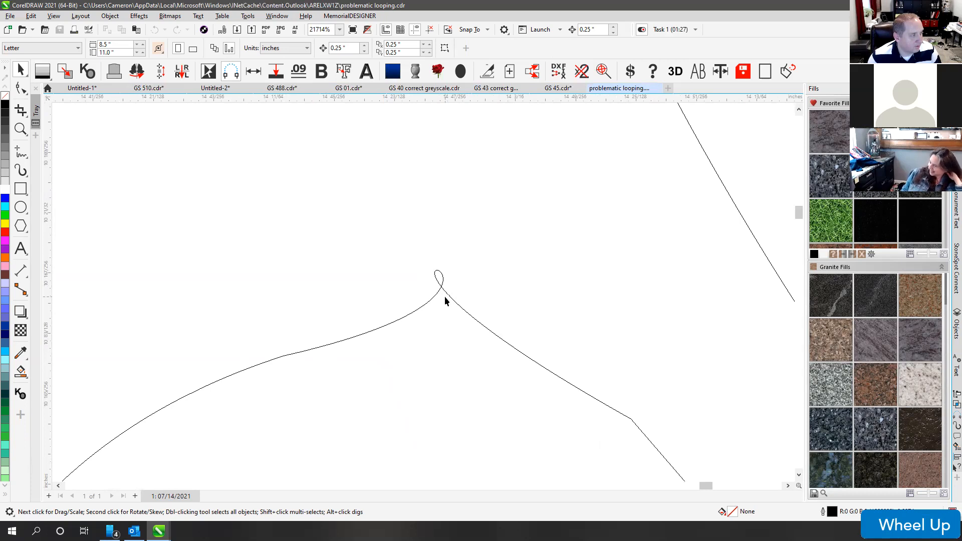
pyautogui.scroll(-3, 422, 293)
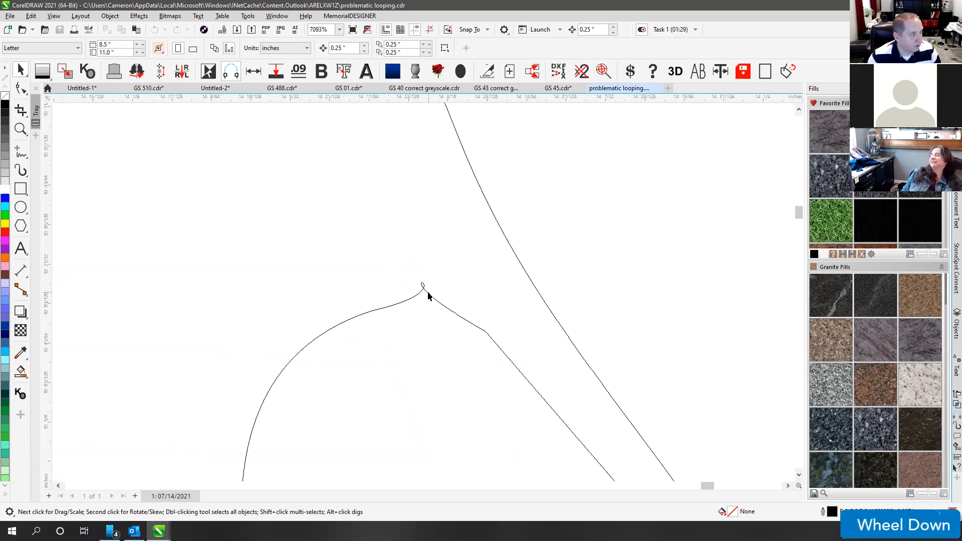
# Step: Select the Florida curve and inspect the nodes and control handles on both sides of the tiny loop
pyautogui.click(428, 295)
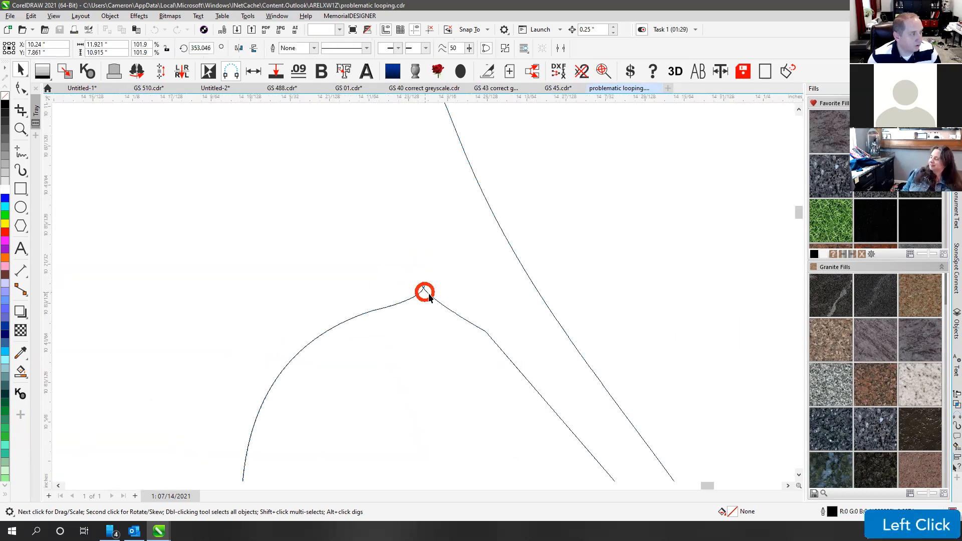
pyautogui.click(18, 89)
pyautogui.click(378, 311)
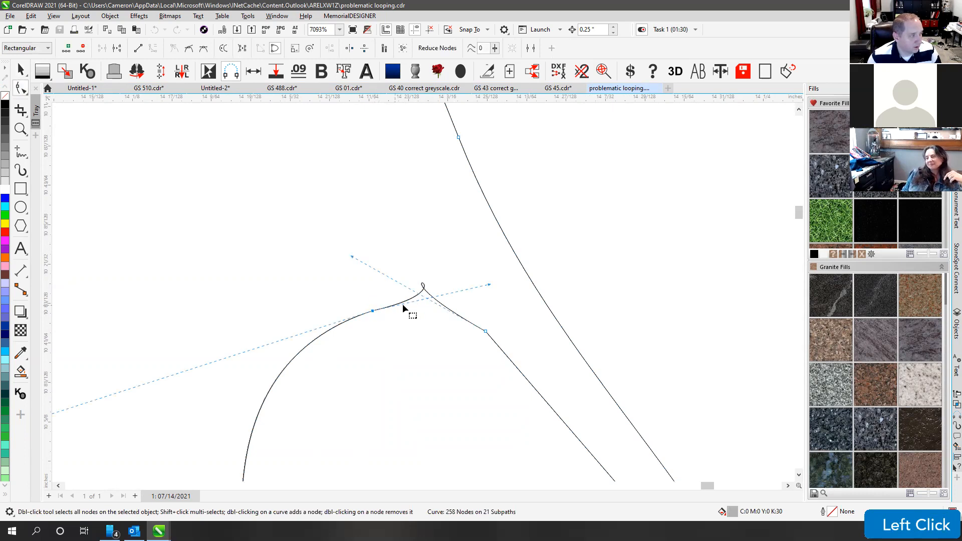
pyautogui.scroll(-4, 425, 292)
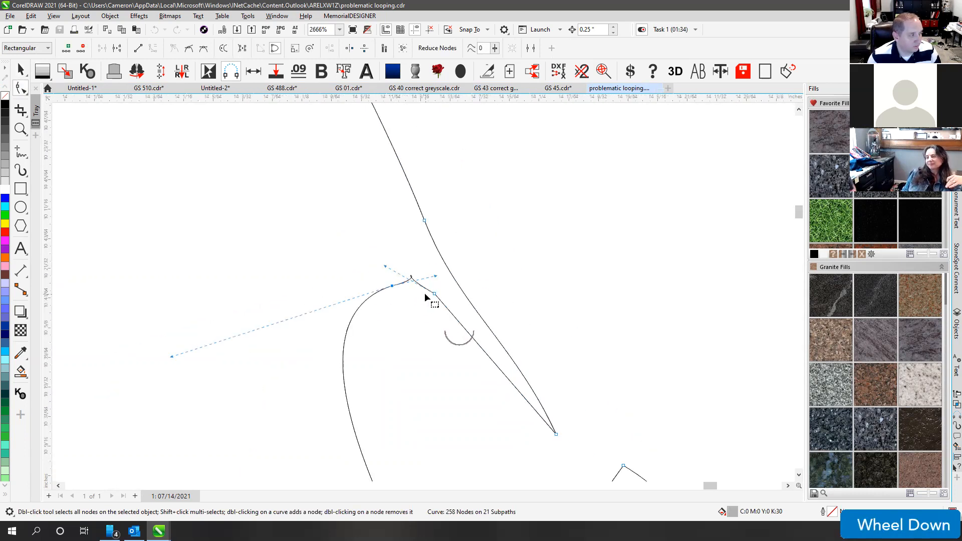
pyautogui.scroll(4, 423, 291)
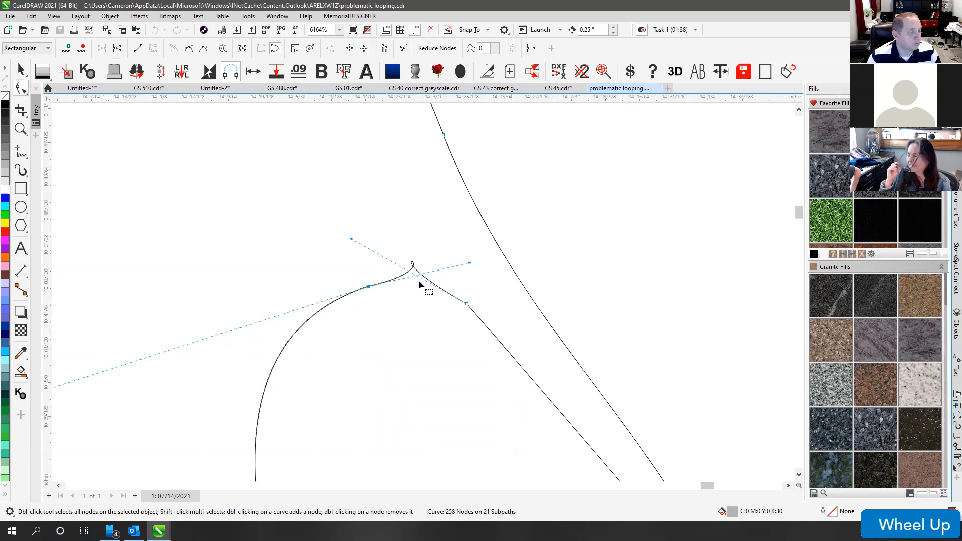
pyautogui.scroll(-2, 422, 290)
pyautogui.scroll(-1, 422, 291)
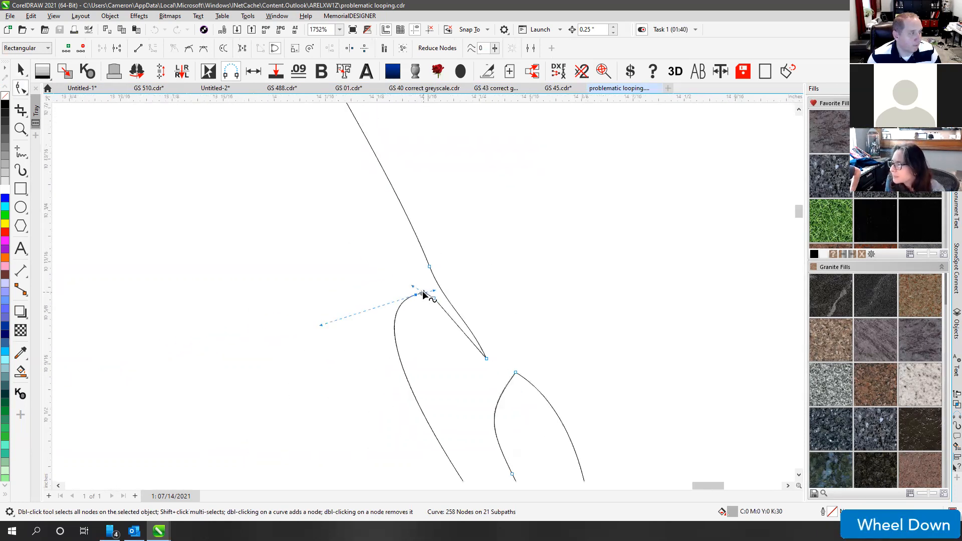
pyautogui.click(20, 70)
pyautogui.click(522, 273)
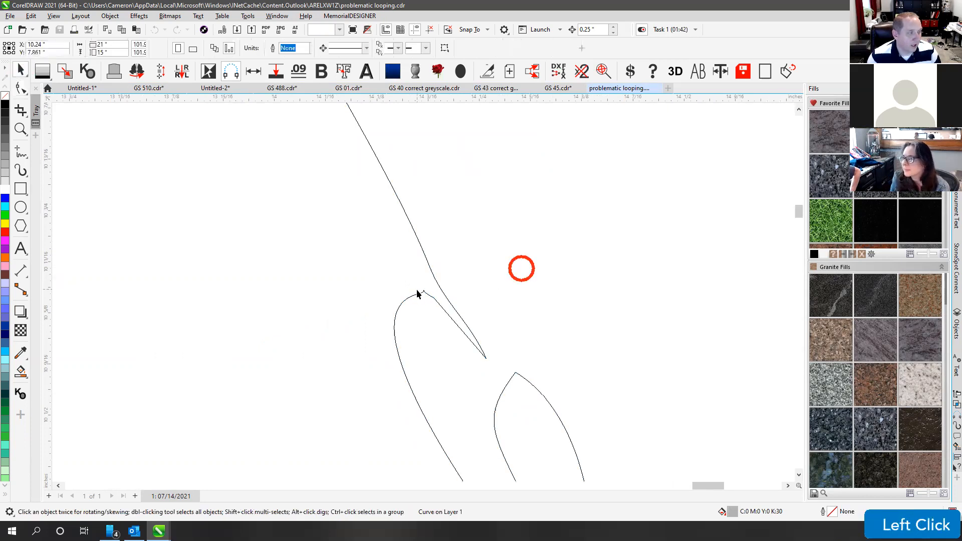
pyautogui.scroll(4, 426, 293)
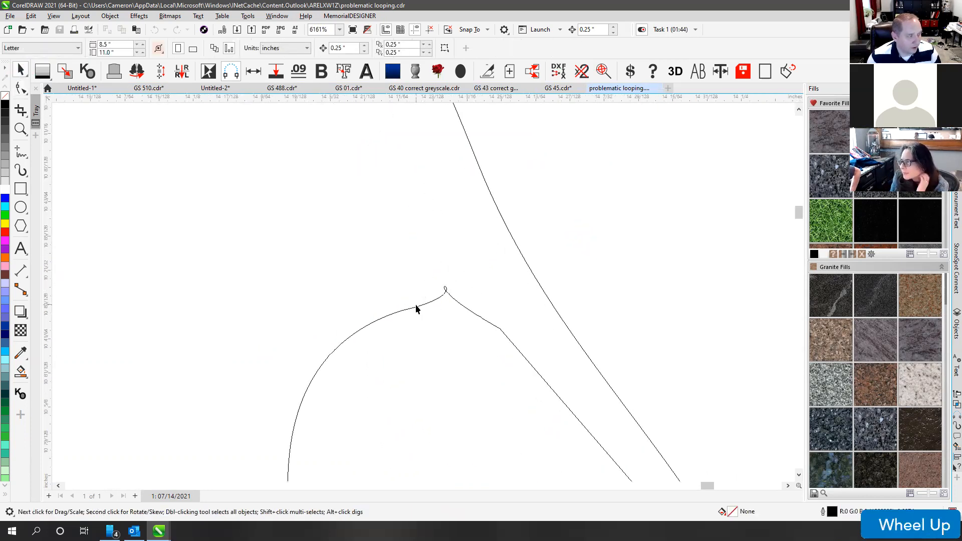
# Step: Select the Florida curve and apply an outside contour with a 0.09-inch offset to it
pyautogui.click(417, 306)
pyautogui.scroll(-3, 426, 304)
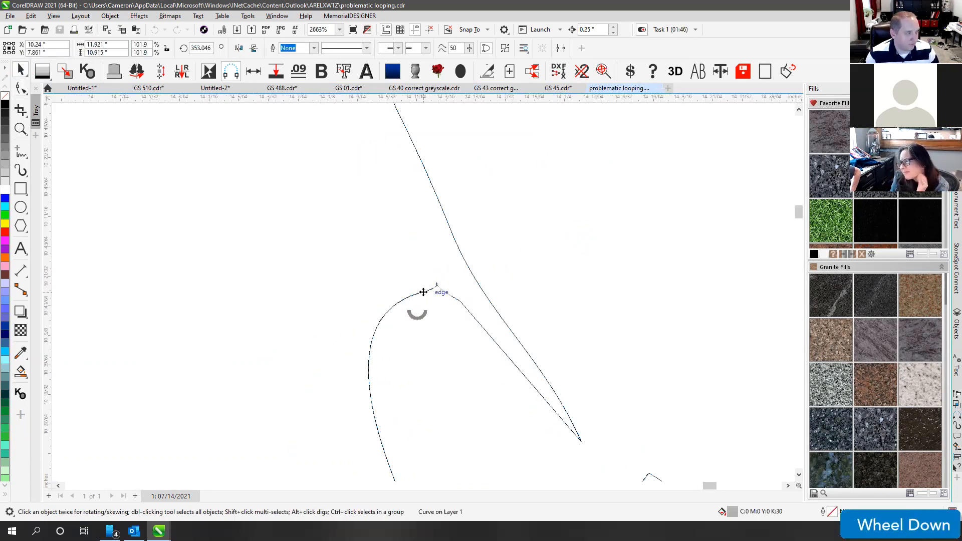
pyautogui.scroll(-4, 494, 298)
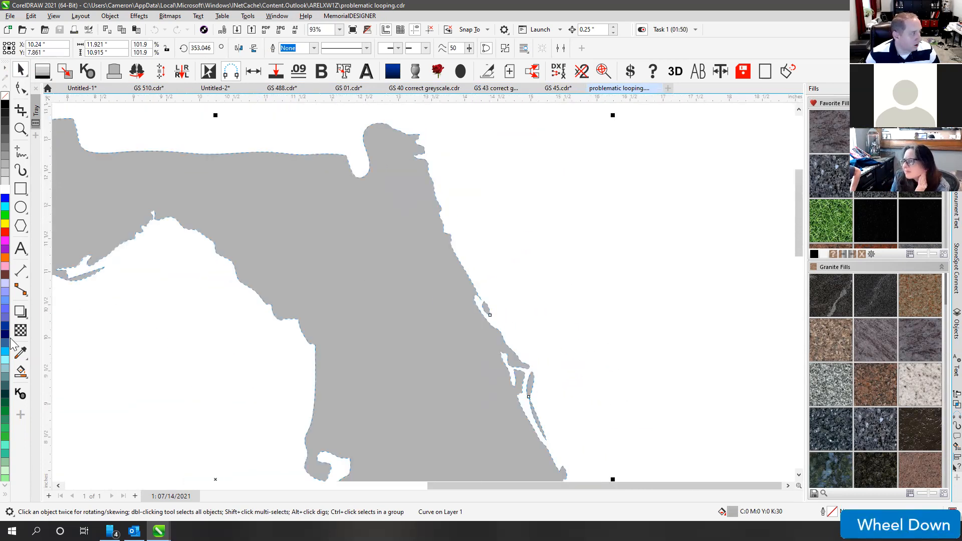
pyautogui.click(20, 316)
pyautogui.click(59, 324)
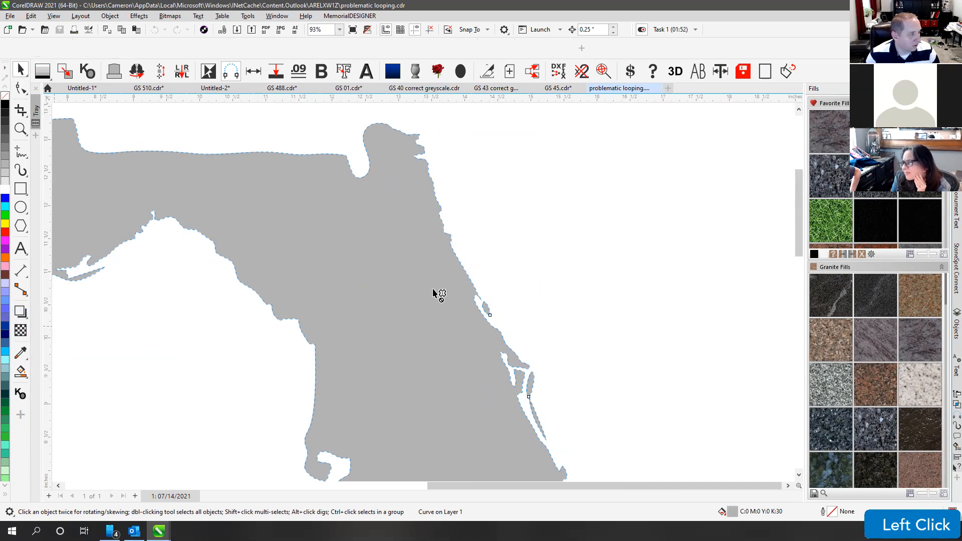
pyautogui.write('.09')
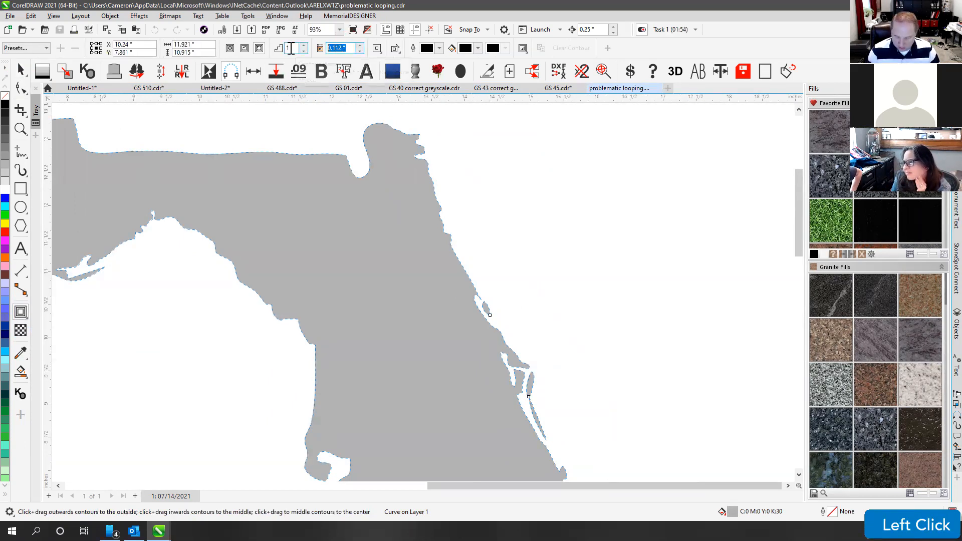
pyautogui.click(258, 48)
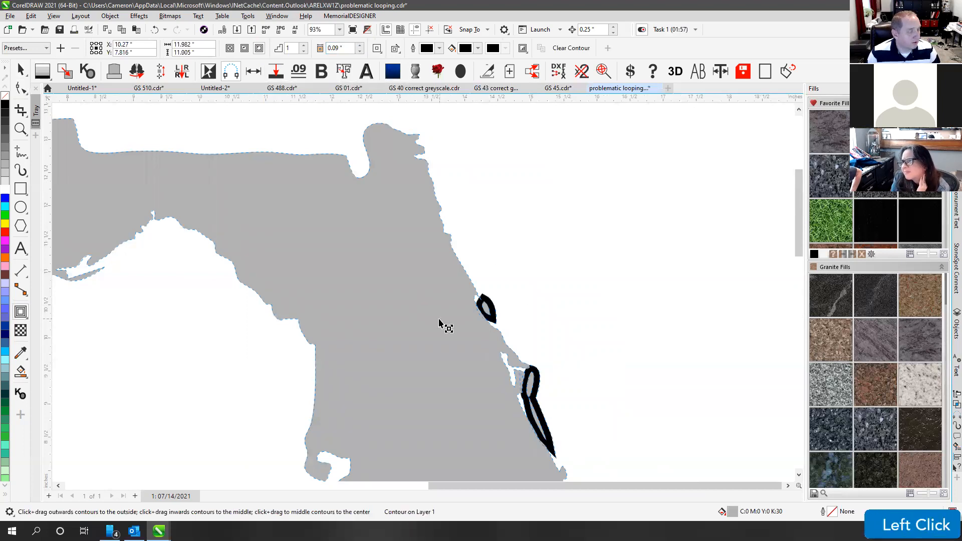
# Step: Check the contour around the whole Florida shape and display the curve's nodes for editing
pyautogui.scroll(-2, 403, 261)
pyautogui.scroll(-2, 423, 297)
pyautogui.scroll(2, 427, 299)
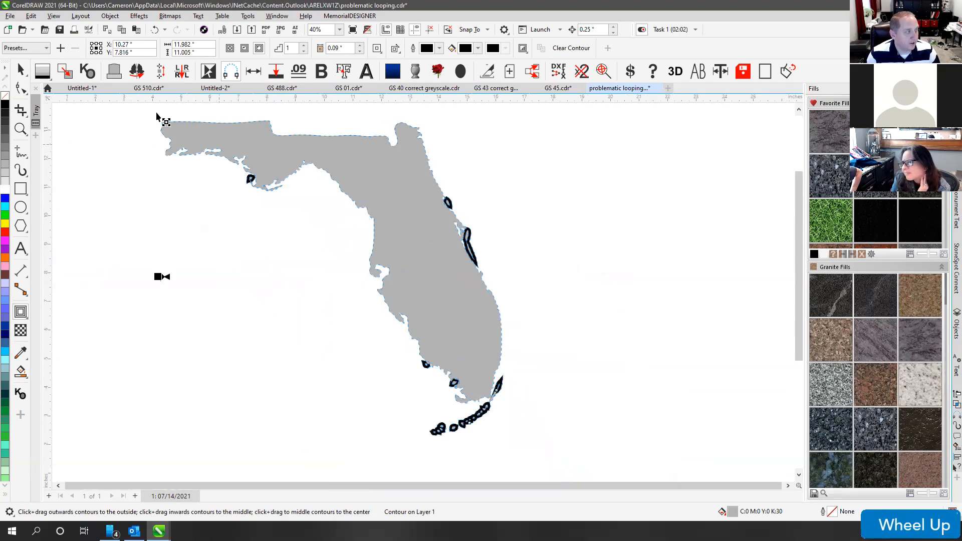
pyautogui.click(21, 89)
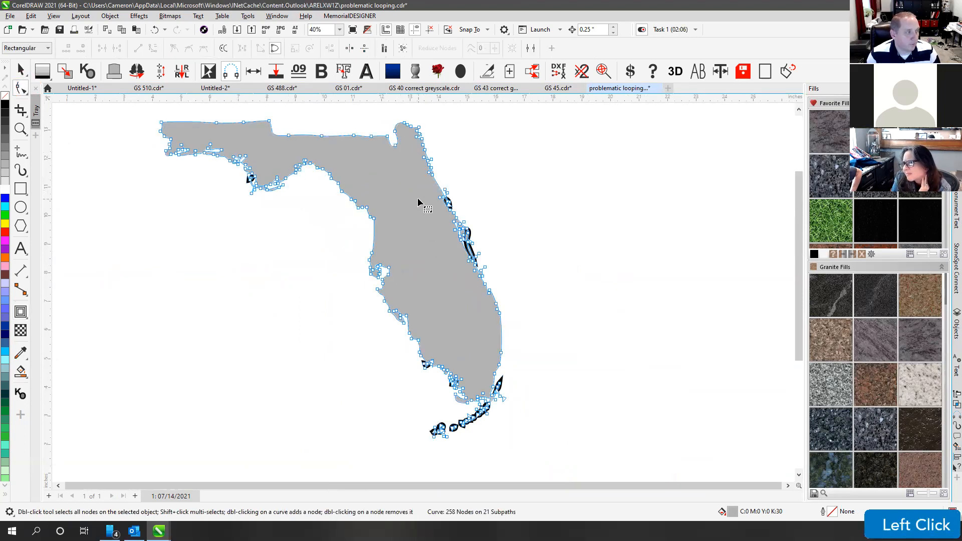
# Step: Examine the nodes around the tiny loop in Florida's outline beside the small island on the northeast coast
pyautogui.scroll(4, 417, 199)
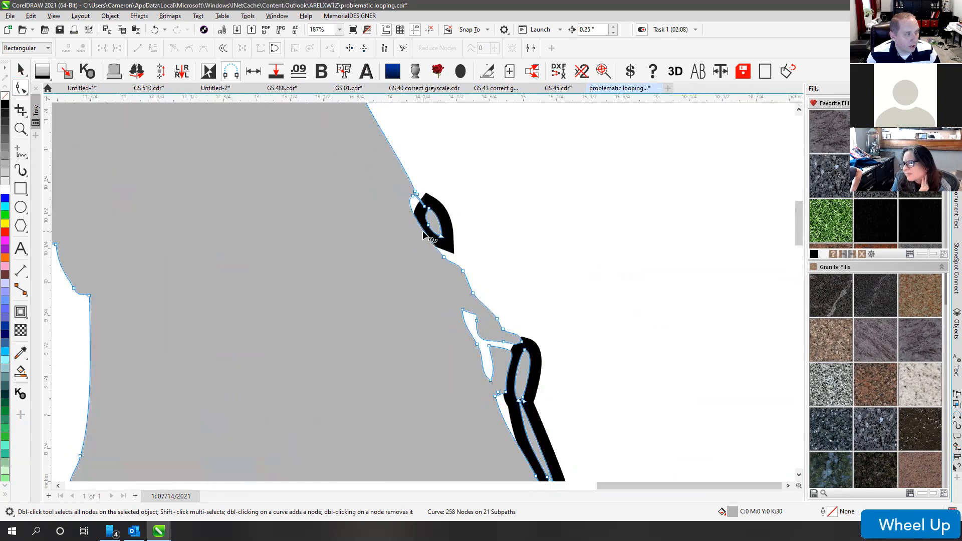
pyautogui.scroll(-3, 445, 291)
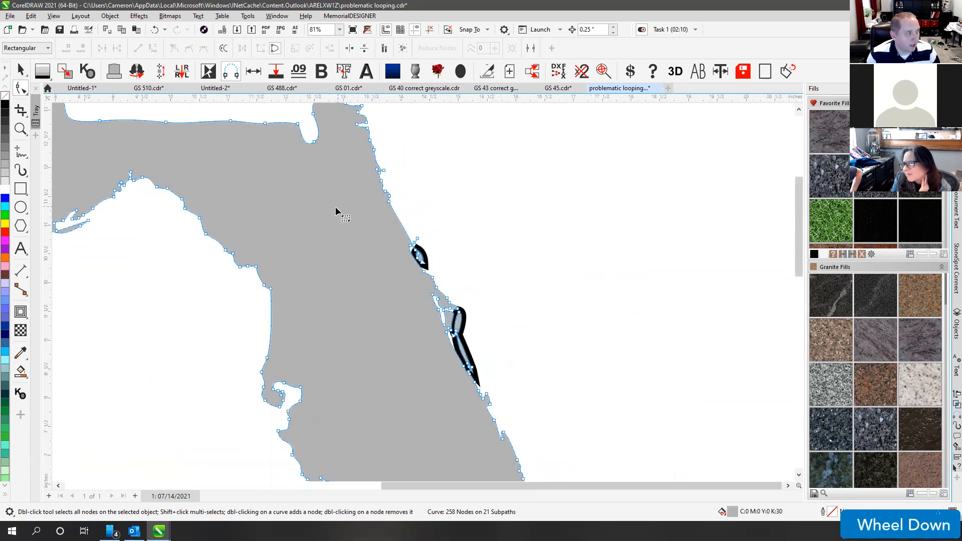
pyautogui.scroll(-2, 422, 290)
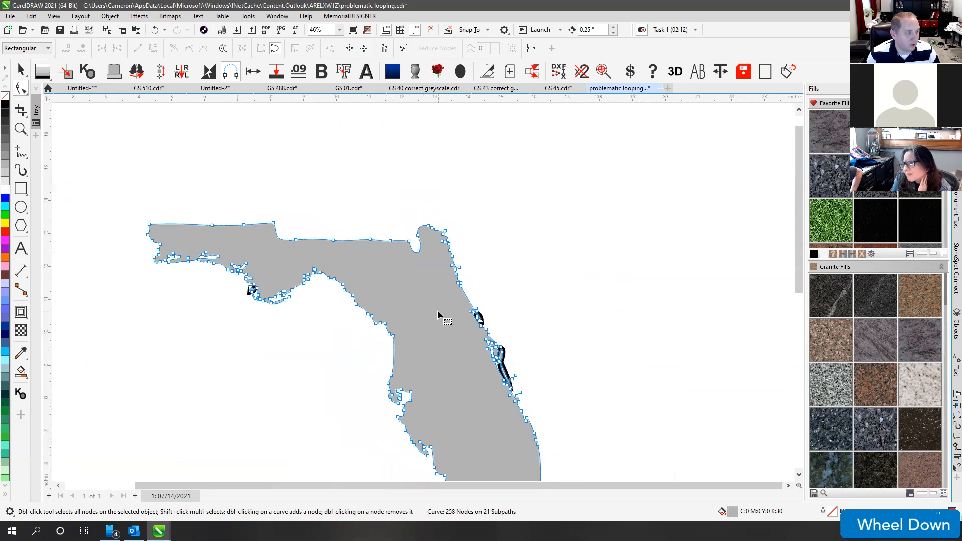
pyautogui.scroll(9, 422, 291)
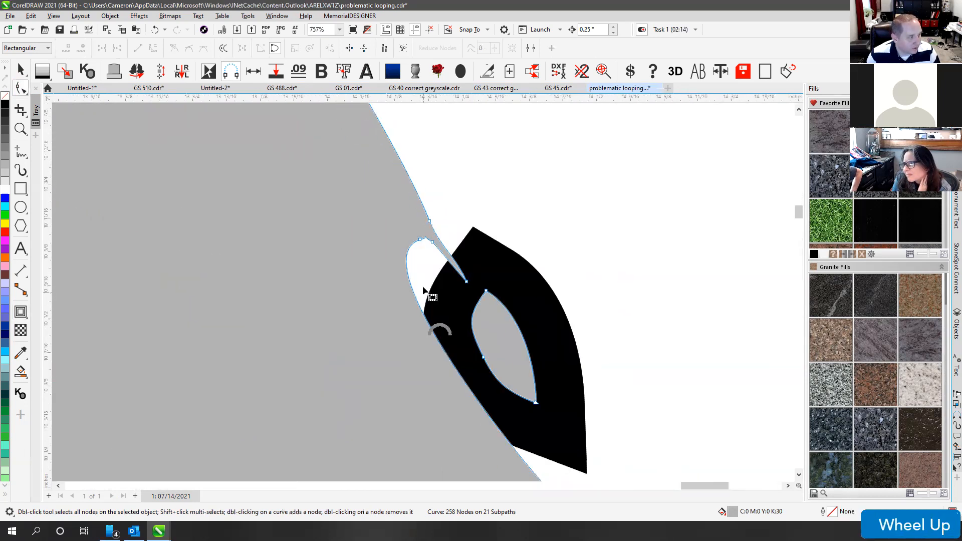
pyautogui.scroll(5, 423, 291)
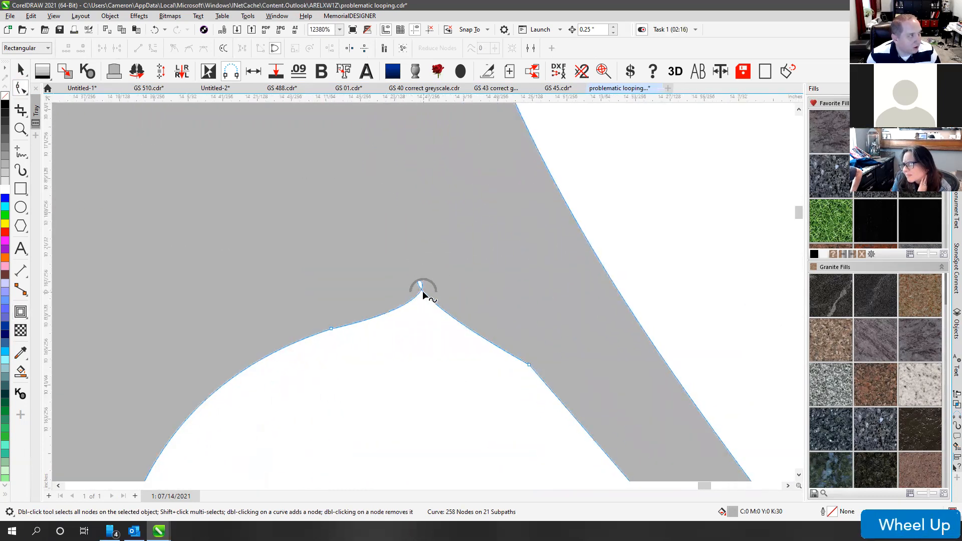
pyautogui.scroll(-2, 423, 300)
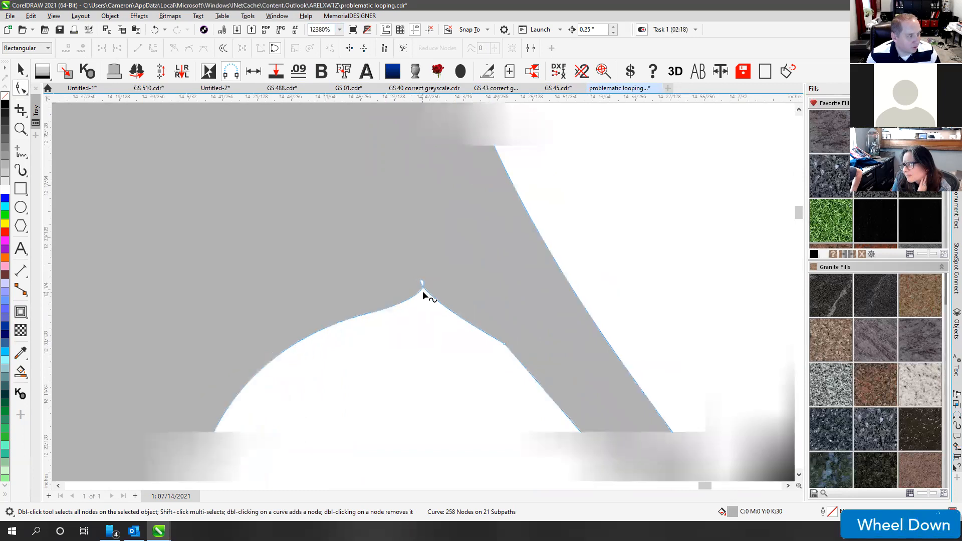
pyautogui.scroll(-4, 425, 295)
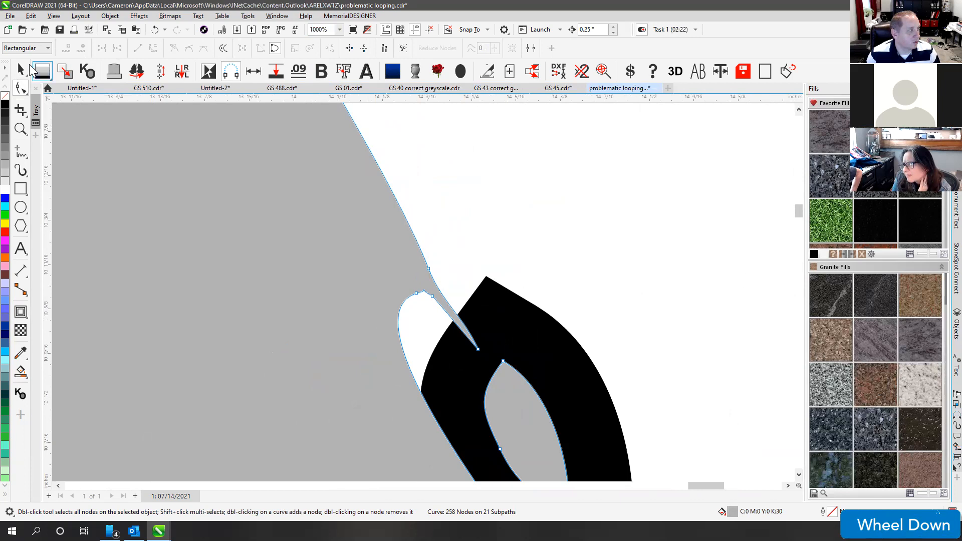
# Step: Smooth Florida's northeast coastline above the small island using the Smooth tool with a 0.385-inch nib
pyautogui.click(27, 90)
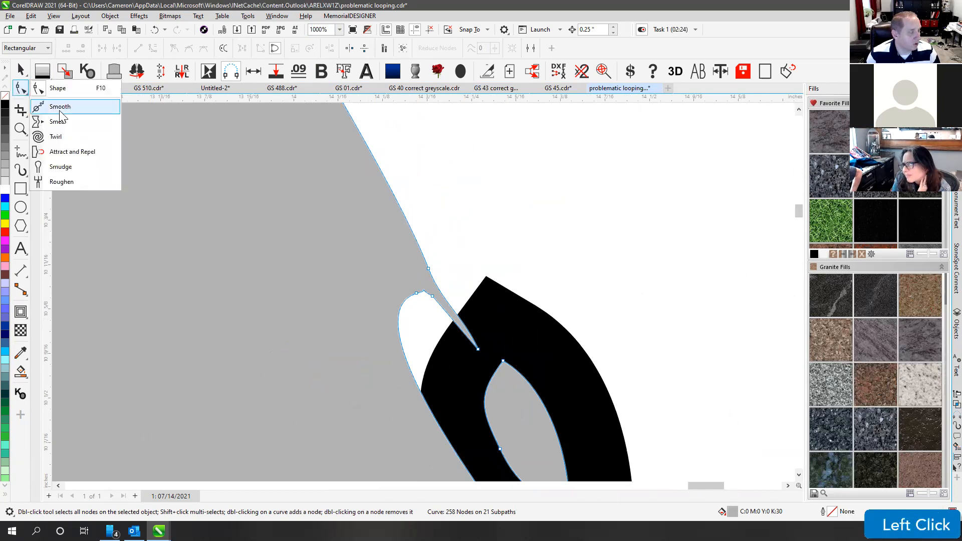
pyautogui.click(60, 111)
pyautogui.scroll(-4, 428, 286)
pyautogui.hscroll(1, 416, 276)
pyautogui.moveTo(369, 240)
pyautogui.mouseDown()
pyautogui.moveTo(427, 196)
pyautogui.moveTo(390, 224)
pyautogui.moveTo(412, 297)
pyautogui.moveTo(397, 307)
pyautogui.moveTo(404, 312)
pyautogui.mouseUp()
pyautogui.moveTo(356, 214); pyautogui.dragTo(333, 163)
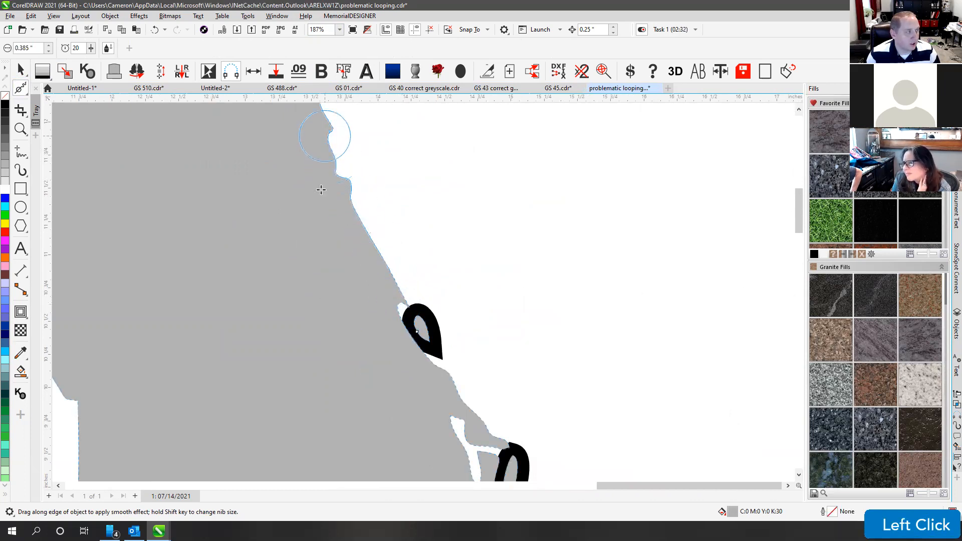
pyautogui.scroll(-2, 438, 292)
pyautogui.scroll(-6, 470, 340)
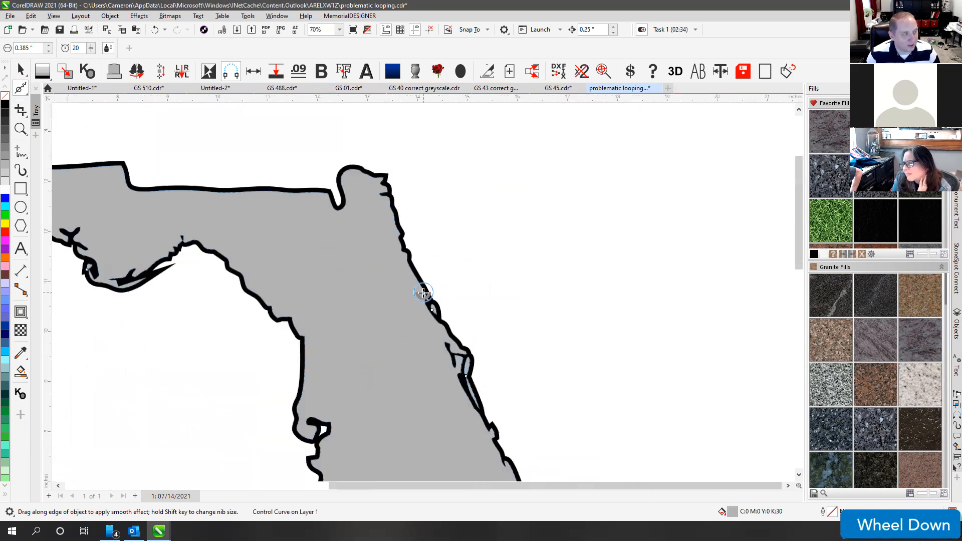
# Step: Undo the last smoothing stroke and smooth the northeast coast again, down across the tiny loop beside the small island
pyautogui.hotkey('ctrl', 'z')
pyautogui.scroll(5, 411, 279)
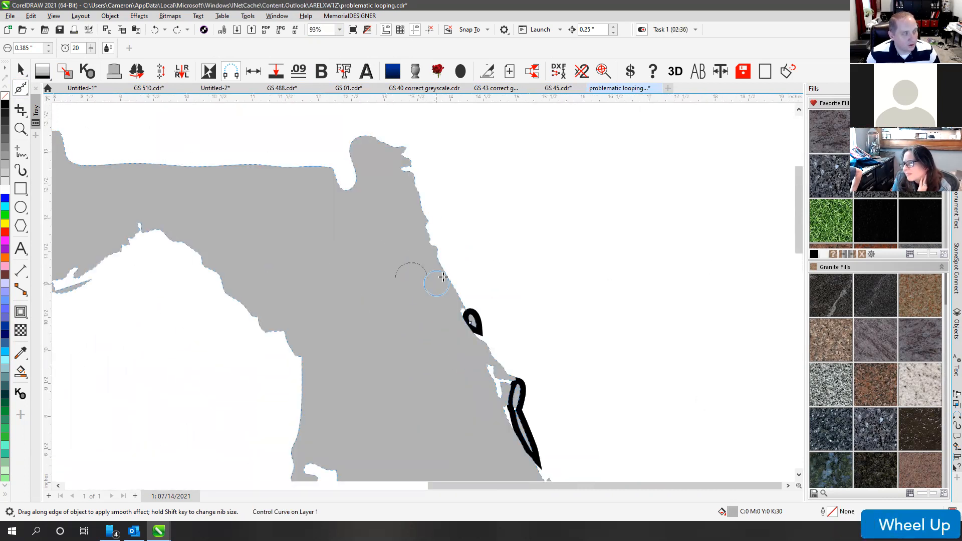
pyautogui.moveTo(423, 215); pyautogui.dragTo(440, 253)
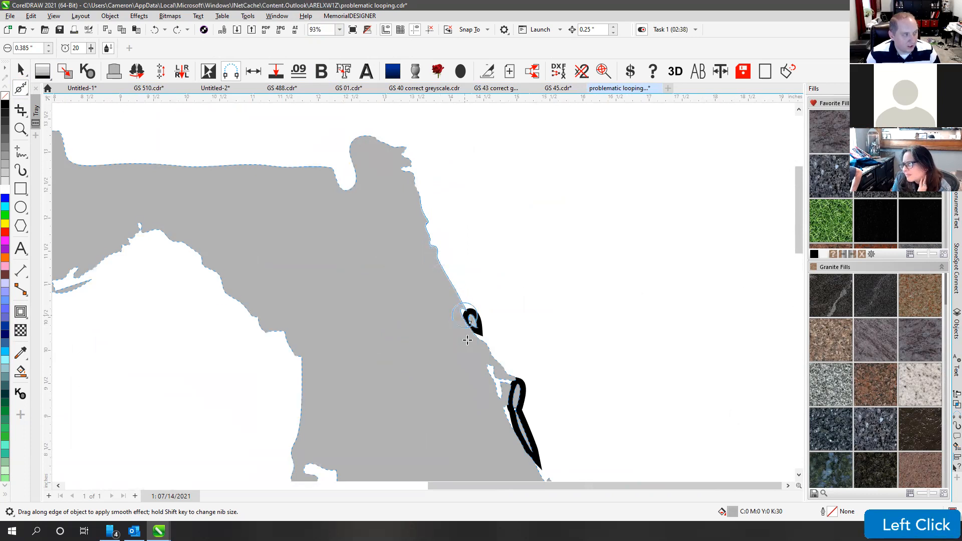
pyautogui.click(467, 341)
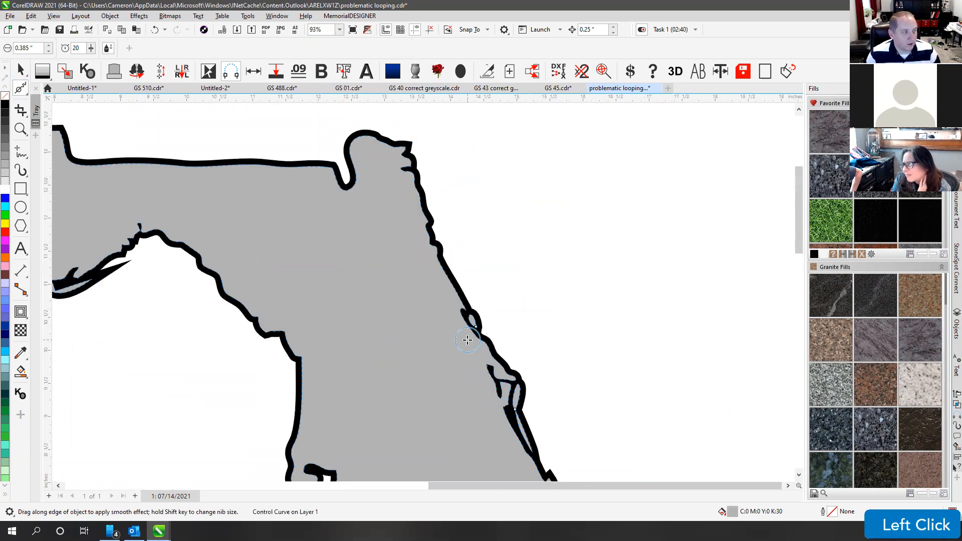
pyautogui.moveTo(459, 294)
pyautogui.mouseDown()
pyautogui.moveTo(425, 236)
pyautogui.moveTo(460, 297)
pyautogui.mouseUp()
# Step: Enlarge the Smooth tool's nib to 1.269 inches and inspect the contour around the small northeast island
pyautogui.moveTo(157, 234)
pyautogui.mouseDown()
pyautogui.moveTo(126, 224)
pyautogui.moveTo(143, 235)
pyautogui.mouseUp()
pyautogui.moveTo(153, 278)
pyautogui.keyDown('shift'); pyautogui.mouseDown()
pyautogui.moveTo(142, 237)
pyautogui.moveTo(187, 261)
pyautogui.moveTo(224, 308)
pyautogui.moveTo(249, 316)
pyautogui.mouseUp(); pyautogui.keyUp('shift')
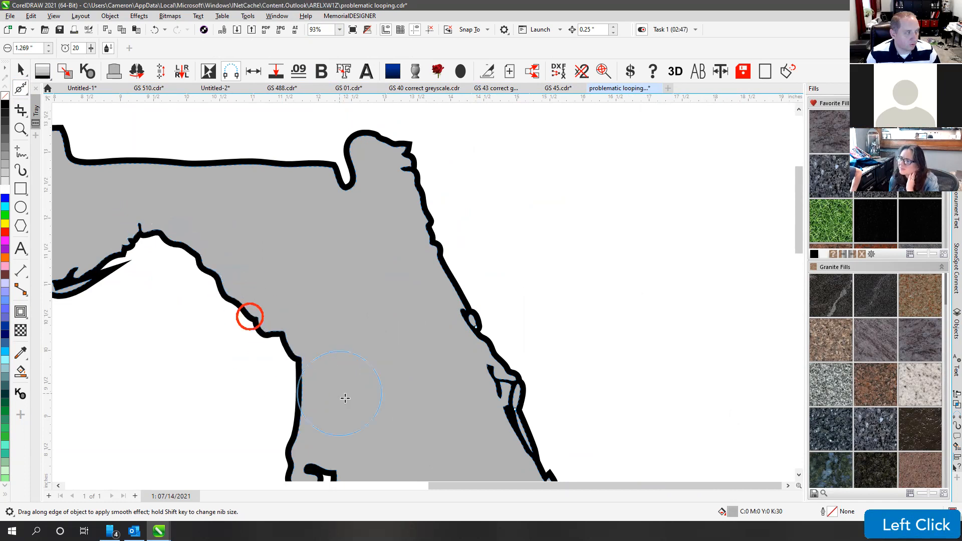
pyautogui.scroll(-2, 345, 398)
pyautogui.scroll(-1, 435, 305)
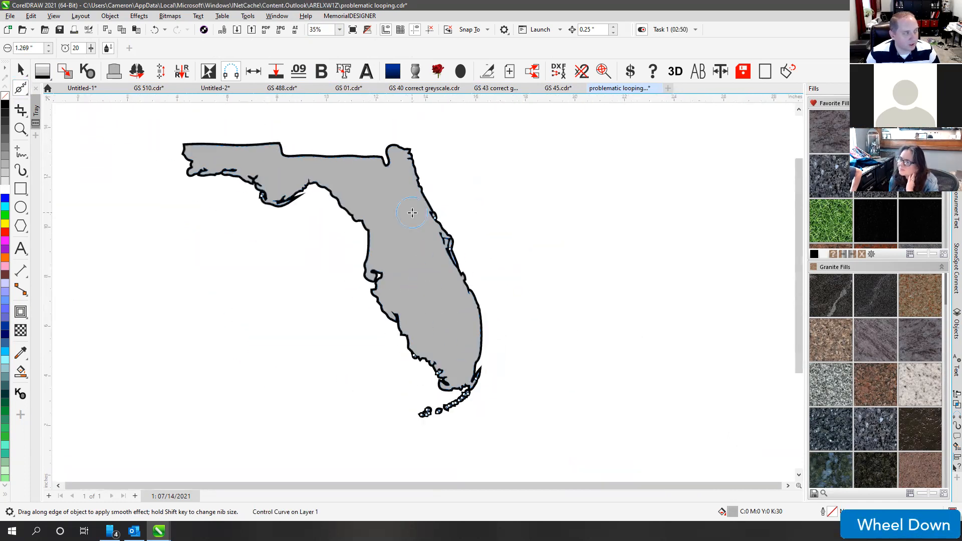
pyautogui.scroll(4, 426, 224)
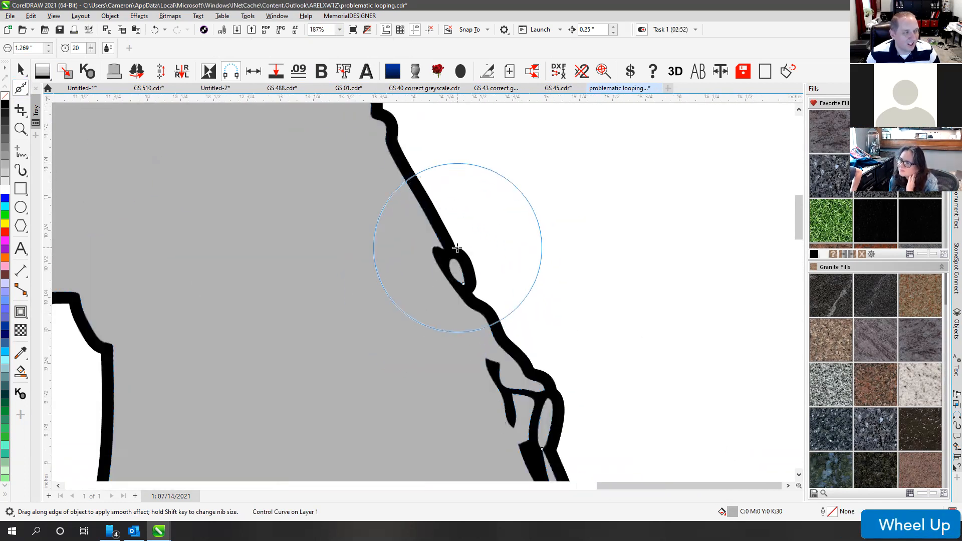
pyautogui.press('v')
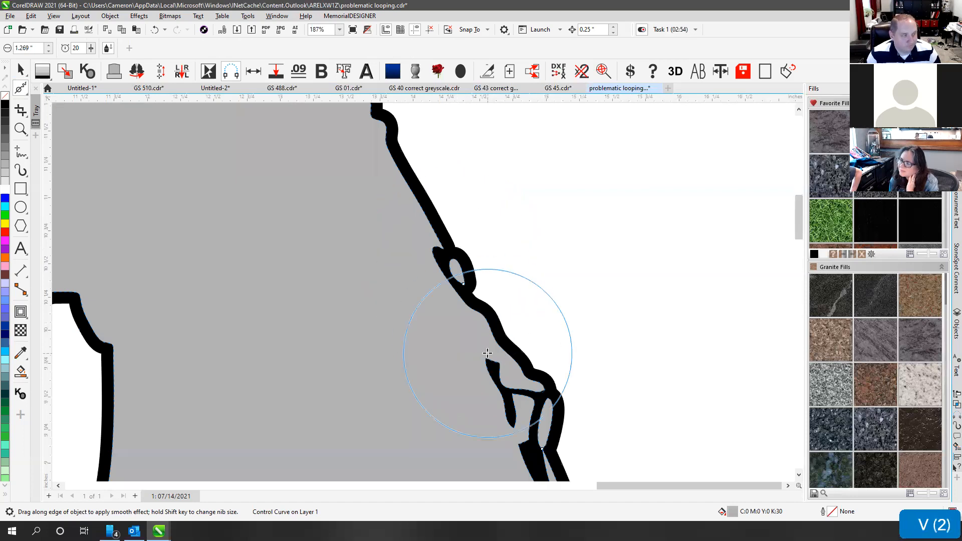
pyautogui.scroll(1, 441, 252)
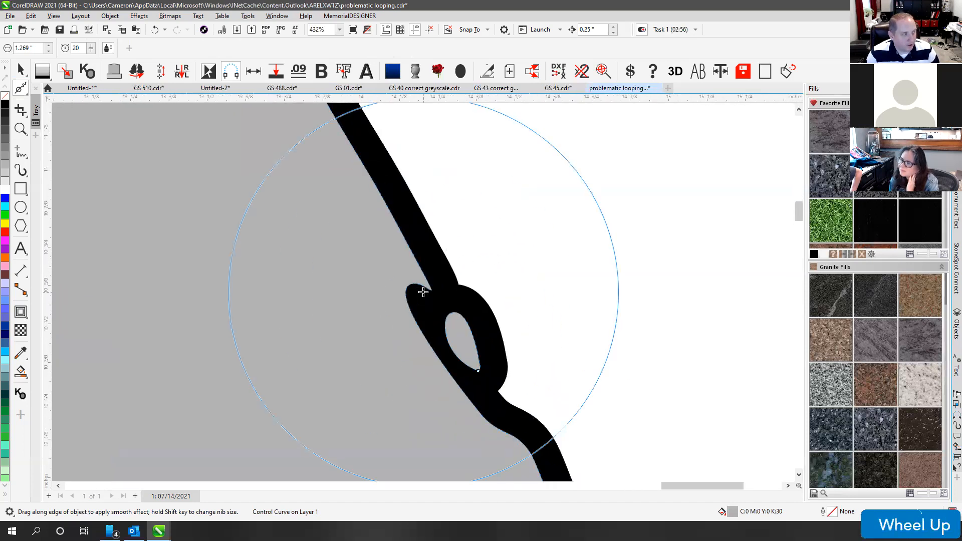
pyautogui.press('v')
pyautogui.scroll(-3, 425, 287)
# Step: Undo the smoothing strokes on Florida's outline and switch back to the Shape tool
pyautogui.hotkey('ctrl', 'z')
pyautogui.hotkey('ctrl', 'z')
pyautogui.hotkey('ctrl', 'z')
pyautogui.hotkey('ctrl', 'z')
pyautogui.scroll(-1, 423, 292)
pyautogui.press('v')
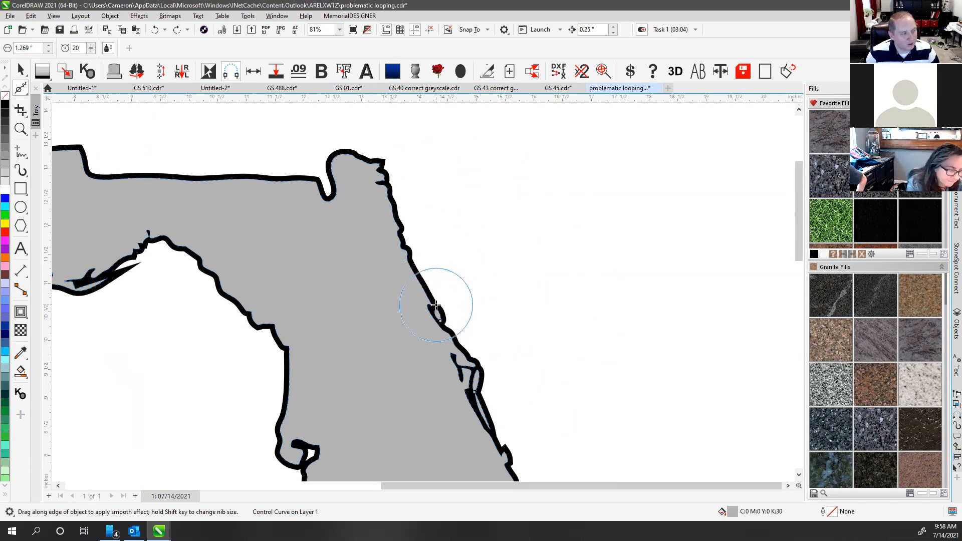
pyautogui.scroll(3, 426, 295)
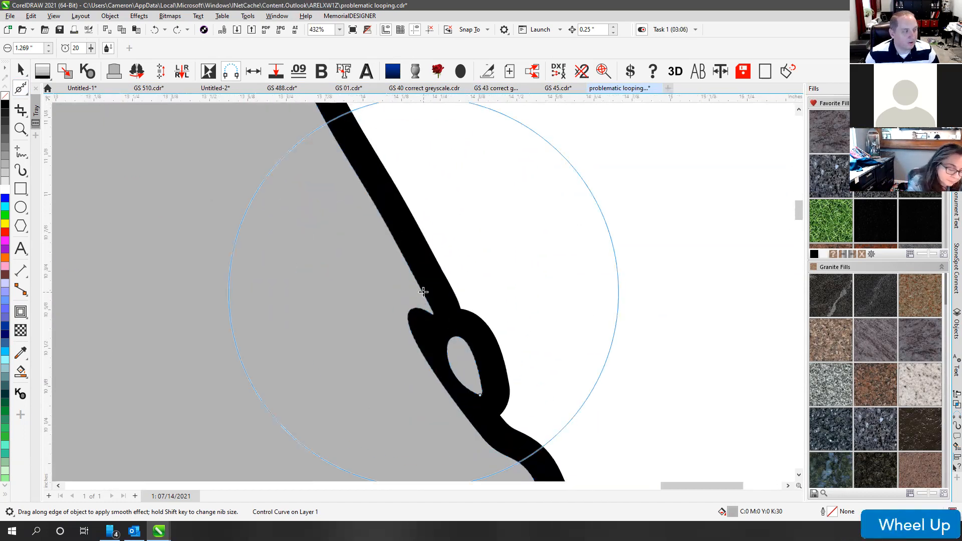
pyautogui.click(23, 85)
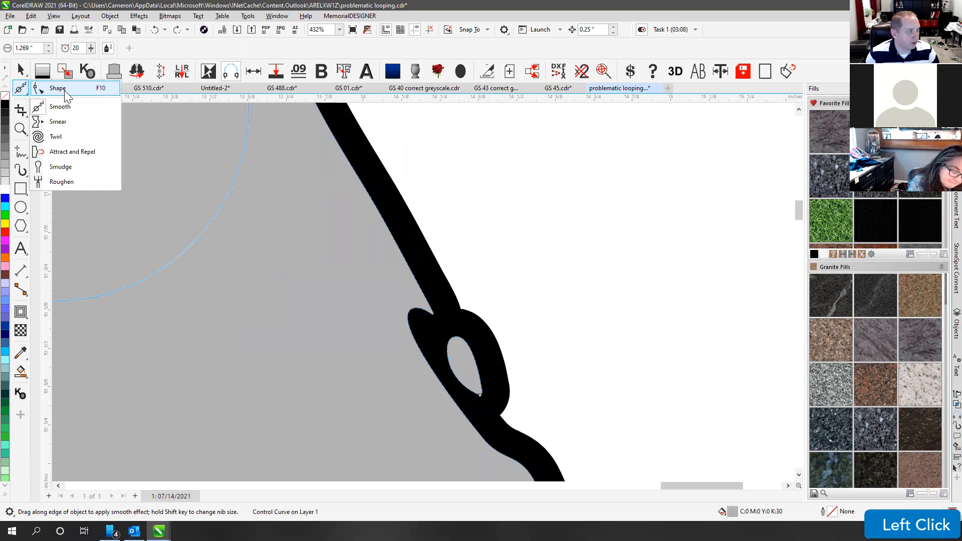
pyautogui.click(50, 101)
pyautogui.hotkey('ctrl', 'z')
pyautogui.hotkey('ctrl', 'z')
pyautogui.hotkey('ctrl', 'z')
pyautogui.hotkey('ctrl', 'z')
pyautogui.hotkey('ctrl', 'z')
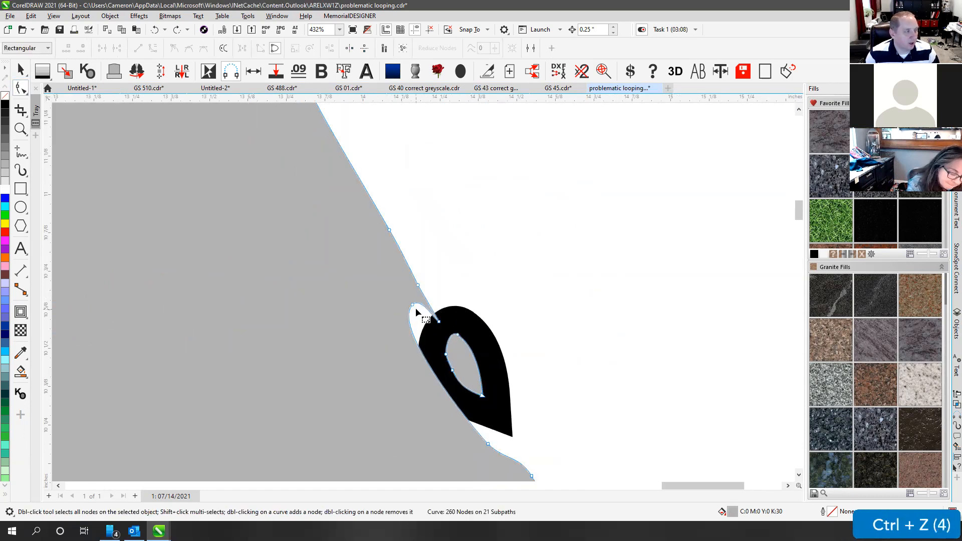
# Step: Try to reshape the curve segment just beside the tiny loop with the Shape tool and undo the change
pyautogui.scroll(1, 423, 295)
pyautogui.scroll(5, 423, 295)
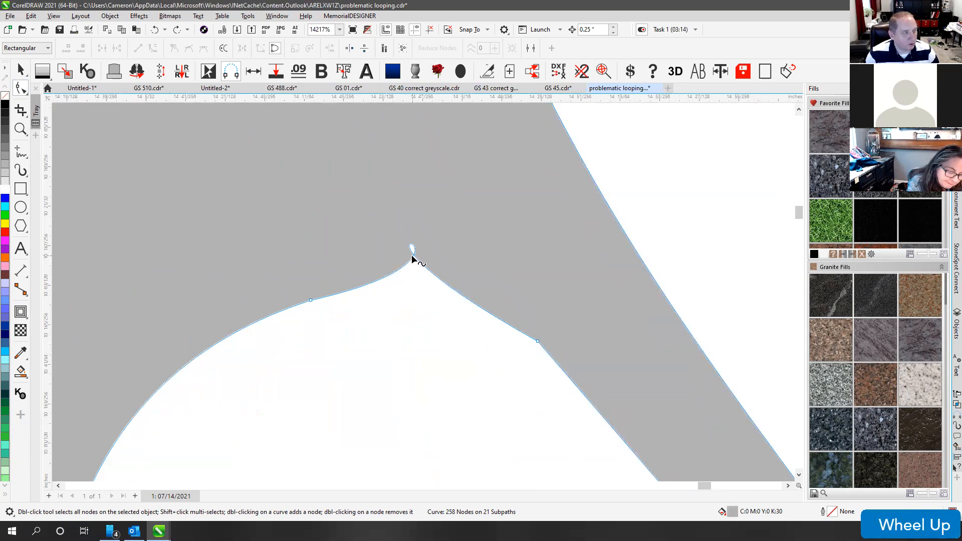
pyautogui.click(413, 258)
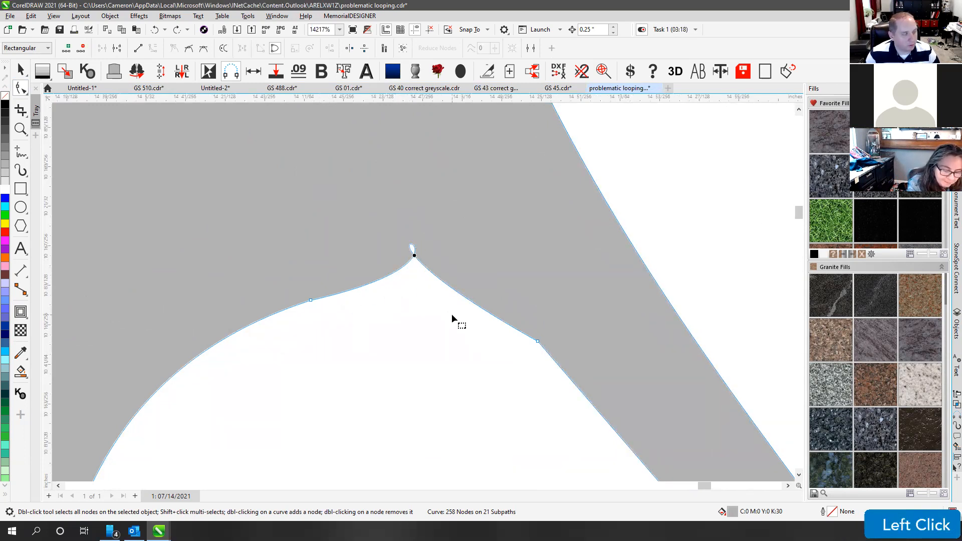
pyautogui.click(412, 272)
pyautogui.moveTo(407, 264); pyautogui.dragTo(509, 293)
pyautogui.hotkey('ctrl', 'z')
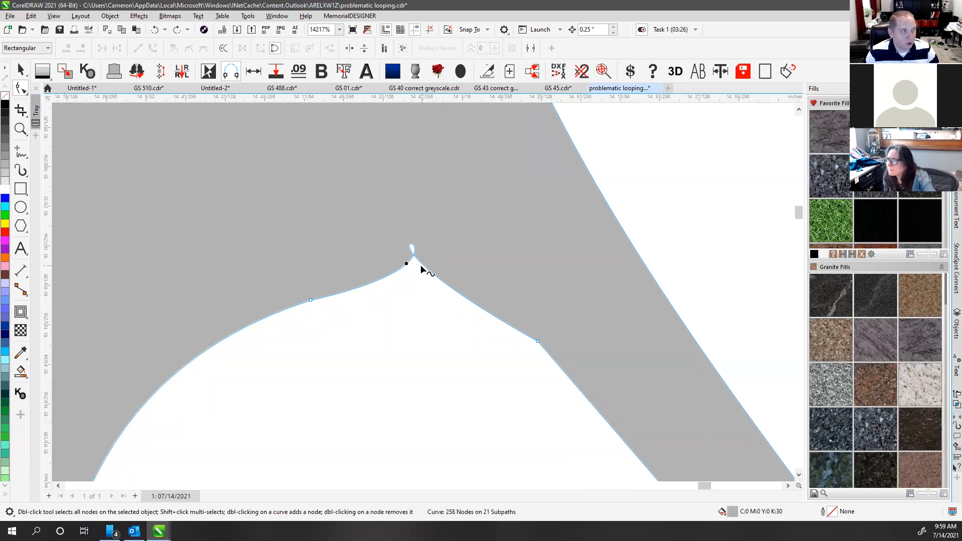
# Step: Smooth over the tiny loop using the Smooth tool with a 0.031-inch nib, and undo the smoothing
pyautogui.scroll(3, 422, 288)
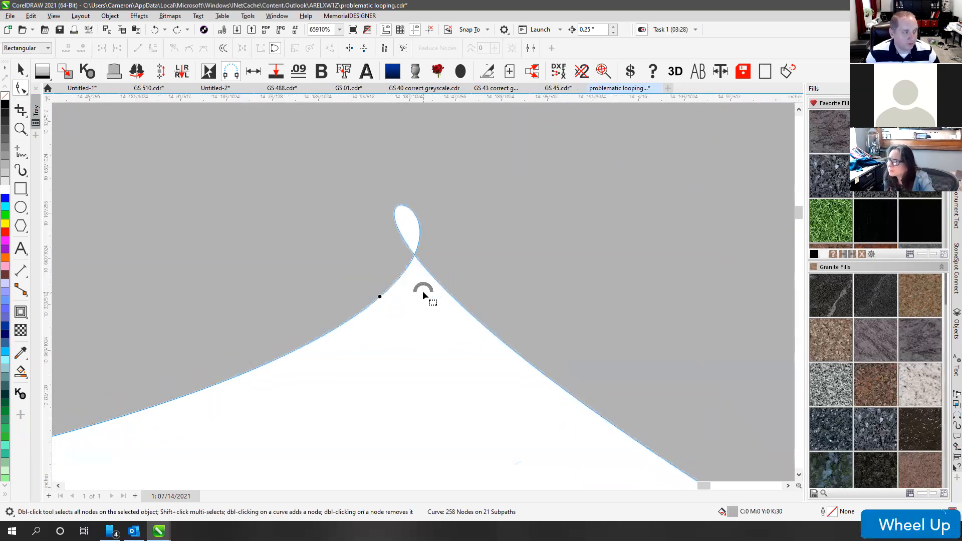
pyautogui.scroll(-1, 426, 291)
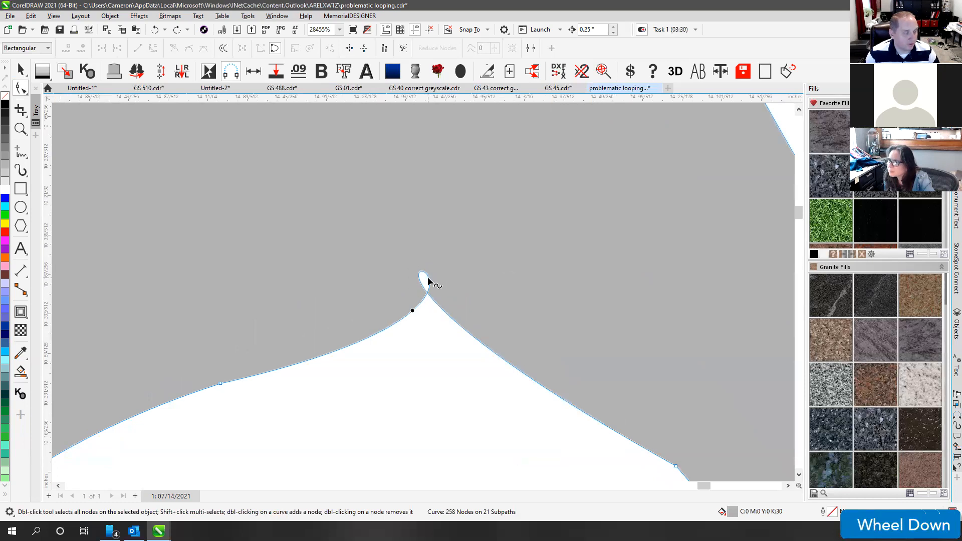
pyautogui.click(20, 95)
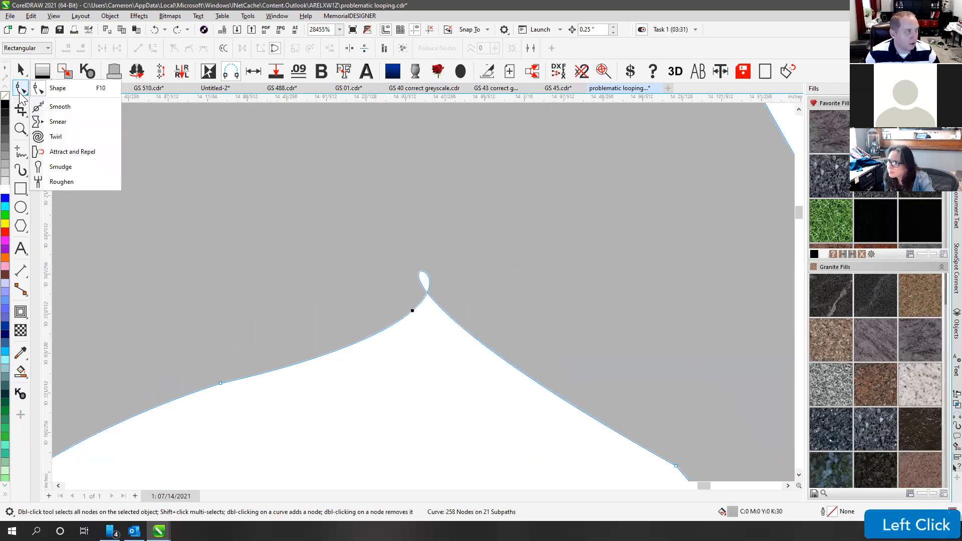
pyautogui.click(59, 120)
pyautogui.scroll(-1, 423, 292)
pyautogui.scroll(-2, 423, 292)
pyautogui.moveTo(403, 297); pyautogui.dragTo(418, 262)
pyautogui.scroll(2, 419, 261)
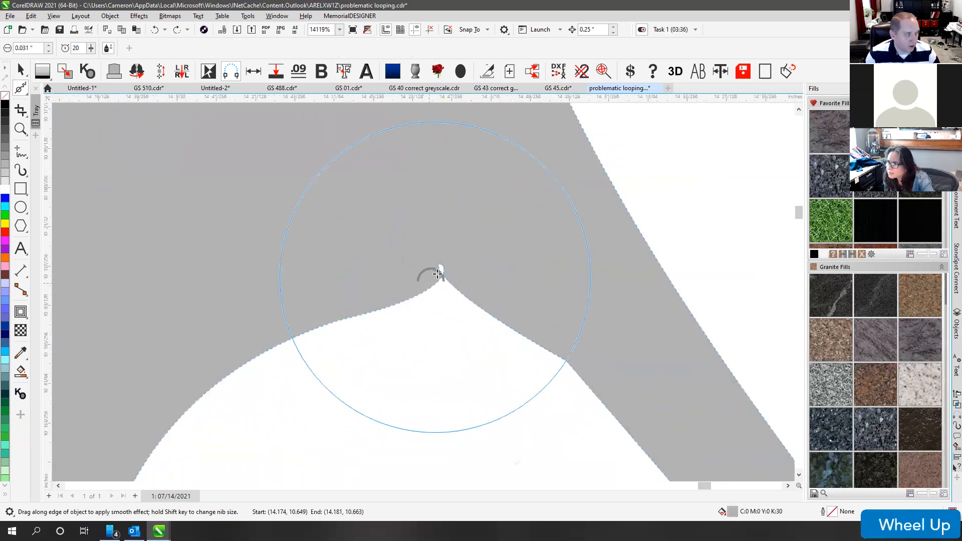
pyautogui.click(436, 272)
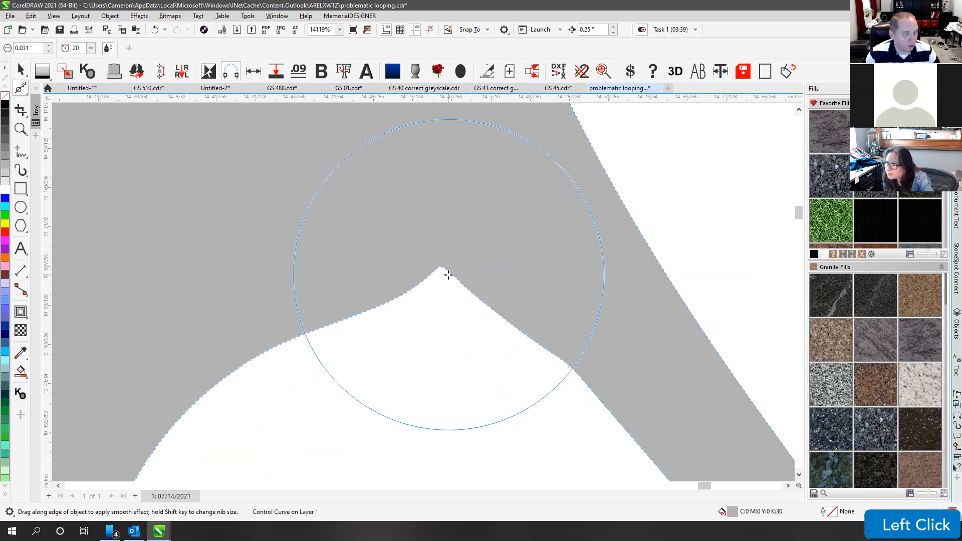
pyautogui.hotkey('ctrl', 'z')
# Step: Remove the tiny loop from Florida's outline with the Virtual Segment Delete tool, leaving the two curve ends at the crossing point
pyautogui.click(21, 89)
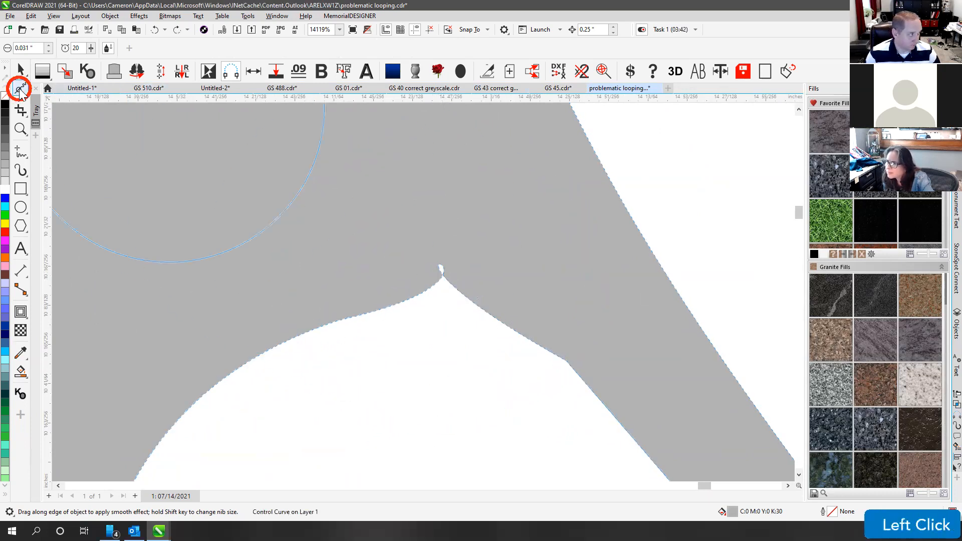
pyautogui.click(20, 115)
pyautogui.click(60, 140)
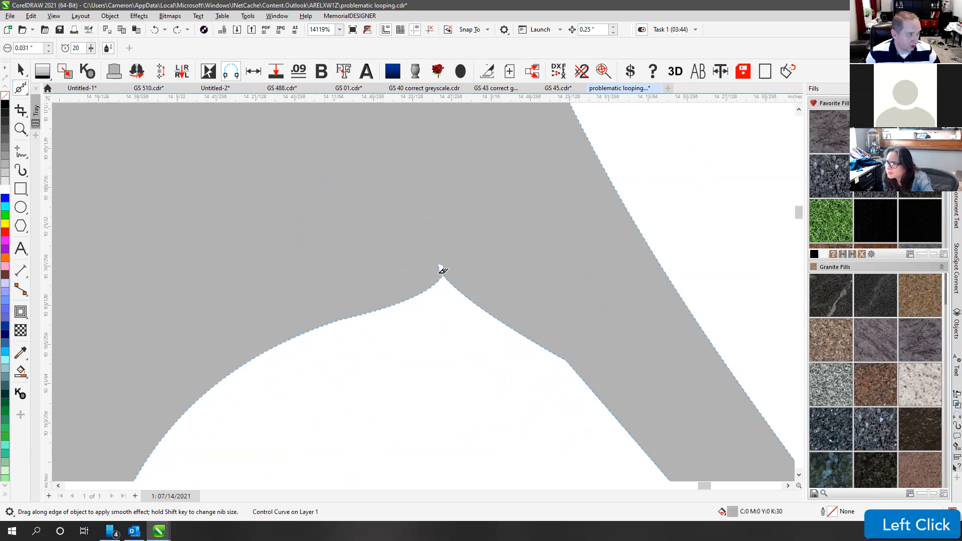
pyautogui.scroll(2, 438, 273)
pyautogui.moveTo(475, 280); pyautogui.dragTo(471, 281)
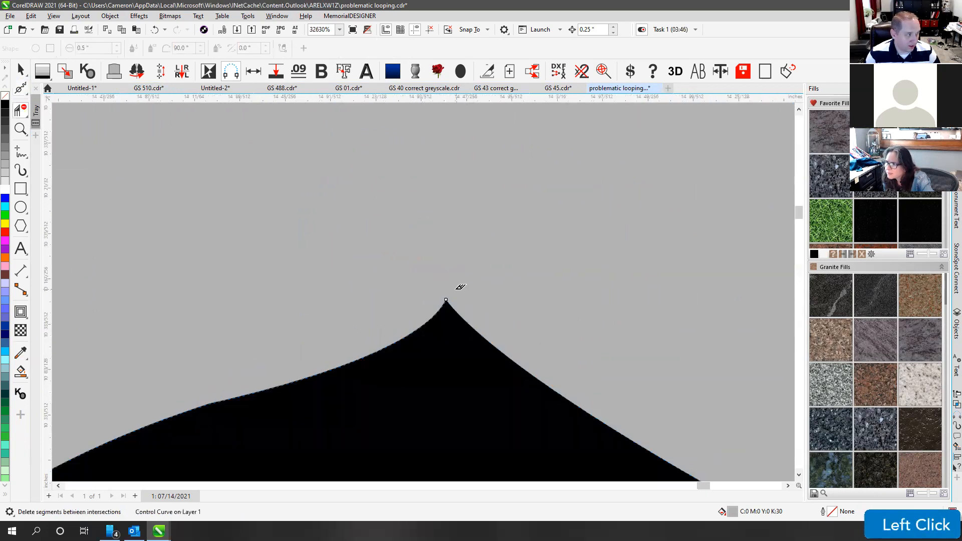
pyautogui.press('shift')
pyautogui.moveTo(412, 269); pyautogui.dragTo(473, 329)
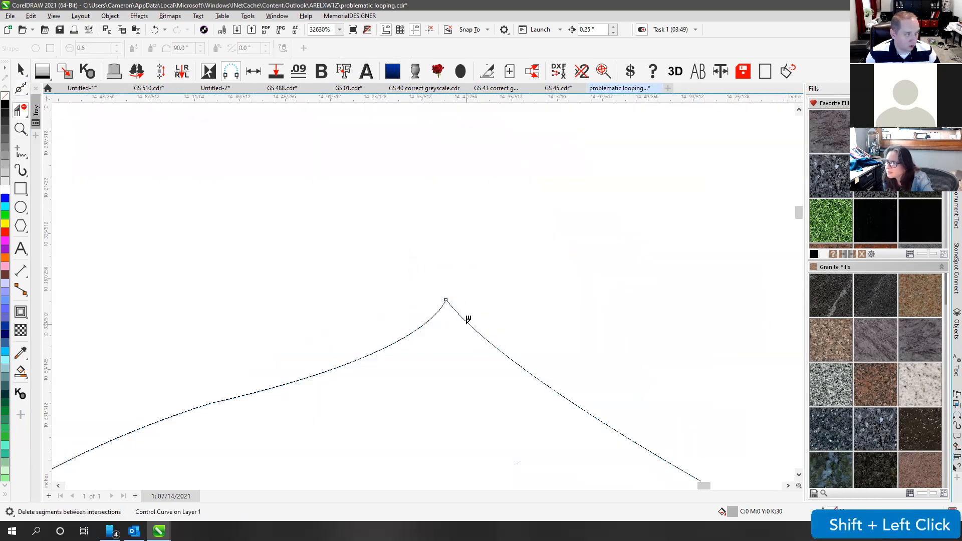
pyautogui.click(22, 89)
pyautogui.scroll(-1, 422, 290)
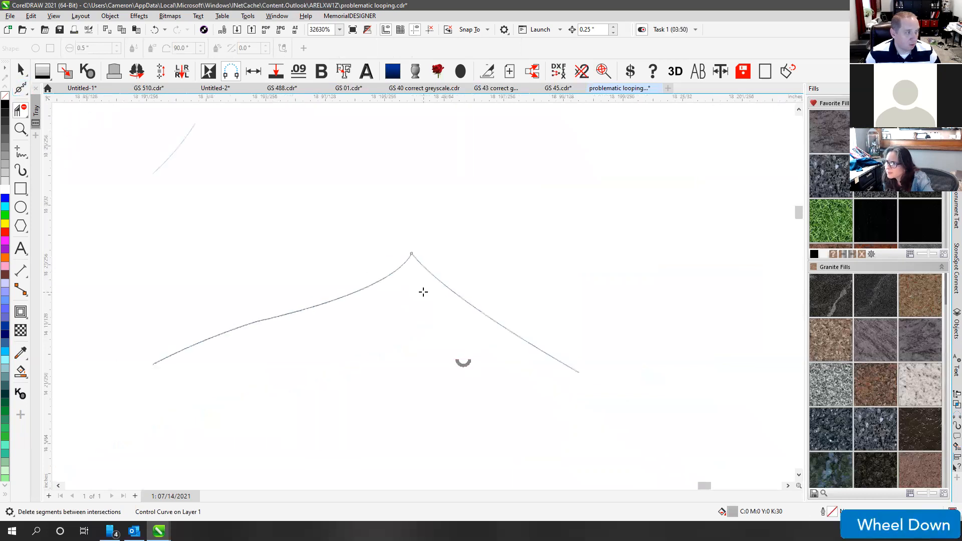
# Step: Apply an outside contour with one 0.09-inch step to the repaired Florida shape
pyautogui.click(20, 90)
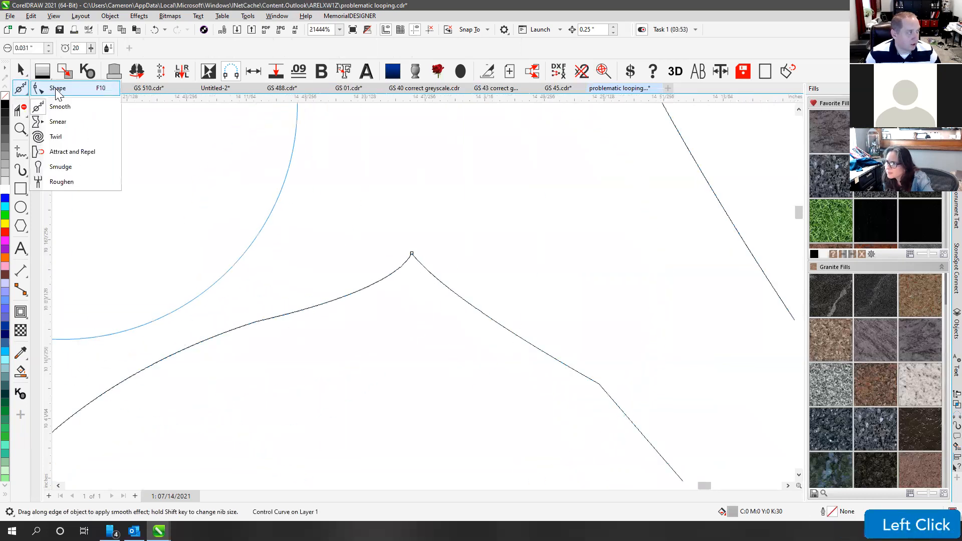
pyautogui.click(56, 98)
pyautogui.scroll(-2, 434, 299)
pyautogui.scroll(-1, 434, 300)
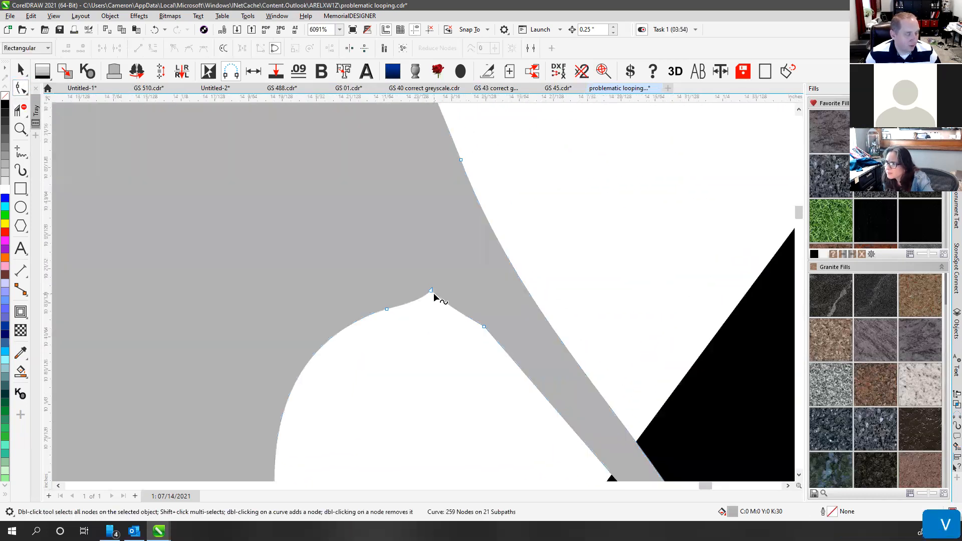
pyautogui.click(21, 313)
pyautogui.click(259, 48)
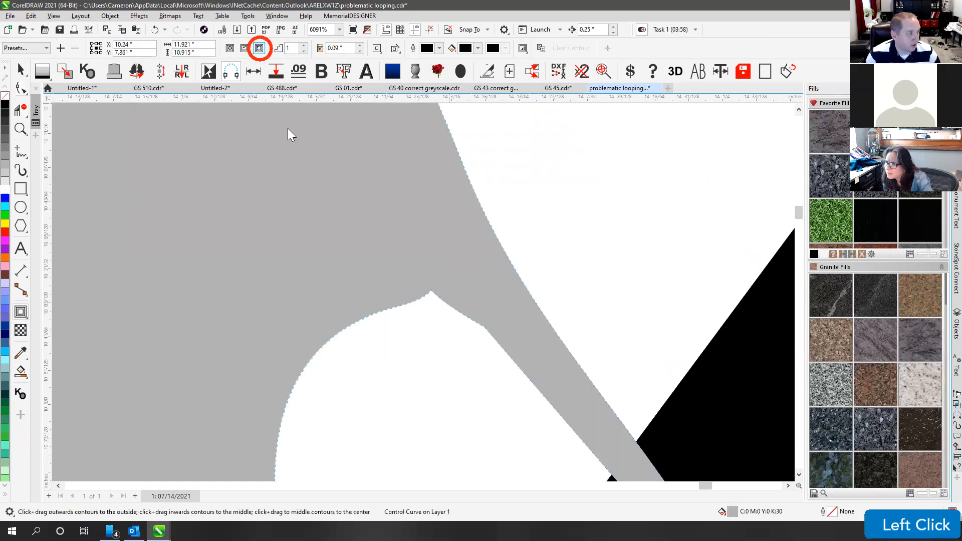
pyautogui.scroll(-6, 426, 296)
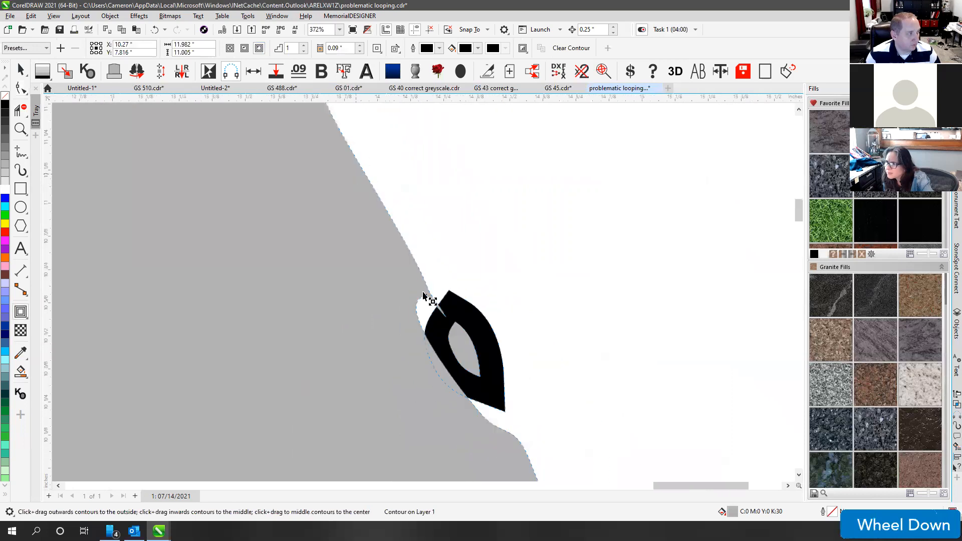
pyautogui.scroll(-3, 423, 295)
# Step: Try smoothing Florida's east coast using the Smooth tool with a 1.199-inch nib, and undo the smoothing
pyautogui.click(26, 114)
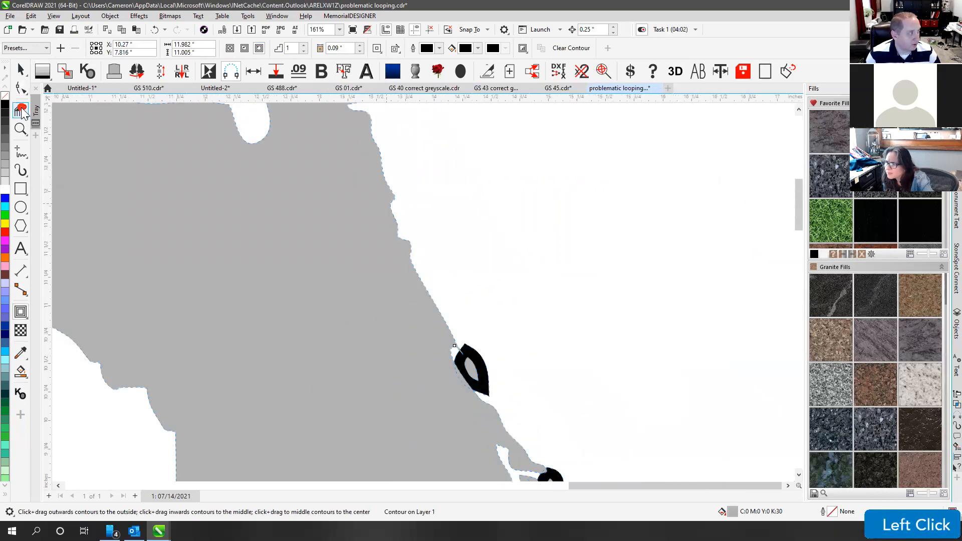
pyautogui.click(22, 91)
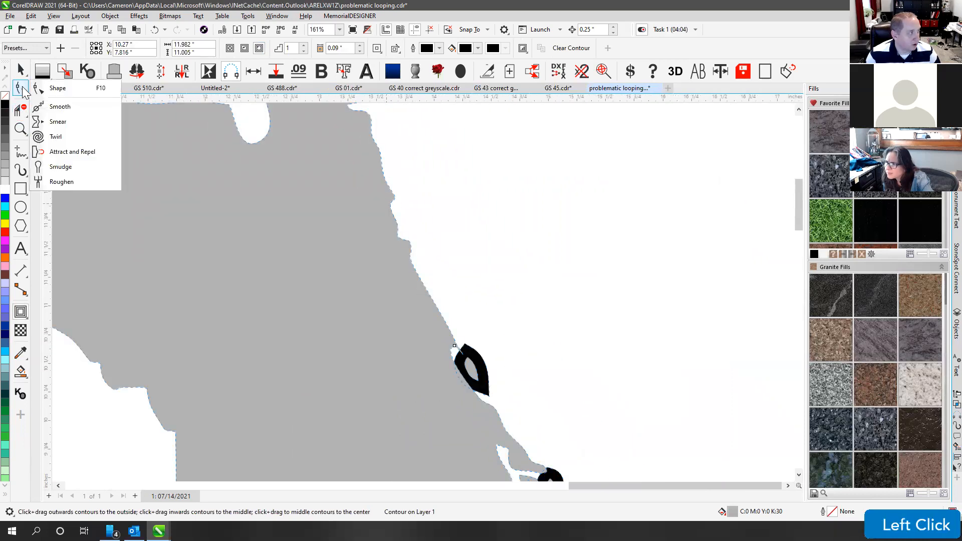
pyautogui.click(56, 106)
pyautogui.scroll(-3, 427, 272)
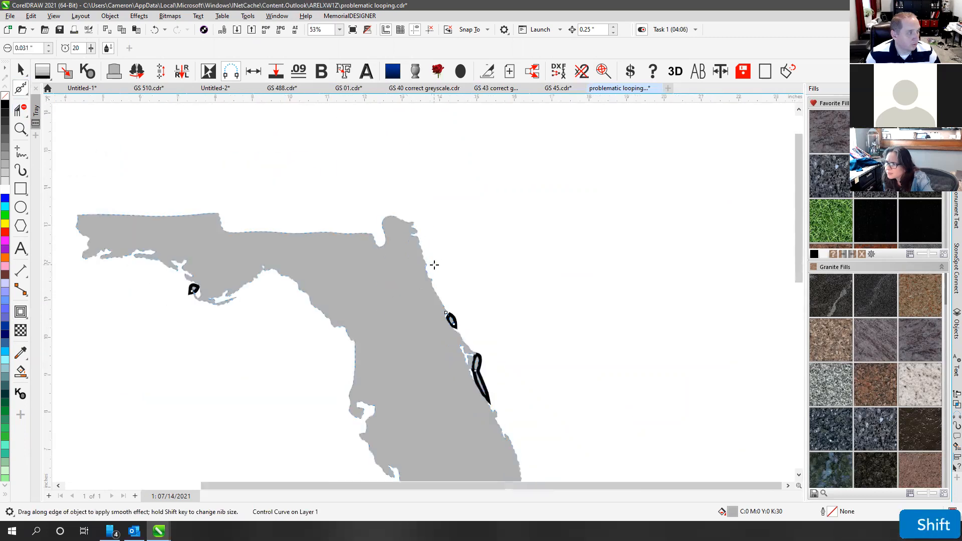
pyautogui.moveTo(433, 264); pyautogui.dragTo(443, 245)
pyautogui.click(425, 263)
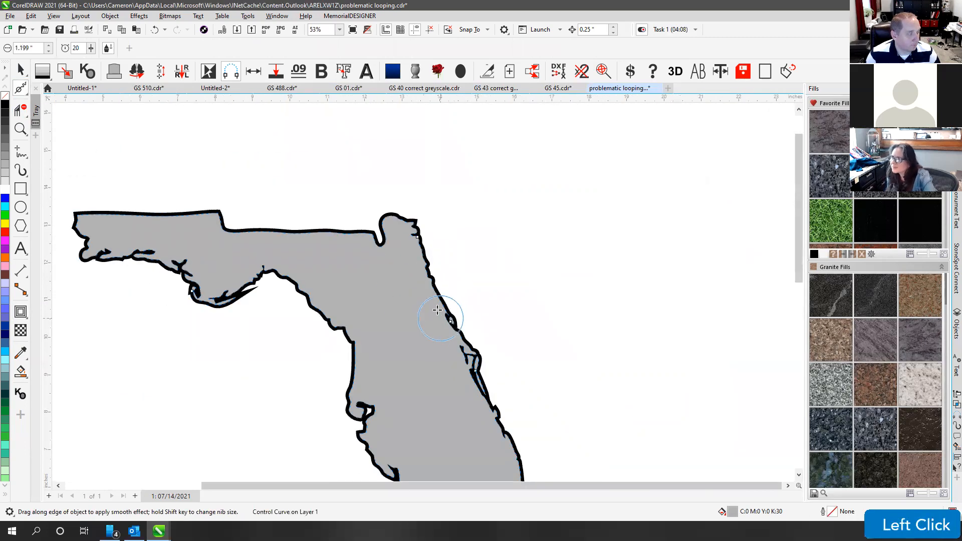
pyautogui.click(21, 129)
pyautogui.scroll(4, 421, 290)
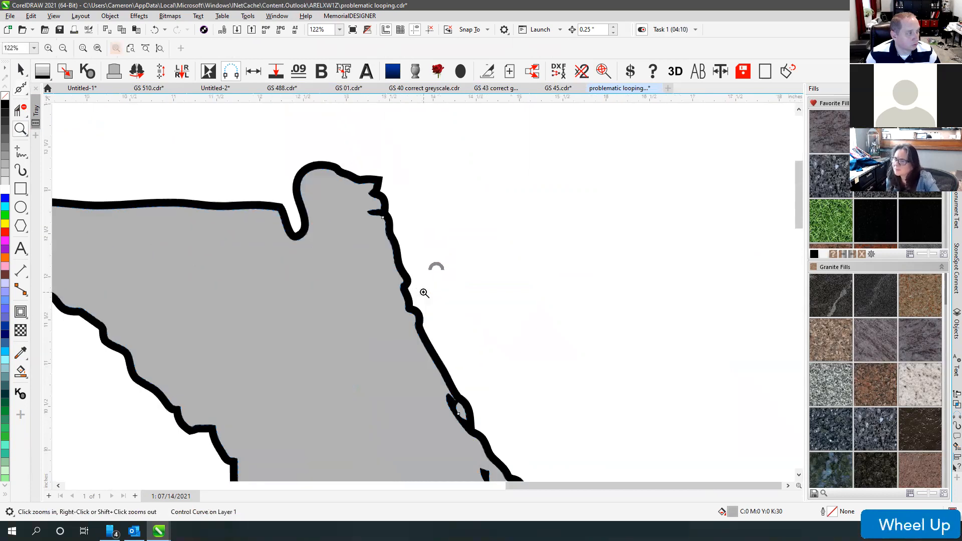
pyautogui.hotkey('ctrl', 'z')
# Step: Try pulling the curve segment at the thin sliver on Florida's northeast coast inland with the Shape tool, and undo the change
pyautogui.scroll(8, 425, 292)
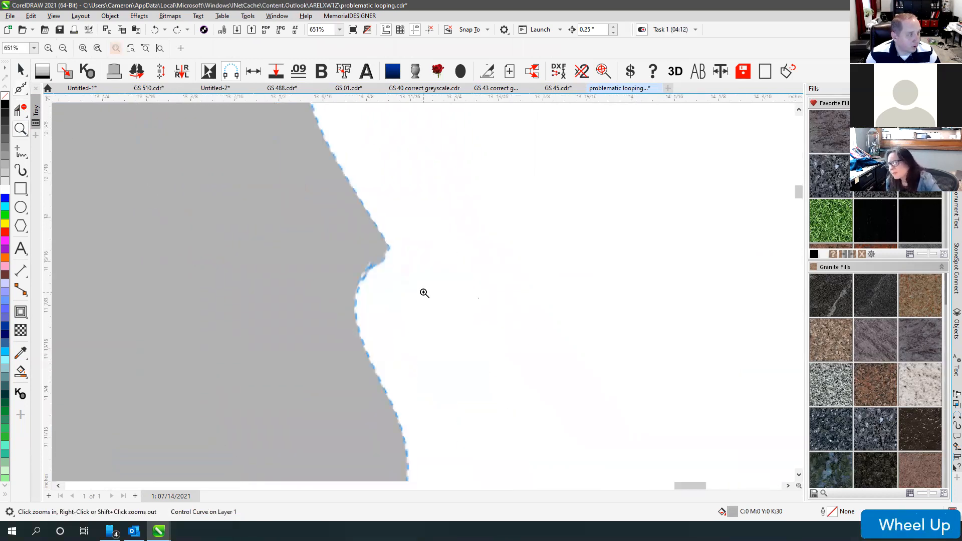
pyautogui.scroll(2, 424, 293)
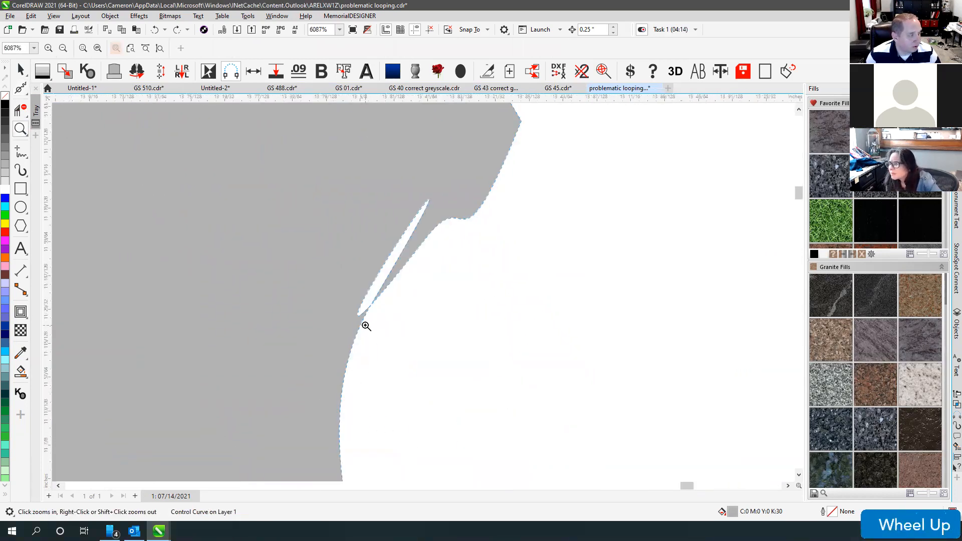
pyautogui.scroll(-2, 387, 299)
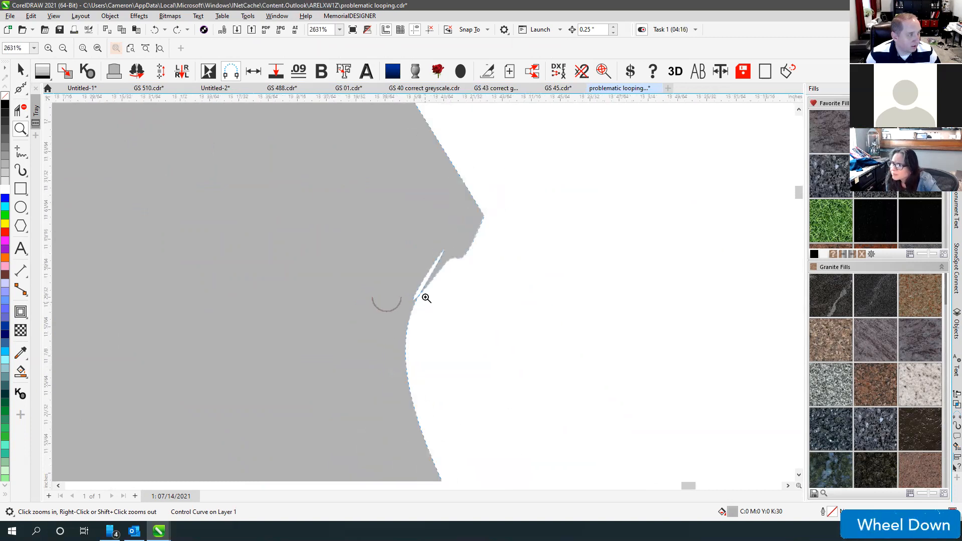
pyautogui.click(24, 91)
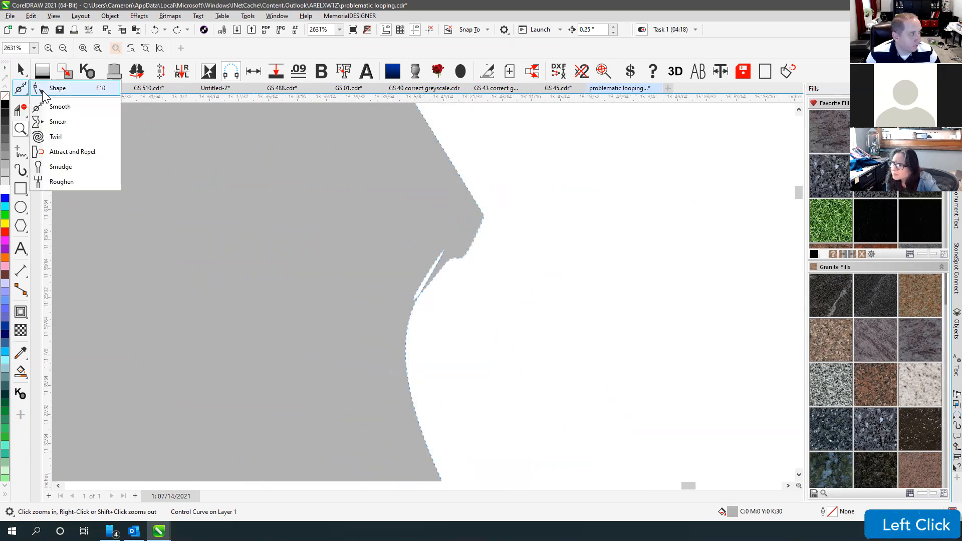
pyautogui.click(42, 90)
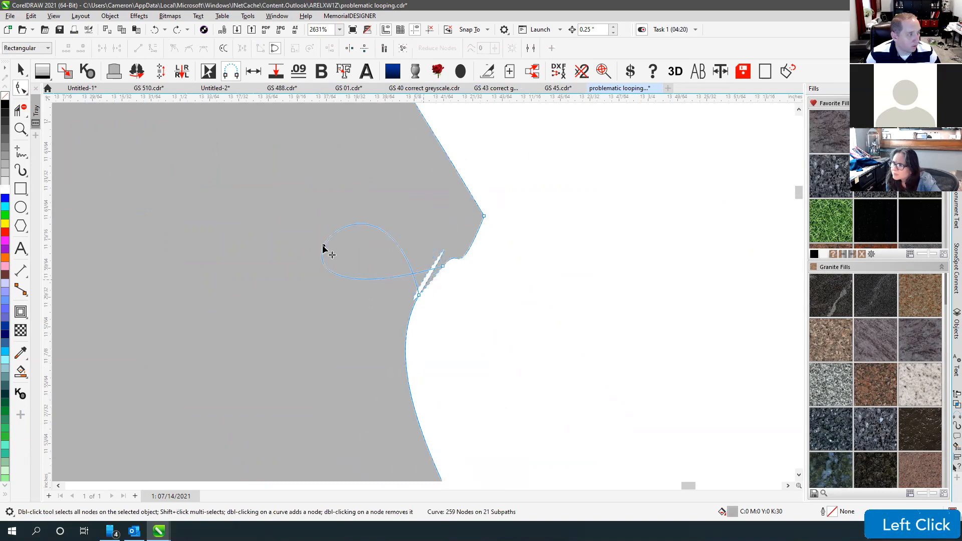
pyautogui.click(323, 247)
pyautogui.hotkey('ctrl', 'z')
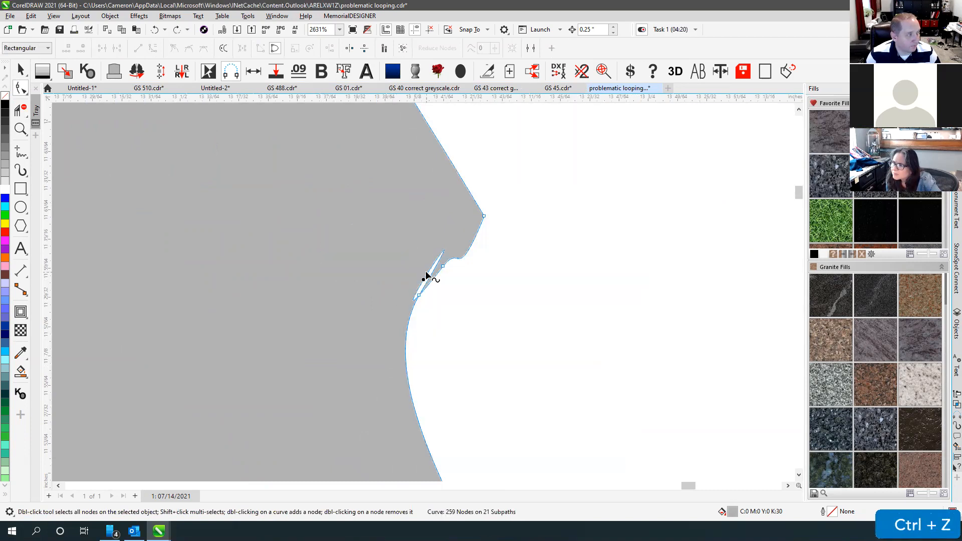
pyautogui.moveTo(427, 275); pyautogui.dragTo(64, 162)
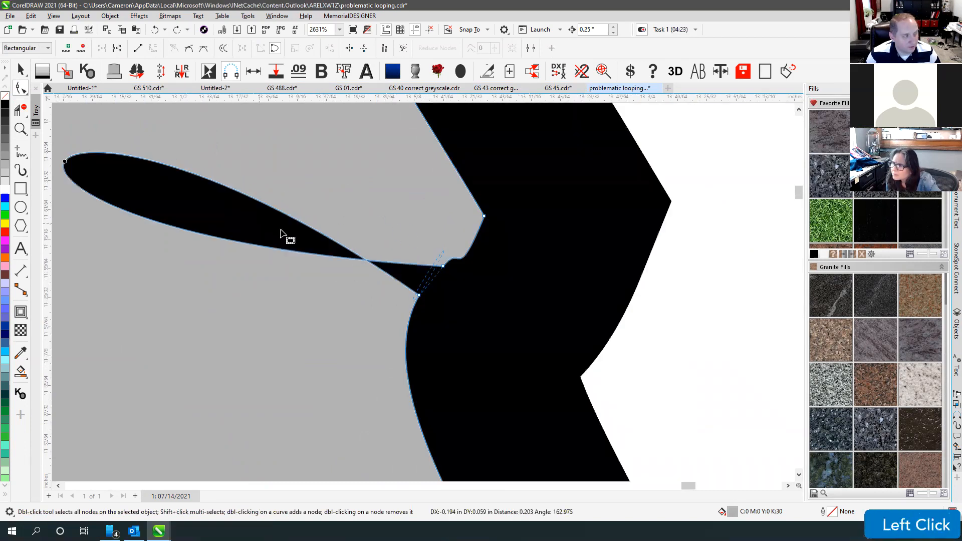
pyautogui.scroll(-2, 418, 299)
pyautogui.hotkey('ctrl', 'z')
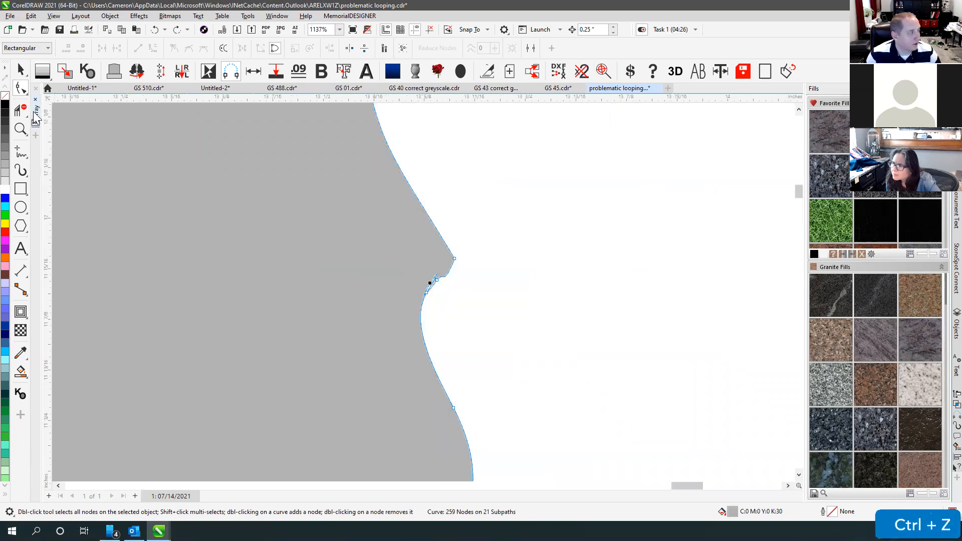
# Step: Smooth the thin sliver out of Florida's northeast coast using the Smooth tool with a 0.279-inch nib
pyautogui.click(20, 89)
pyautogui.click(45, 103)
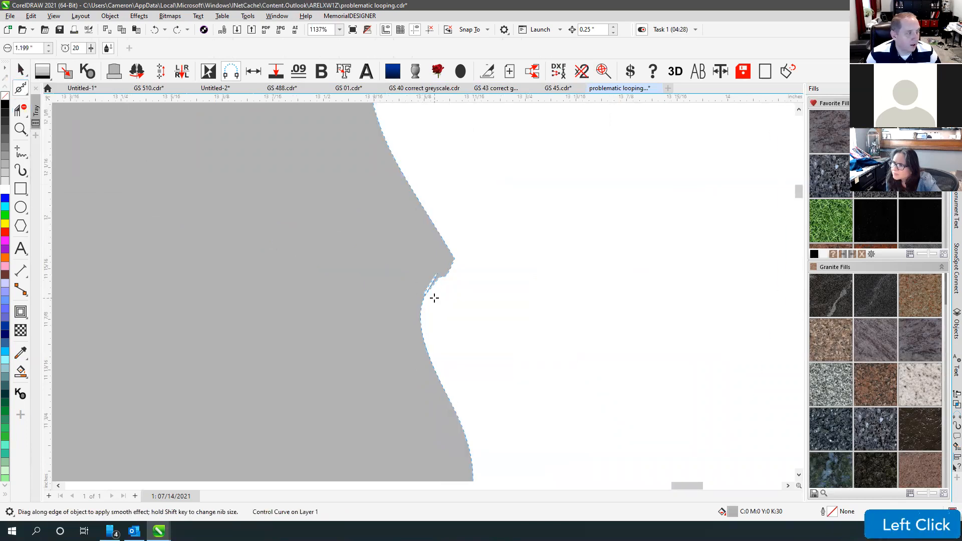
pyautogui.keyDown('shift'); pyautogui.click(430, 265); pyautogui.keyUp('shift')
pyautogui.moveTo(45, 469); pyautogui.dragTo(501, 238)
pyautogui.moveTo(561, 221)
pyautogui.mouseDown()
pyautogui.moveTo(541, 215)
pyautogui.moveTo(539, 257)
pyautogui.moveTo(536, 226)
pyautogui.moveTo(540, 303)
pyautogui.mouseUp()
pyautogui.scroll(-2, 424, 293)
pyautogui.moveTo(445, 262)
pyautogui.mouseDown()
pyautogui.moveTo(424, 272)
pyautogui.moveTo(427, 305)
pyautogui.moveTo(440, 225)
pyautogui.moveTo(431, 277)
pyautogui.moveTo(428, 235)
pyautogui.moveTo(425, 272)
pyautogui.moveTo(456, 263)
pyautogui.moveTo(459, 275)
pyautogui.mouseUp()
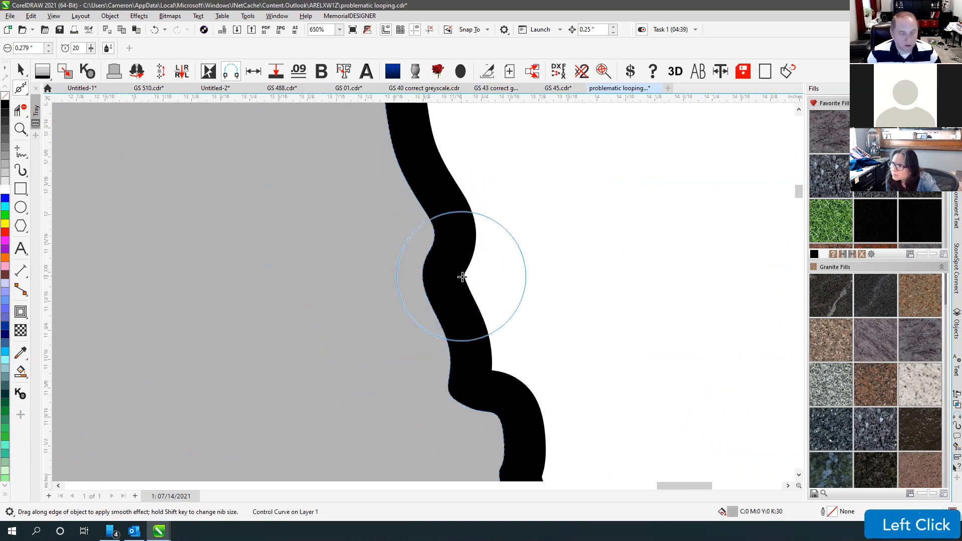
pyautogui.scroll(-2, 386, 230)
pyautogui.press('space')
pyautogui.press('F4')
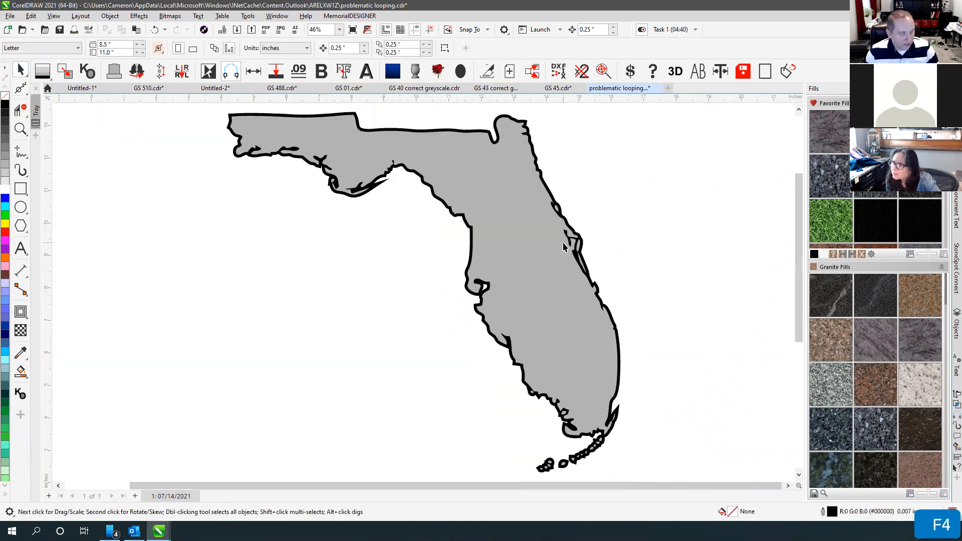
pyautogui.click(379, 170)
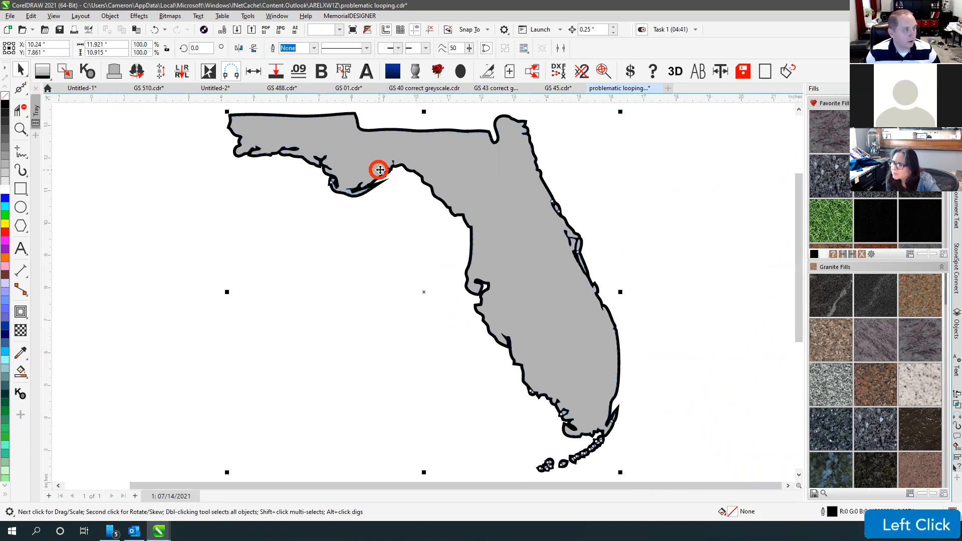
pyautogui.click(611, 189)
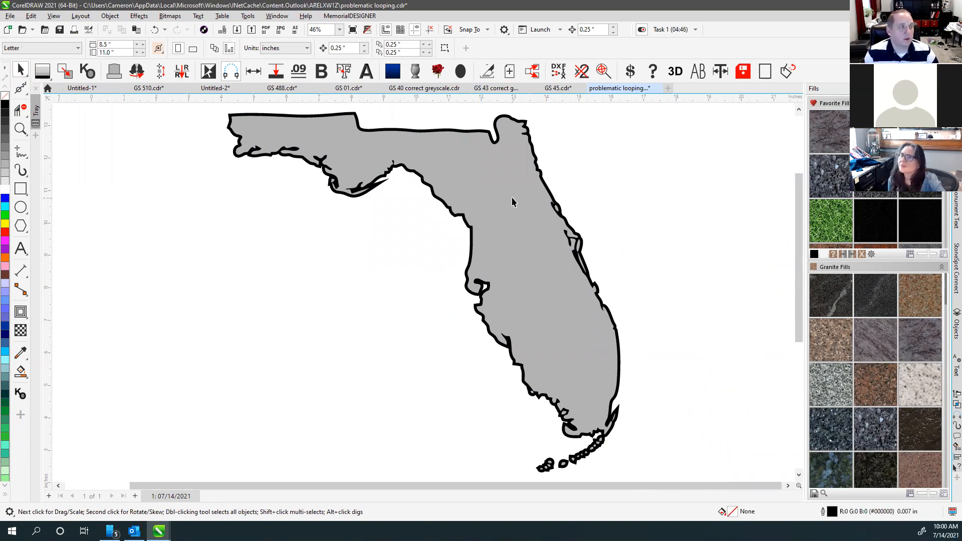
pyautogui.click(611, 196)
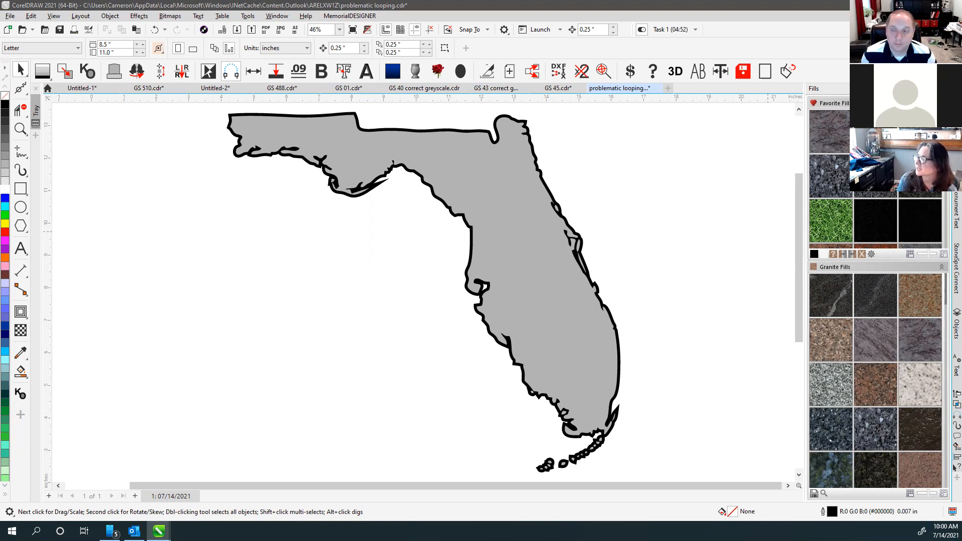
pyautogui.click(954, 468)
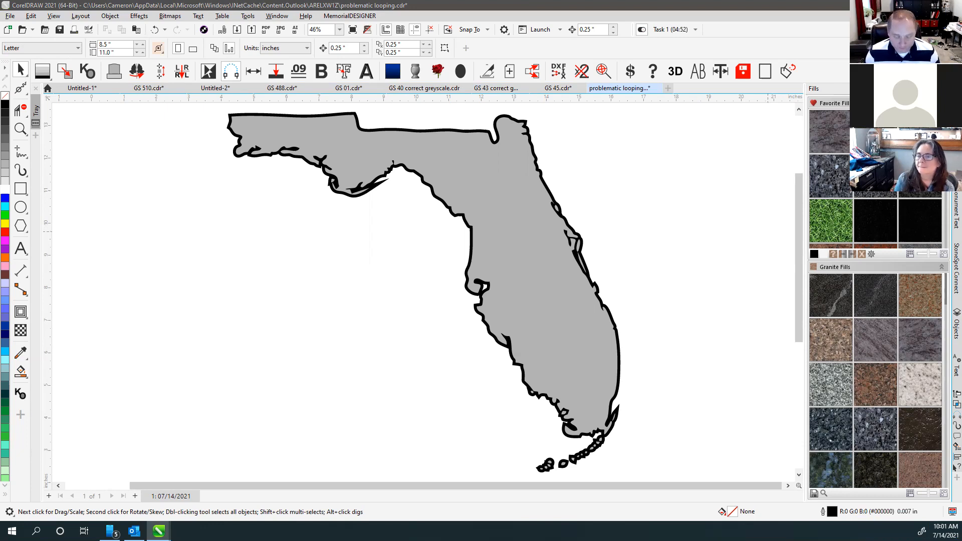
pyautogui.click(769, 232)
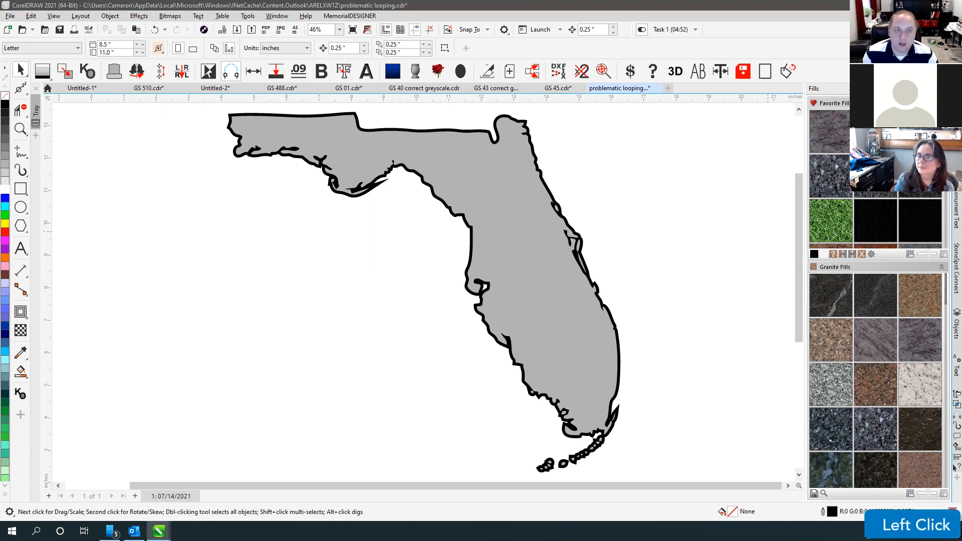